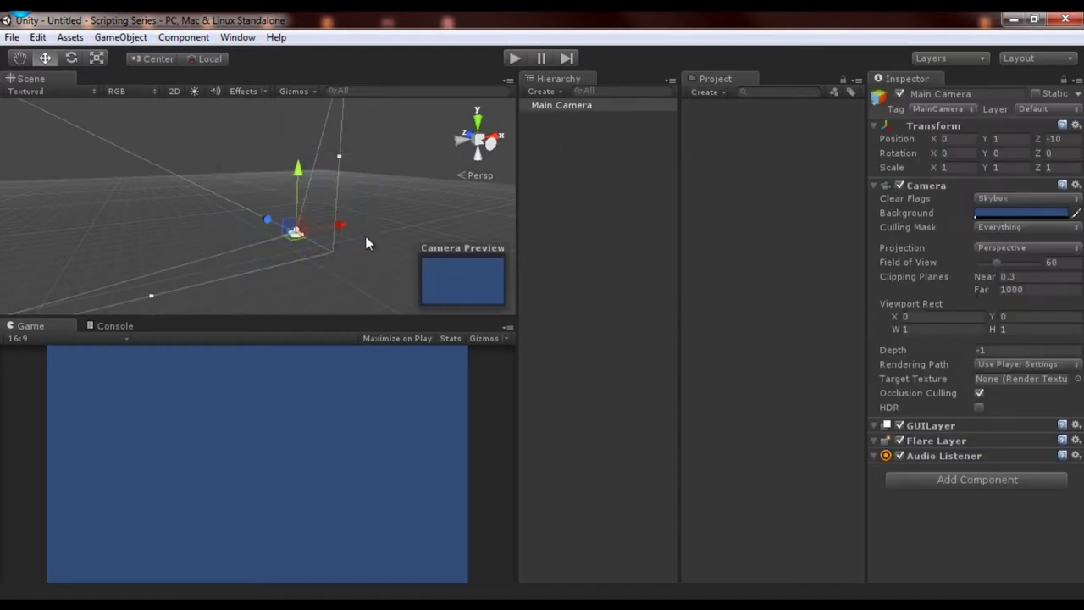
alt+drag(368, 240, 480, 204)
click(339, 233)
click(295, 212)
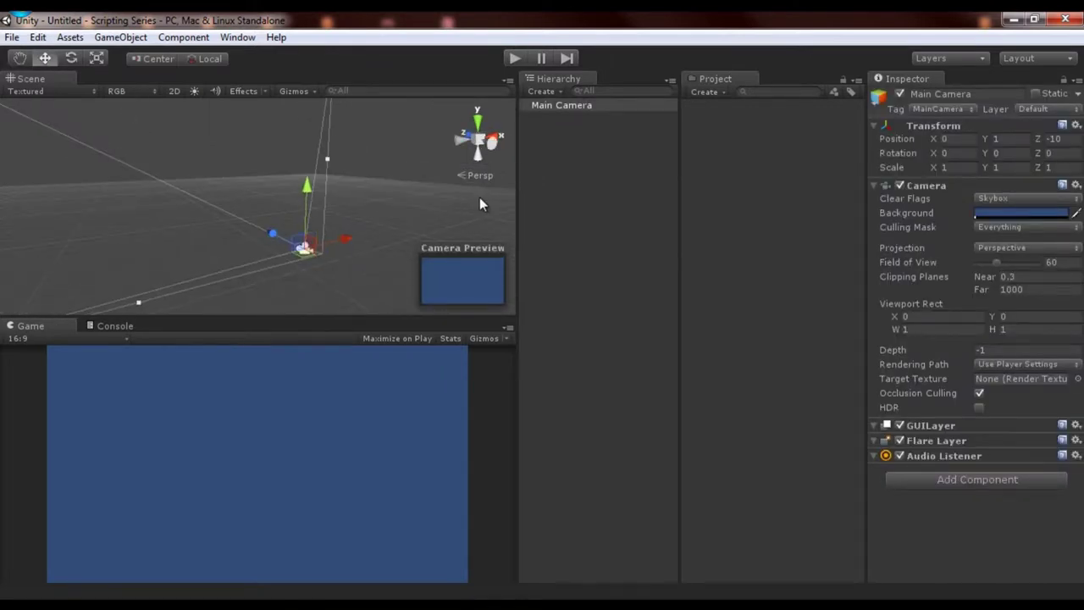
click(404, 208)
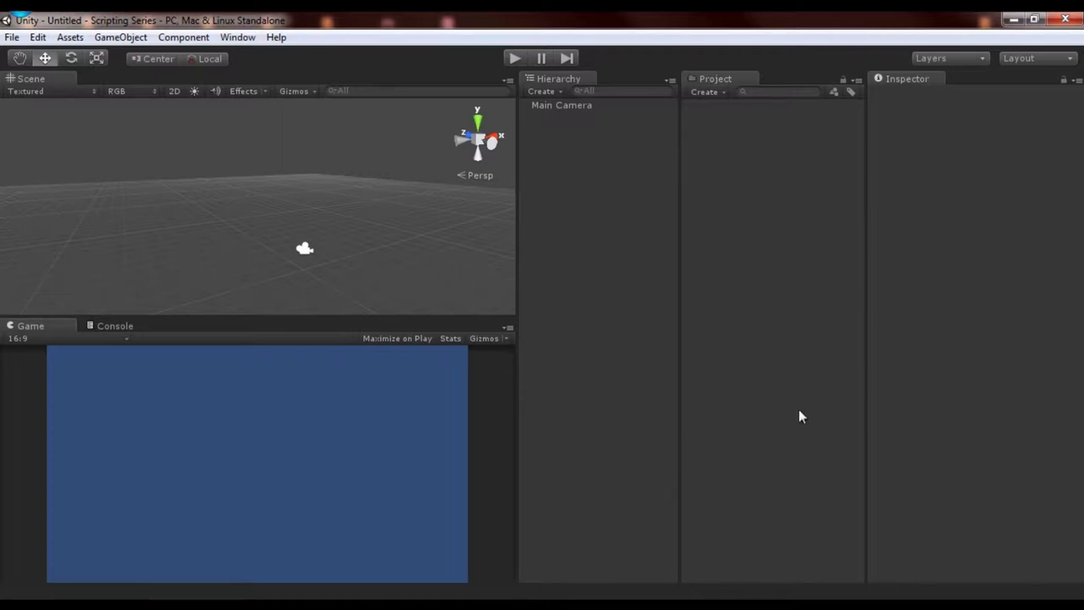
Step: Show the Unity project's directory in the file explorer and open its Assets folder
right_click(741, 181)
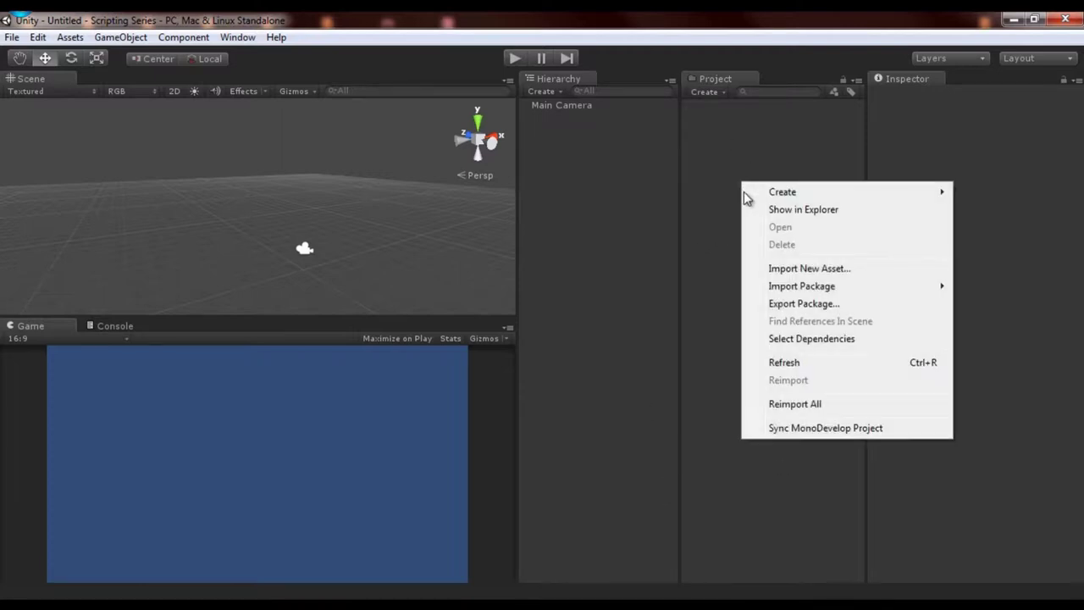
click(766, 212)
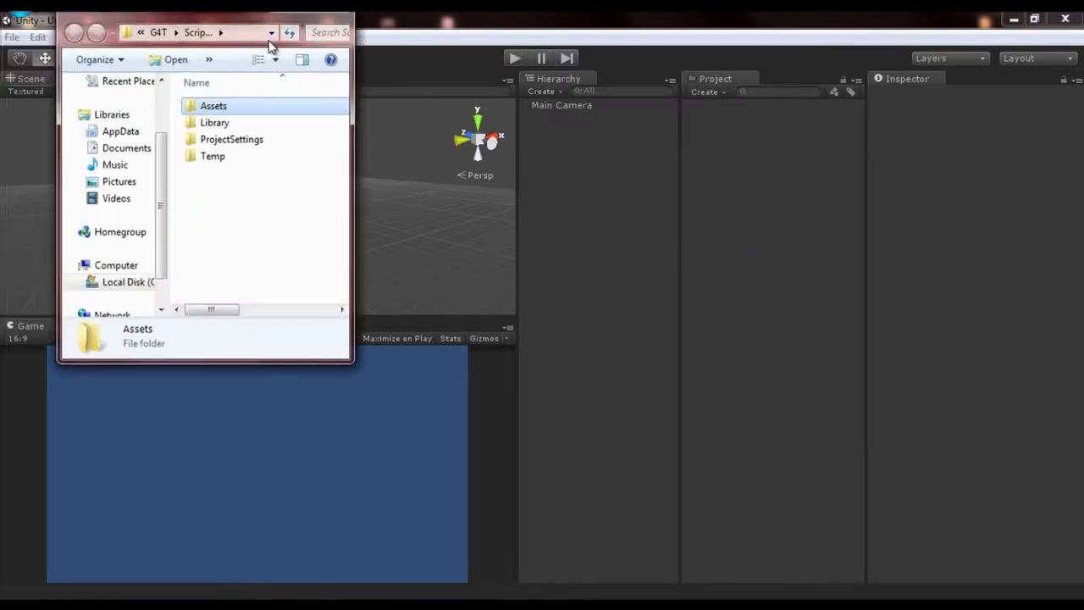
drag(218, 35, 498, 133)
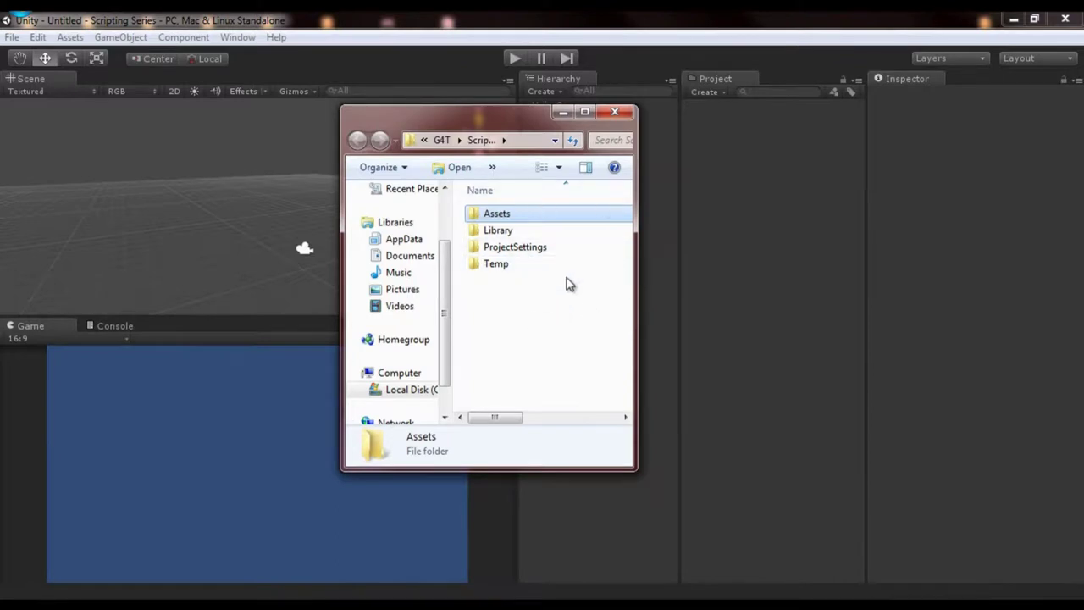
click(522, 329)
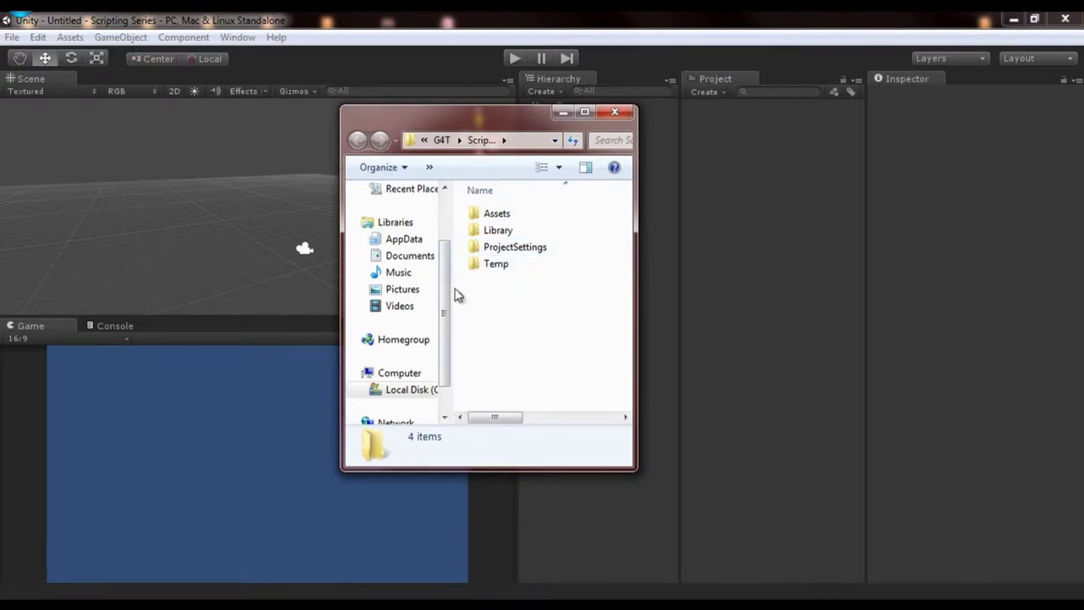
double_click(512, 217)
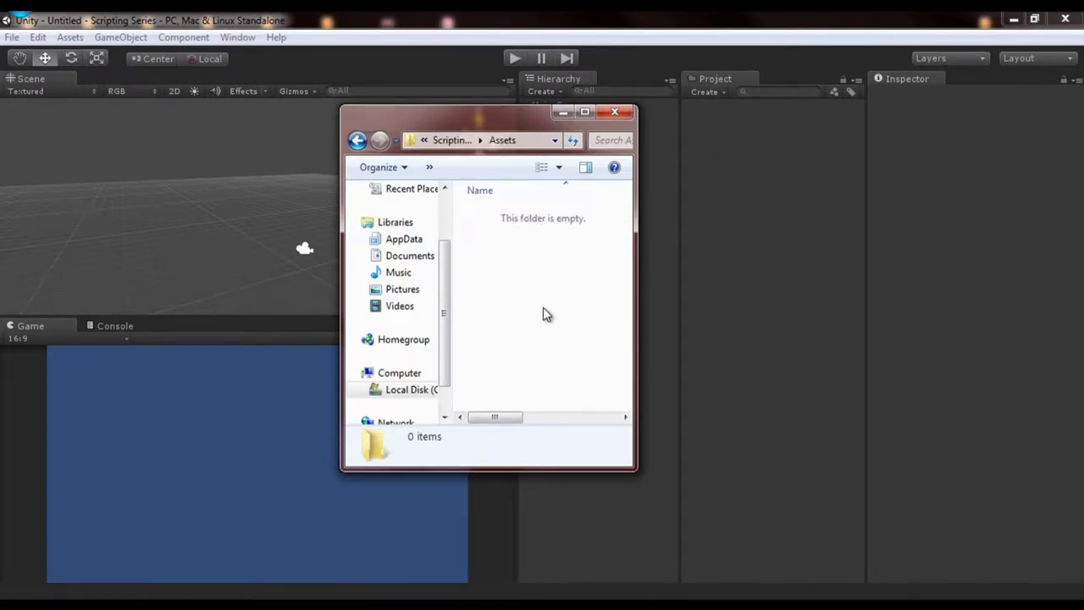
Step: Create a folder named Stuff inside Assets and select it in the Unity project
key(ctrl+shift+n)
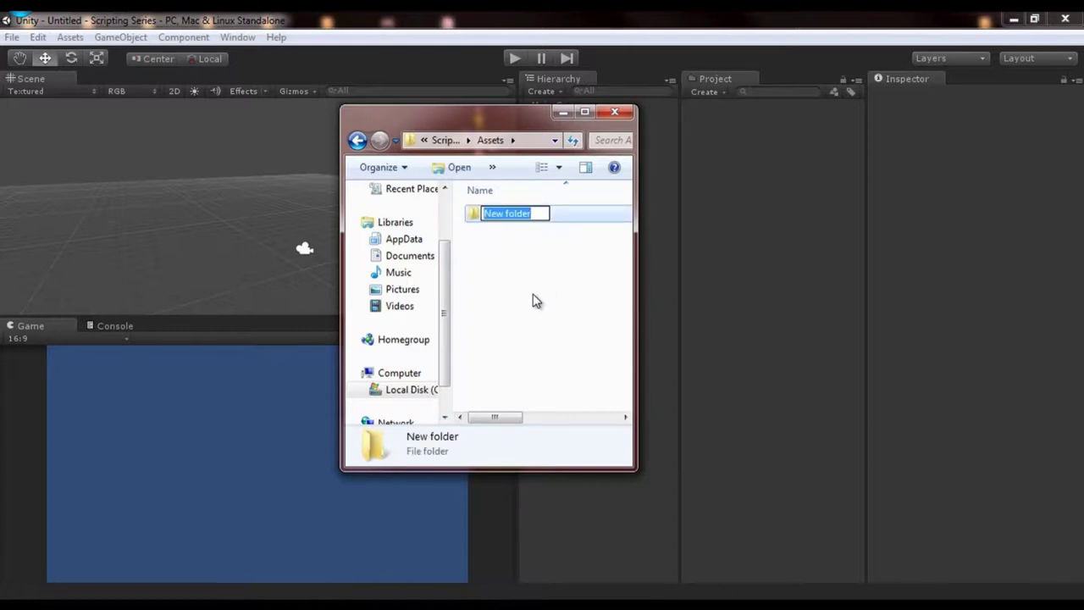
text(Stuff)
key(Return)
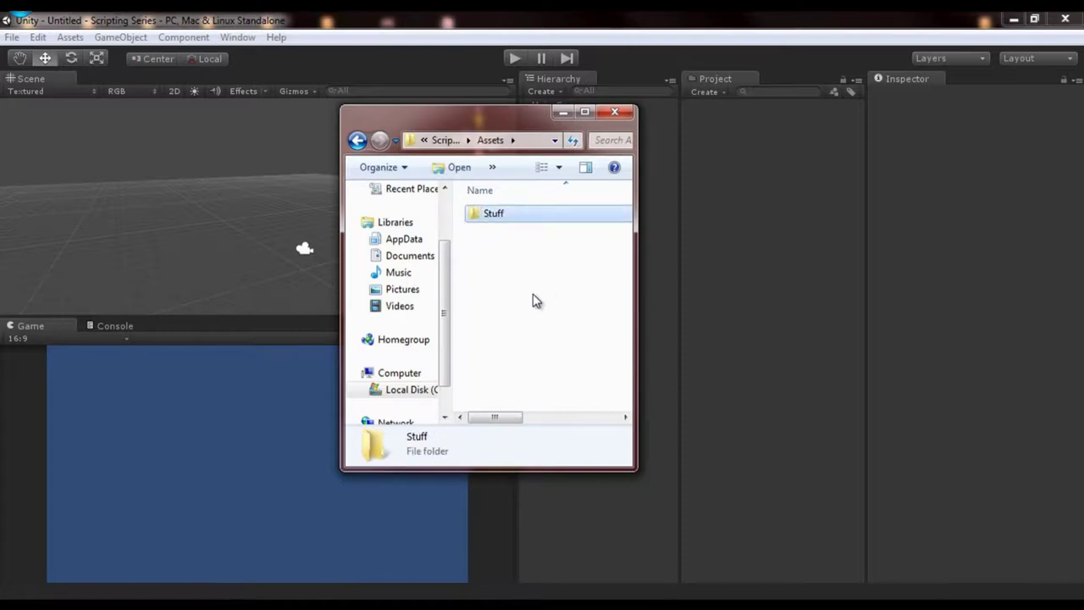
click(771, 209)
click(720, 105)
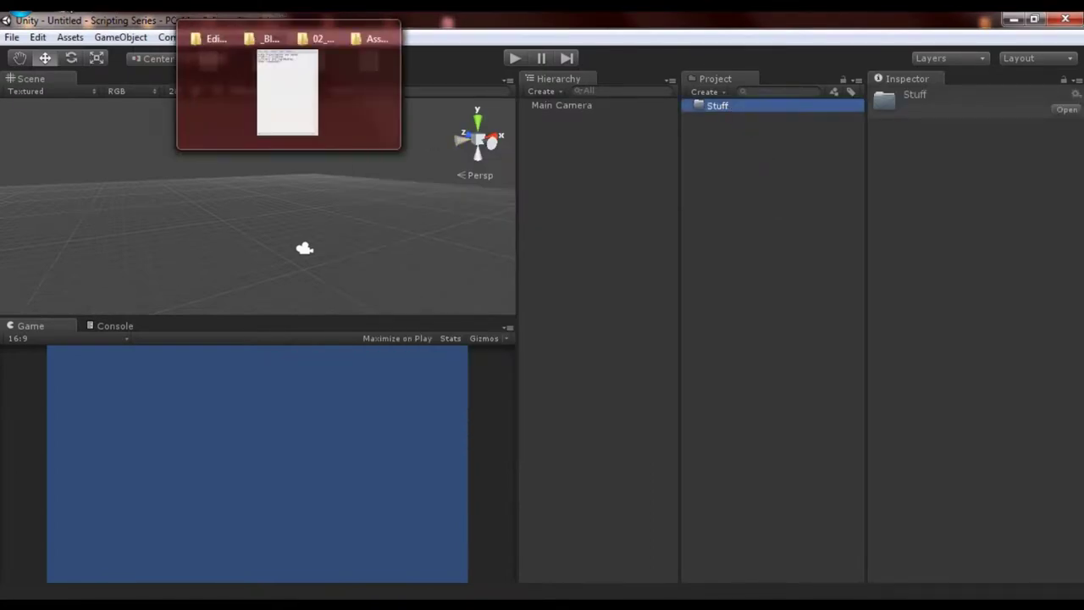
Step: Create a subfolder with the default name inside Stuff and expand Stuff in the Unity project
click(362, 7)
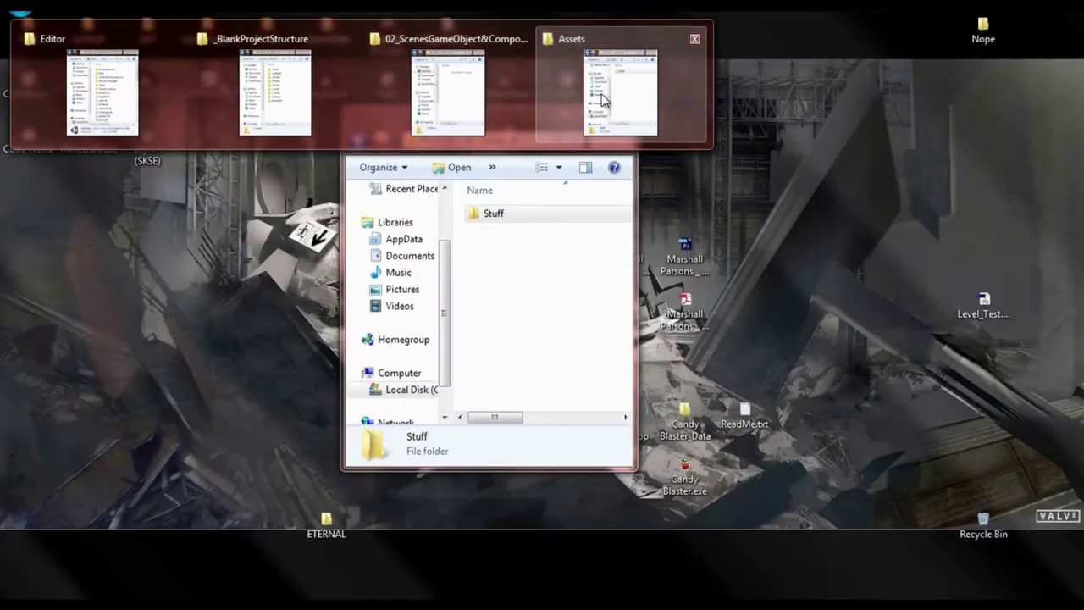
click(602, 100)
click(494, 217)
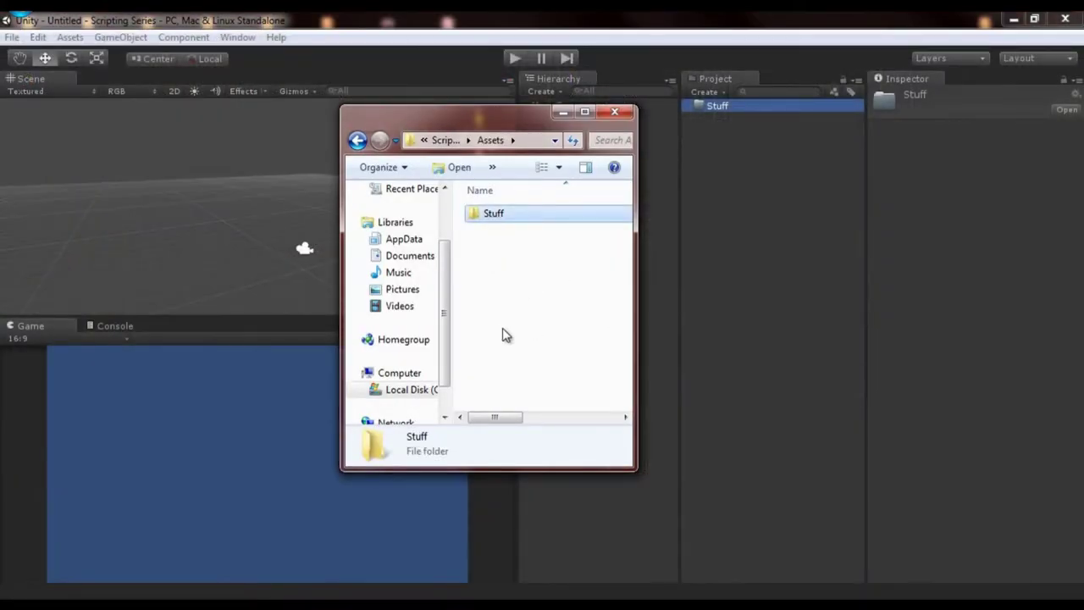
double_click(478, 218)
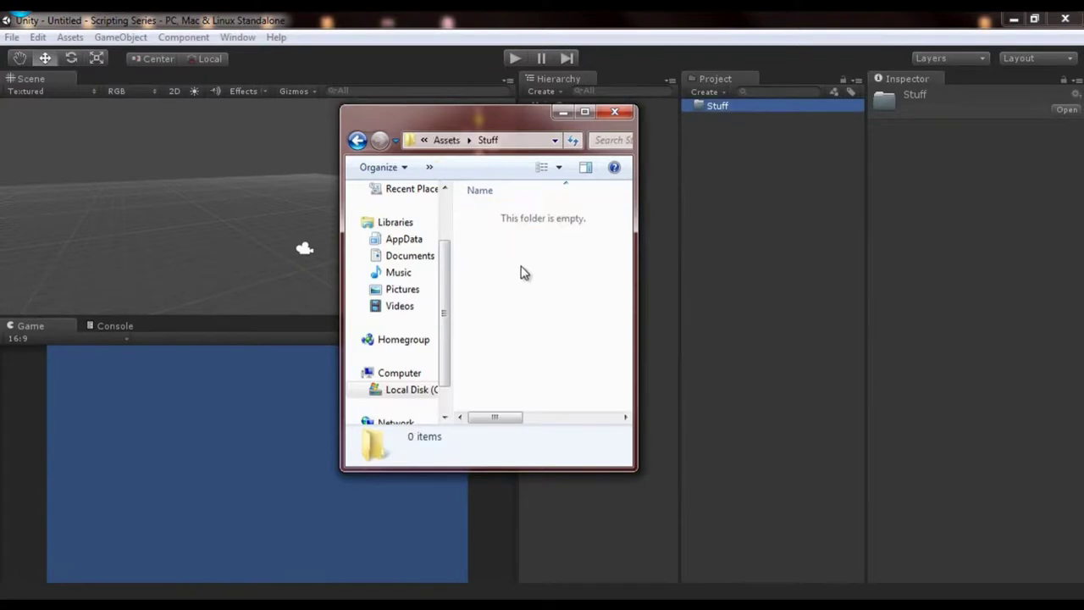
key(ctrl+shift+n)
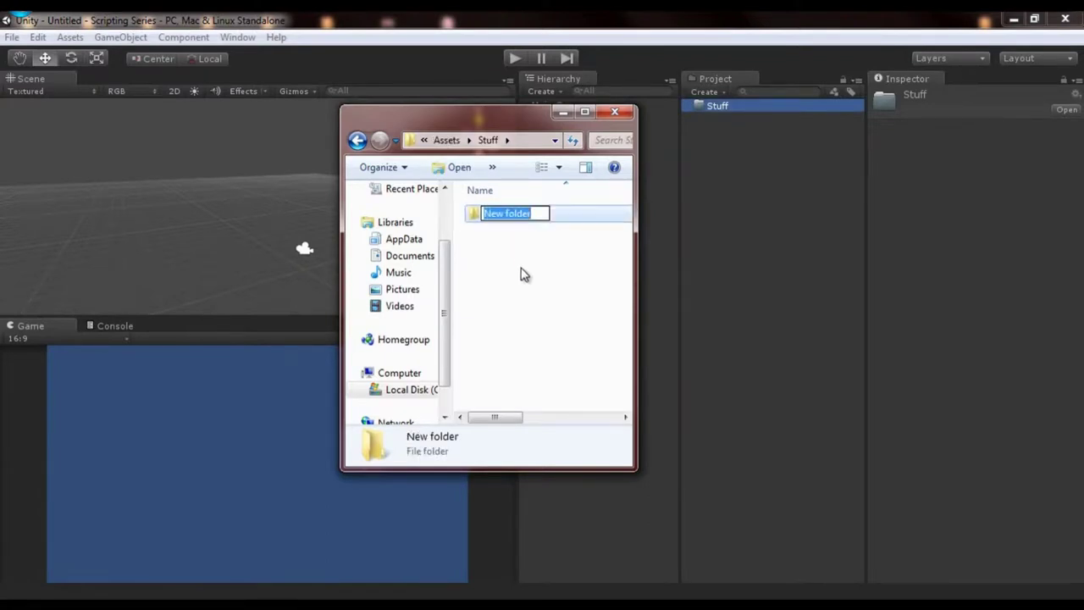
key(Return)
click(770, 216)
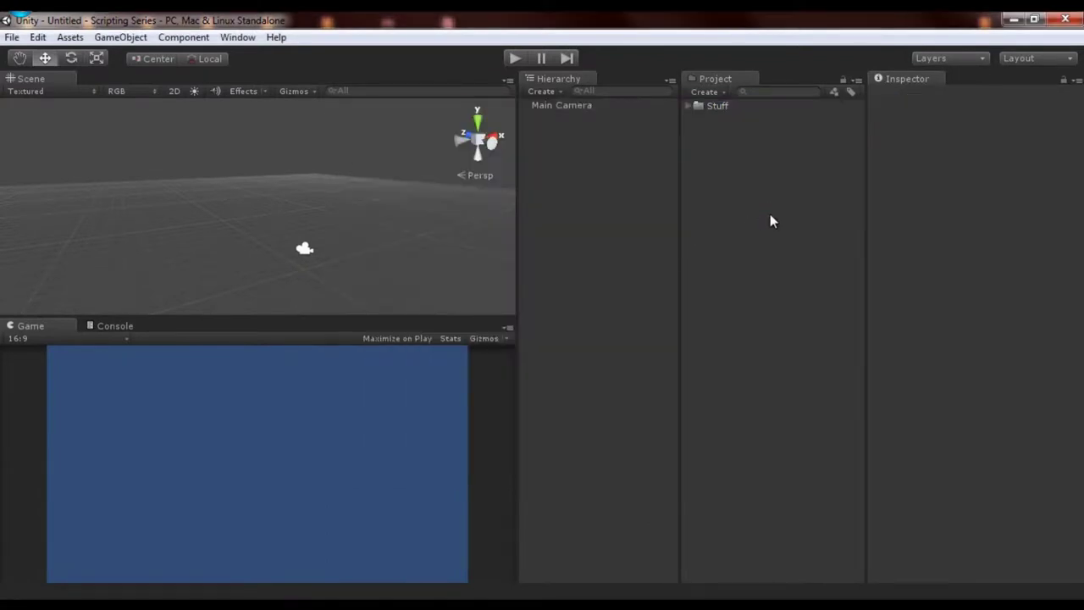
click(688, 106)
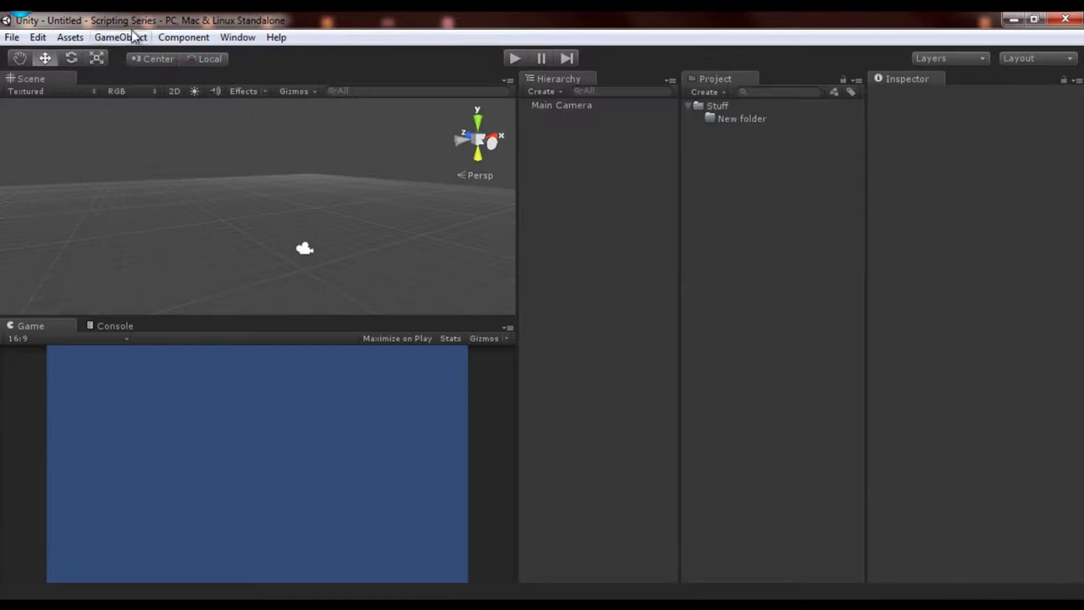
Step: Compare the Assets and Stuff folders in the file explorer with the Unity project's contents
click(568, 84)
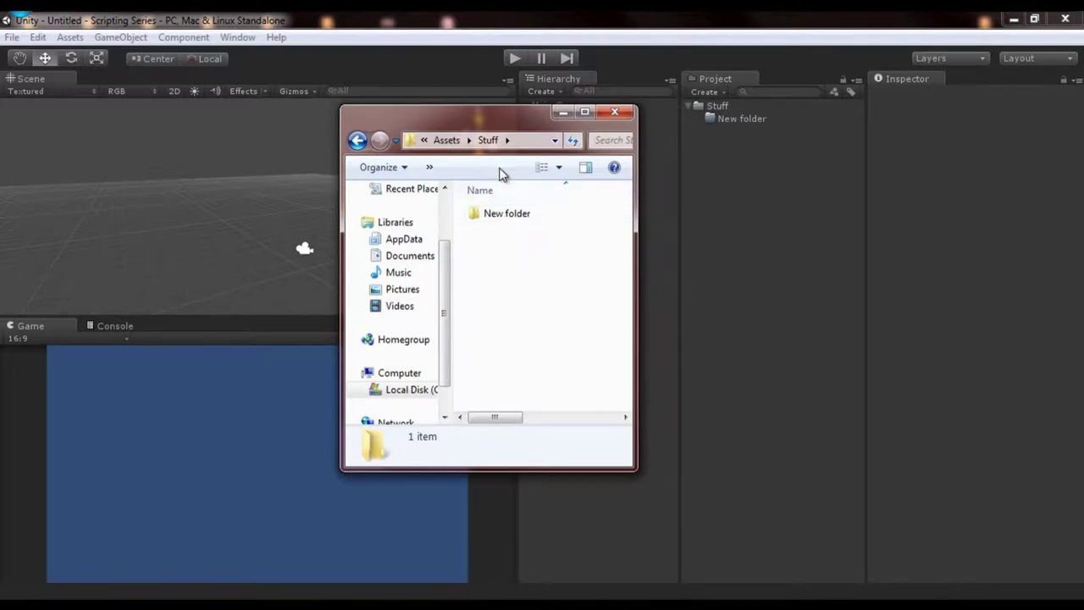
click(447, 141)
click(511, 299)
click(818, 212)
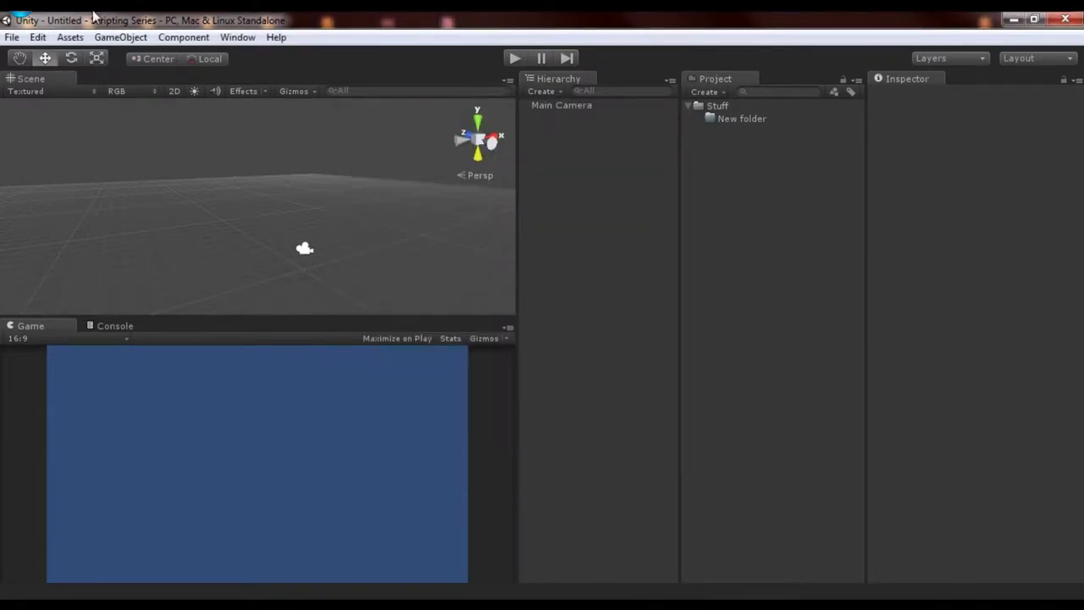
click(661, 110)
click(499, 217)
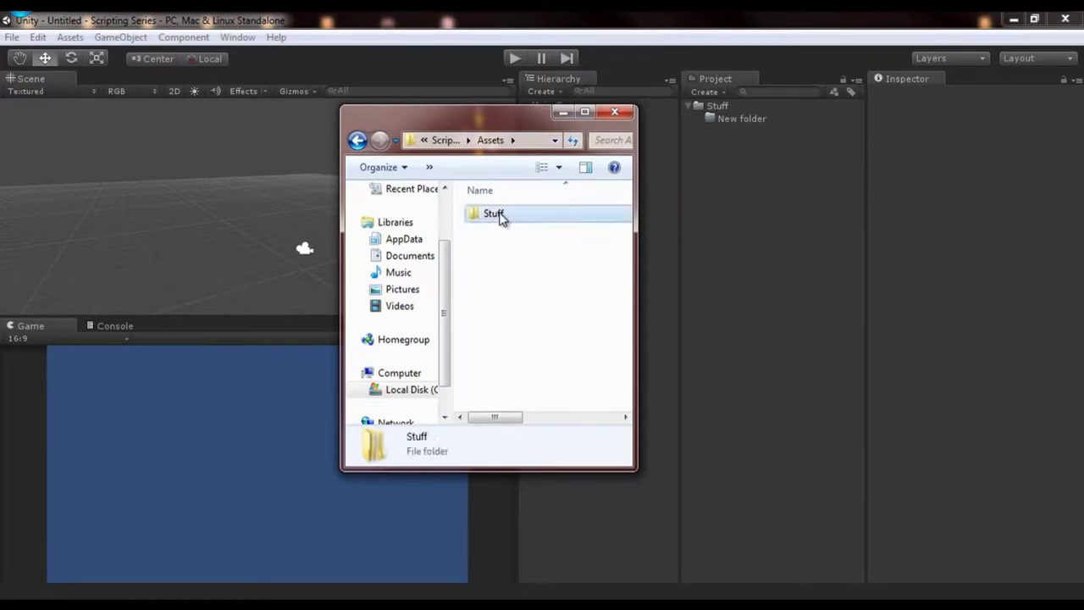
double_click(500, 217)
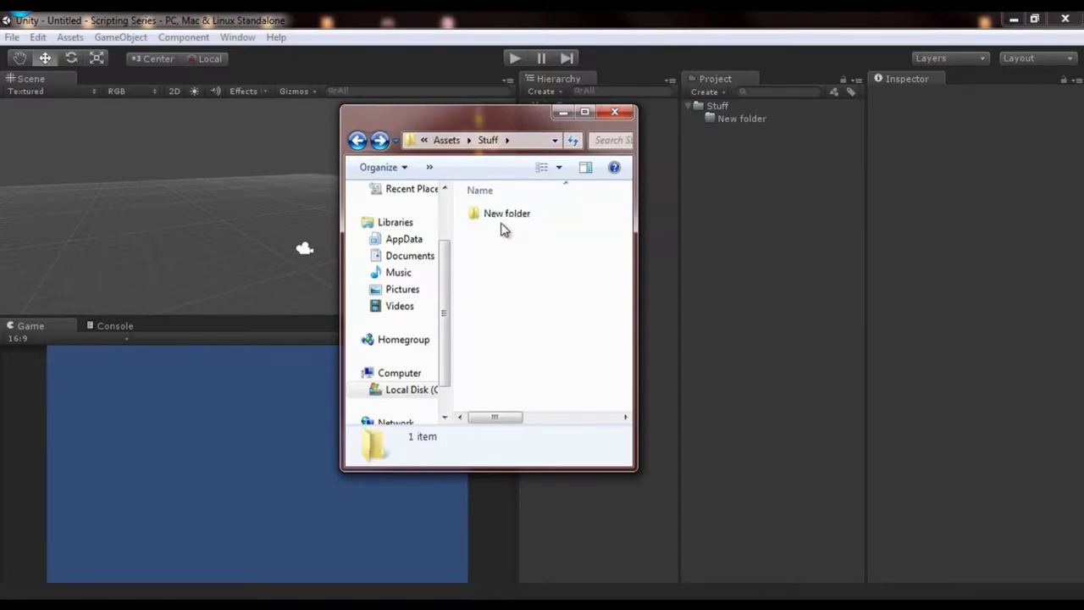
click(504, 222)
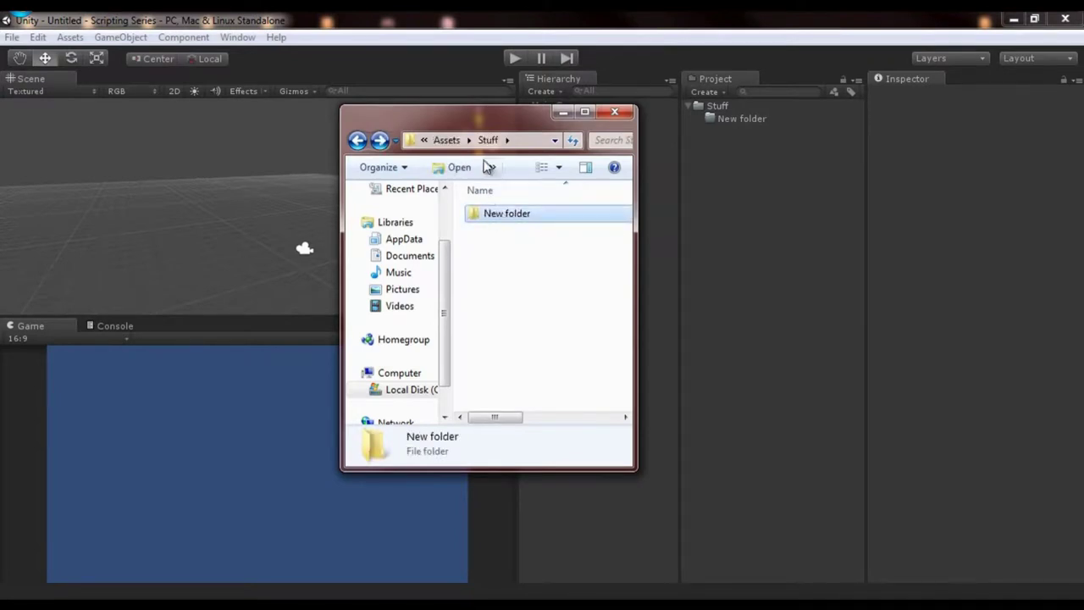
Step: Delete the Stuff folder from Assets in the file explorer
click(446, 140)
key(Delete)
key(Return)
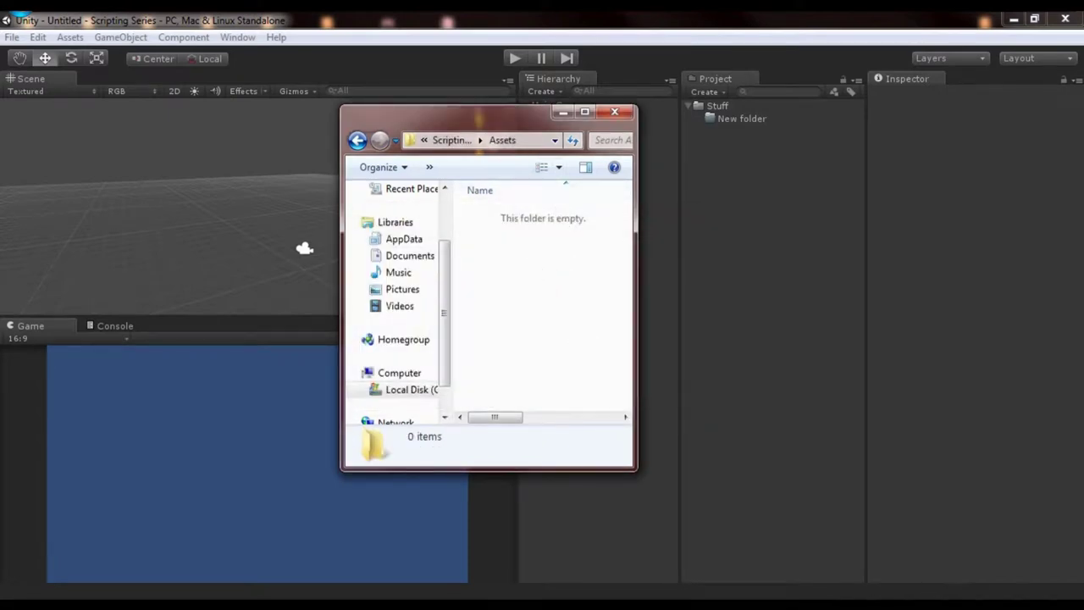
Step: Copy all nine folders, _Fonts through playerData, from the _BlankProjectStructure template into the project's Assets folder
drag(273, 204, 804, 101)
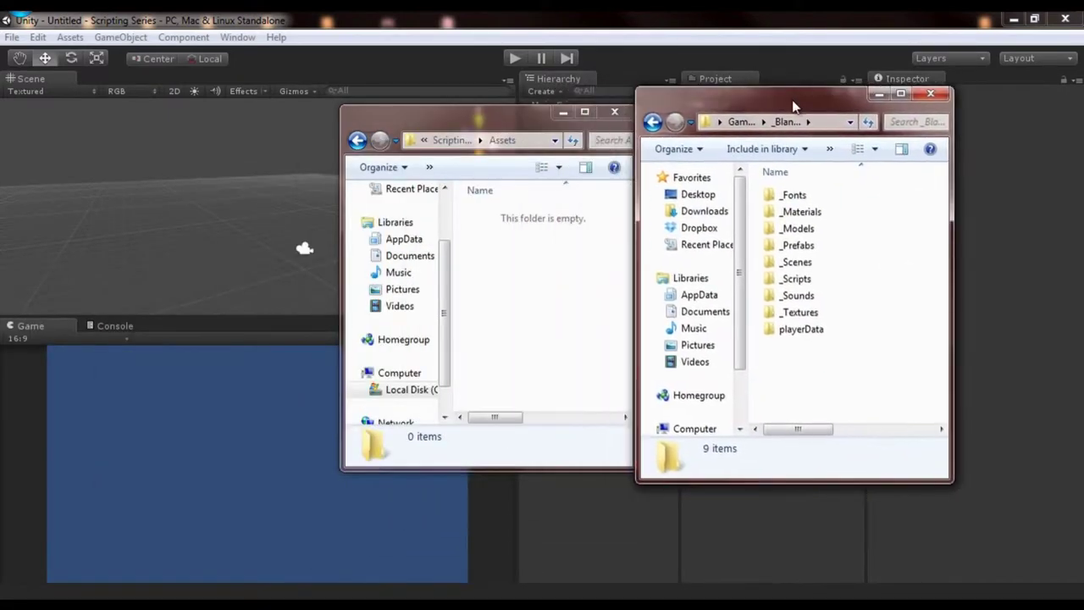
drag(503, 116, 350, 100)
drag(837, 382, 753, 152)
drag(786, 333, 411, 360)
click(795, 380)
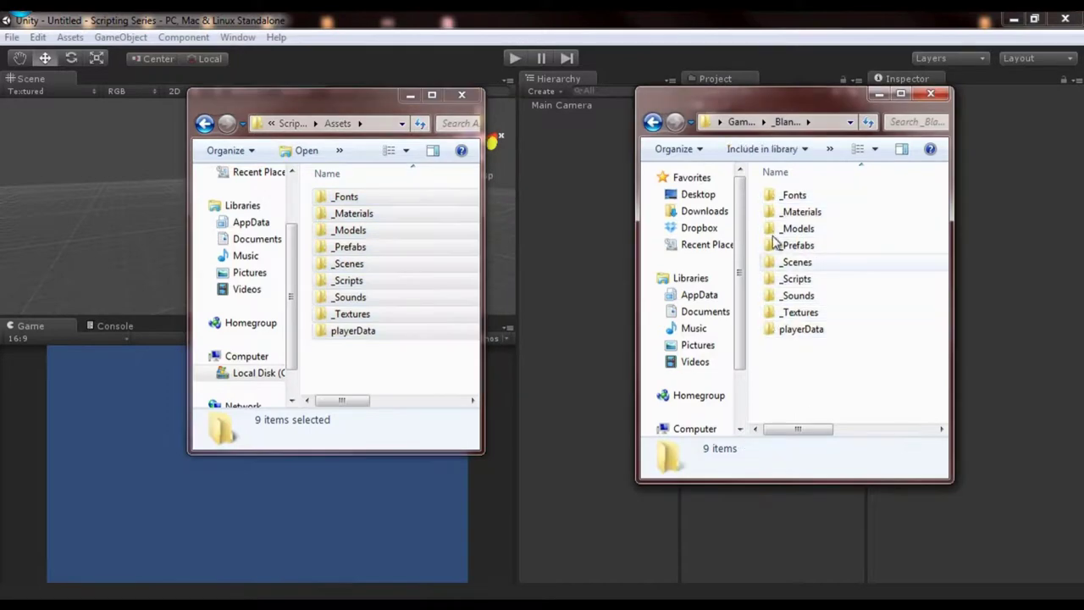
Step: Check where _BlankProjectStructure sits in GameProjects, close its window and return to the Unity project
click(743, 122)
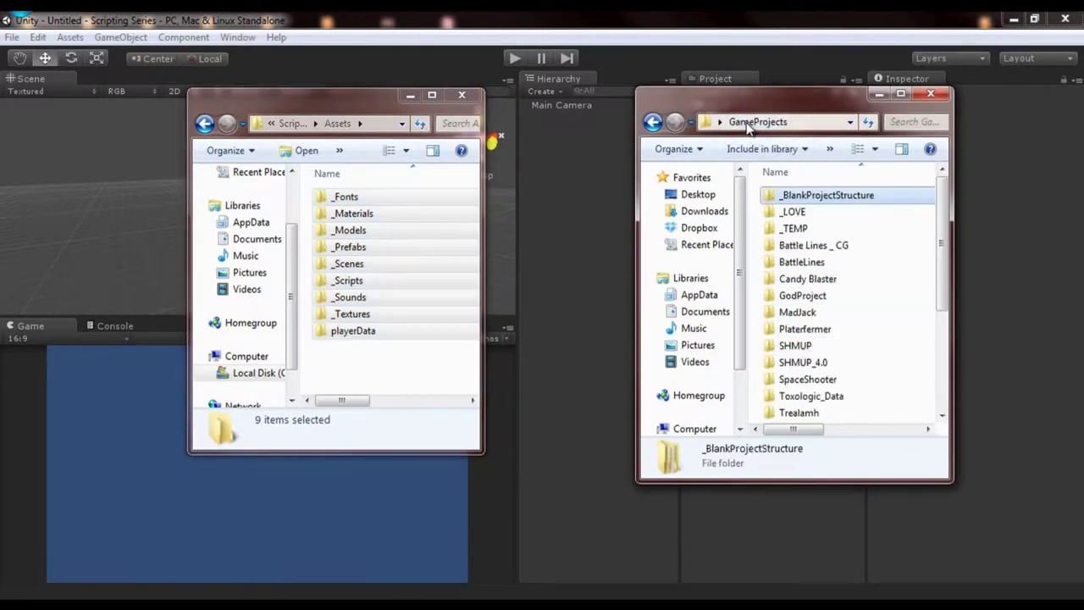
double_click(818, 196)
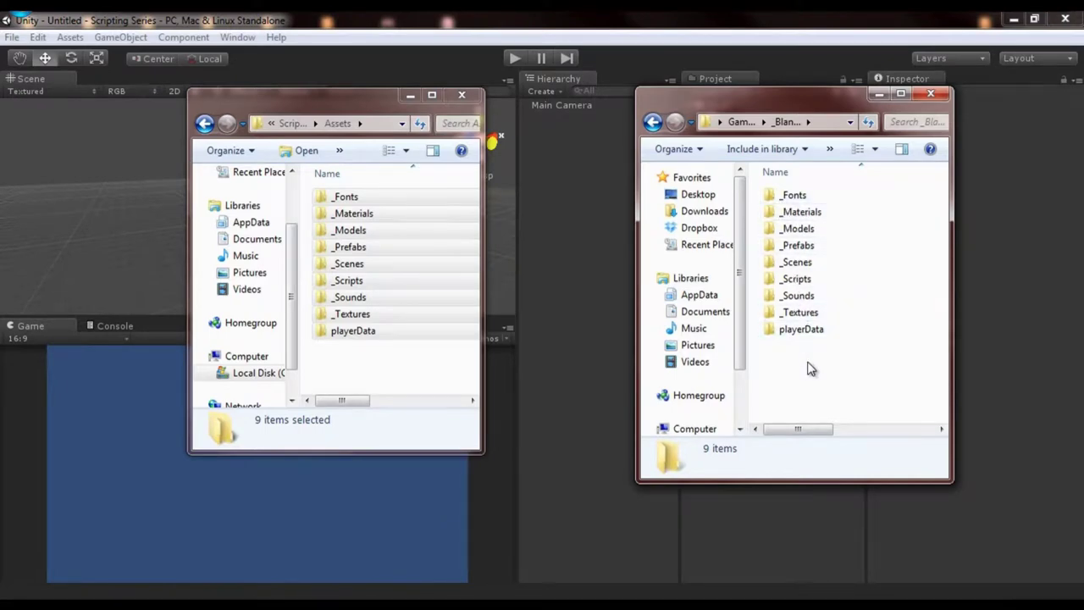
click(930, 93)
mouse_move(425, 102)
mouse_down()
mouse_move(661, 101)
mouse_move(421, 86)
mouse_up()
click(572, 343)
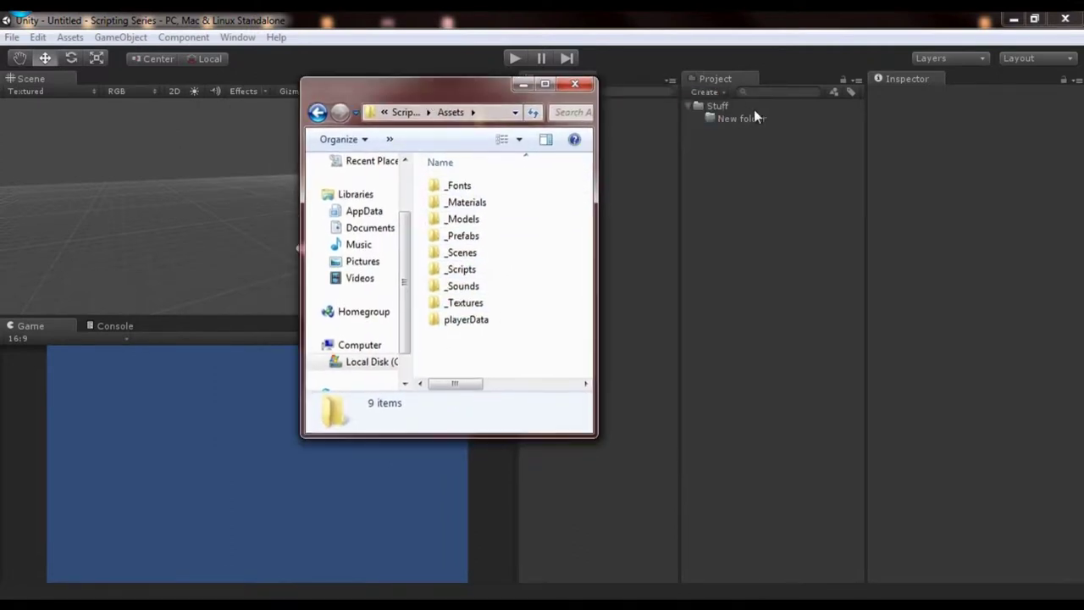
click(679, 239)
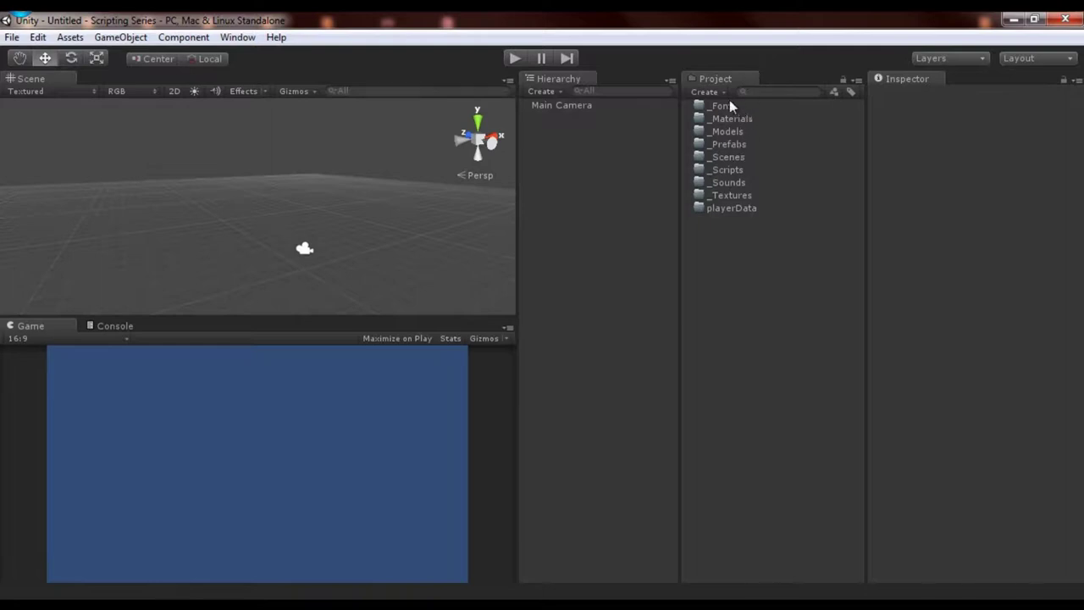
Step: Create a C# script with the default name in the project's root
click(704, 92)
click(721, 150)
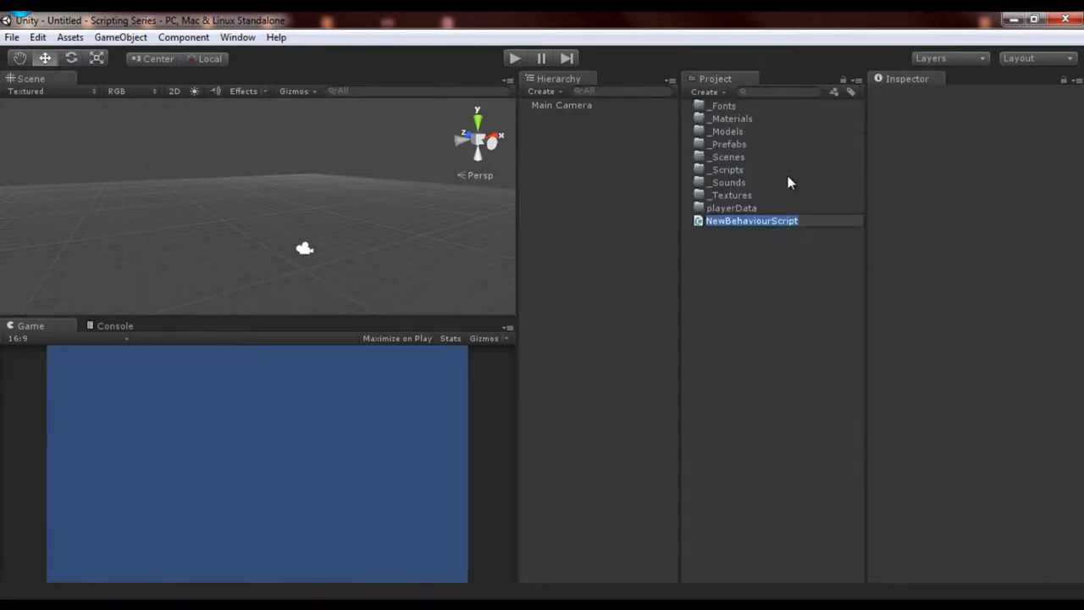
key(Return)
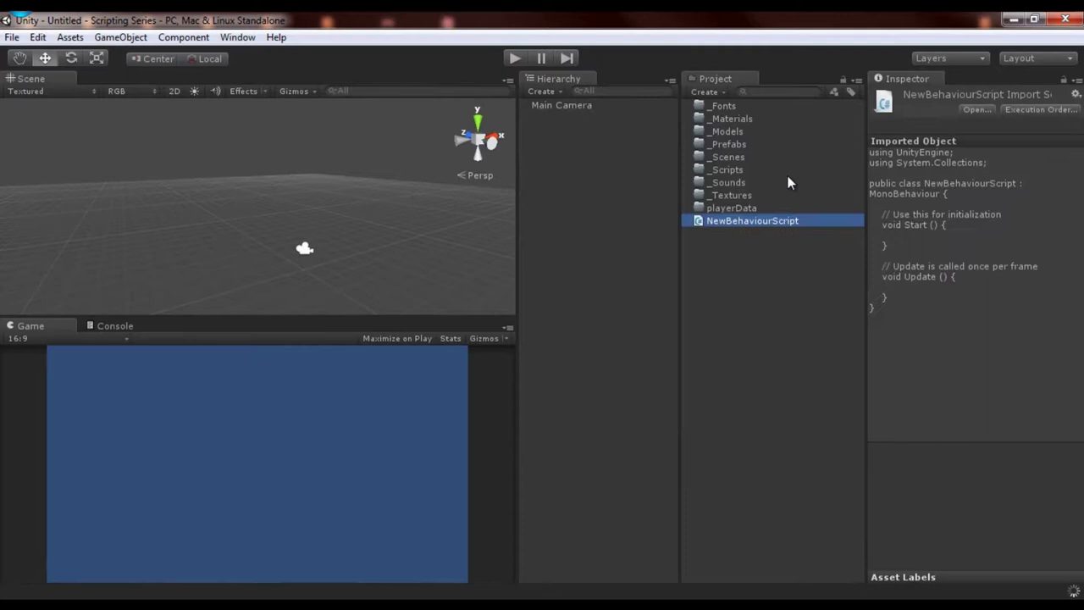
click(754, 208)
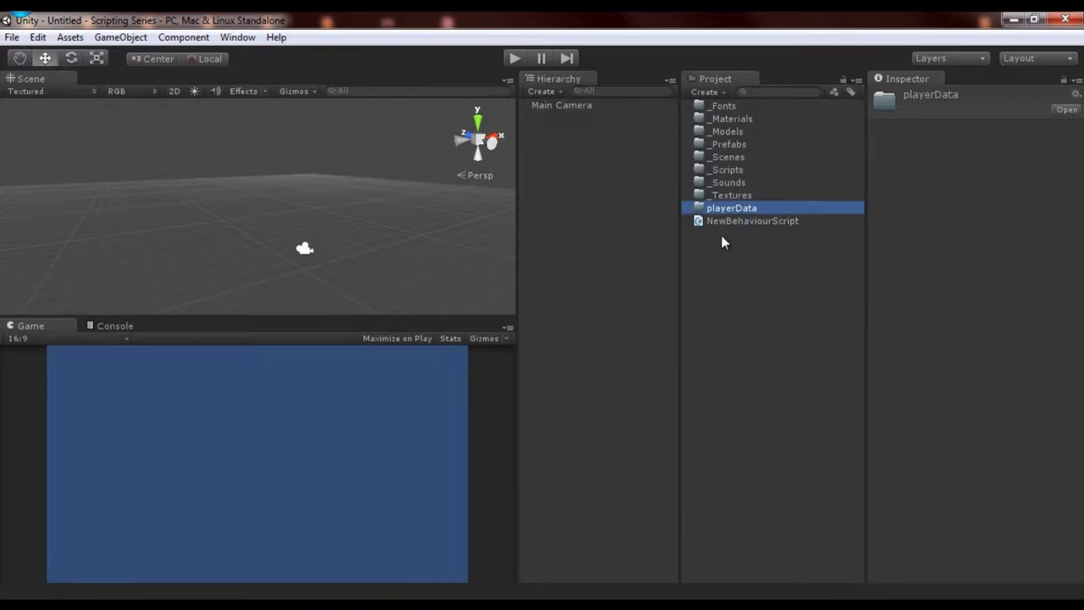
Step: Delete the new C# script from the project's root
click(752, 221)
key(Delete)
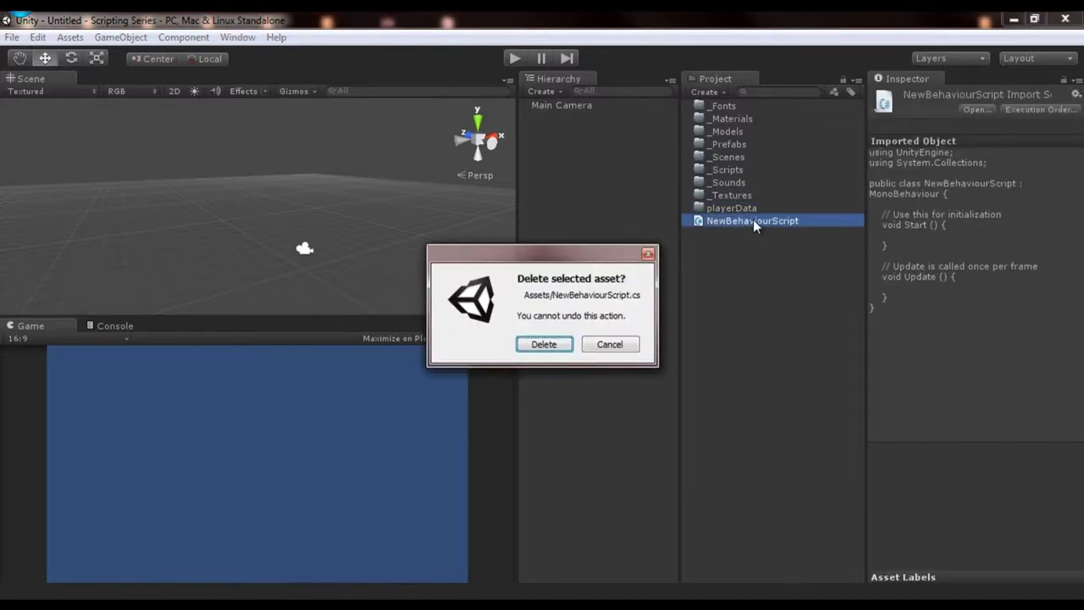
key(Escape)
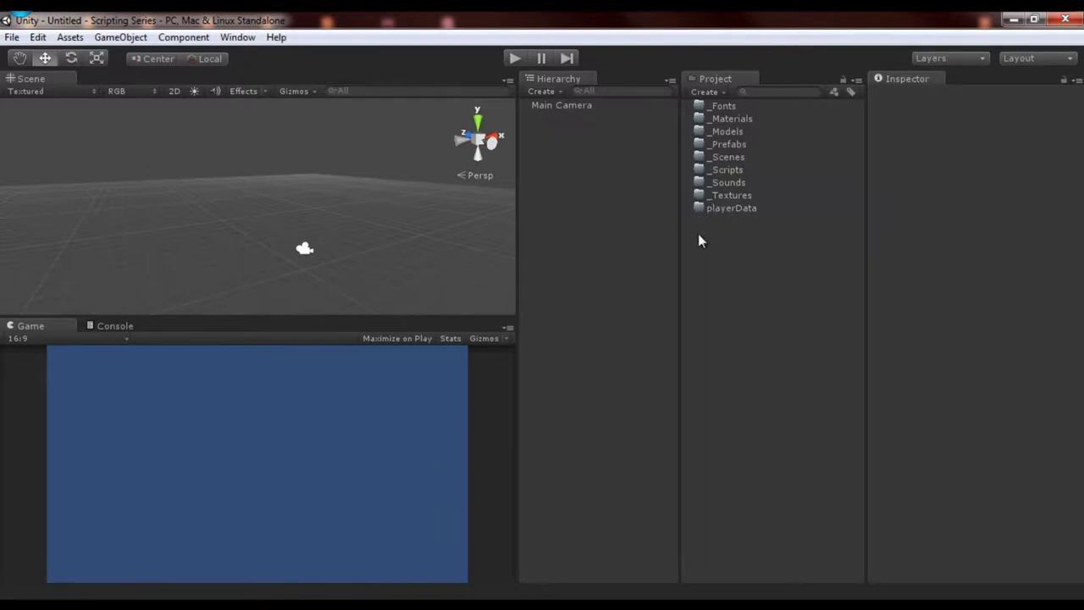
click(720, 209)
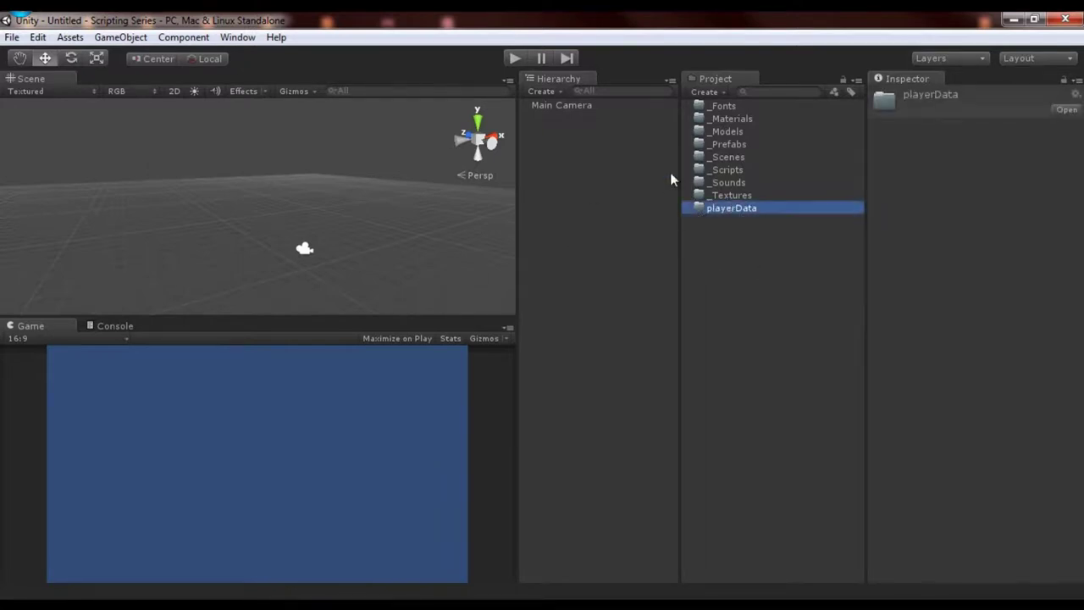
click(727, 196)
click(728, 107)
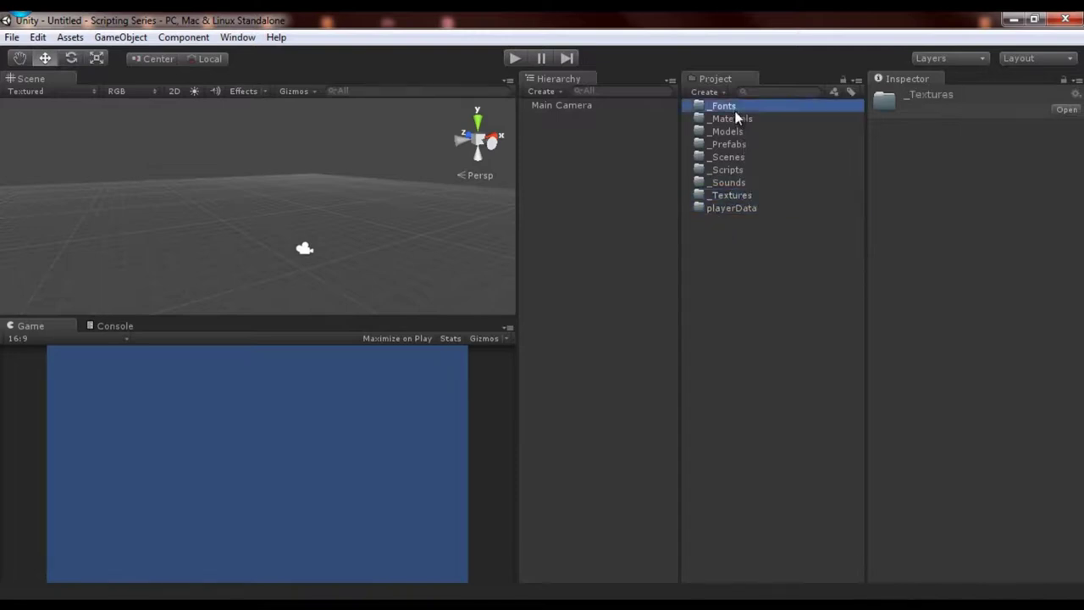
click(736, 145)
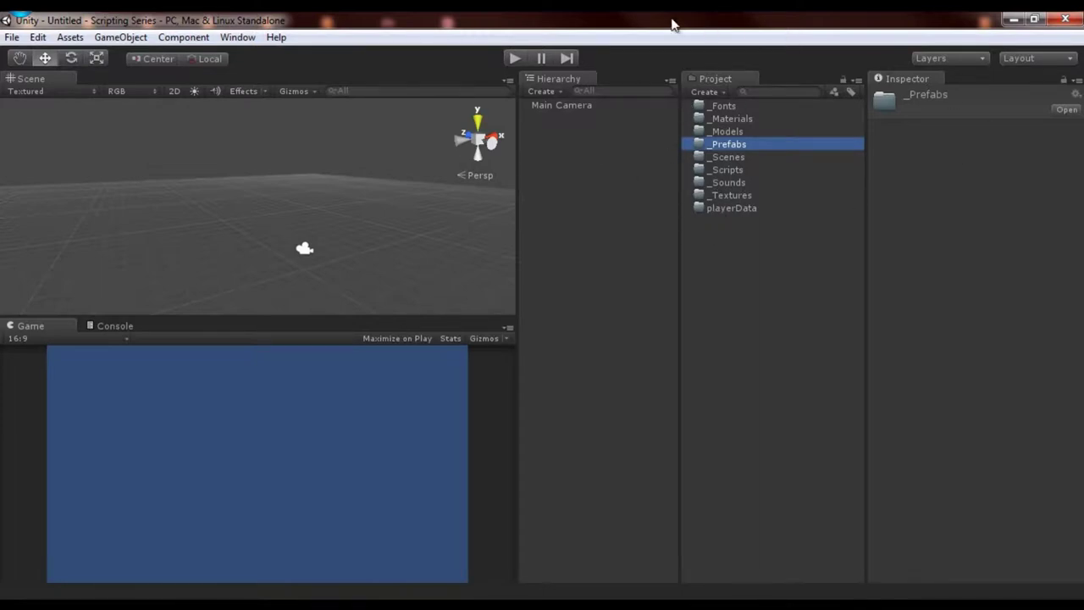
click(562, 227)
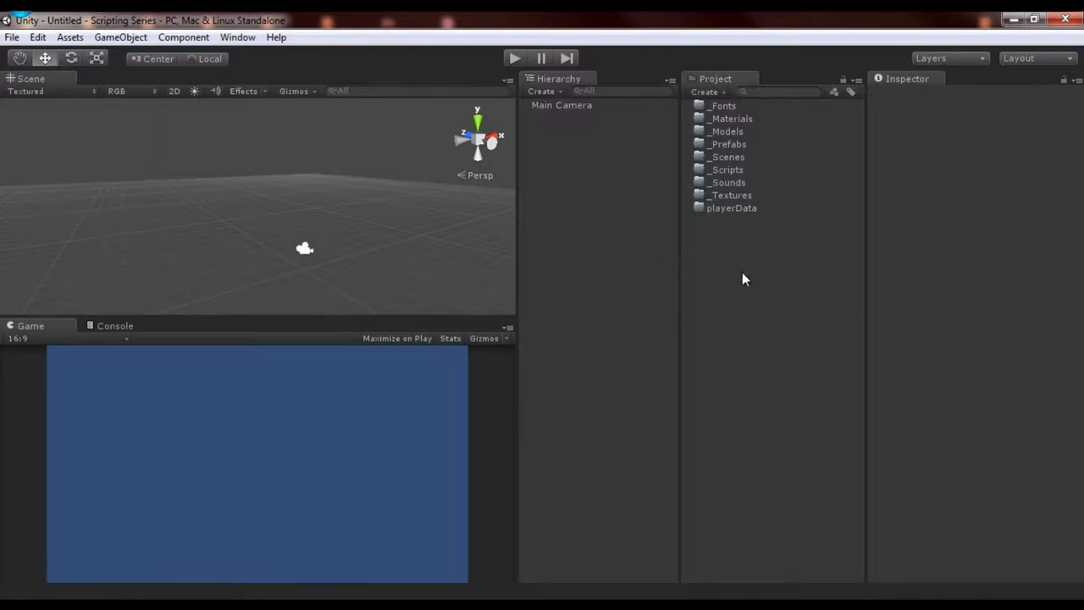
click(734, 183)
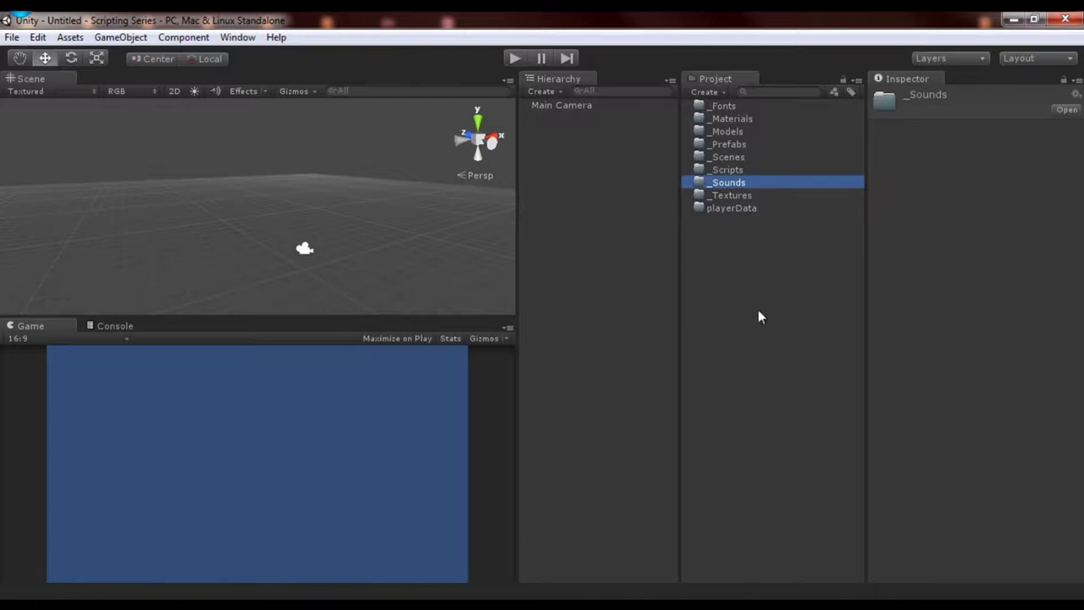
click(741, 272)
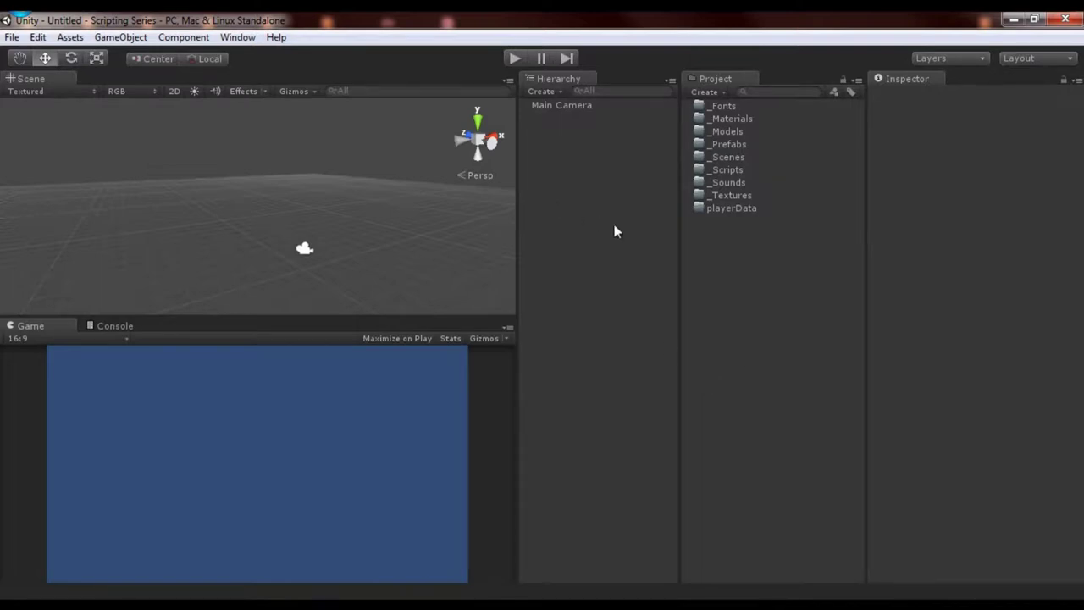
Step: Add a cube and a sphere to the scene, and move the sphere to about X 8.3, Z -4.85
alt+drag(301, 214, 353, 237)
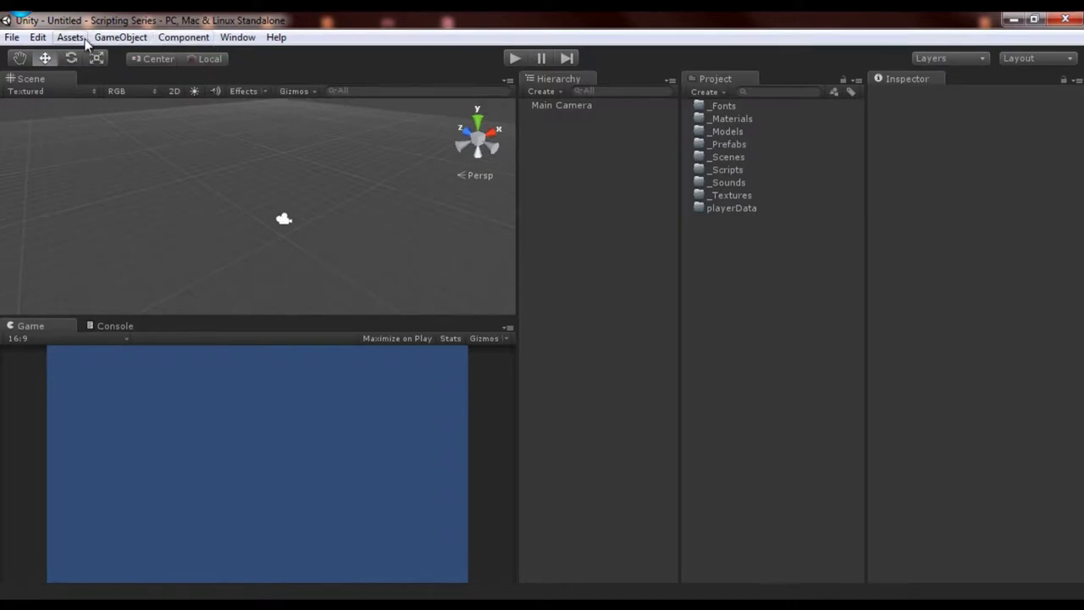
click(542, 91)
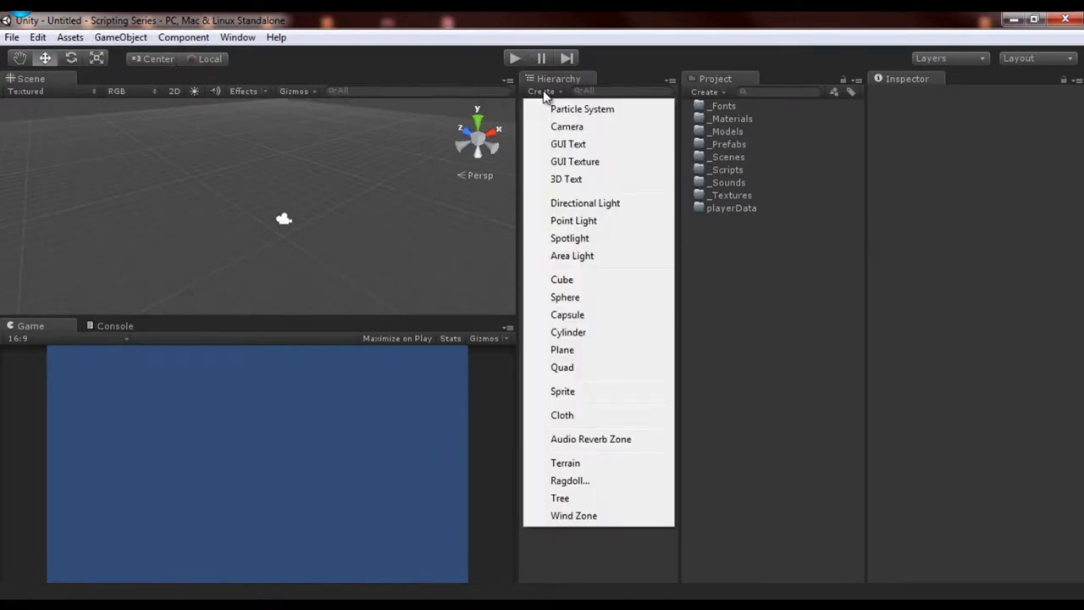
click(631, 281)
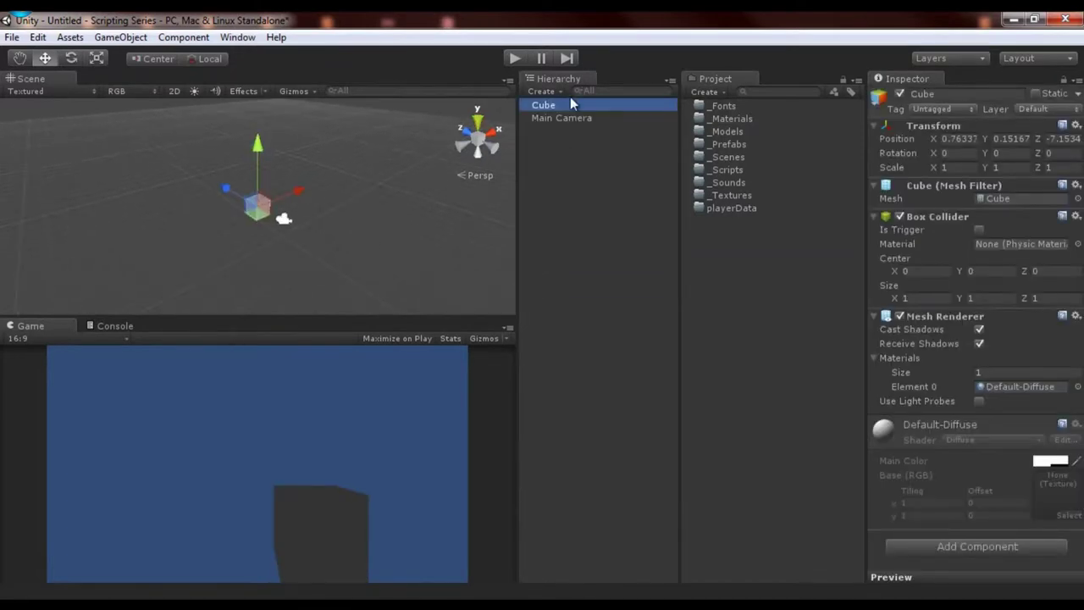
click(543, 92)
click(568, 298)
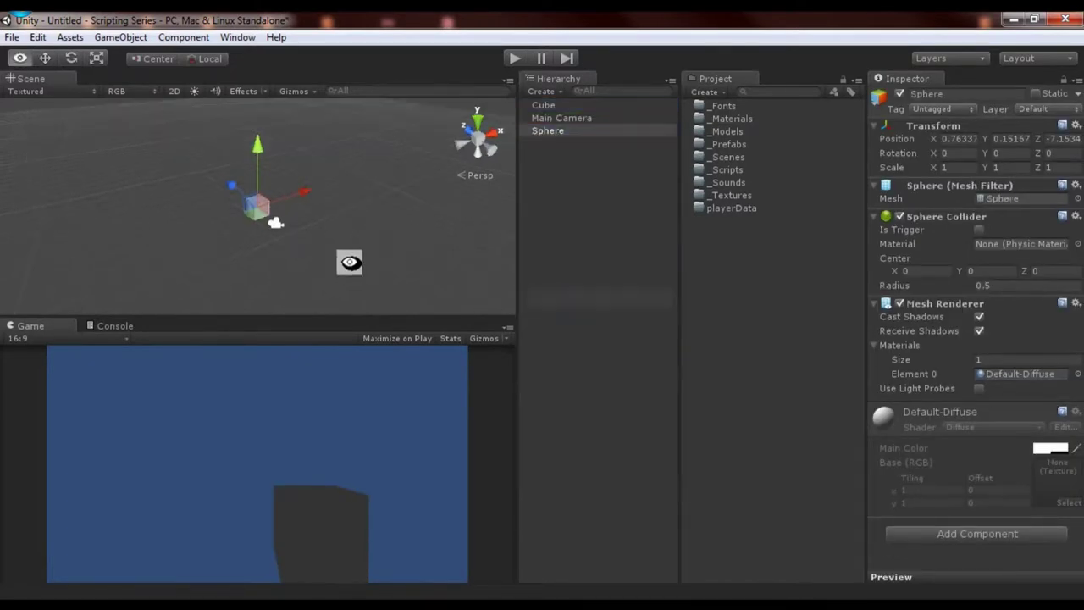
drag(251, 212, 354, 187)
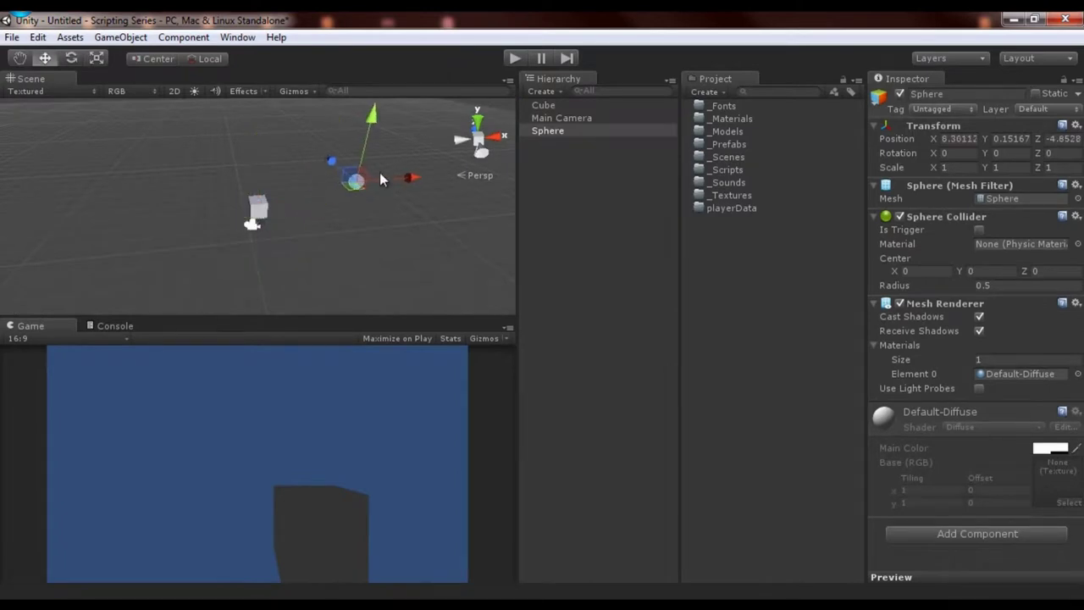
Step: Add a capsule moved to about X -2.47, Y 2.2 and a cylinder moved to about X 3.44, Y 2.75
click(541, 91)
click(584, 314)
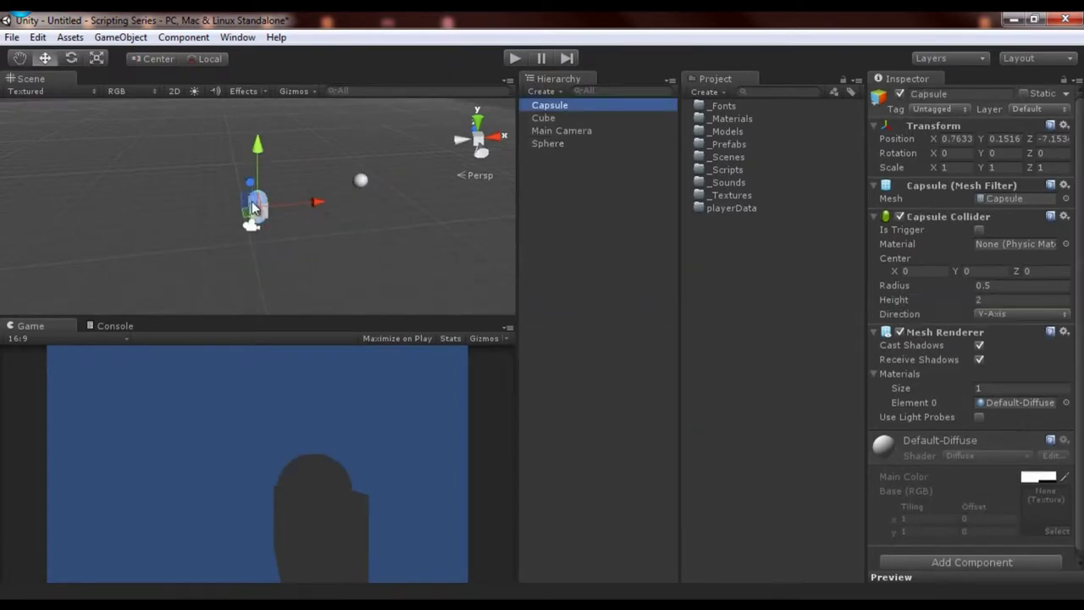
drag(240, 202, 180, 171)
click(545, 92)
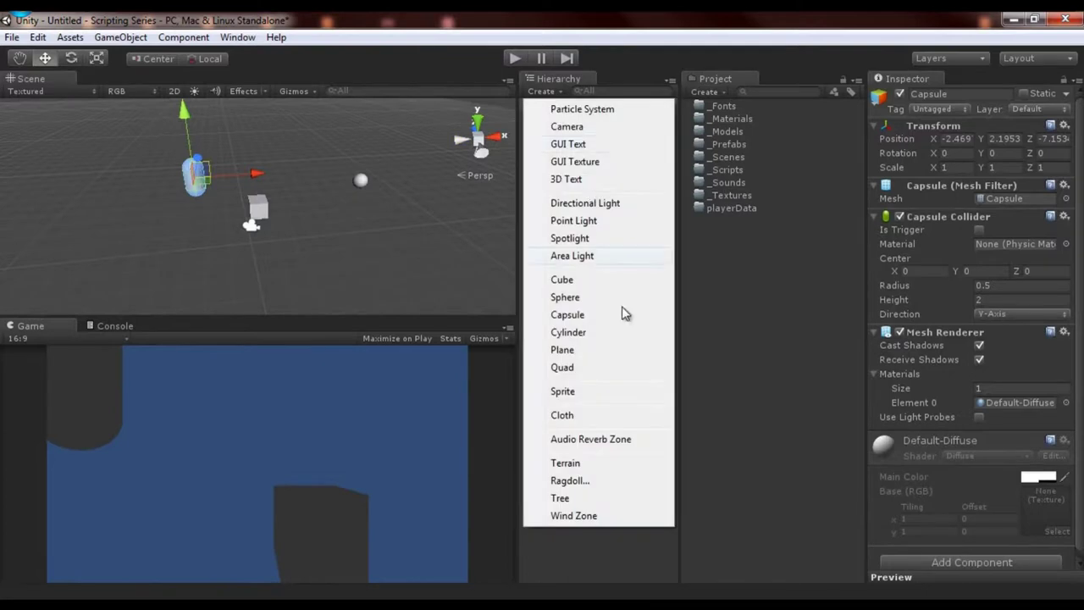
click(573, 336)
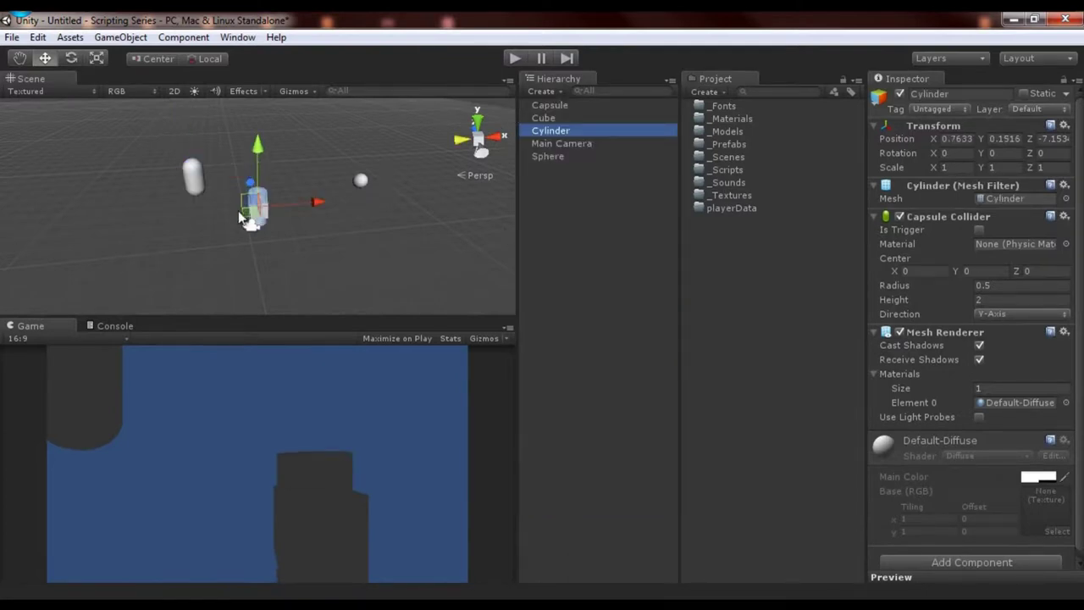
drag(241, 203, 289, 157)
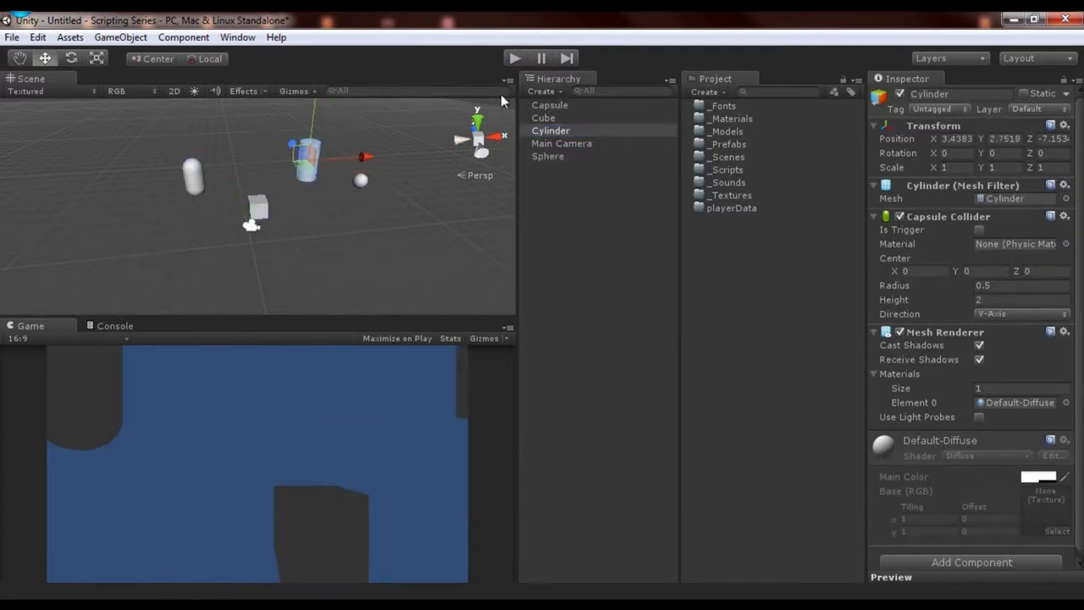
click(556, 90)
Step: Examine the capsule, cube and cylinder in the scene, framing the capsule and the cube up close
middle_drag(364, 180, 334, 182)
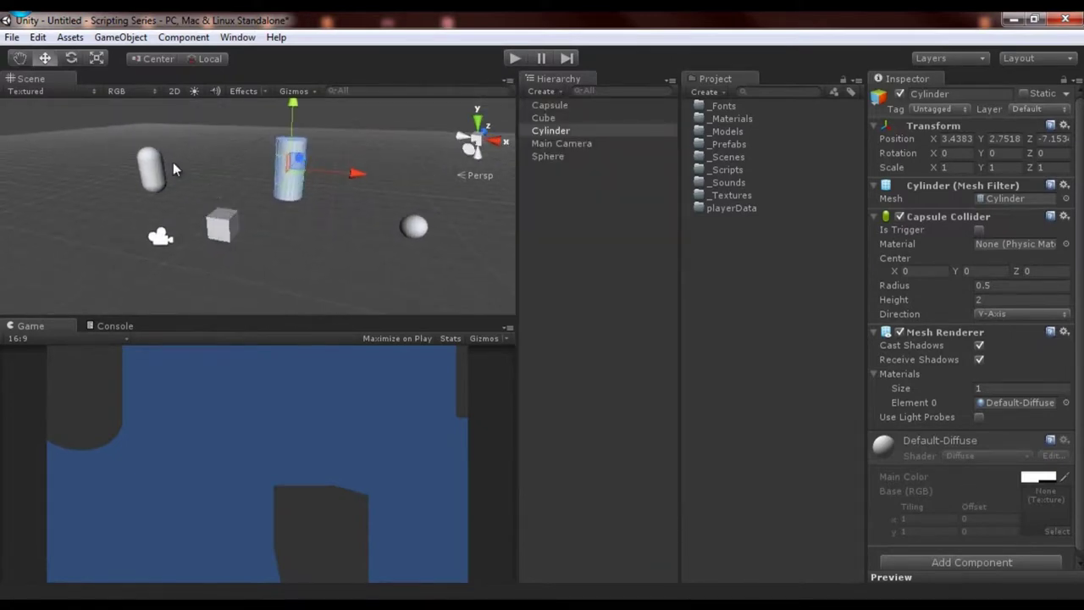
click(172, 161)
click(158, 177)
key(f)
alt+drag(161, 175, 373, 288)
click(237, 264)
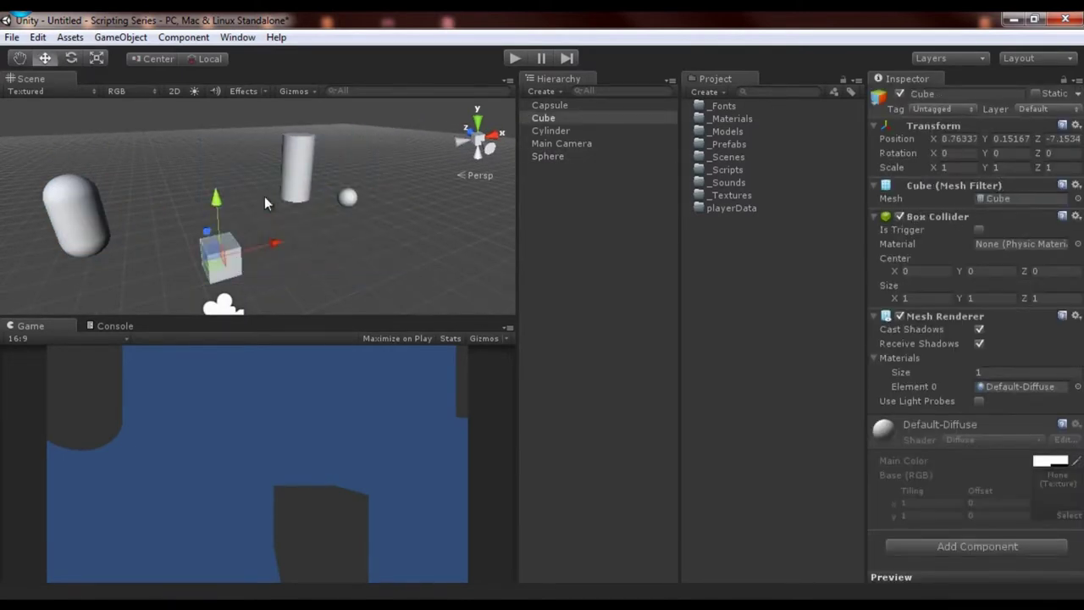
click(310, 155)
click(222, 254)
key(f)
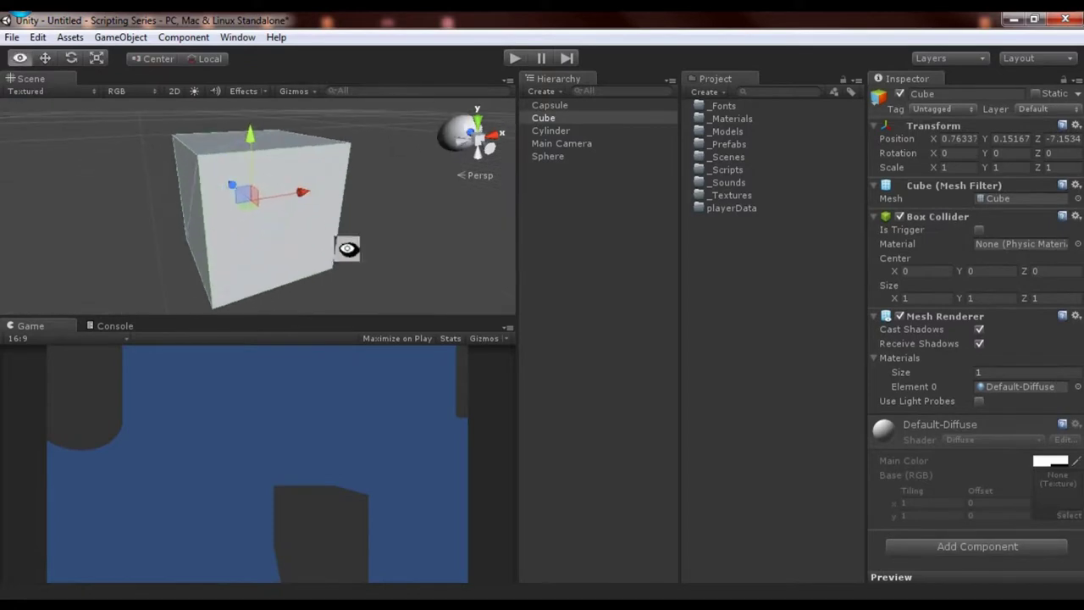
mouse_move(351, 242)
alt+mouse_down()
mouse_move(325, 280)
mouse_move(340, 250)
alt+mouse_up()
click(338, 251)
scroll(313, 241, down, 3)
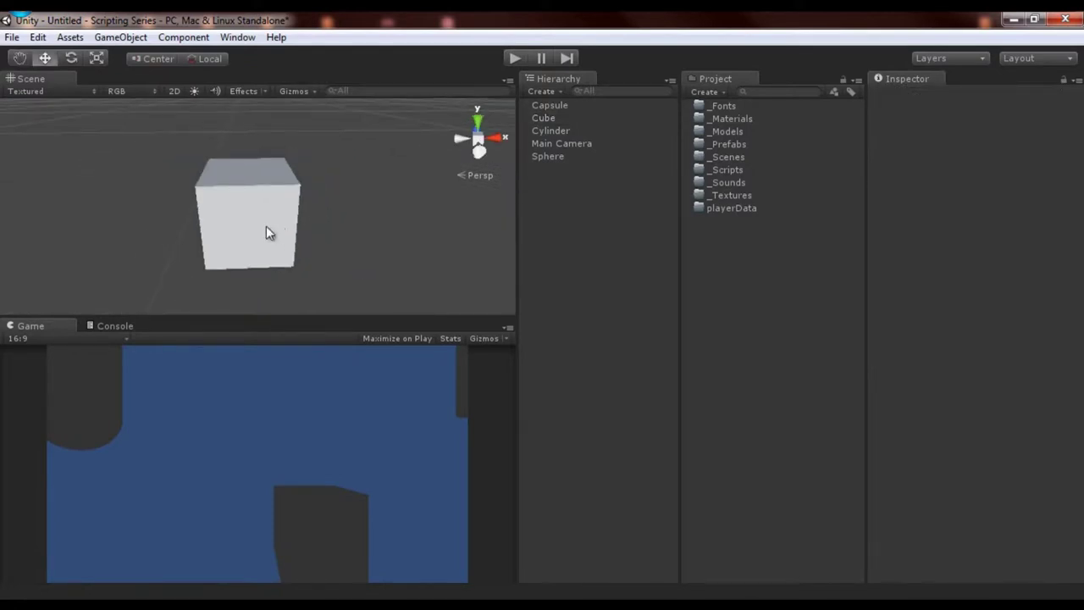
click(266, 225)
scroll(279, 224, down, 4)
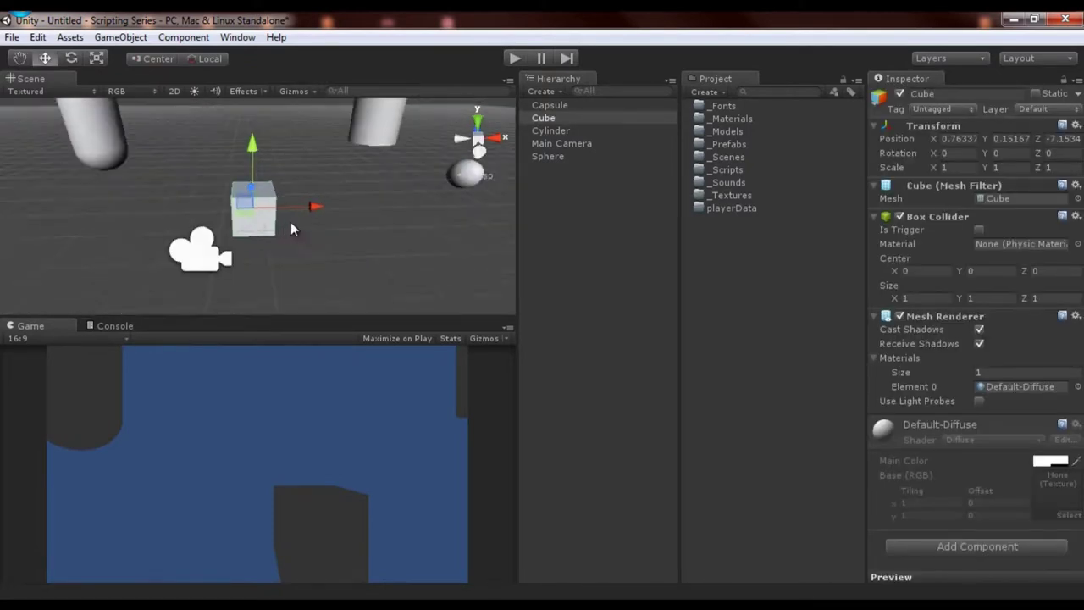
Step: Set the Capsule Collider radius to 1 on the capsule and cylinder together, and restore it to 0.5
click(549, 106)
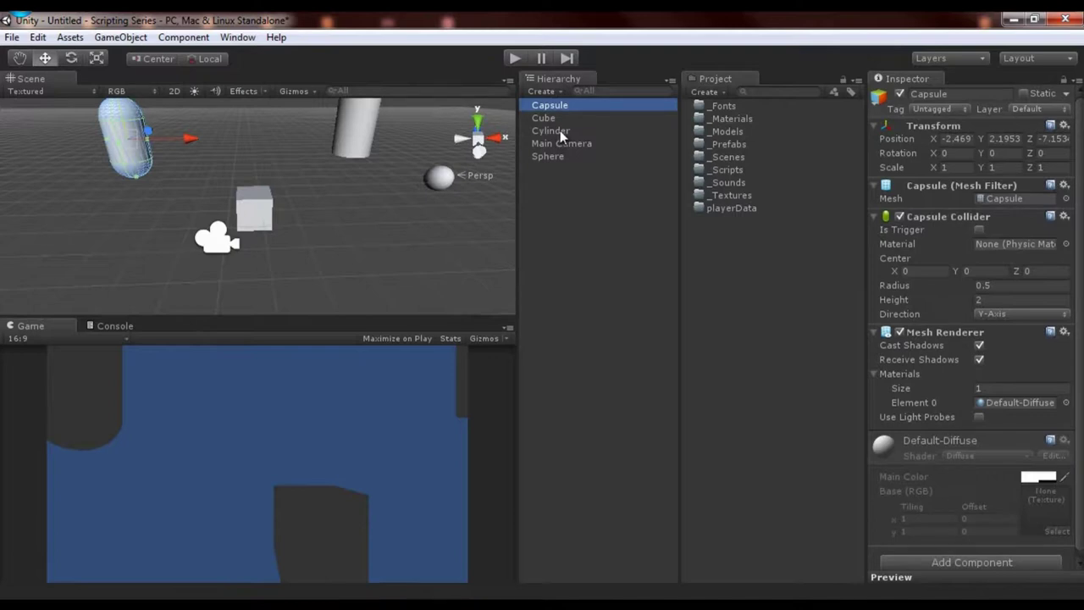
shift+click(559, 131)
click(543, 170)
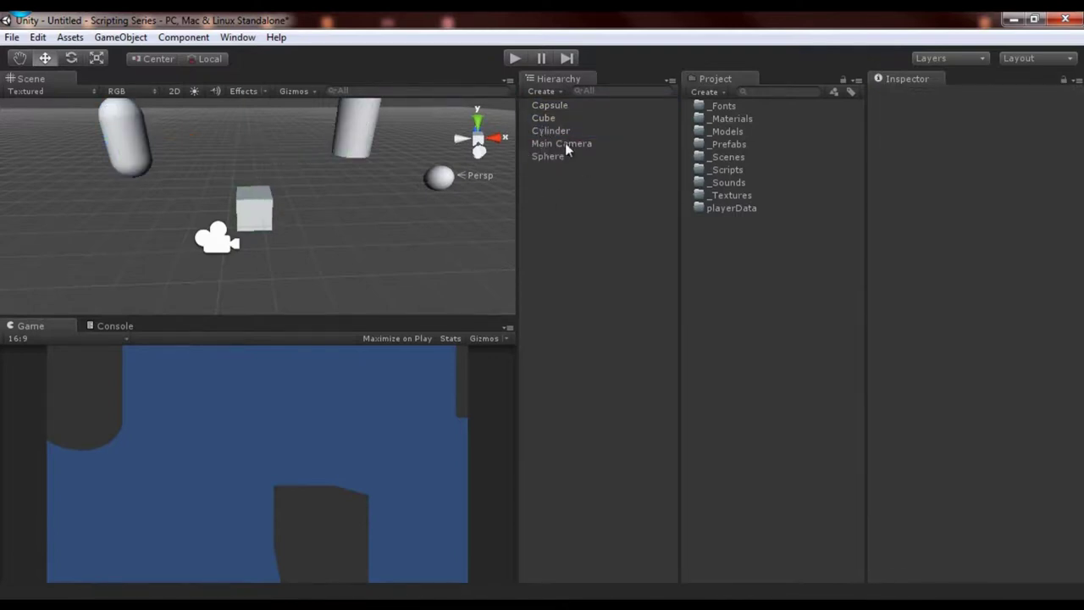
click(559, 117)
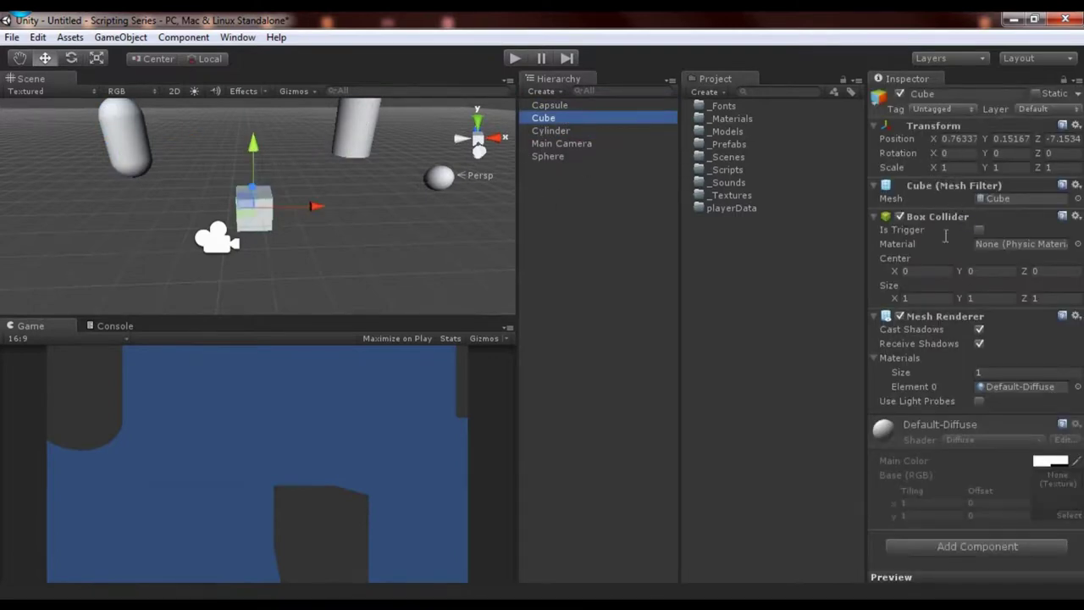
click(552, 131)
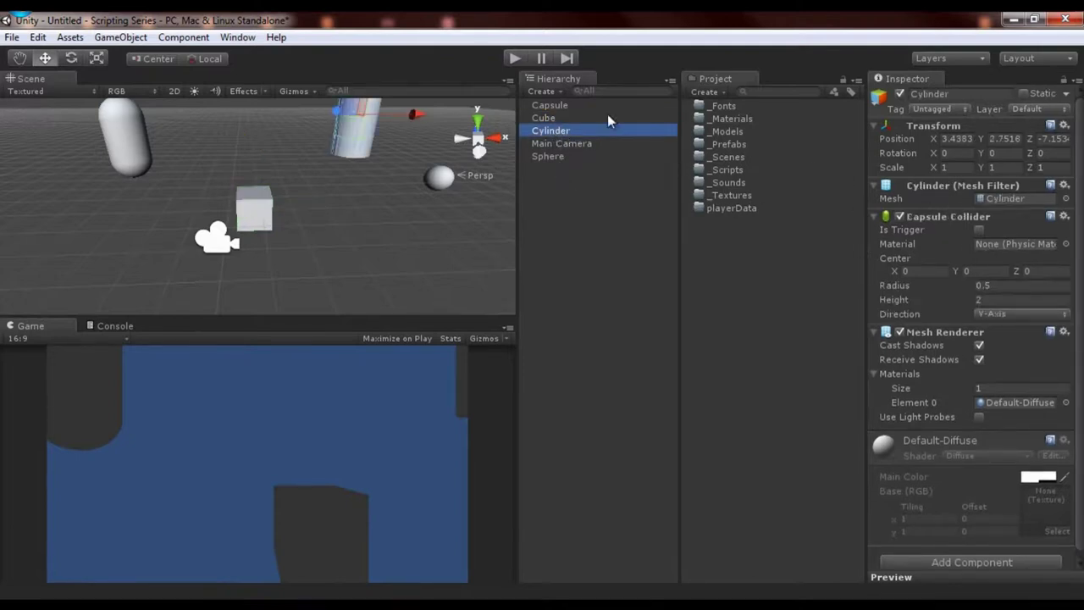
ctrl+click(550, 105)
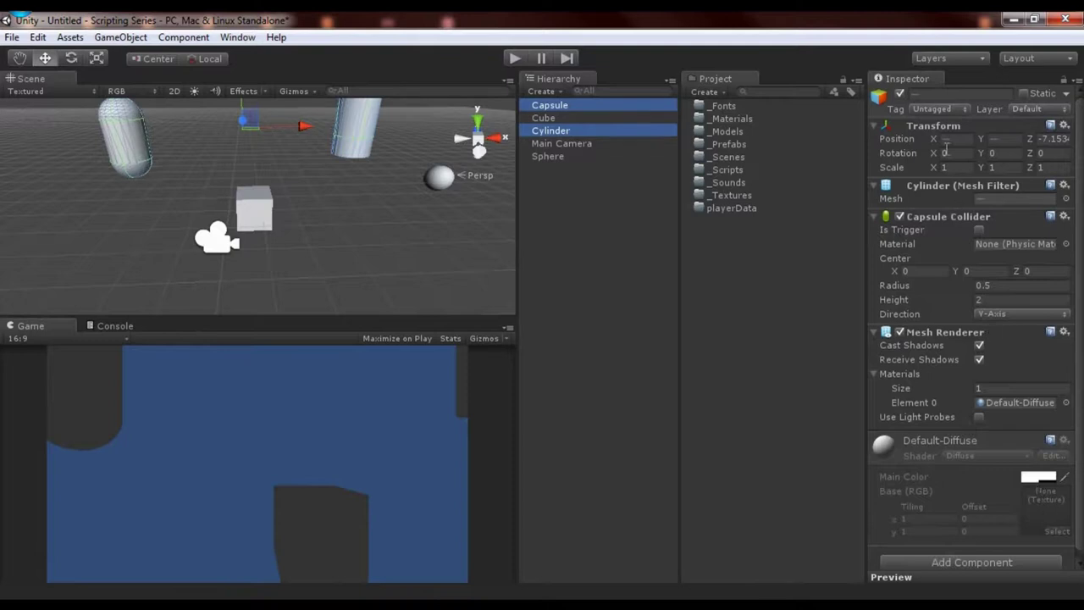
click(1004, 286)
text(1)
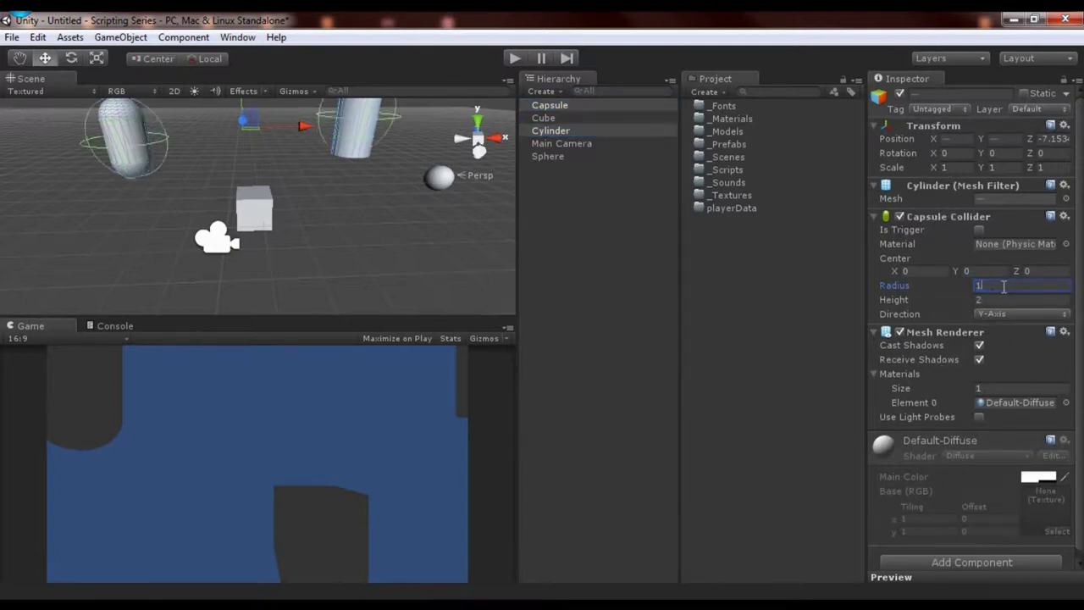
key(BackSpace)
text(0.5)
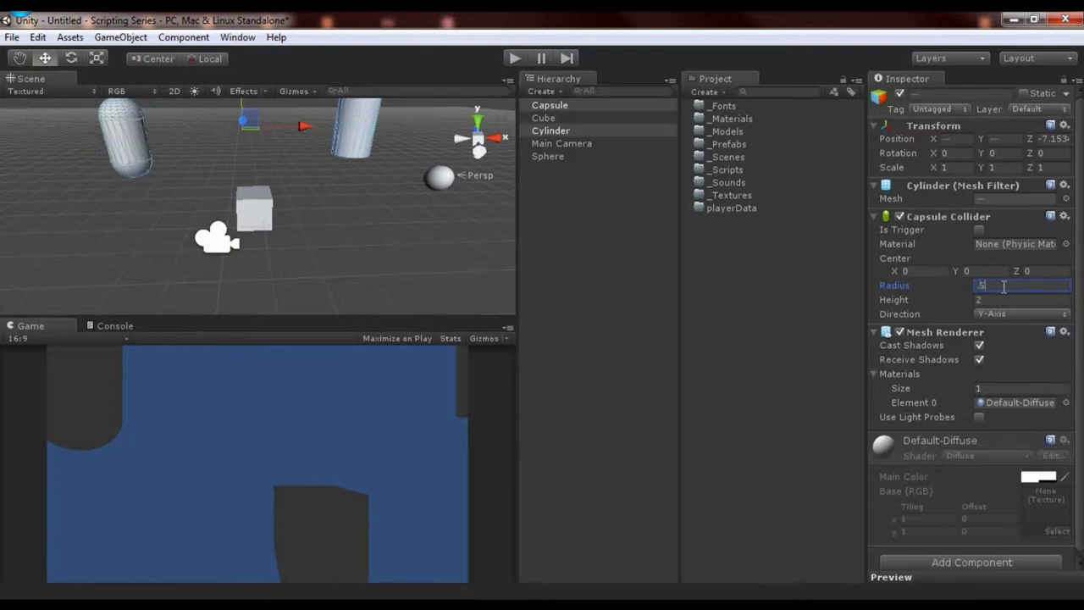
Step: Inspect the components shared by the cube and cylinder, and check the cube, cylinder, sphere and capsule individually in the scene
click(585, 119)
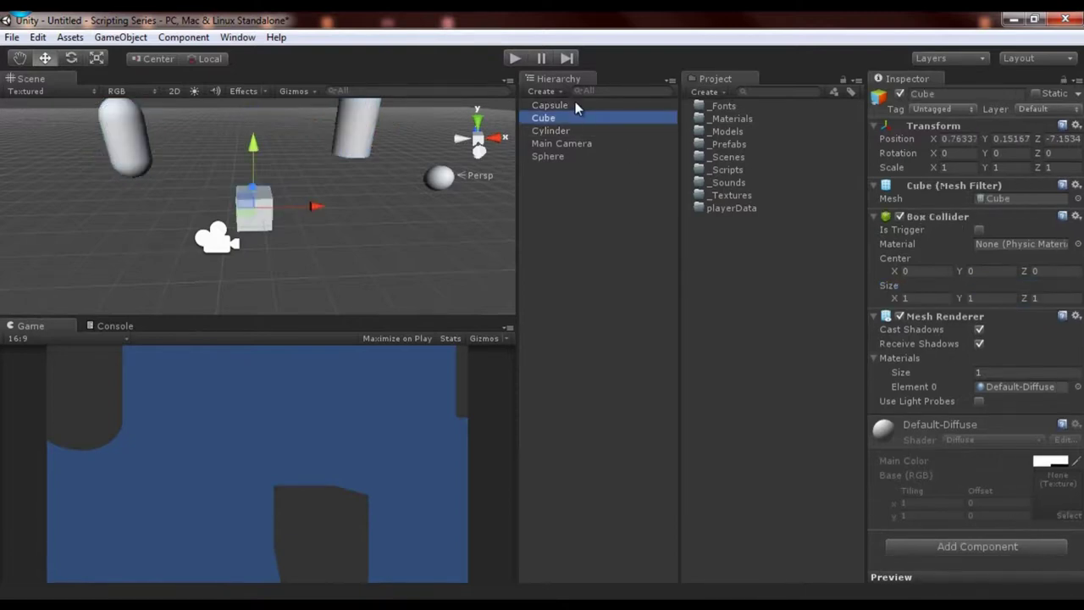
ctrl+click(562, 131)
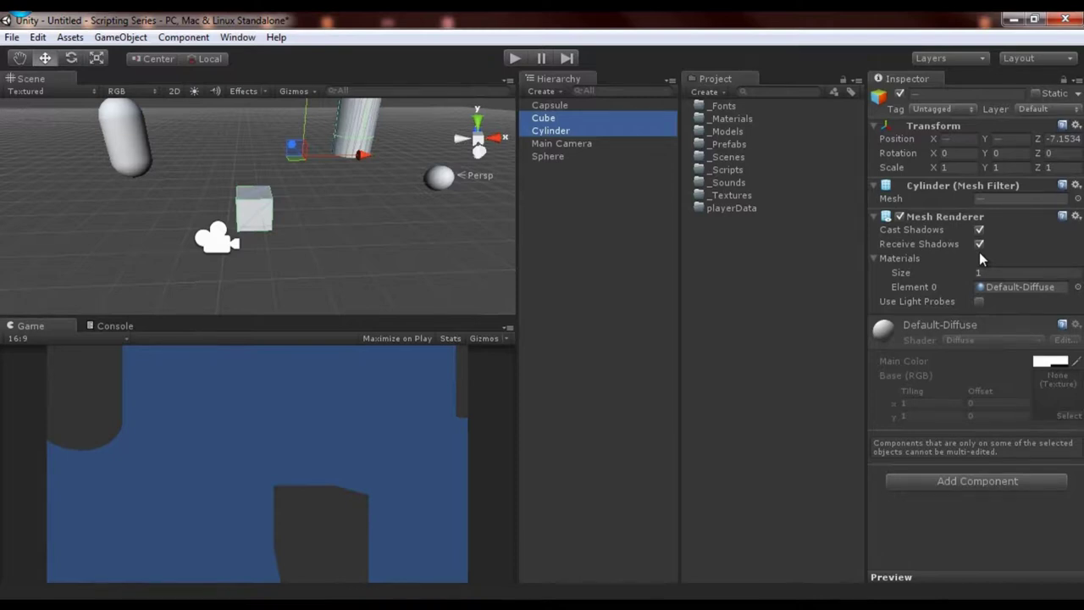
click(614, 194)
alt+drag(390, 225, 274, 251)
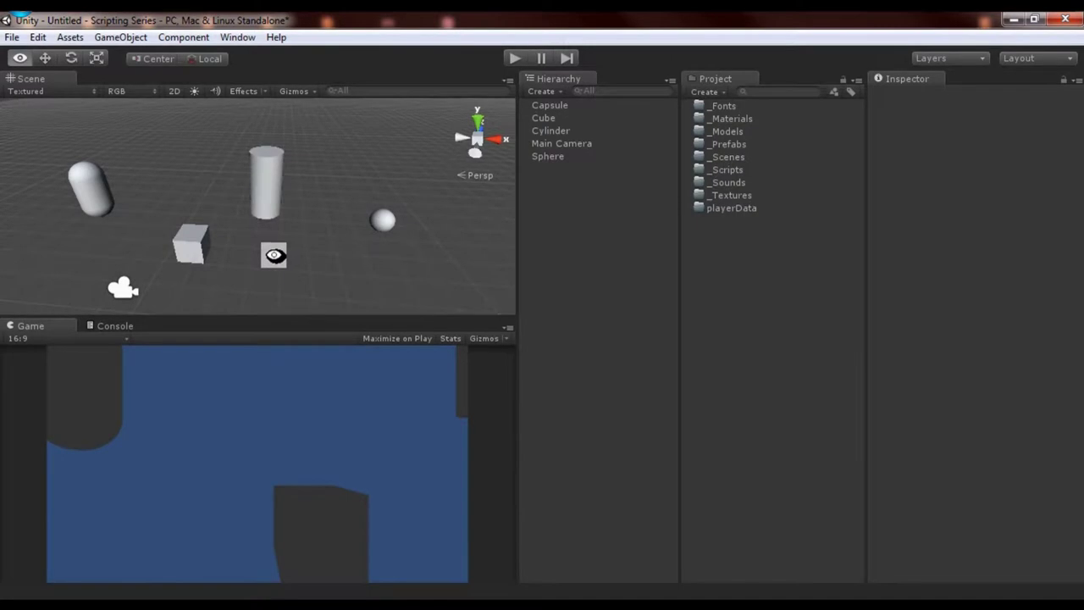
click(200, 239)
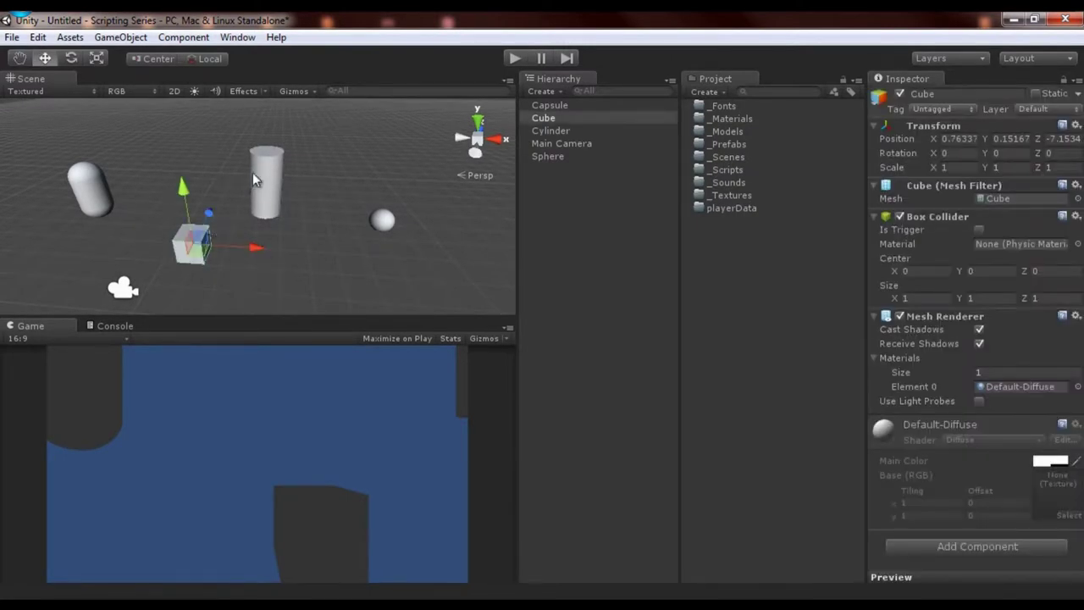
click(279, 204)
click(382, 220)
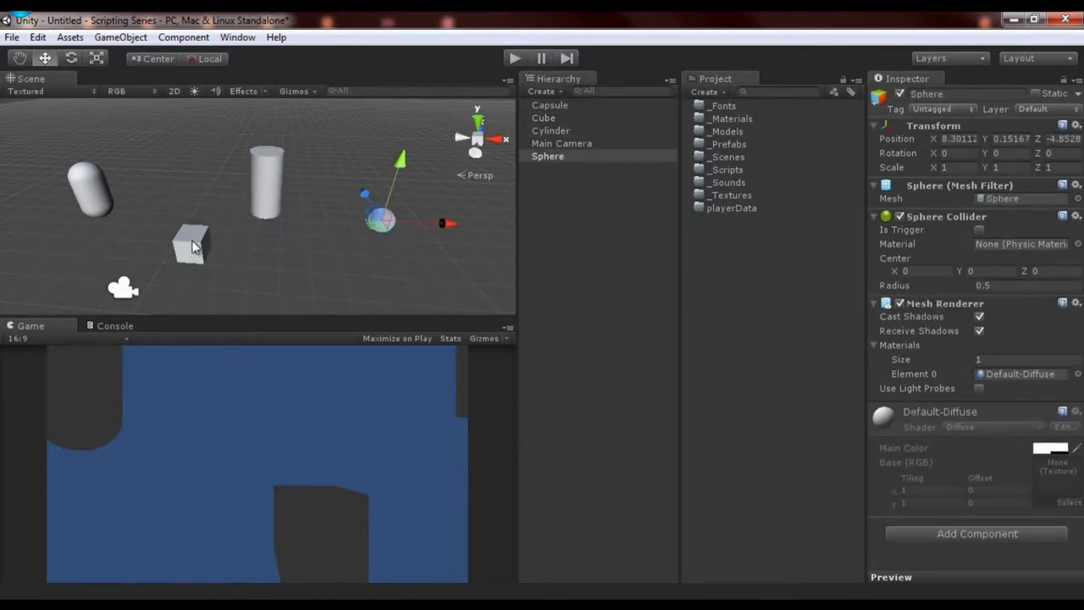
click(113, 201)
Step: Compare the capsule's and cylinder's Capsule Collider components, selecting both objects together and each one separately
drag(54, 144, 322, 230)
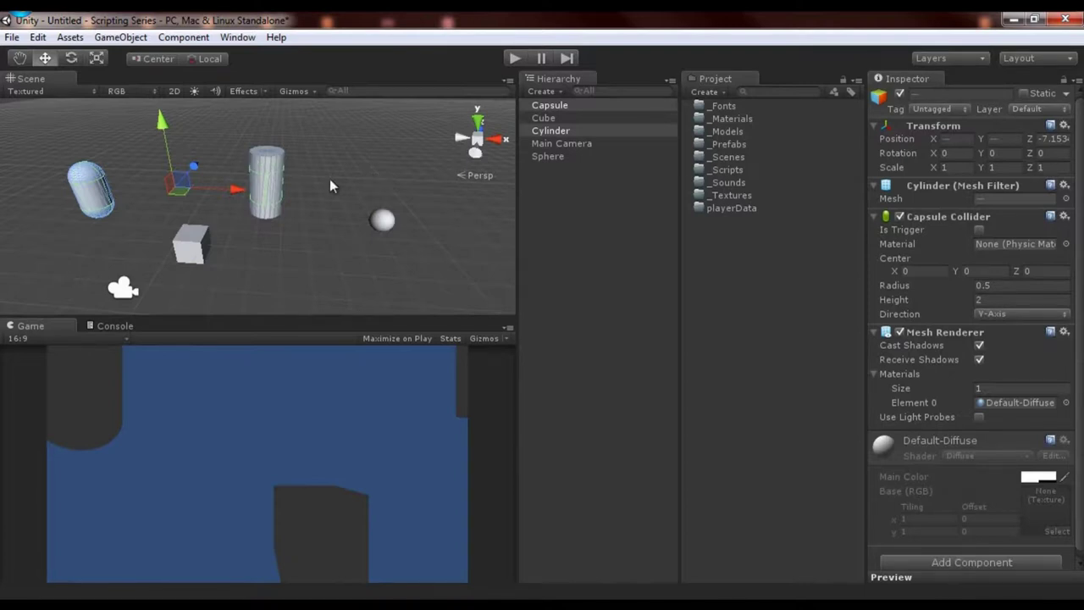
click(261, 186)
click(93, 194)
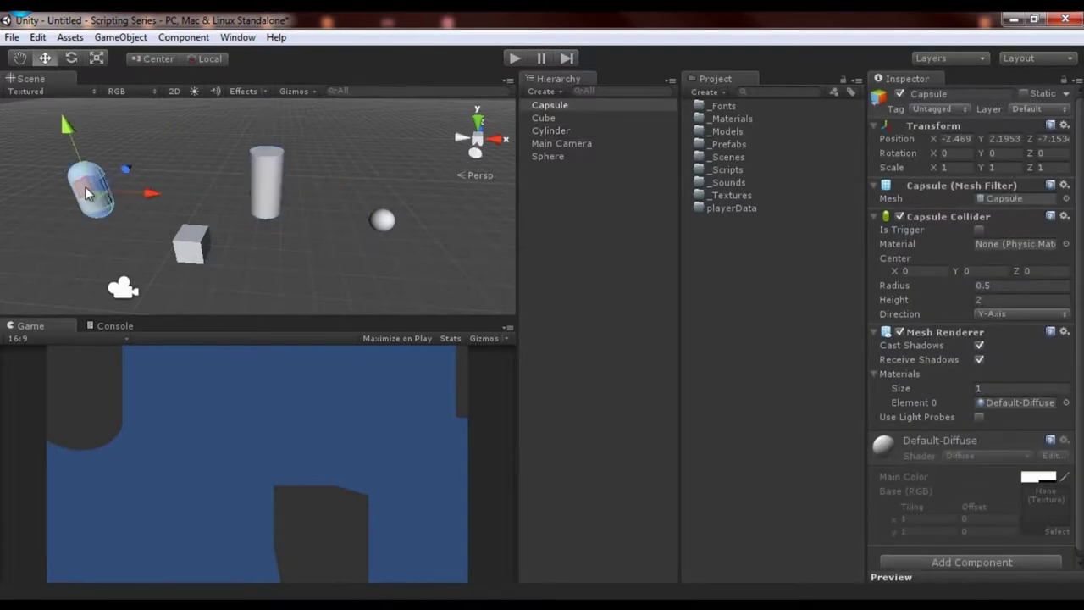
click(262, 187)
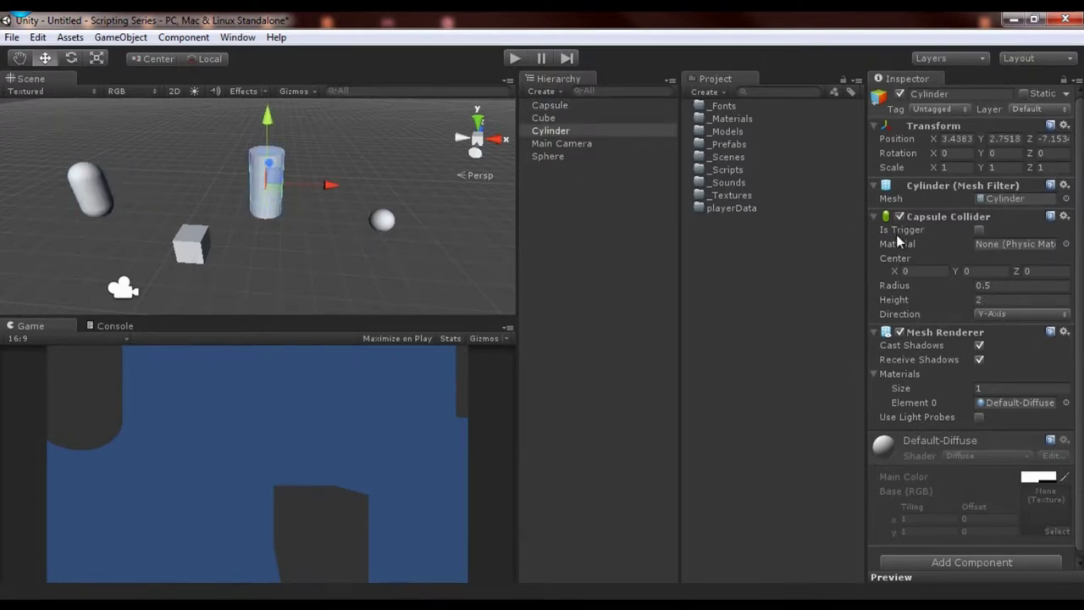
click(79, 206)
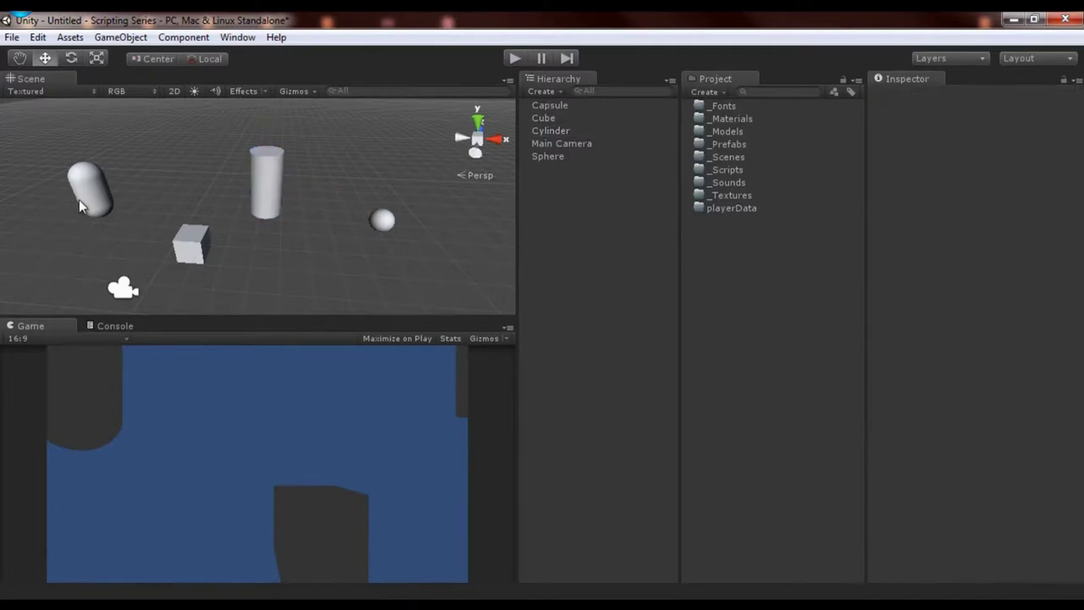
click(80, 202)
click(256, 200)
key(f)
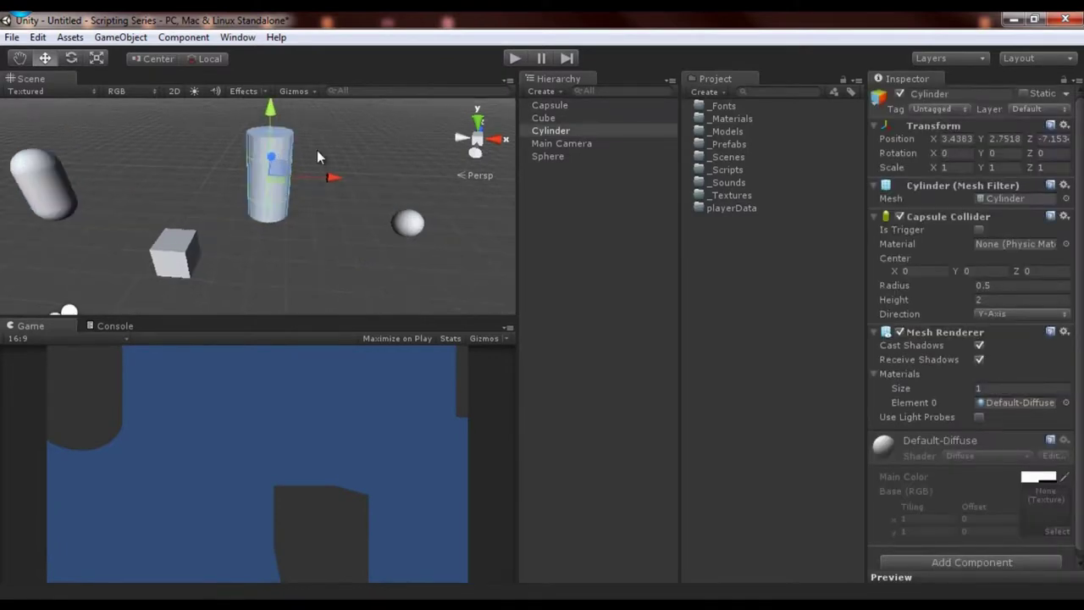
Step: Replace the cylinder's Capsule Collider with a Mesh Collider
alt+drag(355, 142, 303, 242)
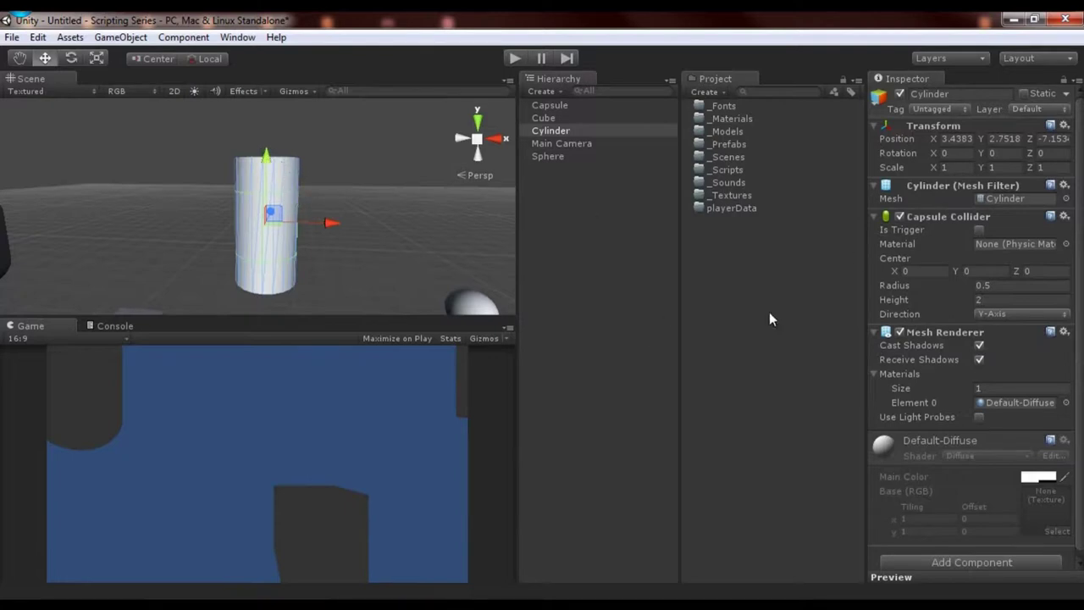
drag(900, 307, 843, 300)
alt+drag(339, 195, 381, 210)
right_click(943, 222)
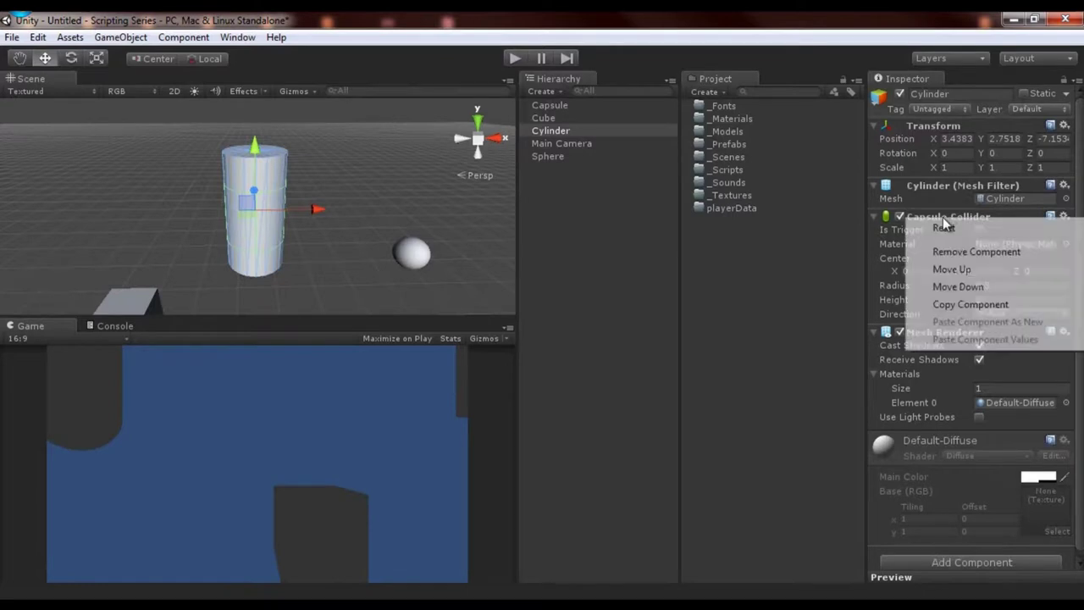
click(968, 254)
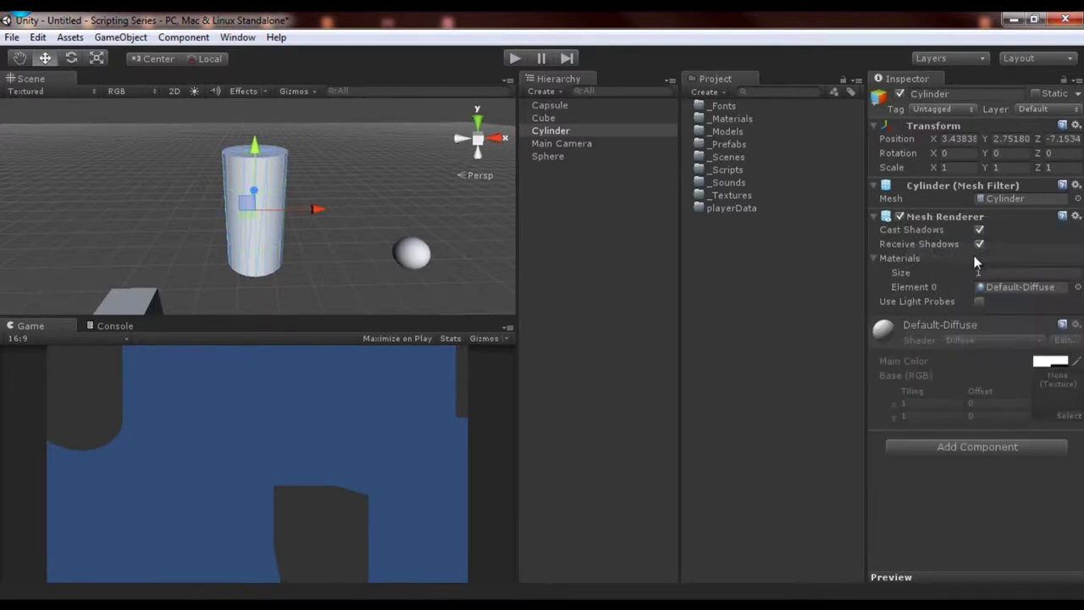
click(190, 37)
mouse_move(226, 108)
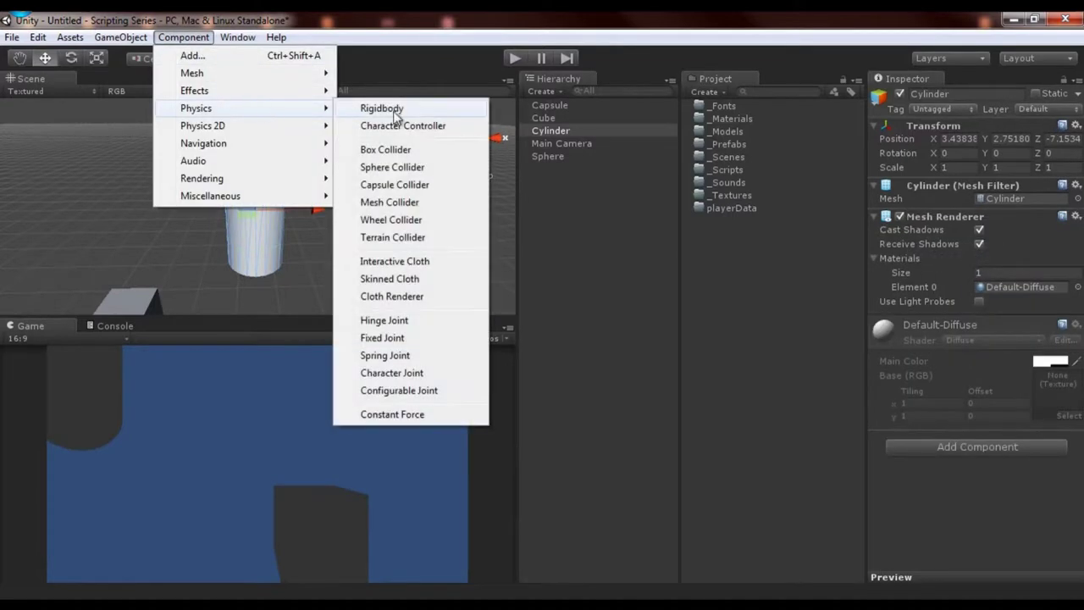
click(391, 203)
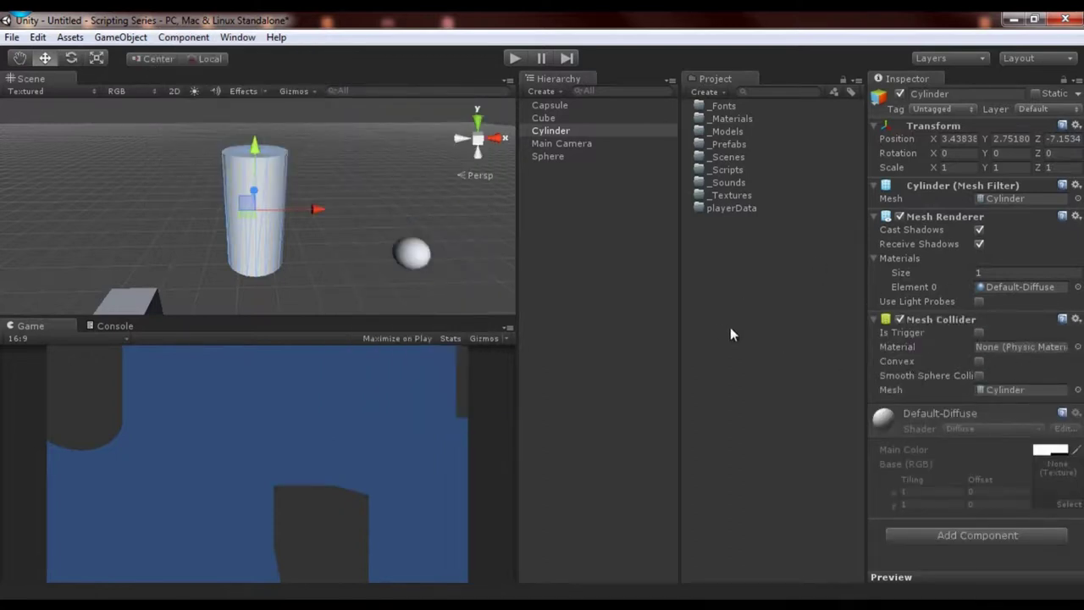
scroll(392, 226, up, 4)
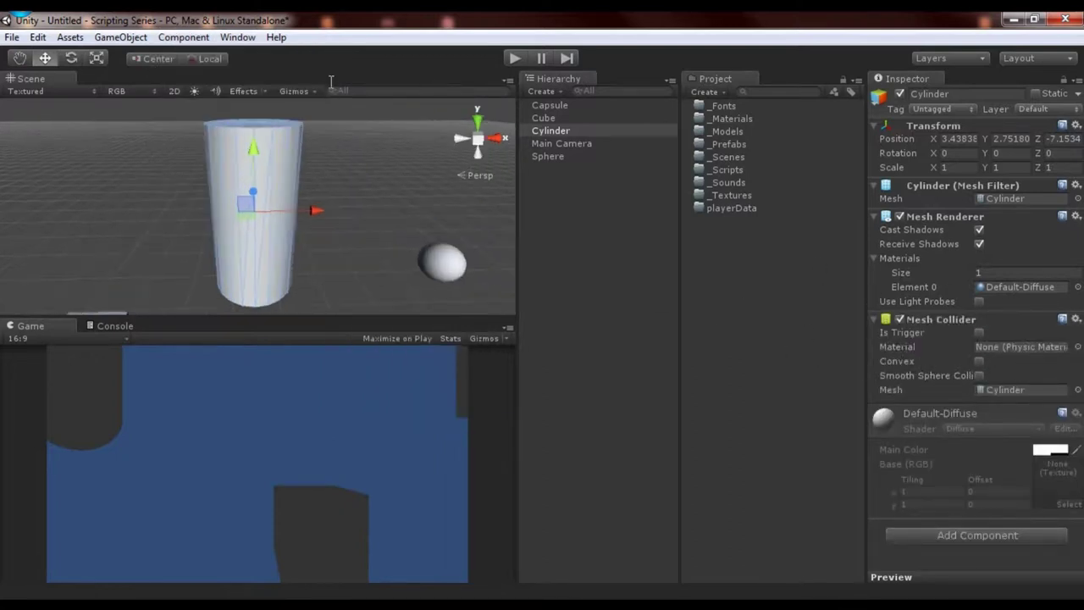
scroll(344, 170, down, 3)
alt+drag(346, 161, 340, 187)
Step: Turn off the cube's Mesh Renderer, examine the outline of its Box Collider, and turn the renderer back on
scroll(337, 203, down, 8)
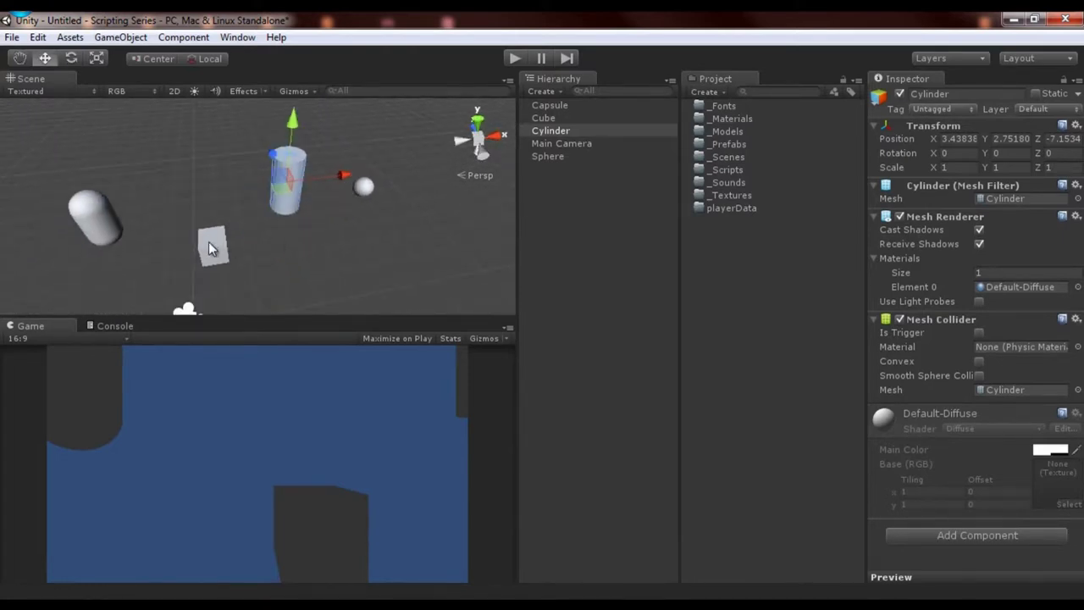
click(219, 242)
key(f)
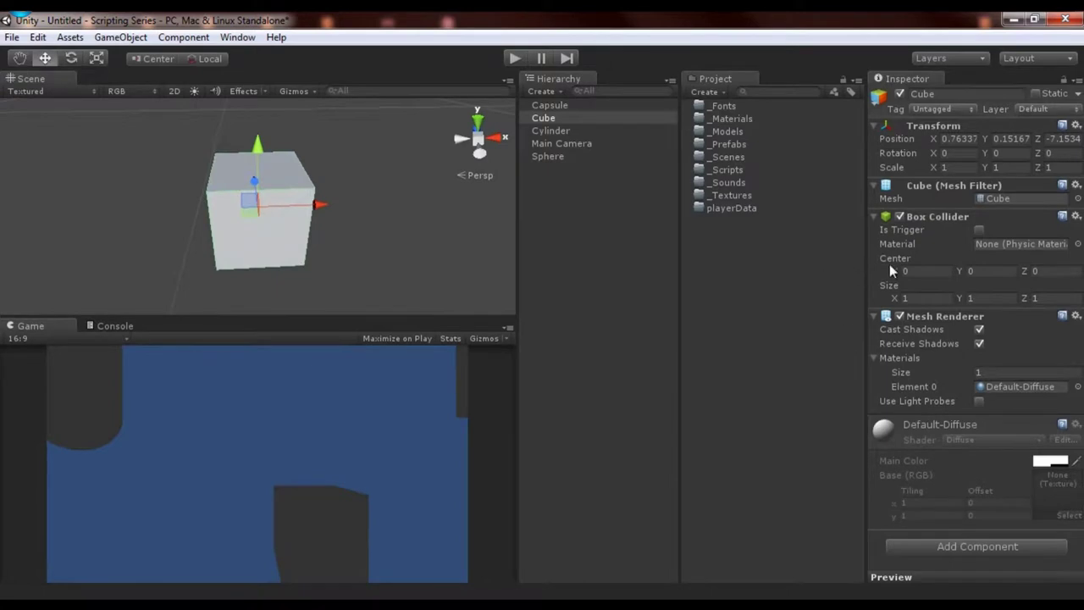
click(900, 316)
click(498, 212)
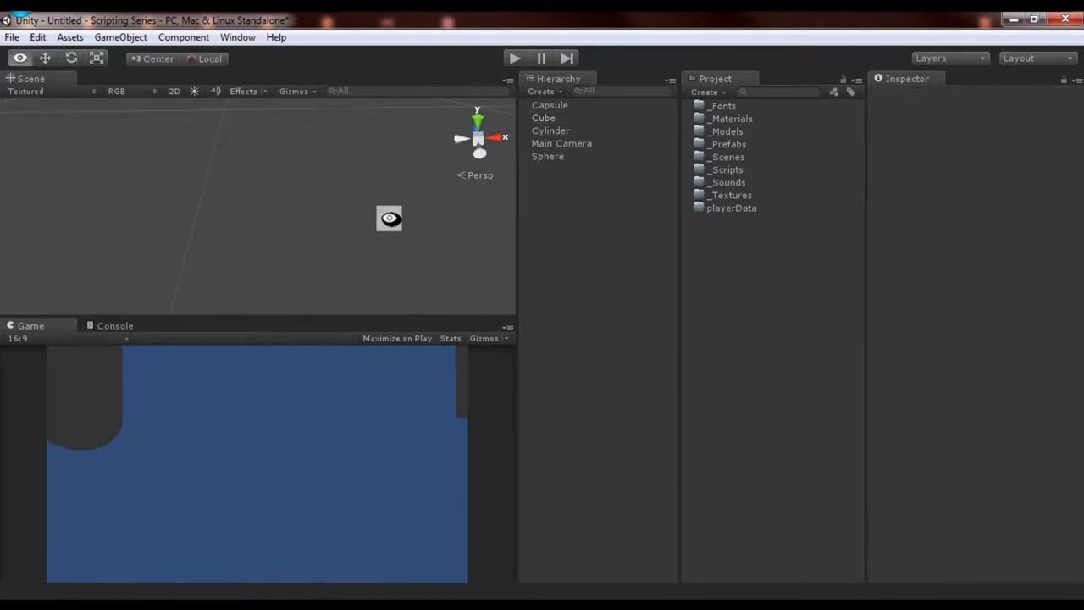
alt+drag(387, 217, 271, 217)
click(554, 119)
mouse_move(365, 188)
alt+mouse_down()
mouse_move(242, 128)
mouse_move(198, 160)
mouse_move(339, 160)
mouse_move(344, 188)
alt+mouse_up()
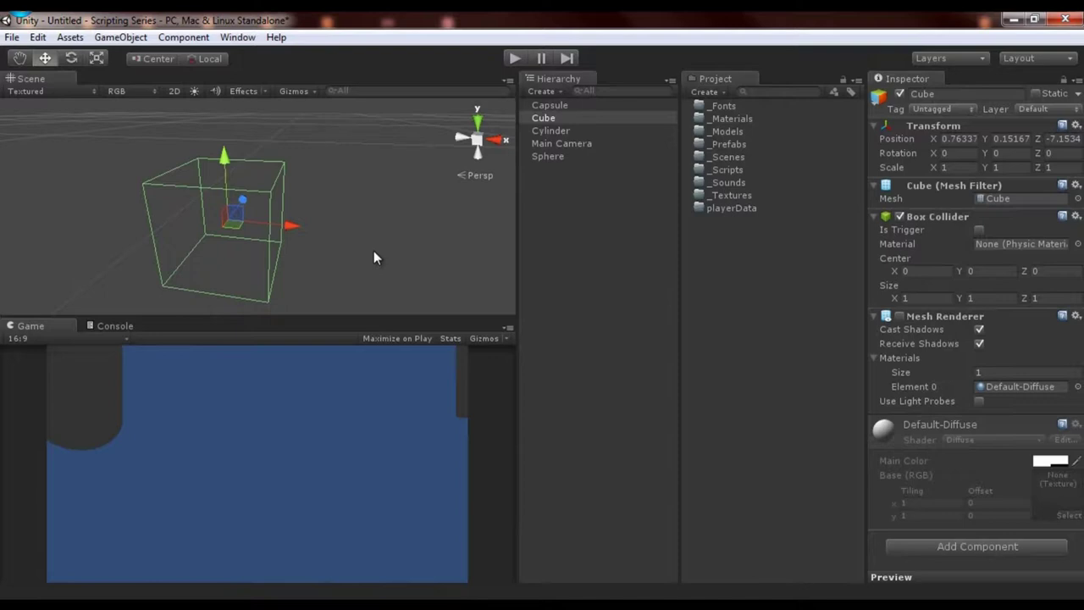
click(899, 317)
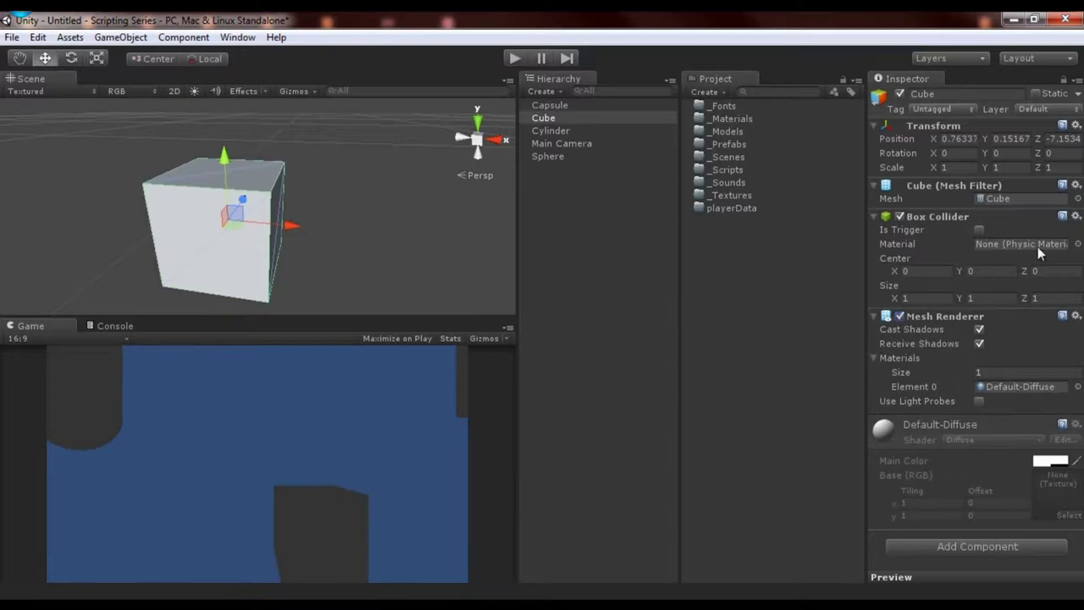
Step: Switch the cube's Mesh Filter mesh to Sphere and restore it to Cube
click(1077, 198)
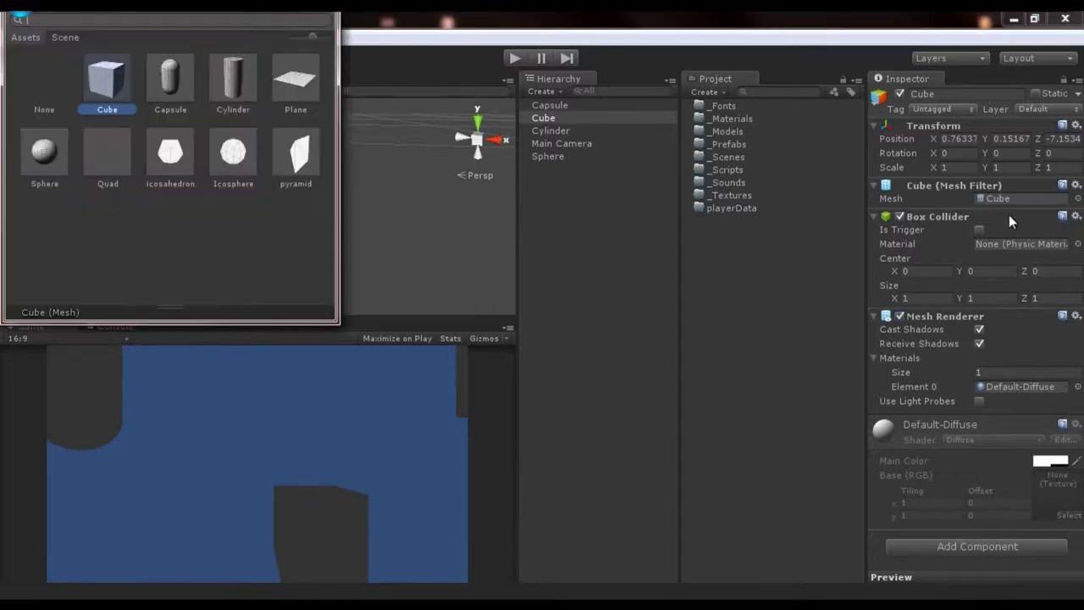
click(53, 149)
click(578, 321)
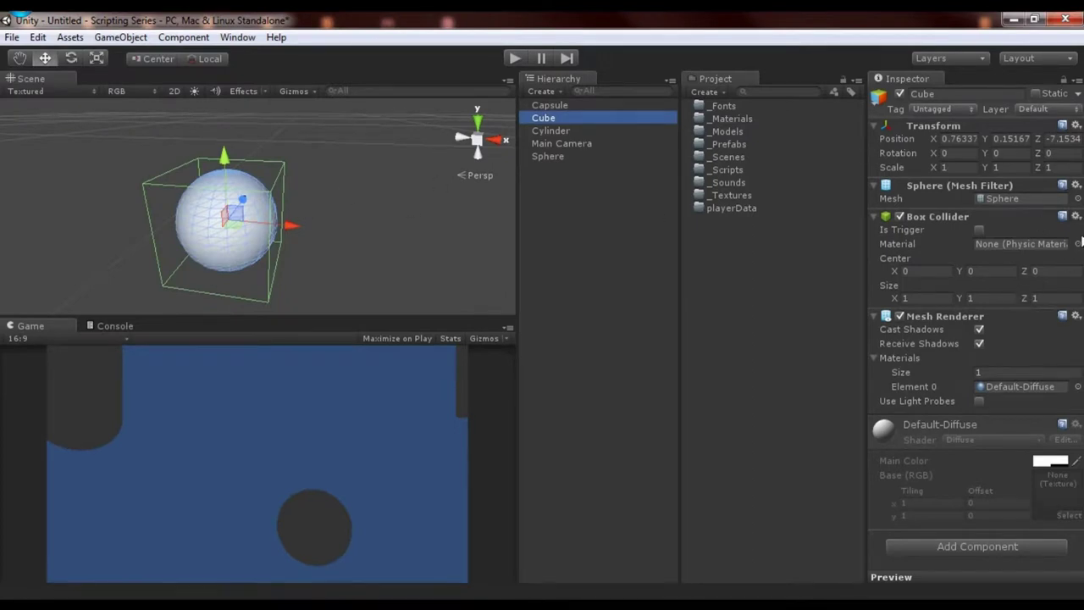
click(1077, 198)
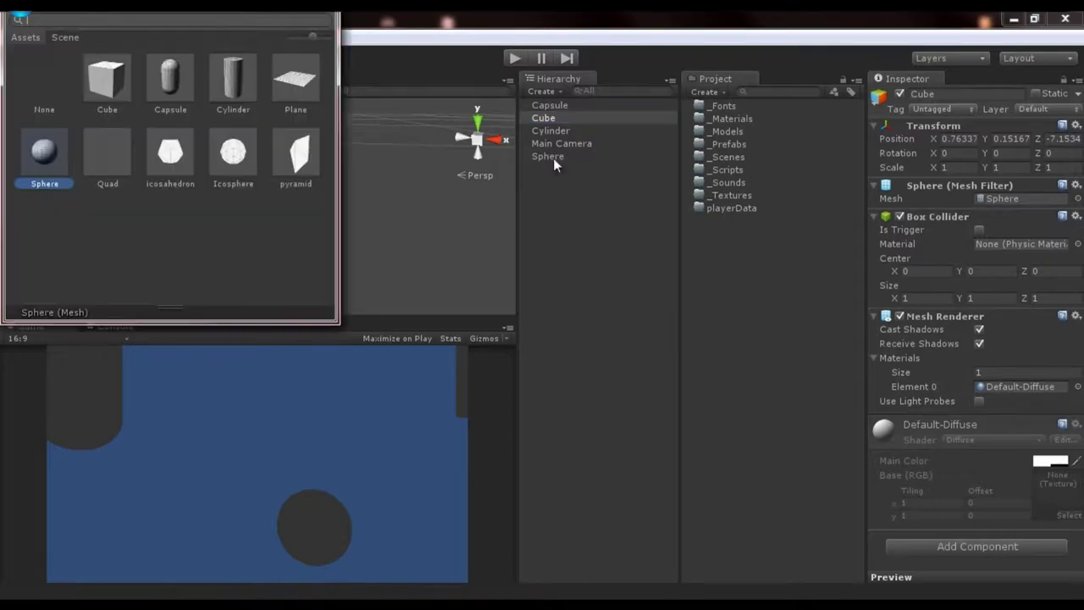
click(107, 78)
click(546, 283)
scroll(288, 238, down, 3)
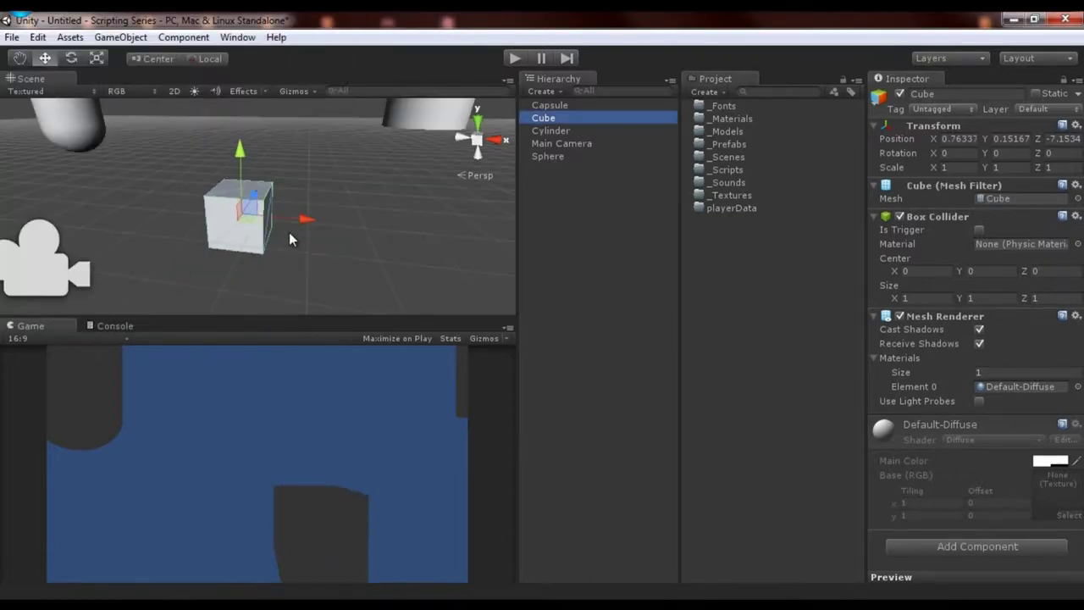
Step: Turn off the cylinder's Mesh Renderer and examine the wireframe of its Mesh Collider from several angles
right_drag(288, 238, 248, 244)
click(194, 197)
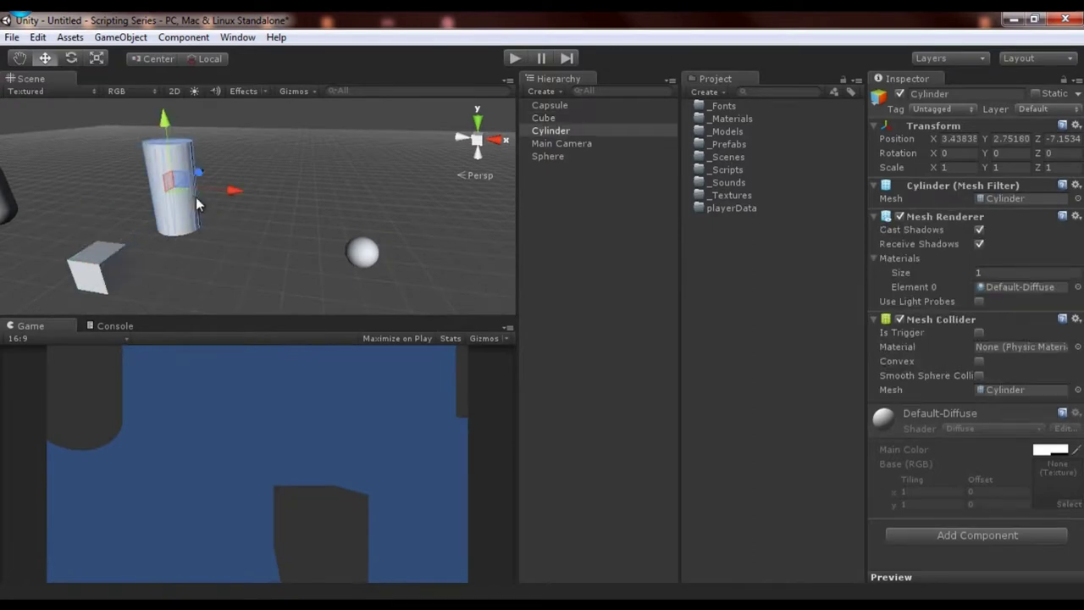
key(f)
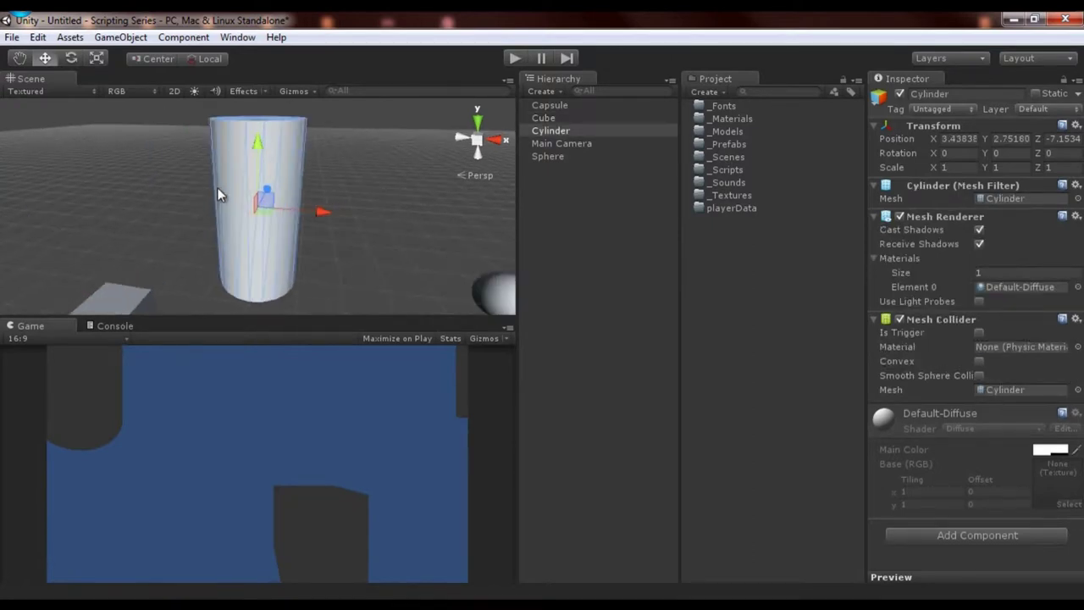
alt+drag(211, 199, 429, 252)
click(900, 216)
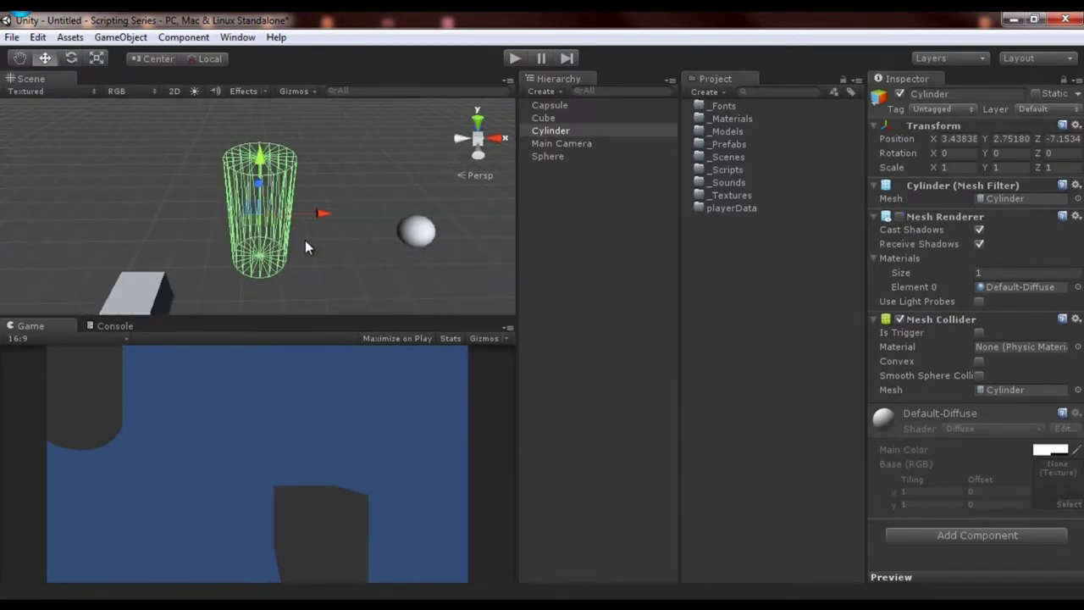
alt+drag(305, 206, 364, 264)
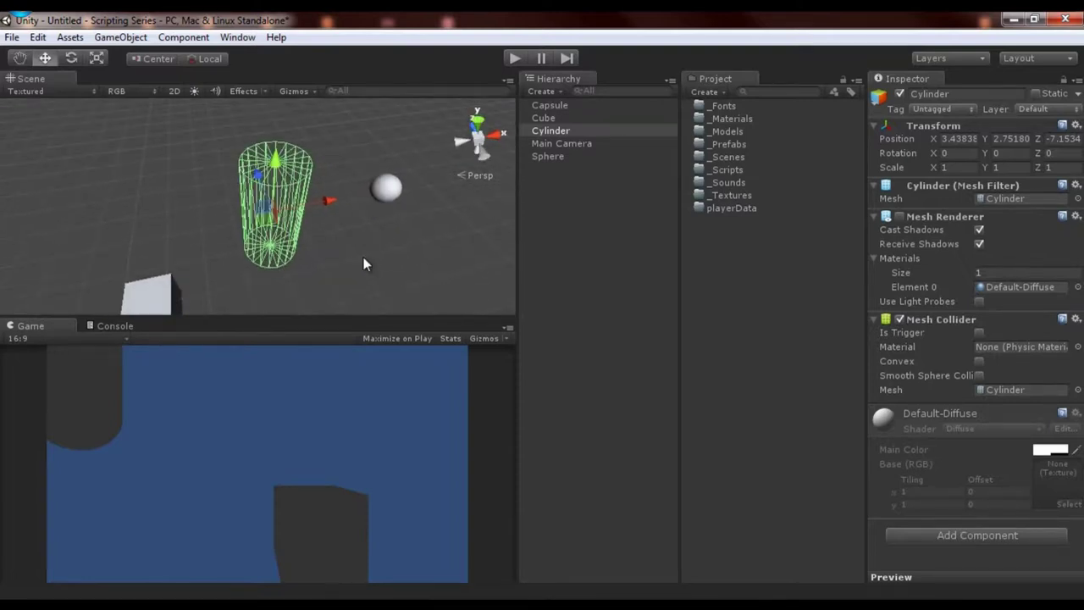
alt+drag(332, 163, 307, 194)
scroll(307, 194, down, 3)
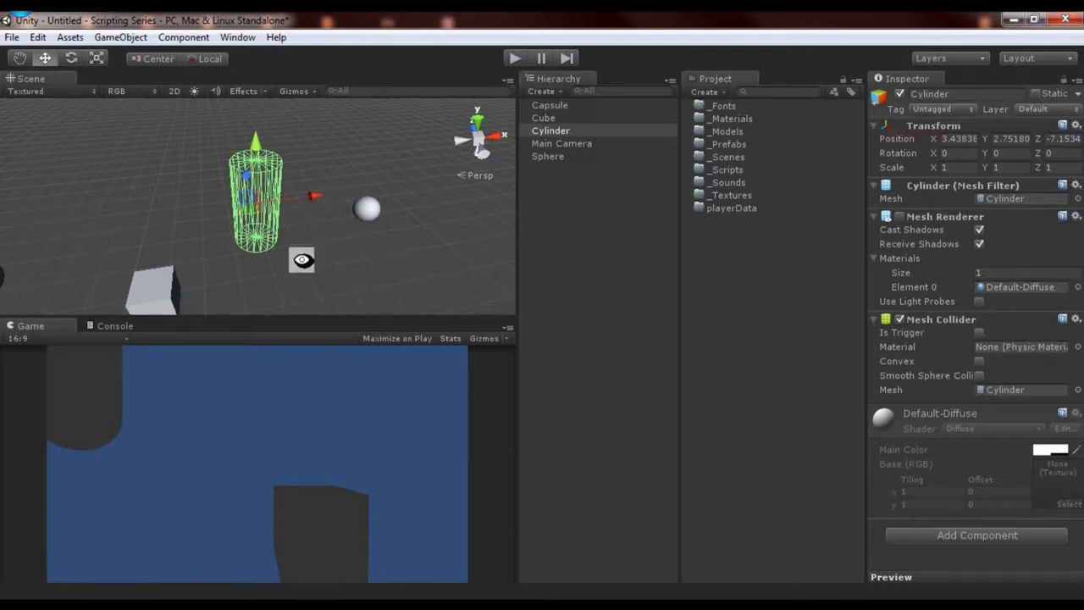
alt+drag(303, 259, 356, 230)
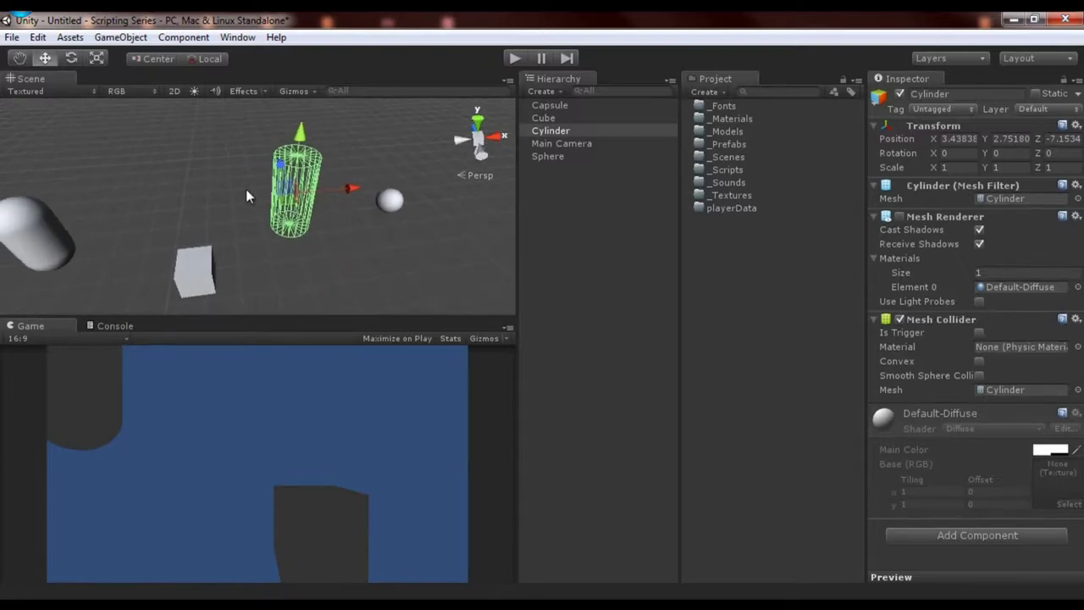
scroll(309, 183, up, 2)
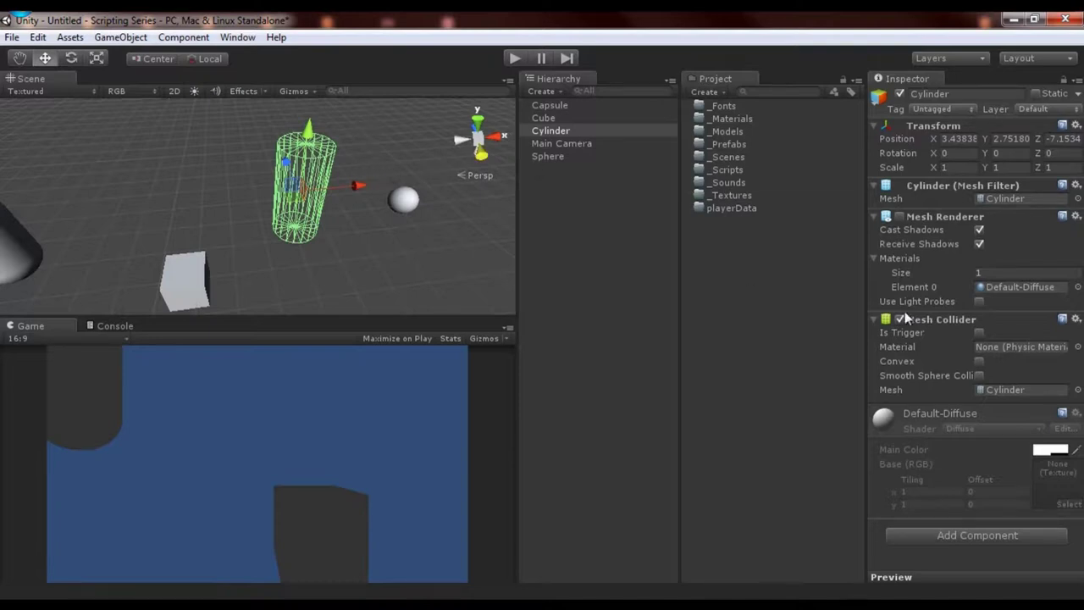
Step: Replace the cylinder's Mesh Collider with a Capsule Collider
right_click(985, 329)
click(974, 354)
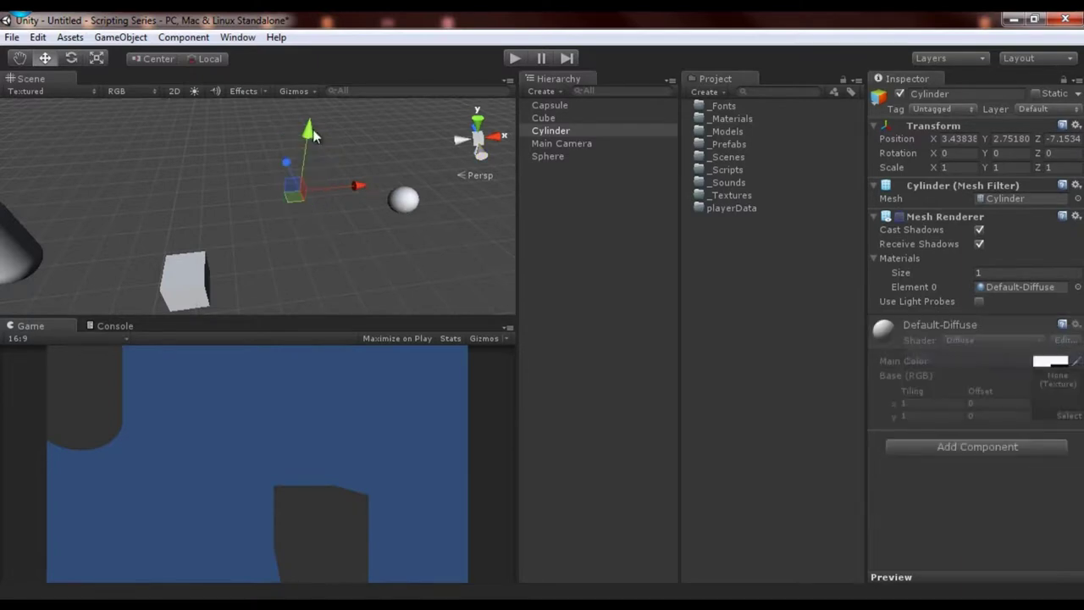
click(188, 39)
mouse_move(220, 110)
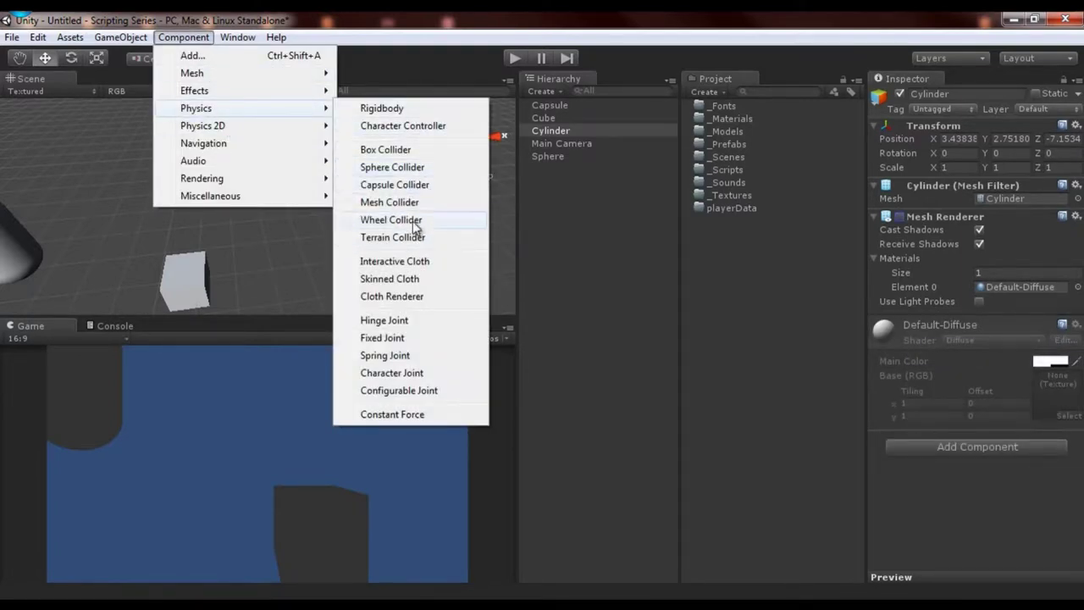
click(423, 184)
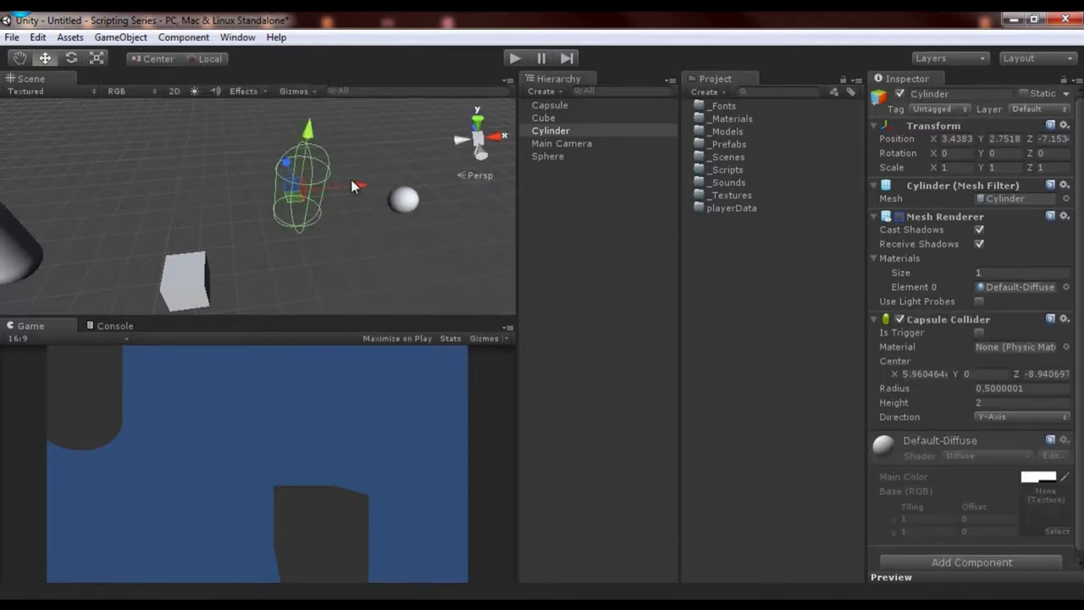
Step: Examine the Capsule Collider's shape around the hidden cylinder and turn its Mesh Renderer back on
scroll(354, 174, up, 2)
alt+drag(360, 169, 287, 194)
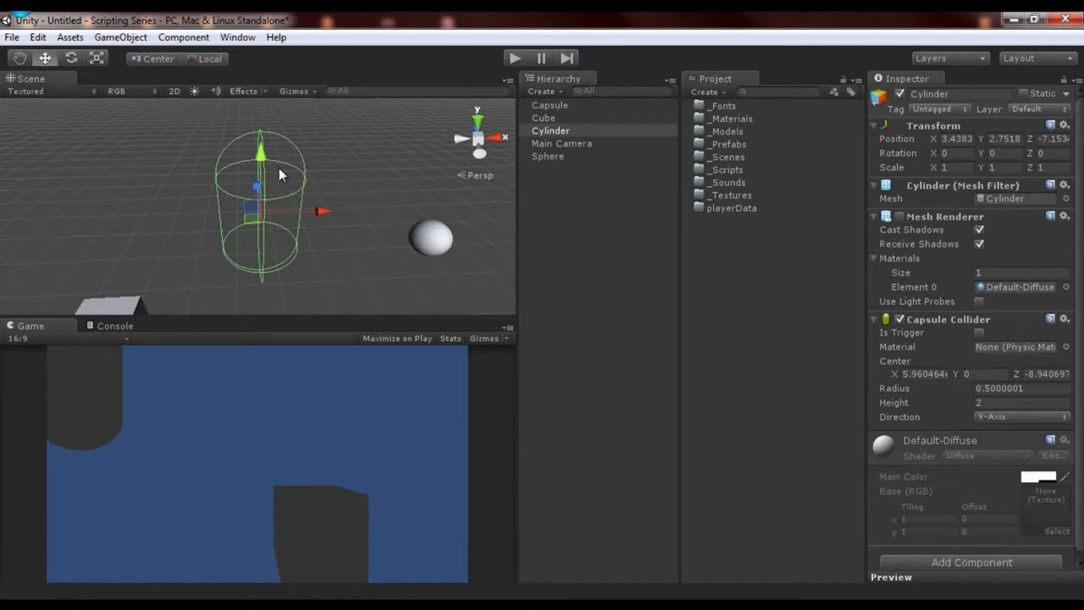
alt+drag(304, 256, 327, 140)
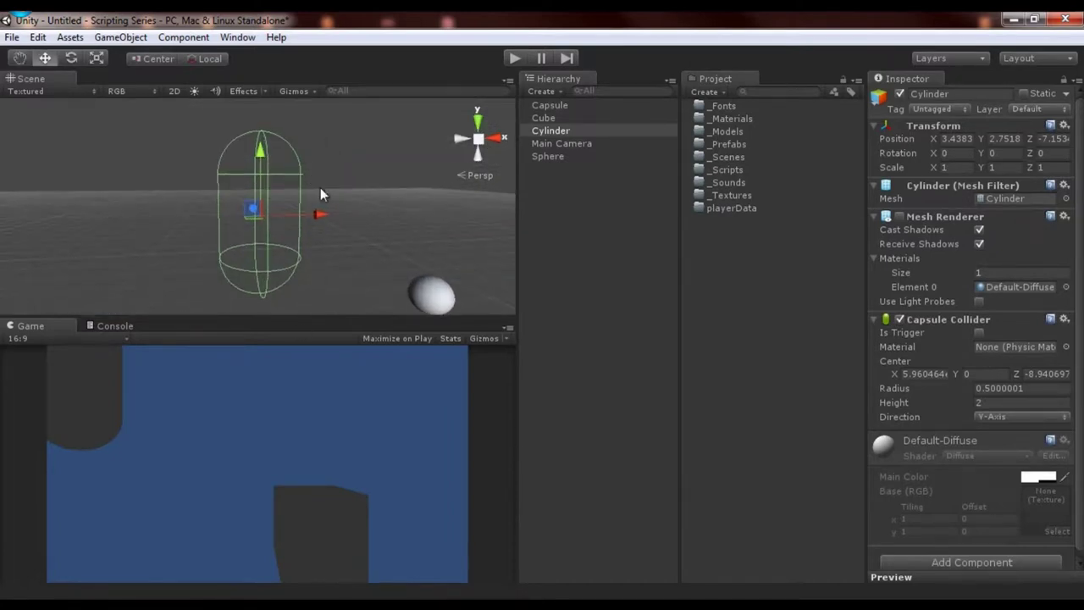
click(899, 217)
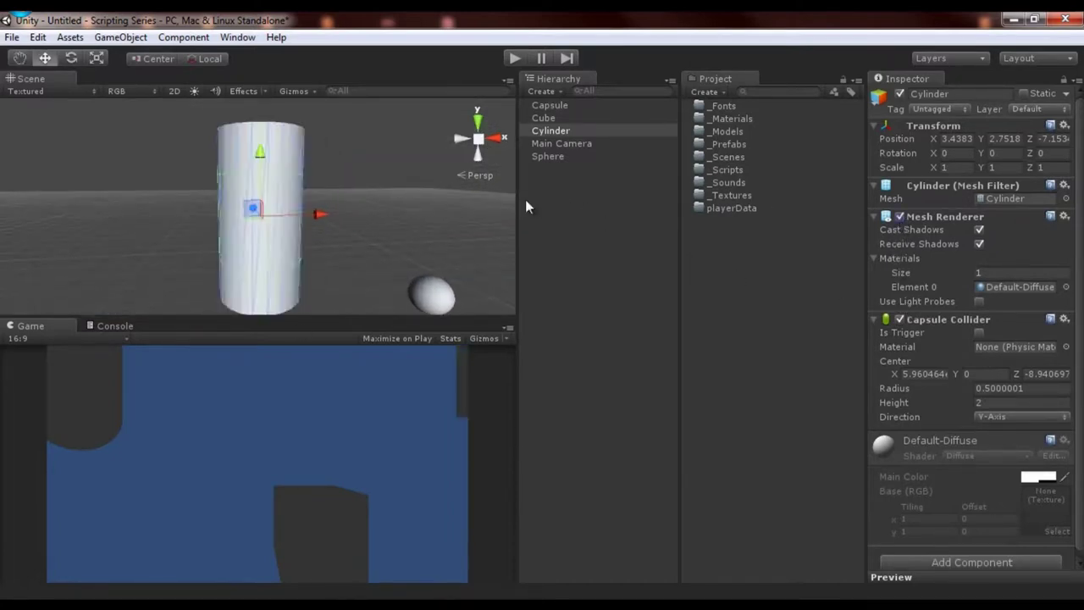
alt+drag(387, 188, 297, 153)
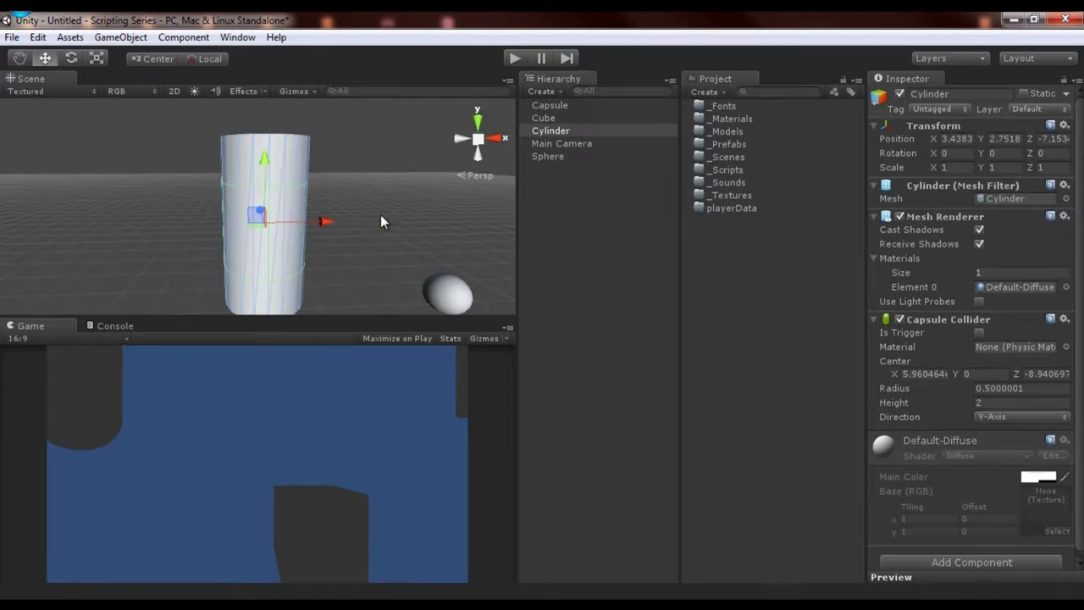
Step: Set the radius of the cylinder's Capsule Collider to 0.5
click(1040, 388)
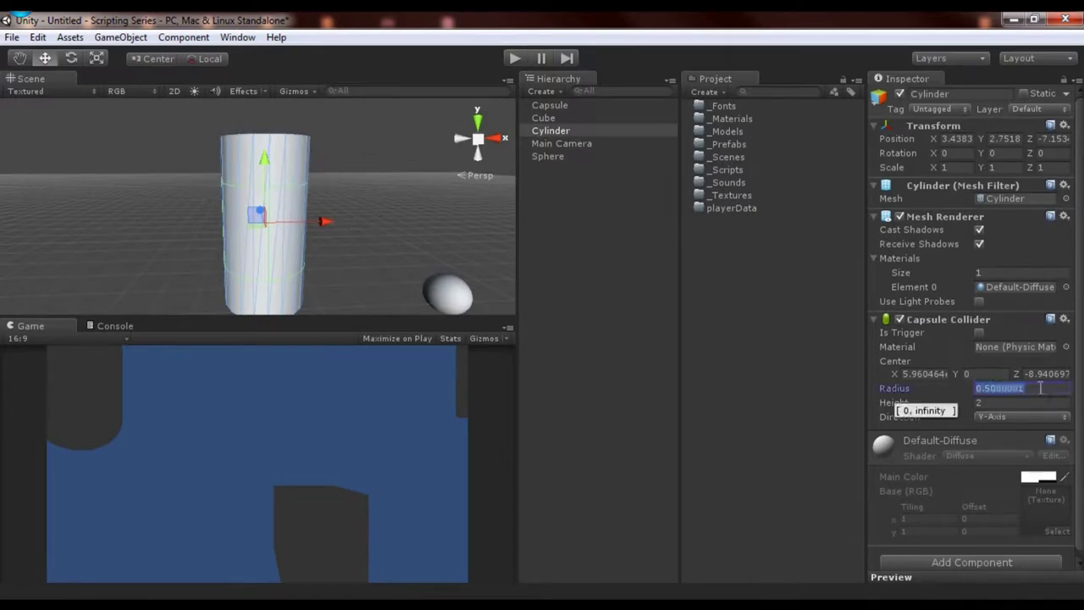
key(BackSpace)
text(0.5)
Step: Frame the sphere to examine its Sphere Collider up close, and reselect the cylinder
scroll(394, 260, down, 5)
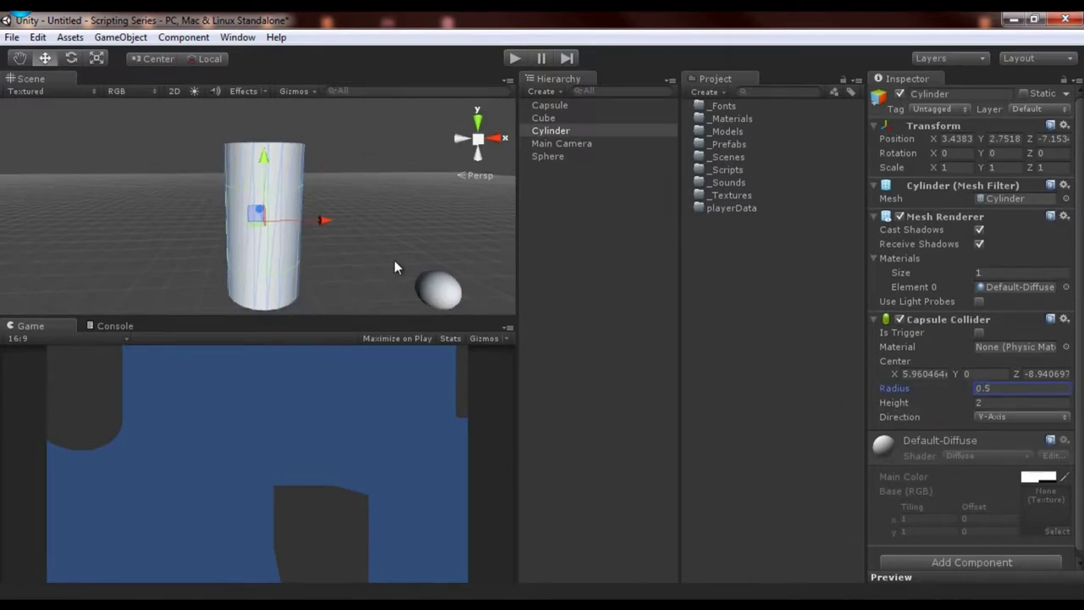
alt+drag(384, 267, 432, 271)
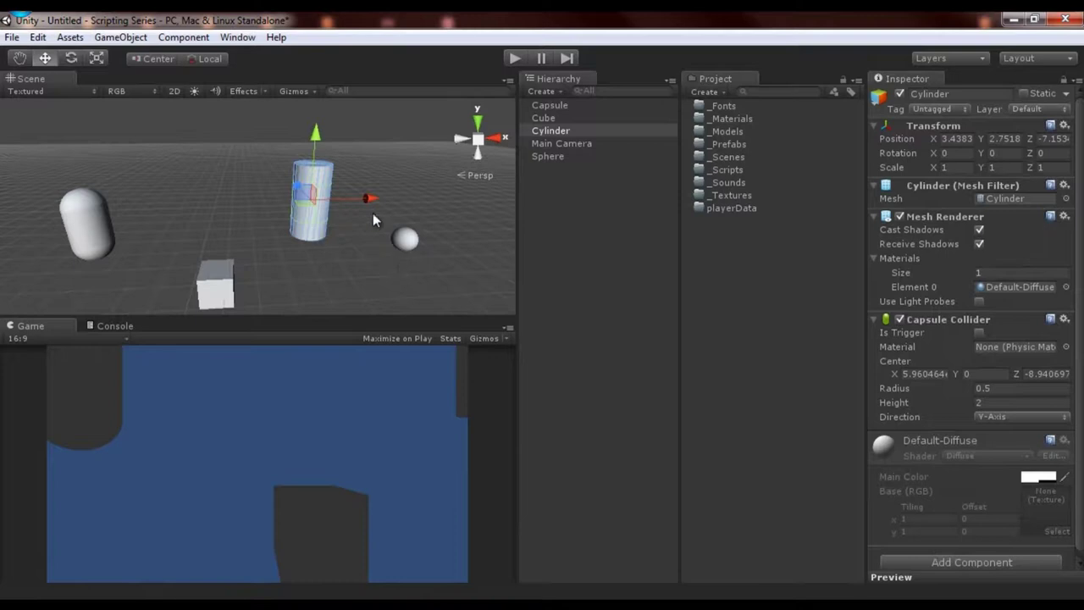
click(405, 239)
alt+drag(447, 293, 384, 242)
key(f)
alt+drag(277, 209, 367, 237)
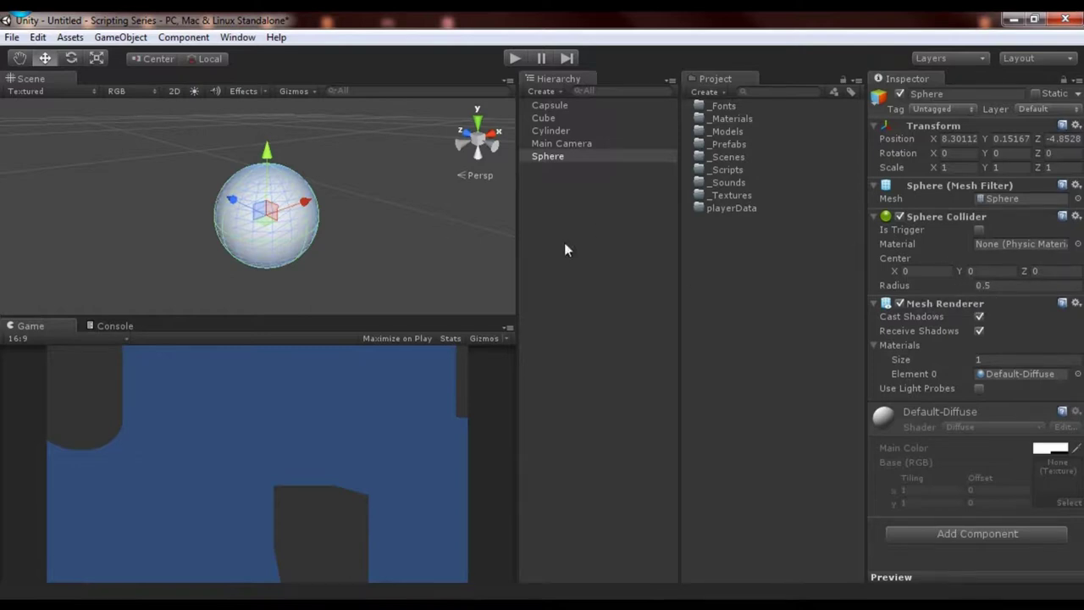
scroll(329, 202, down, 5)
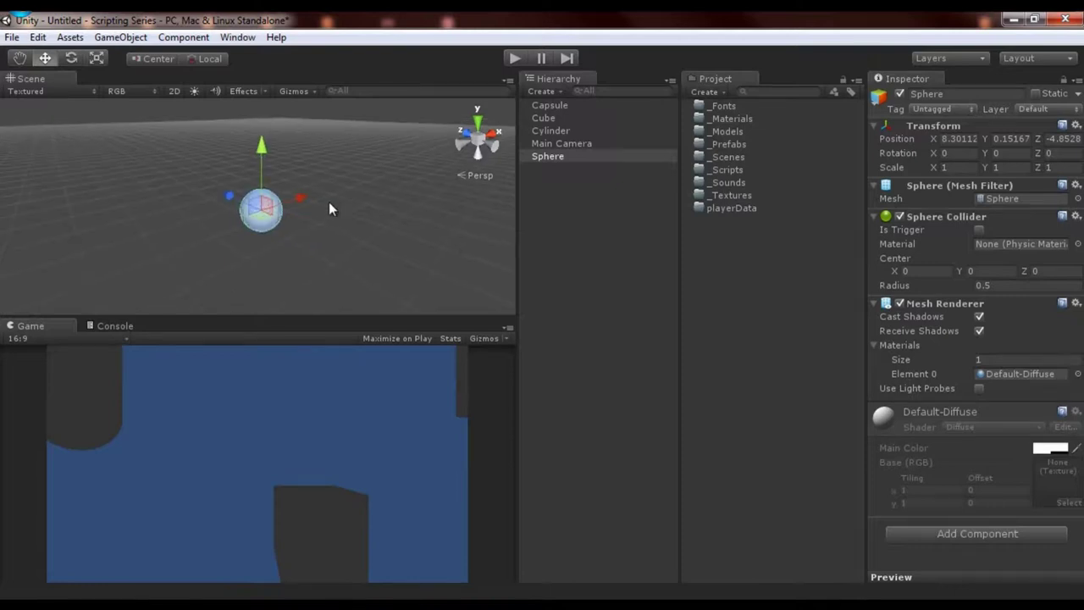
alt+drag(329, 202, 271, 223)
click(227, 211)
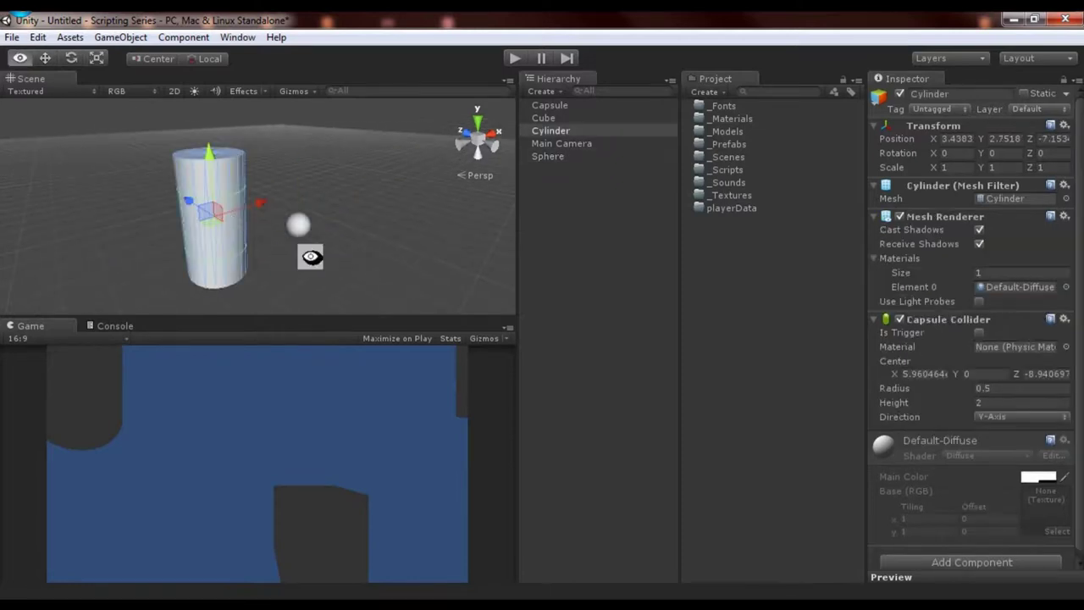
Step: Examine the cylinder from another angle, and frame the cube to inspect its Box Collider before viewing all primitives together
alt+drag(310, 254, 270, 220)
key(f)
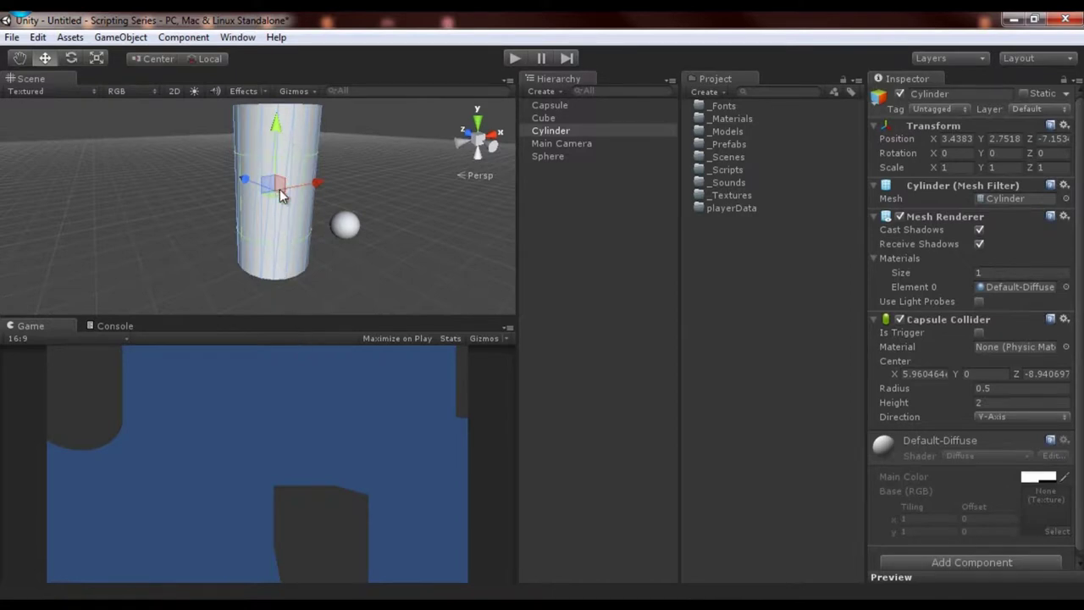
scroll(282, 216, down, 3)
mouse_move(282, 216)
middle_down()
mouse_move(288, 184)
mouse_move(286, 221)
middle_up()
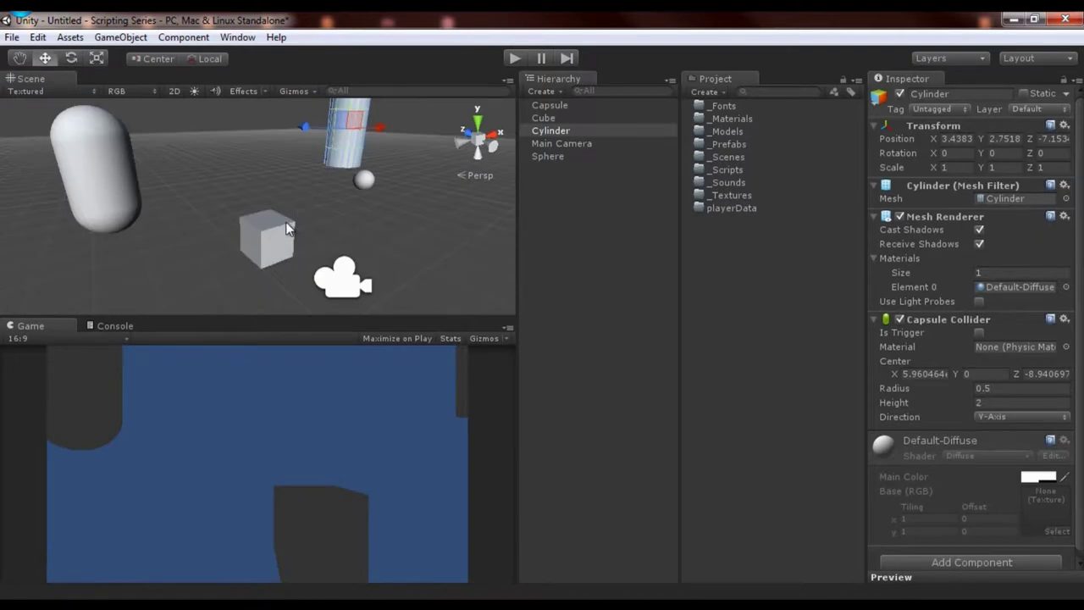
click(285, 221)
key(f)
alt+drag(286, 293, 411, 218)
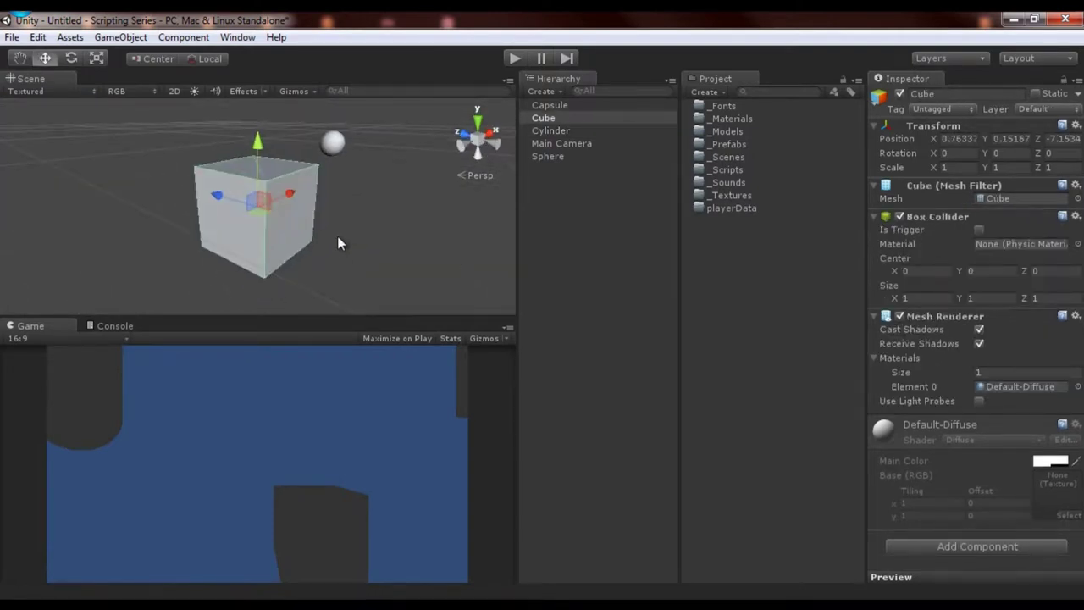
scroll(341, 231, down, 5)
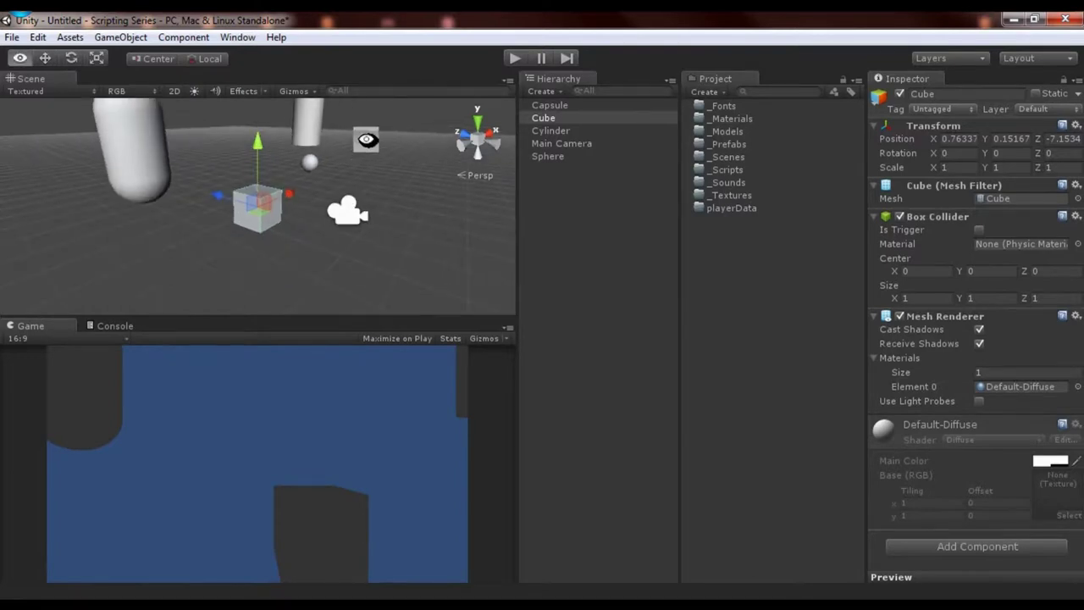
alt+drag(229, 190, 311, 167)
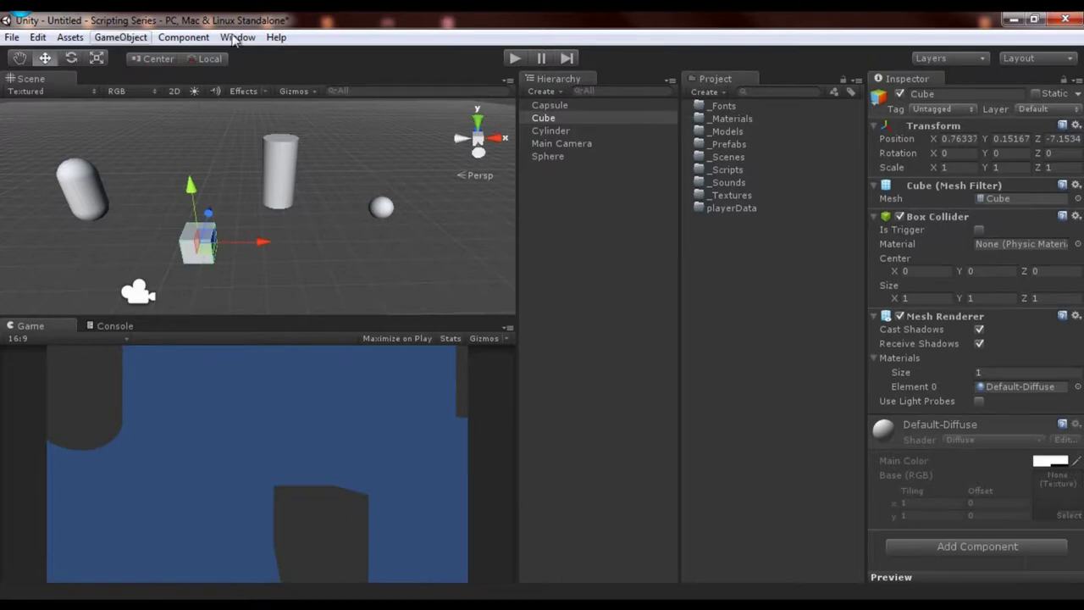
Step: Create a plane and position it above the other primitives, at a height of about Y 5.14
click(559, 91)
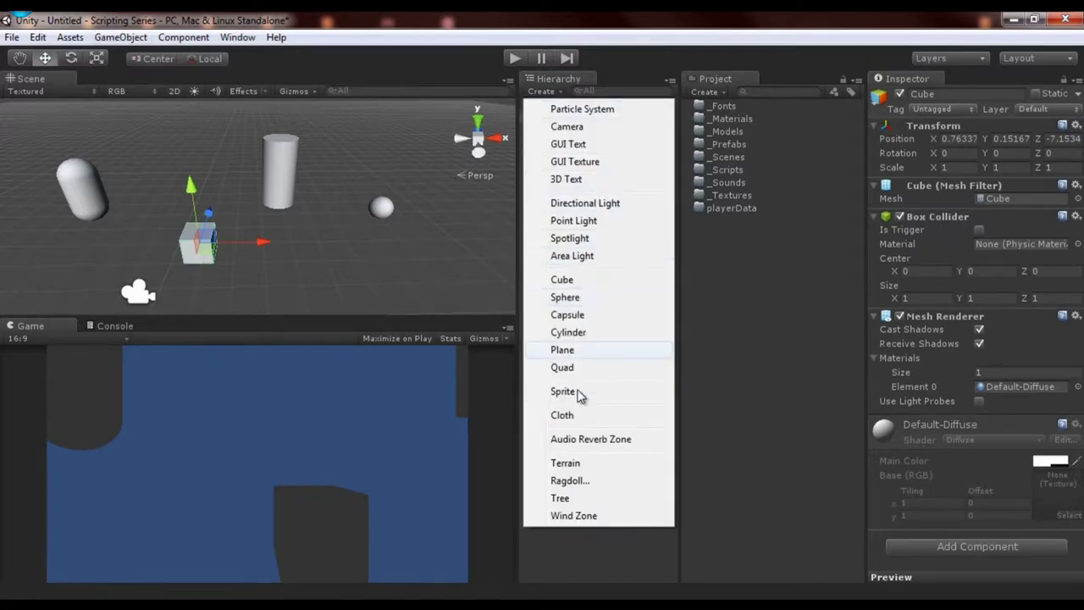
click(561, 349)
alt+drag(315, 200, 321, 222)
drag(258, 151, 358, 211)
Step: Create a quad and raise it above the plane to about Y 7.3
click(544, 88)
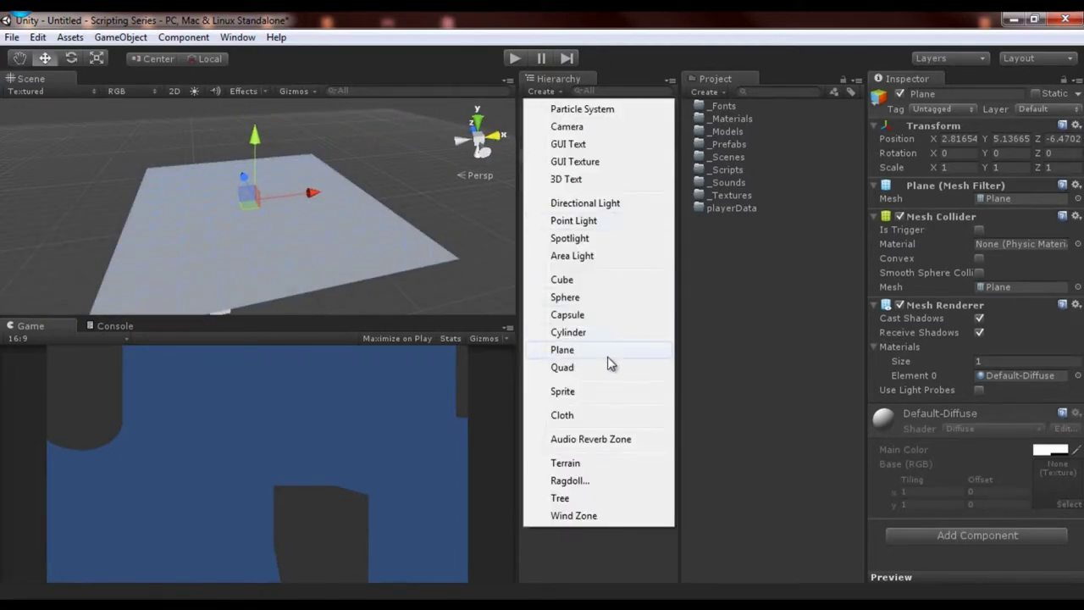
click(562, 367)
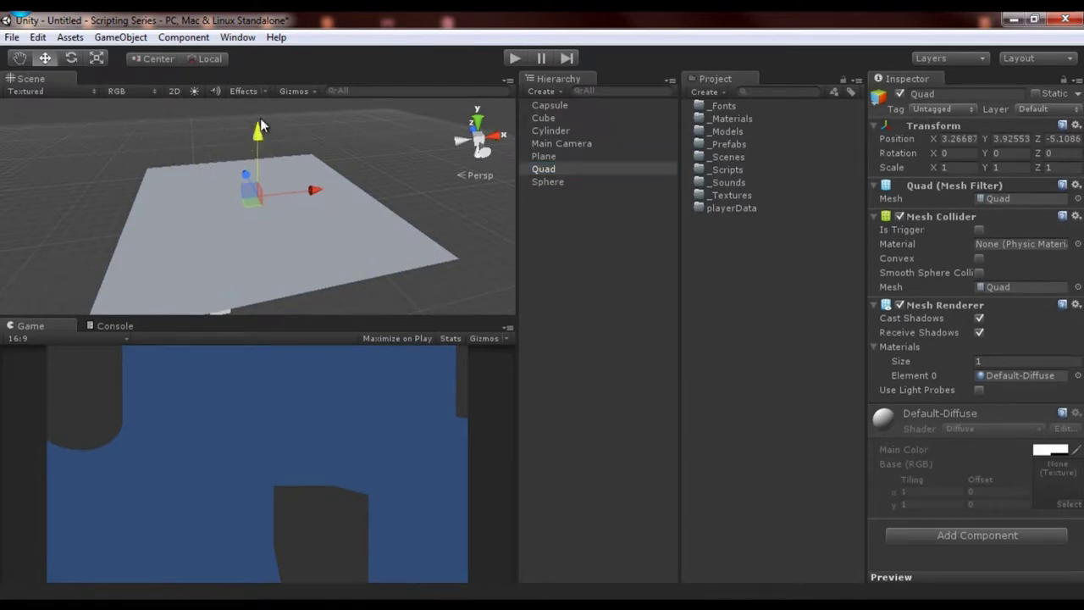
drag(258, 148, 268, 188)
Step: Maximize the Scene view, select the plane, and compare its subdivided mesh with the quad from several angles
key(shift+space)
alt+drag(336, 216, 588, 229)
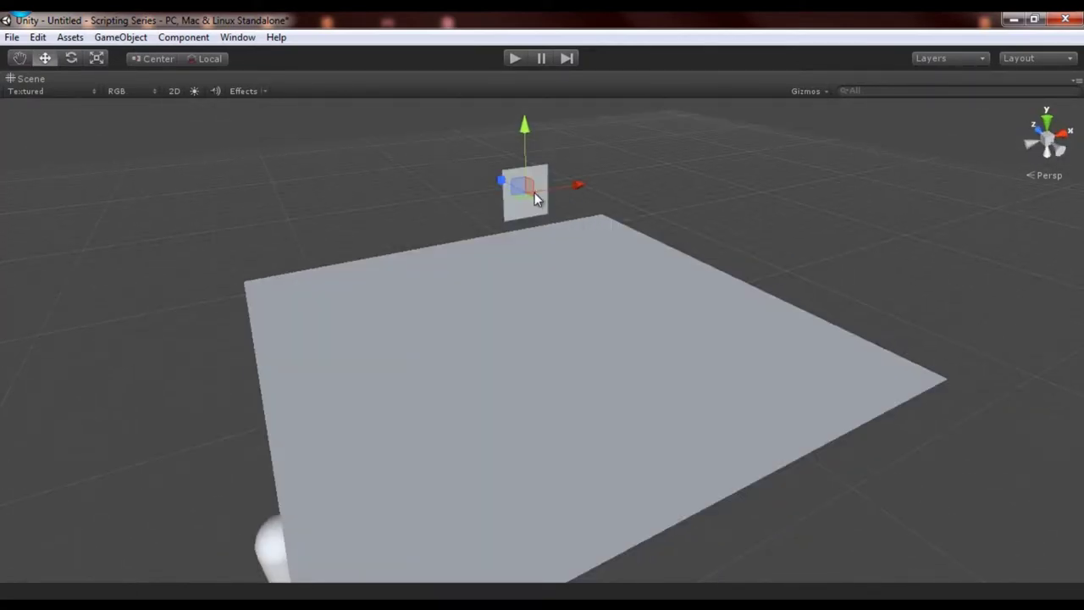
click(549, 274)
alt+drag(550, 274, 598, 240)
key(shift+space)
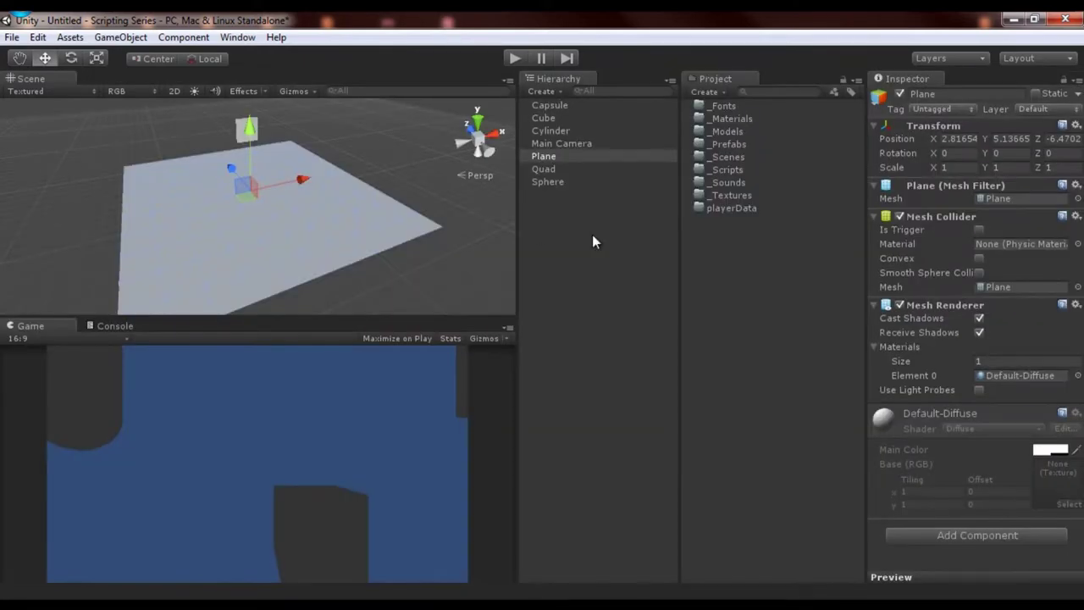
alt+drag(311, 190, 334, 223)
key(shift+space)
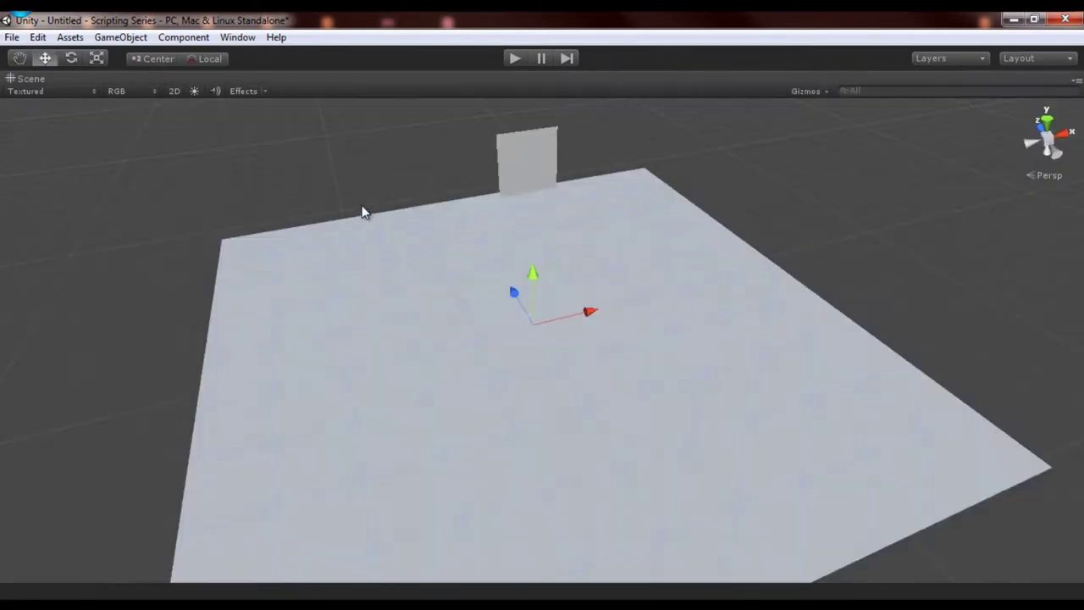
alt+drag(576, 336, 482, 191)
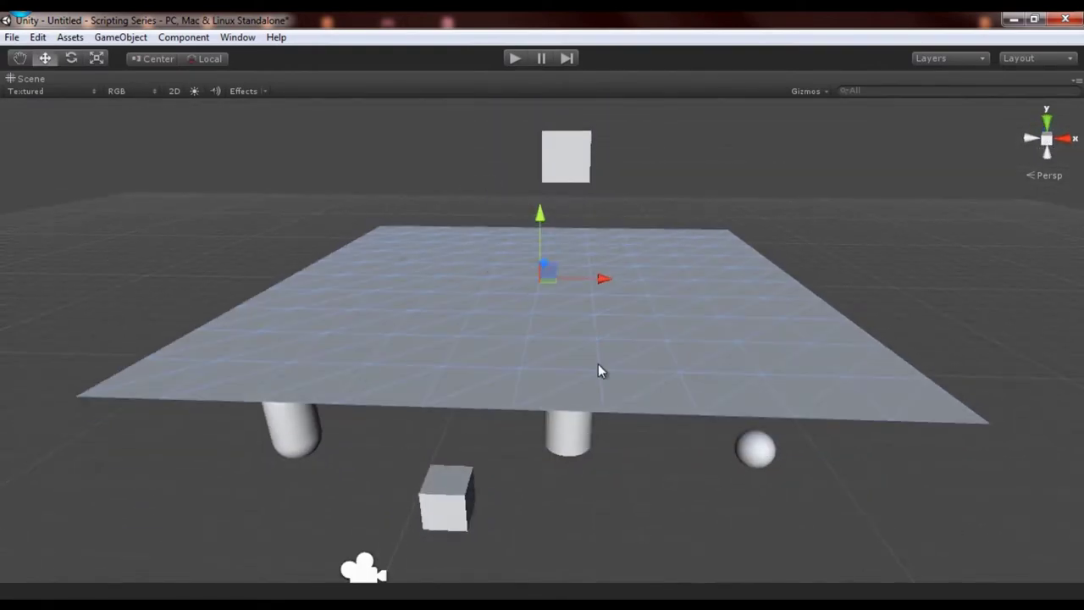
alt+drag(672, 242, 686, 293)
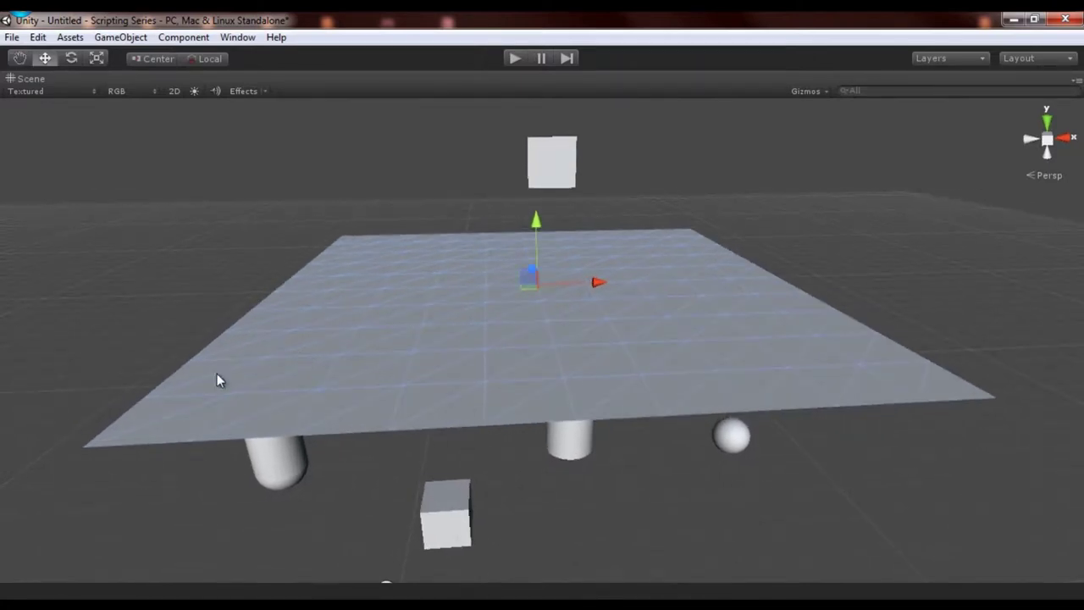
Step: Switch the Scene view to Wireframe and select the plane to examine its triangles against the quad's
click(37, 91)
click(85, 128)
mouse_move(297, 186)
alt+mouse_down()
mouse_move(509, 246)
mouse_move(670, 196)
mouse_move(704, 211)
mouse_move(576, 184)
mouse_move(513, 199)
mouse_move(478, 222)
mouse_move(574, 244)
mouse_move(708, 228)
mouse_move(609, 292)
mouse_move(718, 223)
mouse_move(586, 260)
mouse_move(634, 262)
alt+mouse_up()
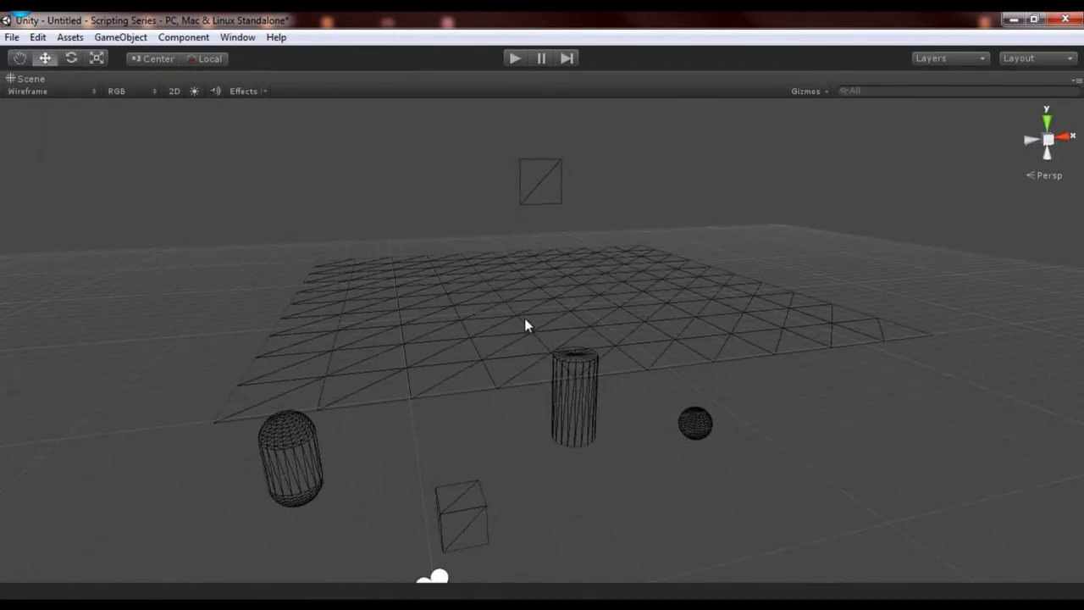
click(547, 277)
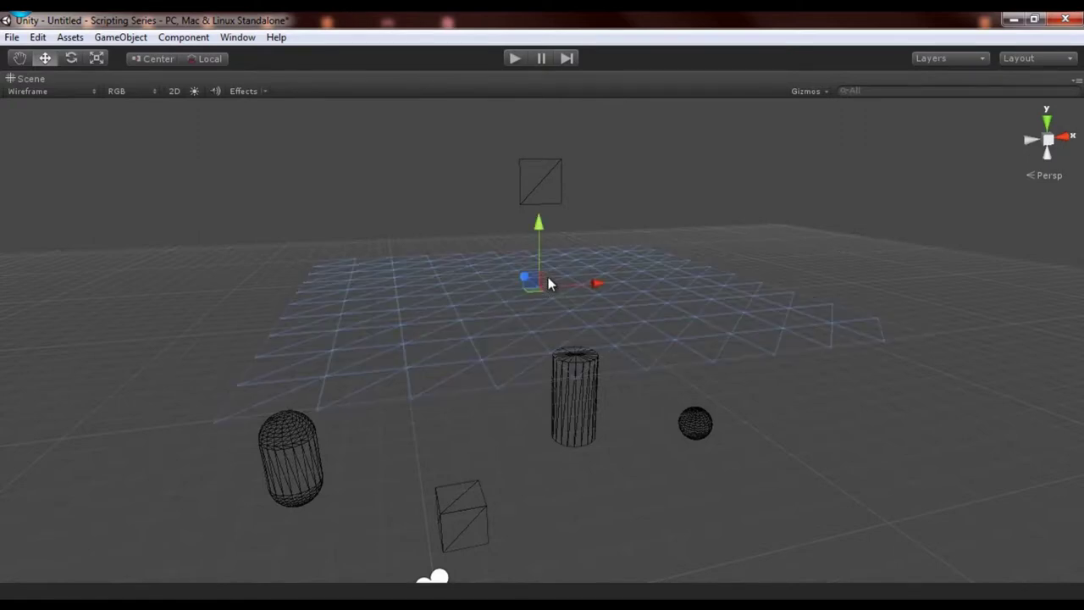
Step: Return the Scene view to Textured display and restore the full editor layout
click(81, 94)
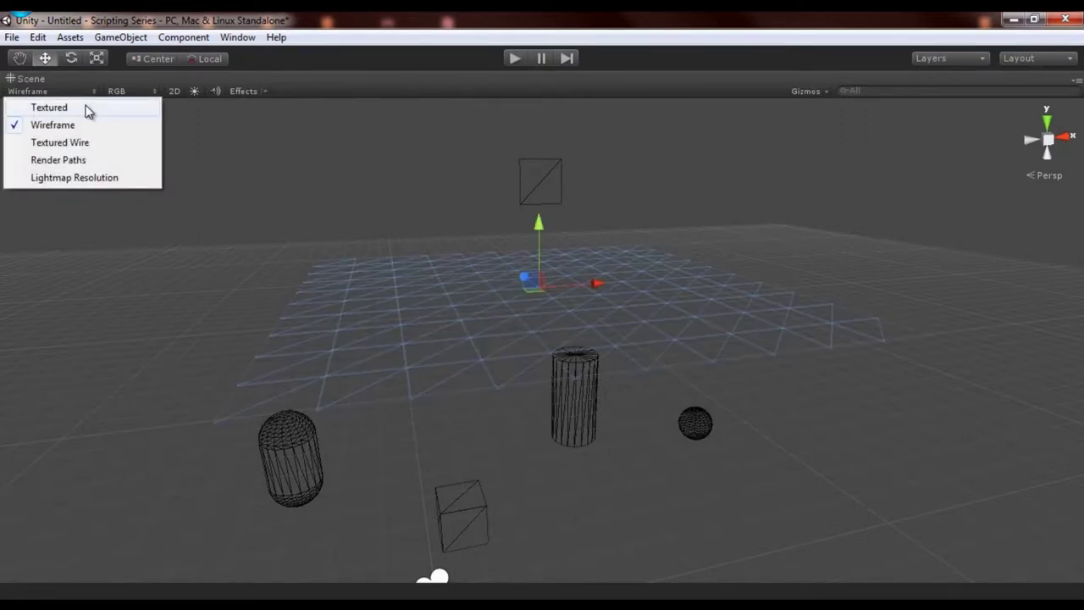
click(86, 107)
alt+drag(639, 260, 532, 321)
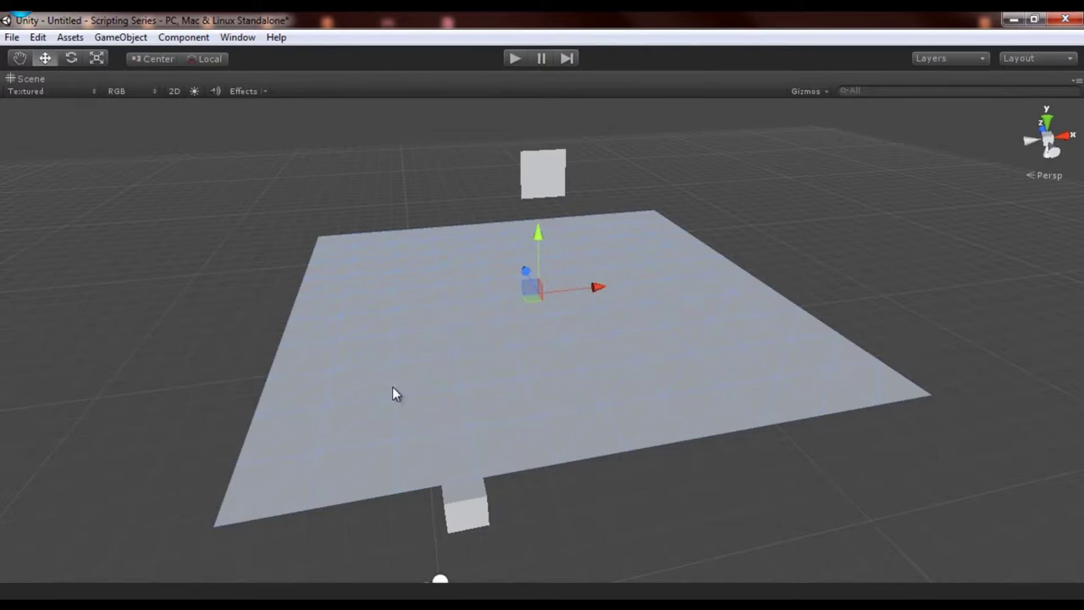
key(shift+space)
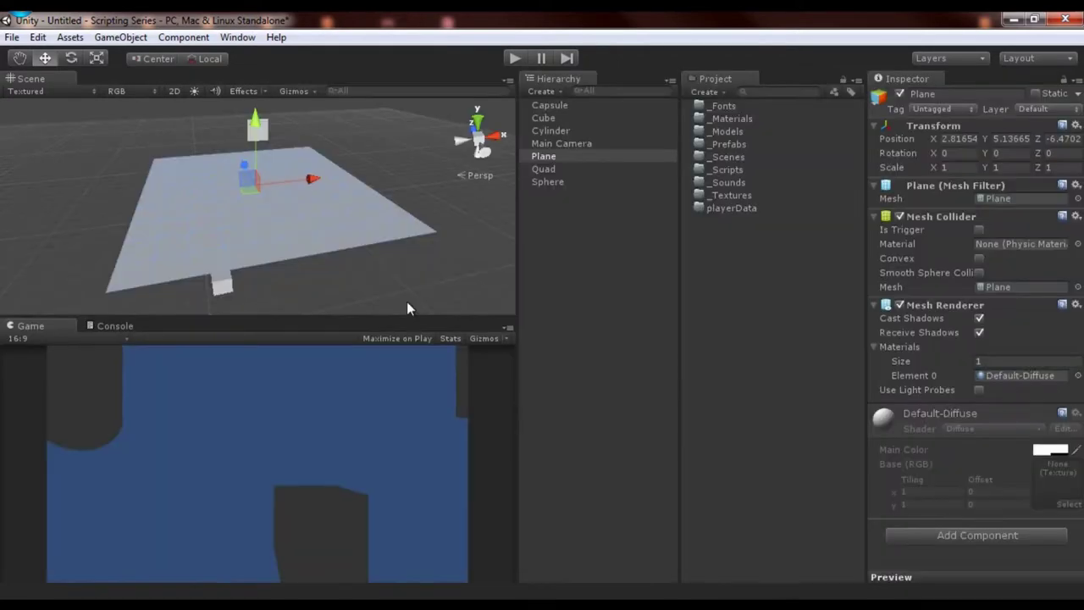
Step: Turn off the plane's Mesh Renderer and examine the triangle grid of its Mesh Collider
alt+drag(407, 302, 375, 248)
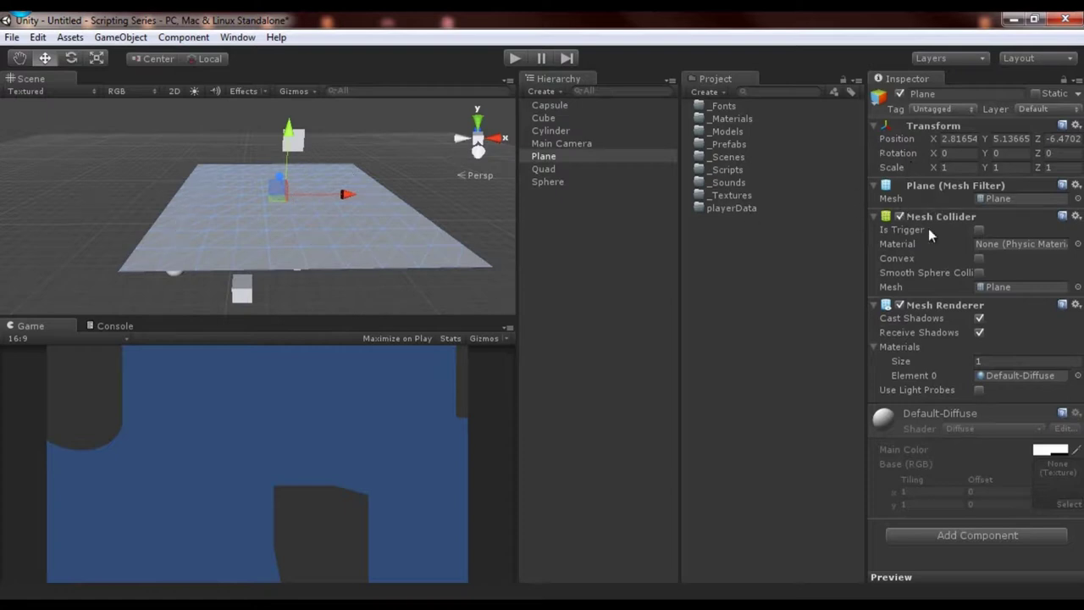
click(898, 305)
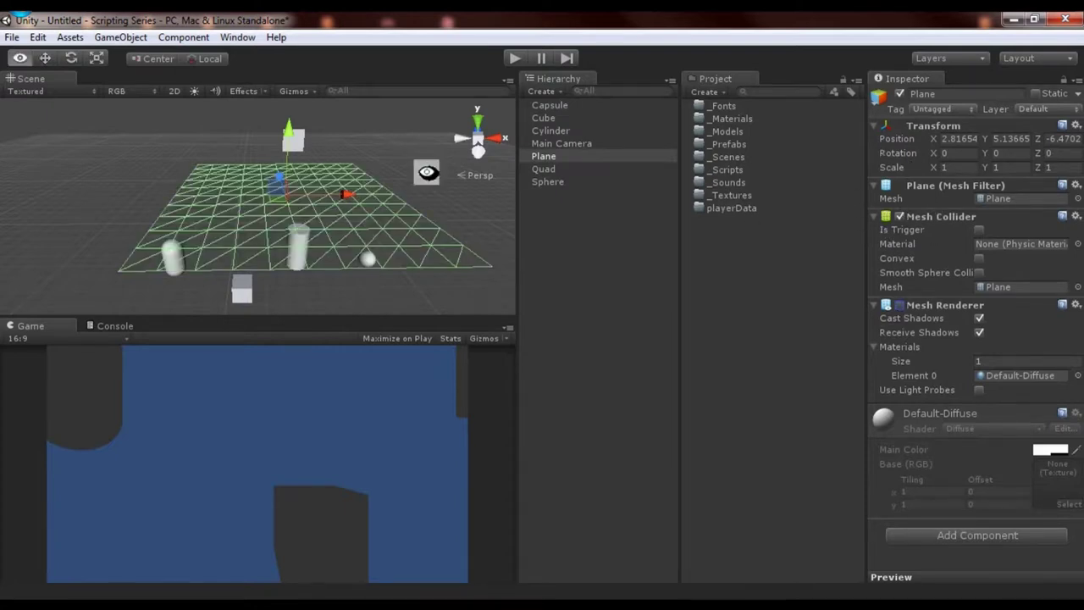
alt+drag(423, 169, 450, 159)
alt+drag(254, 212, 351, 241)
alt+drag(294, 199, 287, 194)
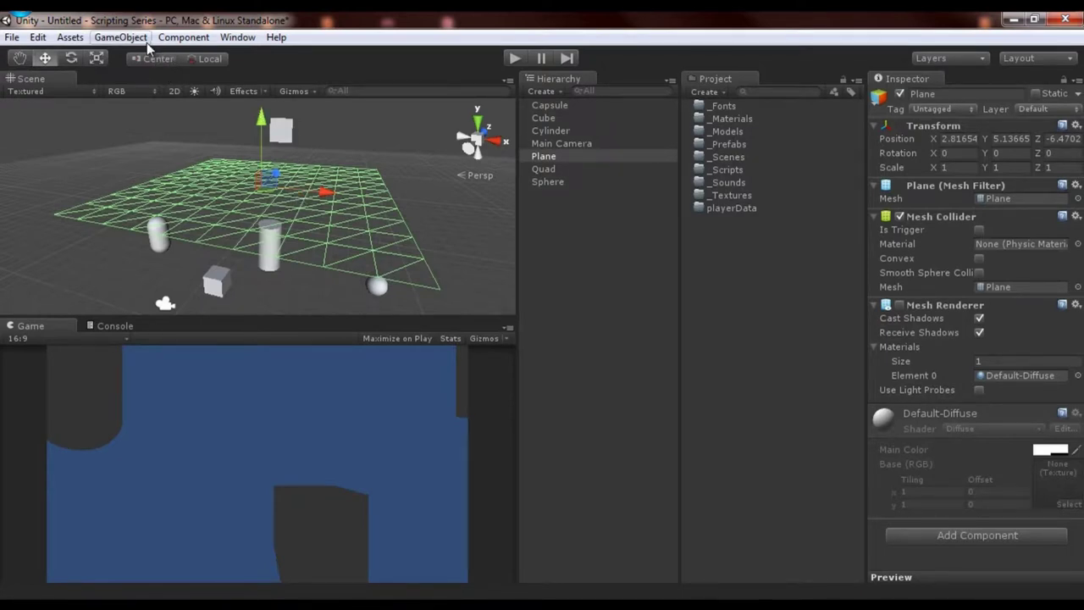
Step: Replace the plane's Mesh Collider with a Box Collider of Y size 0.01, and turn its Mesh Renderer back on
click(184, 37)
mouse_move(218, 108)
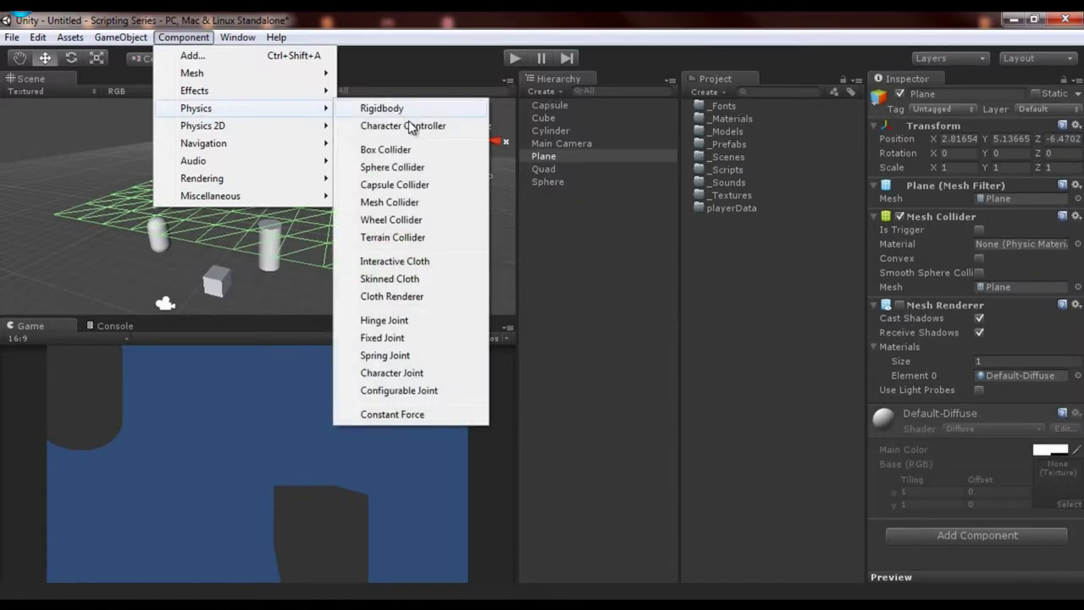
click(388, 149)
right_click(943, 218)
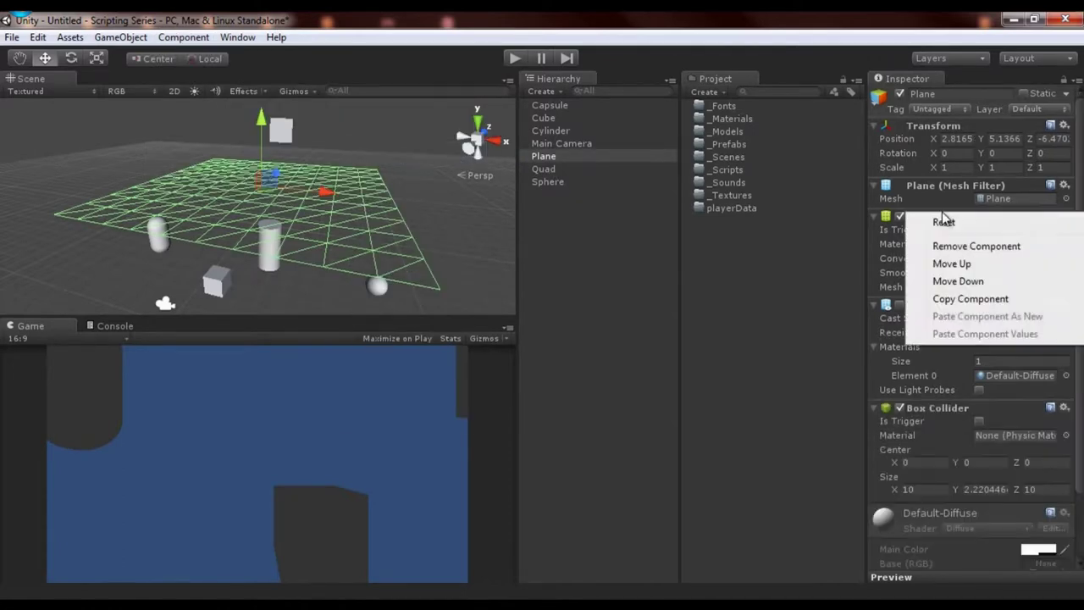
click(953, 246)
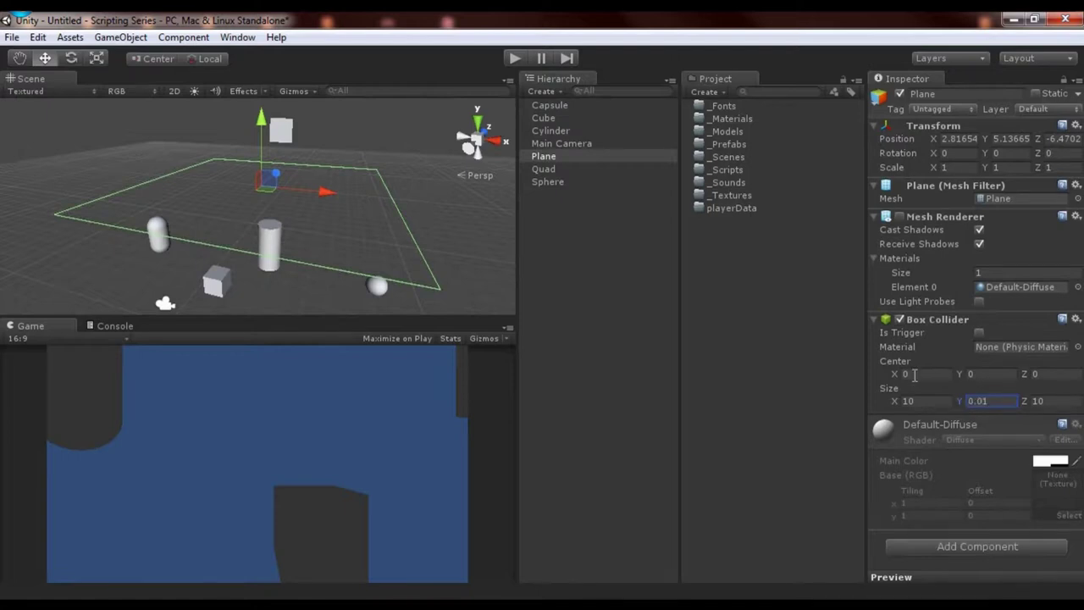
alt+drag(481, 235, 377, 246)
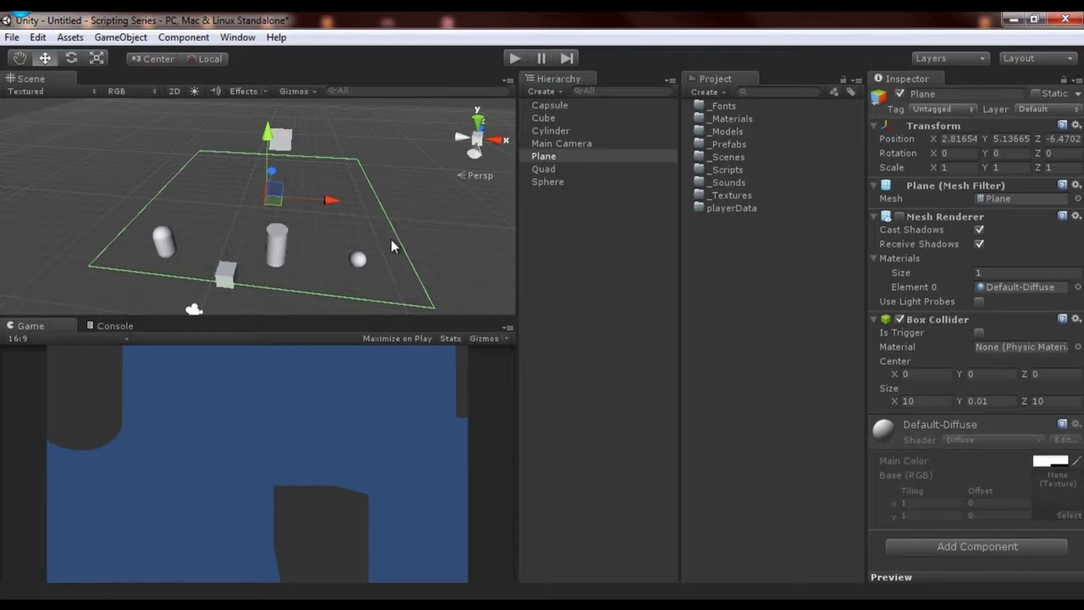
click(900, 216)
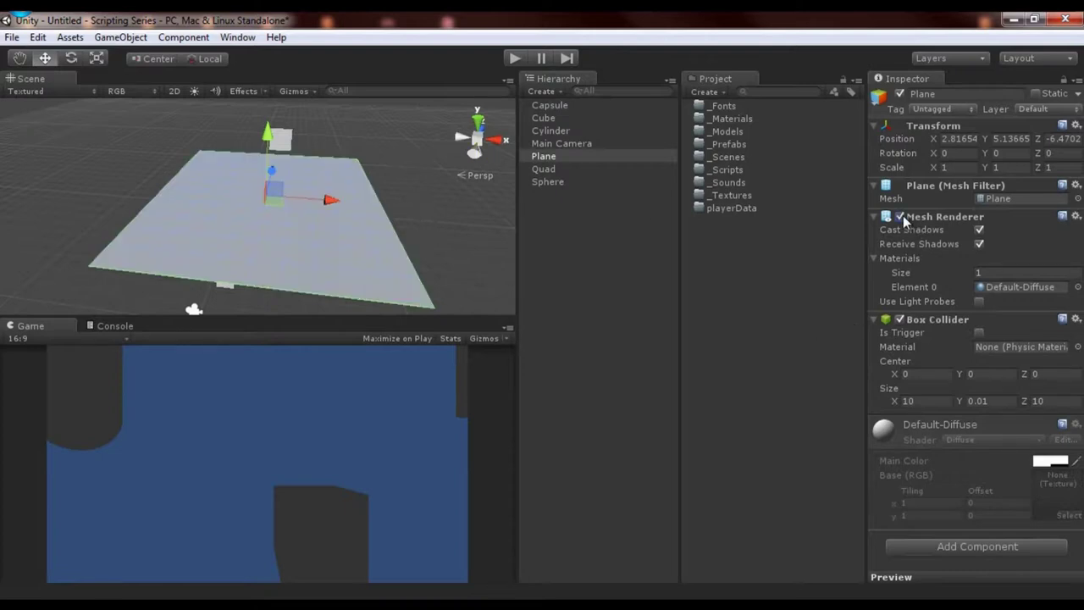
Step: Frame the quad, turn off its Mesh Renderer, and clear the selection
click(568, 170)
key(f)
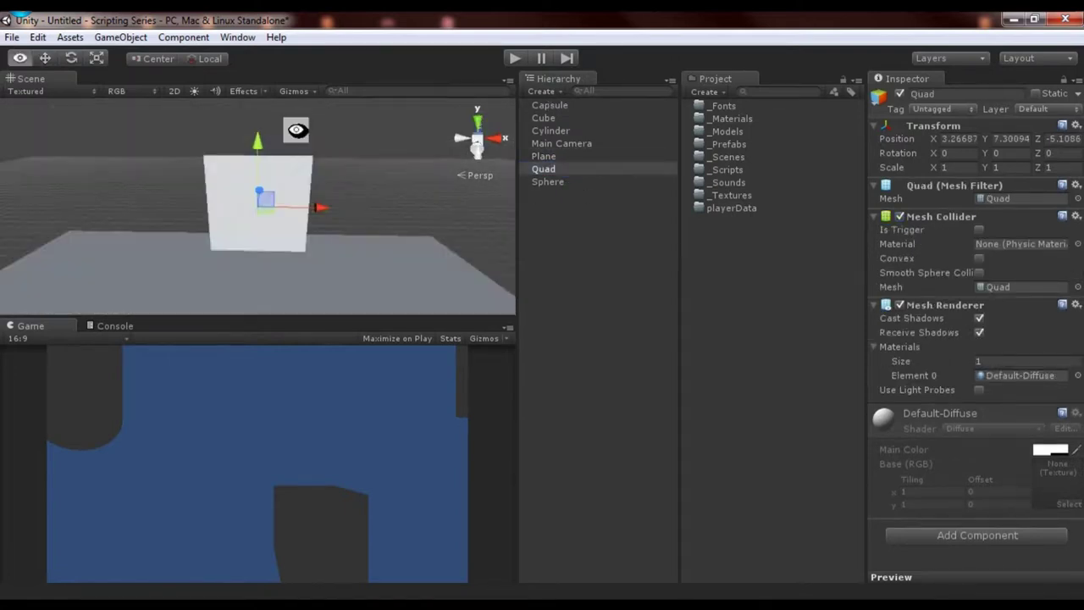
alt+drag(296, 130, 411, 210)
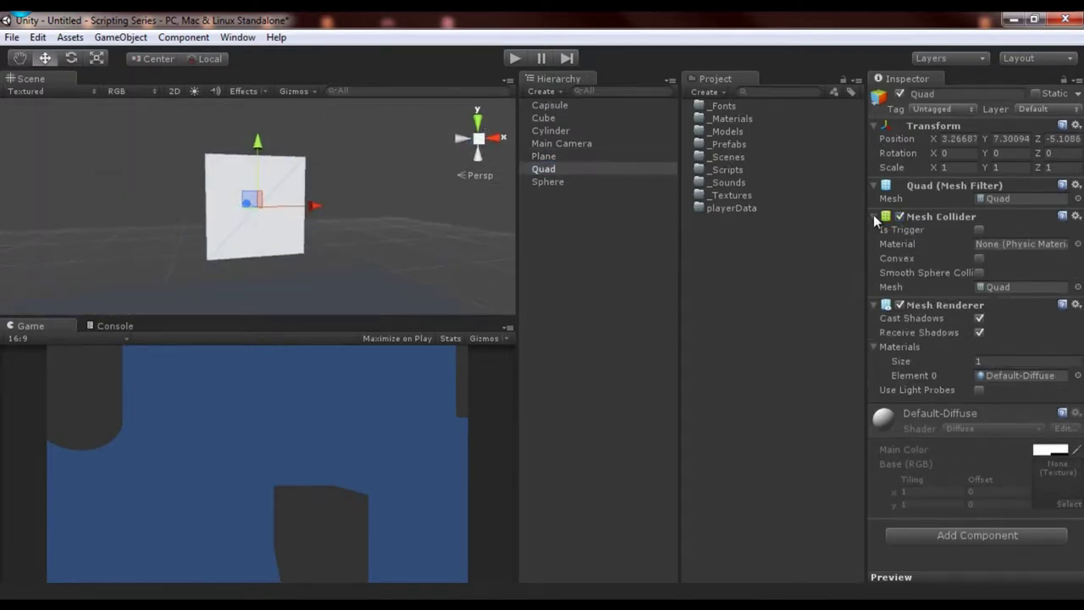
click(900, 305)
click(354, 281)
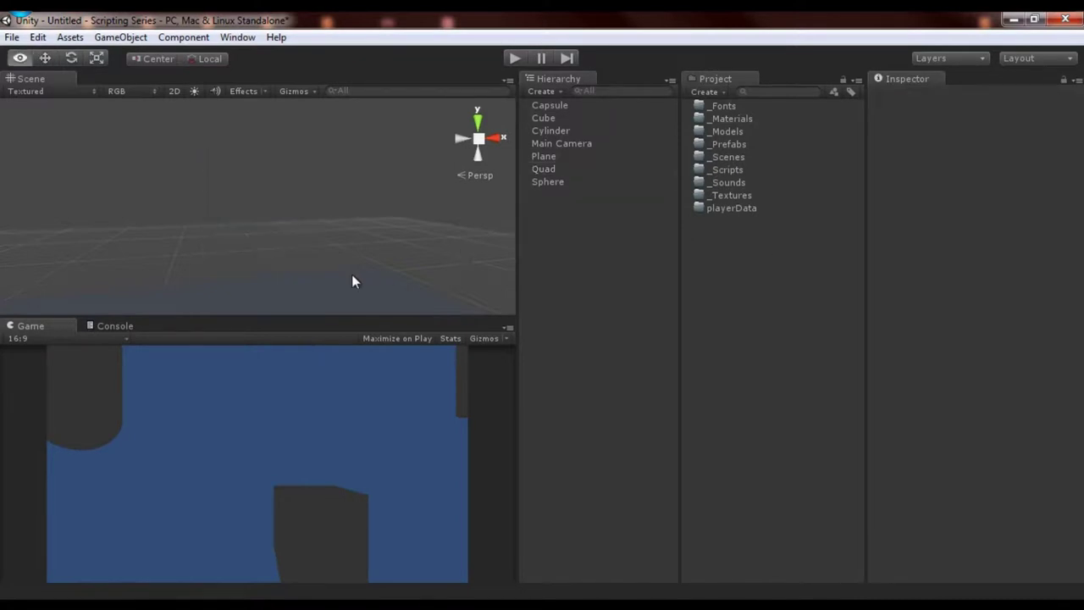
Step: Reselect the hidden quad and examine the outline of its Mesh Collider from several angles
click(547, 169)
alt+drag(310, 189, 474, 170)
alt+drag(777, 231, 294, 171)
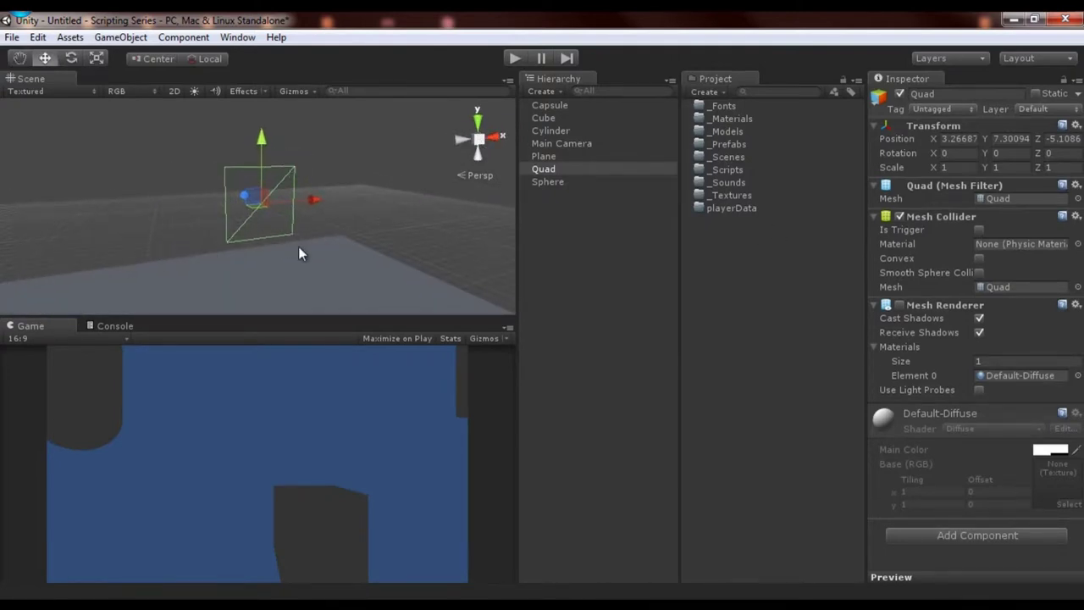
scroll(326, 220, down, 2)
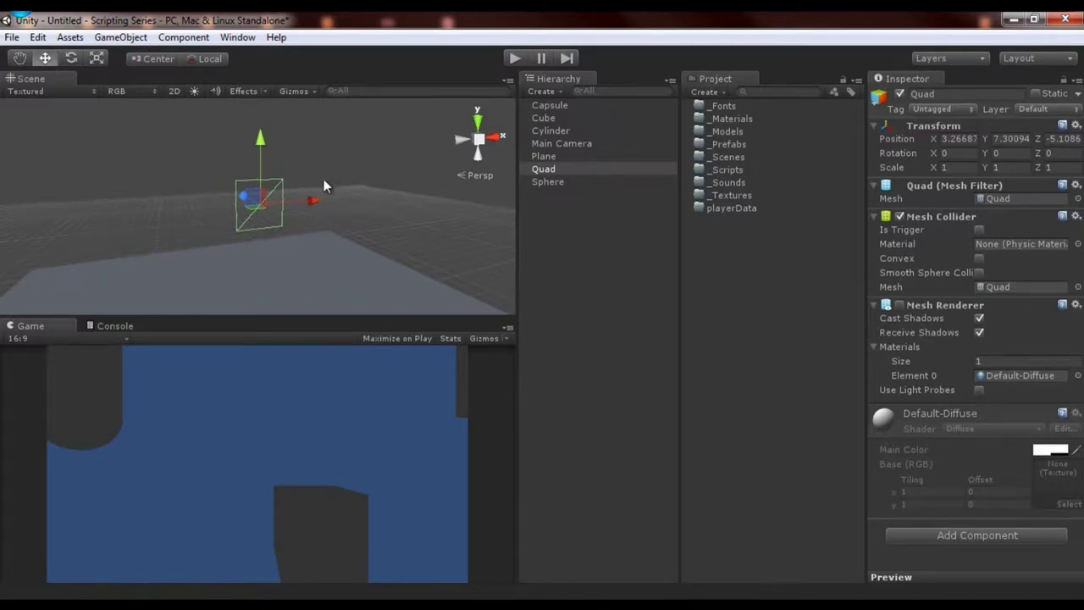
scroll(326, 204, down, 3)
Step: Select the plane and examine its subdivided surface and thin Box Collider from several angles
click(327, 218)
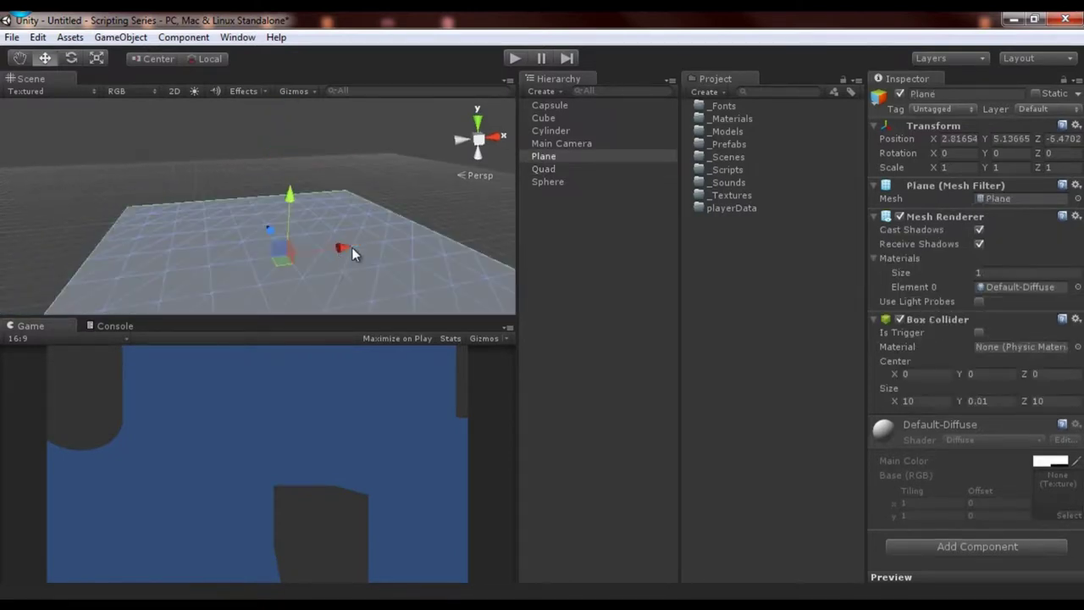
alt+drag(351, 247, 299, 236)
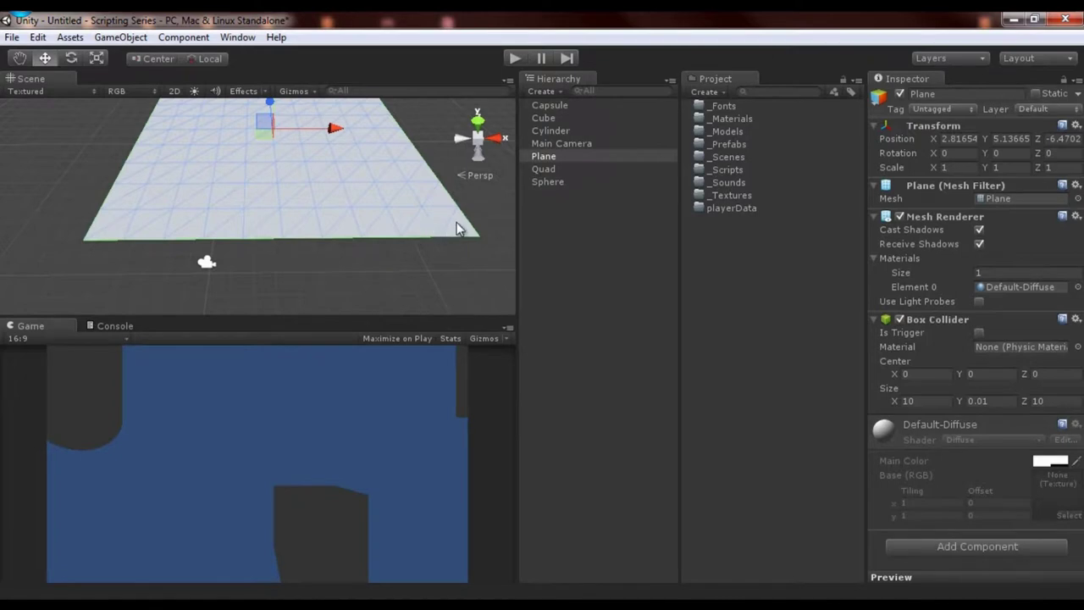
alt+drag(458, 229, 329, 207)
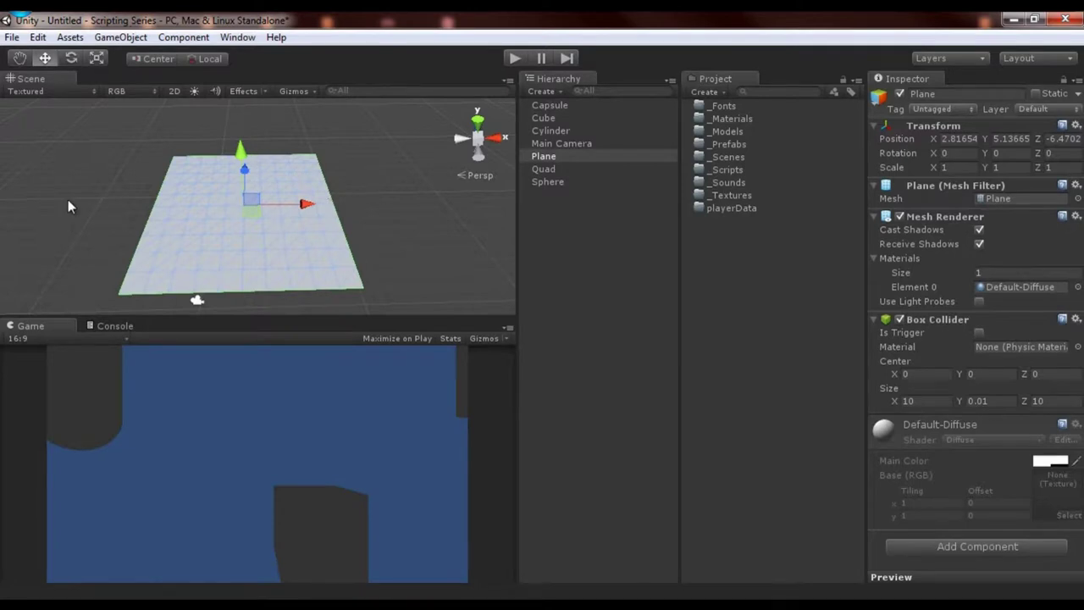
alt+drag(319, 224, 341, 139)
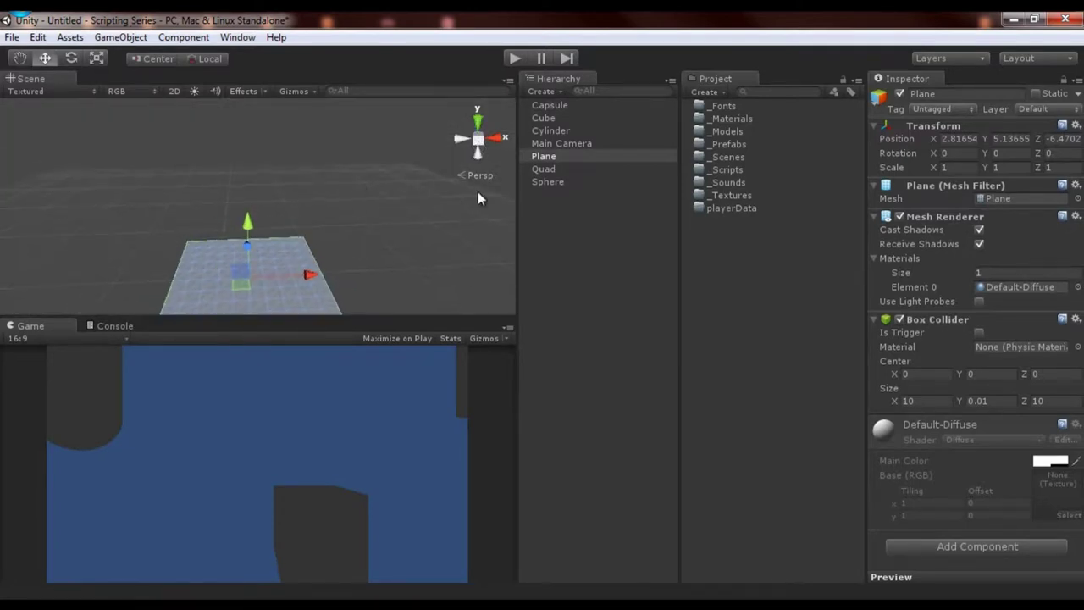
Step: Turn the quad's Mesh Renderer back on and view it together with the plane and the other primitives
click(542, 169)
alt+drag(326, 229, 384, 190)
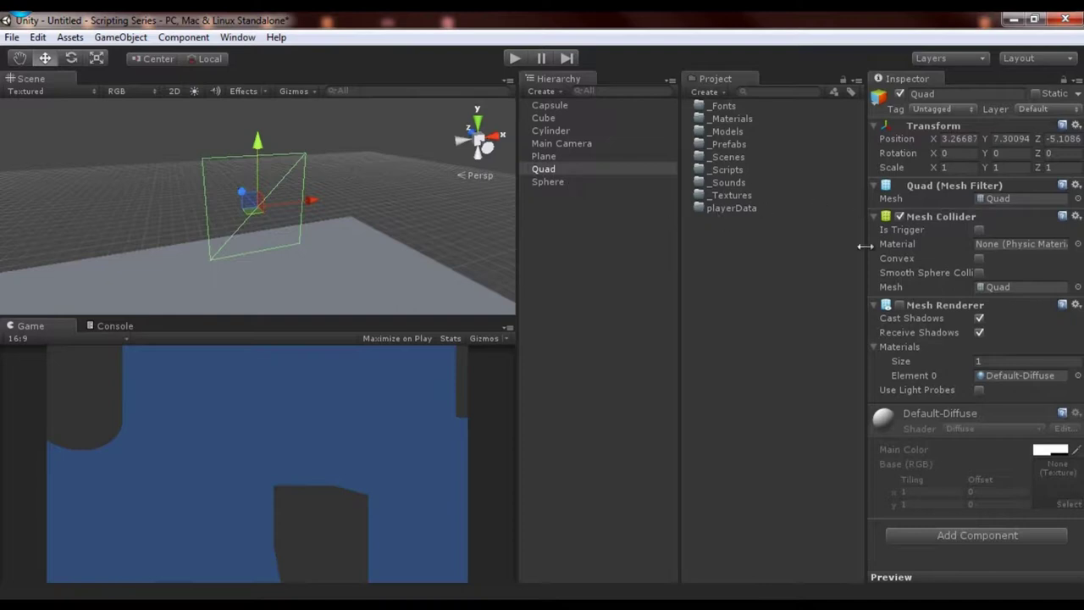
click(899, 304)
scroll(352, 219, down, 5)
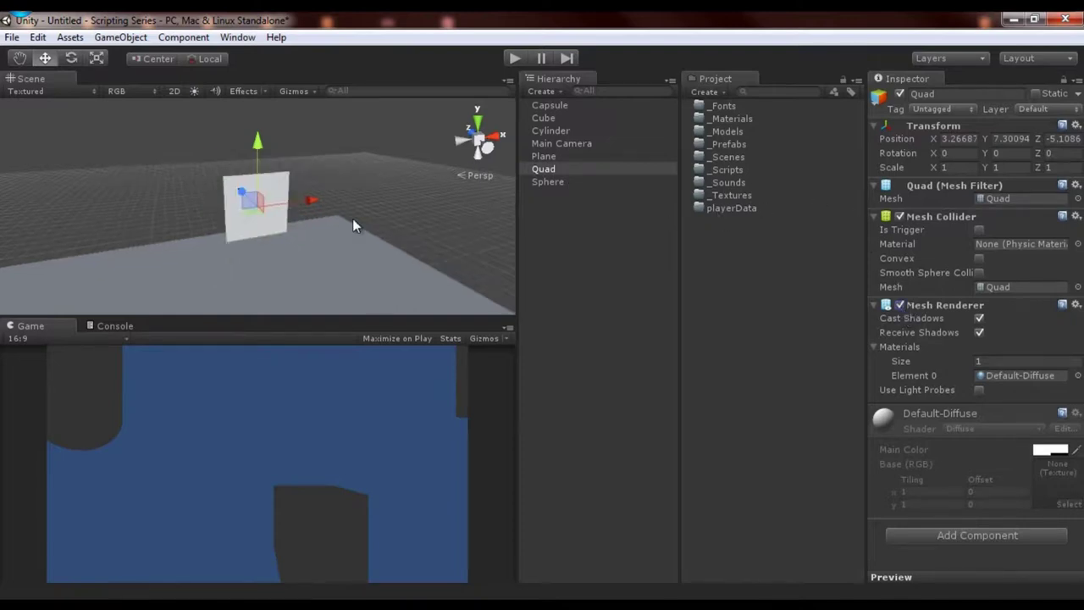
alt+drag(351, 217, 285, 174)
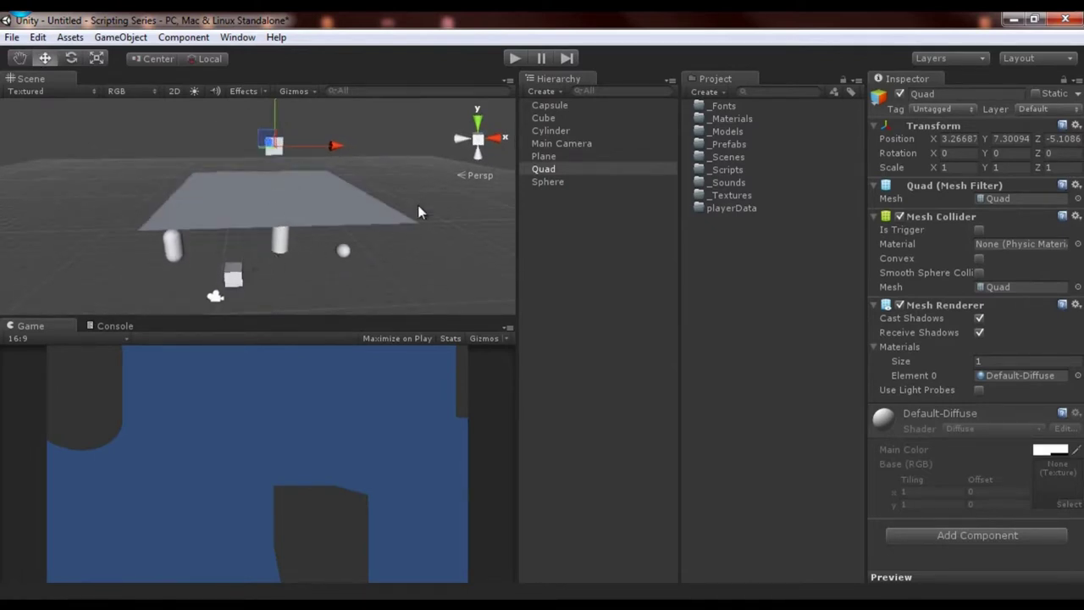
Step: Delete every object in the scene except the Main Camera
click(547, 182)
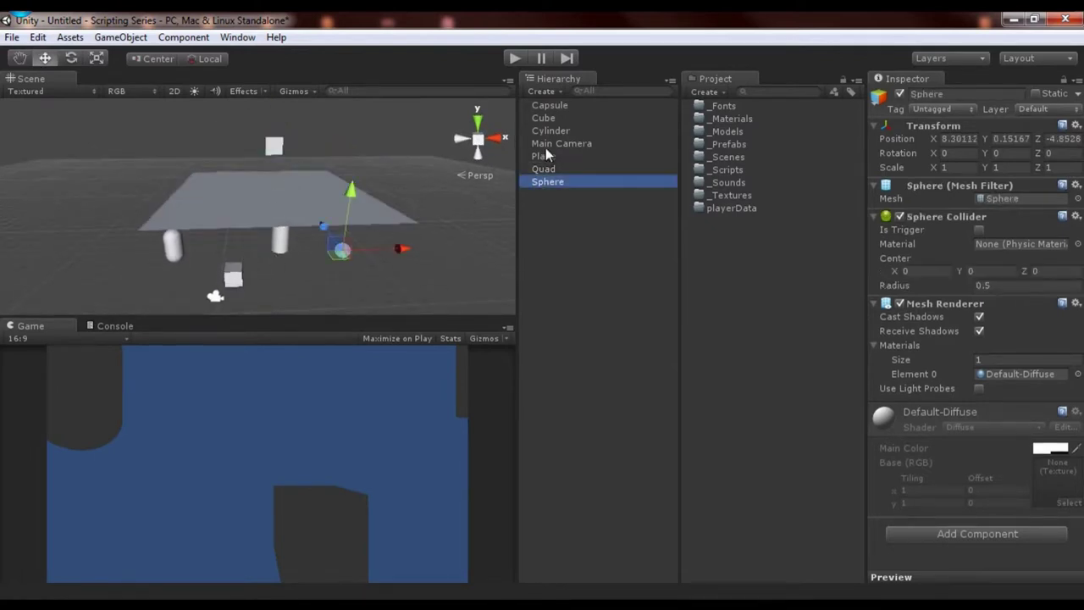
shift+click(563, 106)
key(Delete)
click(547, 93)
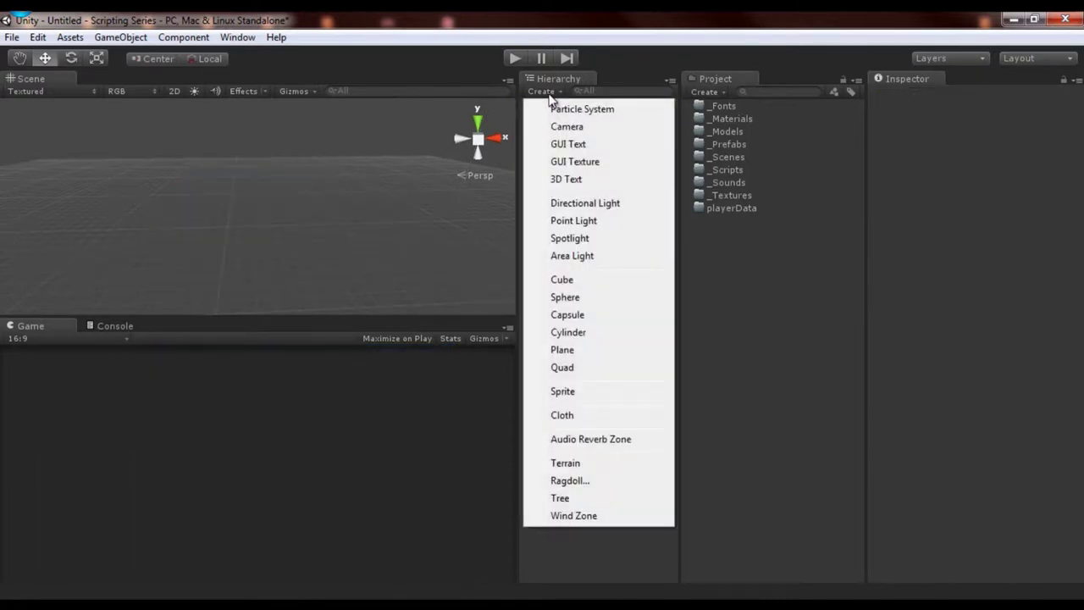
key(Escape)
key(ctrl+z)
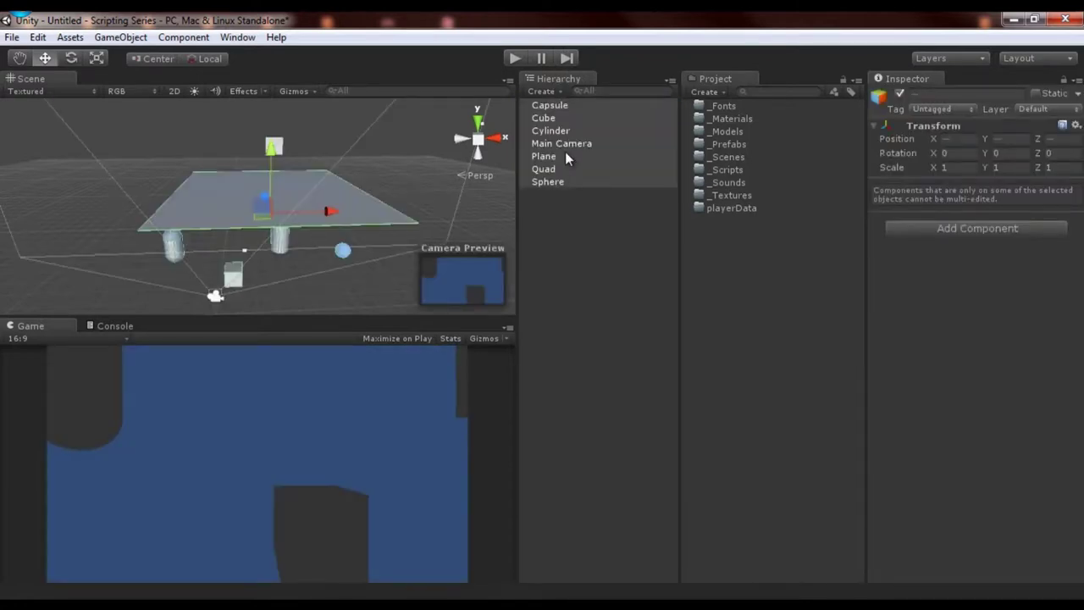
ctrl+click(565, 147)
key(Delete)
Step: Select the Main Camera and examine its view frustum in the scene
click(541, 91)
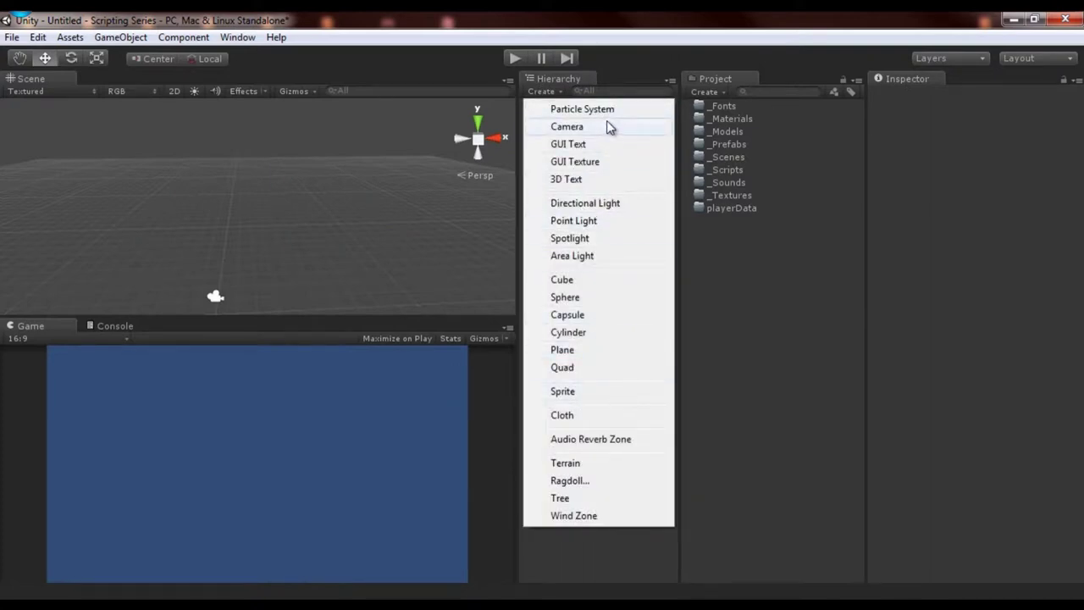
click(596, 101)
click(570, 108)
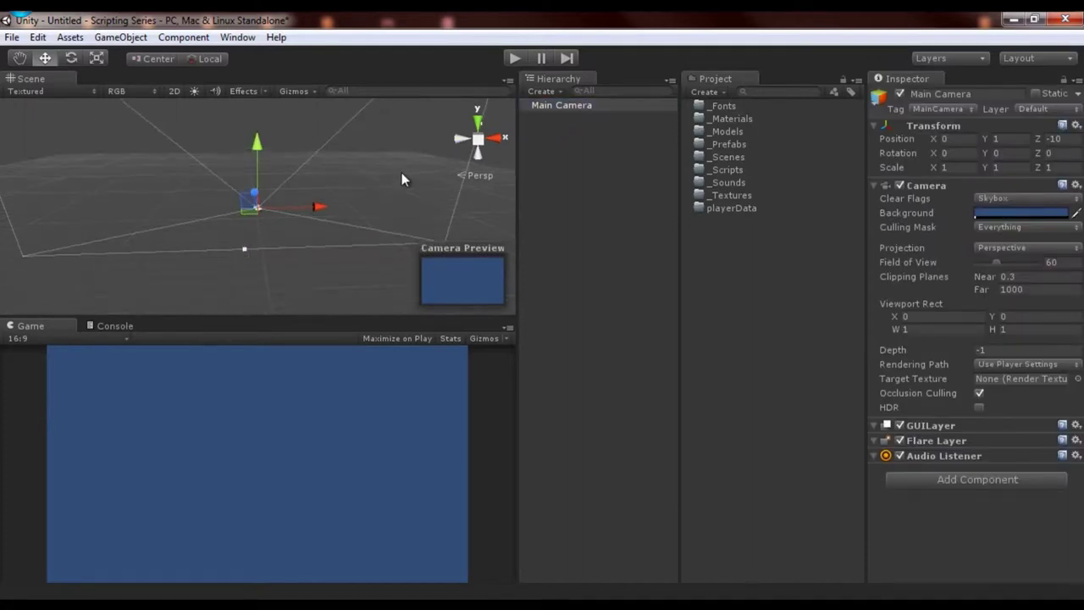
alt+drag(402, 174, 365, 182)
Step: Add a second camera to the scene
click(553, 94)
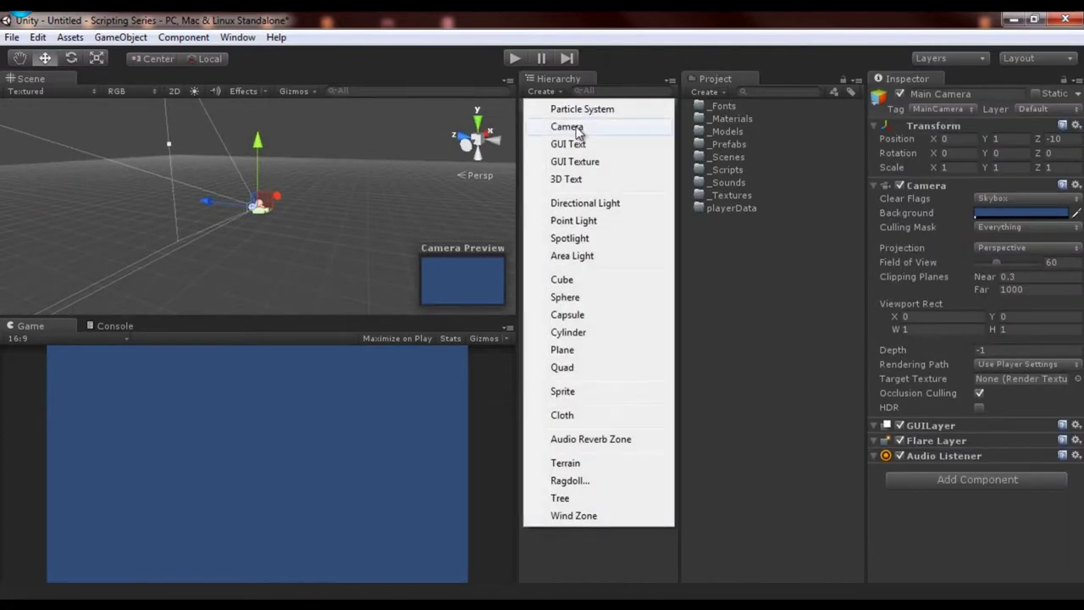
click(567, 125)
click(567, 117)
Step: Compare the second camera's settings and components with the Main Camera's, and delete the second camera
click(560, 105)
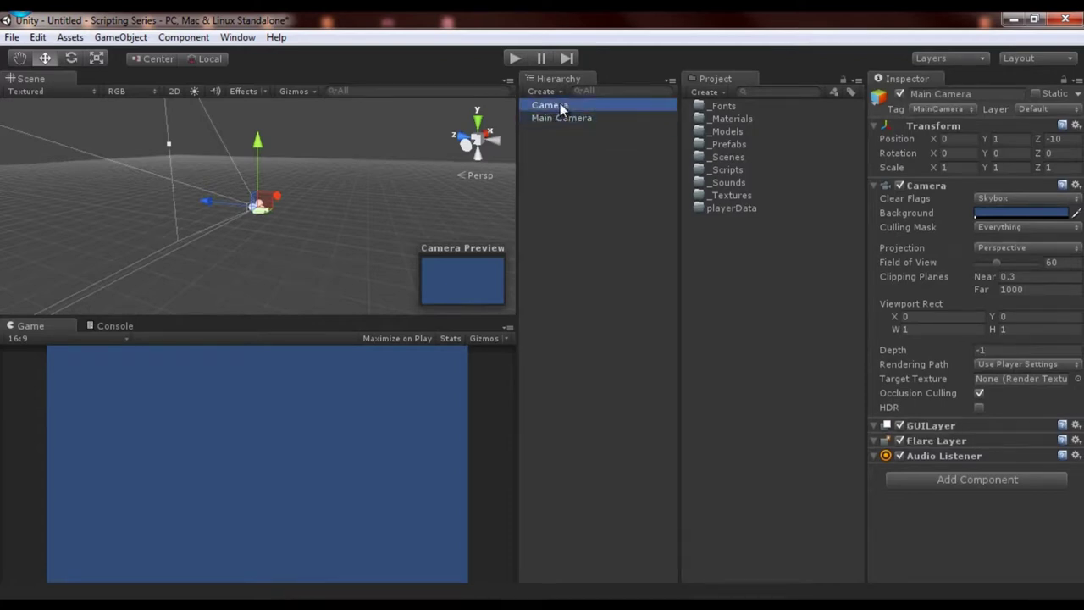
click(560, 116)
click(563, 106)
click(562, 120)
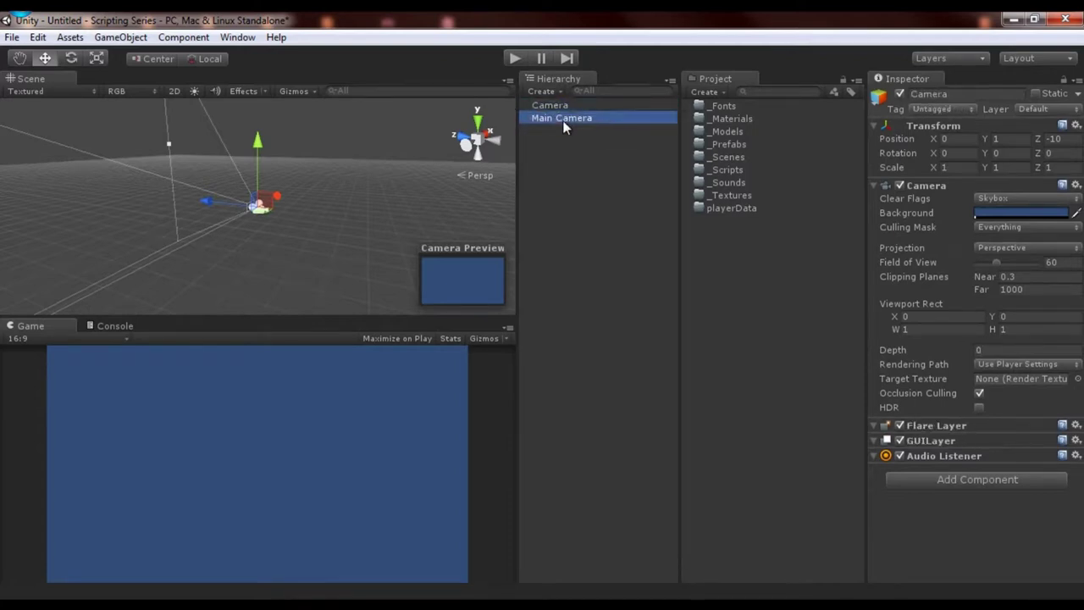
click(564, 107)
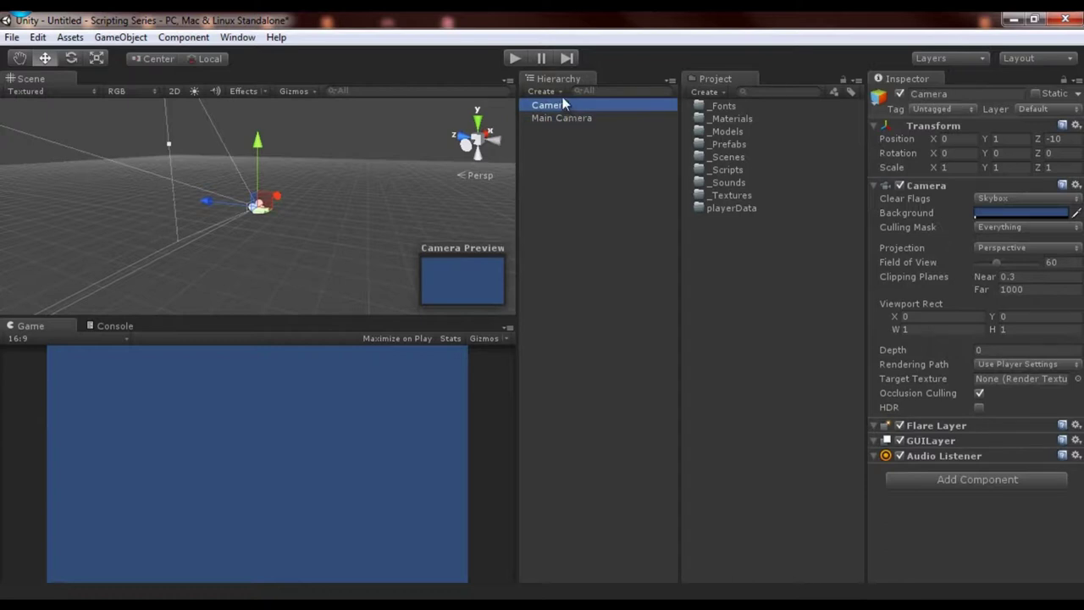
key(Delete)
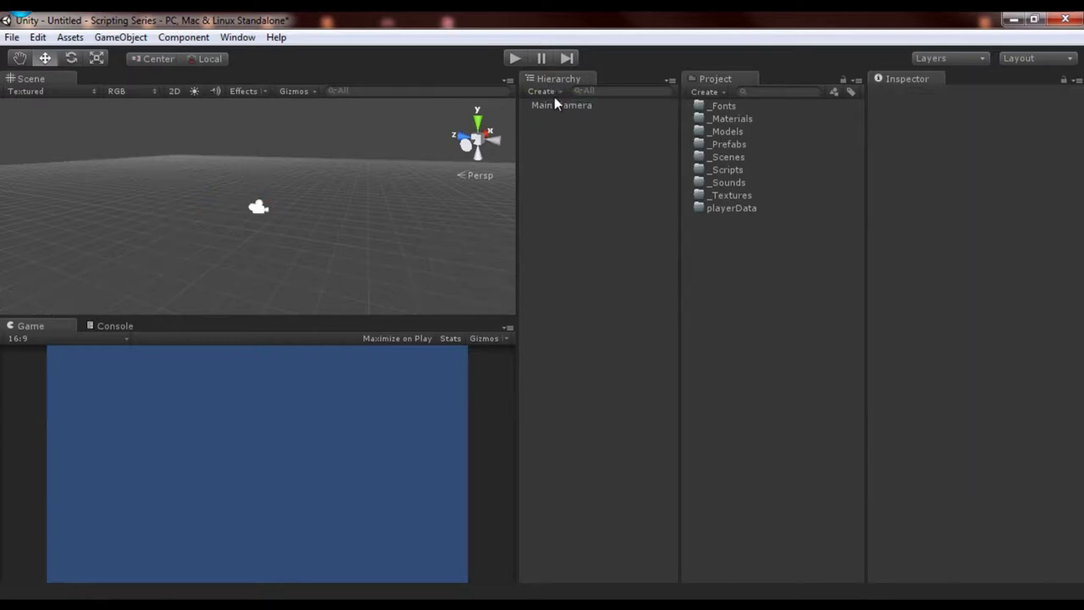
Step: Add a 3D Text object and move it along Z to about -0.39, in front of the camera
click(550, 91)
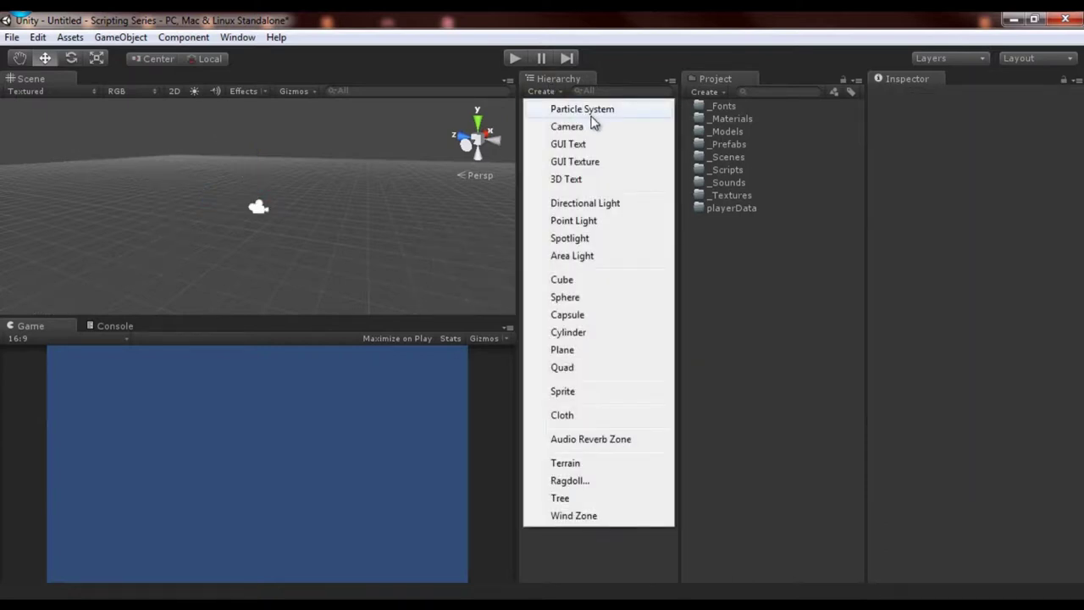
click(584, 185)
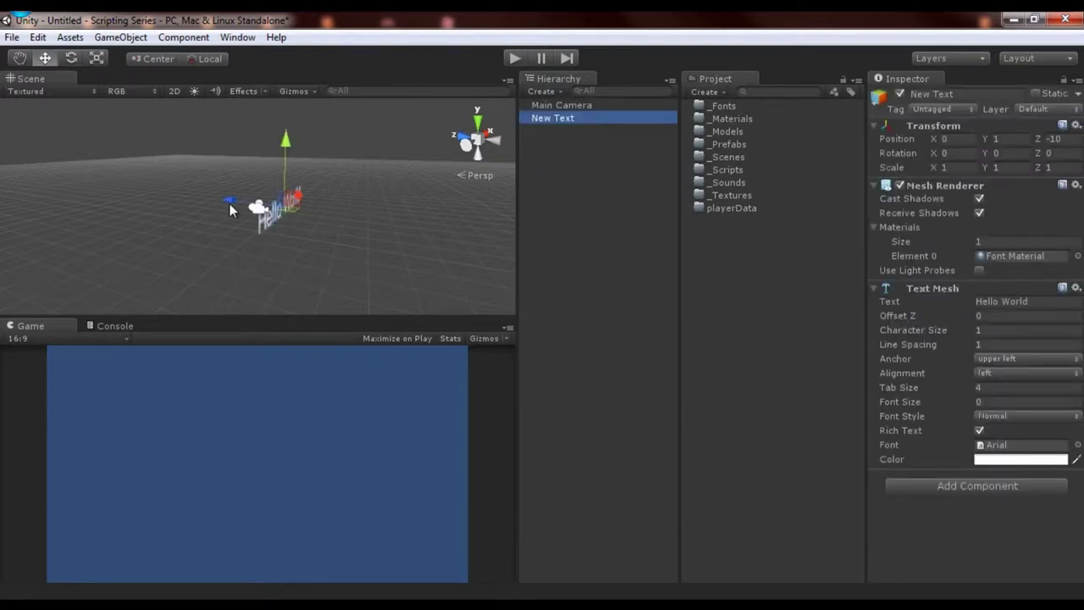
drag(230, 204, 162, 175)
alt+drag(234, 178, 185, 192)
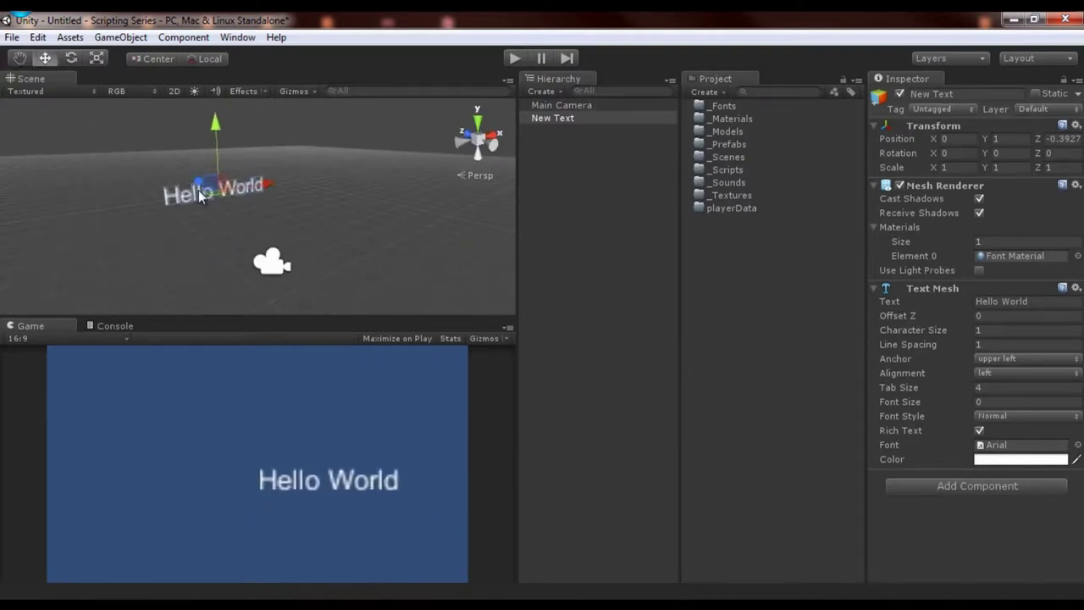
Step: Change the 3D text to "jkbwkjfbarkghbr" and delete the text object
text(jkbwkjfbarkghbr)
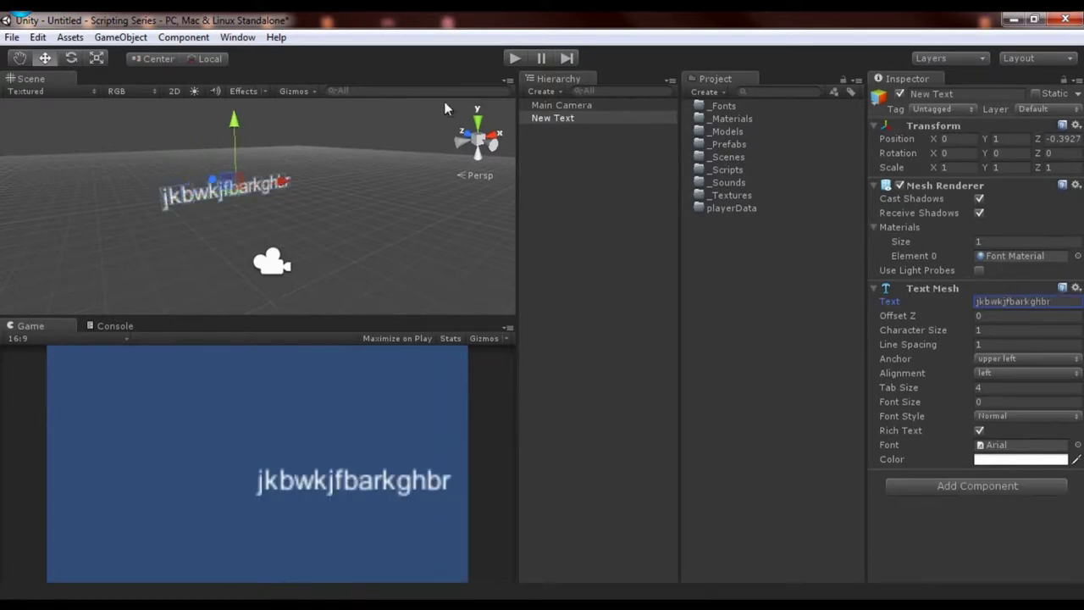
click(169, 170)
click(246, 183)
key(Delete)
Step: Add a directional light to the scene
click(539, 93)
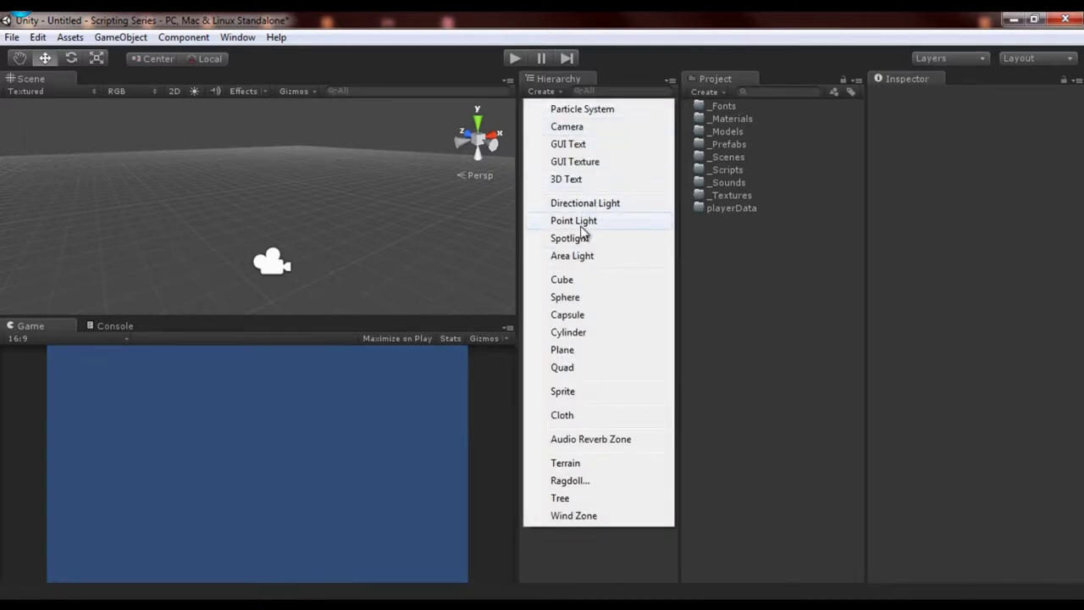
click(585, 203)
alt+drag(375, 178, 258, 229)
Step: Add a plane and position it in front of the camera at X 0, Y about -1.69 and Z about 0.6
click(121, 37)
mouse_move(203, 76)
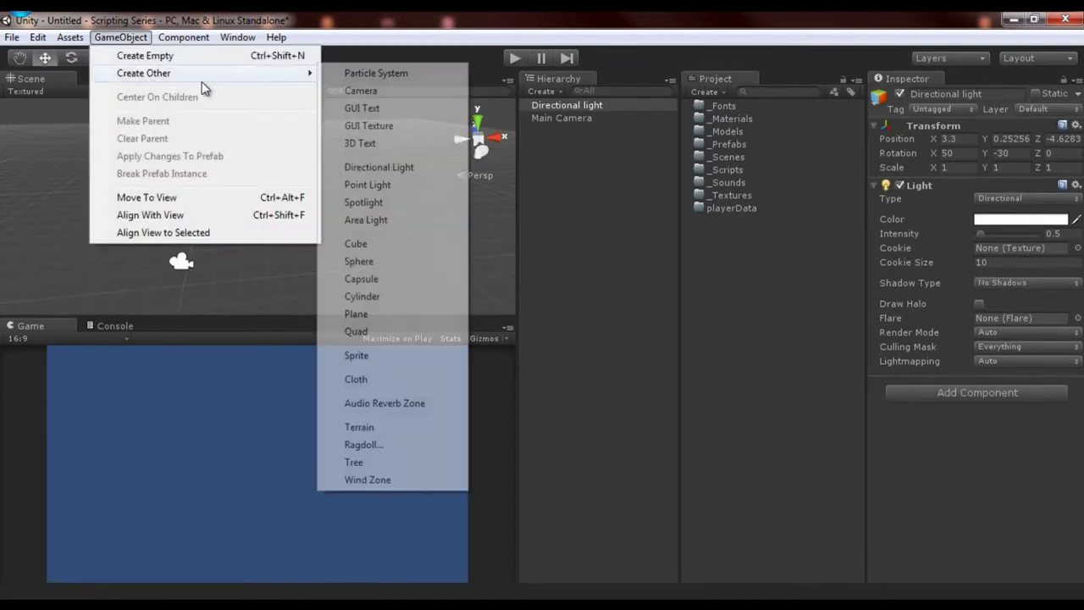
click(374, 314)
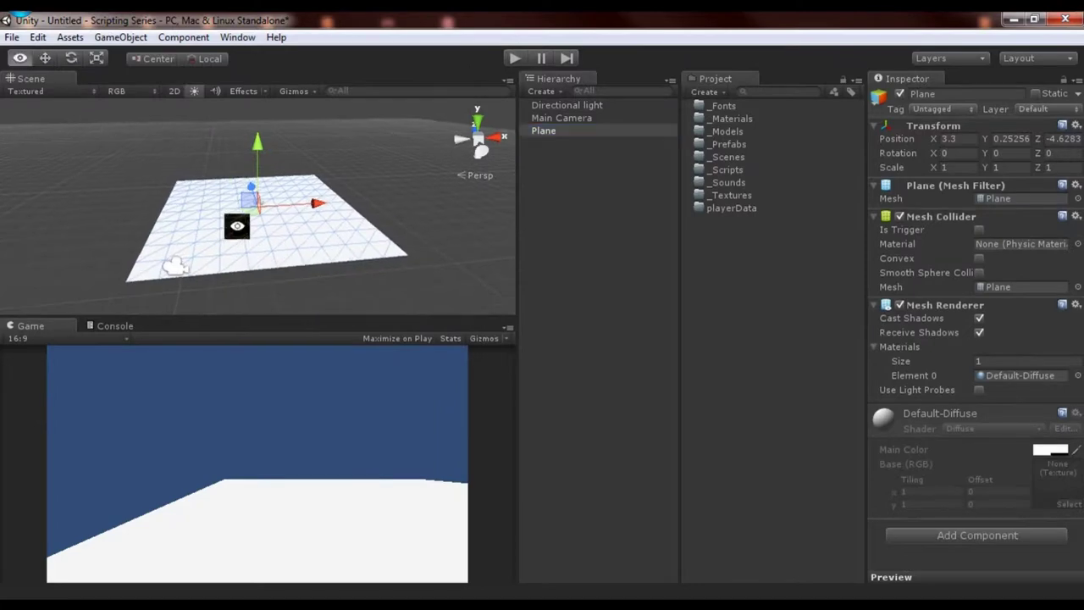
drag(258, 148, 256, 184)
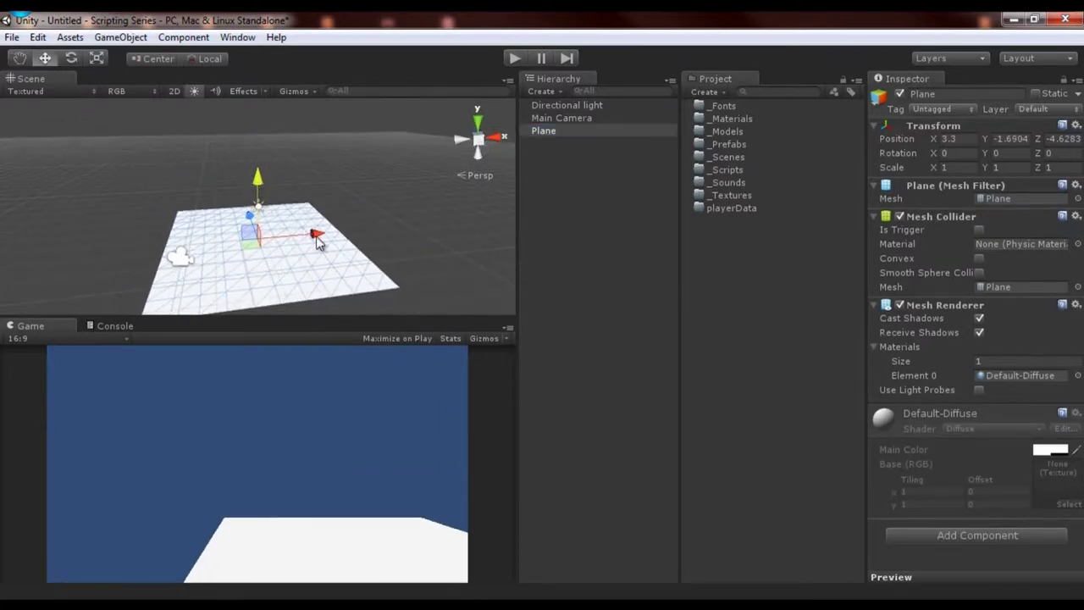
drag(317, 241, 280, 245)
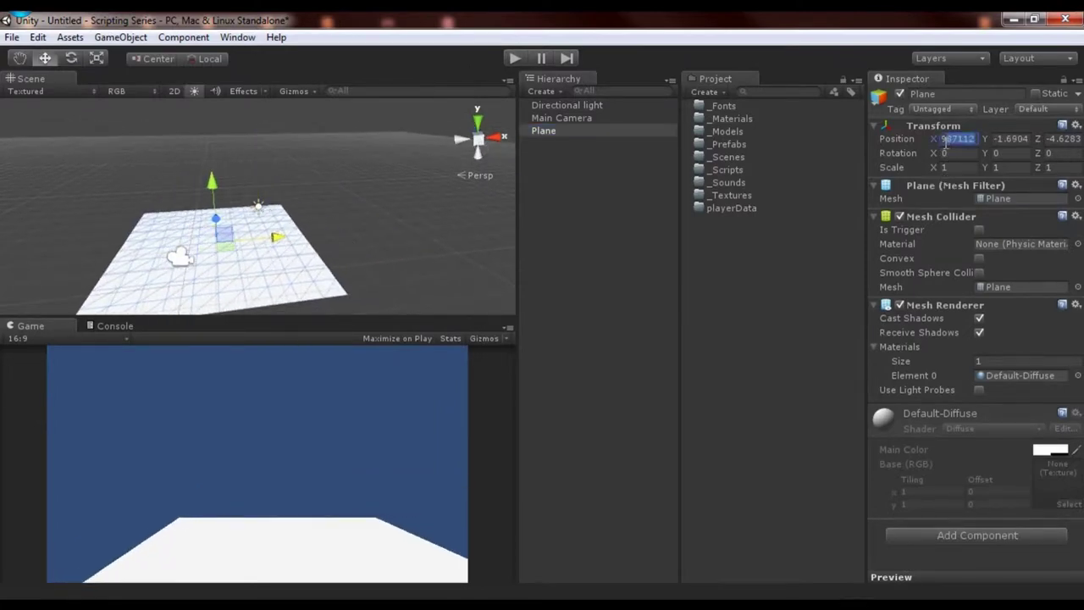
text(0)
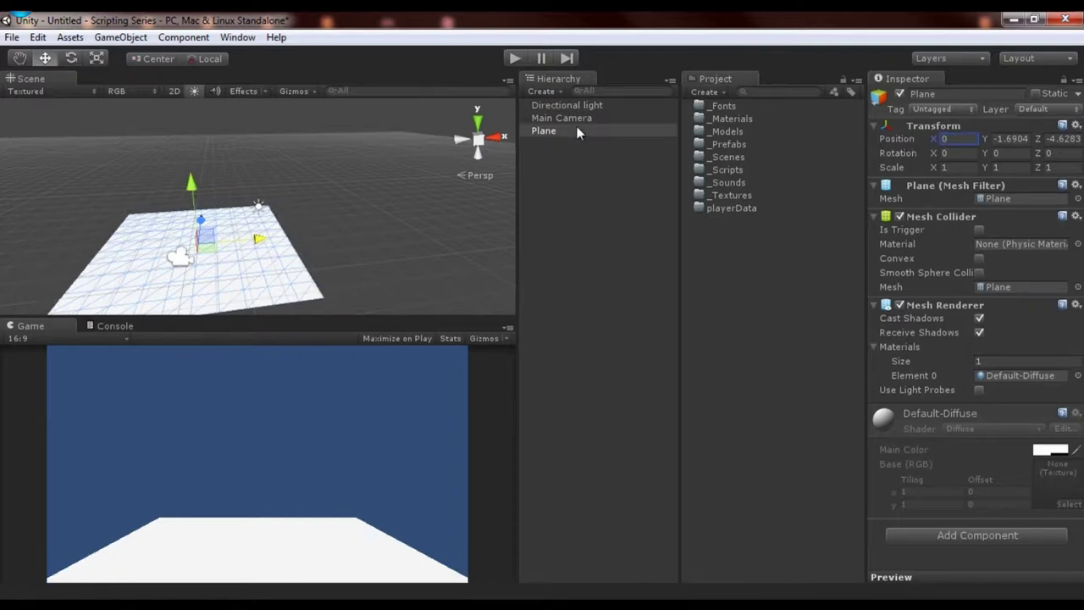
drag(201, 220, 249, 161)
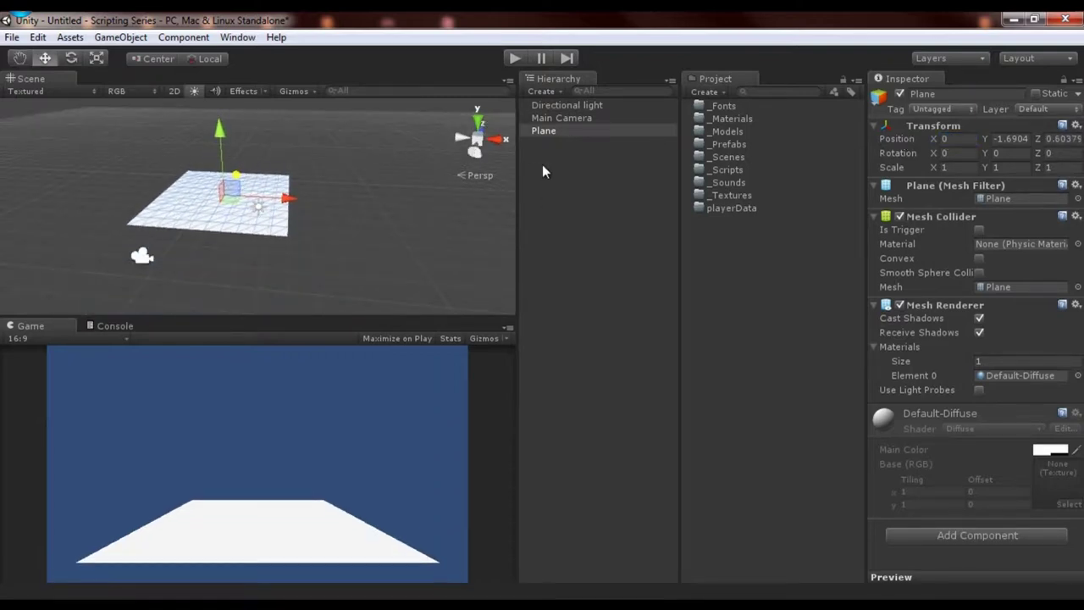
Step: Add a cube and move it above the plane, to about X 0.29, Y -0.12, Z 0.16
click(542, 91)
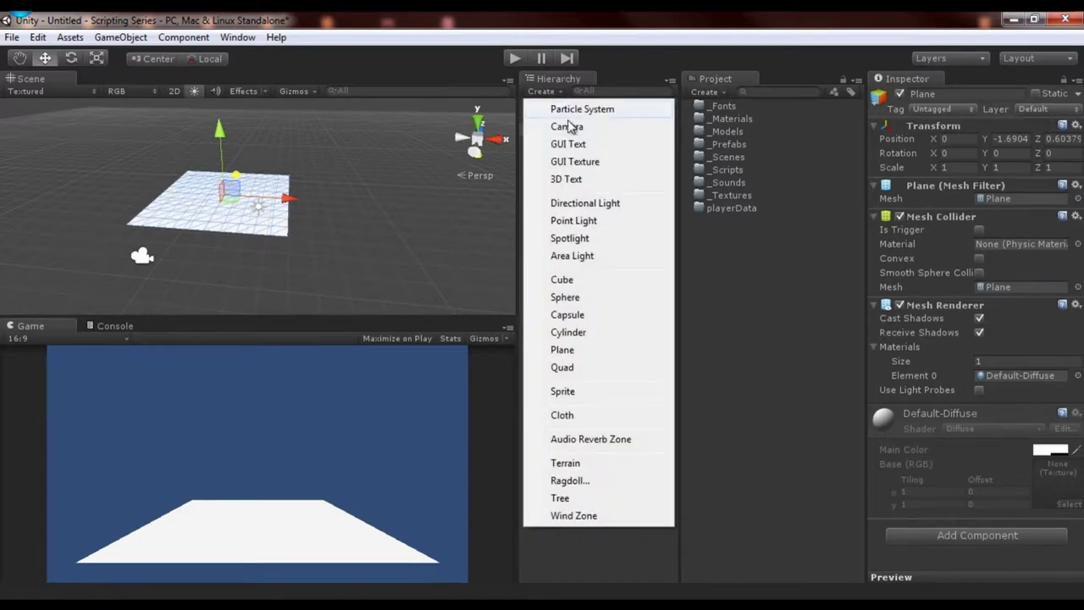
click(587, 282)
drag(273, 205, 387, 242)
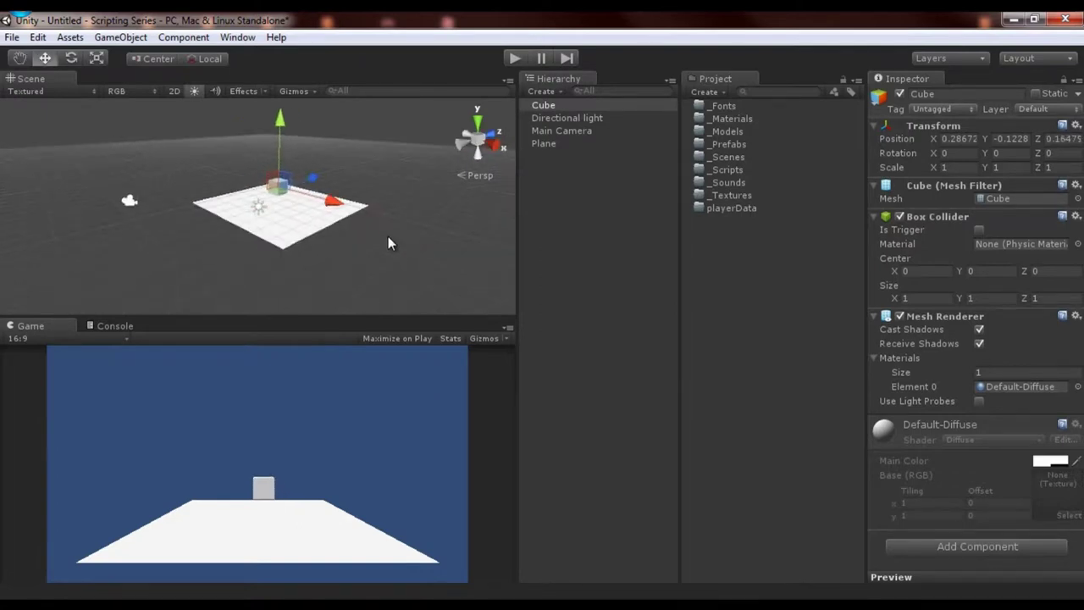
Step: Scale the cube uniformly to about 2 and rotate it so that it sits tilted over the plane
key(r)
drag(279, 187, 342, 220)
key(e)
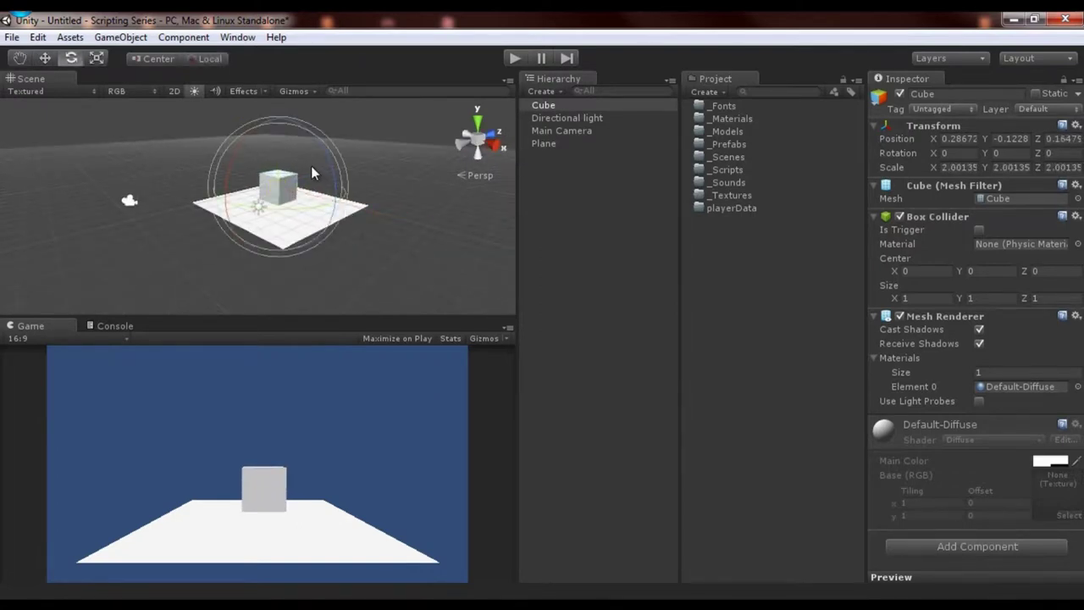
drag(311, 165, 328, 191)
alt+click(245, 203)
Step: Set the directional light's position to X 0, Y 10, Z 0
click(298, 208)
key(w)
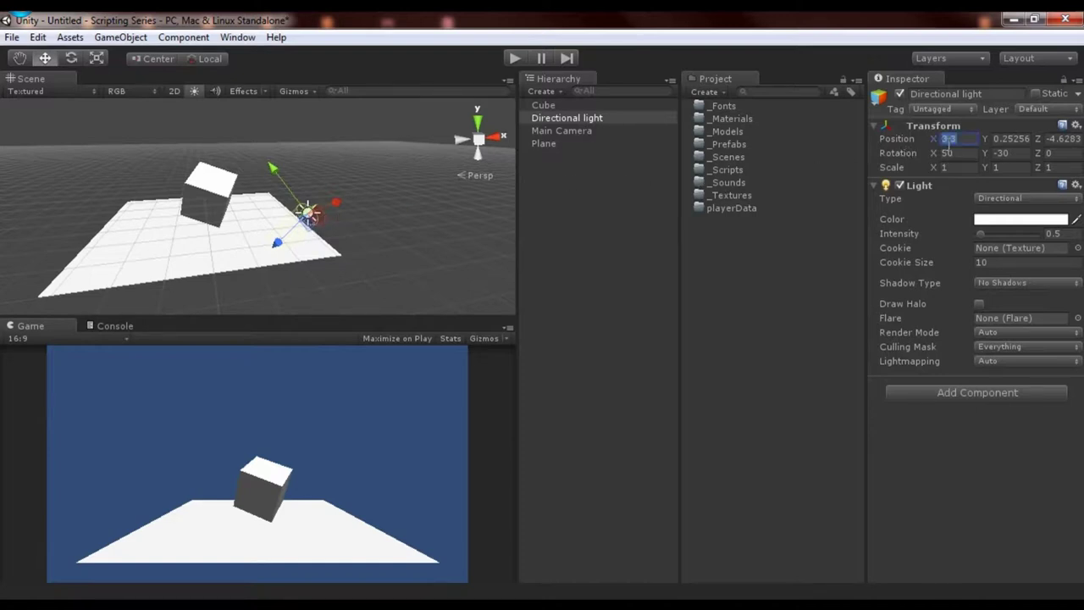
text(0)
key(Tab)
text(10)
key(Tab)
text(0)
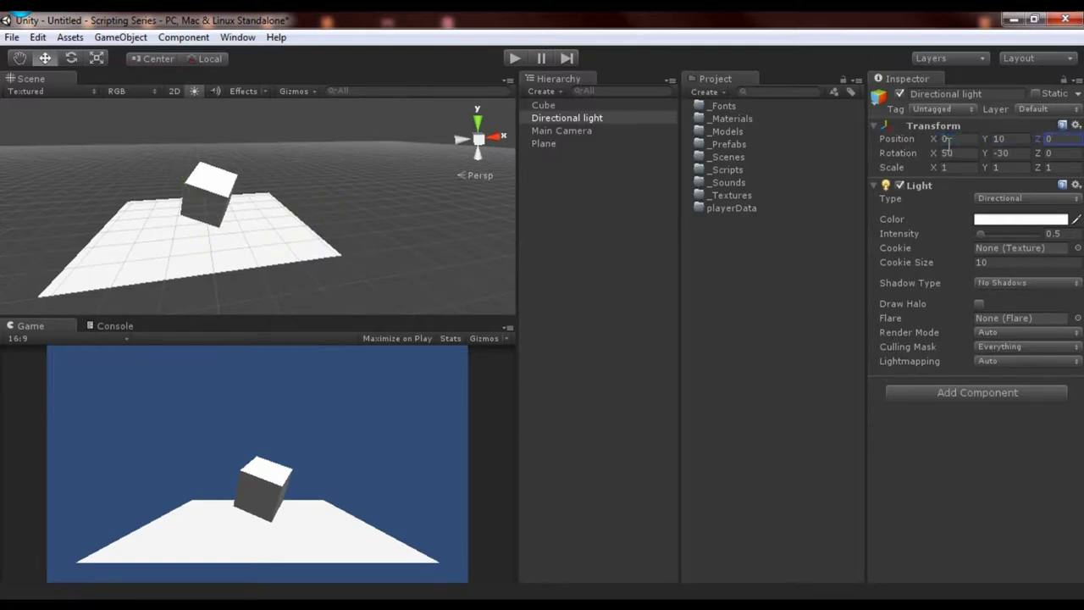
Step: Rotate the directional light to about X 46.6, Y -49.4, Z 10
alt+drag(237, 288, 234, 144)
alt+drag(191, 85, 259, 145)
key(e)
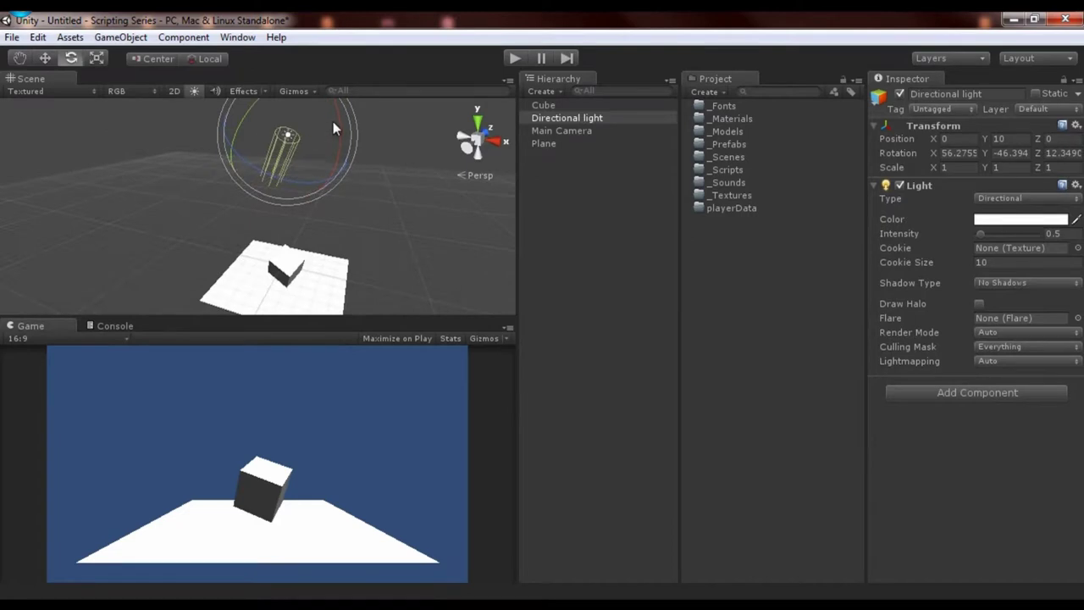
drag(338, 121, 344, 144)
alt+drag(344, 144, 424, 202)
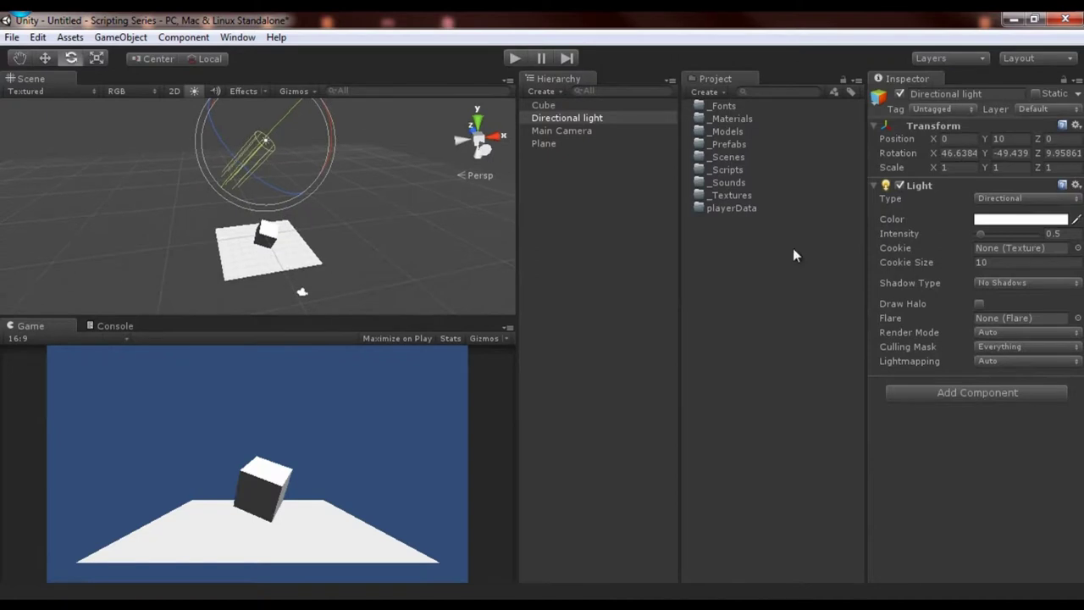
Step: Set the directional light's shadow type to Hard Shadows
click(1003, 284)
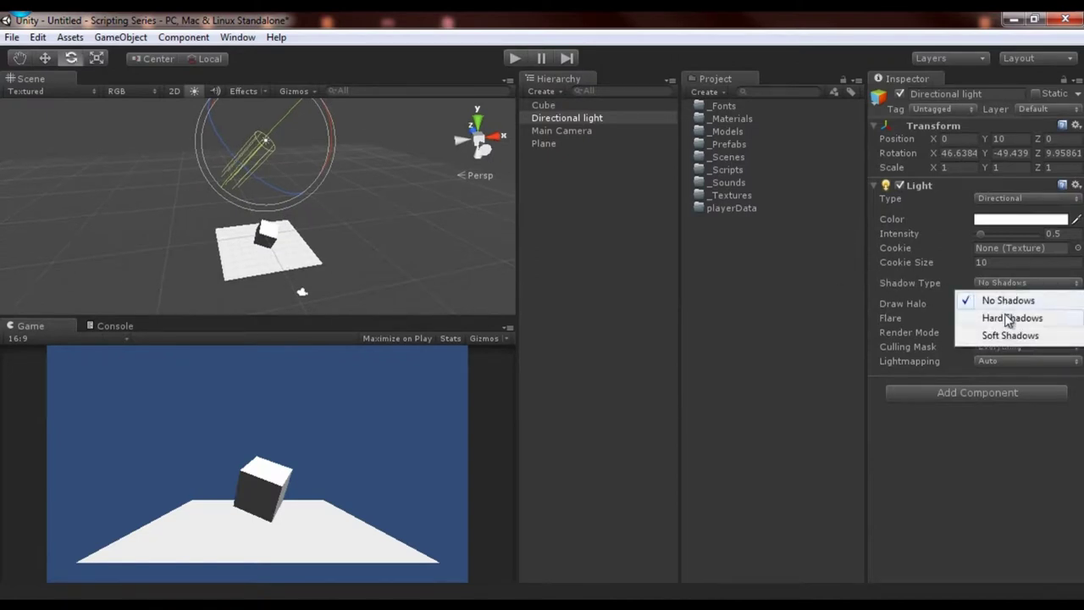
click(1001, 316)
scroll(388, 249, up, 3)
Step: Move the directional light to about X 2.6, Y 8.65, Z -1.5 and rotate it to about X 34.6, Y -40.9, Z -13.2
key(w)
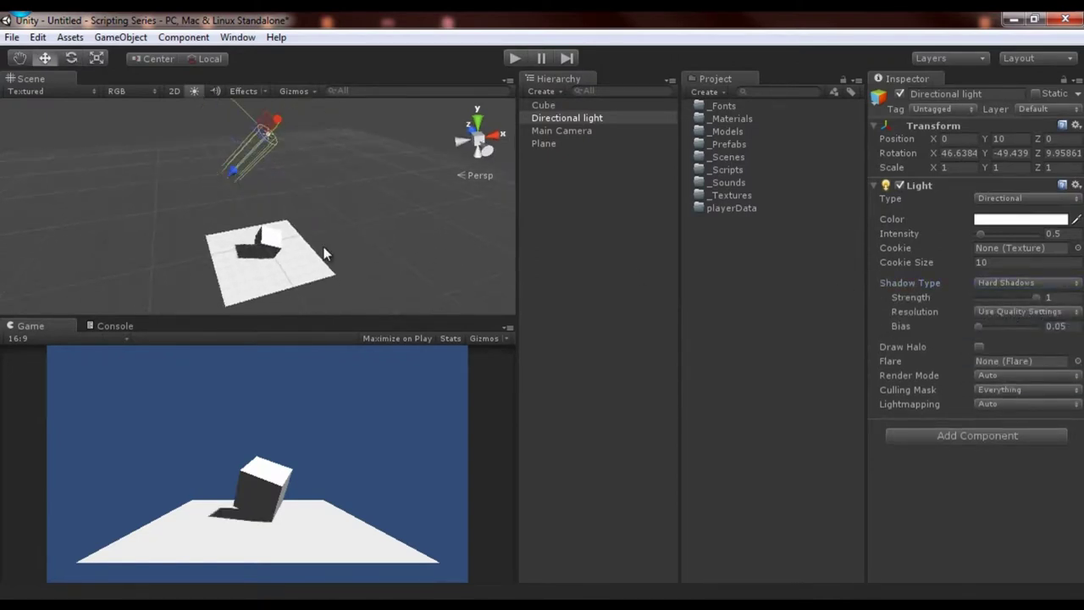
drag(268, 125, 323, 96)
key(e)
drag(286, 90, 287, 124)
Step: Move the directional light farther from the cube, to about X 7.56, Y 11.14, Z -5.08
key(w)
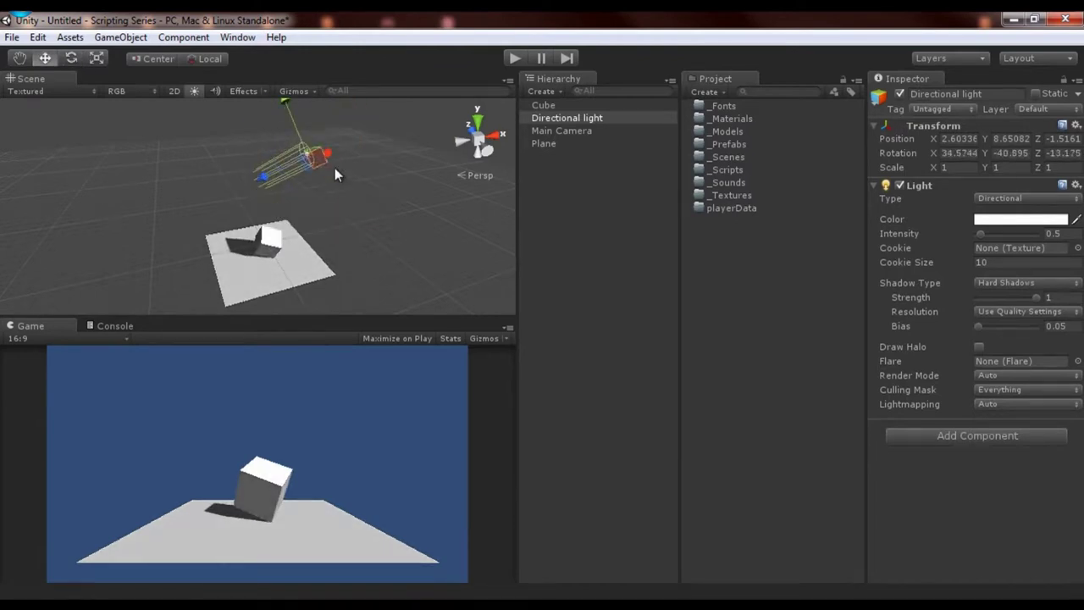
drag(335, 174, 165, 223)
drag(337, 185, 377, 179)
alt+drag(248, 210, 368, 211)
drag(345, 161, 381, 141)
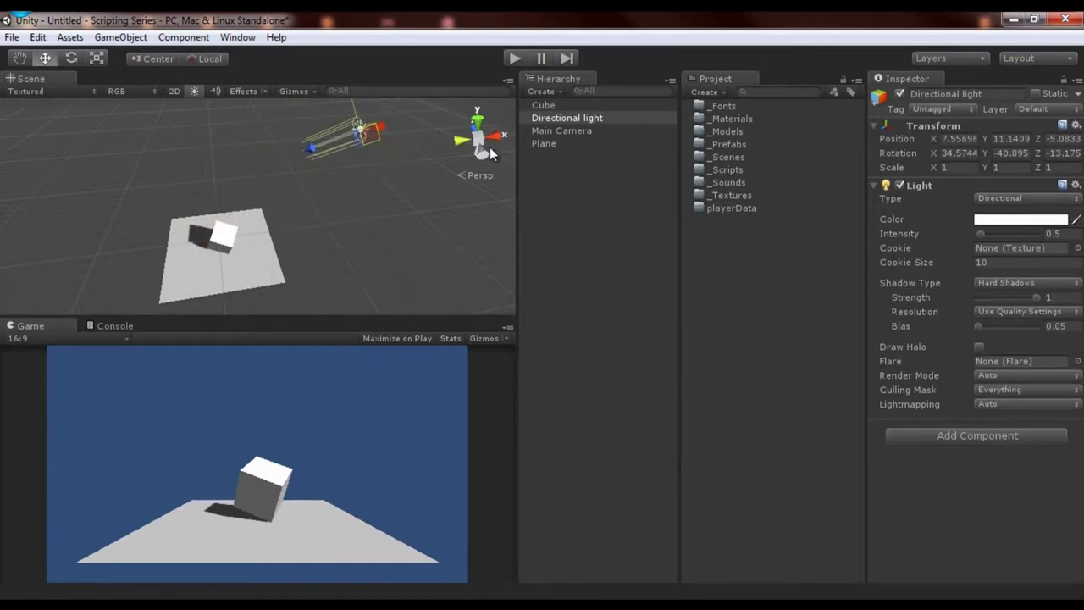
Step: Set the directional light's intensity to 0.7 and try out its color setting, keeping it white
click(572, 120)
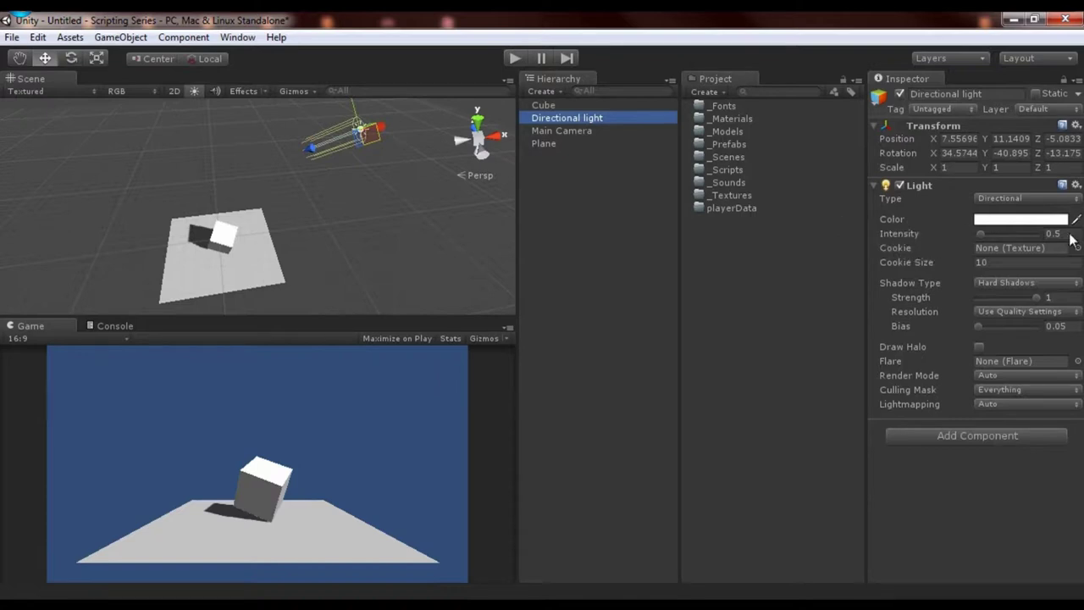
mouse_move(981, 234)
mouse_down()
mouse_move(1002, 238)
mouse_move(972, 238)
mouse_move(1003, 232)
mouse_up()
click(1020, 219)
drag(100, 103, 14, 52)
click(751, 140)
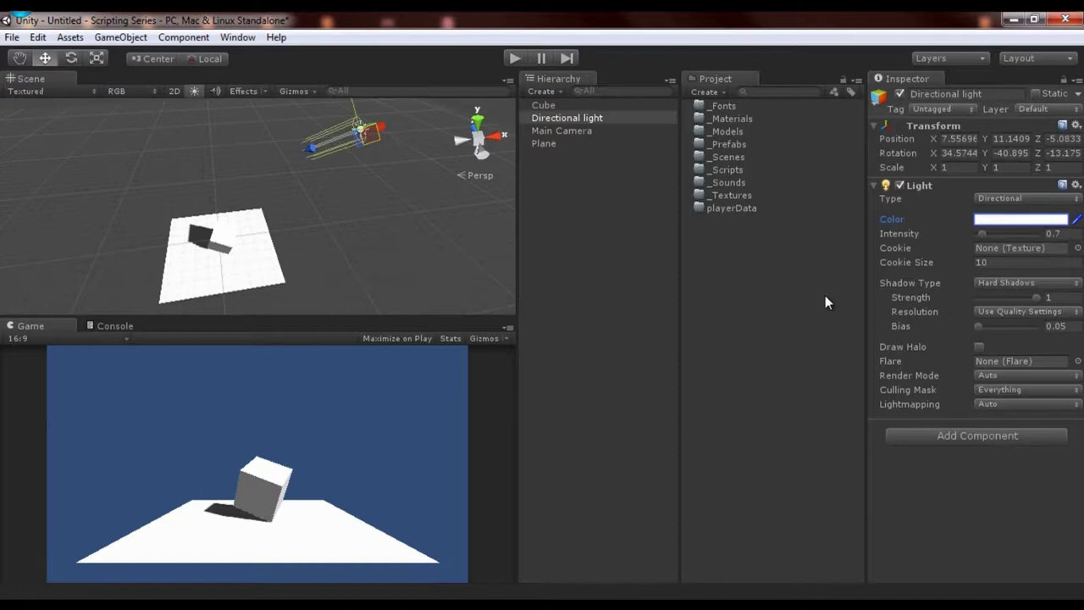
Step: Set the directional light's shadow type to Soft Shadows and inspect the cube's shadow edges up close
click(1037, 248)
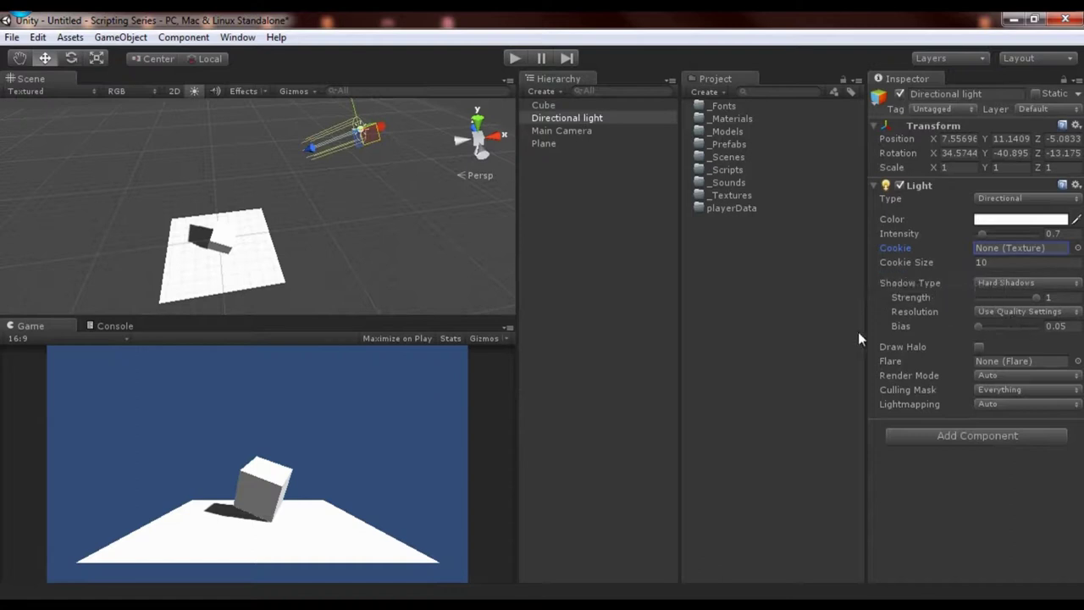
click(1002, 286)
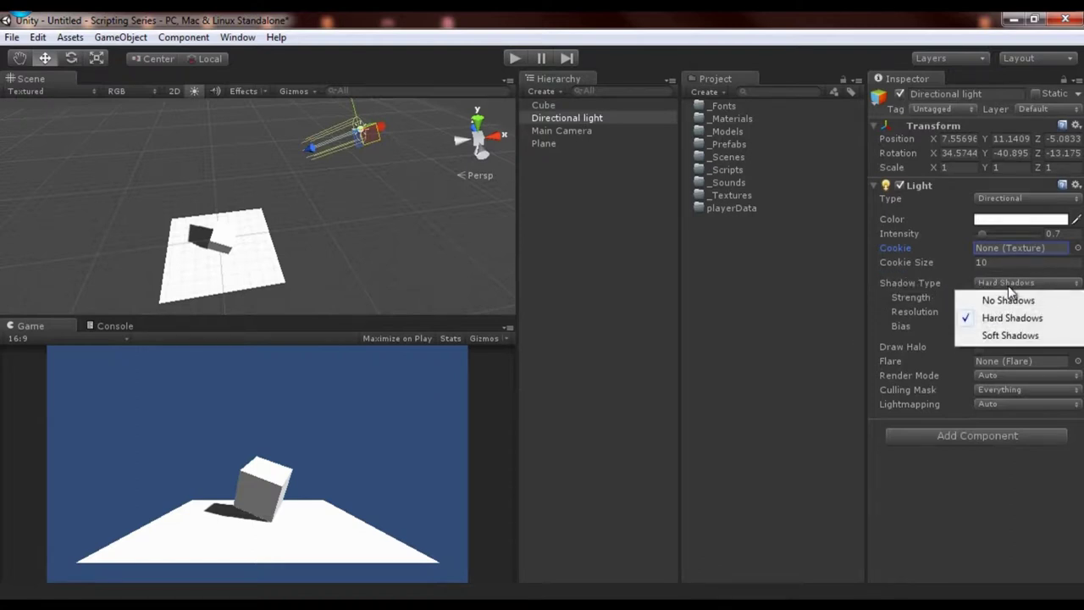
click(1009, 335)
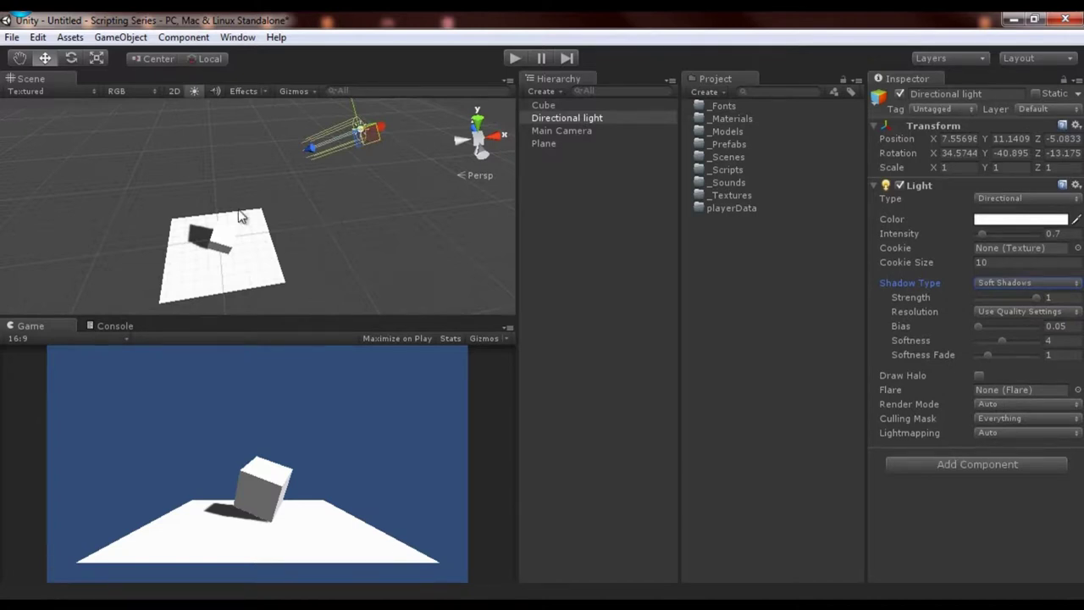
scroll(236, 229, up, 2)
scroll(220, 254, up, 5)
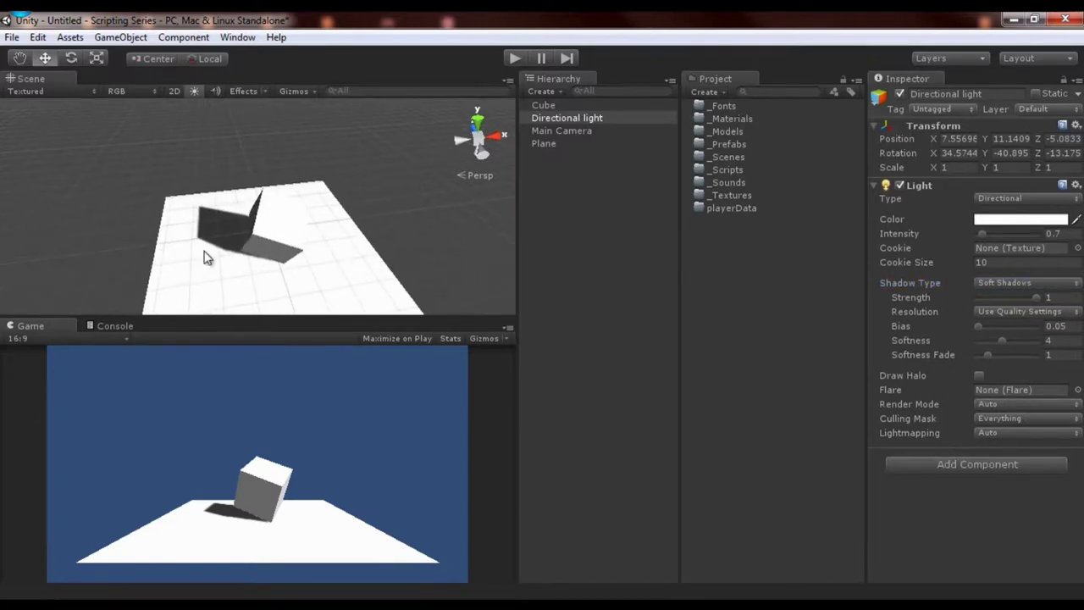
alt+drag(216, 271, 336, 268)
Step: Switch the directional light back to Hard Shadows and compare the edges of the cube's shadow
click(1006, 282)
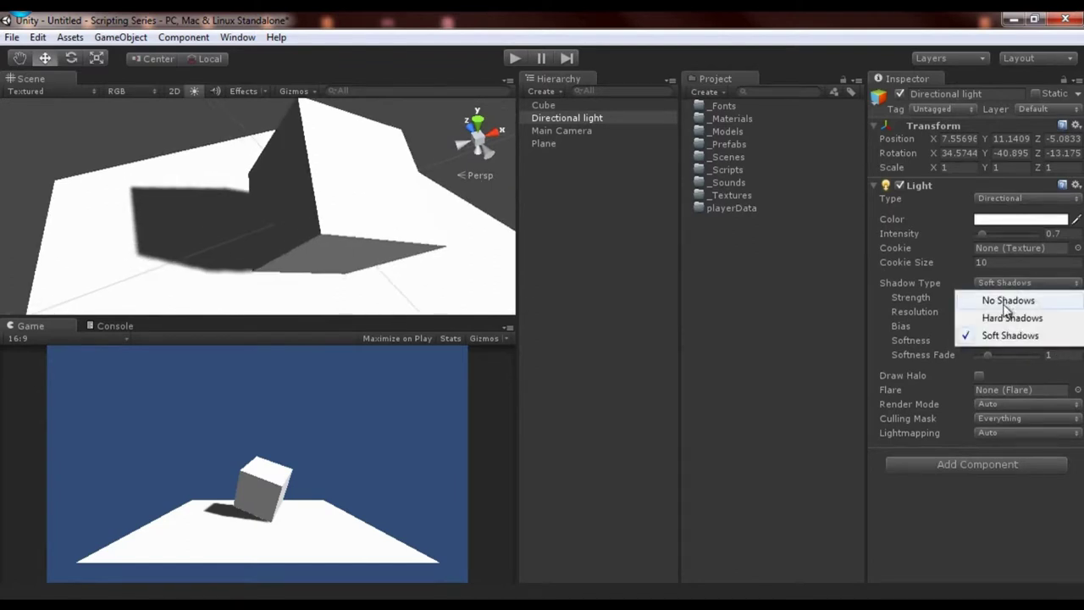
click(1008, 319)
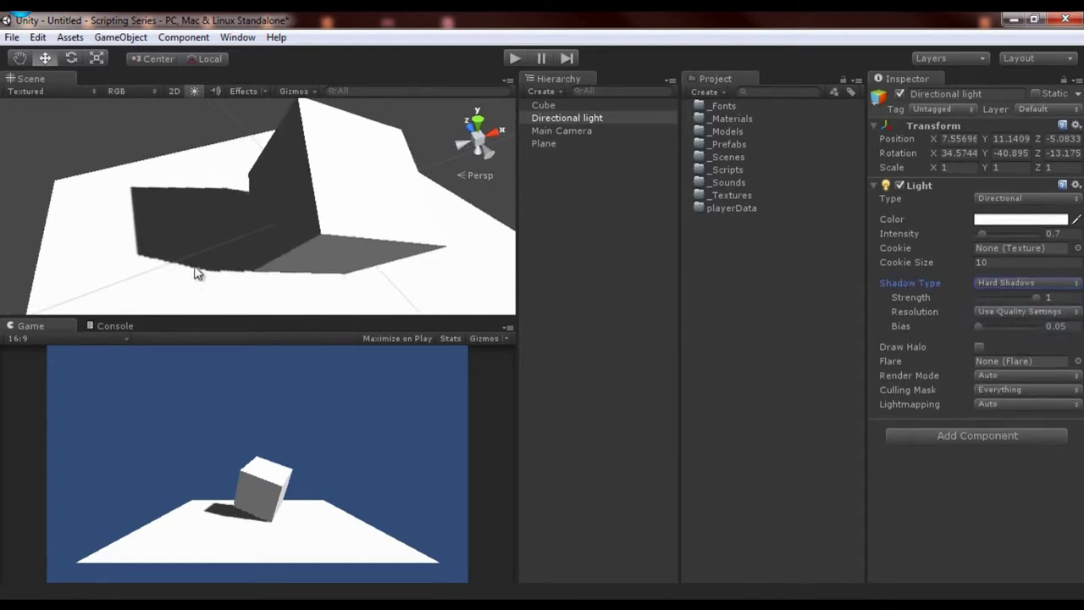
scroll(199, 264, up, 3)
mouse_move(202, 260)
alt+mouse_down()
mouse_move(418, 206)
mouse_move(356, 217)
mouse_move(434, 231)
alt+mouse_up()
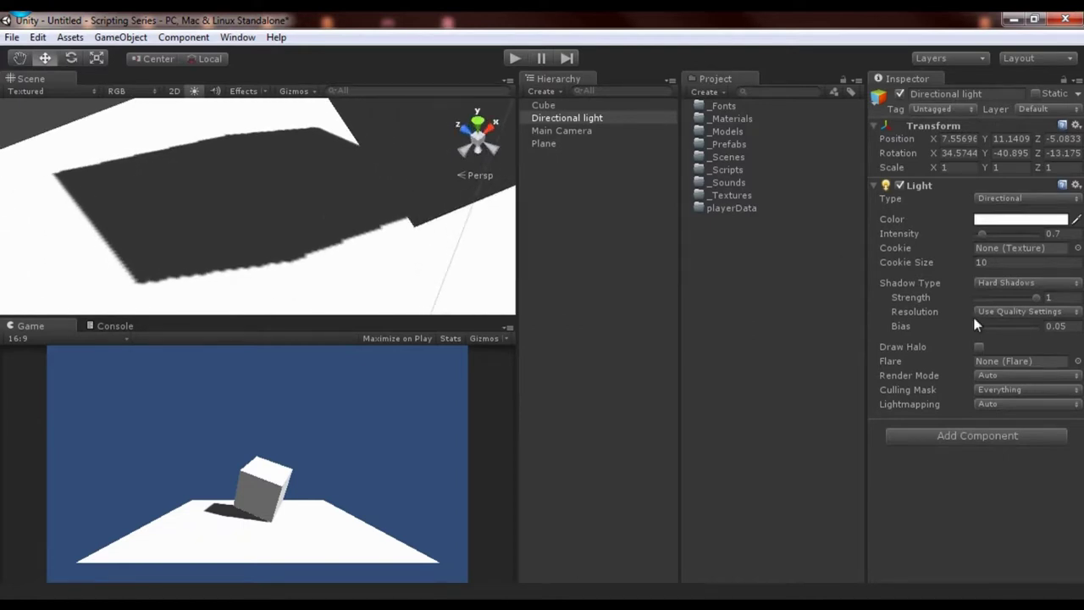
Step: Set the light's shadow resolution to Very High Resolution and its shadow type to Soft Shadows
click(1022, 313)
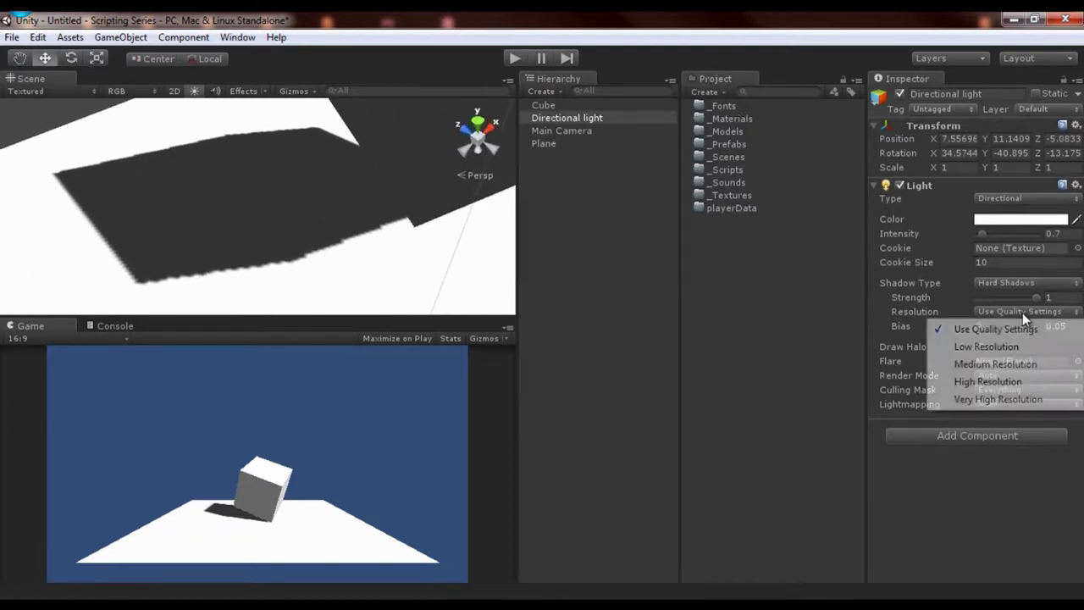
click(987, 400)
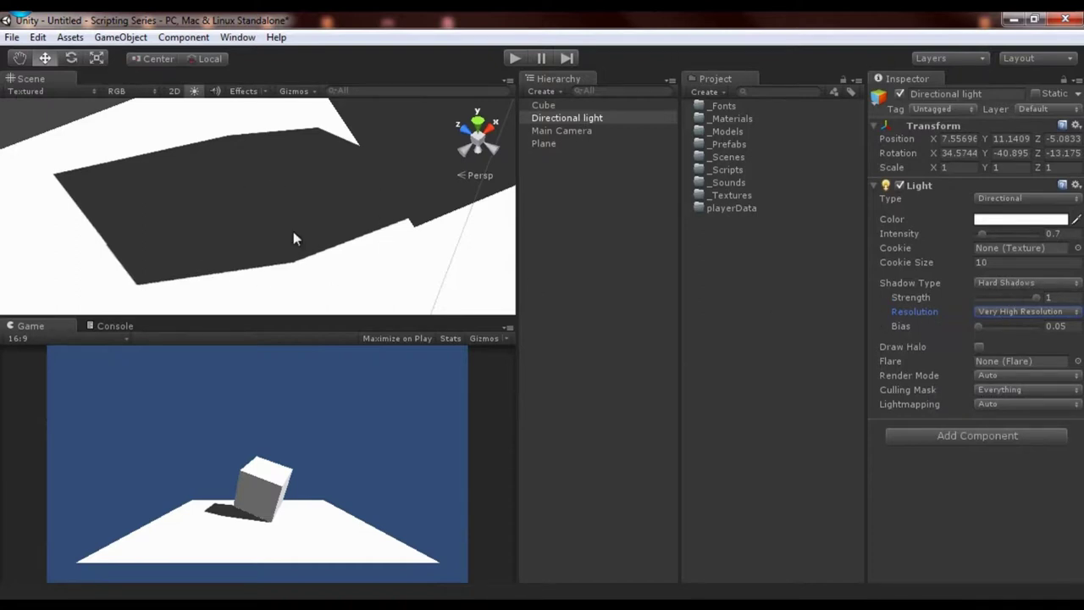
click(1023, 283)
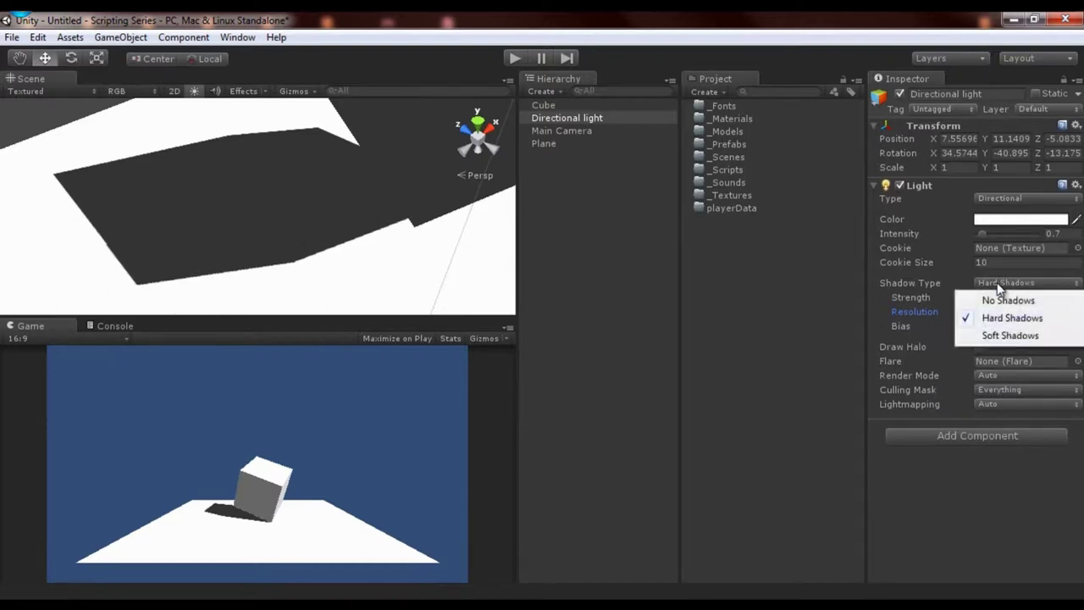
click(1006, 342)
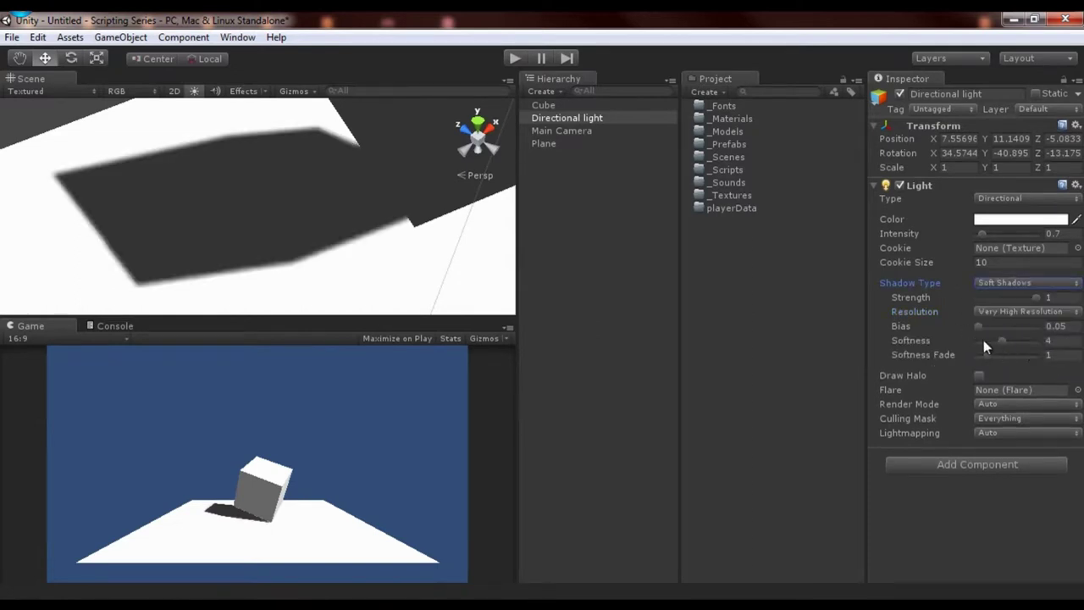
Step: Try a shadow bias of 0 on the directional light and undo it
drag(978, 328, 819, 316)
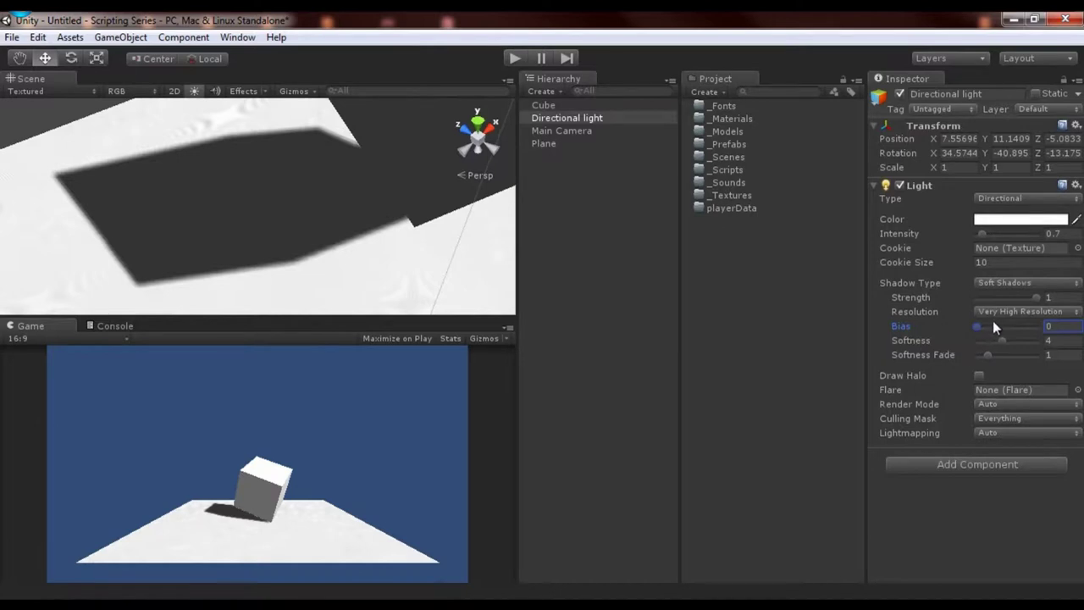
key(ctrl+z)
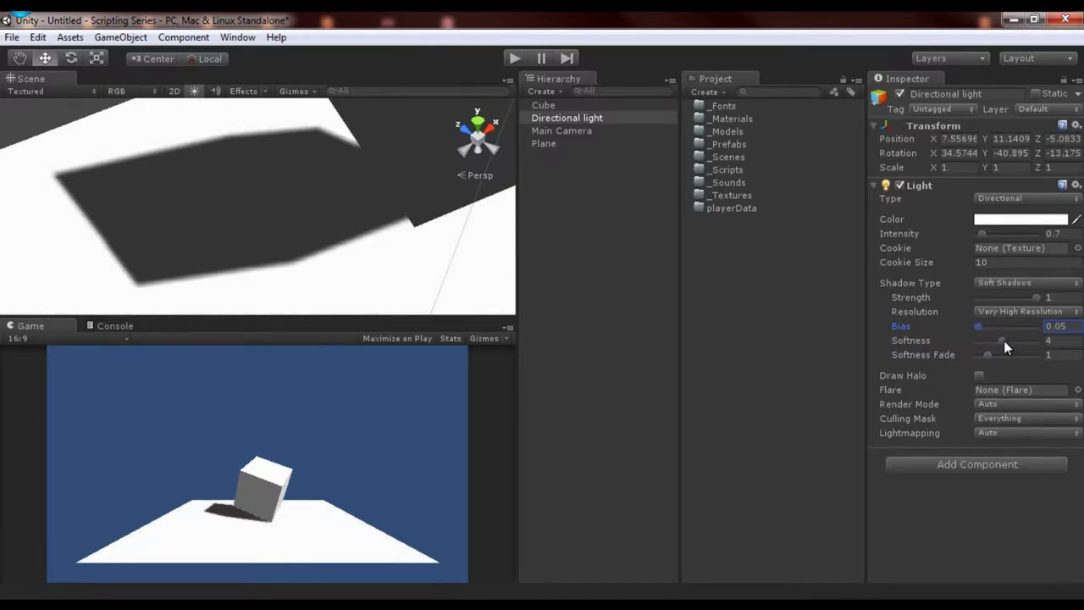
Step: Try a shadow softness of 8 with a softness fade of 0.1, and return them to 4 and 1
drag(1004, 340, 1046, 330)
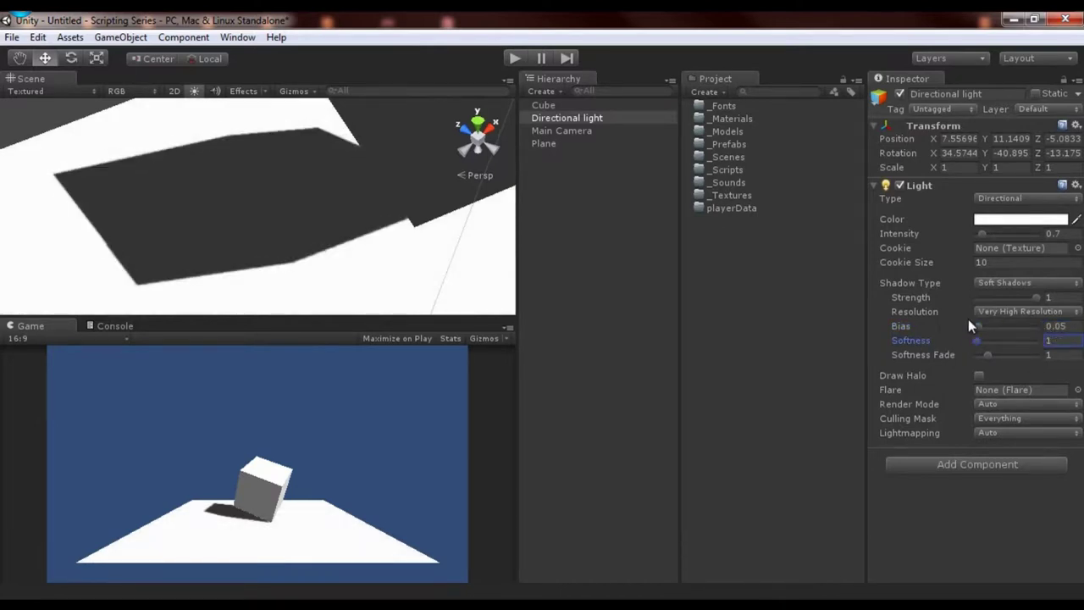
drag(991, 359, 917, 350)
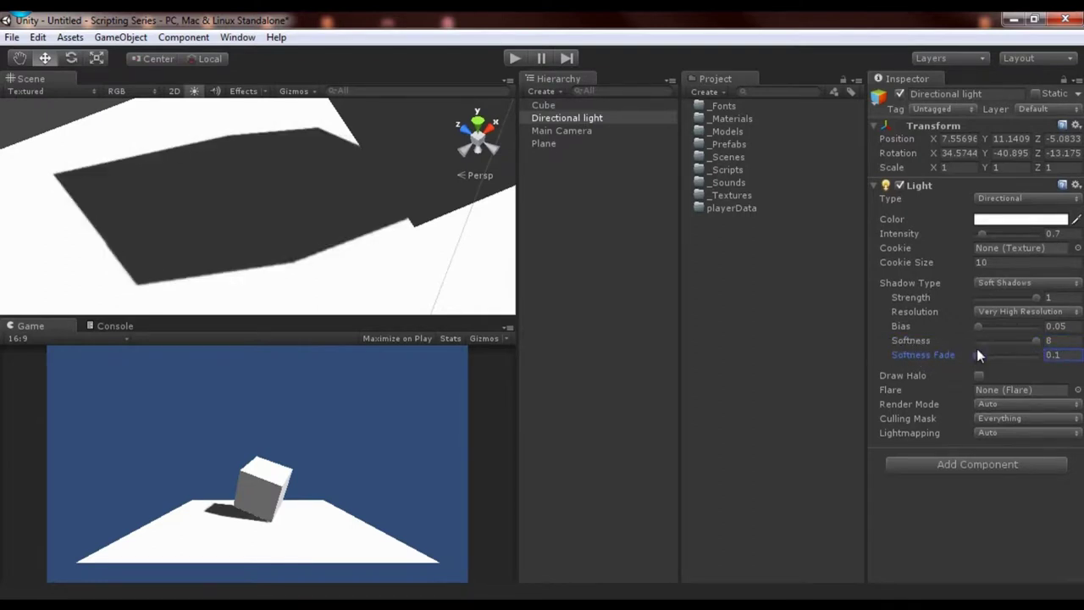
drag(979, 355, 1001, 338)
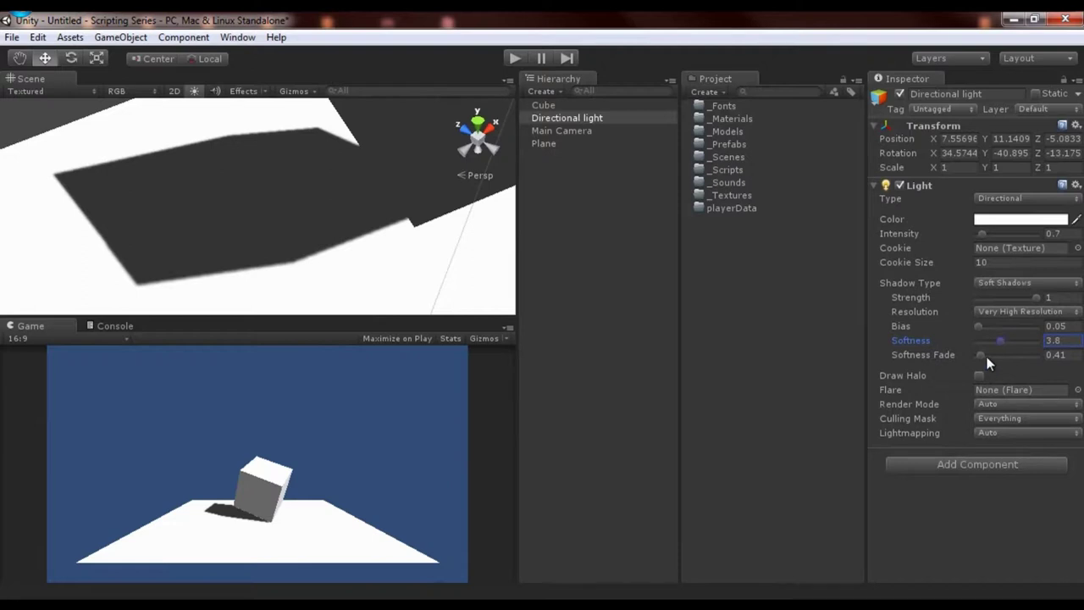
click(987, 356)
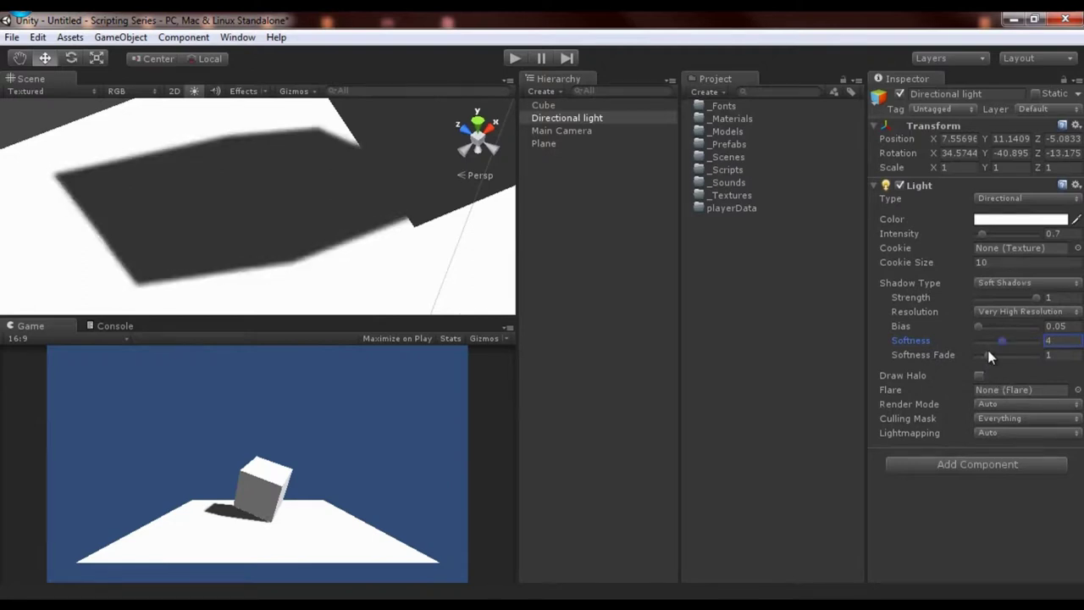
Step: Lower the soft shadow's softness fade to 0.1 and adjust it to 0.35
drag(988, 351, 971, 354)
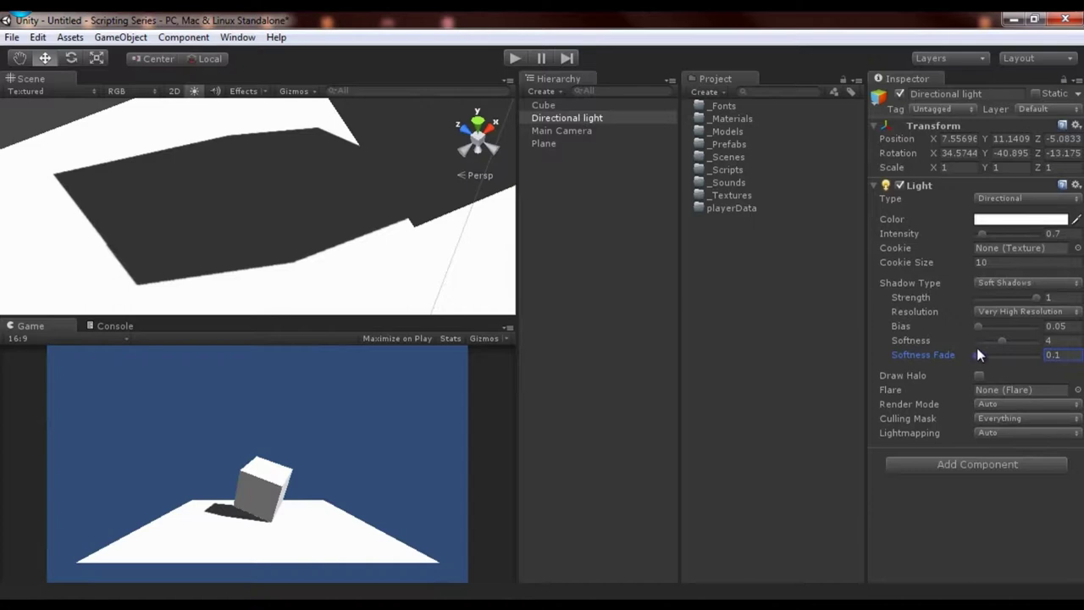
drag(977, 355, 980, 355)
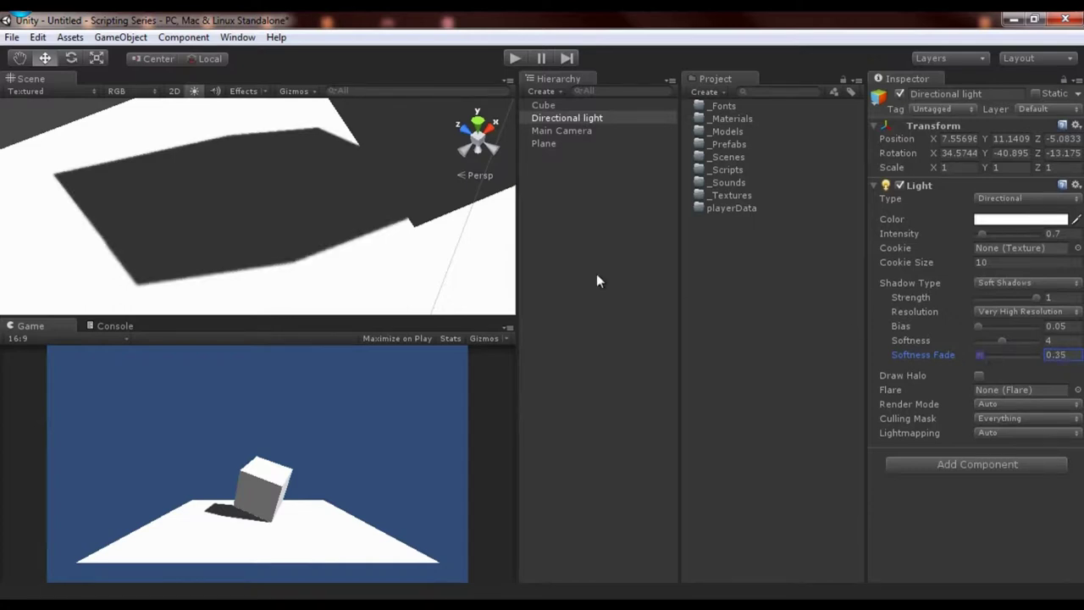
alt+drag(440, 201, 296, 184)
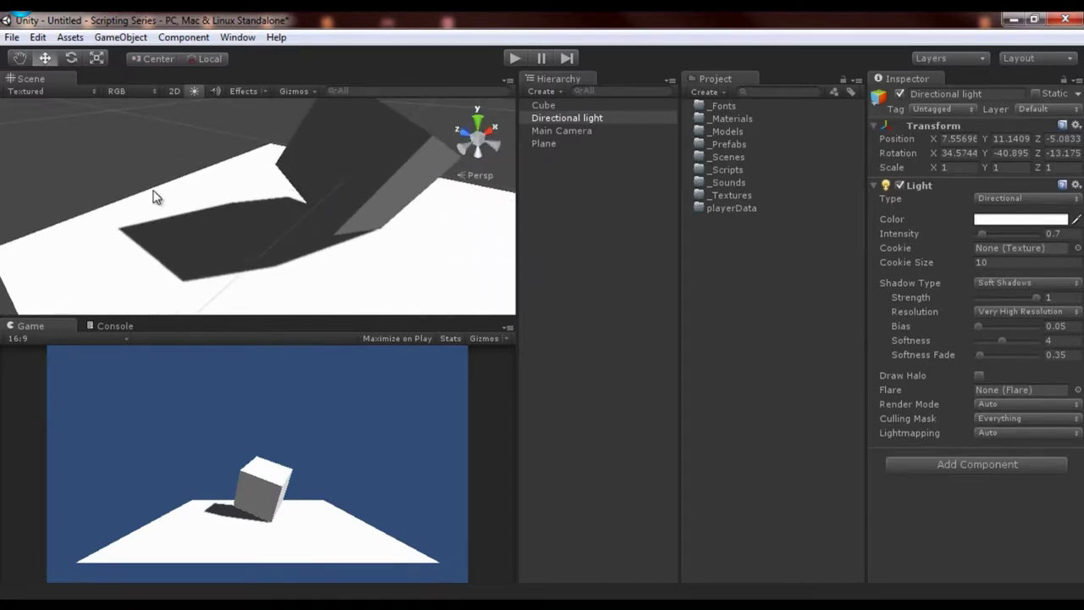
alt+drag(155, 196, 281, 162)
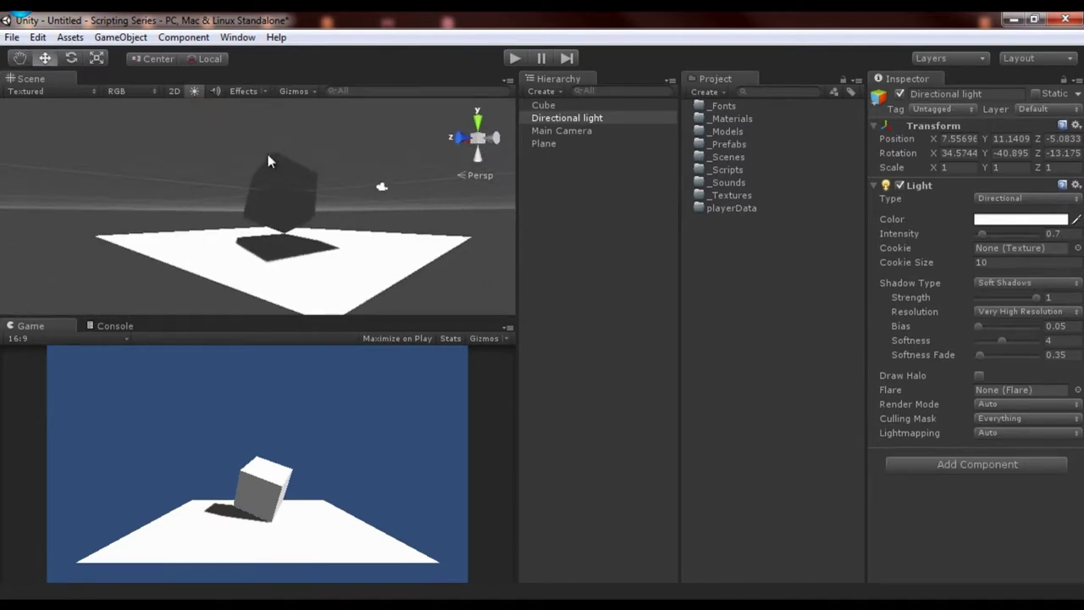
key(f)
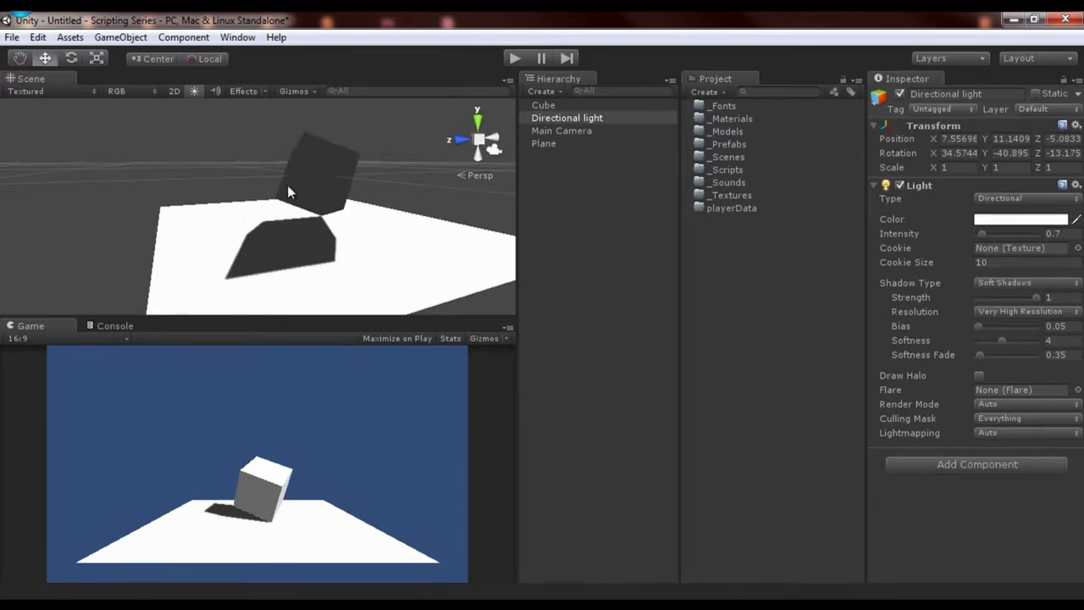
alt+drag(285, 242, 218, 273)
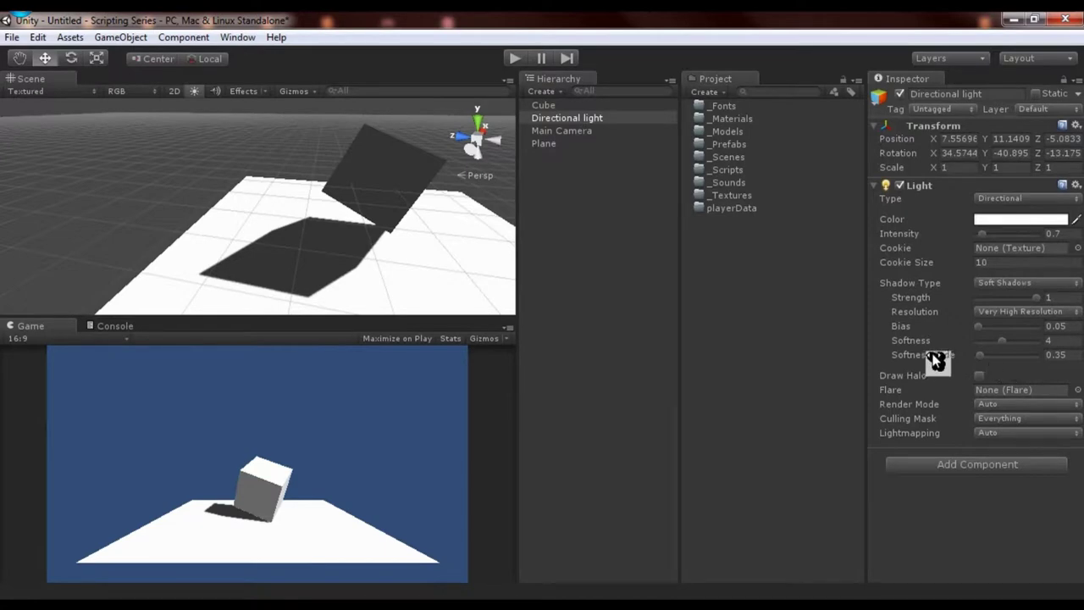
Step: Try the Draw Halo option on the directional light and turn it off again
click(584, 117)
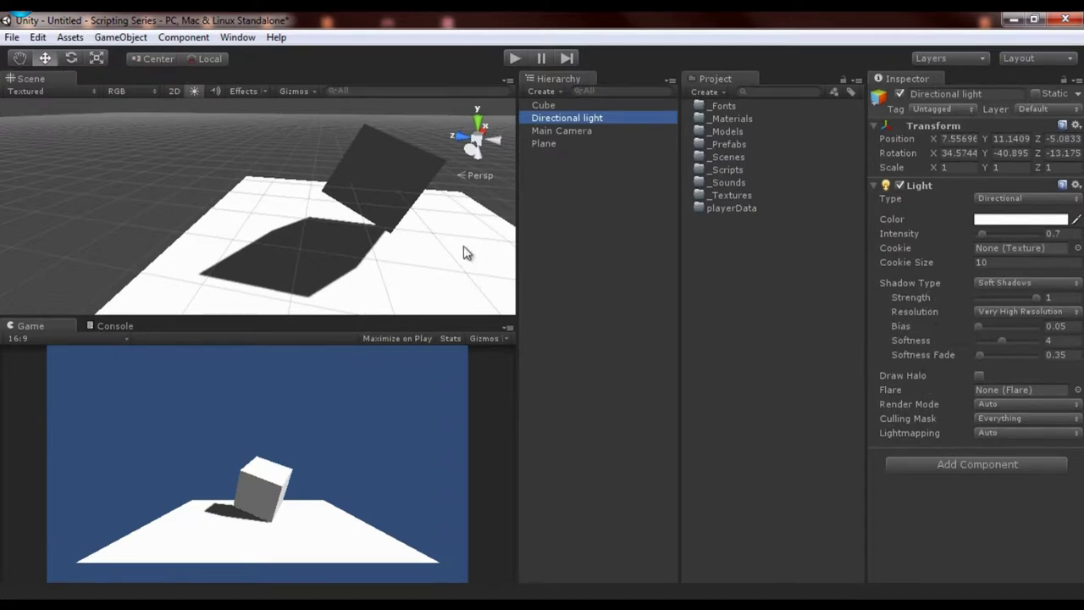
alt+drag(465, 249, 475, 179)
click(559, 105)
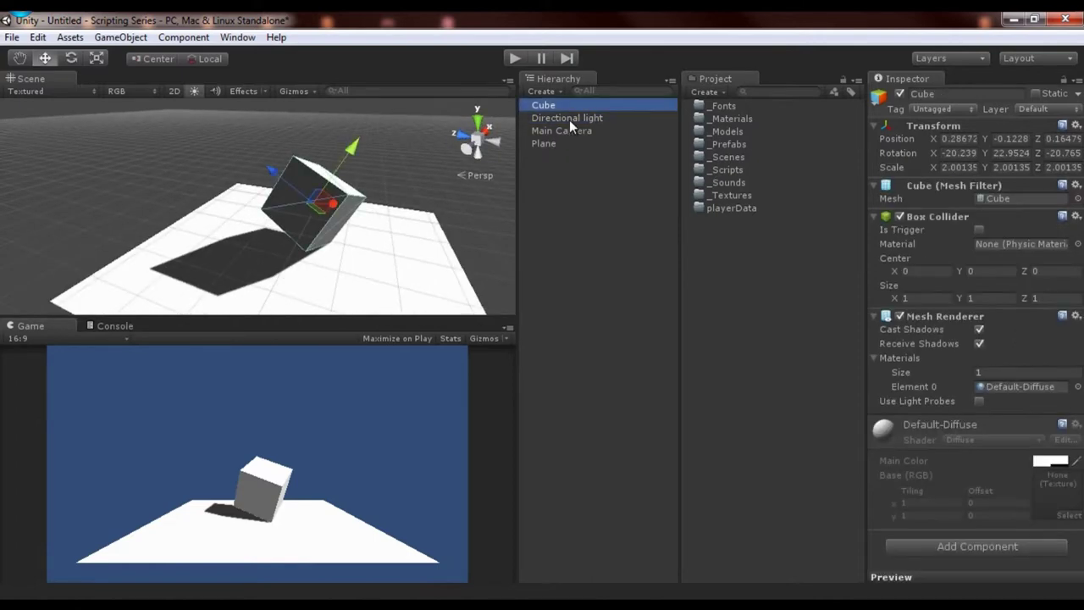
click(569, 120)
key(f)
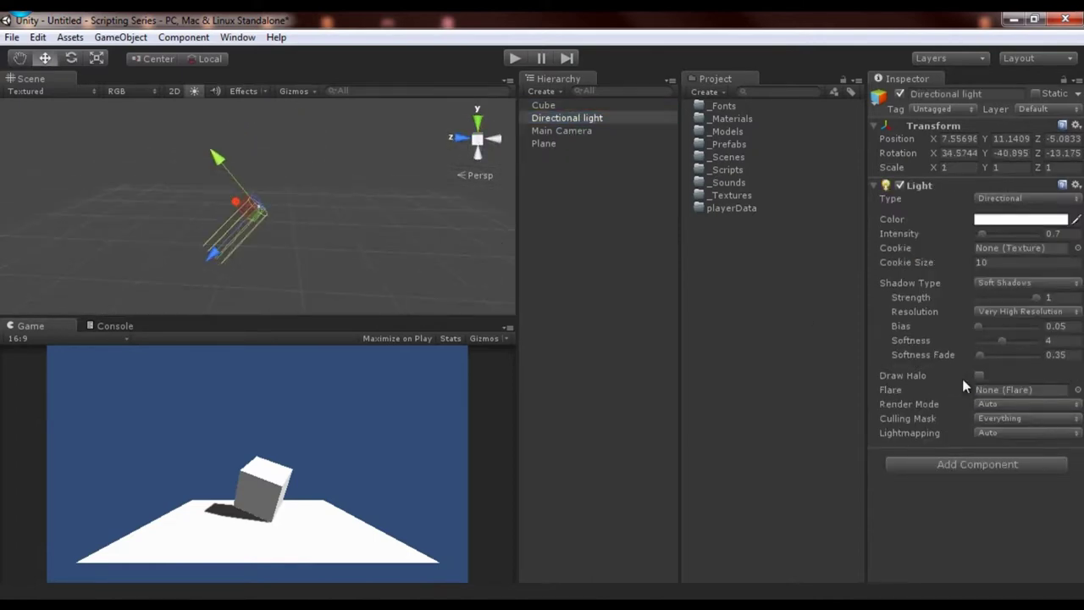
click(980, 375)
alt+drag(356, 245, 285, 323)
key(ctrl+z)
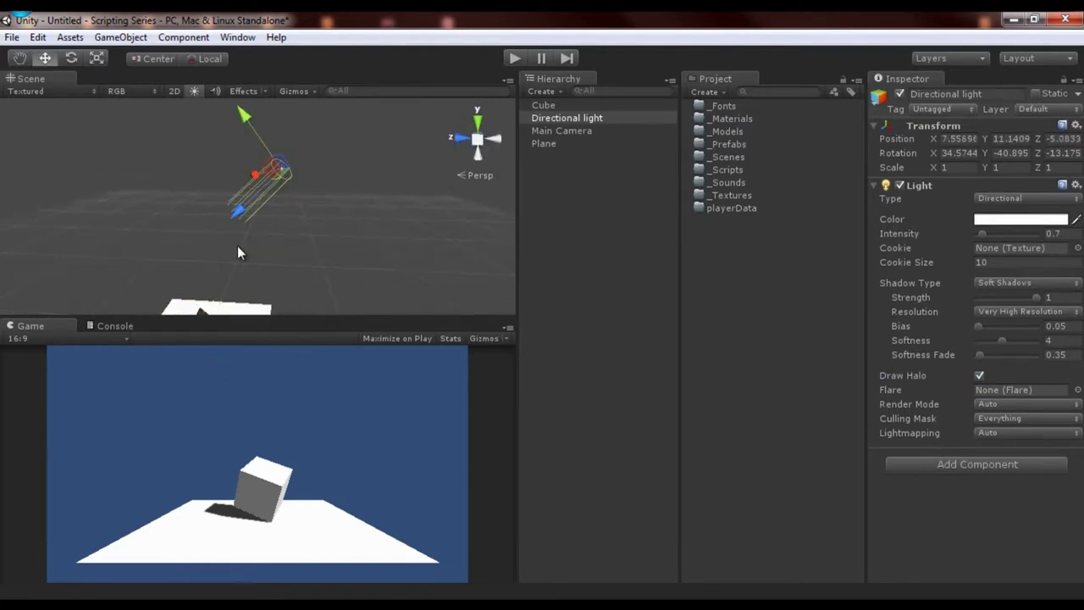
alt+drag(237, 247, 372, 238)
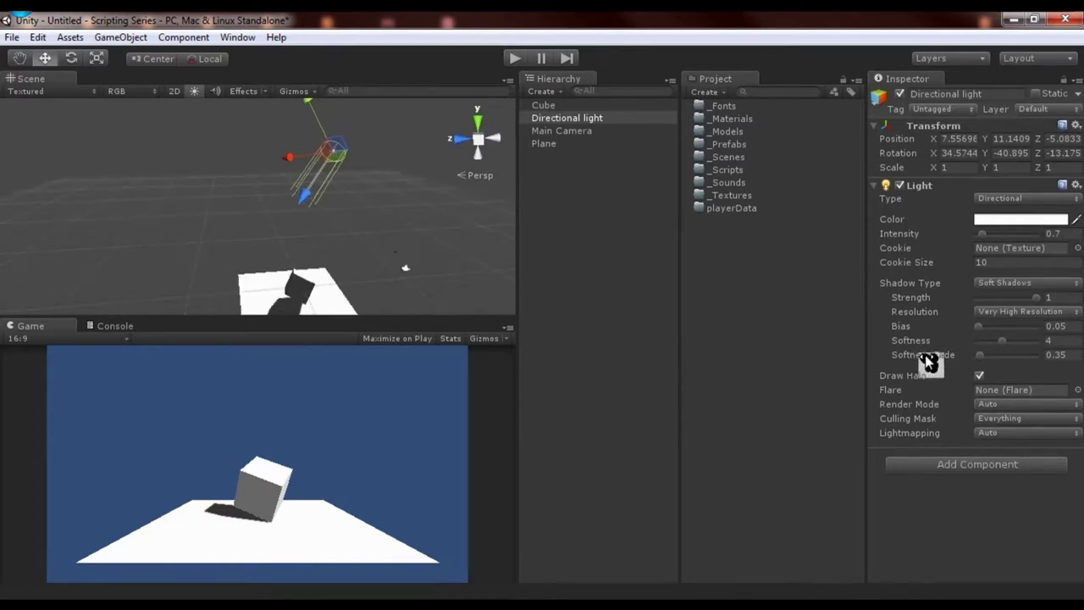
click(979, 374)
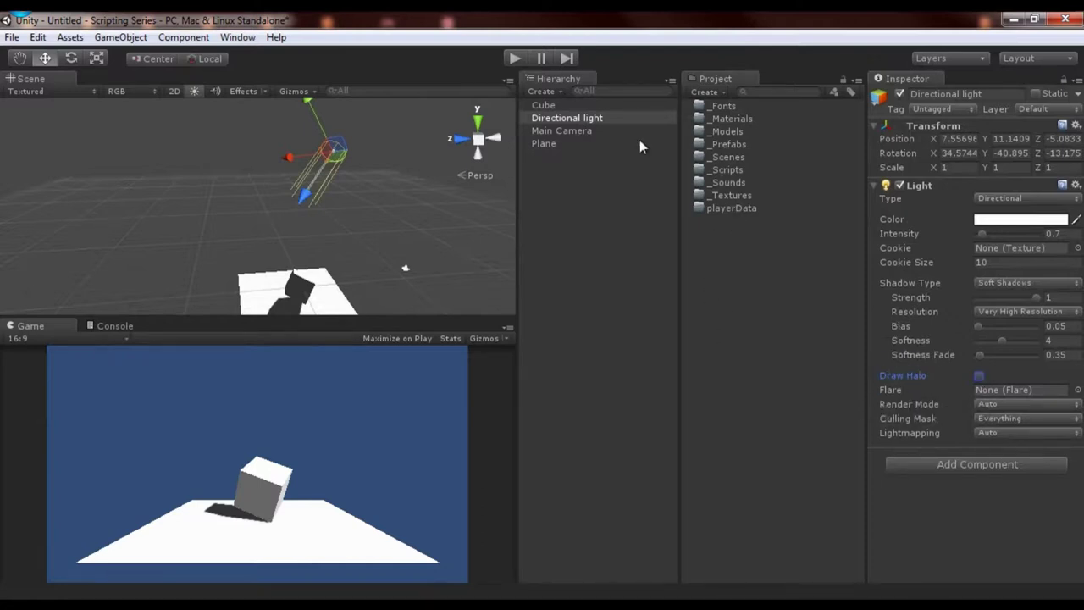
Step: Check the light's Flare setting and look through the project asset types that can be created, including Lens Flare
click(903, 390)
click(706, 91)
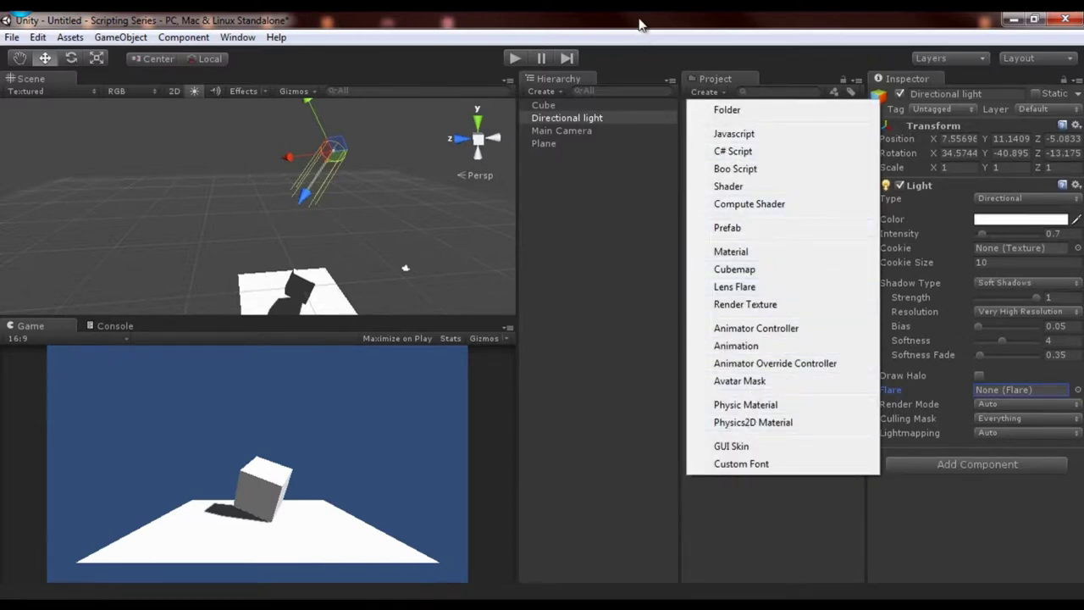
click(641, 49)
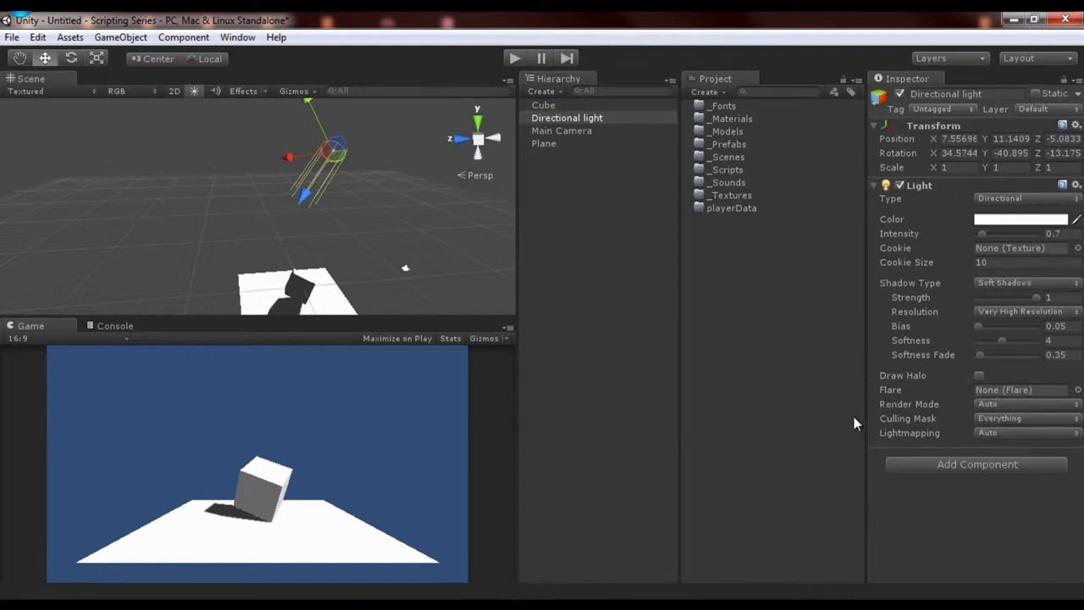
Step: Review the directional light's Render Mode options without changing them, and deselect the light
click(987, 406)
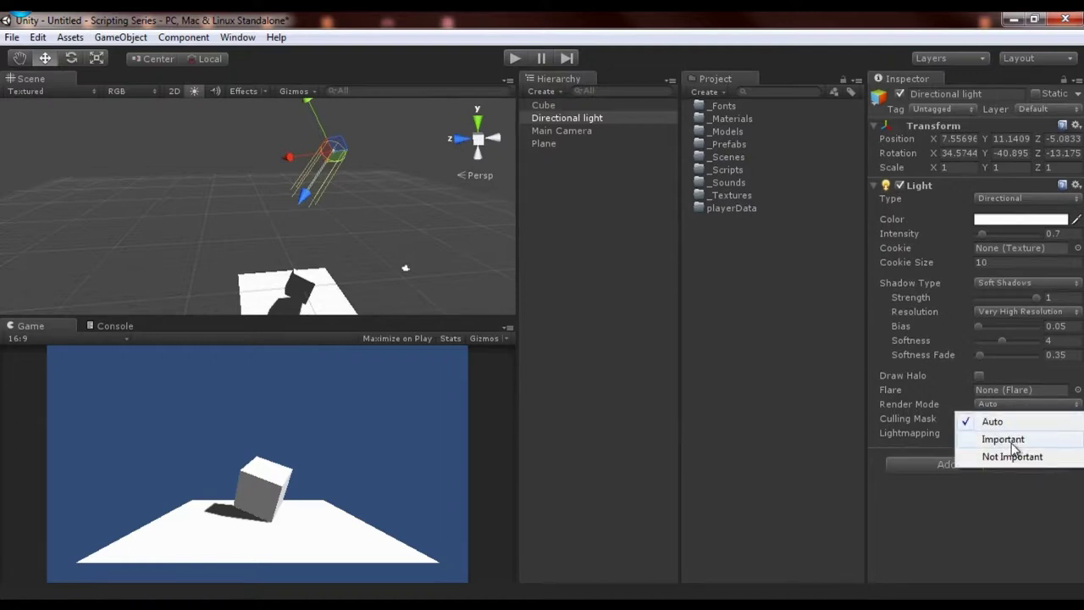
click(778, 360)
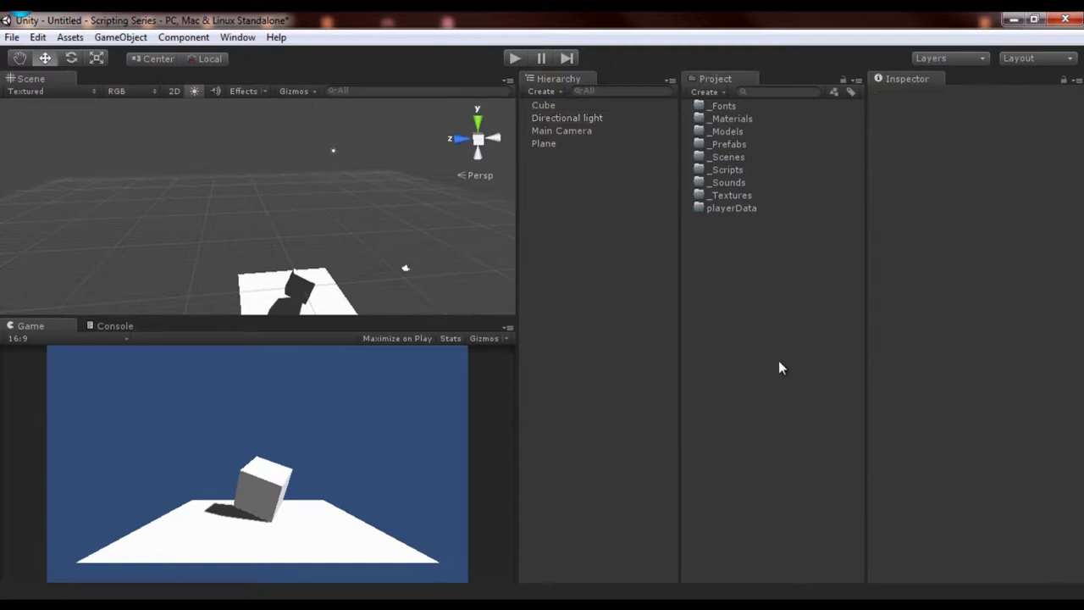
Step: Review the directional light's Culling Mask options without changing them
click(552, 119)
click(1036, 419)
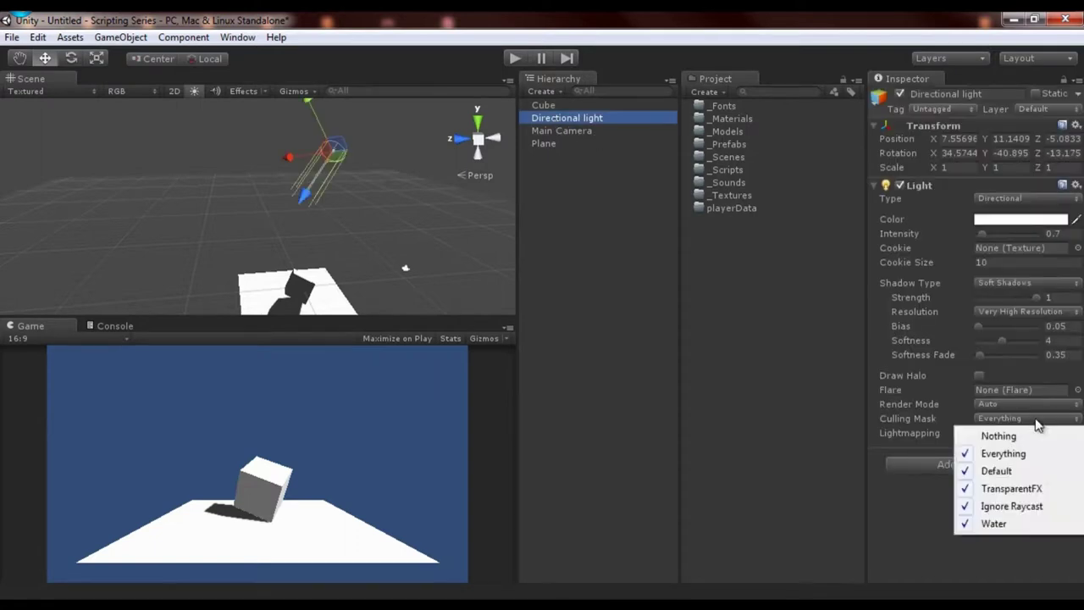
click(815, 368)
Step: Assign the cube to the Ignore Raycast layer
click(559, 104)
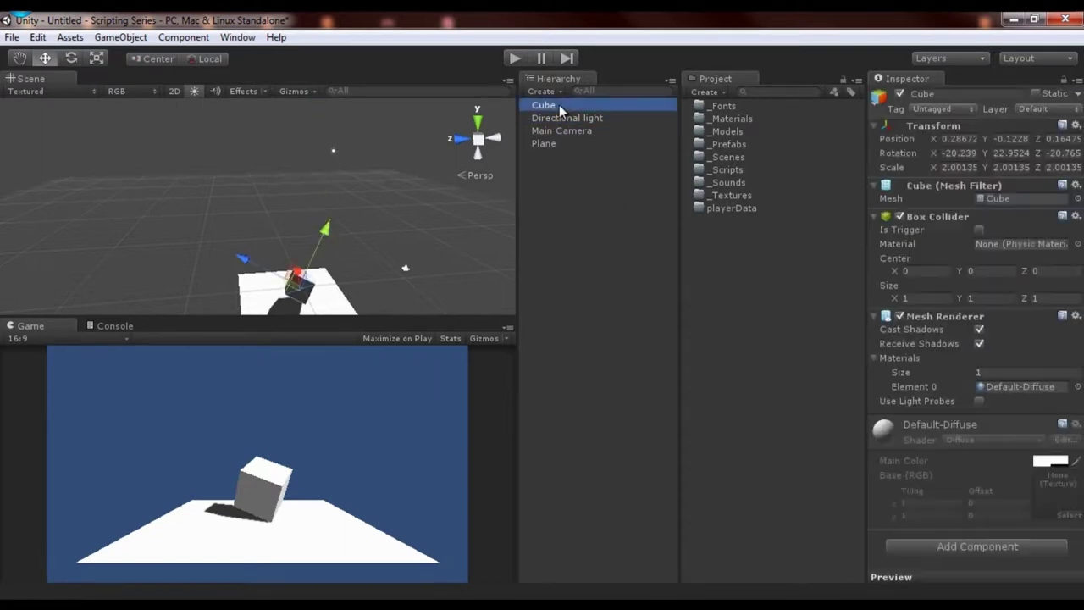
click(1046, 111)
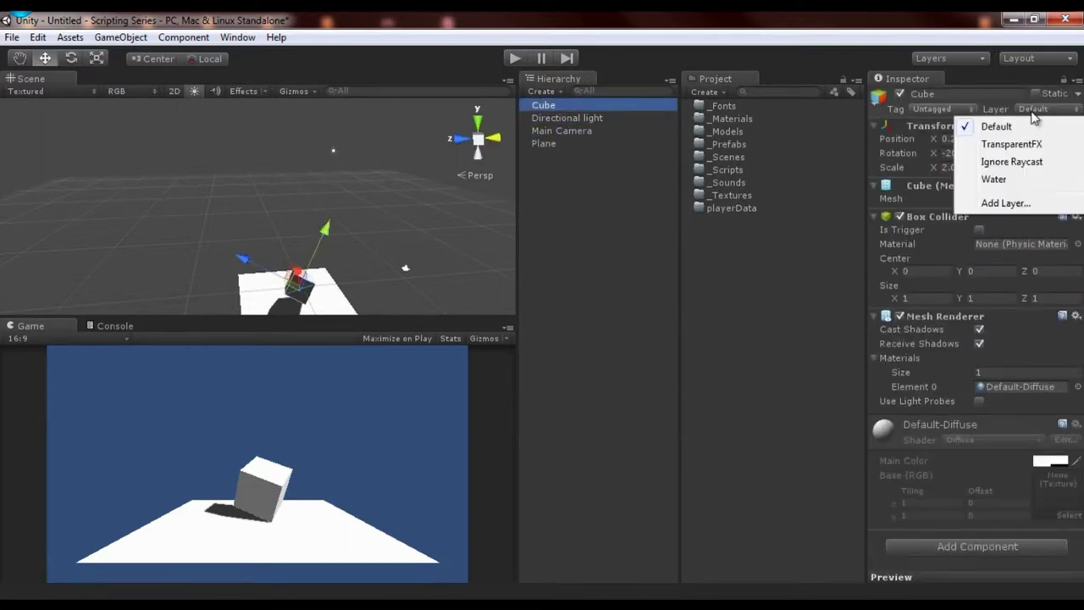
click(1011, 162)
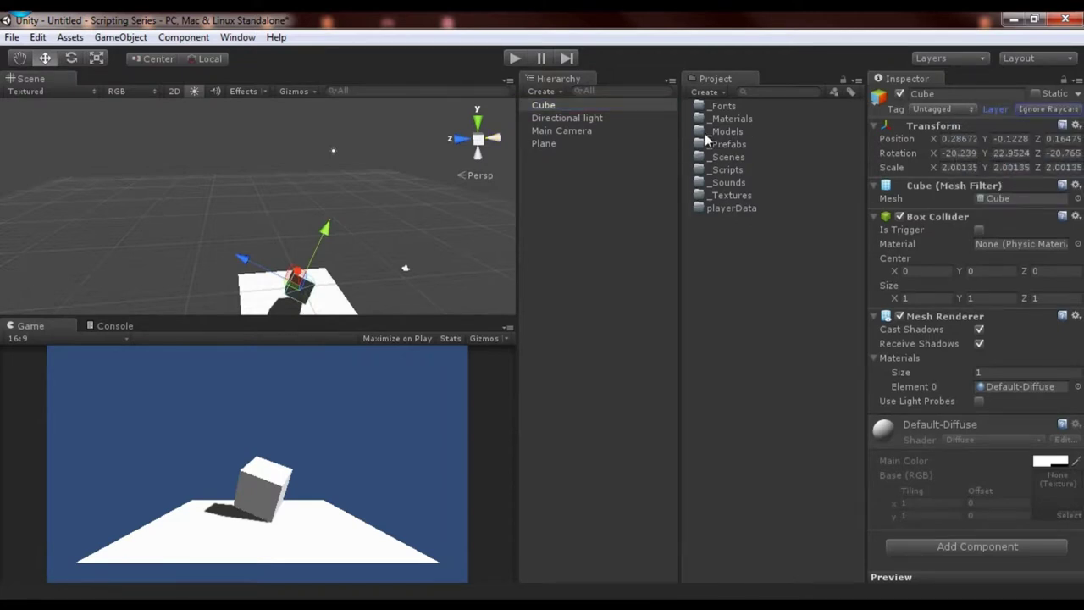
Step: Exclude the Ignore Raycast layer from the directional light's culling mask and inspect the cube's lighting up close
click(580, 120)
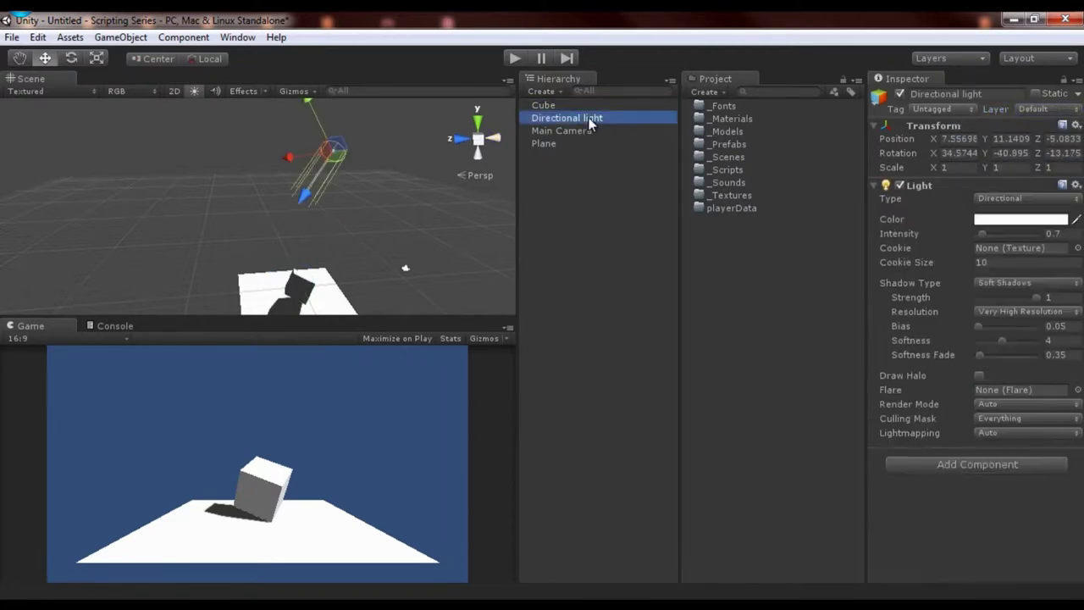
click(1026, 423)
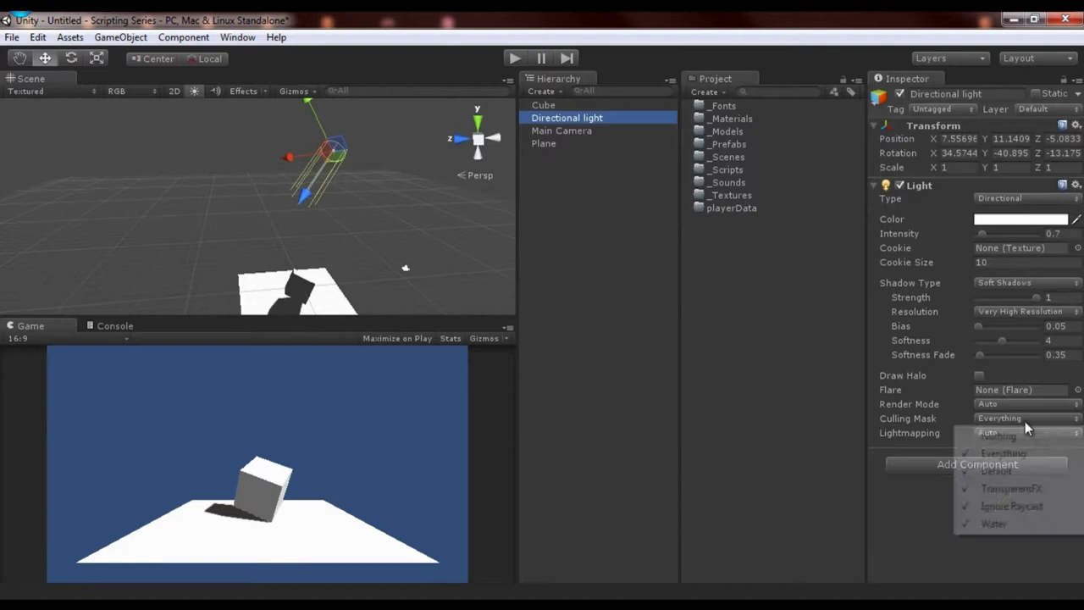
click(1006, 507)
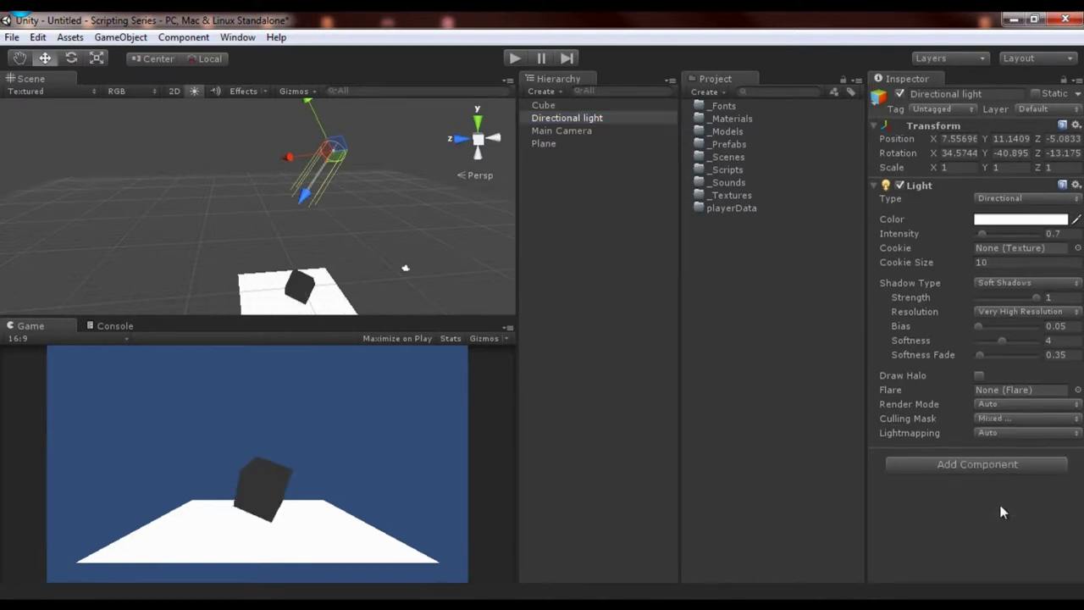
click(303, 292)
key(f)
alt+drag(330, 232, 402, 203)
Step: Set the directional light's culling mask to Nothing, and switch it to the Default layer only
click(579, 118)
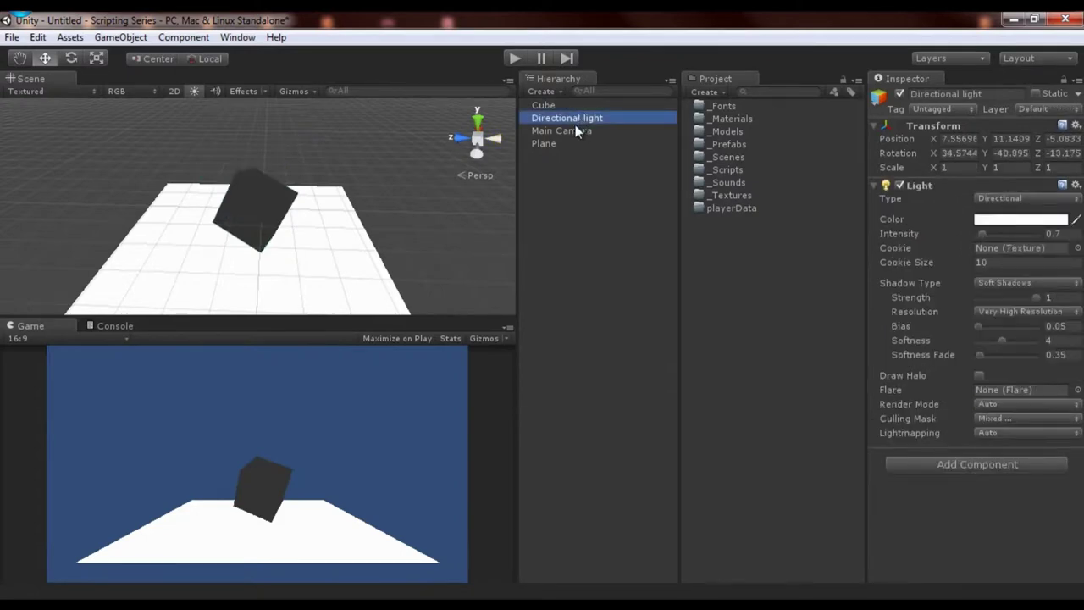
click(1008, 419)
click(996, 437)
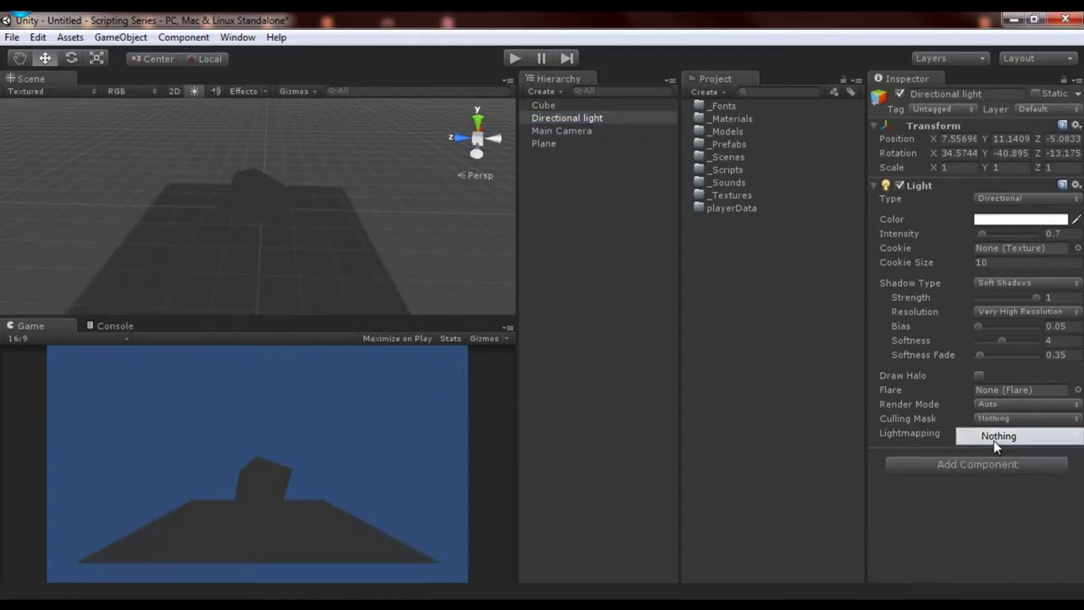
click(991, 420)
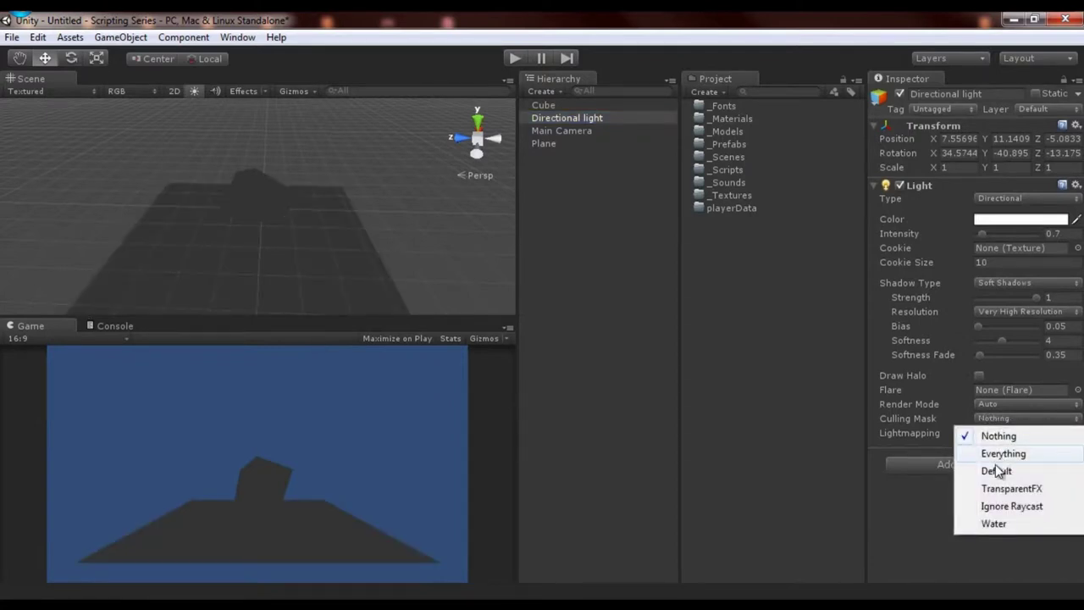
click(997, 471)
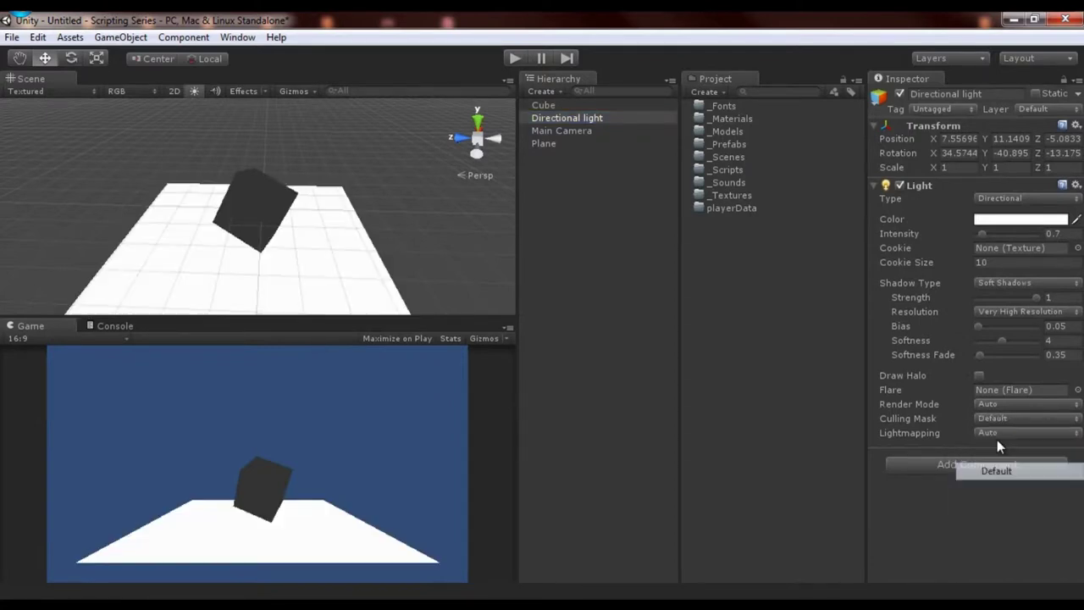
Step: Check the plane's layer and set the directional light's culling mask back to Everything
click(359, 284)
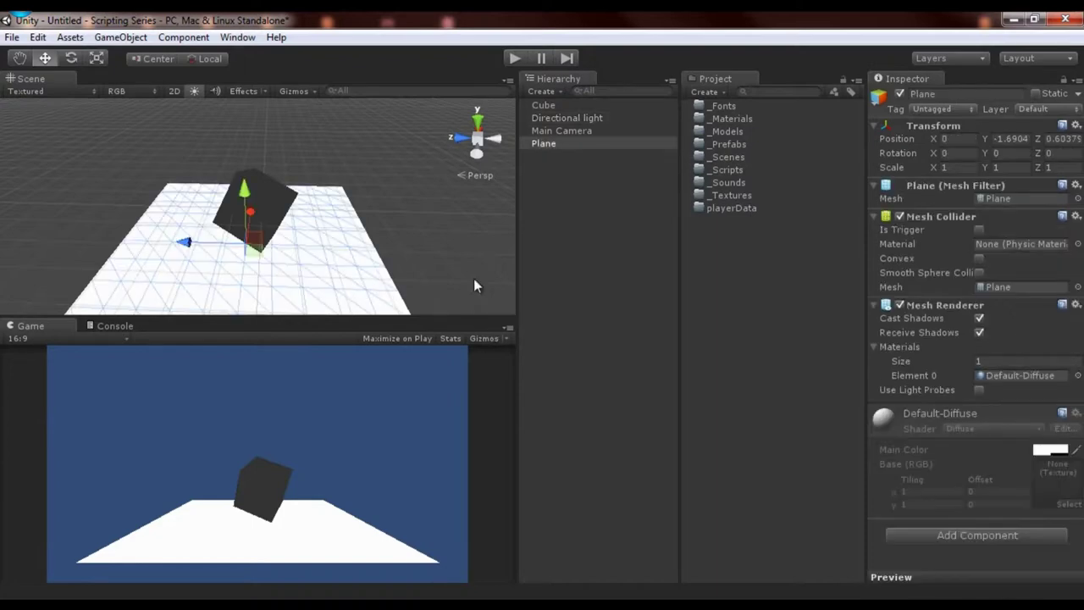
click(554, 117)
click(1016, 421)
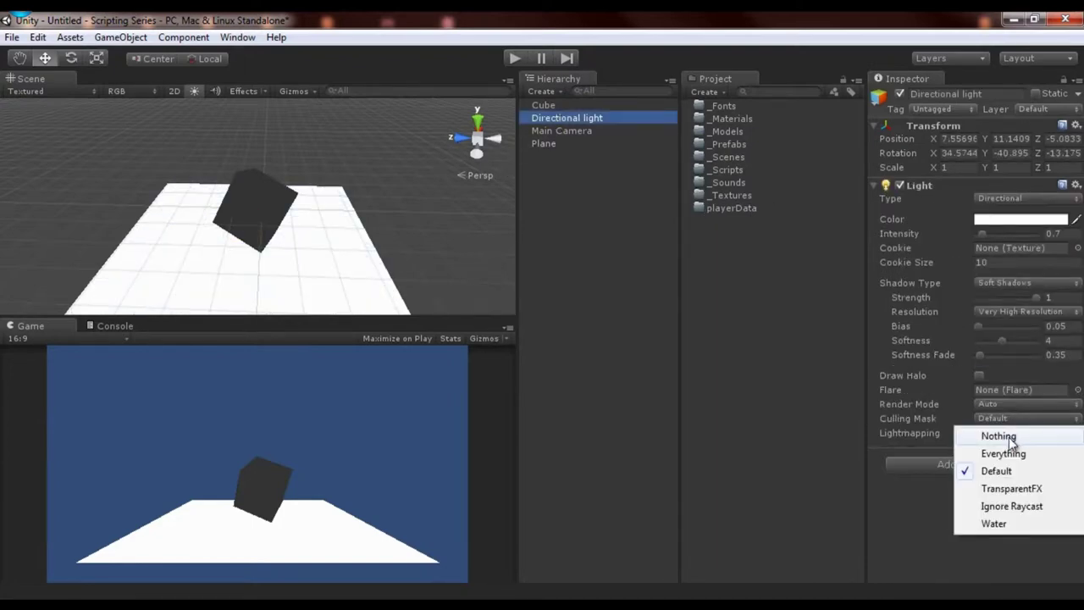
click(1006, 455)
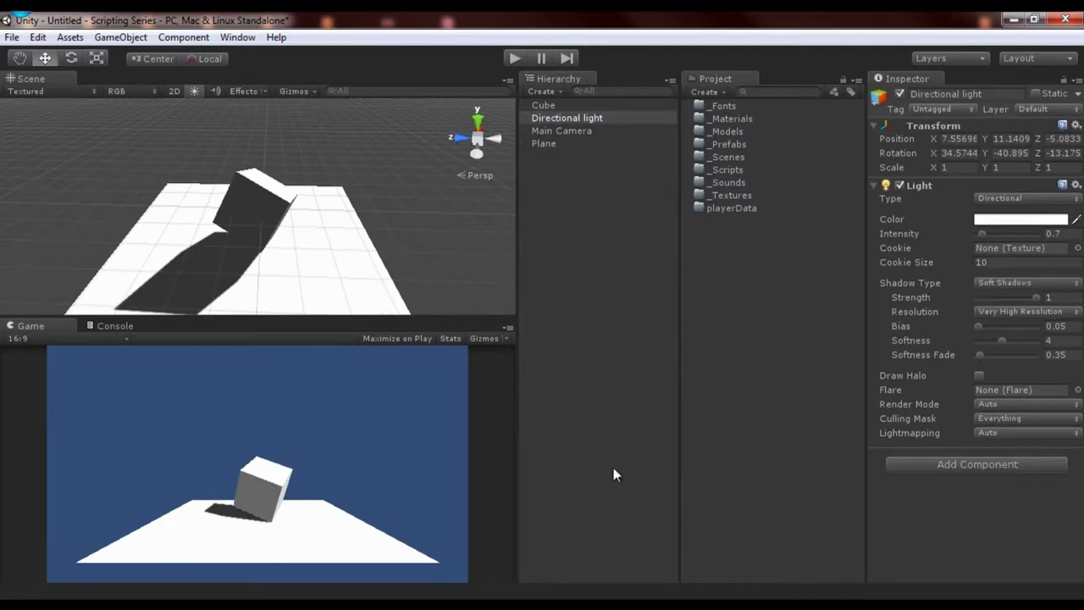
Step: Assign the cube back to the Default layer and deselect it
click(292, 229)
click(293, 203)
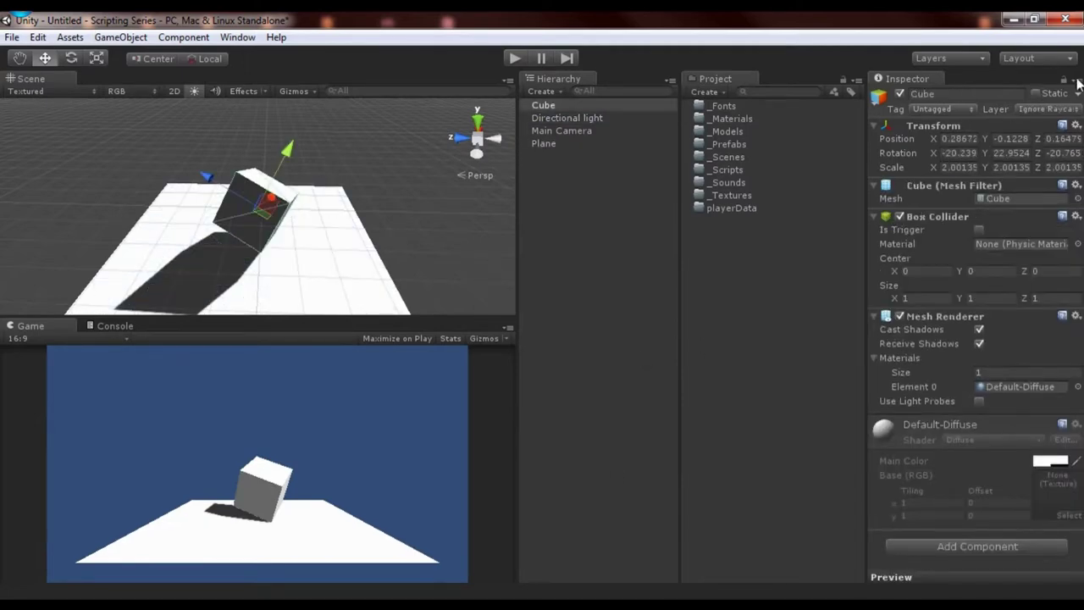
click(1060, 112)
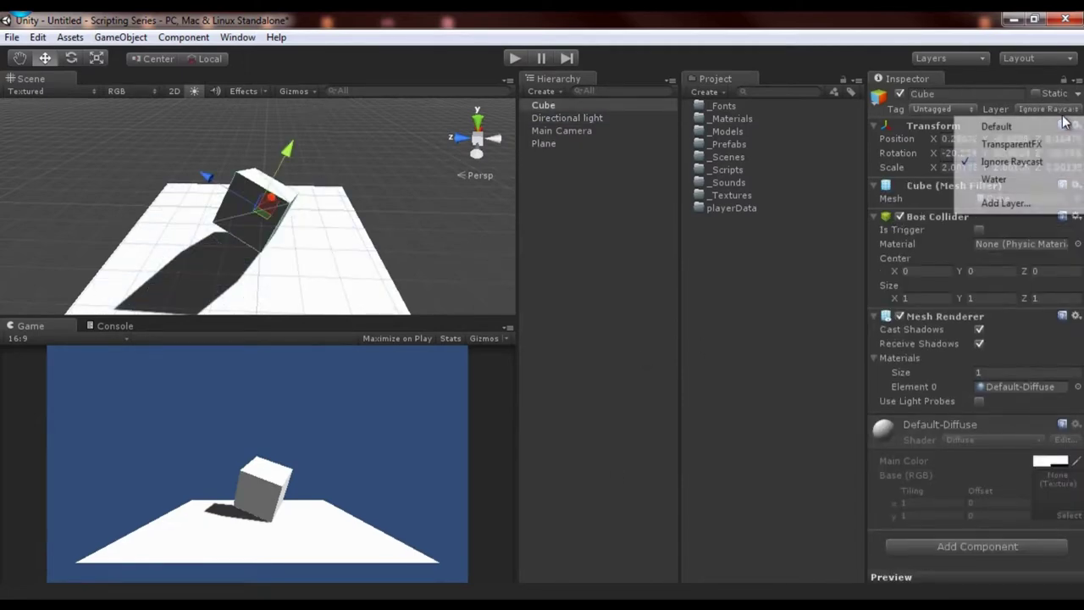
click(1012, 126)
click(585, 190)
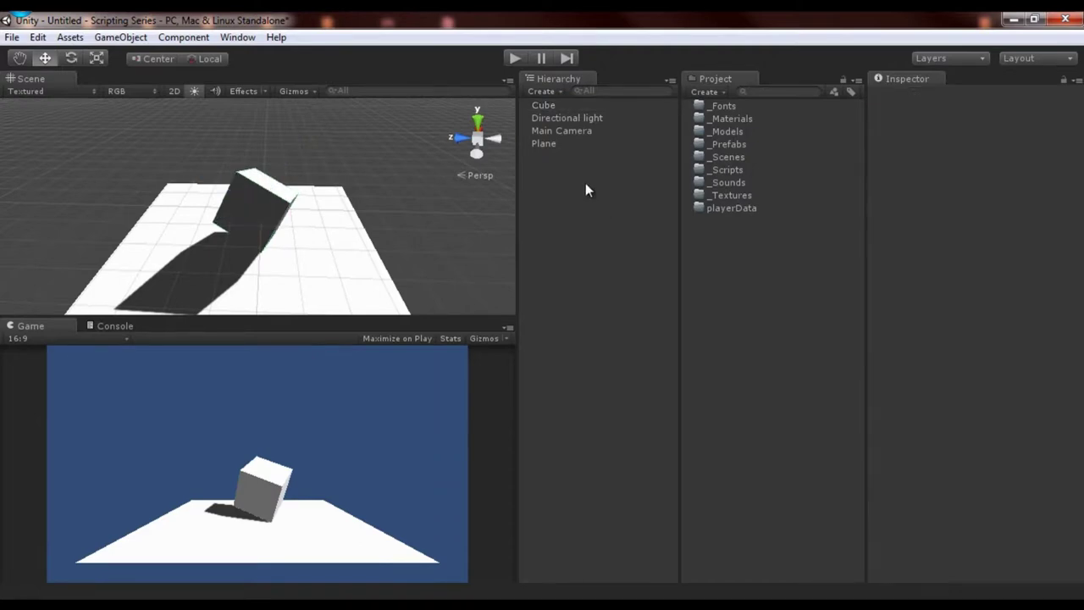
Step: Review the directional light's Lightmapping options without changing them, and view the light together with the plane
click(559, 119)
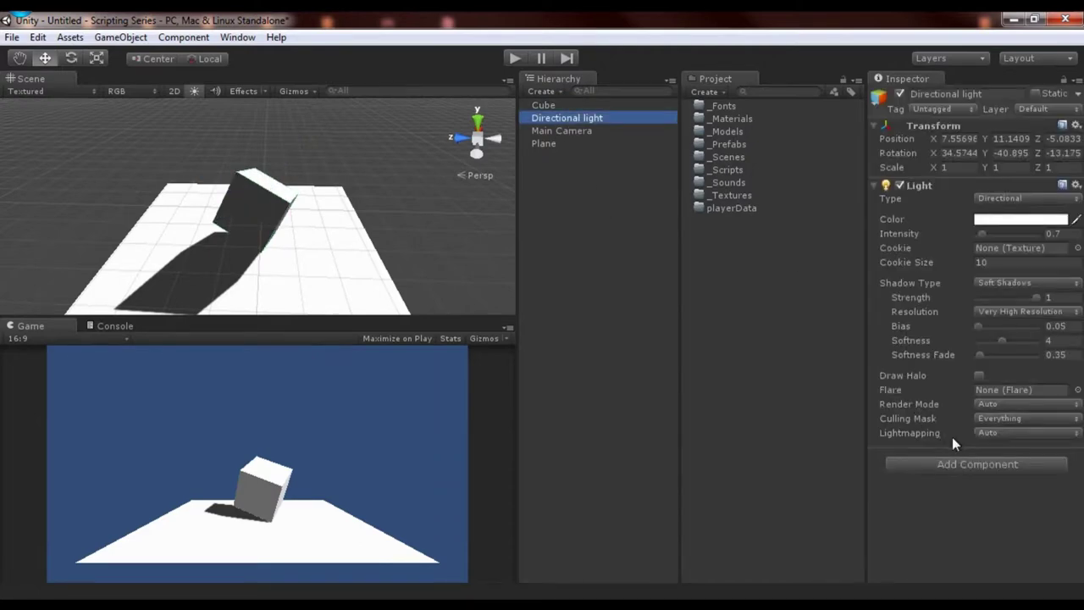
click(988, 433)
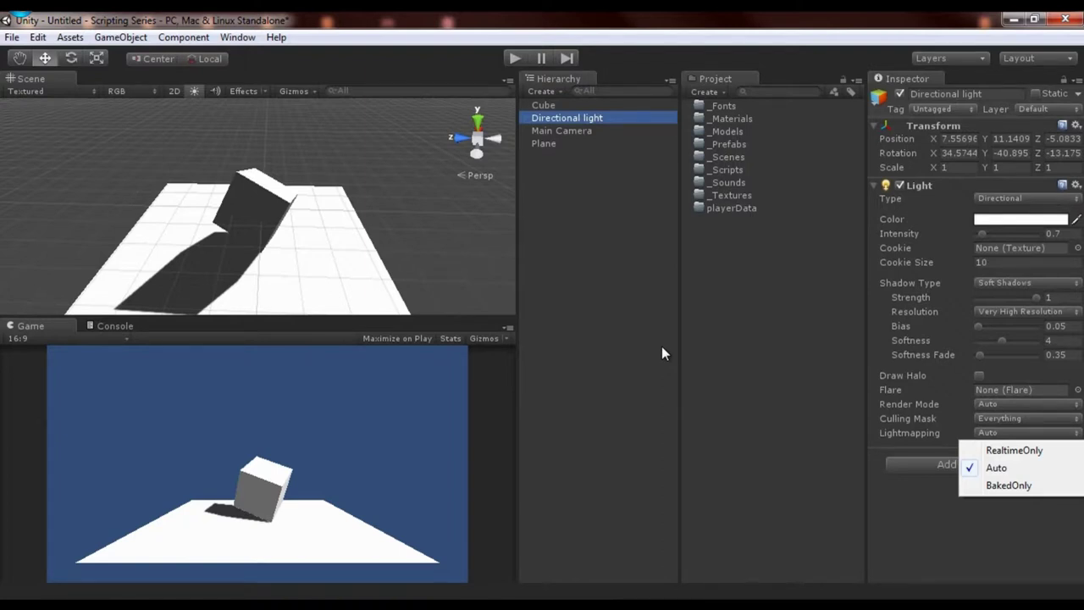
click(632, 268)
click(568, 117)
alt+drag(368, 168, 511, 179)
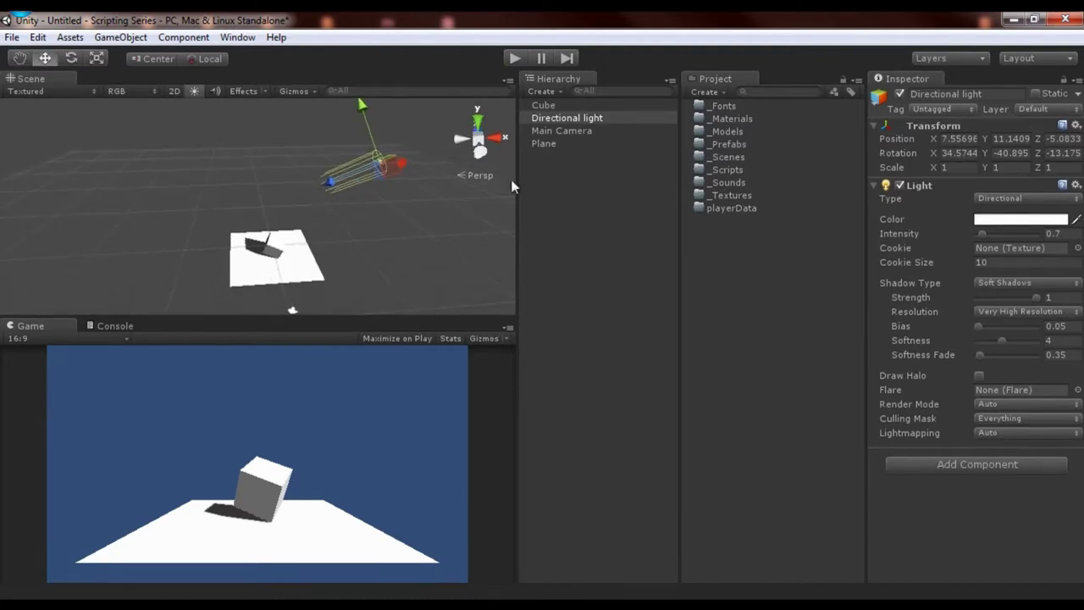
Step: Try the BakedOnly and RealtimeOnly lightmapping modes on the directional light, and return it to Auto
click(986, 433)
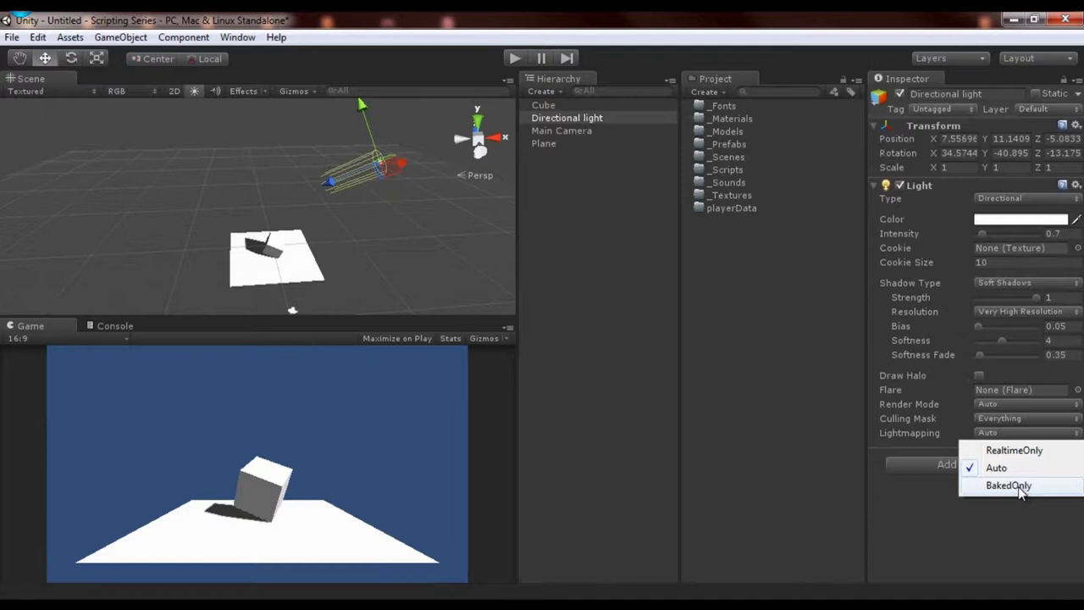
click(1019, 492)
click(1011, 432)
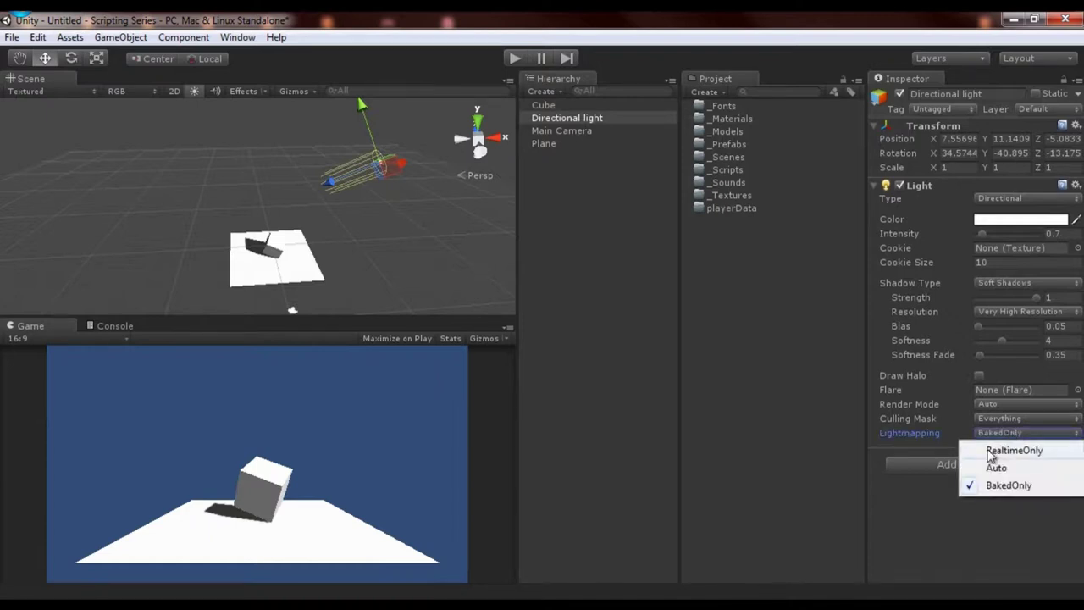
click(1005, 446)
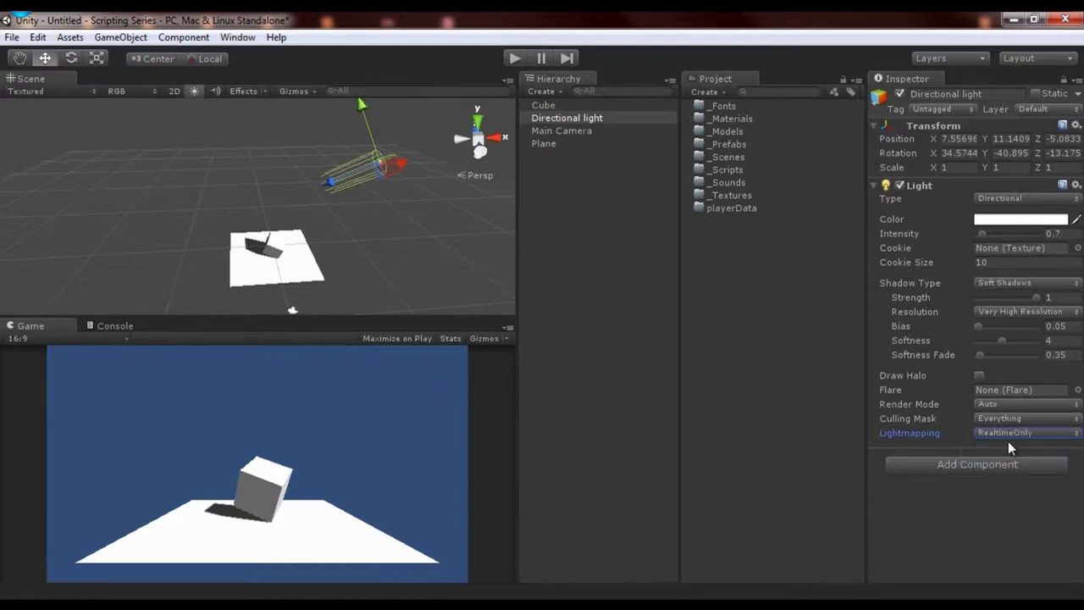
click(1009, 434)
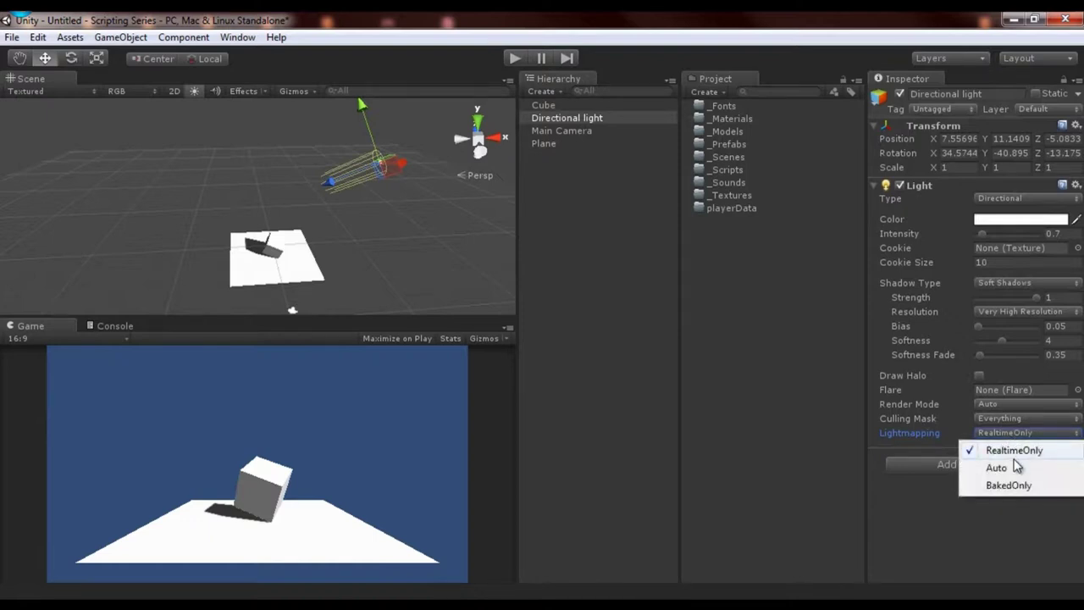
click(1016, 469)
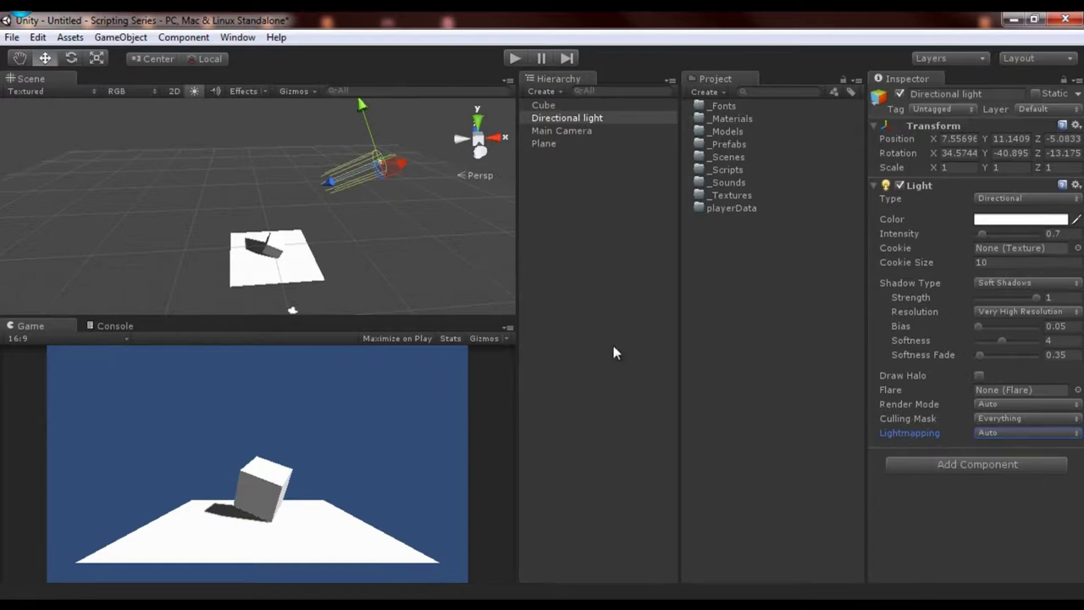
Step: Add a point light to the scene and delete the directional light
click(575, 159)
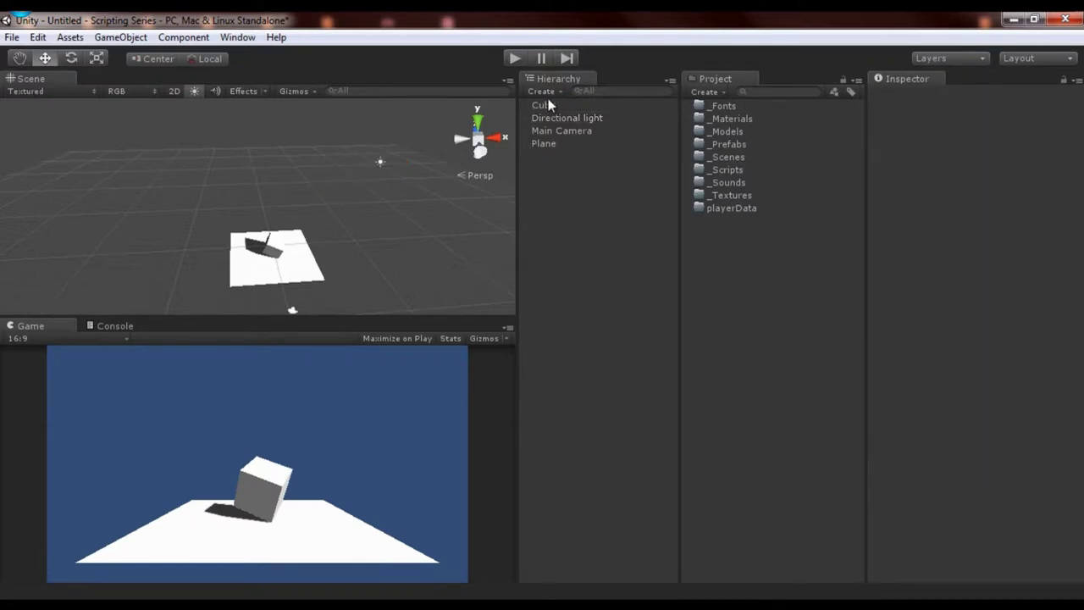
click(569, 119)
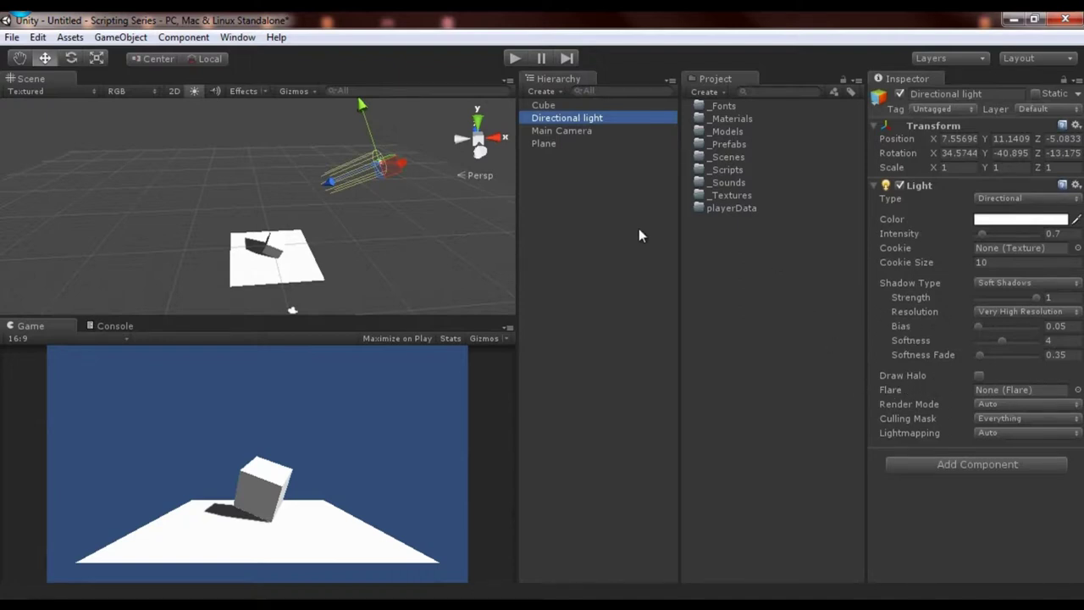
click(553, 92)
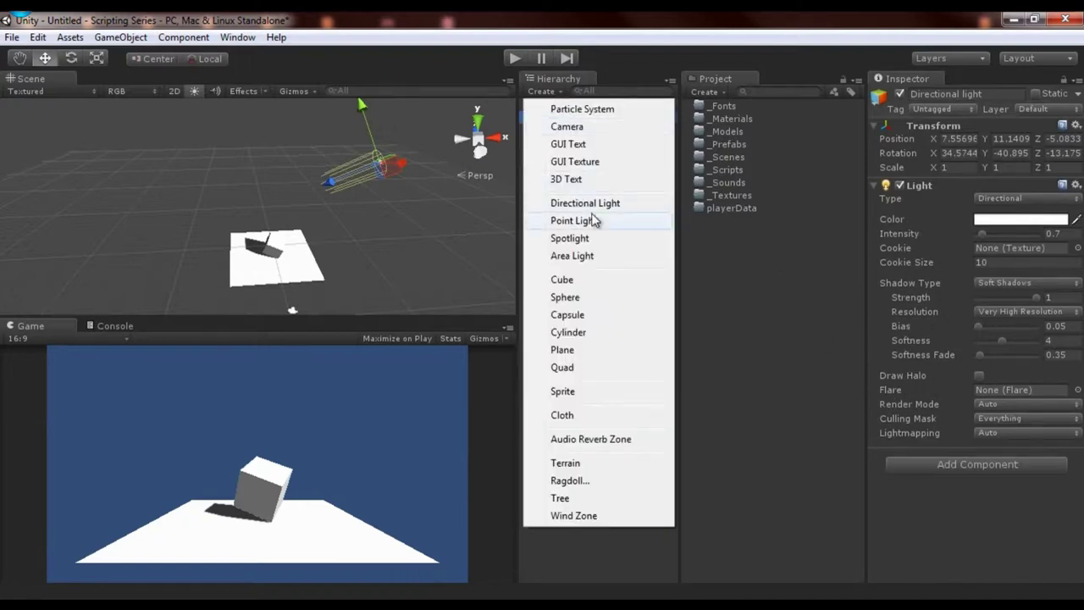
click(593, 222)
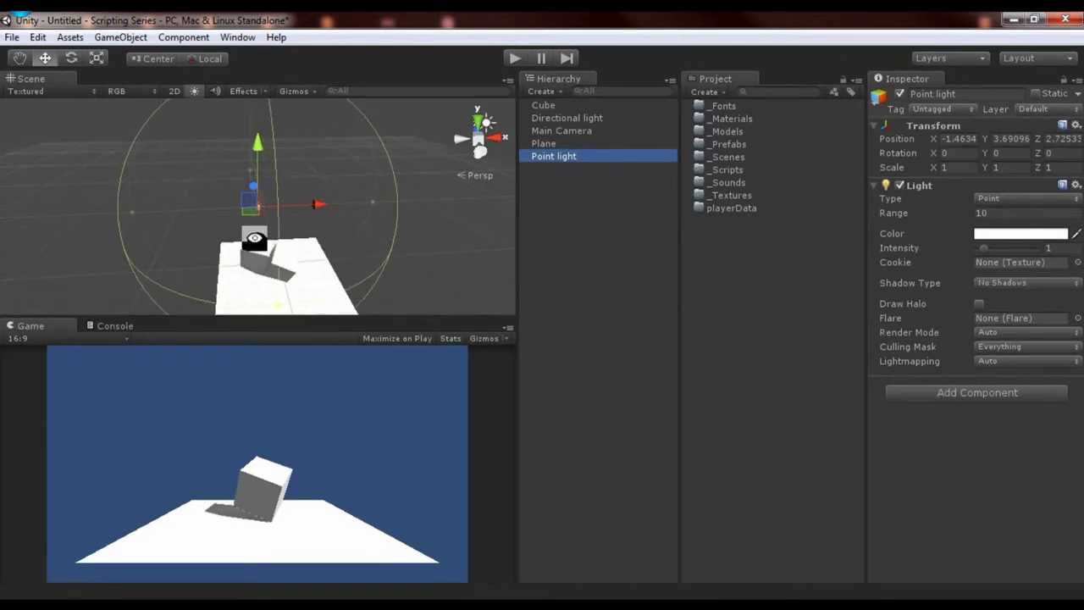
alt+drag(254, 212, 288, 208)
click(582, 119)
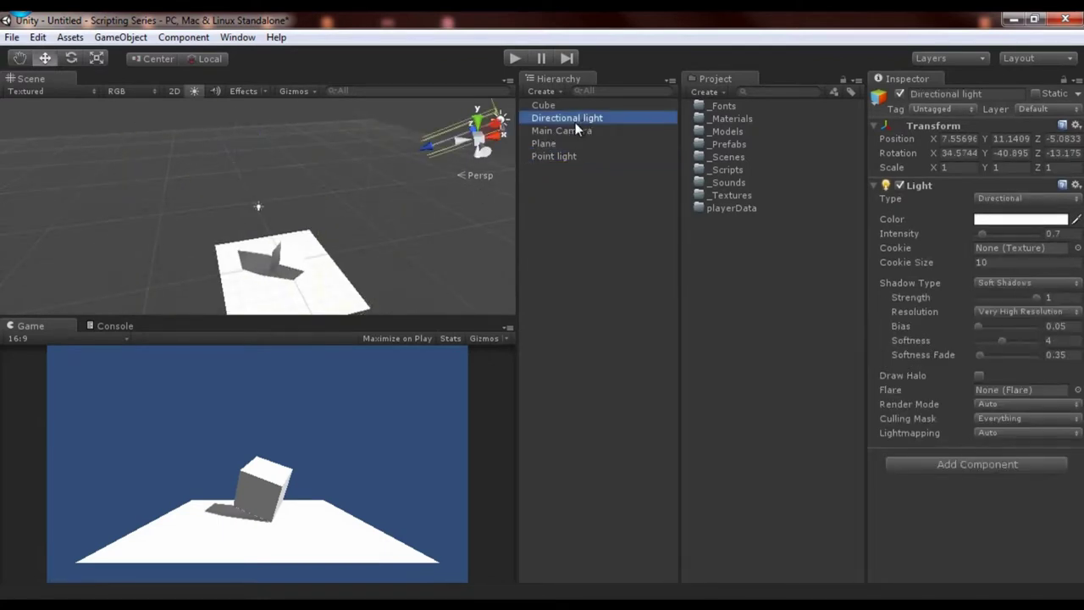
key(Delete)
Step: Move the point light horizontally over the plane to about X -0.34, Z -3.12
click(555, 143)
double_click(555, 142)
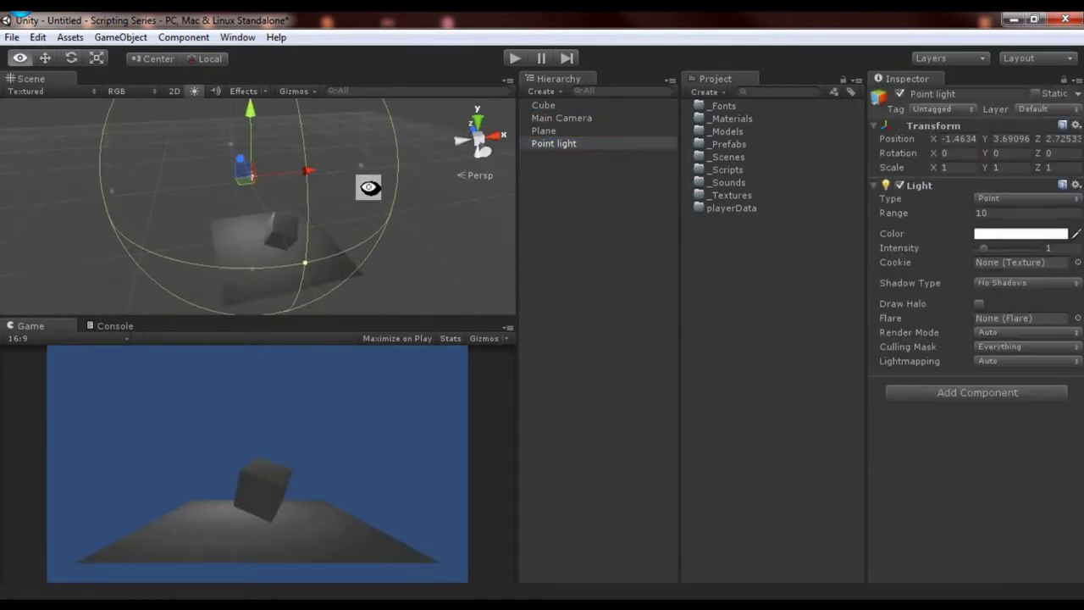
alt+drag(372, 241, 306, 222)
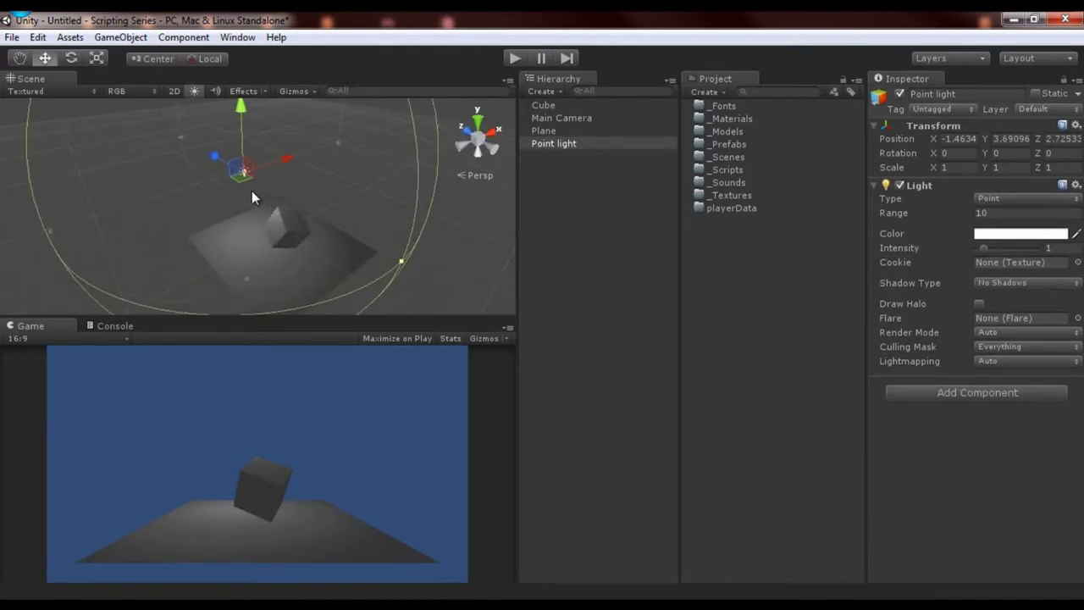
drag(243, 180, 323, 248)
Step: Lower the point light close to the plane and shift it beside the cube, to about X 1.15, Y 1, Z -3.23
alt+drag(314, 237, 334, 172)
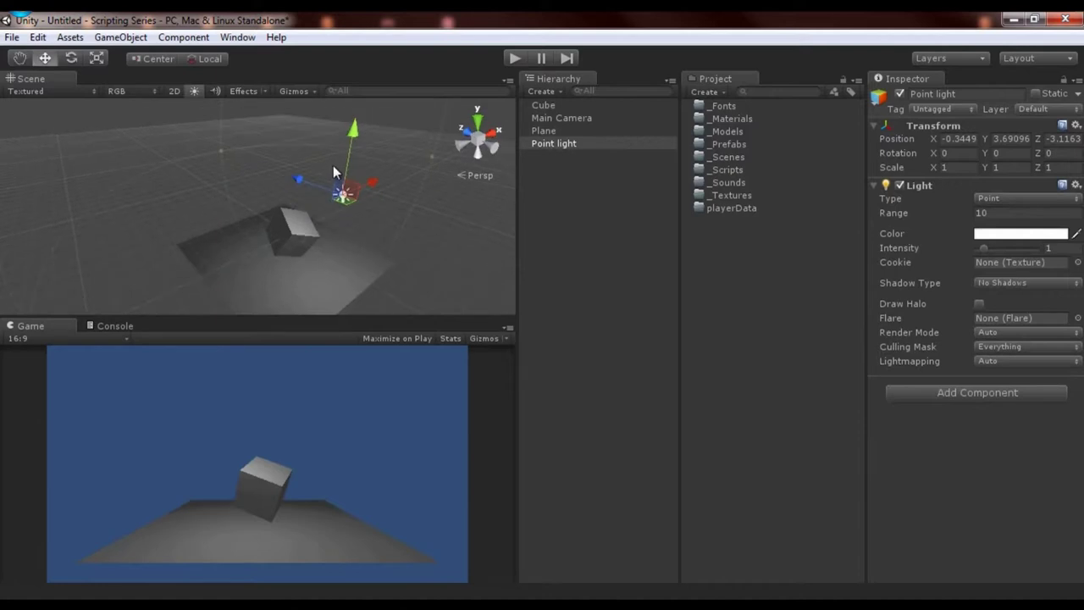
drag(352, 135, 291, 249)
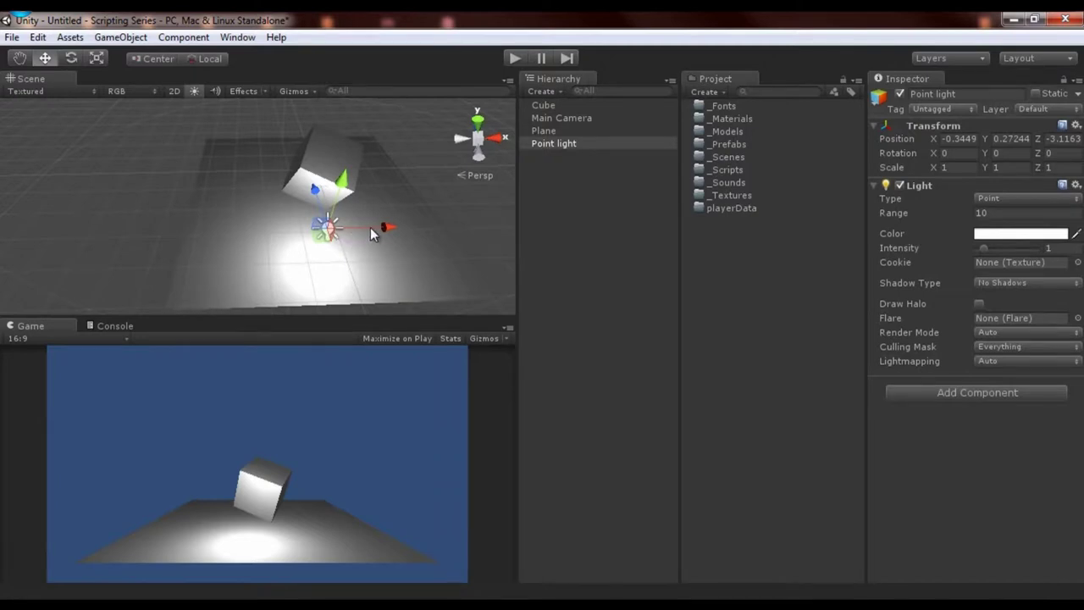
drag(392, 230, 410, 179)
drag(342, 188, 399, 227)
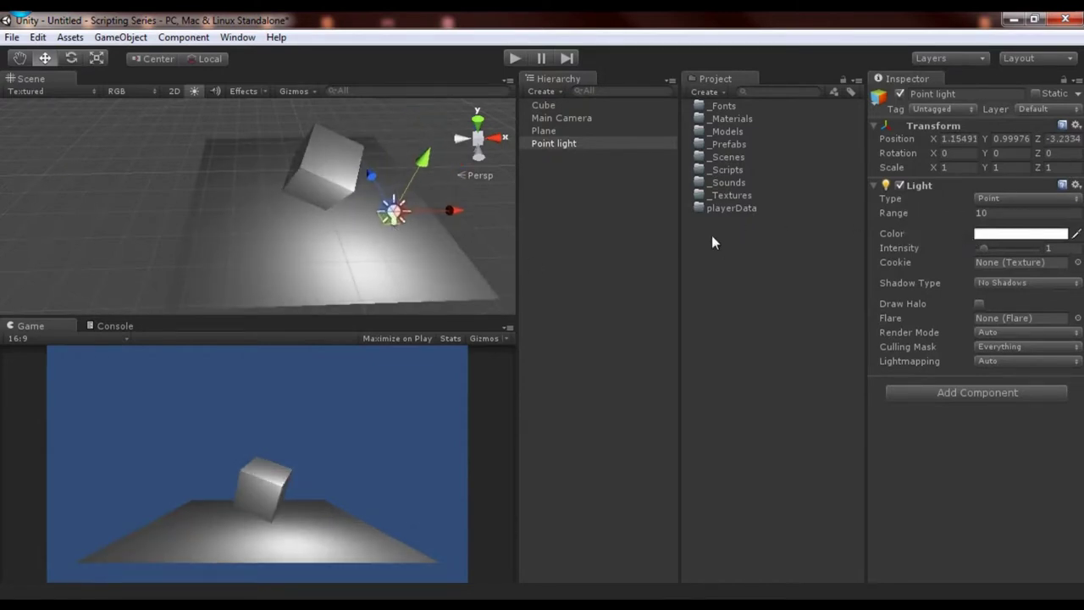
Step: Shift the point light in front of the cube to about X -0.06, Z -3.47, and set its range to 9.39
drag(394, 223, 348, 230)
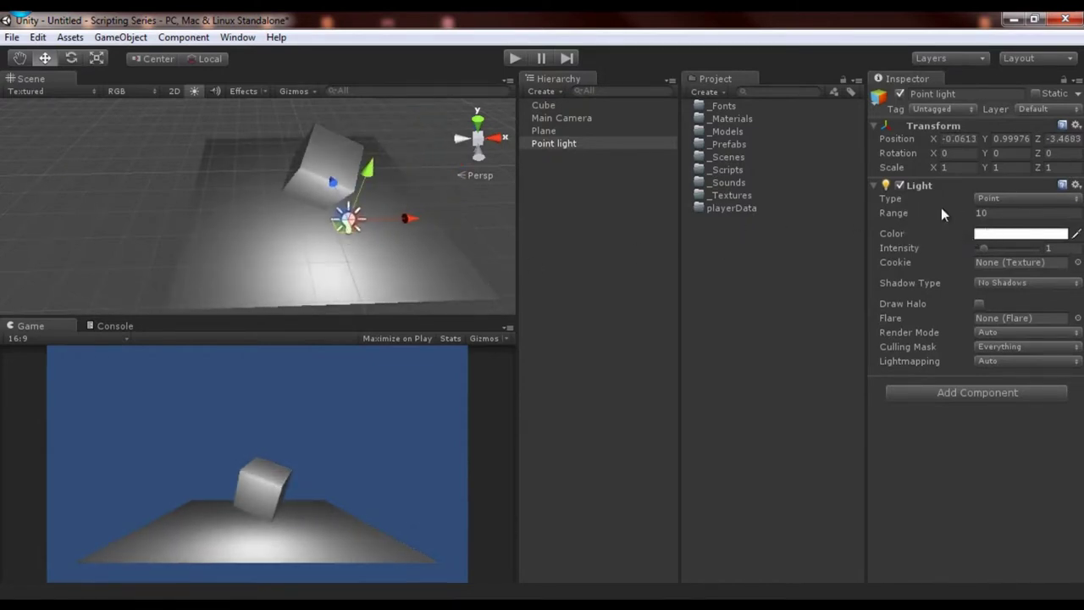
mouse_move(911, 222)
mouse_down()
mouse_move(803, 218)
mouse_move(943, 187)
mouse_move(843, 197)
mouse_move(975, 192)
mouse_move(891, 212)
mouse_up()
Step: Tint the point light a pale orange, at about H 31, S 82, V 253
click(1008, 234)
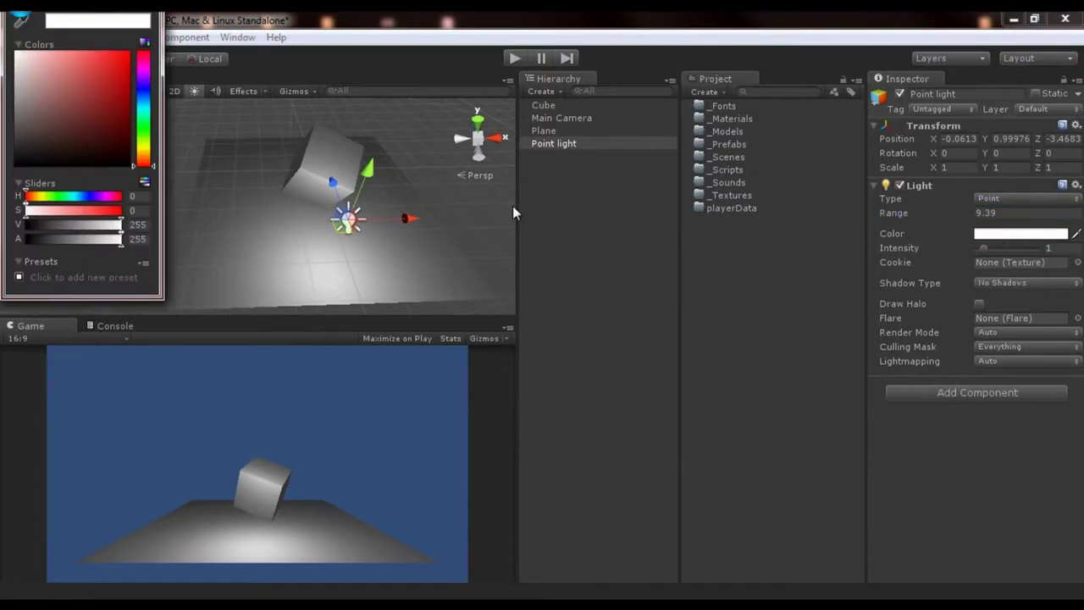
drag(144, 146, 144, 156)
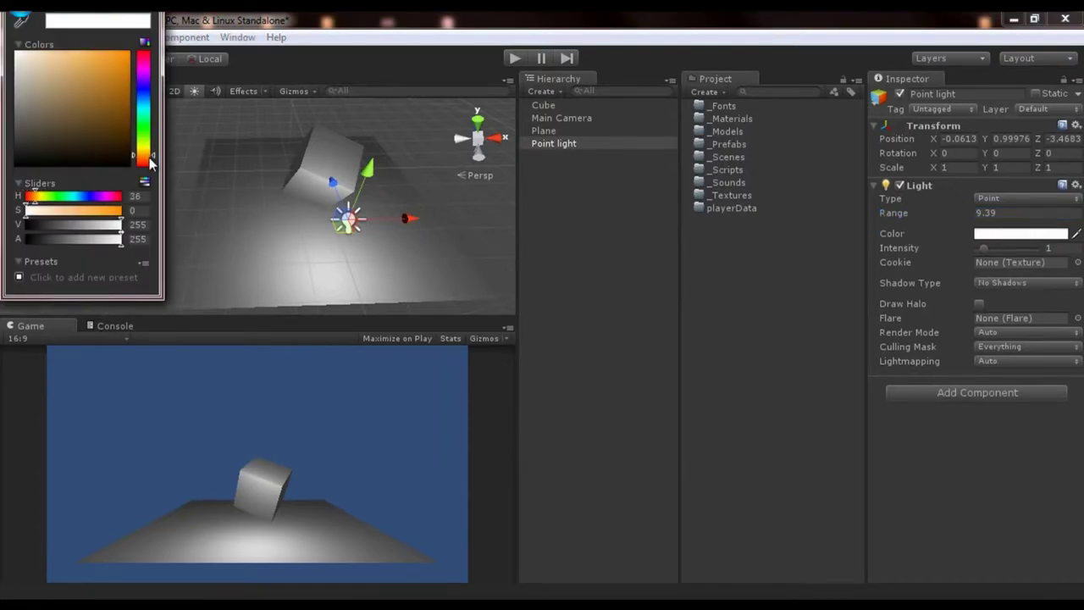
drag(88, 110, 52, 53)
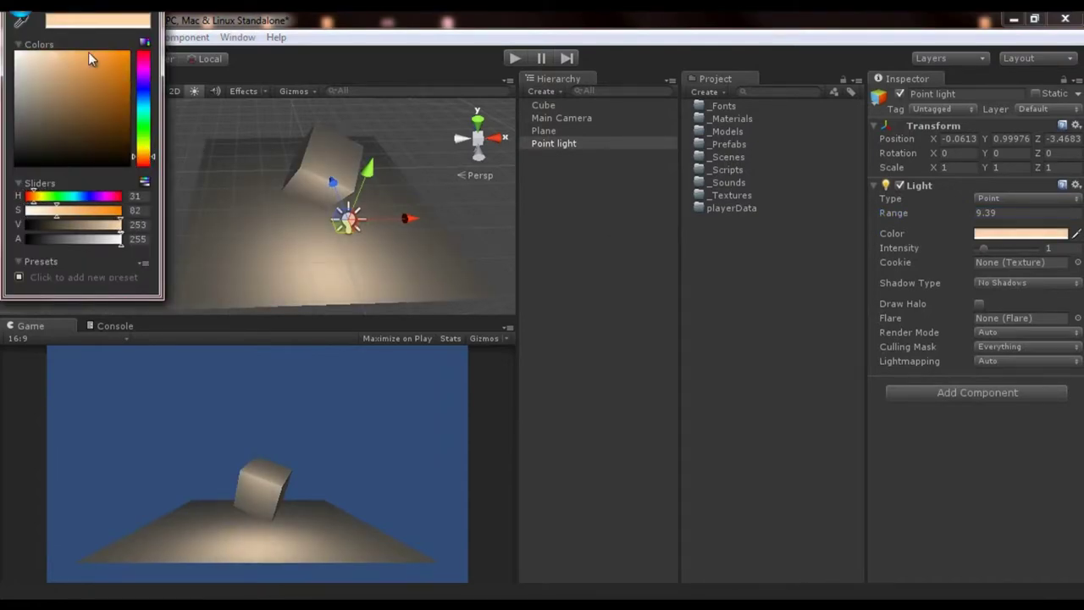
click(455, 42)
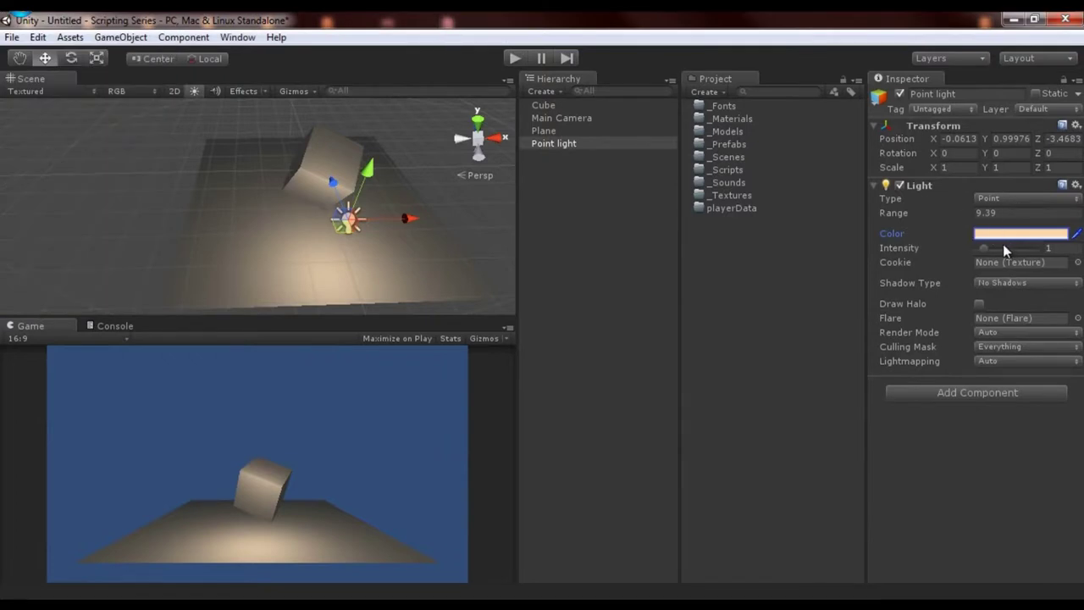
Step: Set the point light's intensity to 0.7 and its shadow type to Hard Shadows
mouse_move(985, 250)
mouse_down()
mouse_move(1006, 246)
mouse_move(969, 237)
mouse_move(983, 237)
mouse_up()
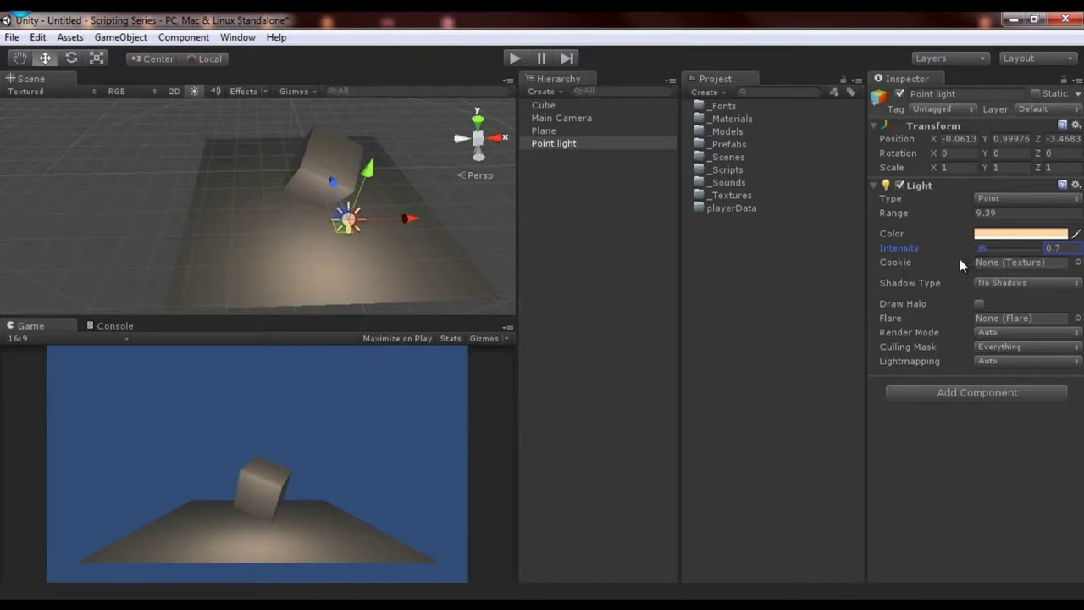
click(1004, 287)
click(1024, 318)
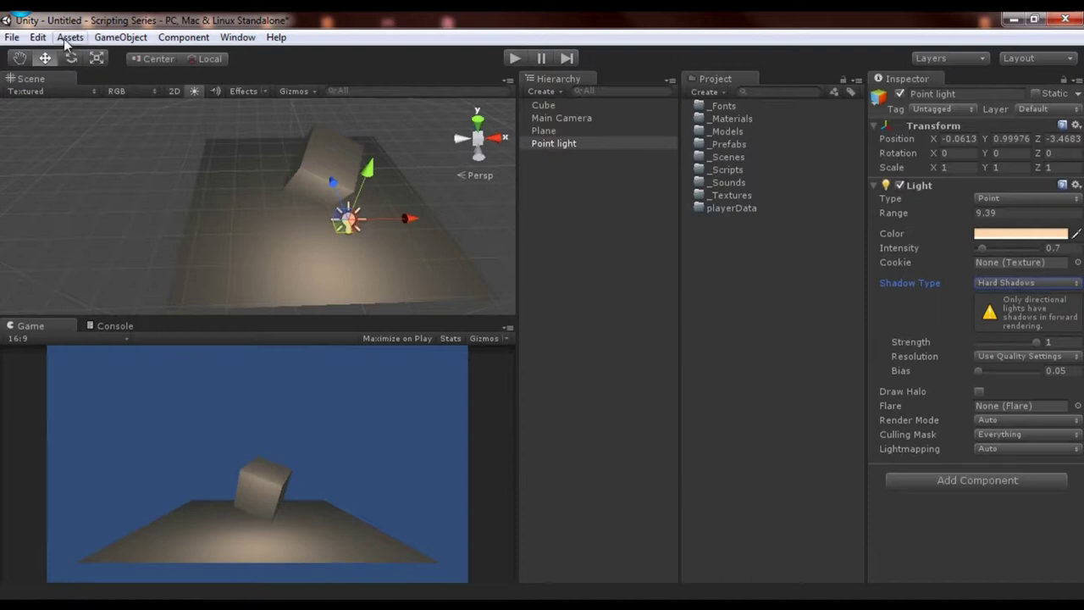
Step: Change the rendering path in the project's Player settings for PC, Mac & Linux Standalone to Deferred Lighting
click(21, 39)
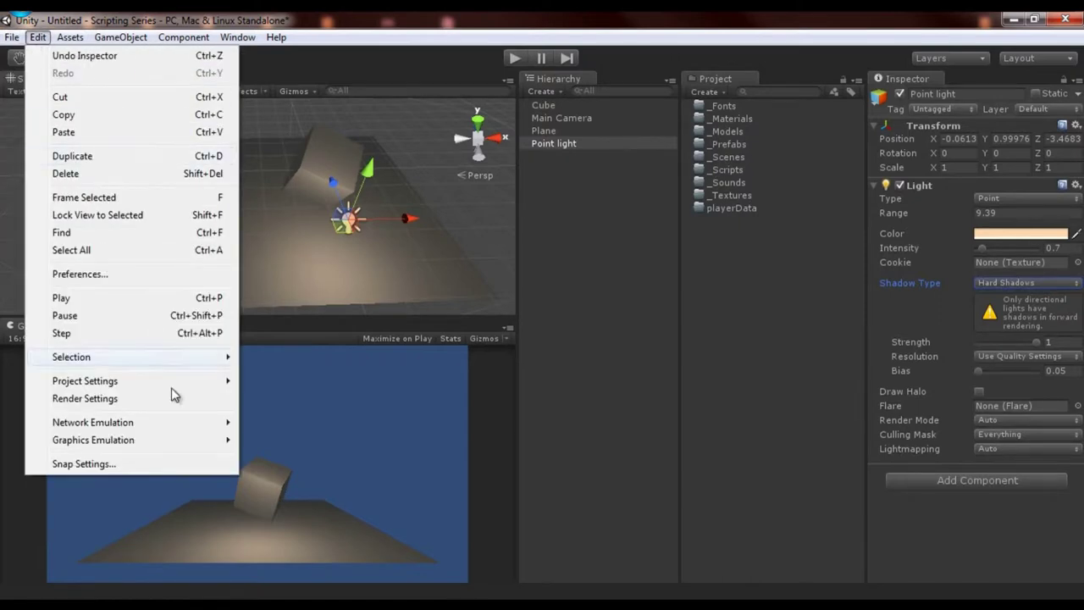
mouse_move(164, 383)
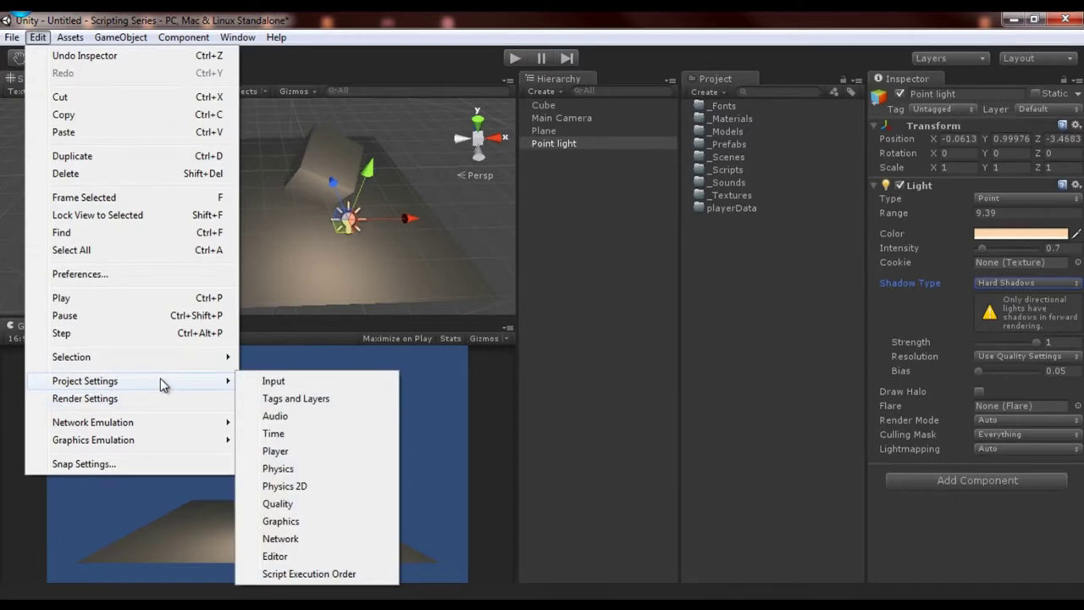
click(310, 457)
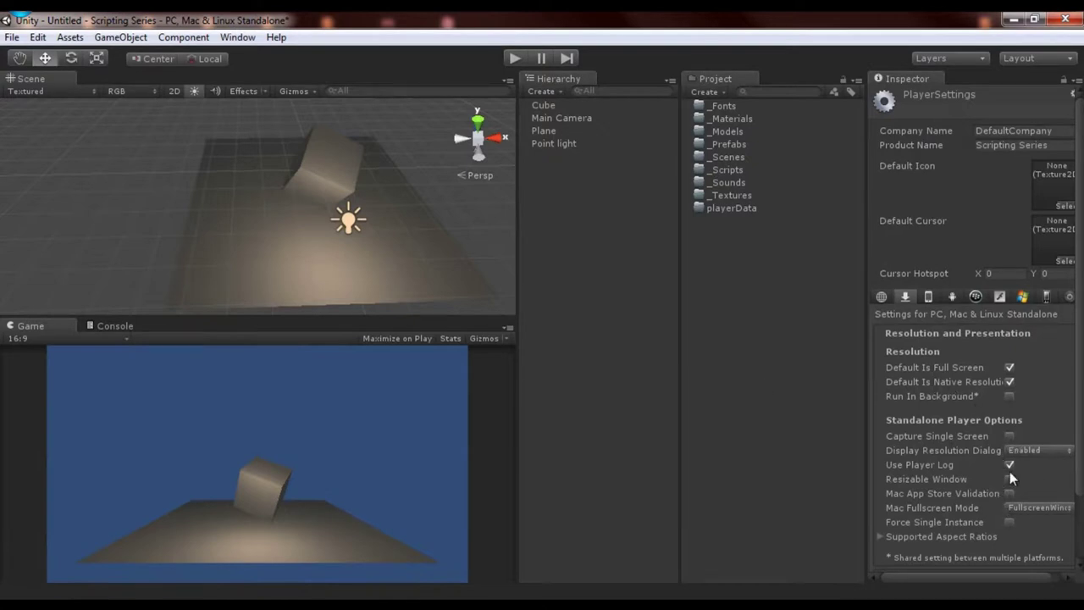
scroll(1049, 449, down, 3)
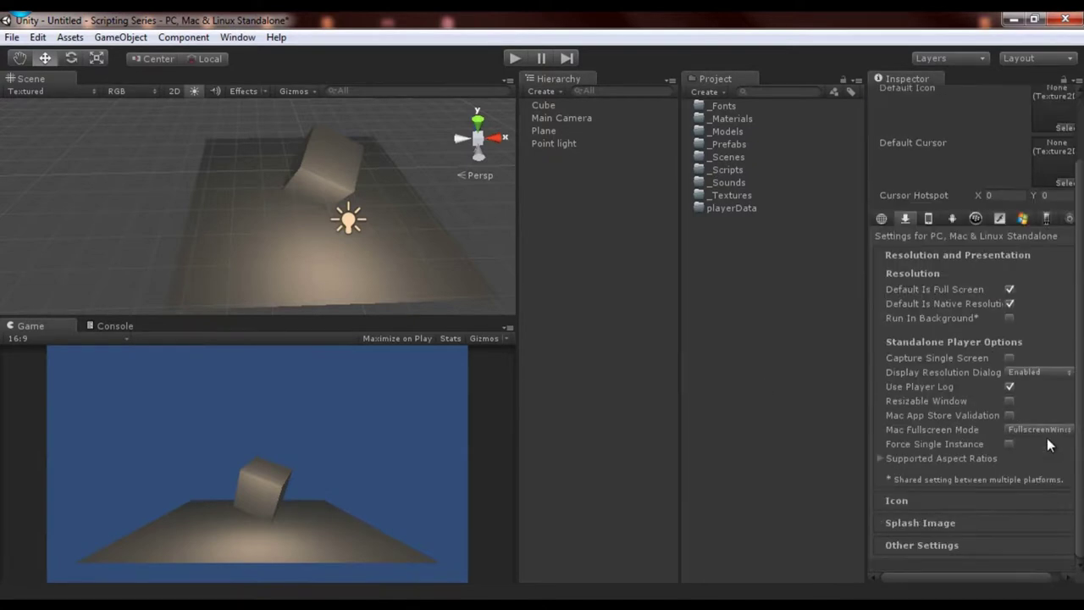
click(919, 545)
scroll(1000, 437, down, 1)
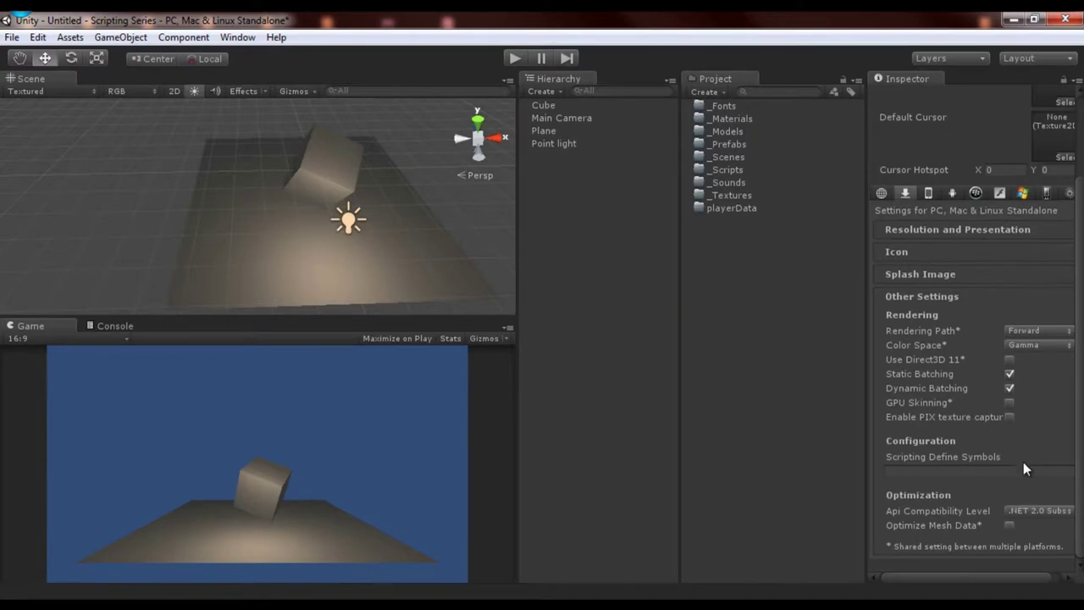
click(1021, 332)
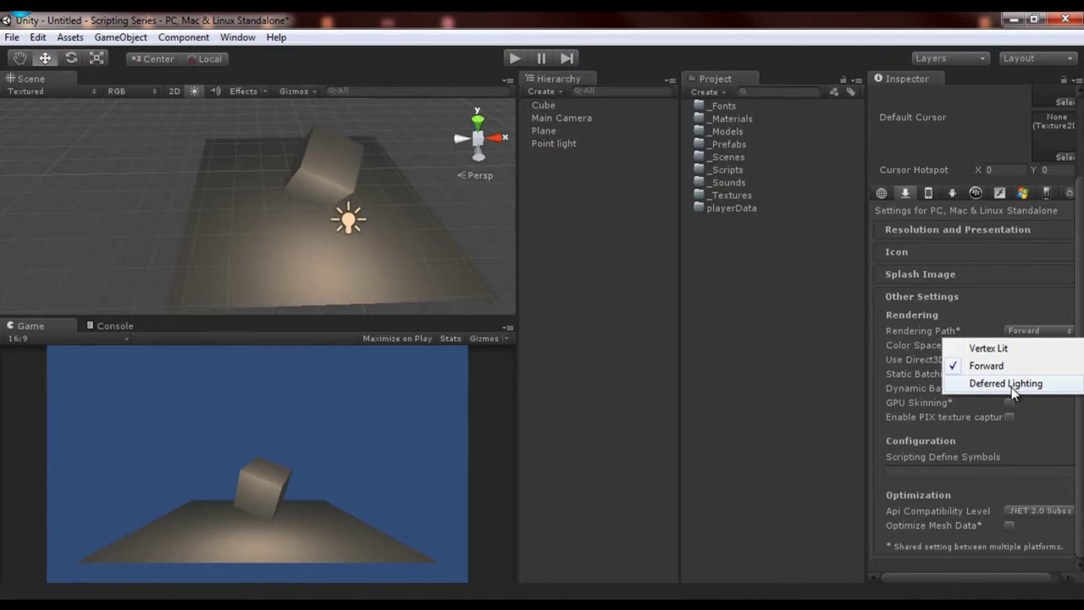
click(1011, 387)
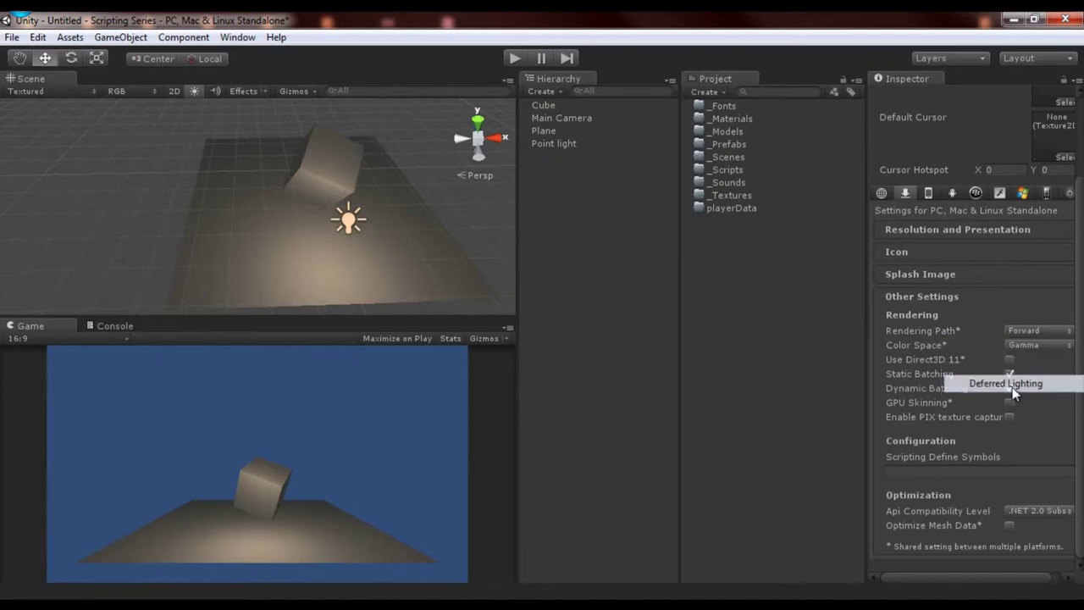
Step: Move the point light to about X 0.68, Z -3.37, and set its shadow type to Soft Shadows
click(561, 172)
click(562, 143)
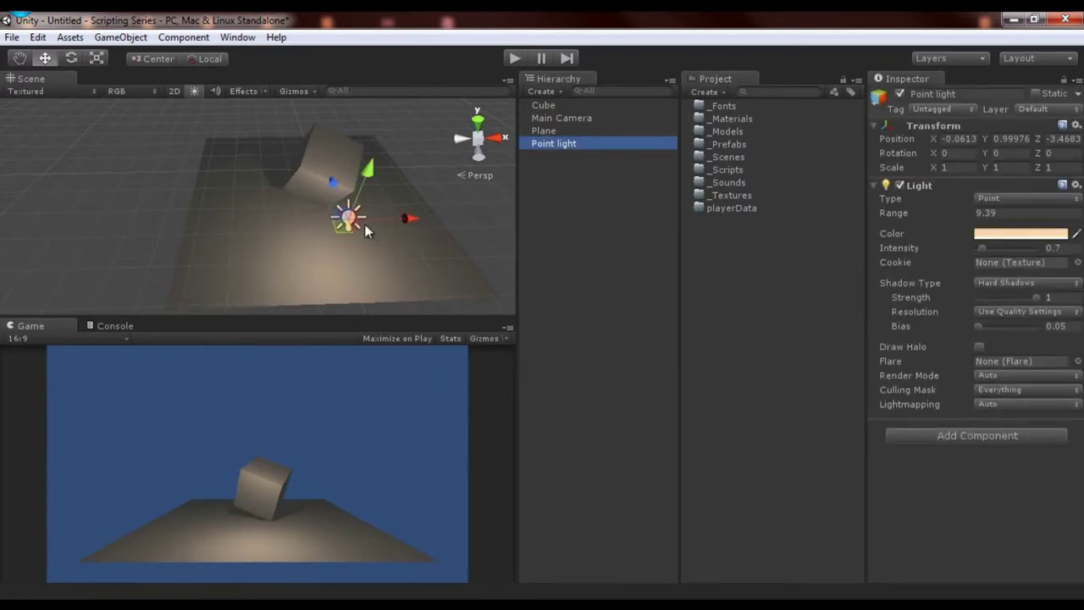
drag(348, 236, 383, 230)
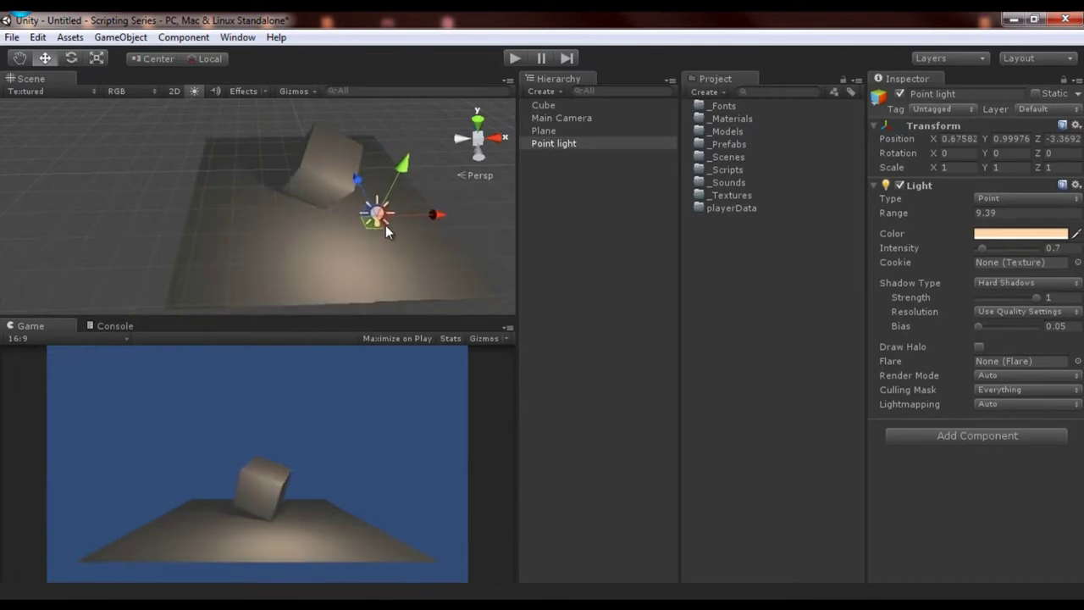
click(1016, 283)
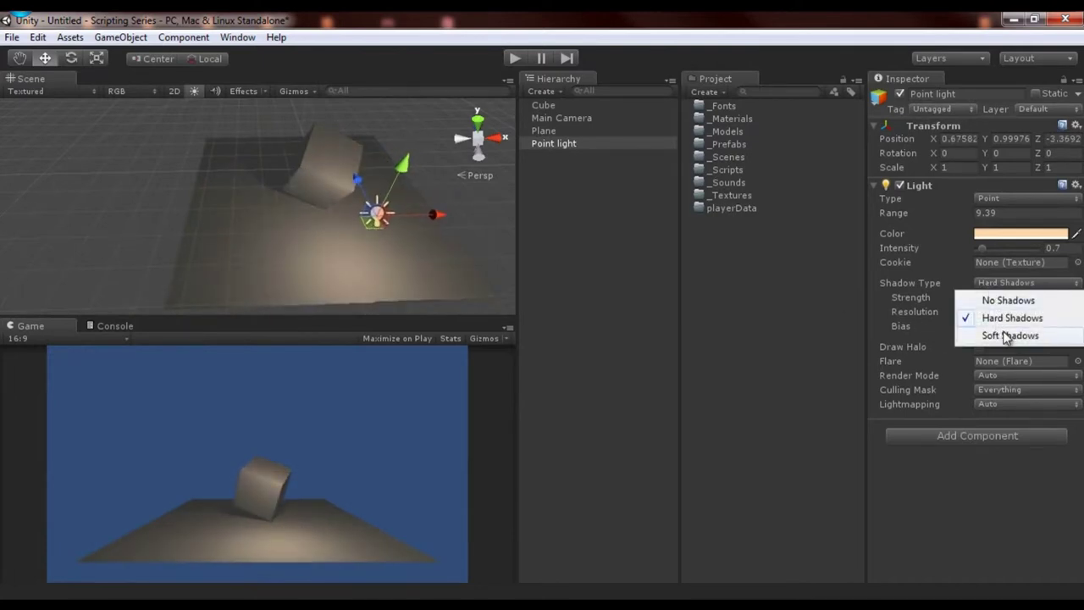
click(940, 334)
Step: Move the point light around the cube at the same height to about X 1.82, Z -1.71 to cast its shadow across the plane
scroll(350, 218, up, 2)
mouse_move(325, 215)
alt+mouse_down()
mouse_move(451, 222)
mouse_move(239, 214)
mouse_move(318, 203)
alt+mouse_up()
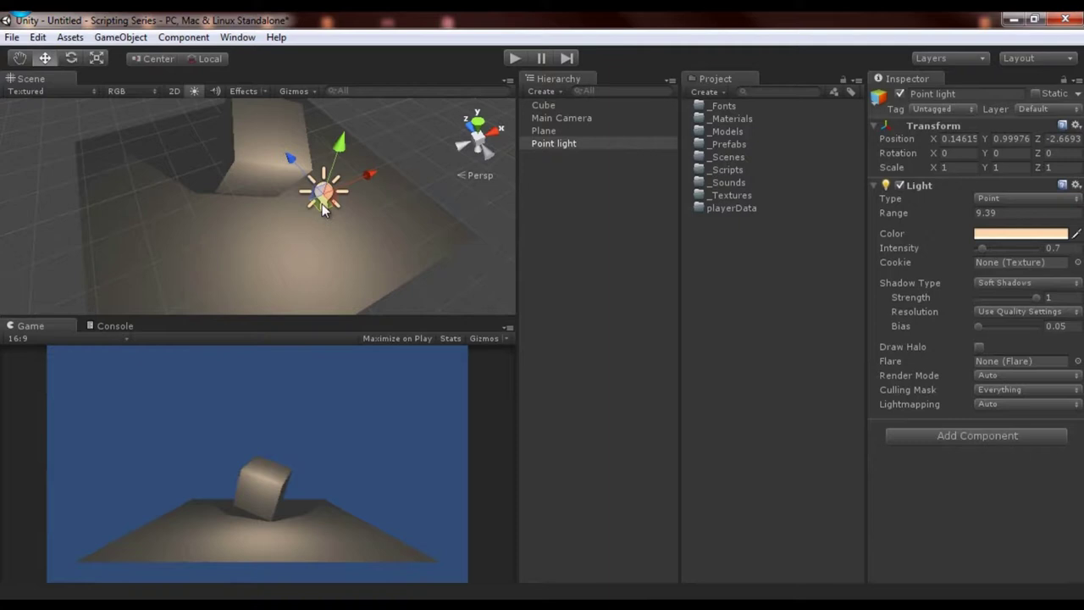
drag(322, 204, 384, 185)
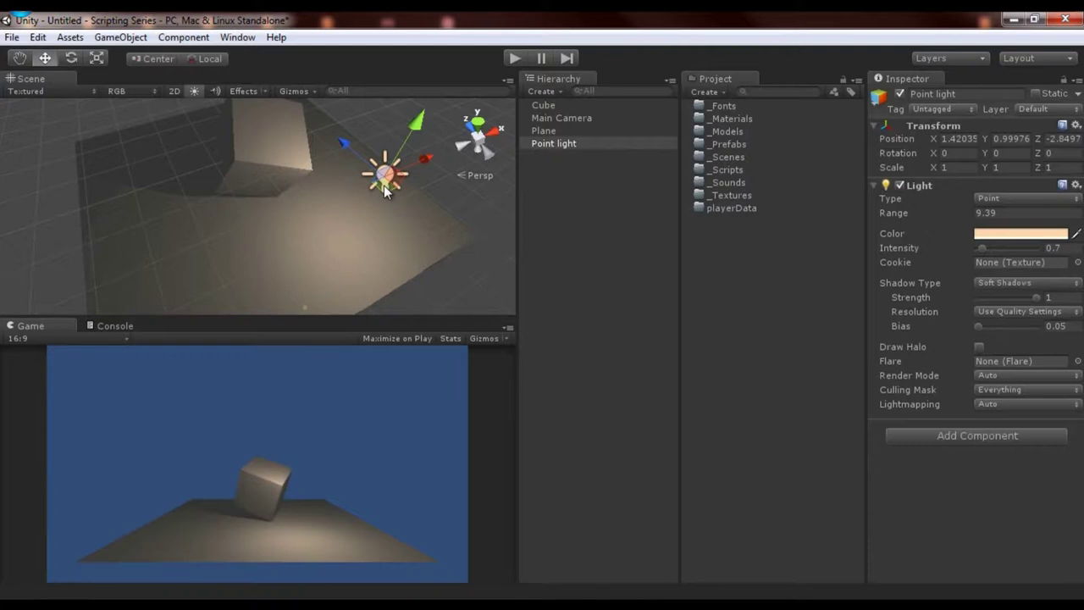
drag(383, 184, 354, 146)
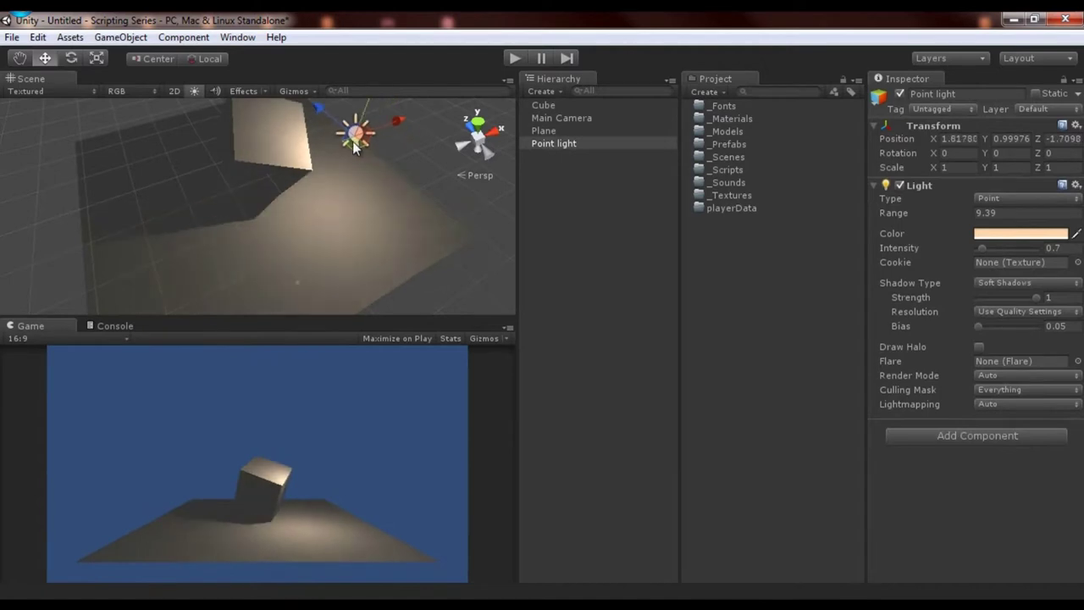
Step: Reselect the point light beside the cube and reposition it to about X 1.47, Z -2.12
click(259, 142)
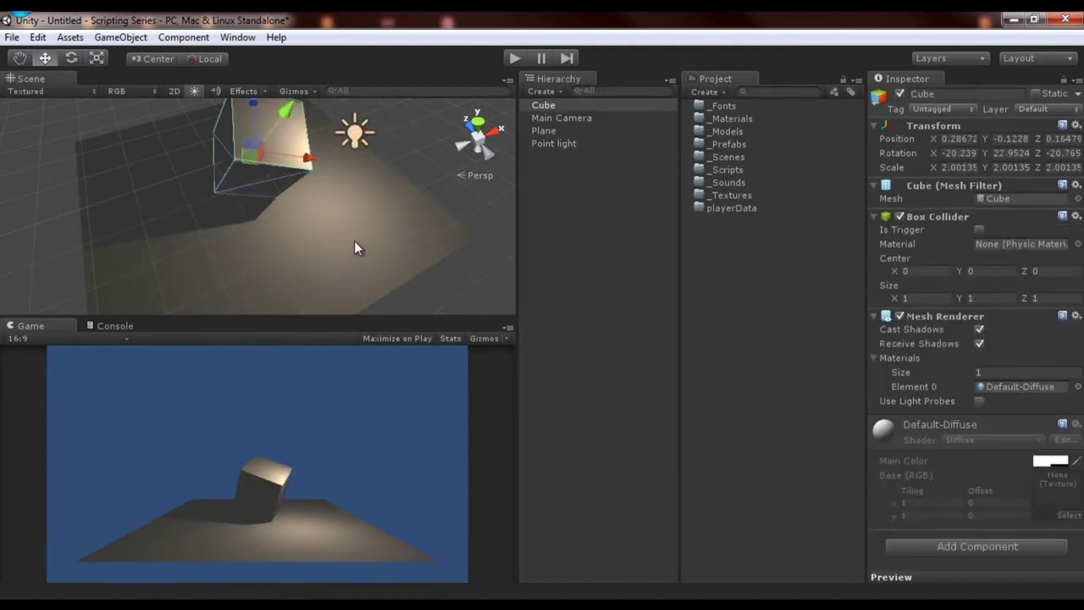
click(354, 241)
click(361, 135)
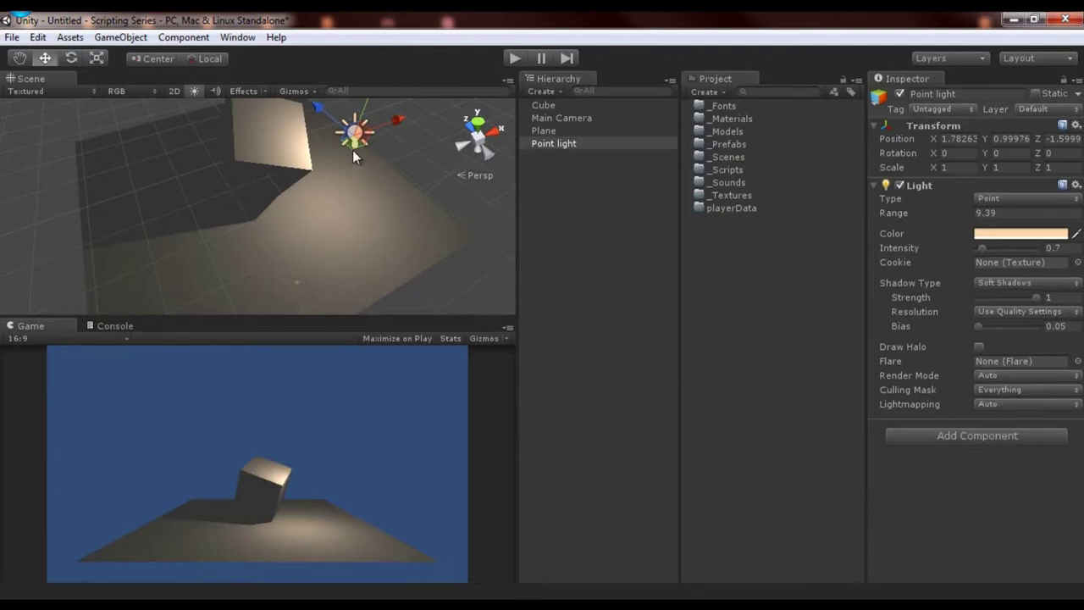
mouse_move(352, 149)
mouse_down()
mouse_move(341, 169)
mouse_move(351, 180)
mouse_move(364, 161)
mouse_up()
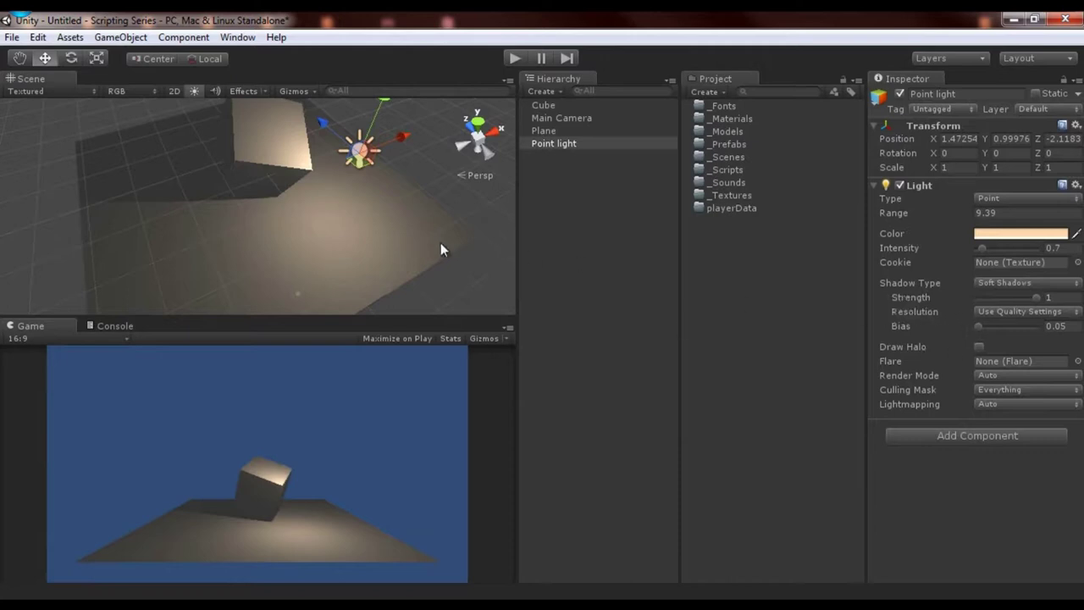
Step: Enable Draw Halo on the point light and move it in front of the cube to about X 0.48, Y 0.54, Z -2.9
middle_drag(404, 229, 387, 244)
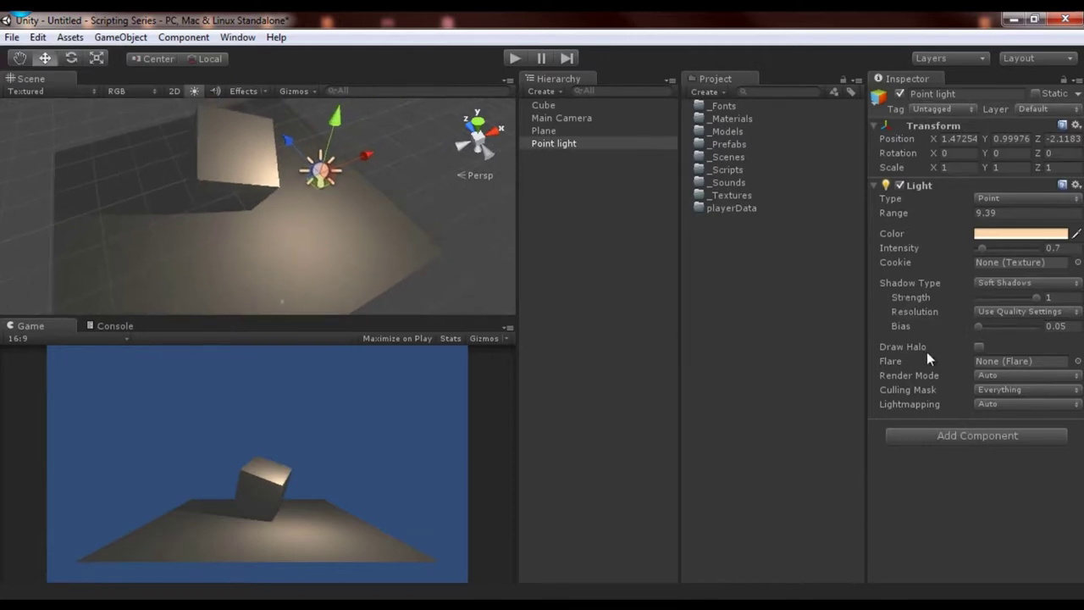
click(974, 349)
drag(321, 197, 302, 239)
key(alt)
alt+drag(221, 237, 306, 229)
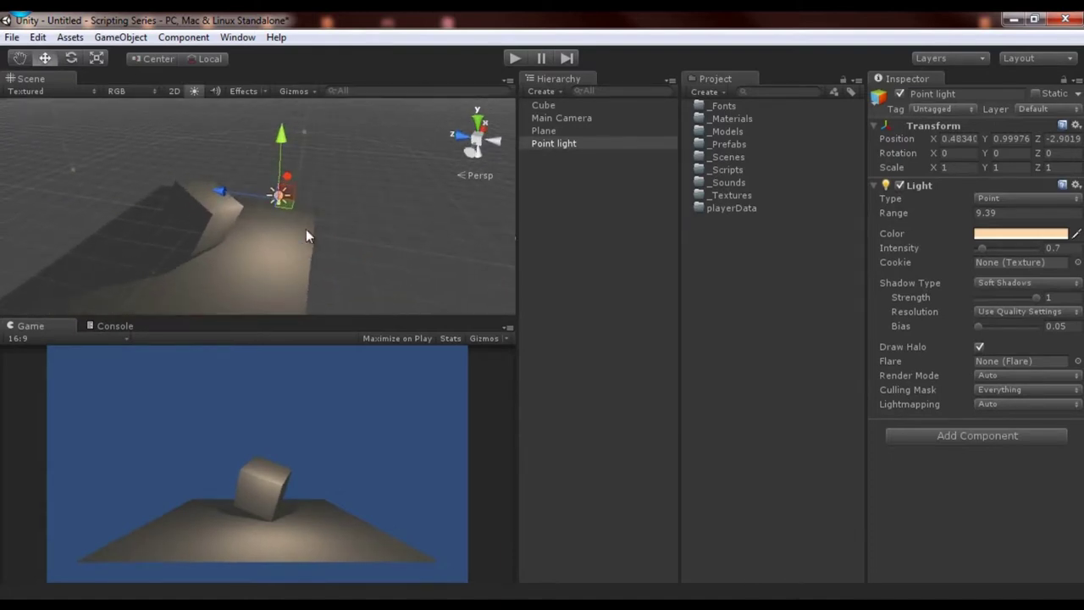
drag(293, 149, 282, 146)
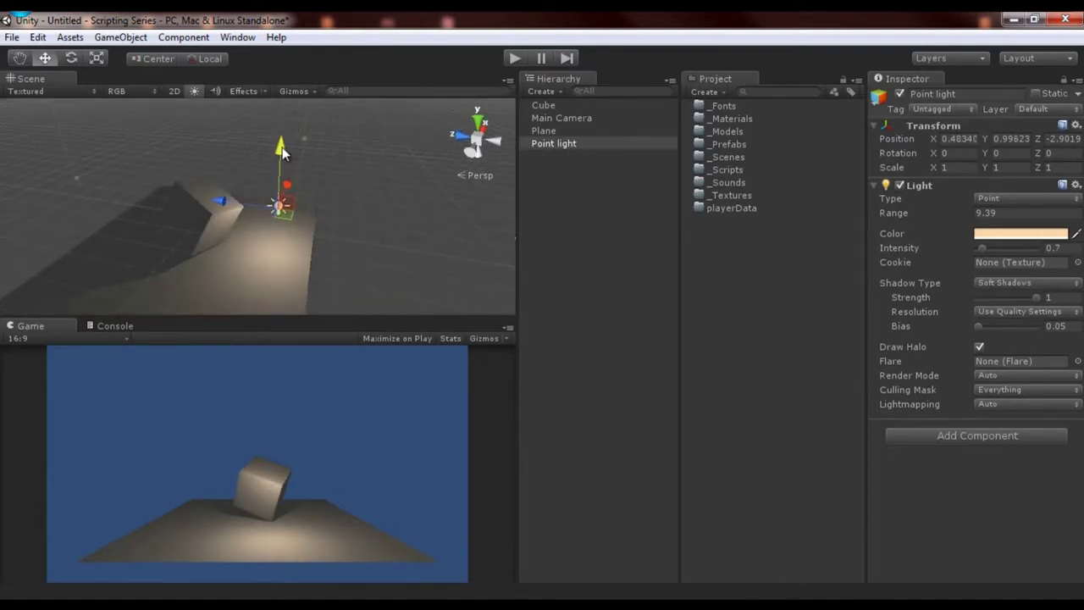
Step: Set the point light's intensity to 1.17 and check which flare assets can be assigned to it
click(903, 254)
mouse_move(904, 258)
mouse_down()
mouse_move(932, 255)
mouse_move(905, 249)
mouse_up()
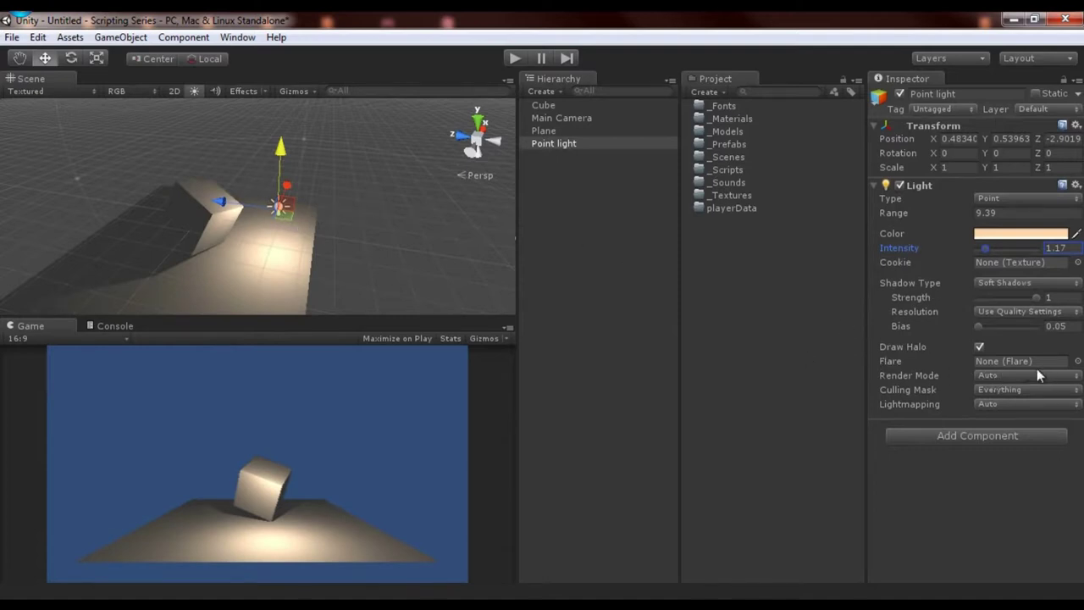
click(1078, 360)
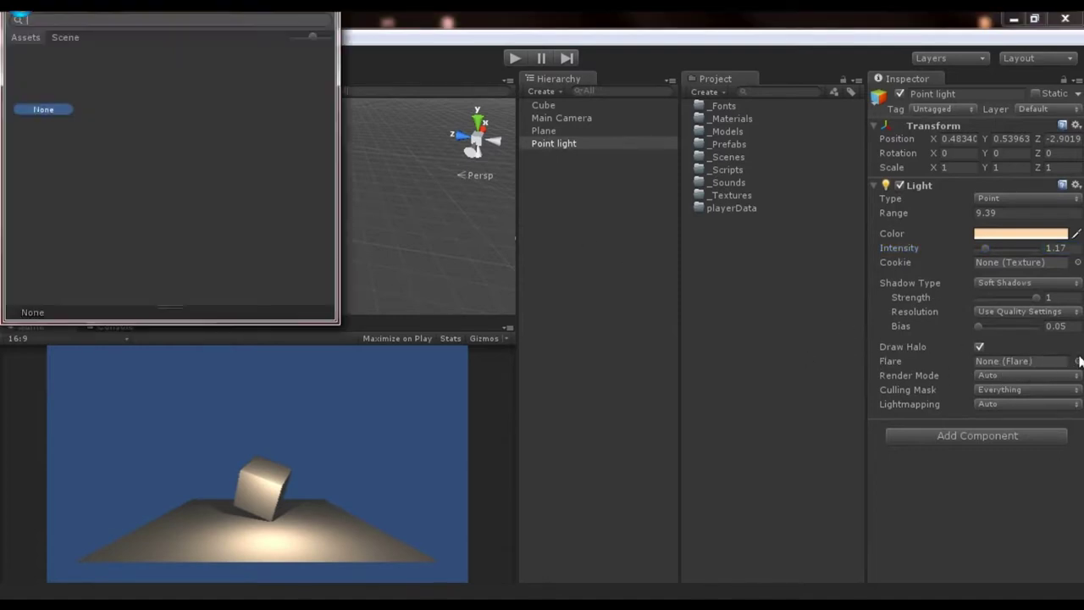
click(502, 78)
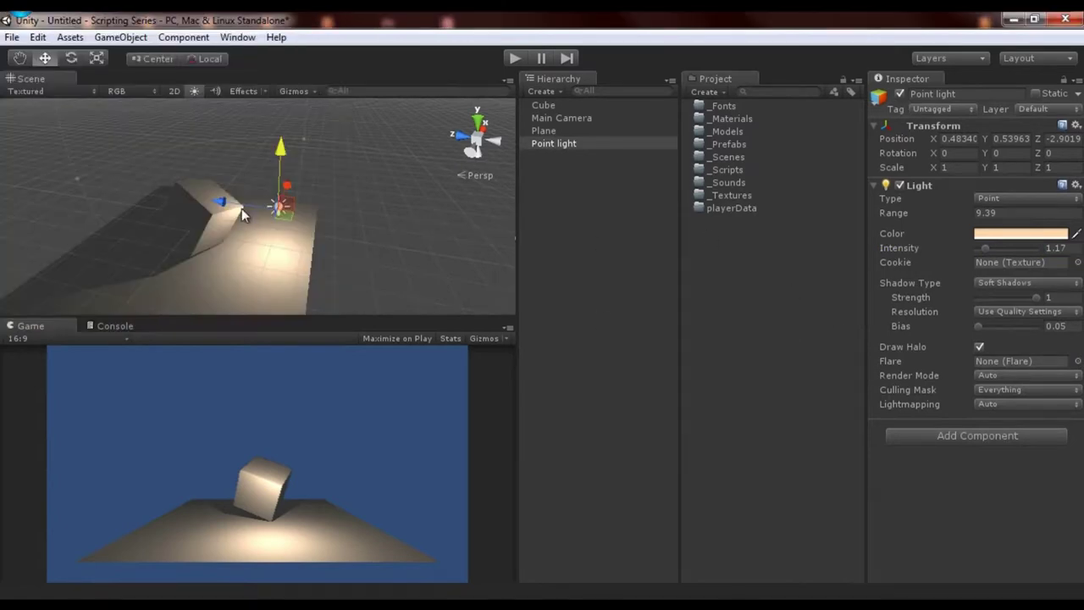
Step: Examine the point light up close in the scene and review its Render Mode options
scroll(284, 218, up, 5)
click(383, 244)
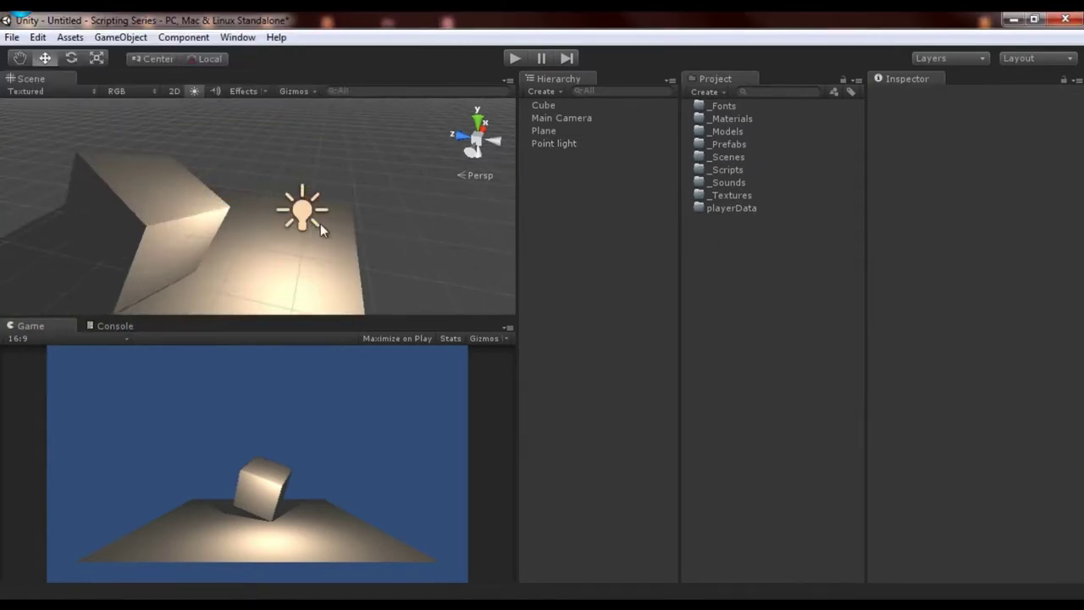
click(269, 206)
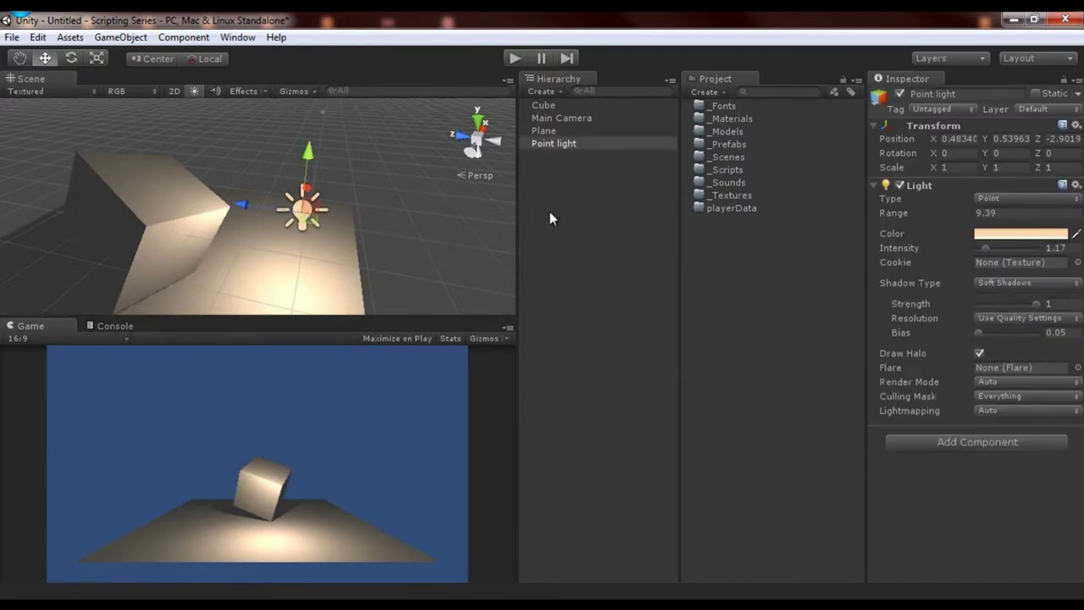
click(992, 376)
click(913, 471)
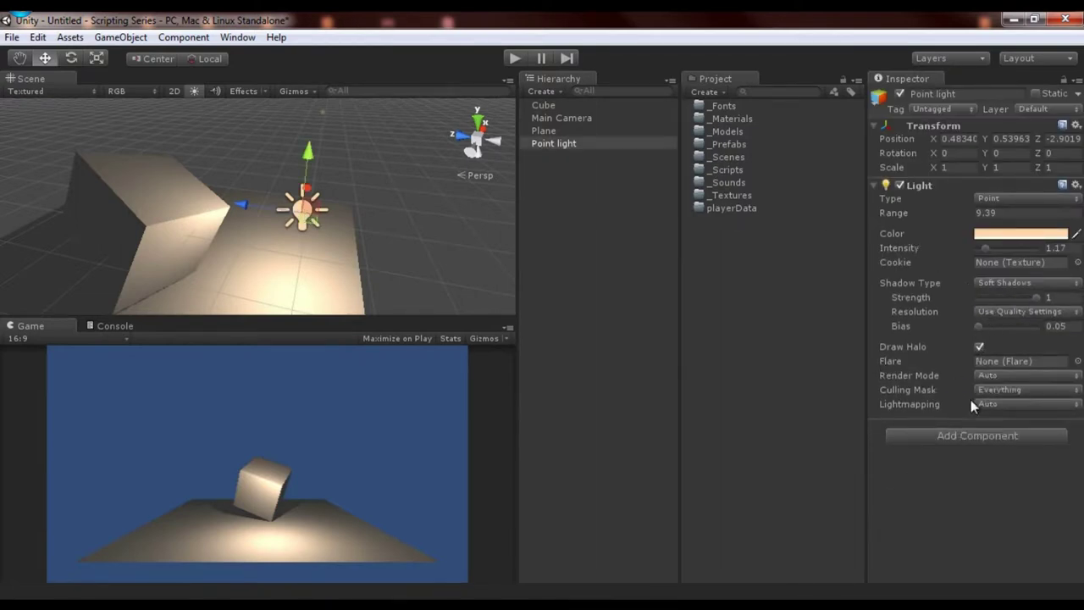
click(998, 379)
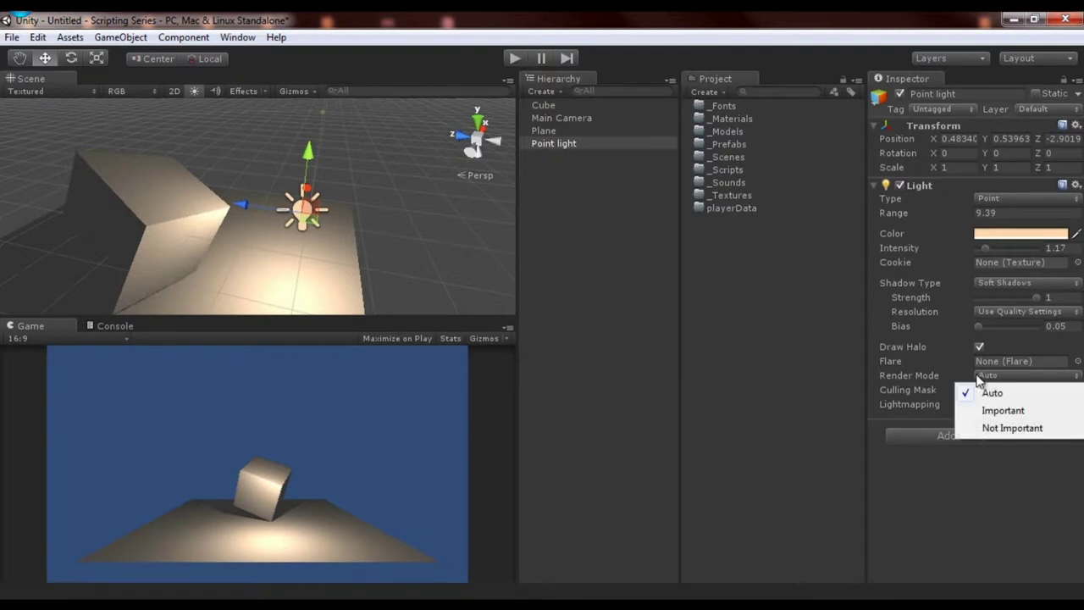
click(931, 379)
Step: Review the layer options of the cube and reselect the point light
click(539, 105)
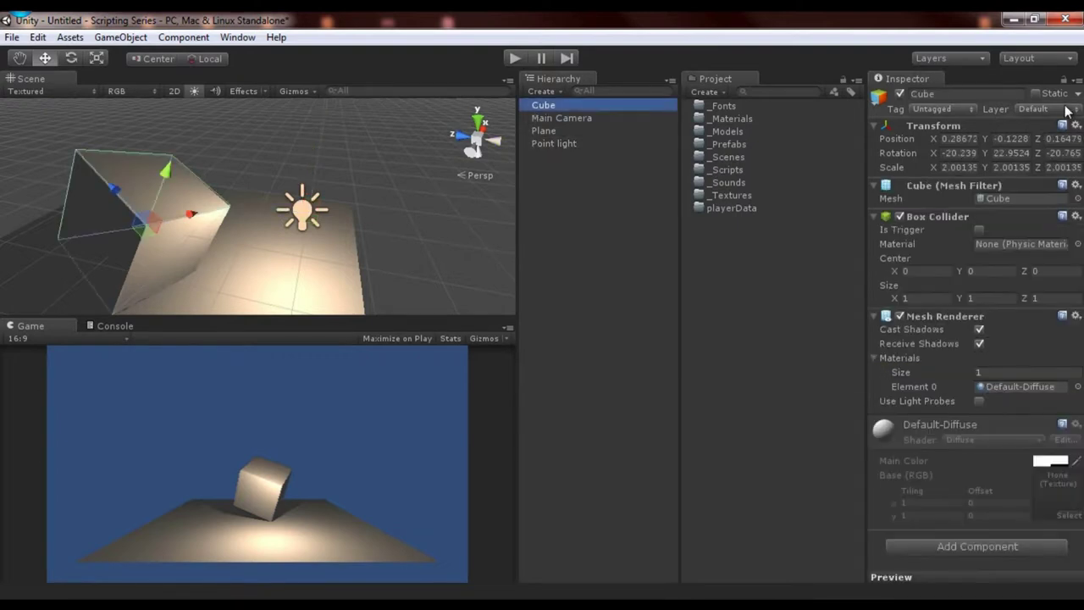
click(1034, 108)
click(1015, 161)
click(551, 142)
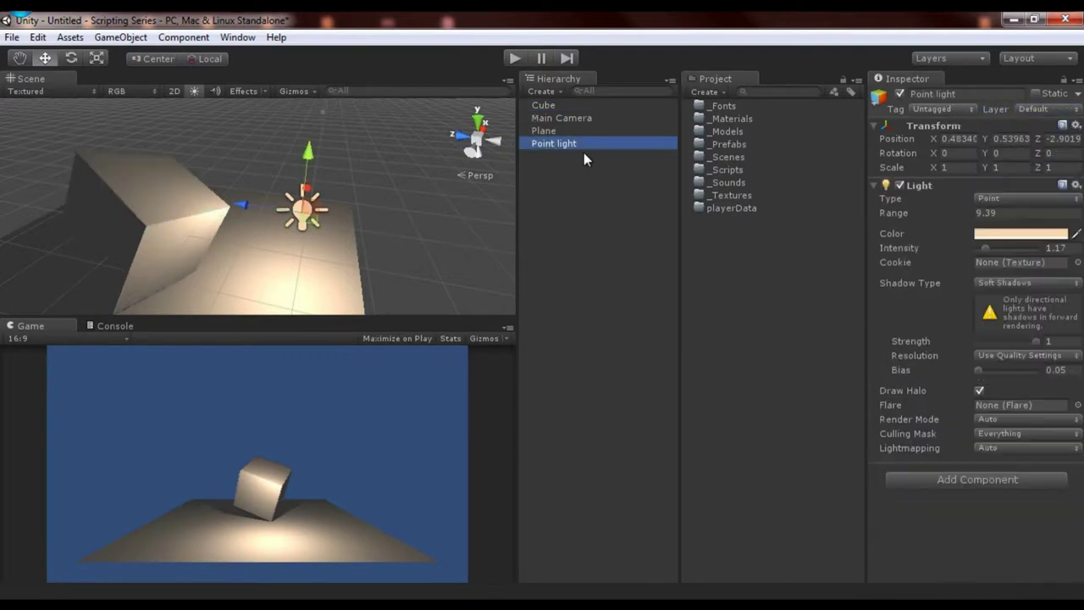
Step: Exclude the Ignore Raycast layer from the point light's culling mask and restore the mask to Everything
click(1001, 388)
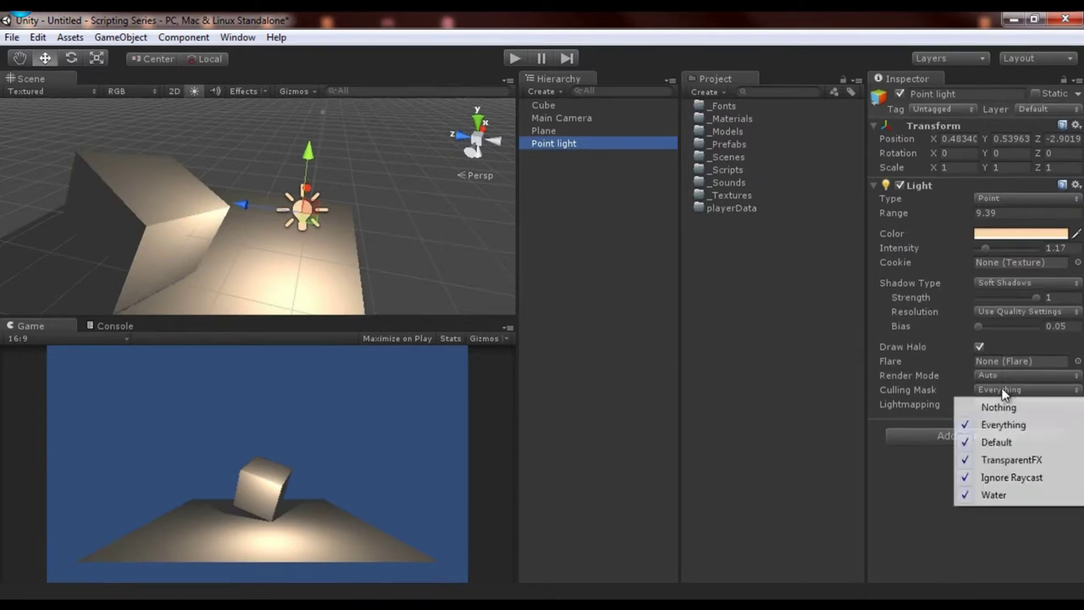
click(1008, 477)
click(557, 167)
click(551, 143)
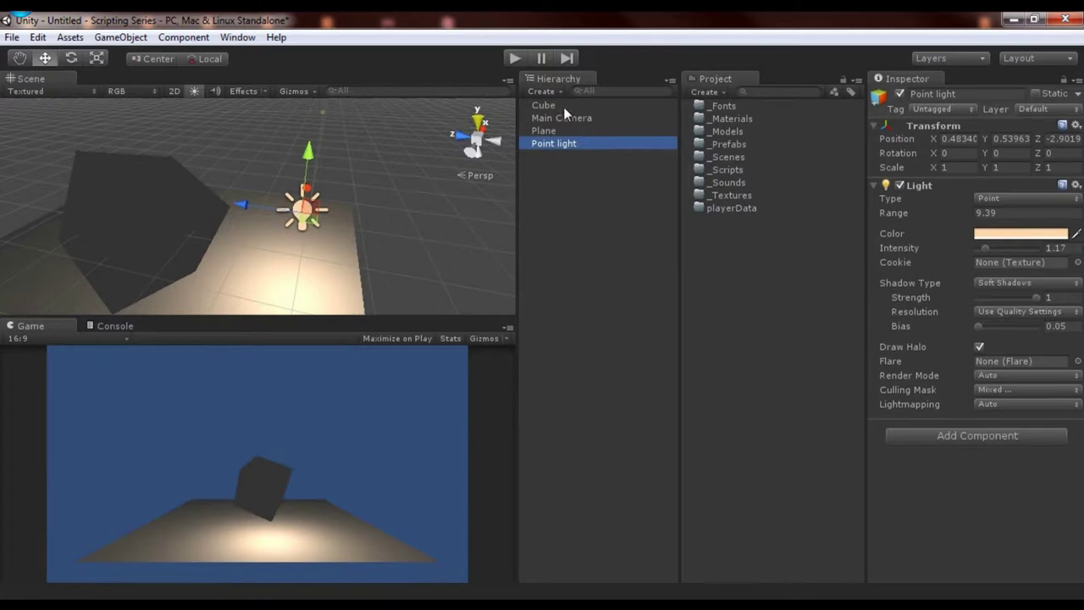
click(994, 391)
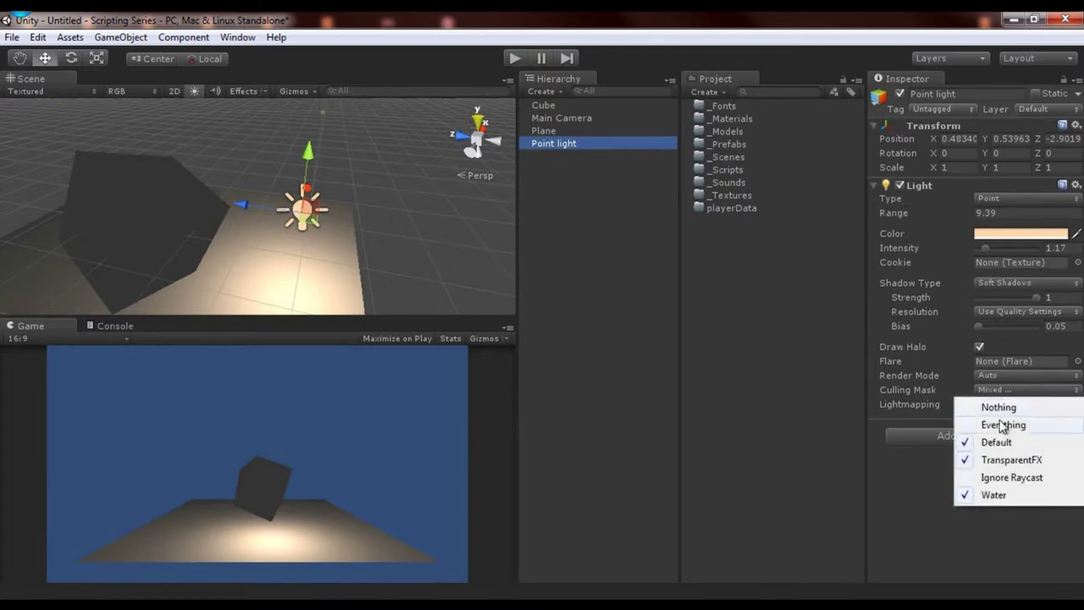
click(976, 425)
click(543, 253)
Step: Create a spotlight in the scene and delete the point light
click(544, 91)
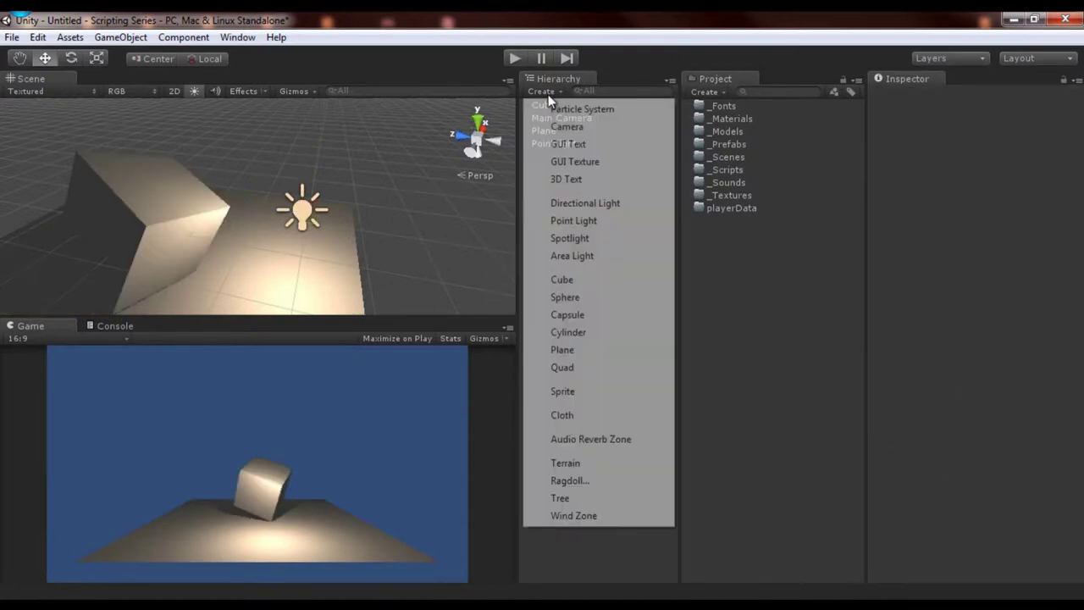
click(599, 237)
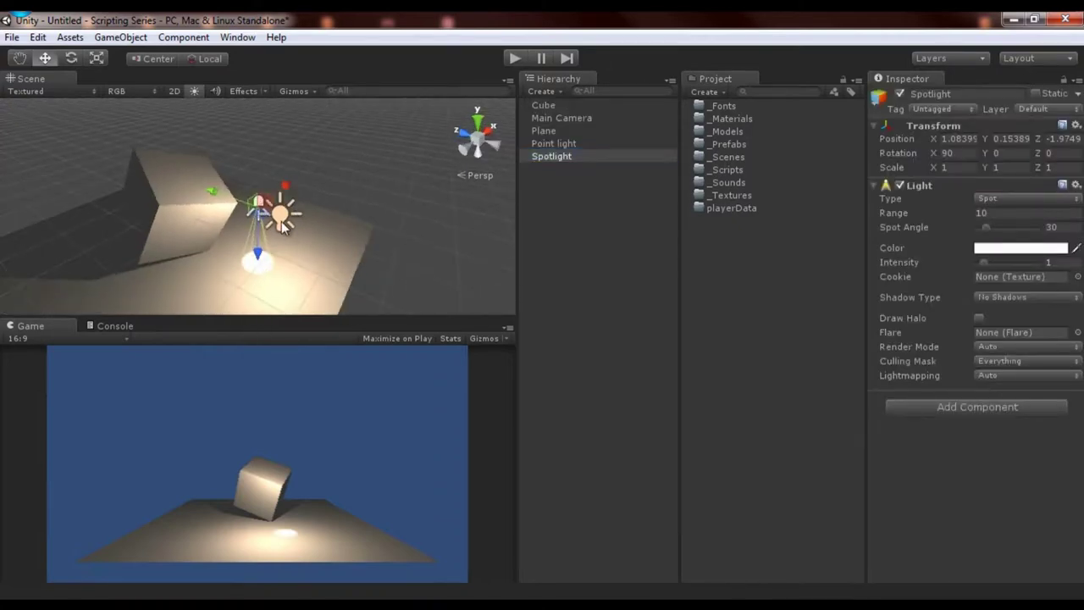
click(283, 218)
key(Delete)
click(275, 217)
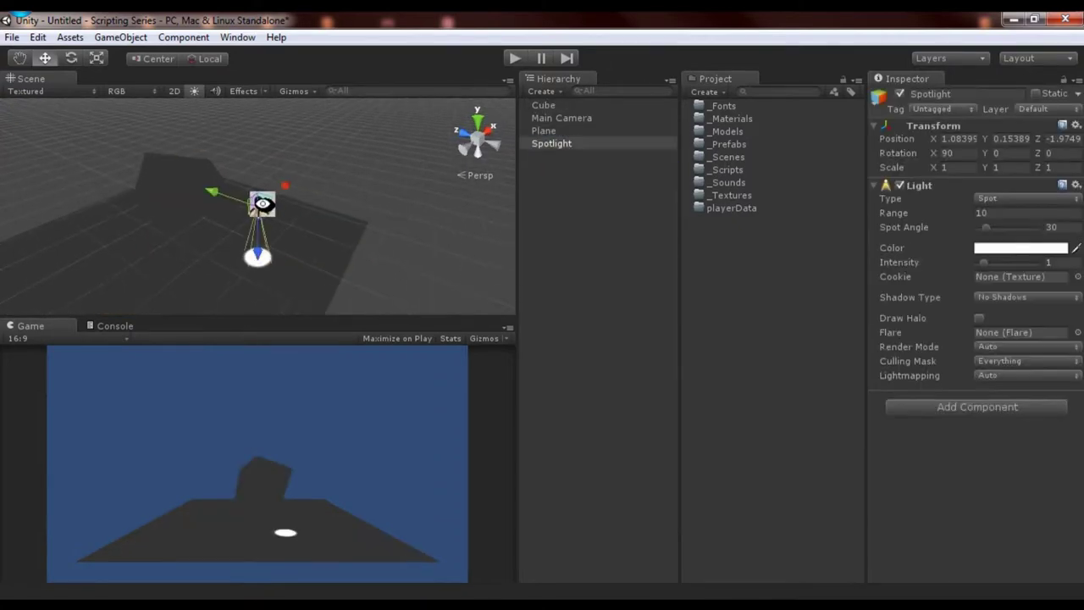
Step: Move the spotlight to about Y 2.21, Z -3.69 and rotate it toward the cube to about X 42.5, Y -9.4, Z -6.4
alt+drag(275, 218, 252, 227)
key(e)
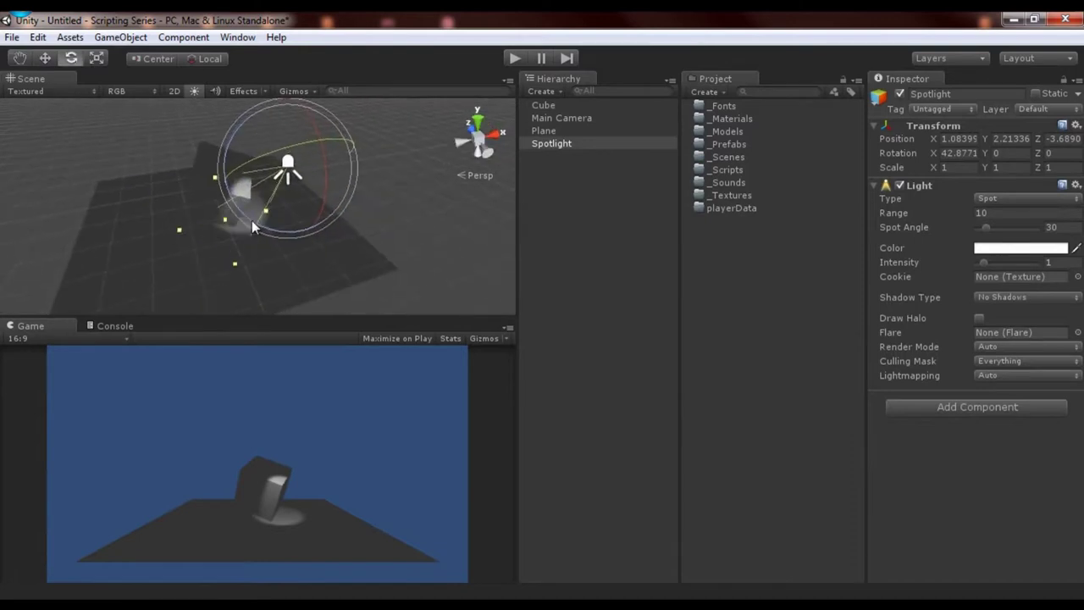
mouse_move(307, 150)
mouse_down()
mouse_move(331, 145)
mouse_move(314, 168)
mouse_up()
key(w)
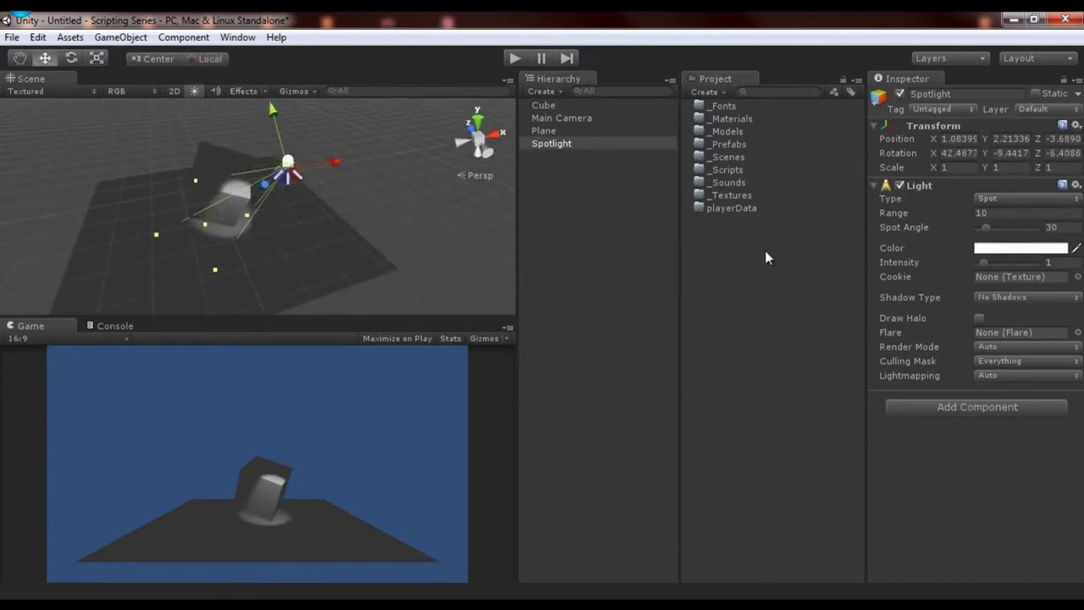
Step: Set the spotlight's range to 15.32 and its spot angle to 58.07
drag(903, 213, 69, 221)
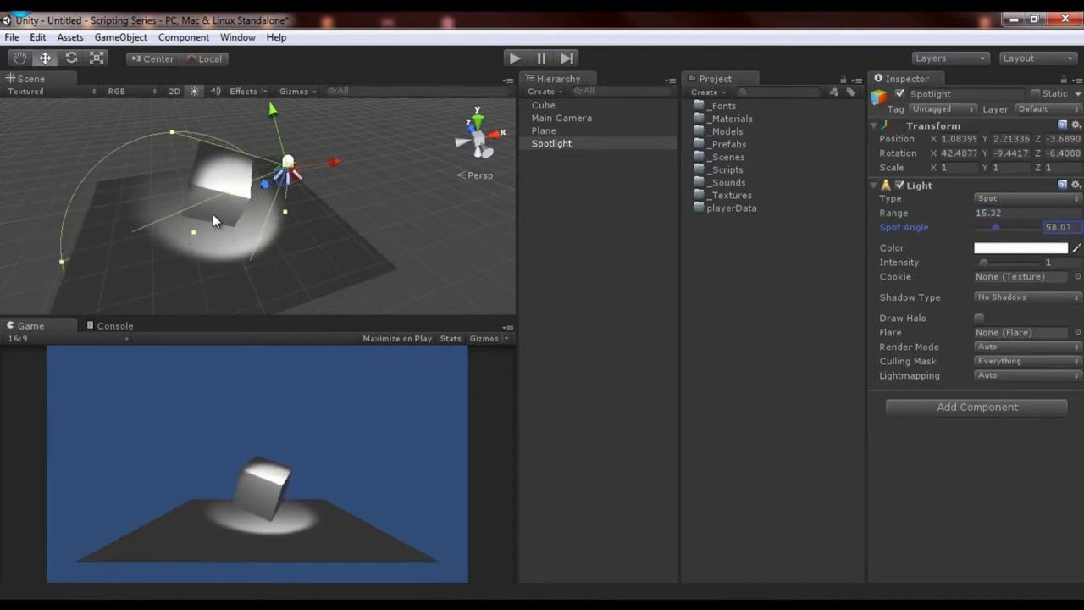
Step: Lower the spotlight to about X 1.00, Y 0.92, Z -3.90 and rotate it to about X 35.4, Y -8.5, Z -5.8
drag(271, 118, 260, 229)
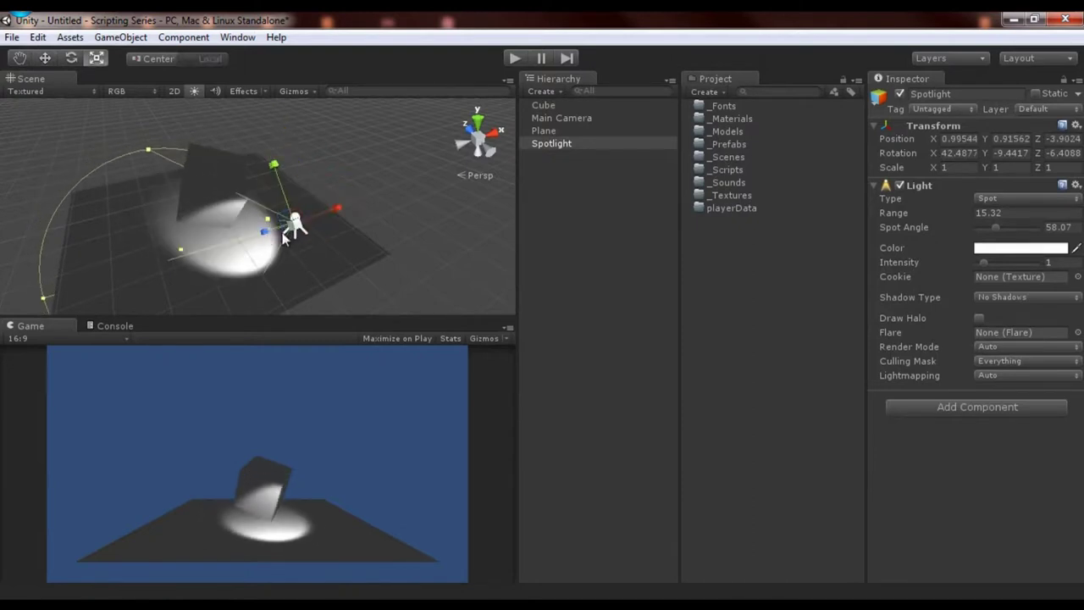
key(e)
drag(316, 175, 317, 237)
scroll(325, 237, up, 3)
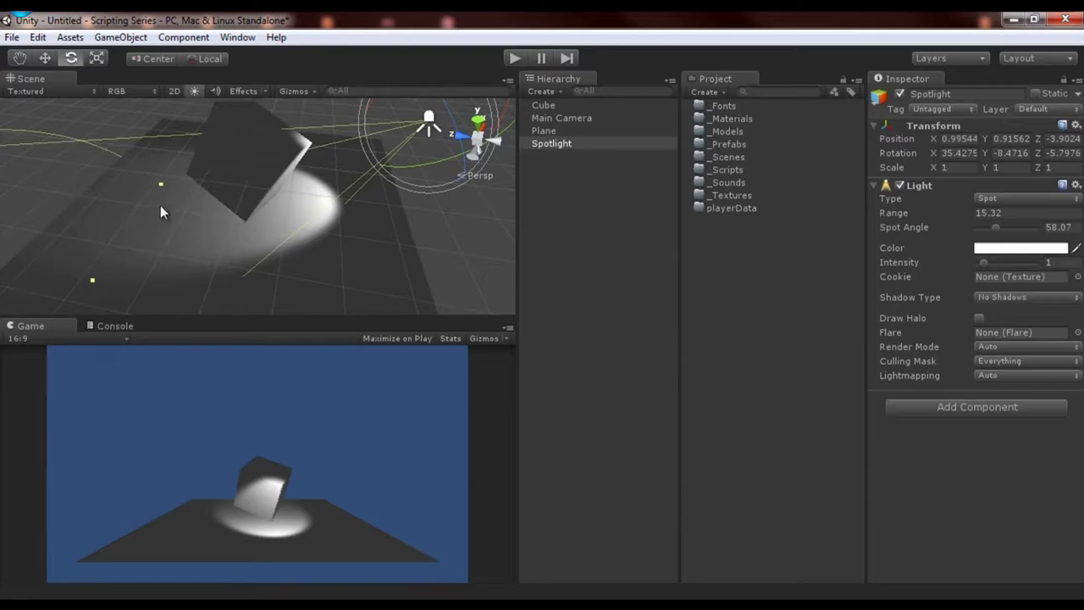
Step: Move the spotlight up and away from the cube to about X 1.26, Y 2.18, Z -5.65
alt+drag(160, 205, 351, 259)
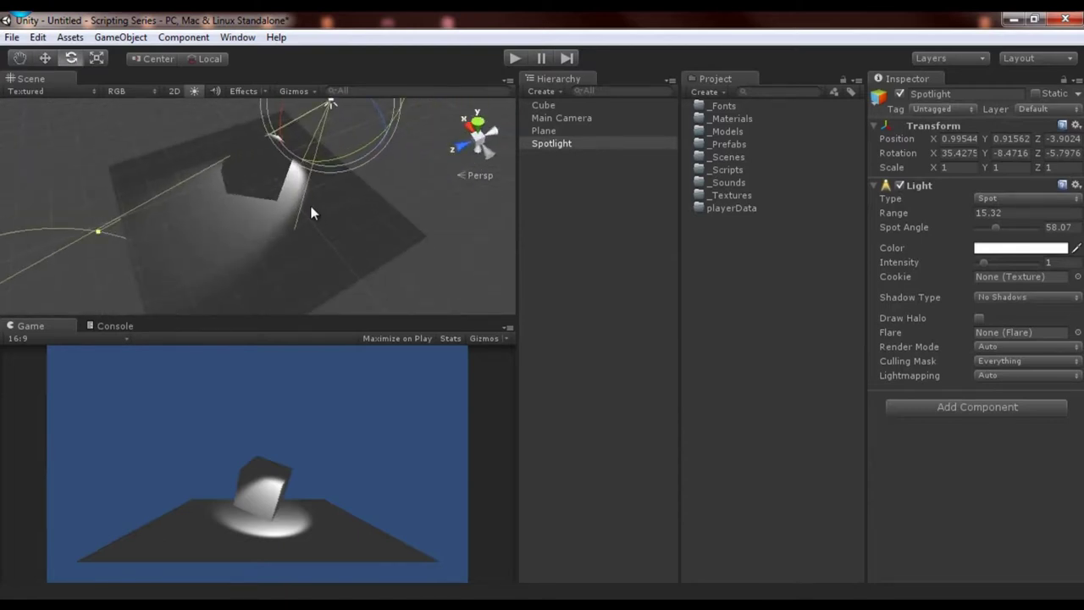
alt+drag(366, 164, 238, 210)
key(w)
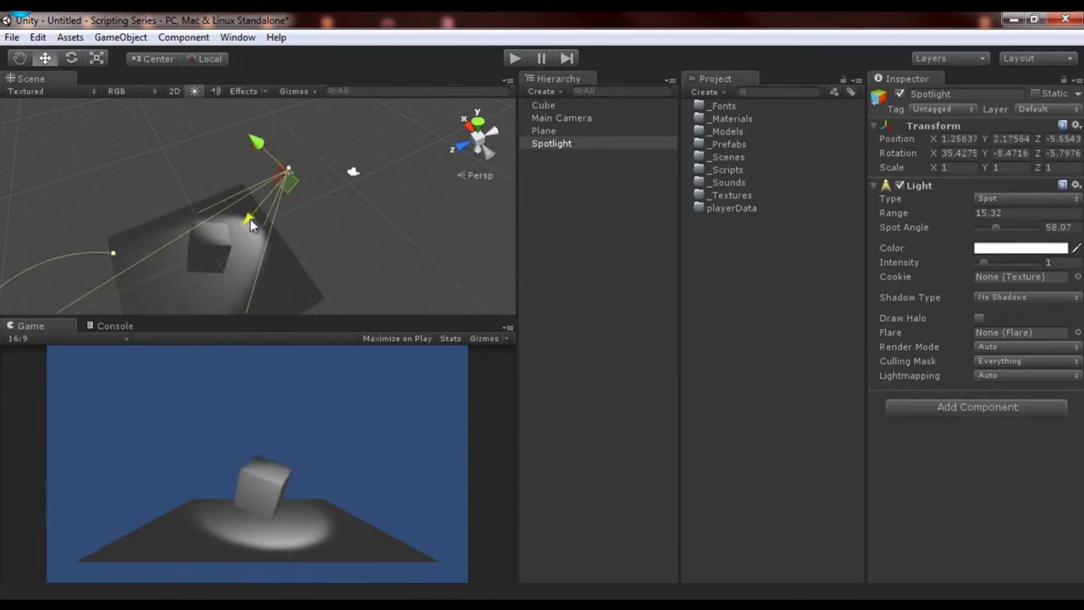
drag(251, 224, 172, 178)
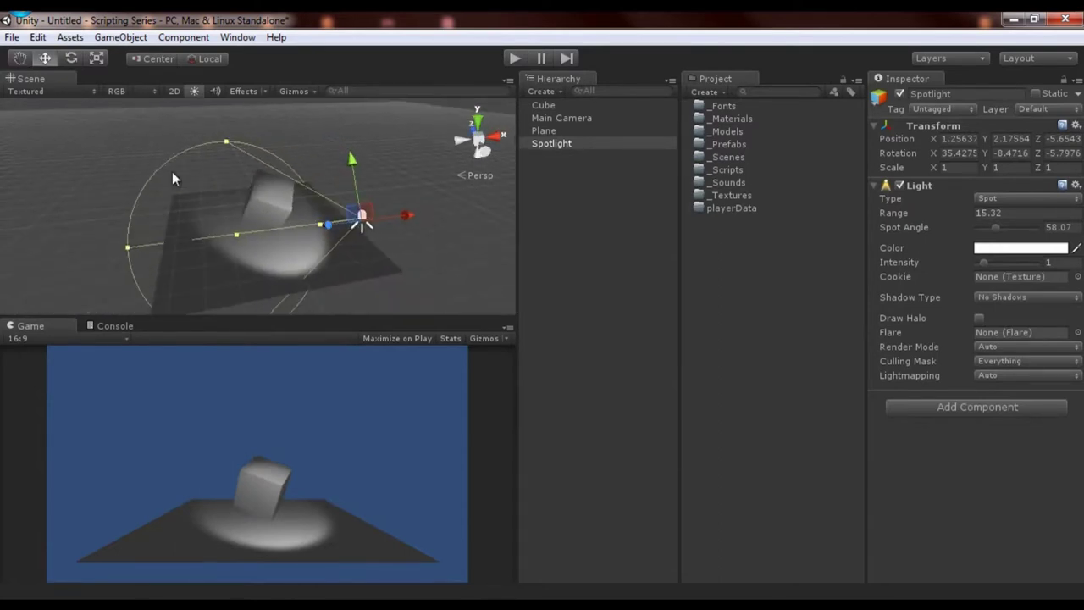
alt+drag(63, 153, 358, 246)
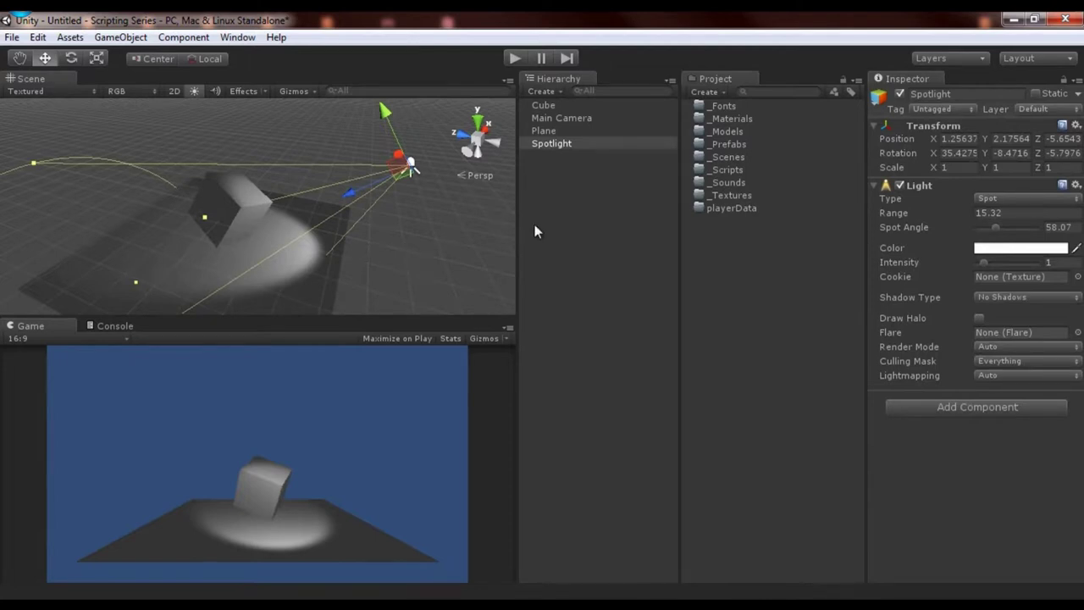
Step: Set the spotlight's shadow type to Soft Shadows and examine the cube's shadow up close
click(543, 91)
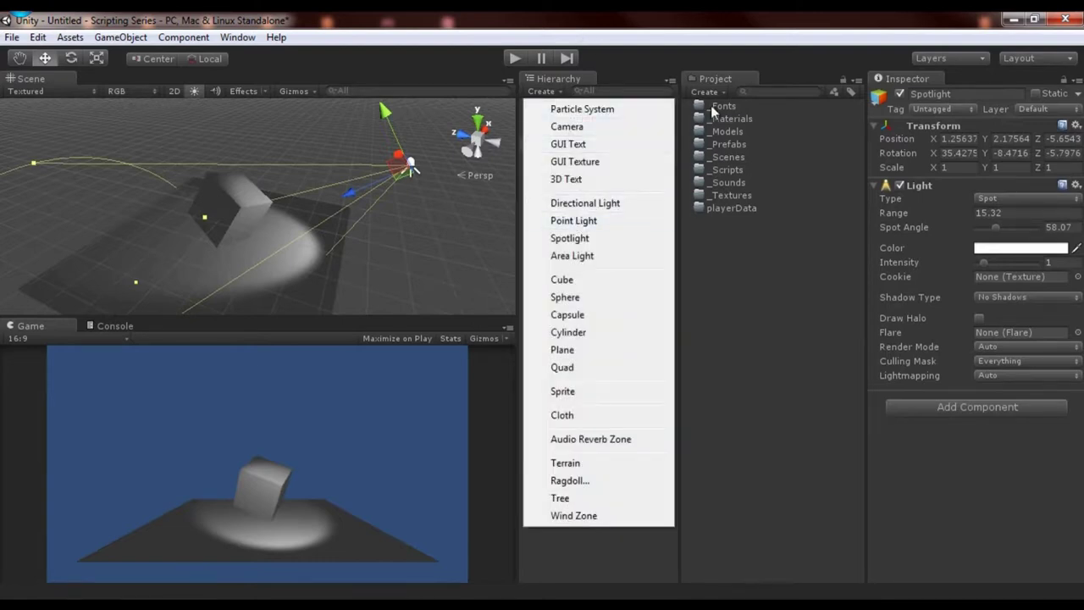
click(1044, 297)
click(1008, 350)
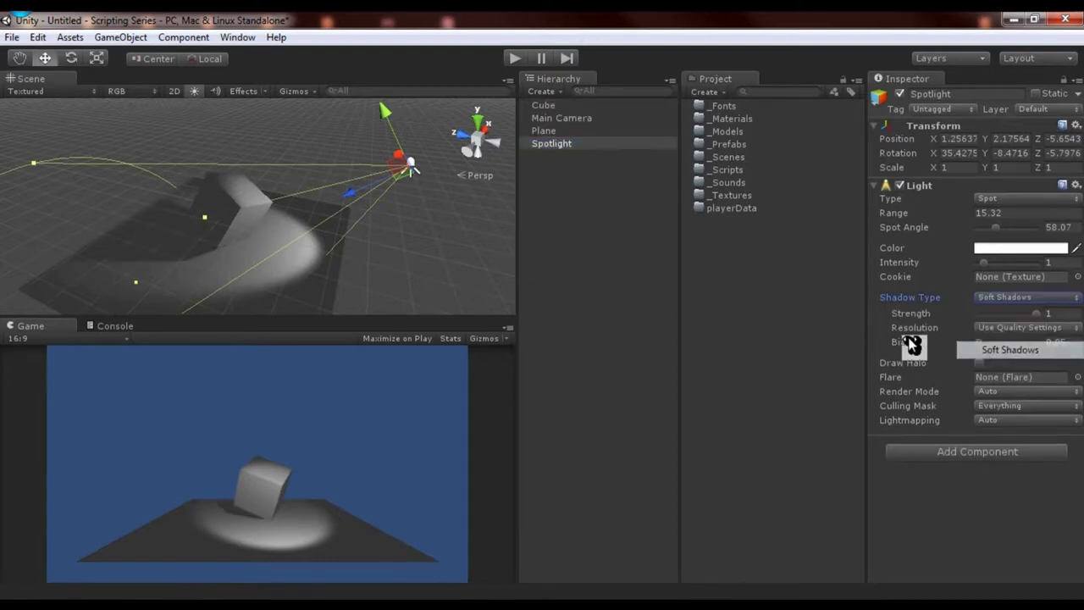
scroll(353, 250, up, 5)
middle_drag(165, 262, 457, 254)
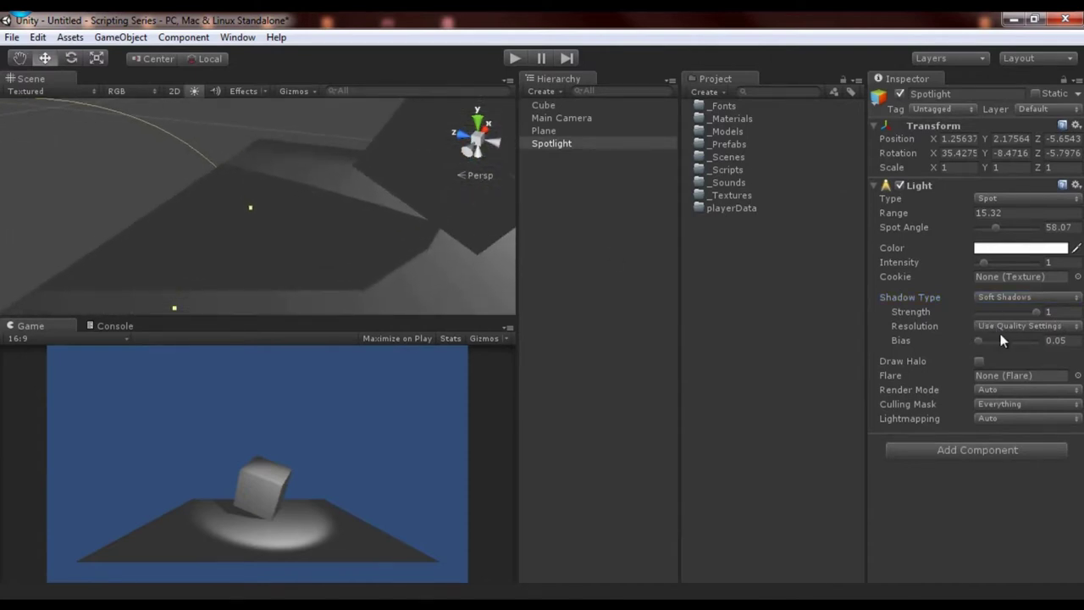
Step: Try a shadow bias of 0.18 on the spotlight and set its shadow resolution to Very High Resolution
drag(981, 341, 985, 337)
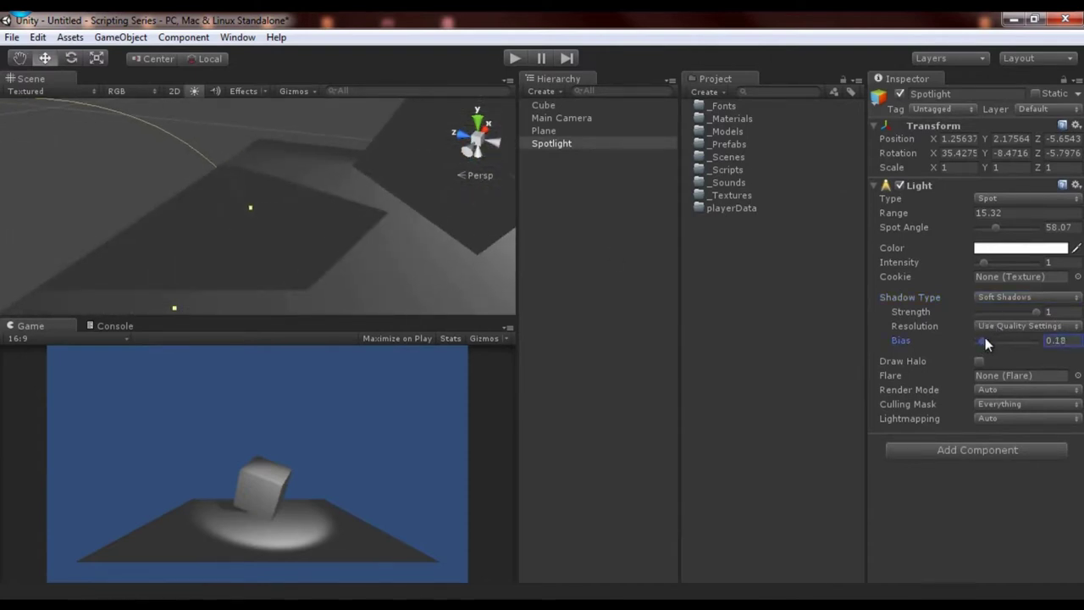
click(1035, 325)
click(965, 415)
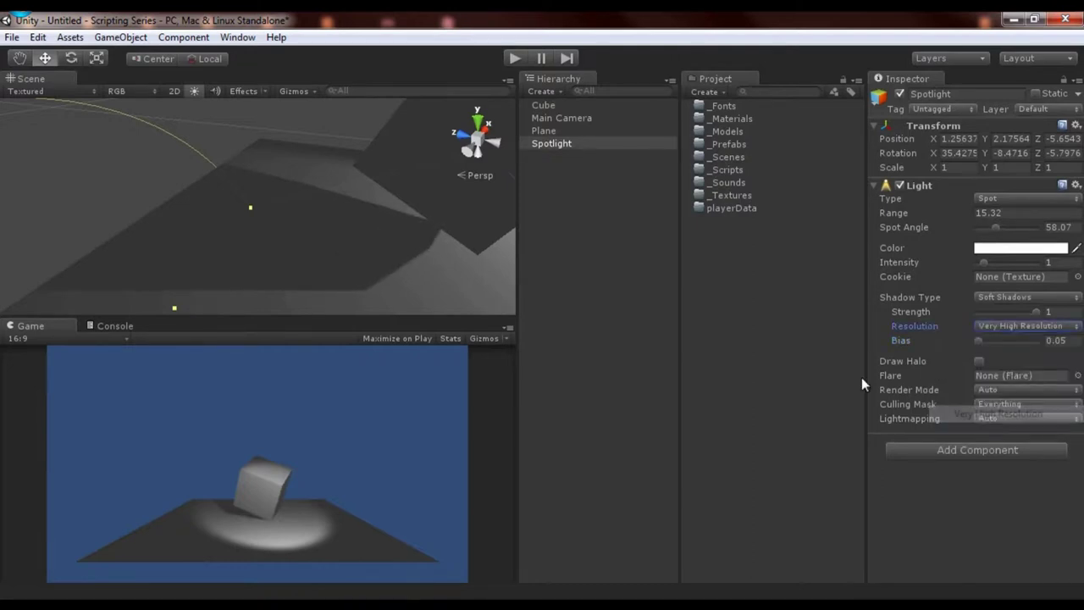
Step: Try small shadow bias adjustments on the spotlight while examining the cube's shadow, and undo the bias change
alt+drag(321, 232, 372, 237)
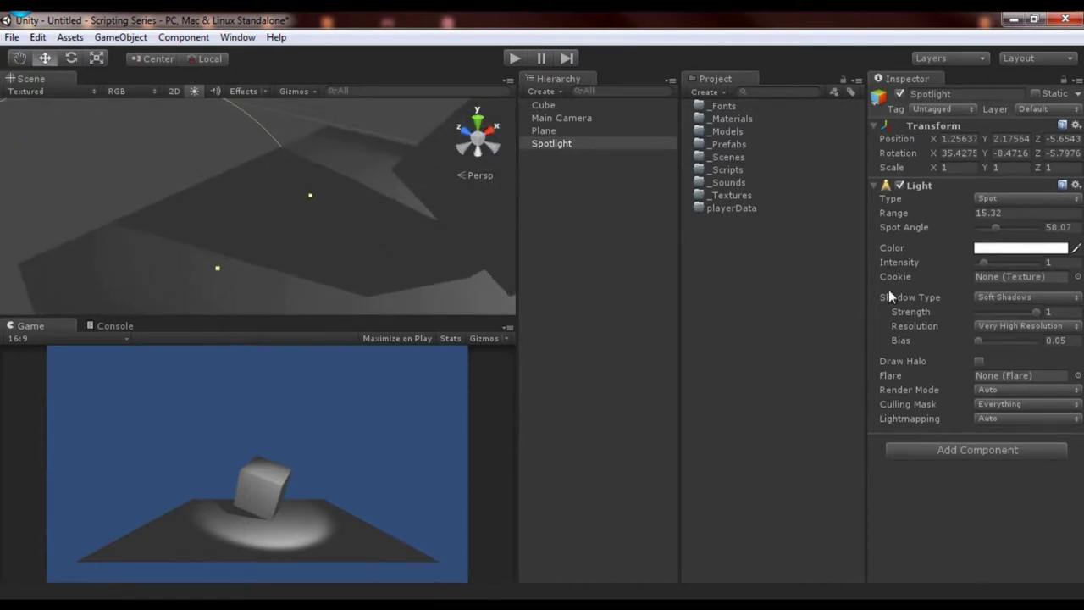
drag(976, 341, 974, 339)
alt+drag(338, 232, 373, 239)
key(ctrl+z)
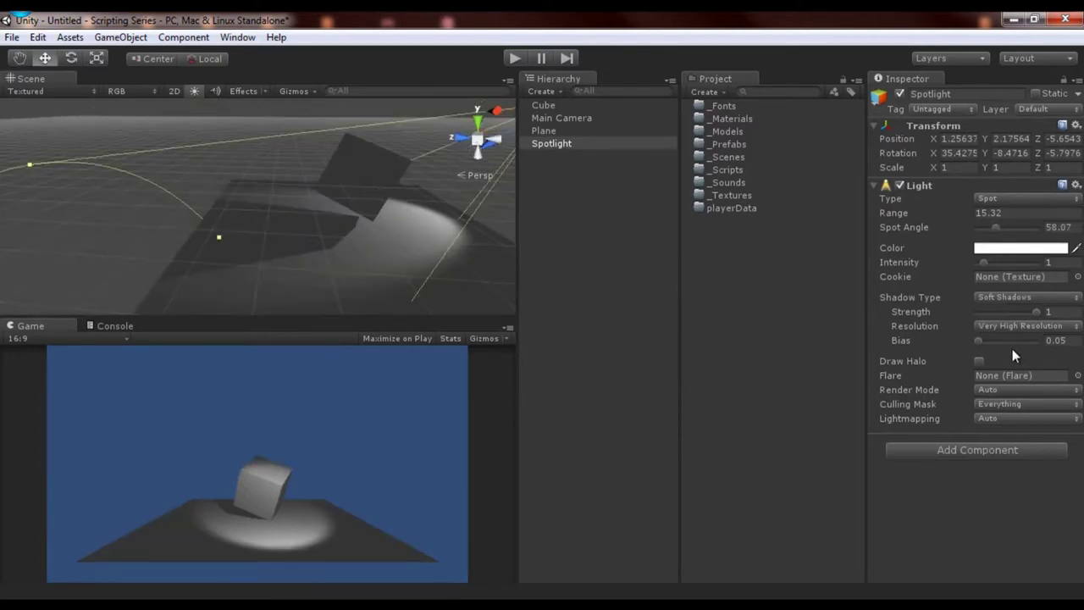
drag(975, 342, 977, 342)
alt+drag(441, 242, 343, 230)
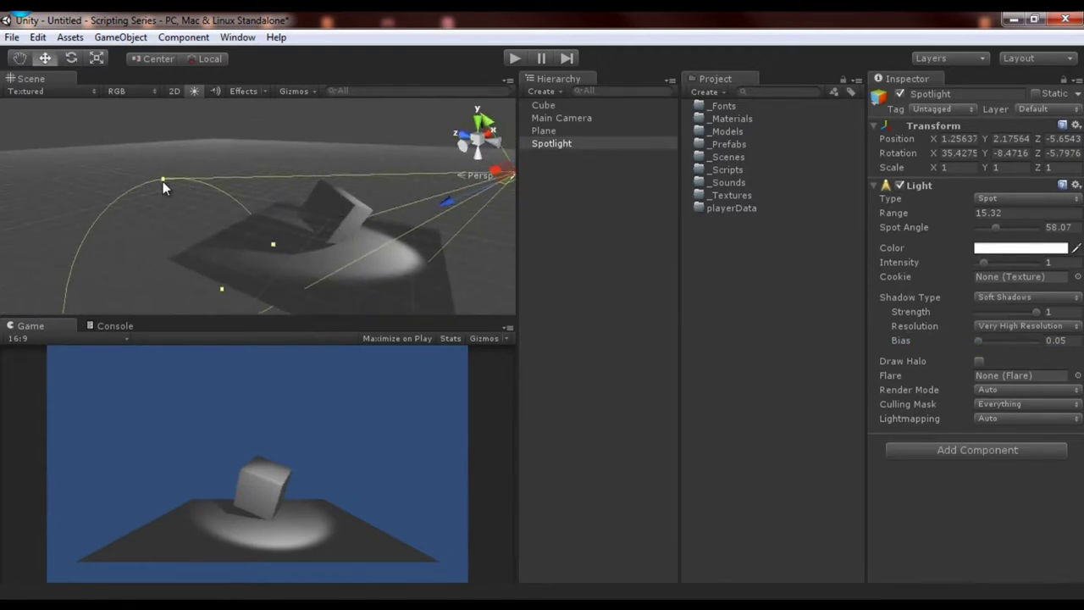
Step: Adjust the spotlight's cone in the scene to a range of about 14.33 and a spot angle of about 72.3
mouse_move(234, 186)
alt+mouse_down()
mouse_move(289, 200)
mouse_move(324, 193)
mouse_move(338, 206)
mouse_move(249, 169)
mouse_move(224, 94)
mouse_move(242, 180)
alt+mouse_up()
mouse_move(261, 241)
mouse_down()
mouse_move(111, 276)
mouse_move(271, 238)
mouse_up()
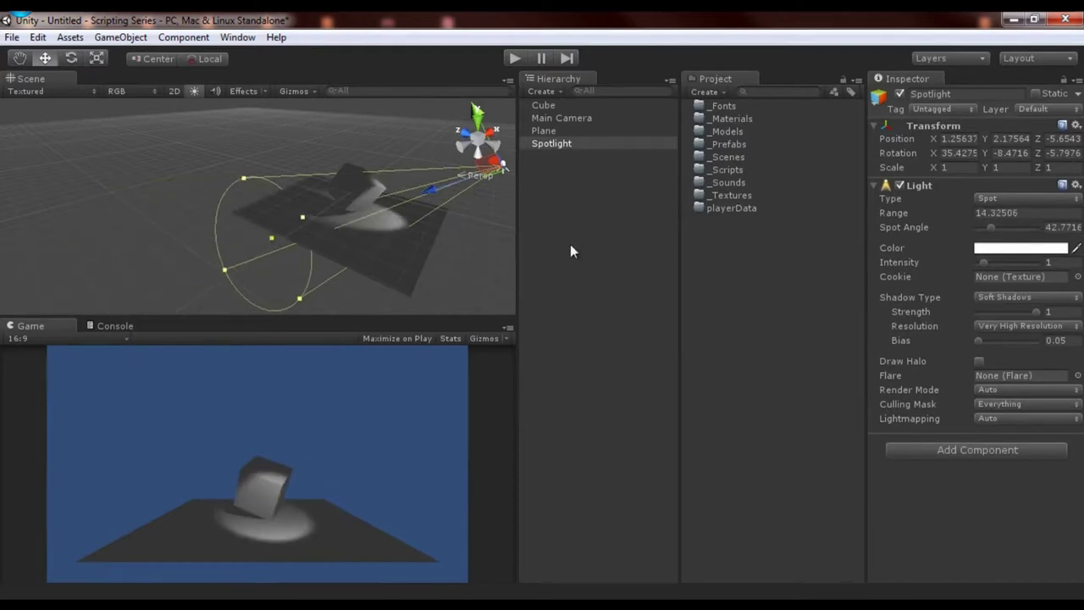
drag(241, 178, 231, 119)
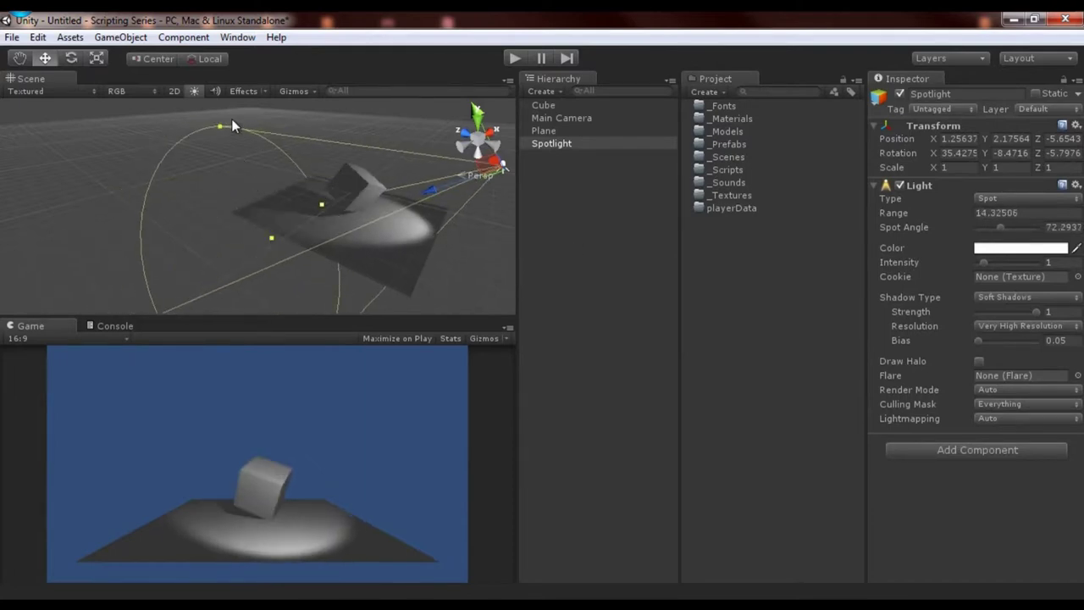
Step: Enable Draw Halo on the spotlight and shift it slightly to about X 1.25, Y 2.13, Z -5.59
click(979, 361)
mouse_move(372, 237)
alt+mouse_down()
mouse_move(357, 220)
mouse_move(399, 190)
mouse_move(366, 210)
alt+mouse_up()
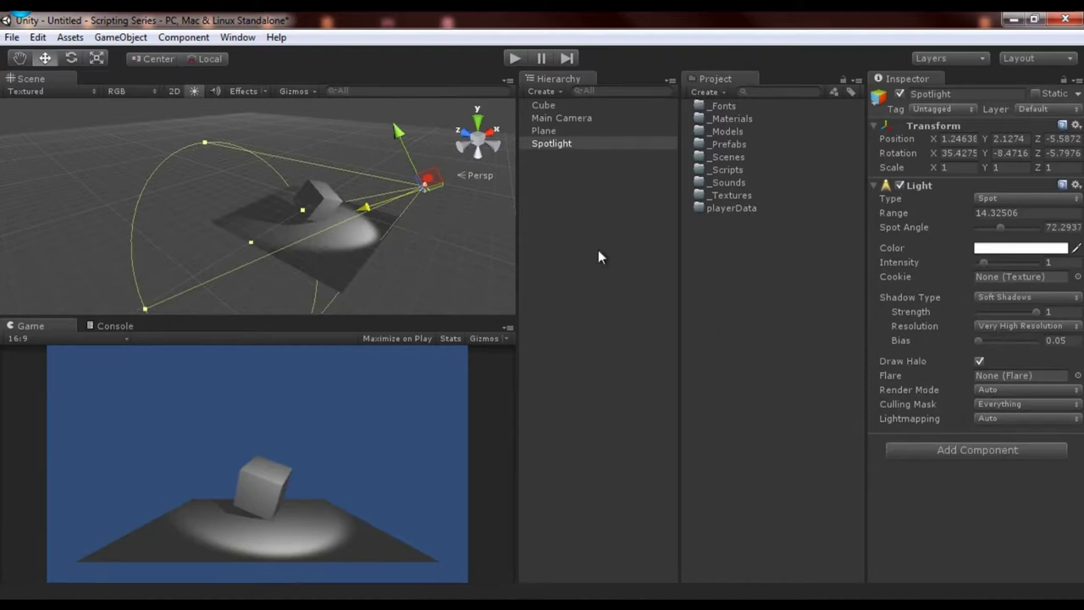
Step: Create an area light, raise it to about Y 0.03, and resize it to about 2.84 wide by 3.38 high
click(546, 94)
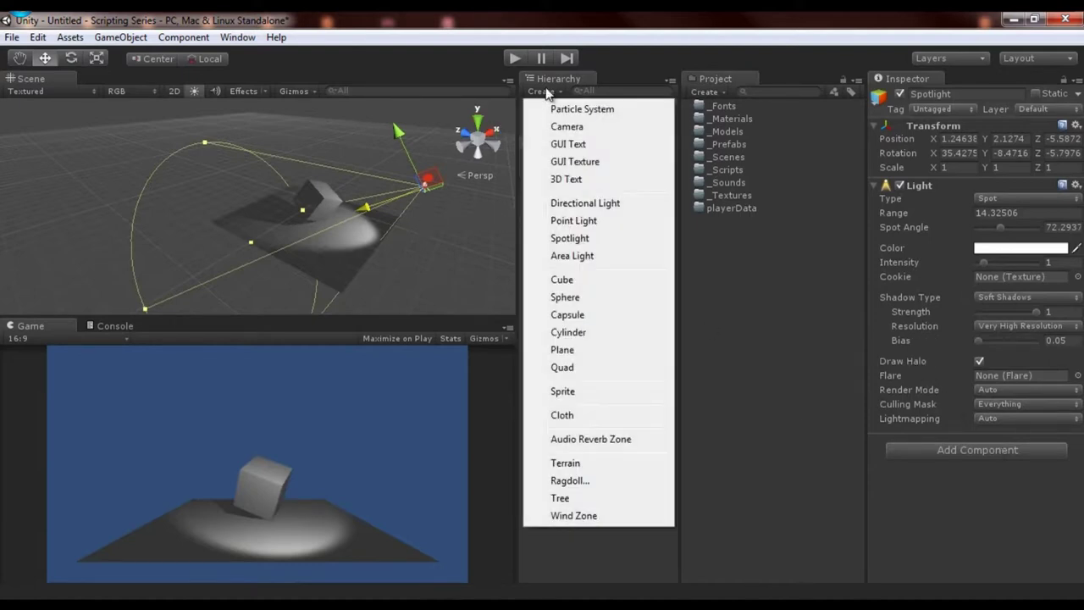
click(576, 254)
scroll(263, 217, up, 5)
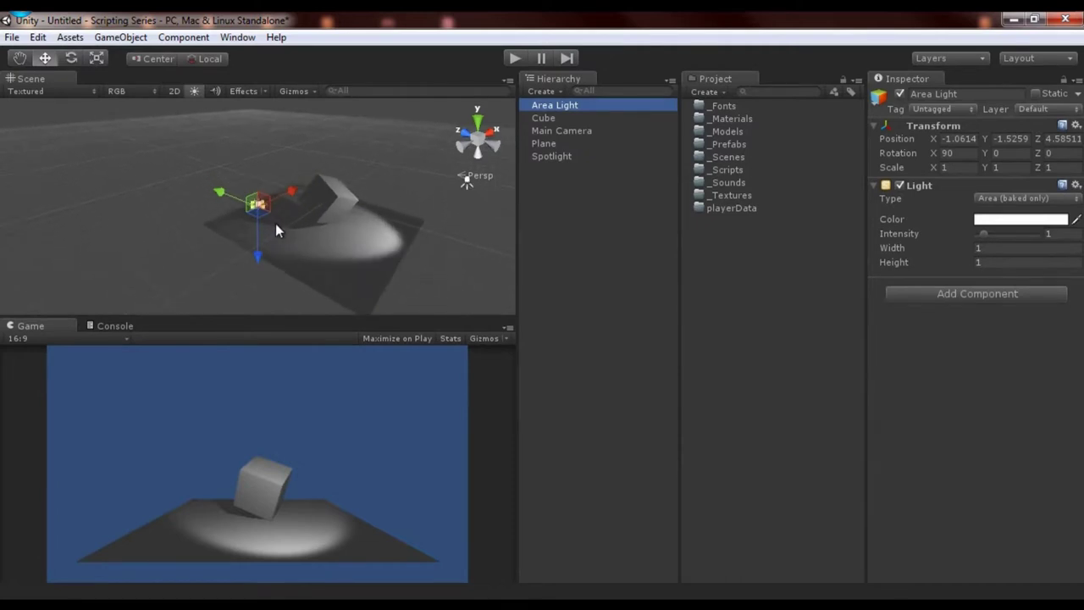
drag(254, 263, 322, 158)
middle_drag(322, 157, 358, 188)
alt+drag(359, 189, 402, 189)
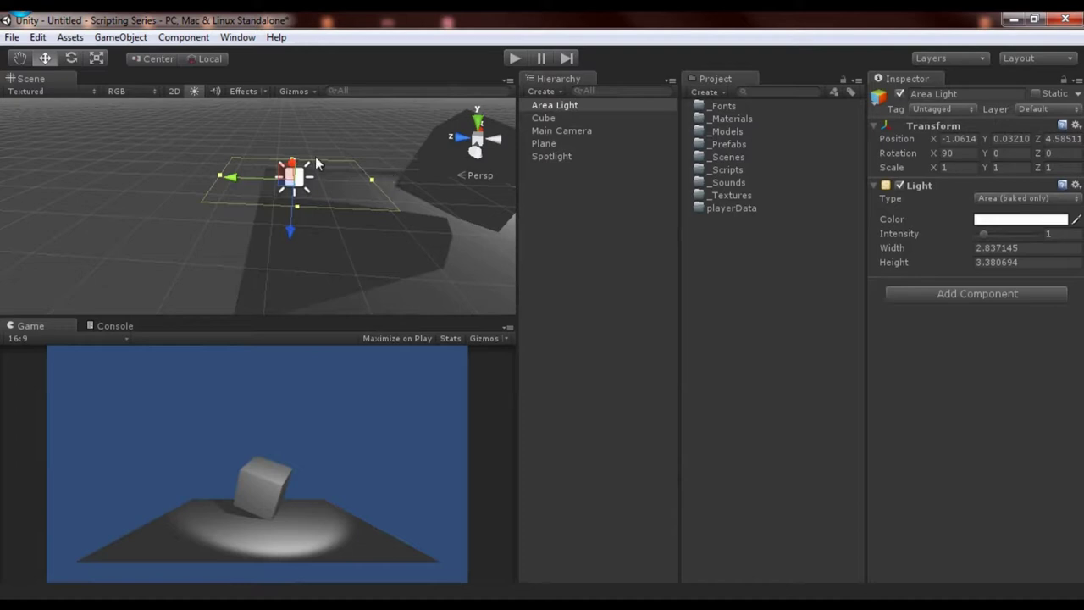
Step: Move the area light above the plane near the cube, to about X 0.11, Y 2.24, Z 1.14
drag(289, 232, 305, 146)
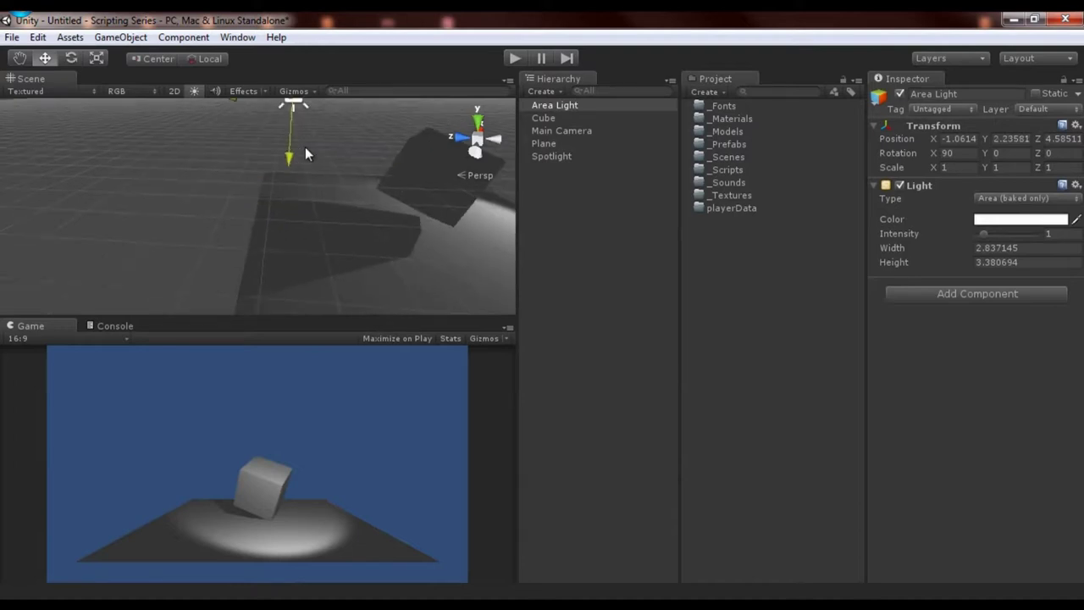
key(f)
alt+drag(288, 190, 377, 232)
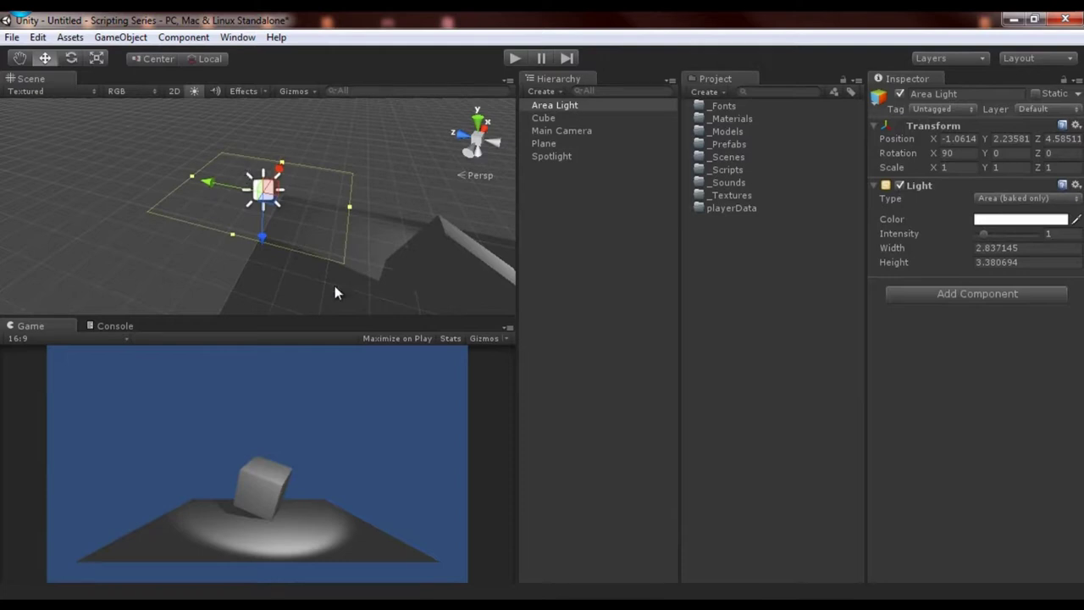
mouse_move(269, 208)
mouse_down()
mouse_move(343, 250)
mouse_move(459, 196)
mouse_move(338, 128)
mouse_move(285, 199)
mouse_move(356, 241)
mouse_up()
key(alt)
Step: Review the area light's type options, reduce its width to about 2.63, and deselect it
click(1026, 203)
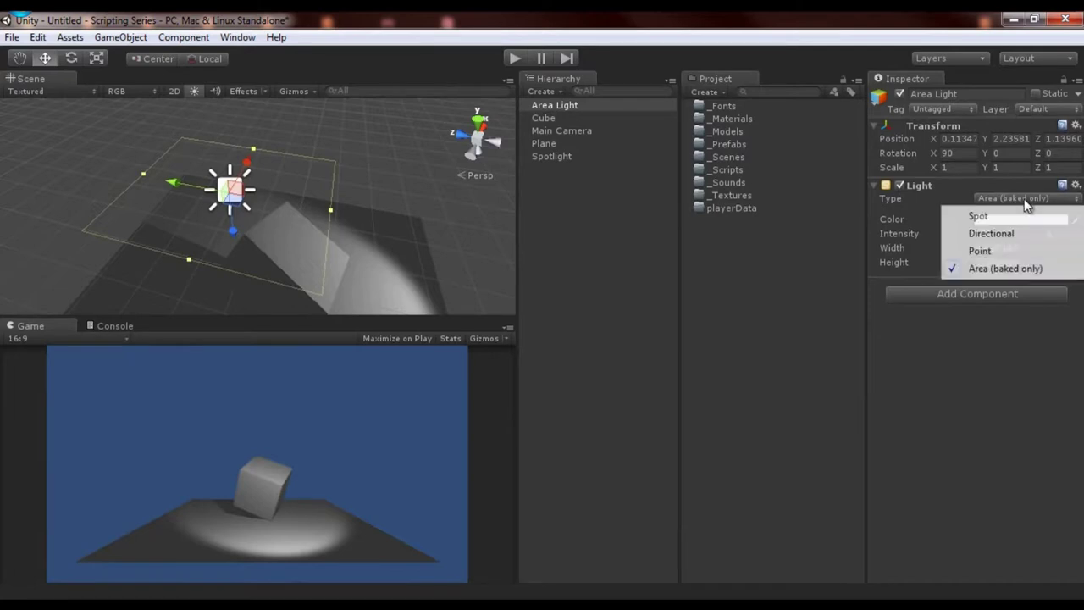
click(998, 424)
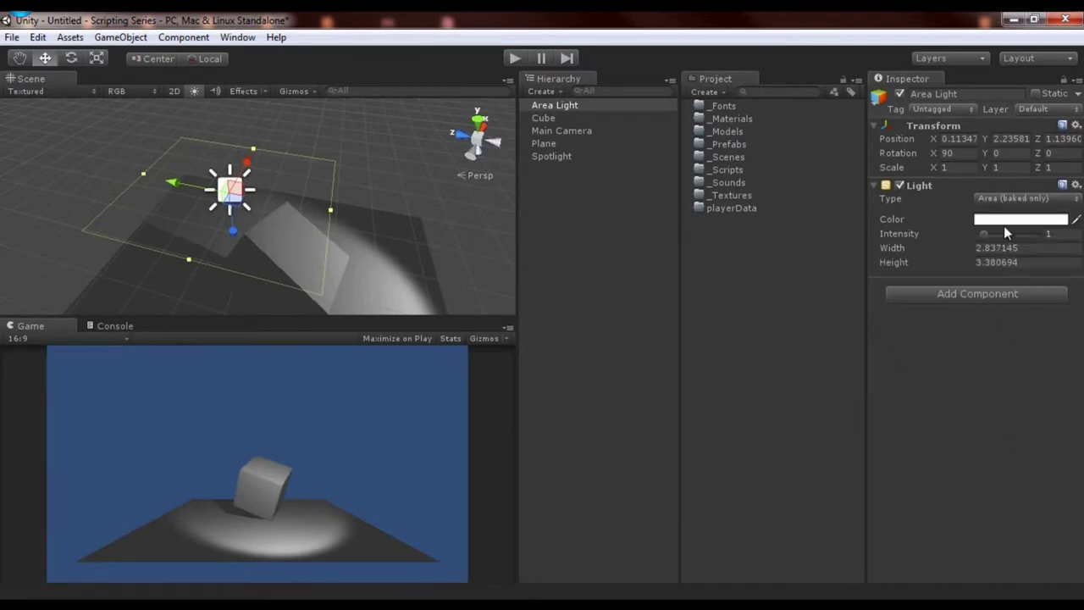
mouse_move(910, 251)
mouse_down()
mouse_move(926, 246)
mouse_move(910, 257)
mouse_up()
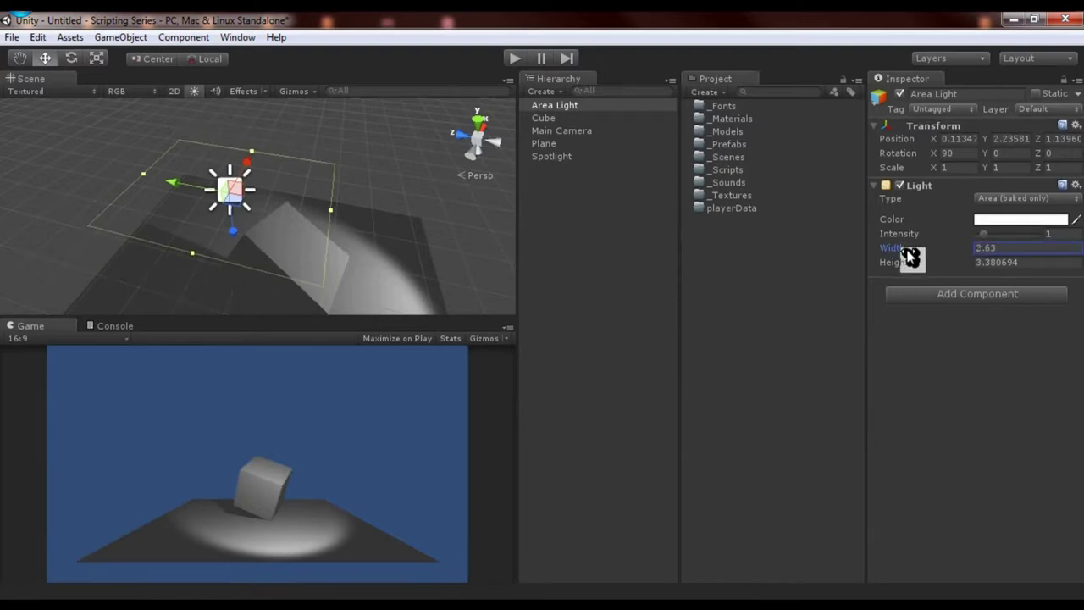
click(318, 212)
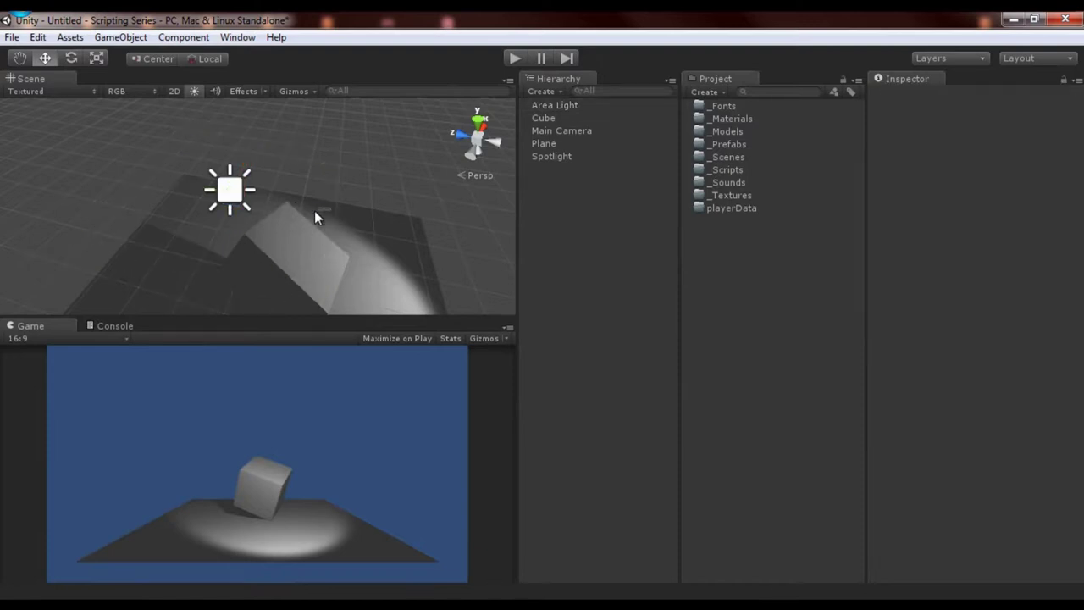
Step: Set the area light's width to 2.5 and its height to 3
click(274, 196)
drag(328, 211, 320, 208)
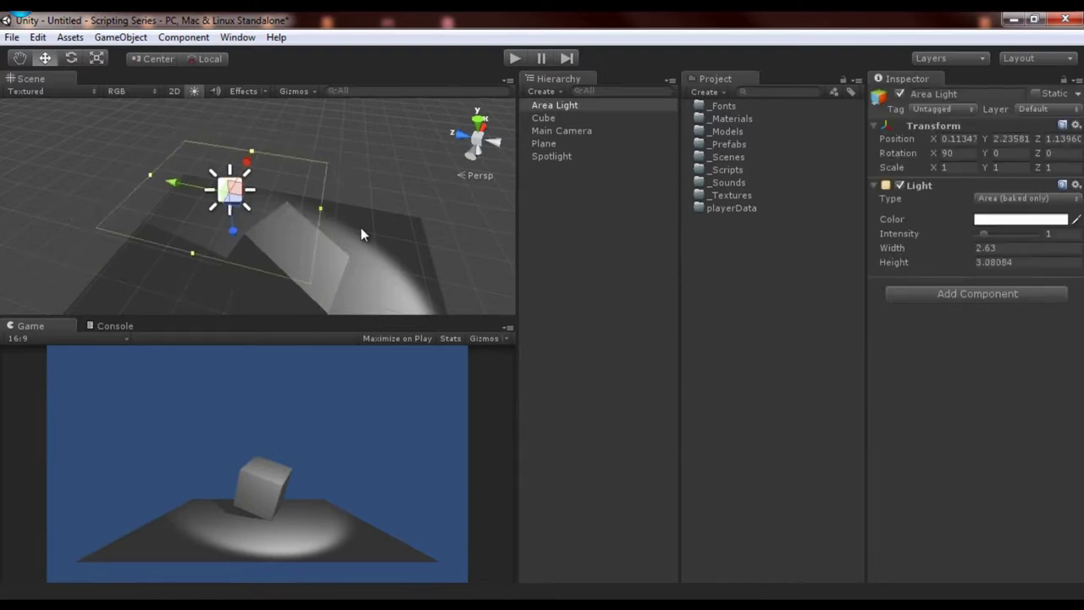
click(1034, 247)
double_click(1034, 246)
text(2.5)
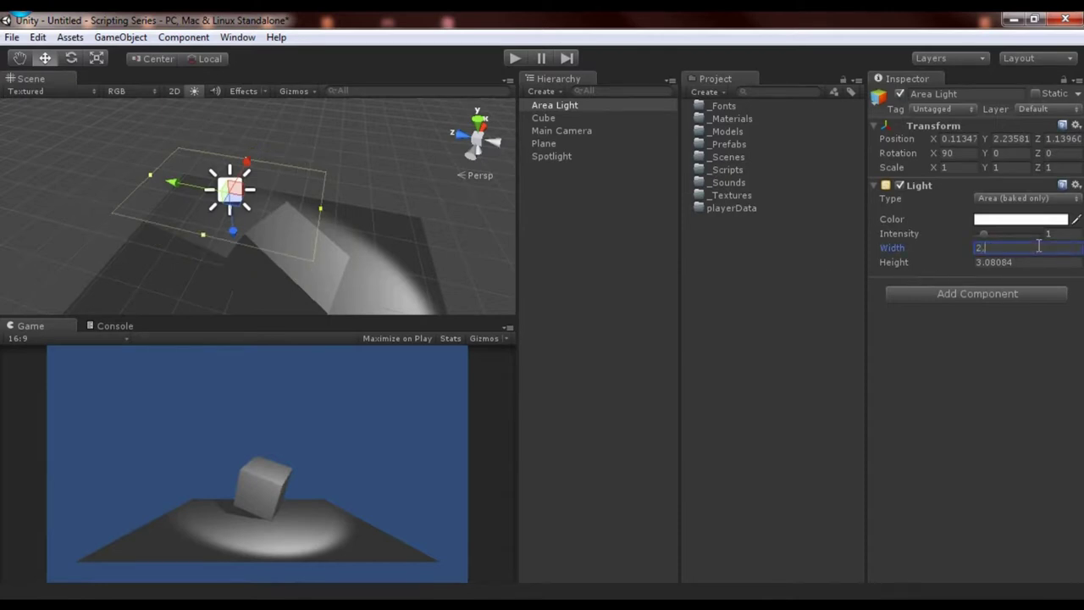
key(Tab)
text(3)
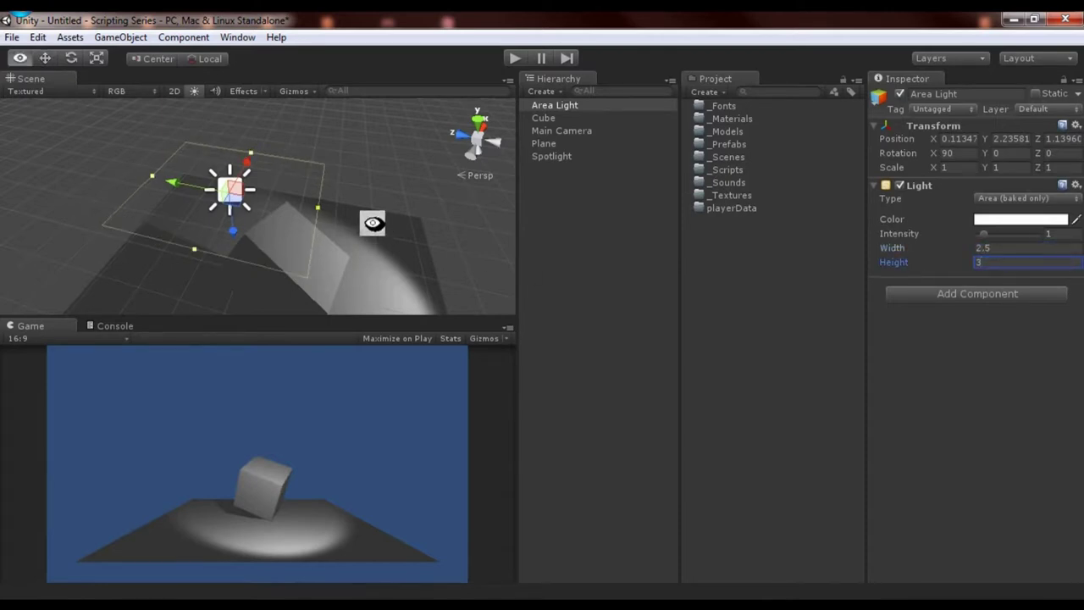
Step: Look at the area light's color choices, and set its X and Z positions to 0
alt+drag(376, 223, 375, 179)
click(1025, 220)
click(354, 43)
click(973, 137)
text(0)
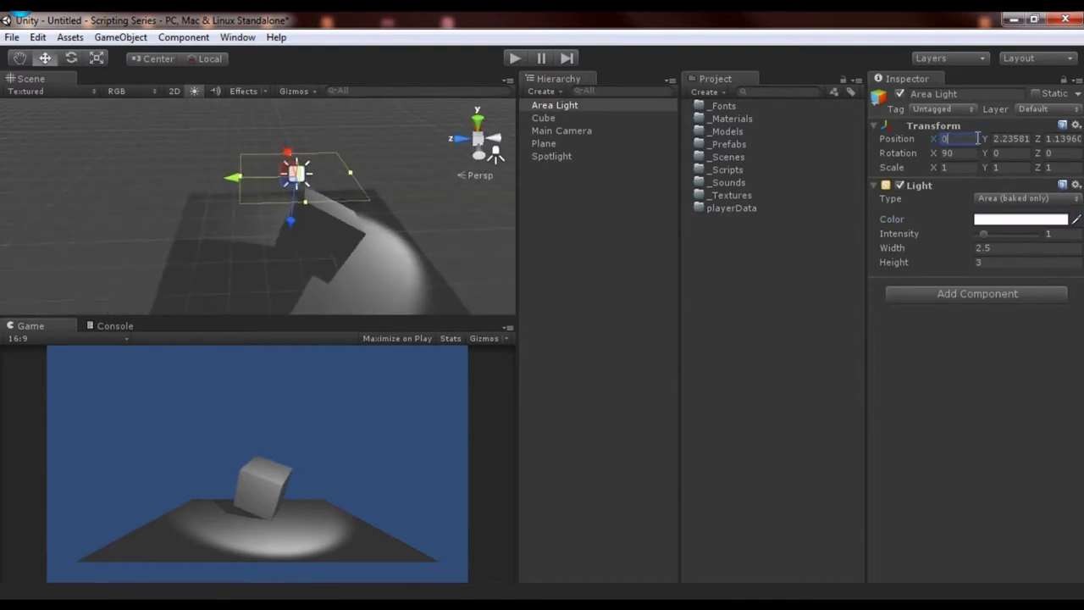
key(Tab)
key(Tab)
text(0)
alt+drag(322, 212, 394, 211)
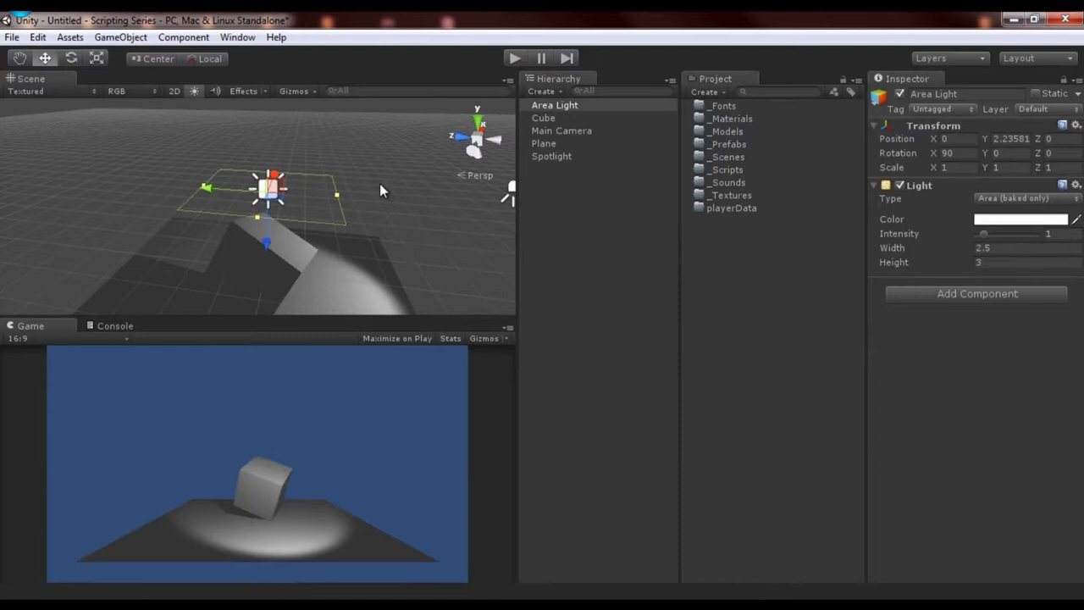
Step: Switch the area light's type to Point, Directional and finally Spot, and raise it to about X -0.89, Y 5.60, Z 0.88
click(1036, 195)
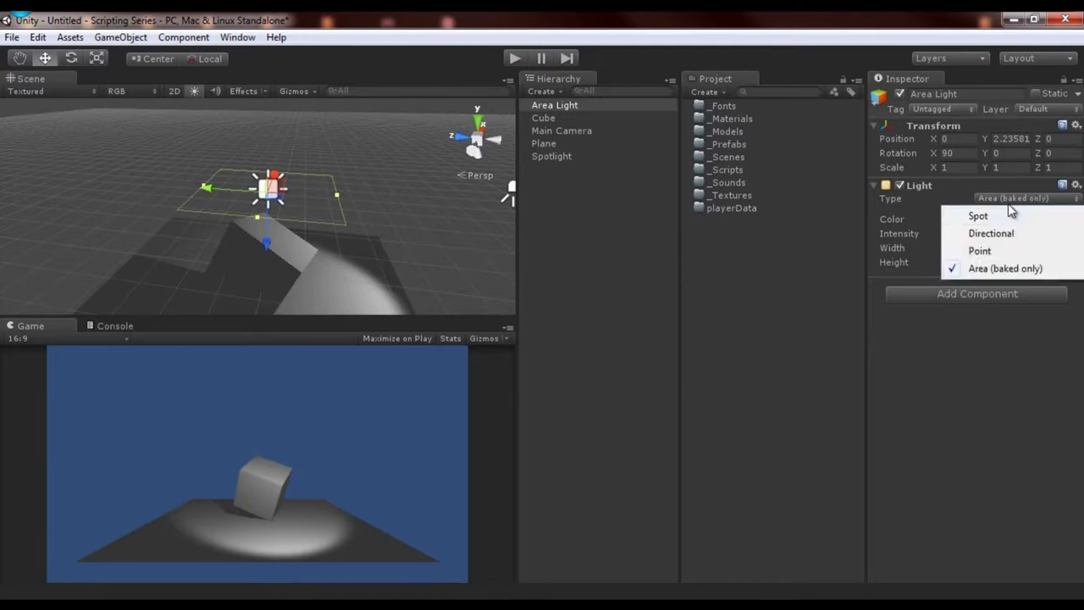
click(993, 250)
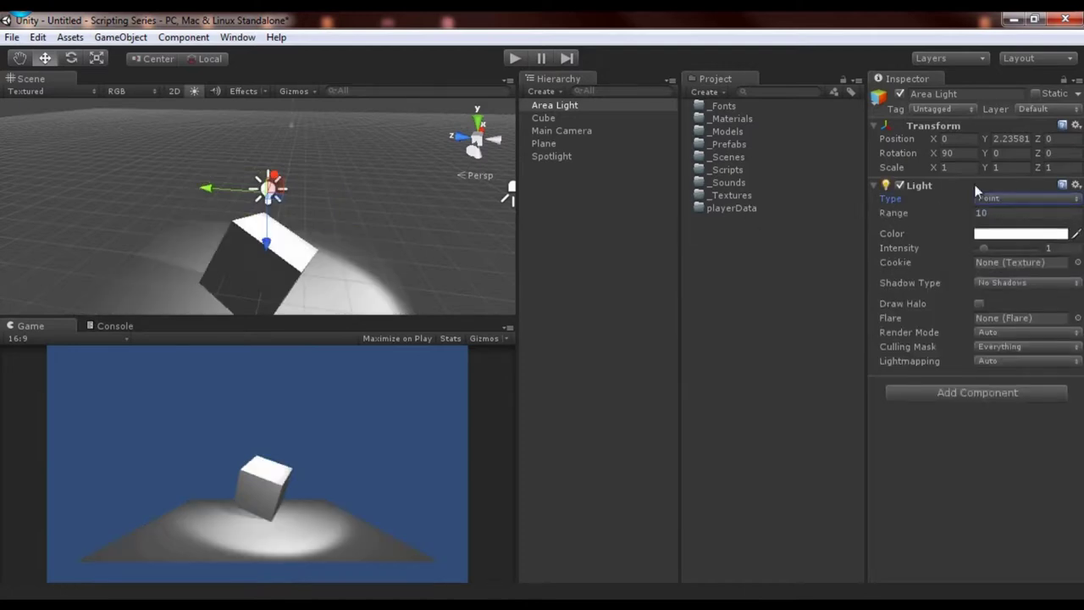
click(1003, 197)
click(998, 234)
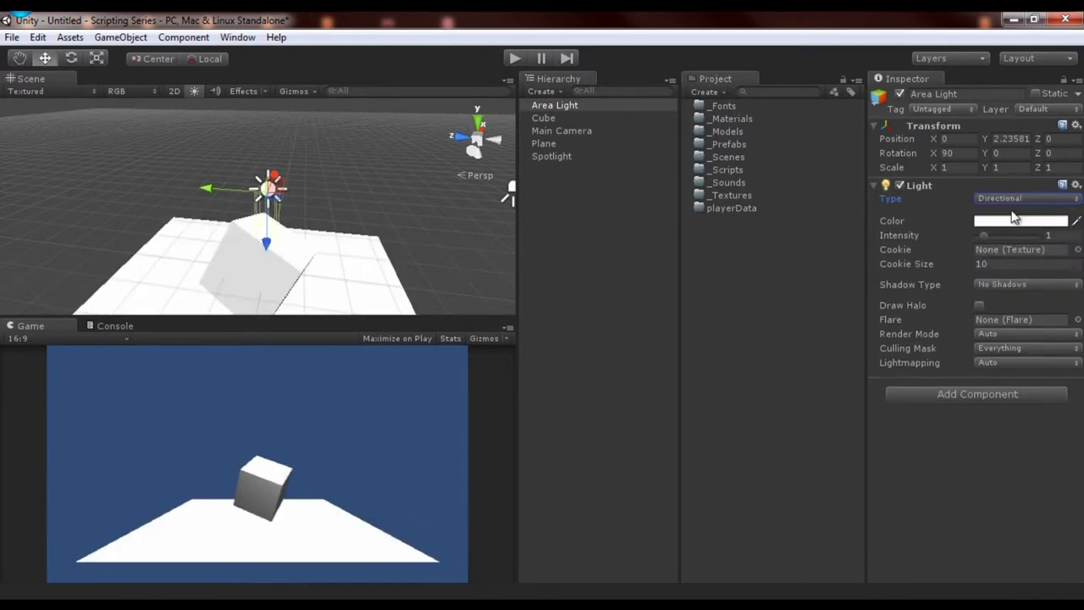
click(1017, 198)
click(979, 217)
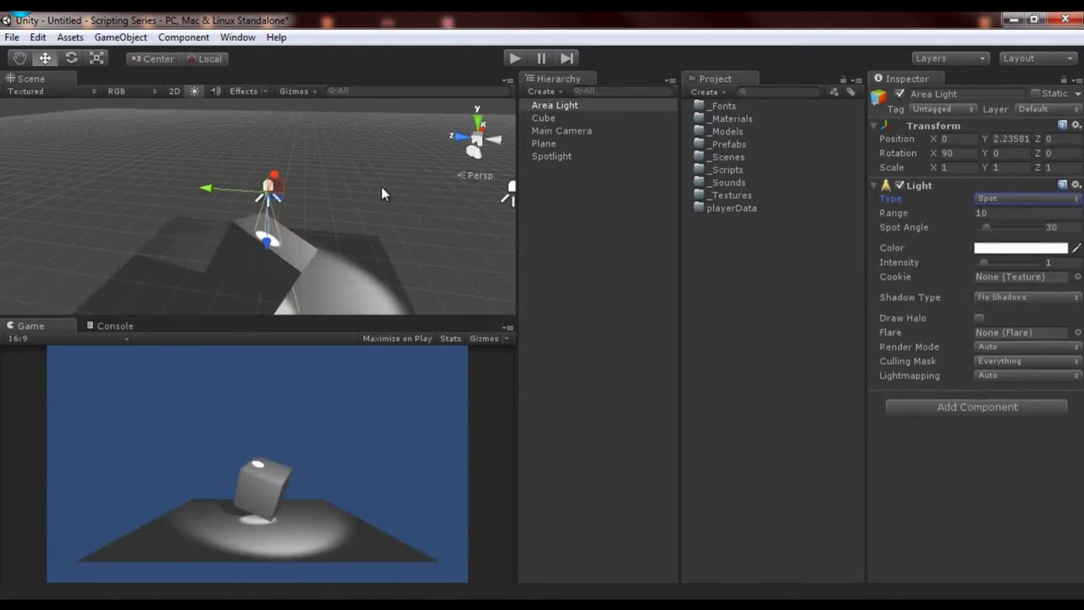
alt+drag(403, 201, 321, 243)
drag(255, 222, 368, 213)
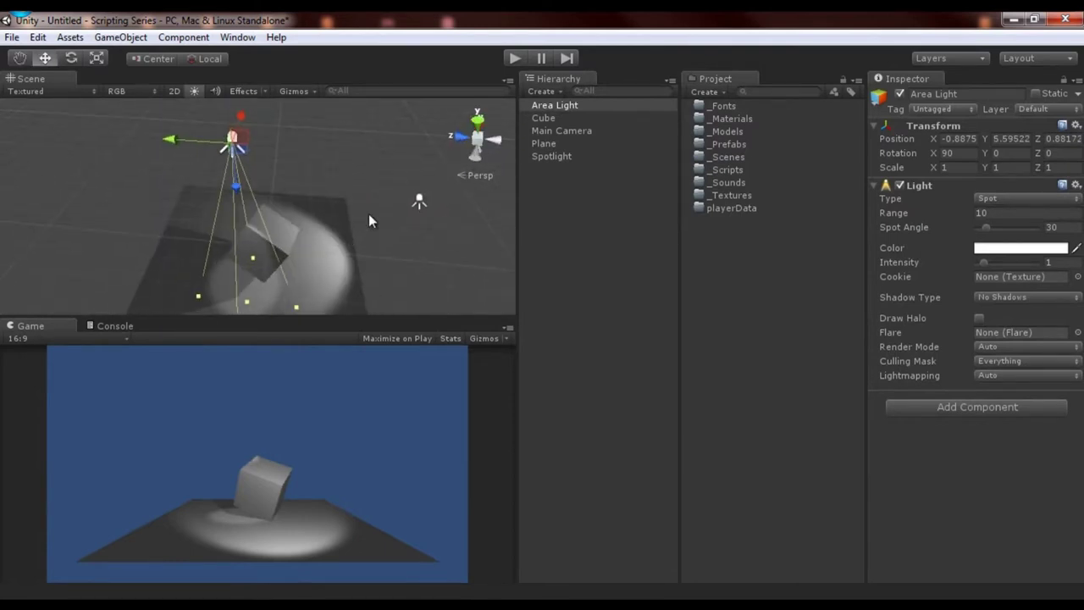
Step: Create a sprite to view its Sprite Renderer settings, and delete it
click(540, 92)
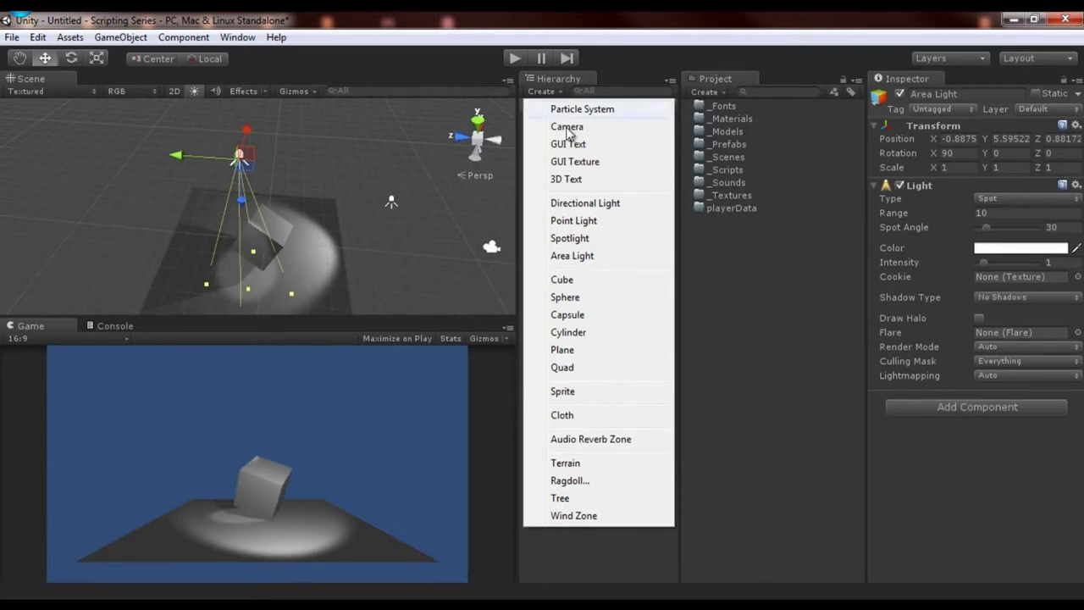
click(575, 385)
mouse_move(352, 219)
alt+mouse_down()
mouse_move(358, 212)
mouse_move(85, 138)
mouse_move(270, 189)
mouse_move(260, 100)
mouse_move(297, 212)
mouse_move(145, 67)
mouse_move(313, 230)
mouse_move(255, 221)
mouse_move(339, 204)
alt+mouse_up()
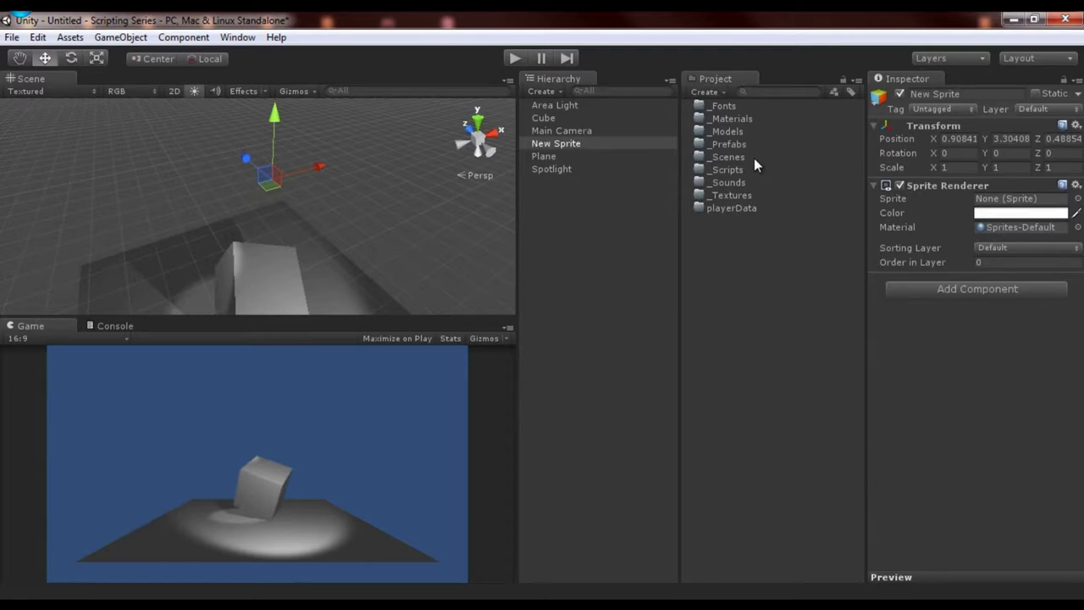
click(598, 198)
click(569, 142)
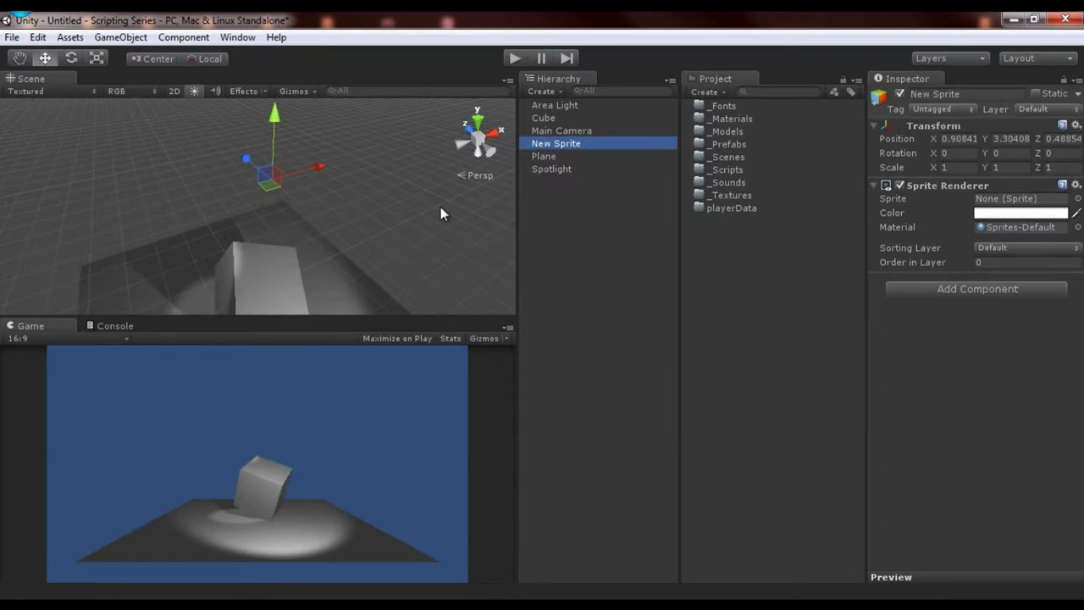
key(Delete)
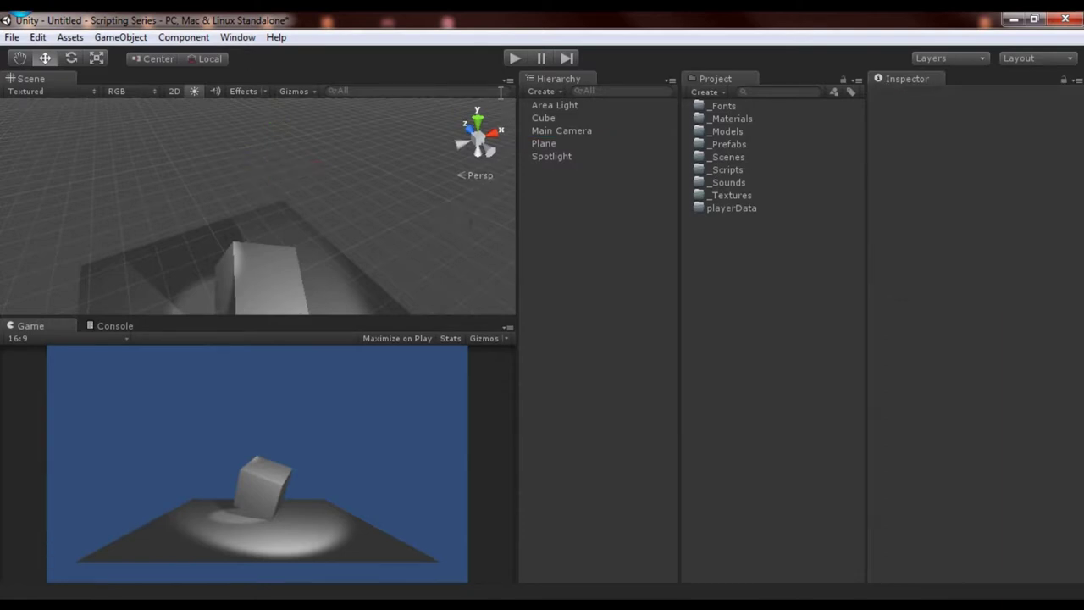
Step: Create a cloth object above the cube and test its fall in a short play-mode run
click(544, 92)
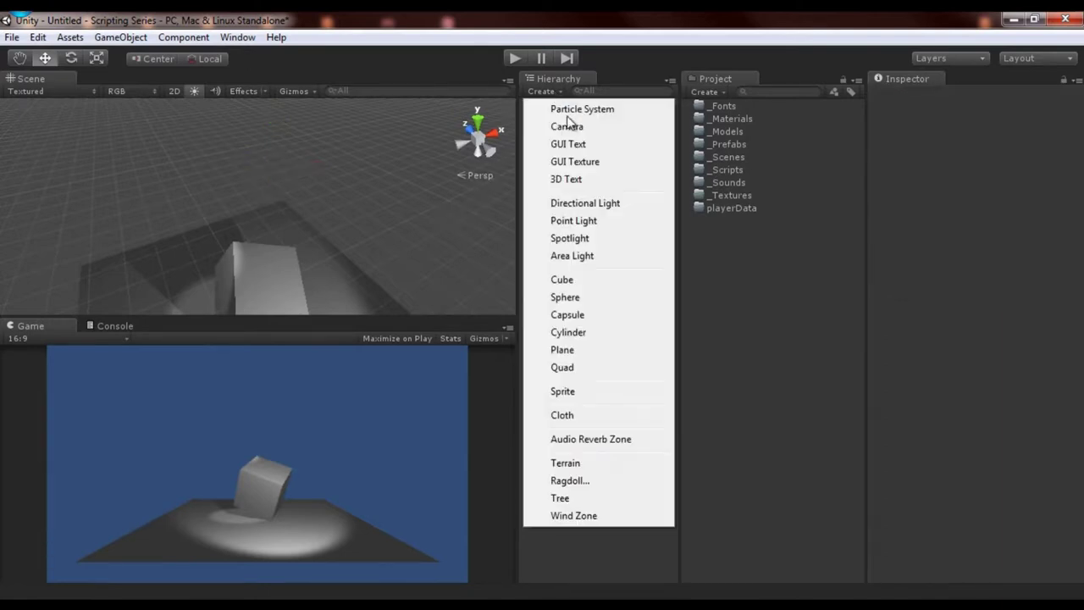
click(617, 415)
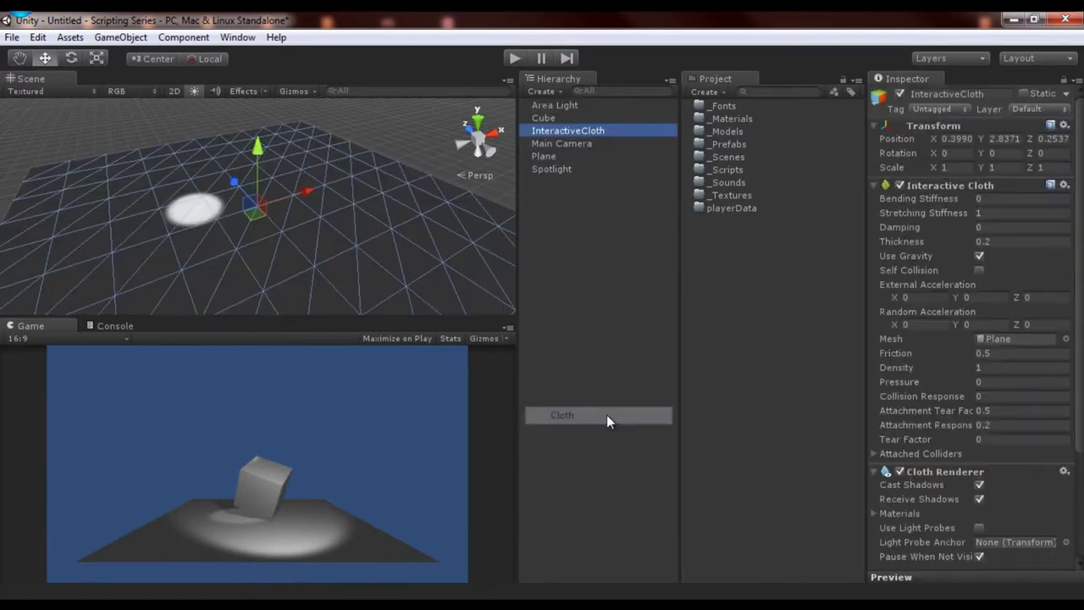
alt+drag(280, 254, 398, 160)
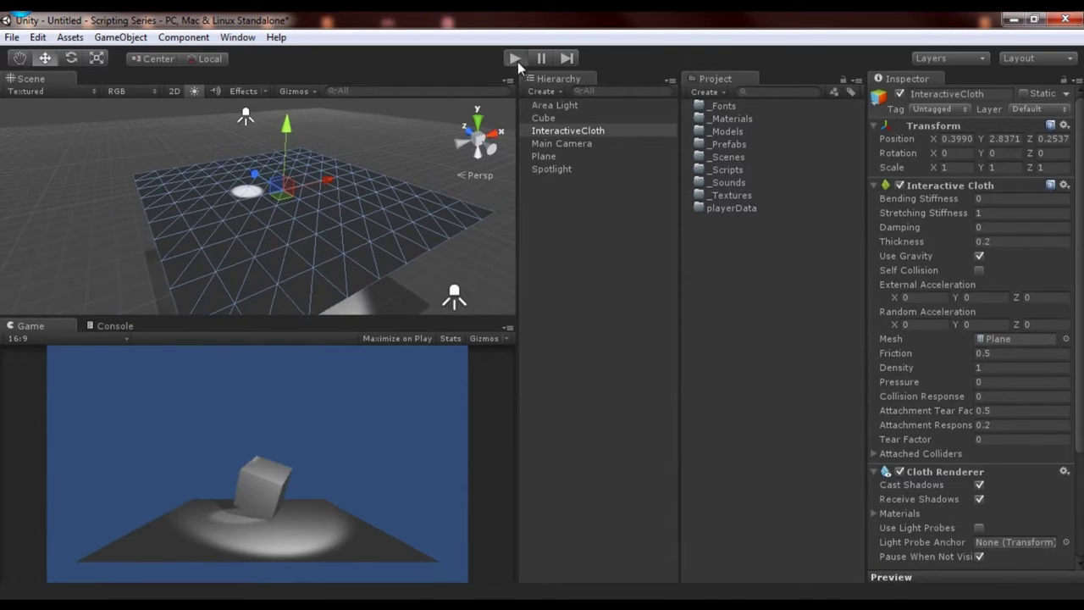
click(517, 62)
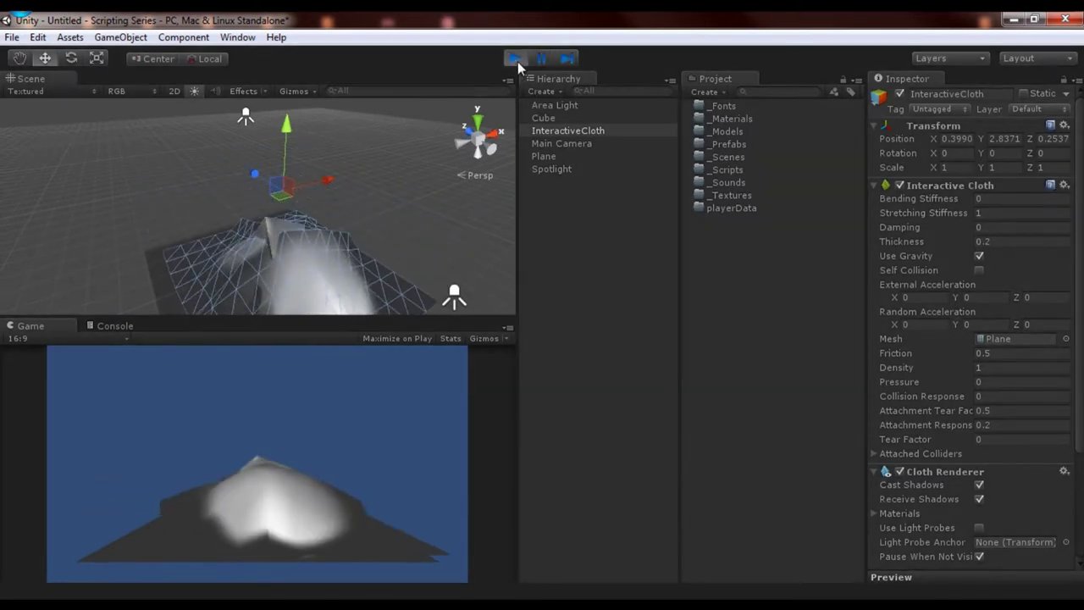
click(517, 61)
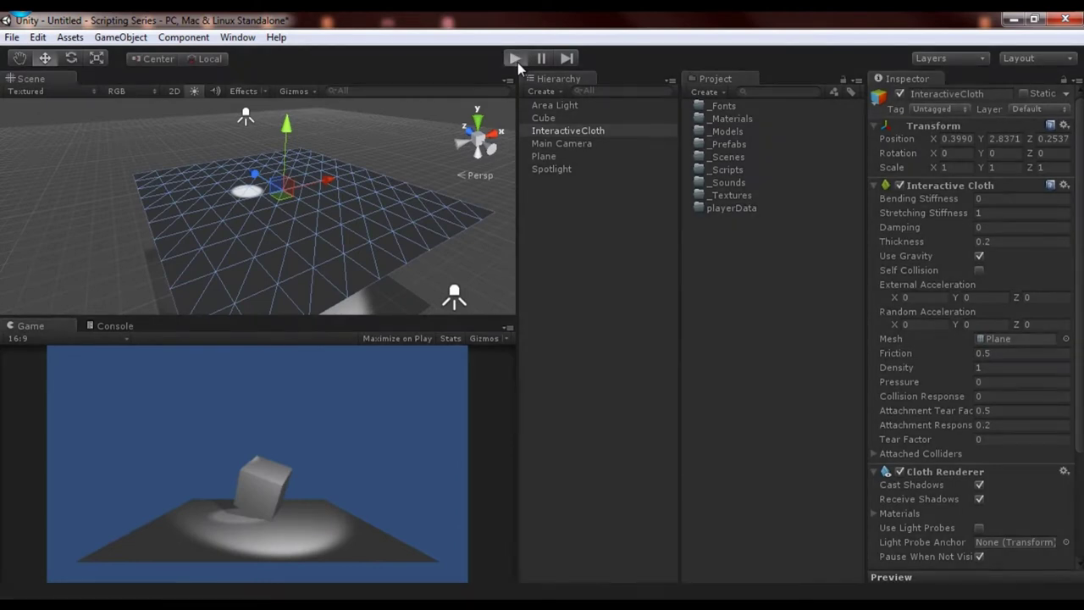
Step: Run the scene again, lift the cube against the draped cloth to about X 0.57, Y 1.12, Z -0.45, and stop playback
click(517, 62)
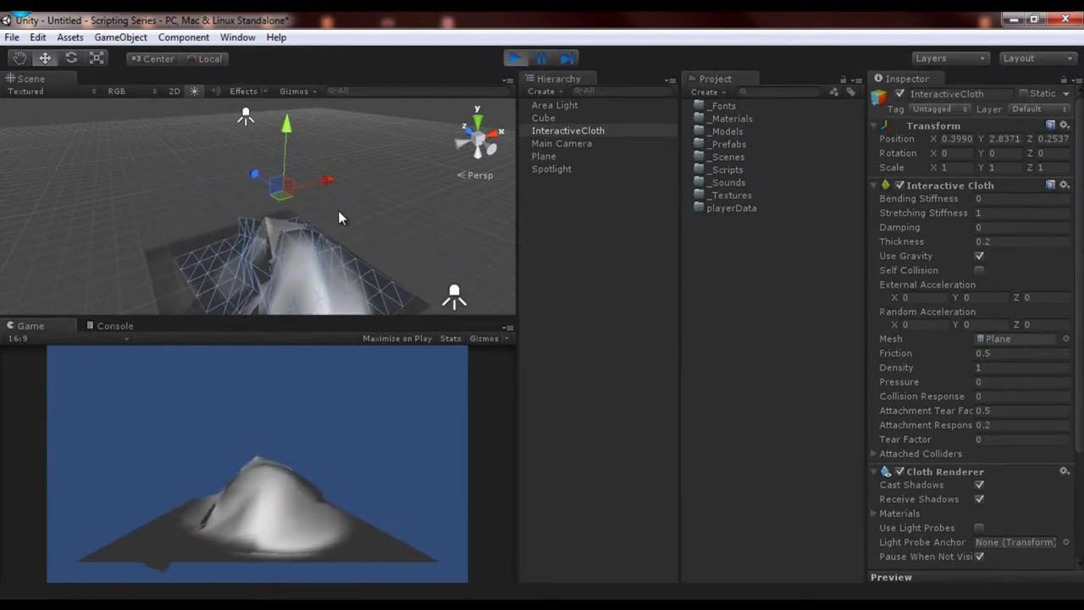
alt+drag(339, 213, 227, 197)
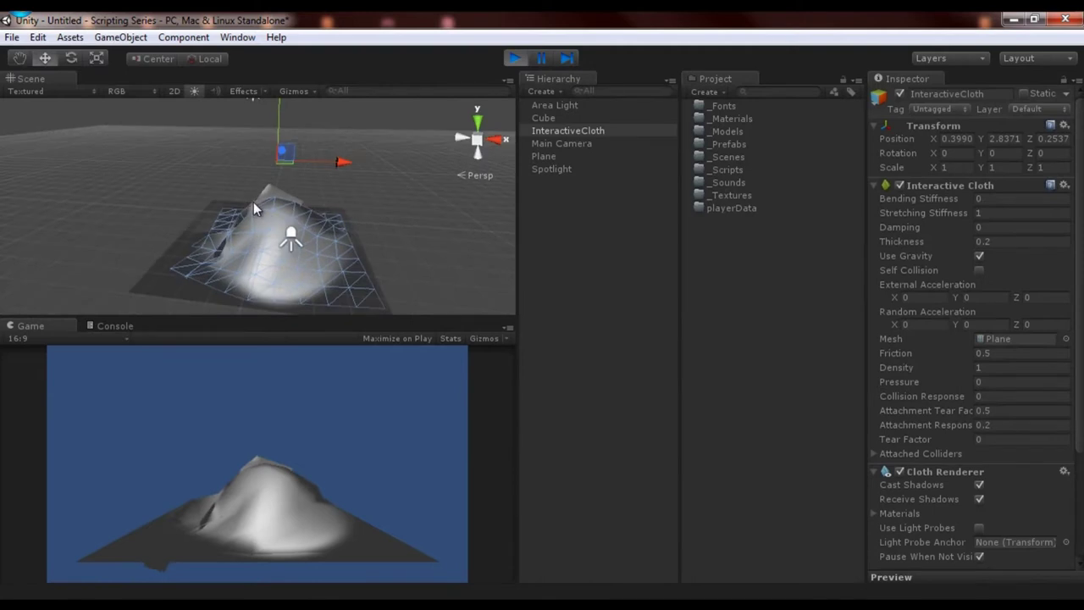
click(267, 196)
drag(306, 155, 301, 139)
alt+drag(287, 218, 415, 194)
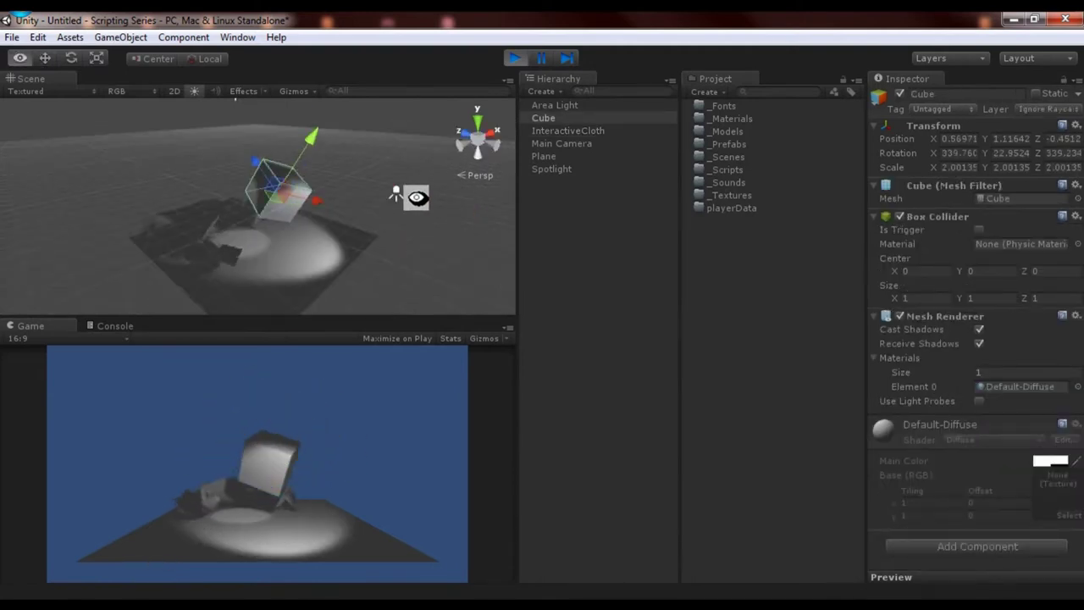
click(516, 58)
Step: Replay the cloth simulation, raise the covered cube to about X 0.79, Y 2.08, Z -0.93, and stop playback
click(518, 54)
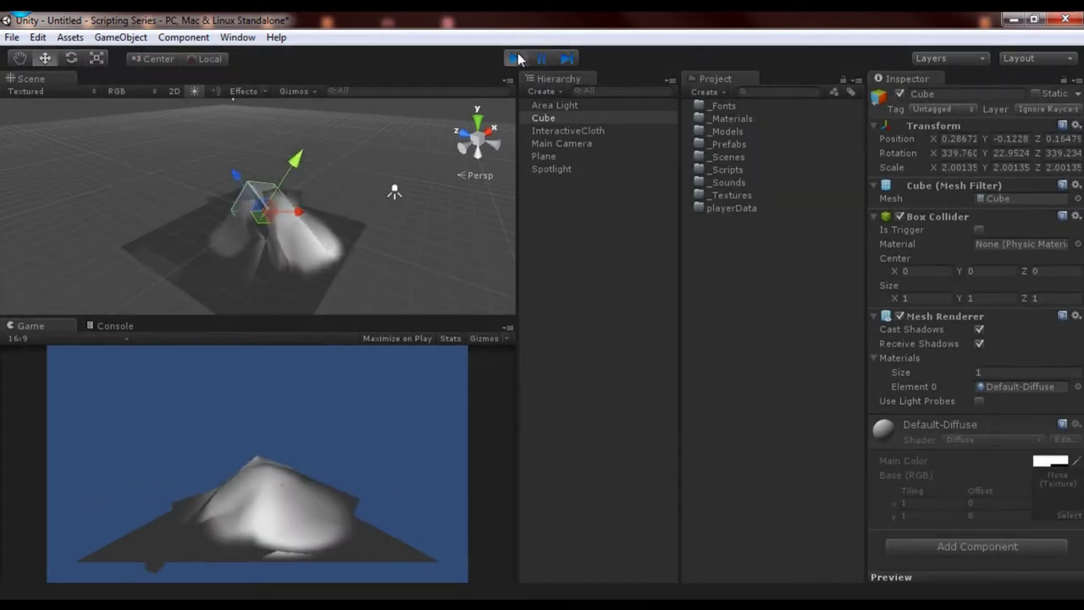
drag(292, 172, 324, 160)
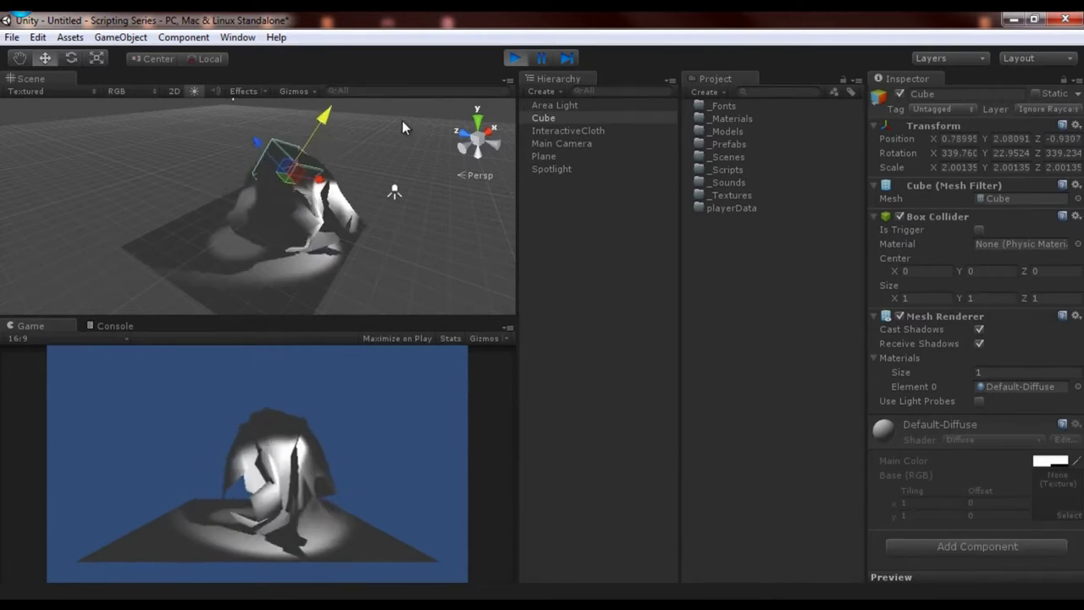
click(517, 58)
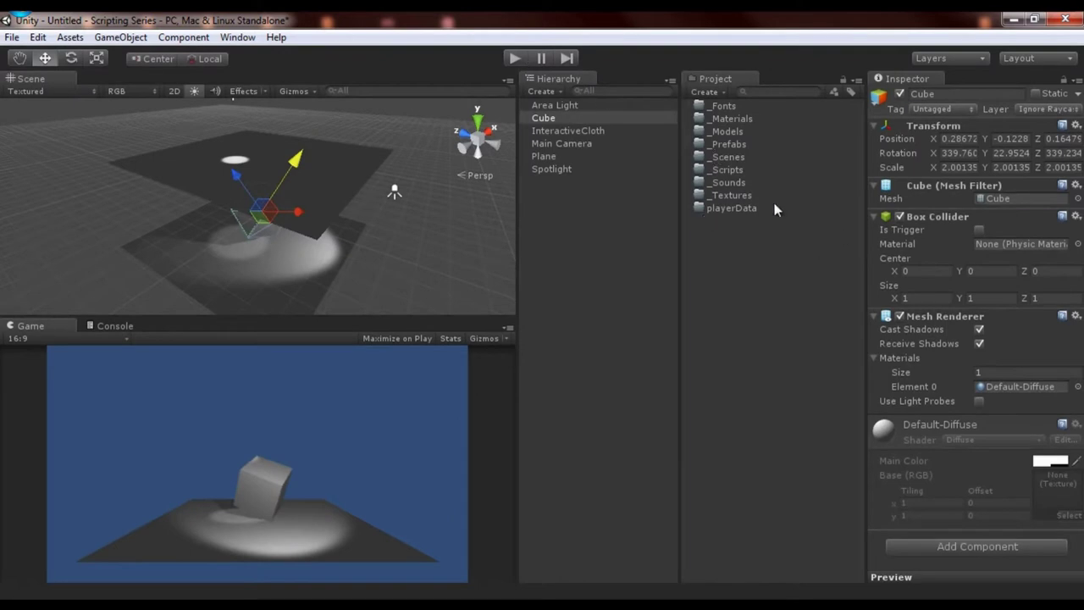
Step: Examine the cloth object's Interactive Cloth and Cloth Renderer settings
click(564, 131)
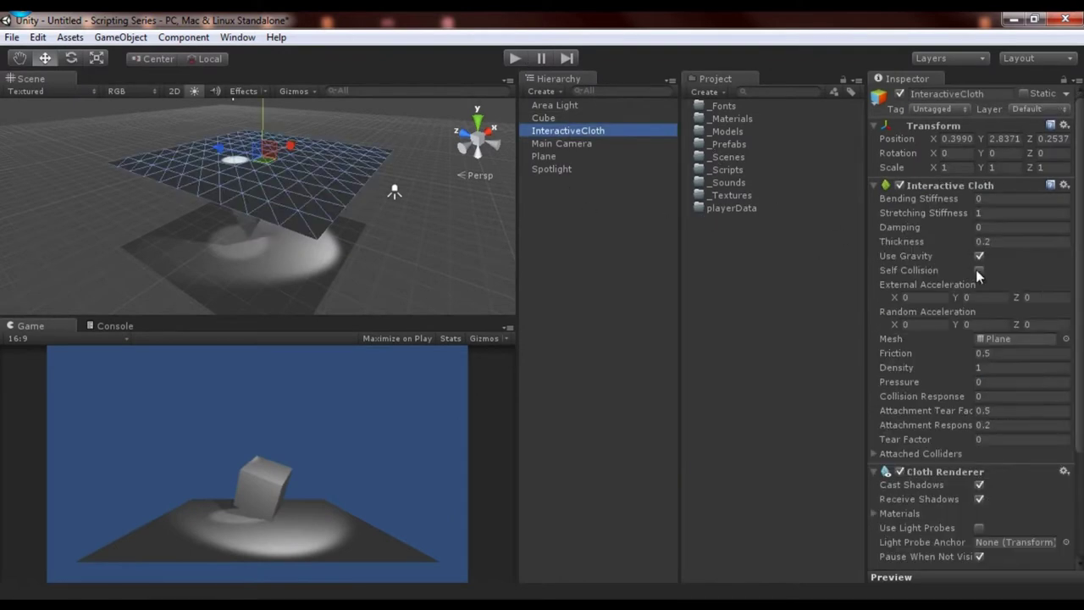
scroll(1006, 309, down, 5)
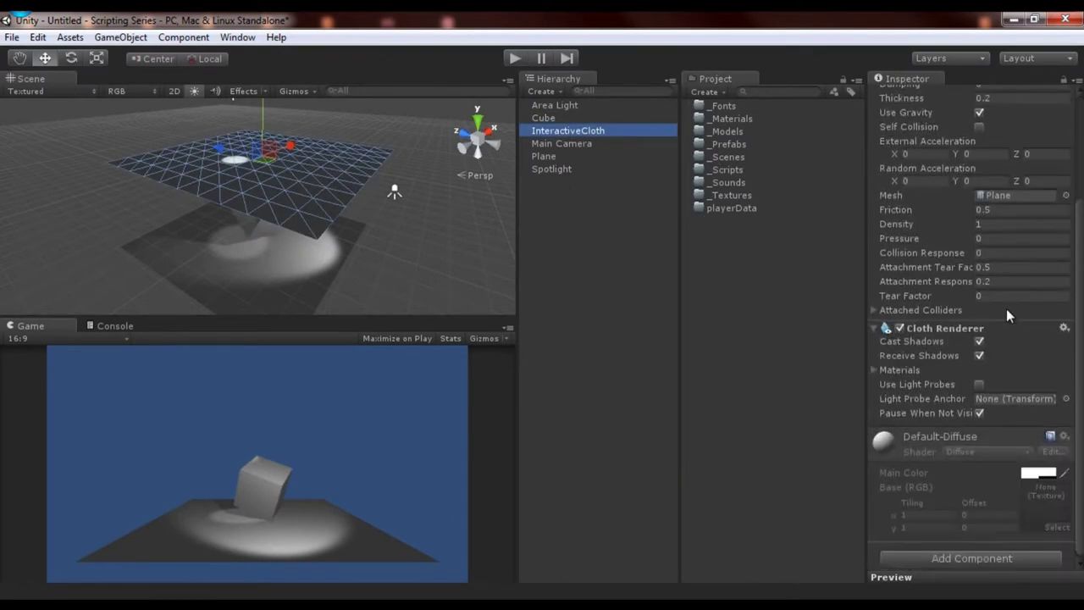
scroll(1006, 308, up, 5)
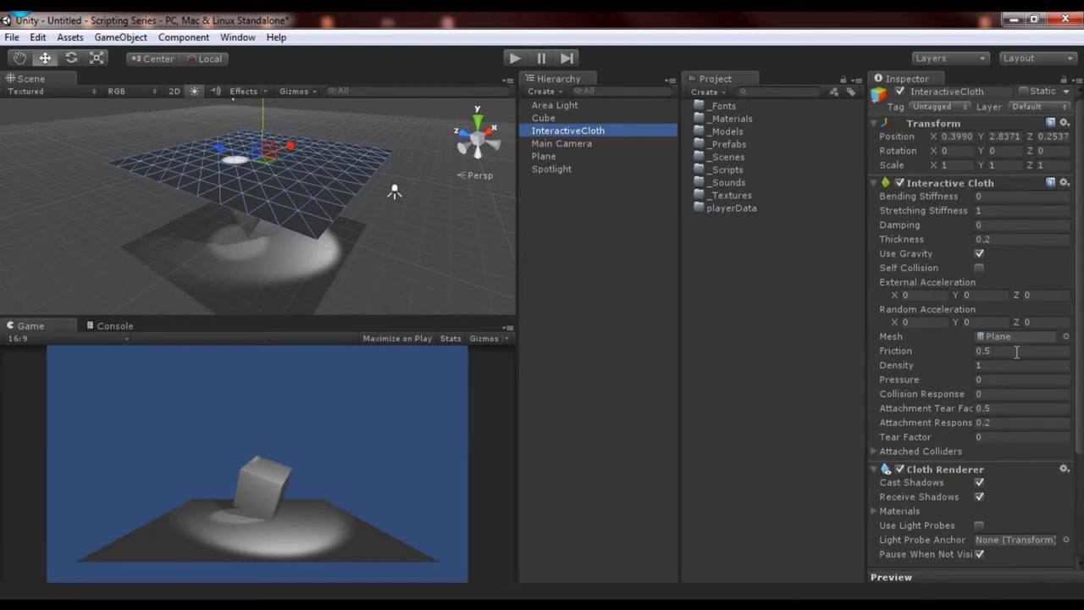
Step: Scale the interactive cloth uniformly down to about 0.33 with the Scale tool
mouse_move(398, 174)
alt+mouse_down()
mouse_move(375, 162)
mouse_move(406, 165)
alt+mouse_up()
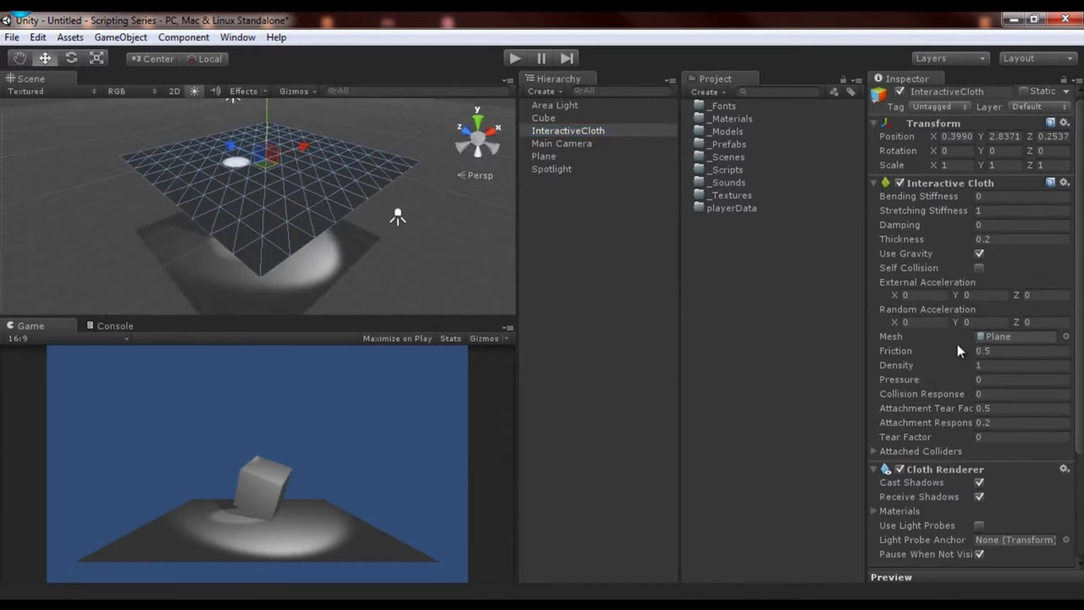
scroll(344, 188, down, 3)
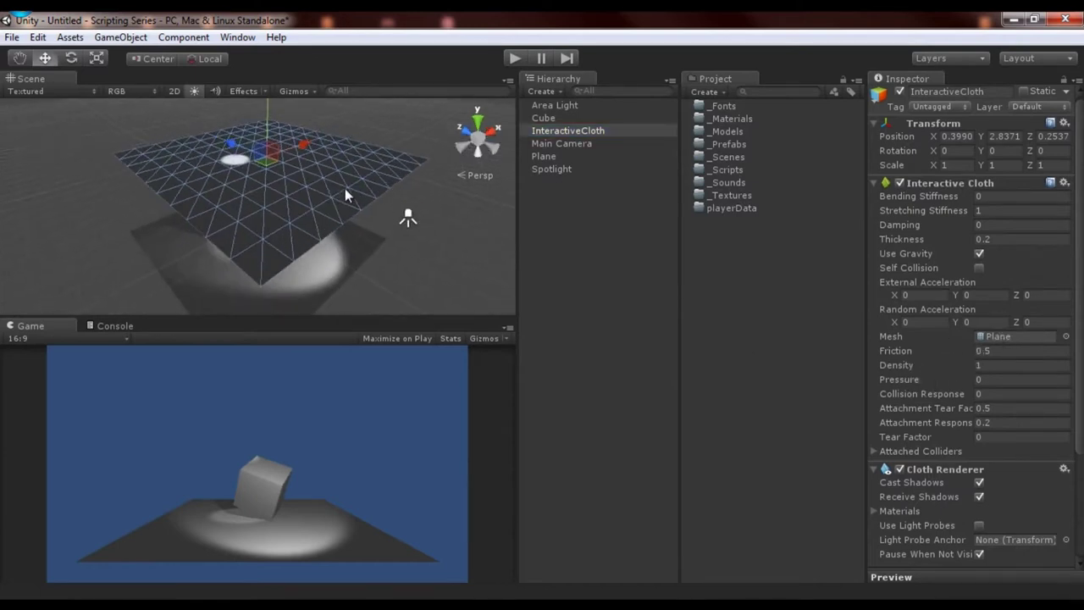
key(r)
drag(265, 173, 212, 177)
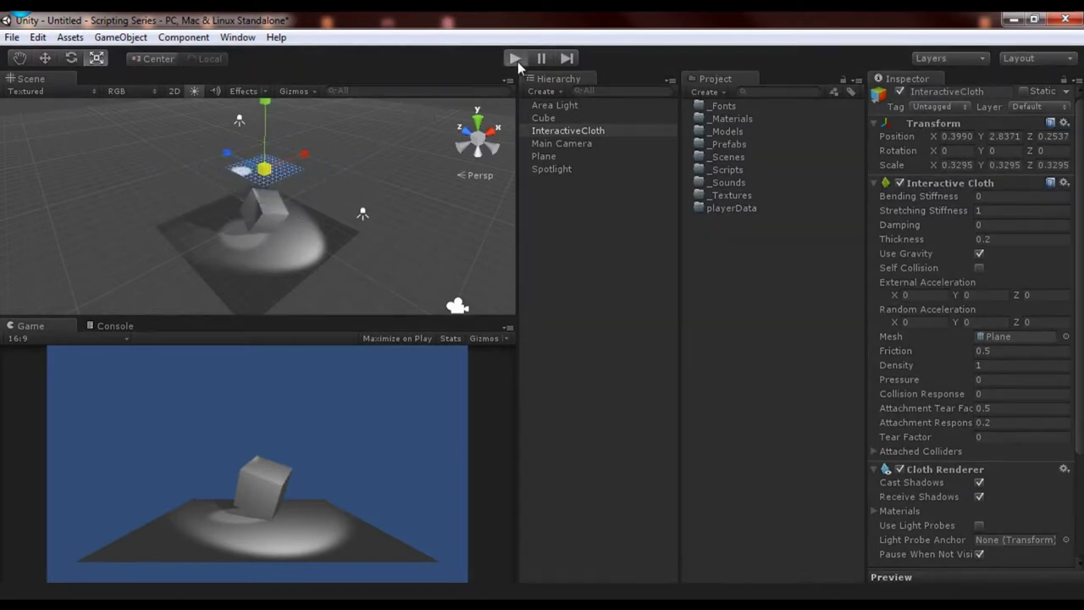
Step: Run the scene to examine how the cloth falls over the cube, and stop the playback
key(ctrl+p)
scroll(395, 146, up, 3)
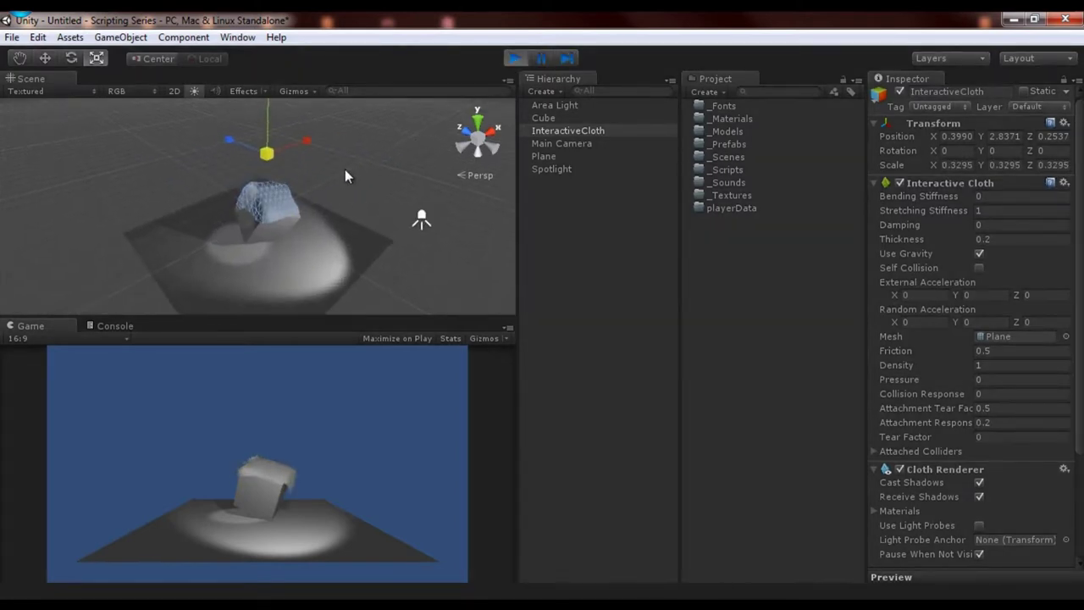
alt+drag(323, 214, 379, 216)
click(516, 58)
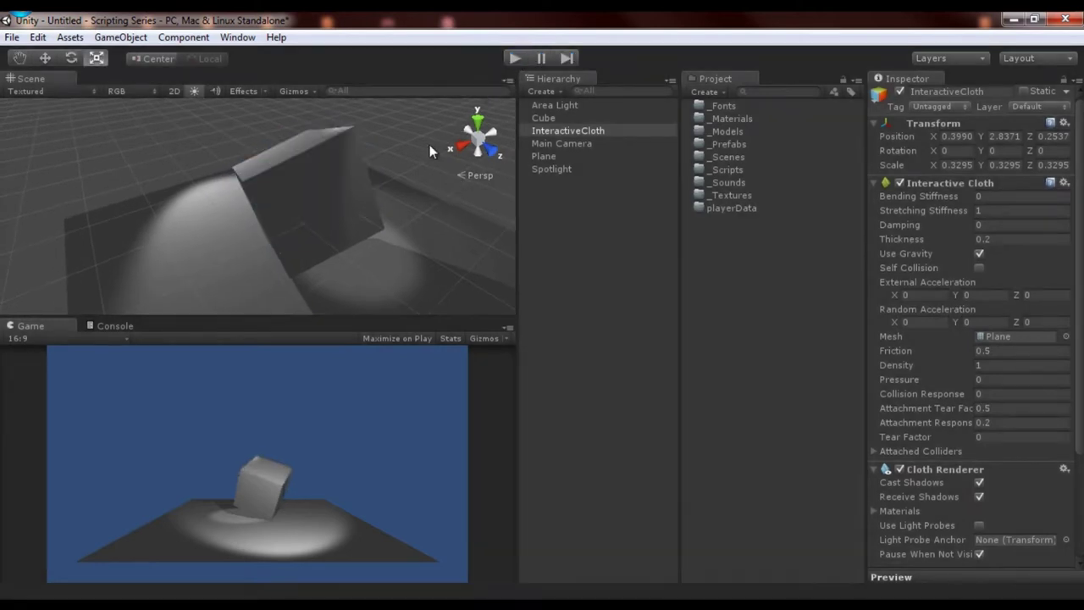
Step: Delete the cube and create a sphere in its place
click(337, 197)
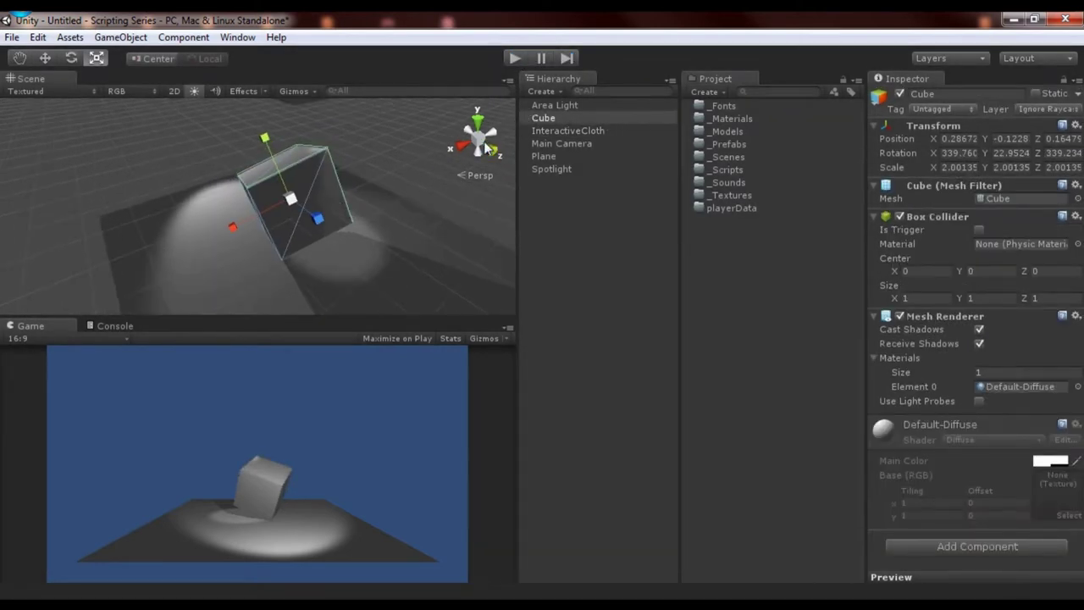
key(Delete)
click(546, 92)
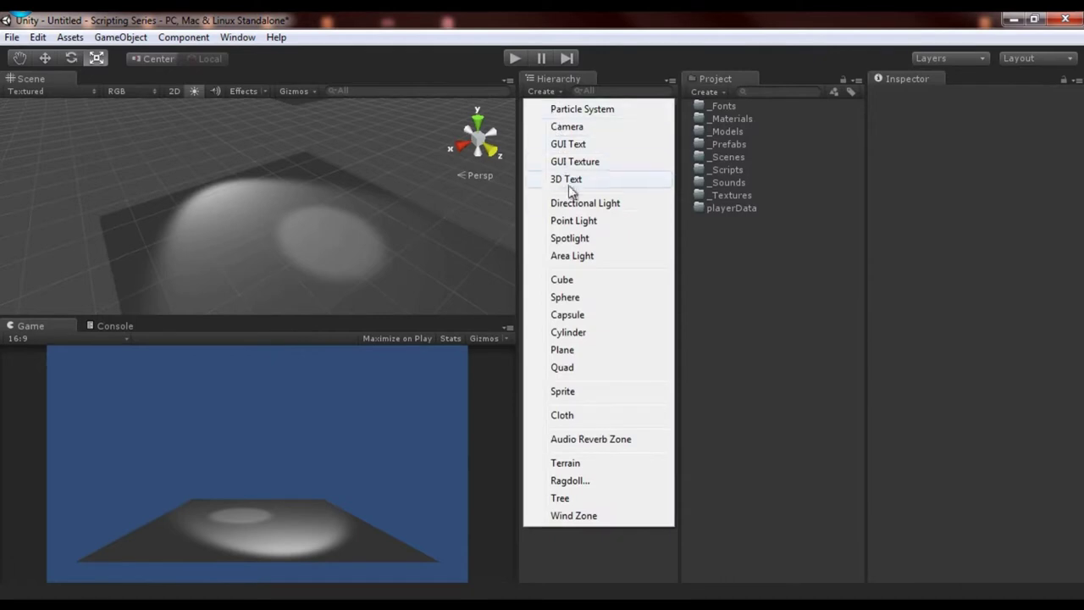
click(591, 298)
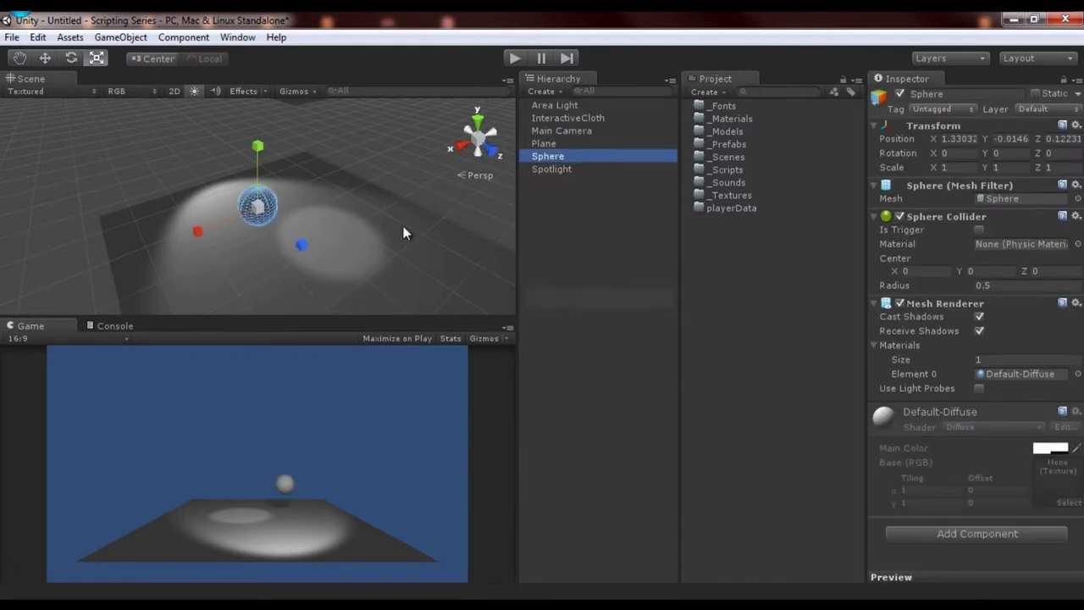
Step: Scale the sphere uniformly to about 2.31 and move it beneath the cloth, at about X 0.32 and Z 0.79
drag(278, 202, 353, 243)
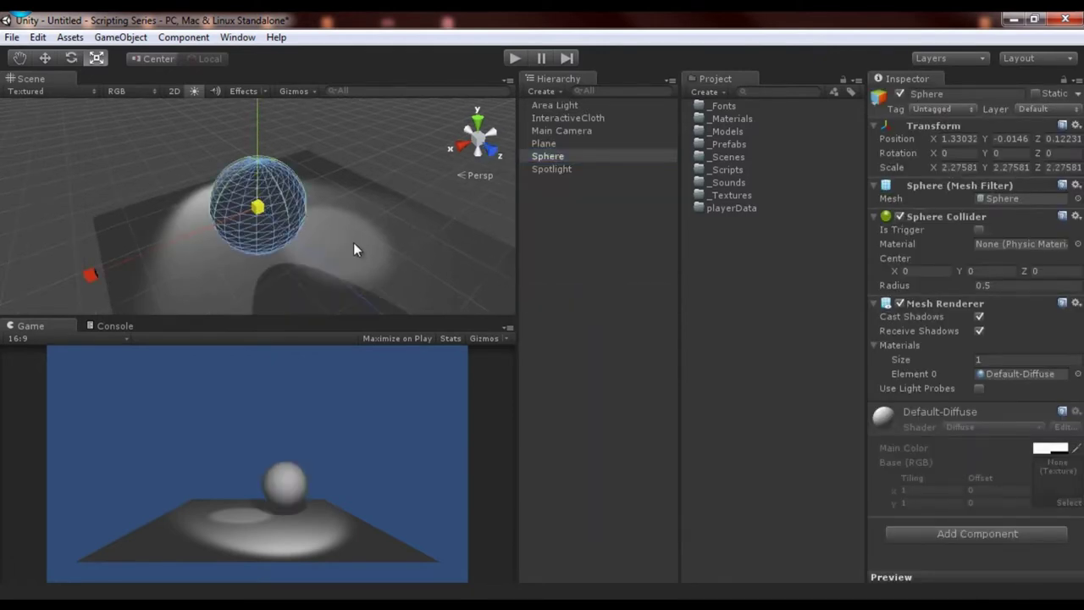
key(w)
alt+drag(352, 184, 290, 222)
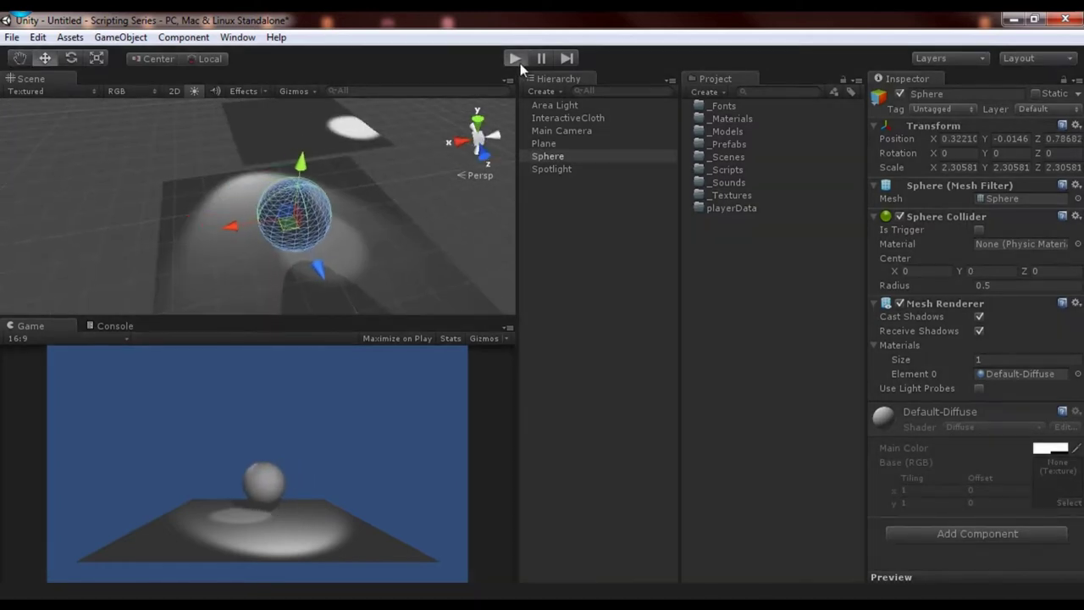
Step: Run the scene to examine how the cloth drapes over the sphere, and stop the playback
click(515, 58)
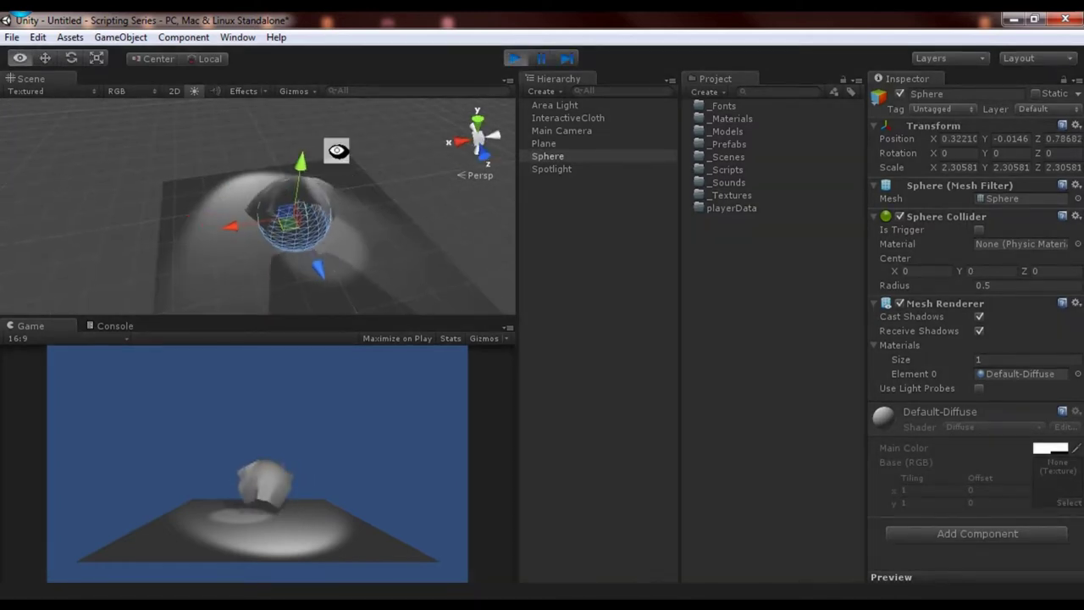
alt+drag(339, 150, 452, 162)
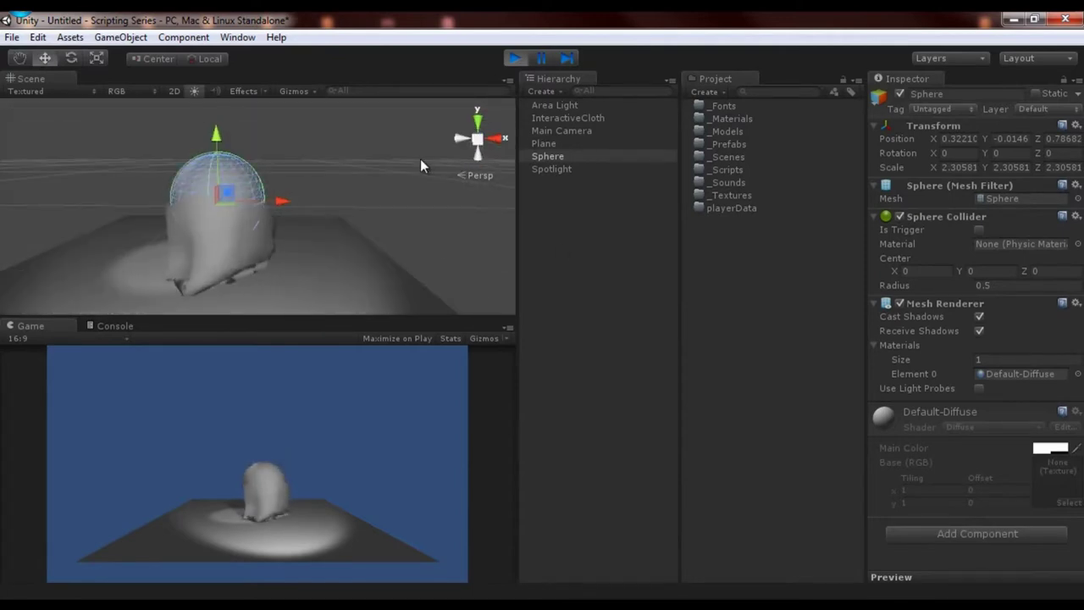
click(268, 253)
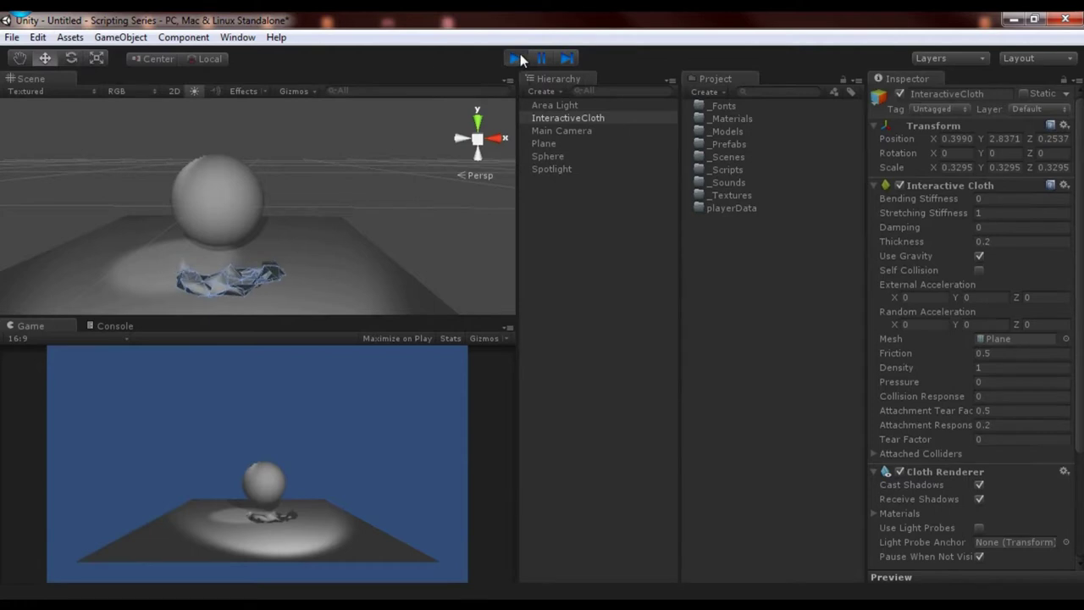
click(515, 58)
Step: Delete the interactive cloth from the scene
alt+drag(329, 171, 320, 195)
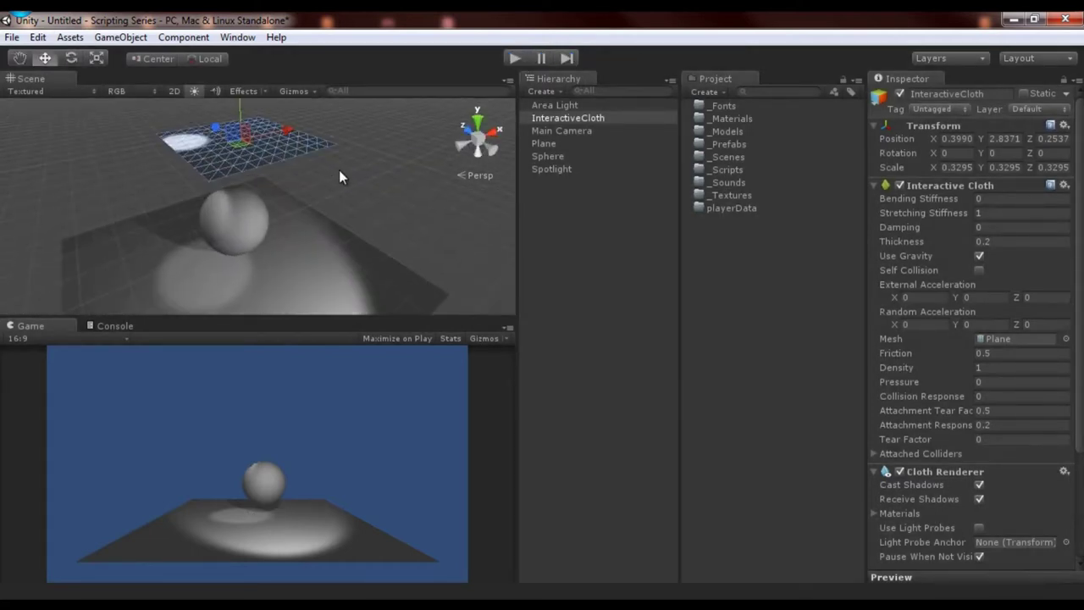
click(339, 170)
click(312, 147)
key(Delete)
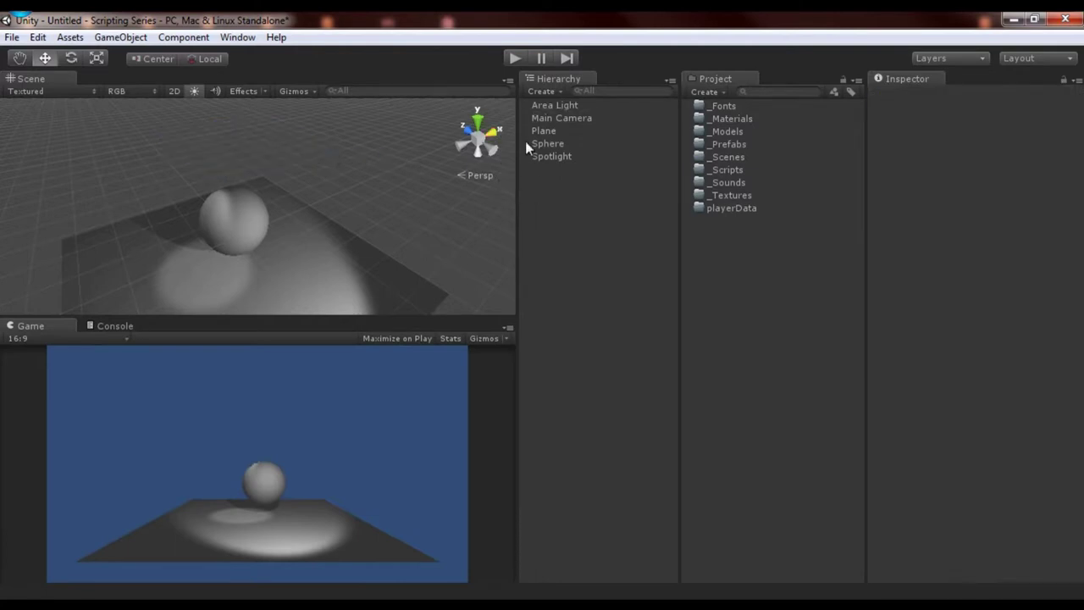
Step: Create an audio reverb zone and inspect its range spheres in the scene
click(549, 93)
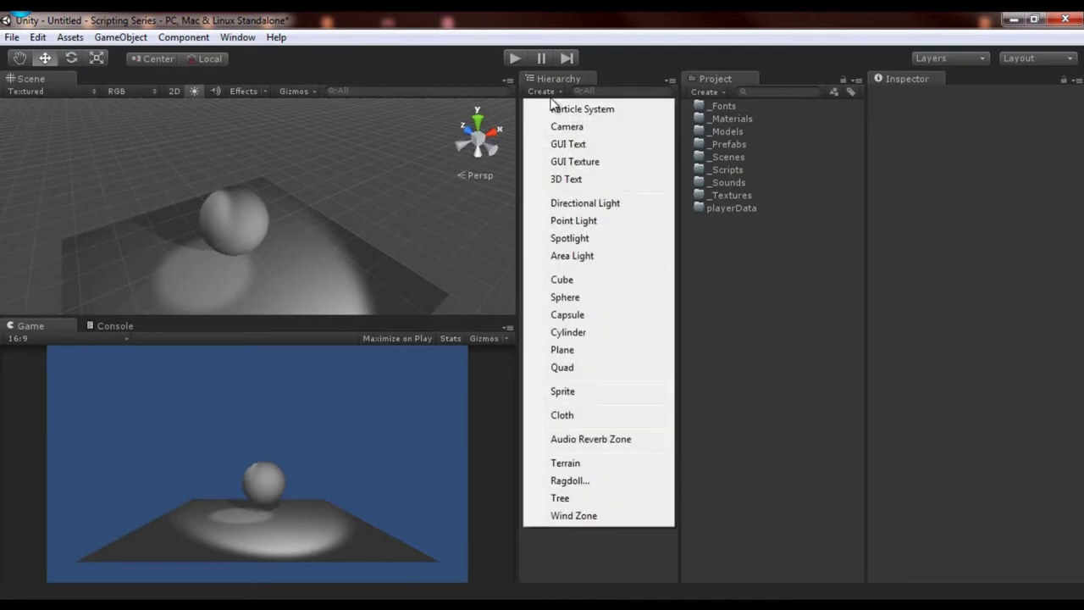
click(612, 439)
key(f)
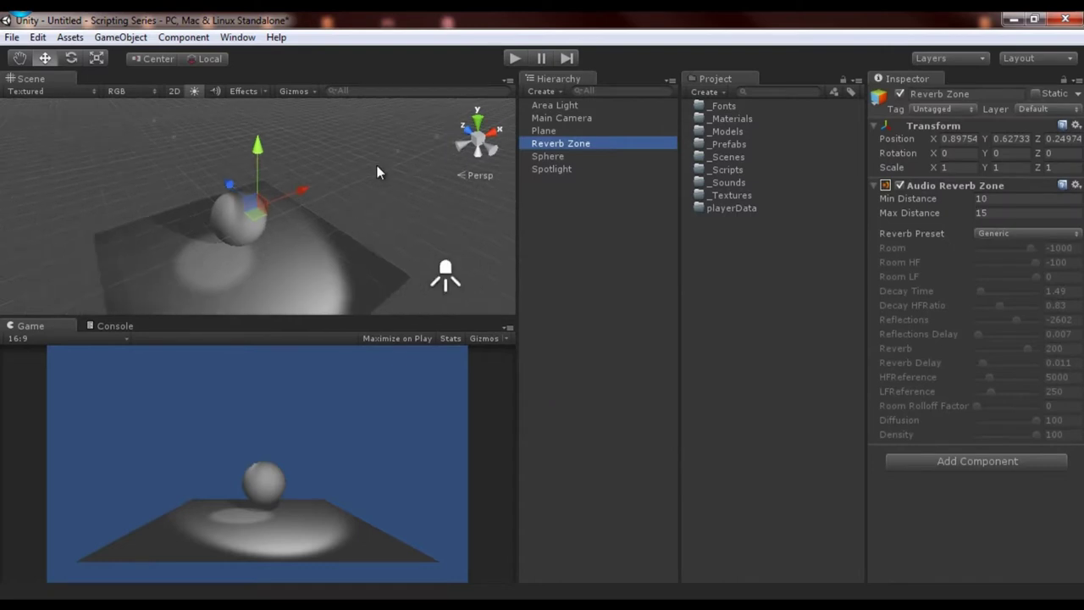
alt+drag(364, 194, 310, 208)
alt+right_drag(310, 204, 292, 183)
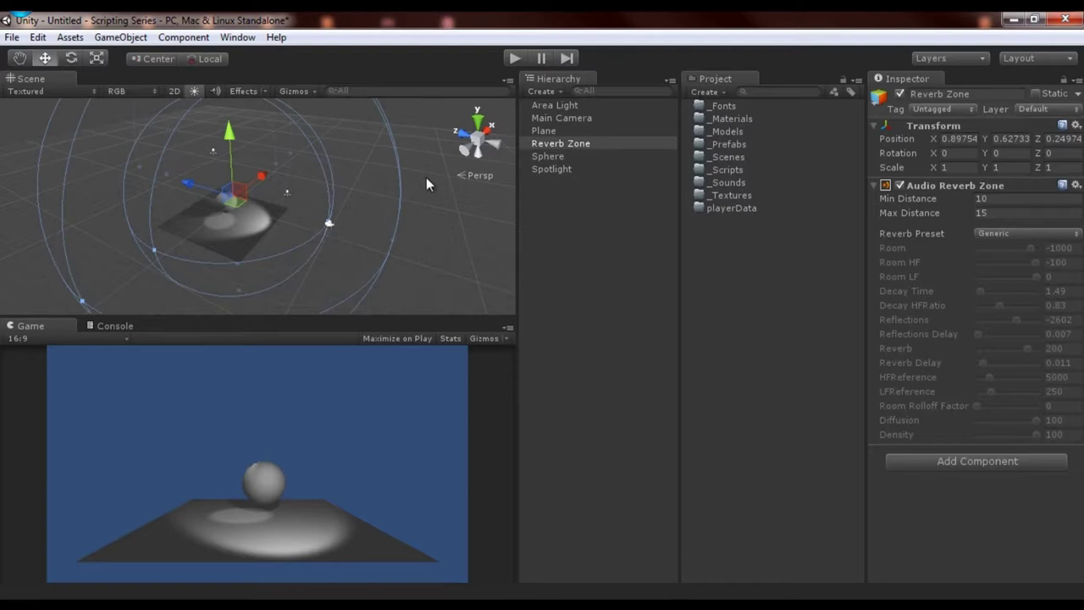
Step: Load the Cave preset for the reverb zone and switch its Reverb Preset to User
click(1008, 233)
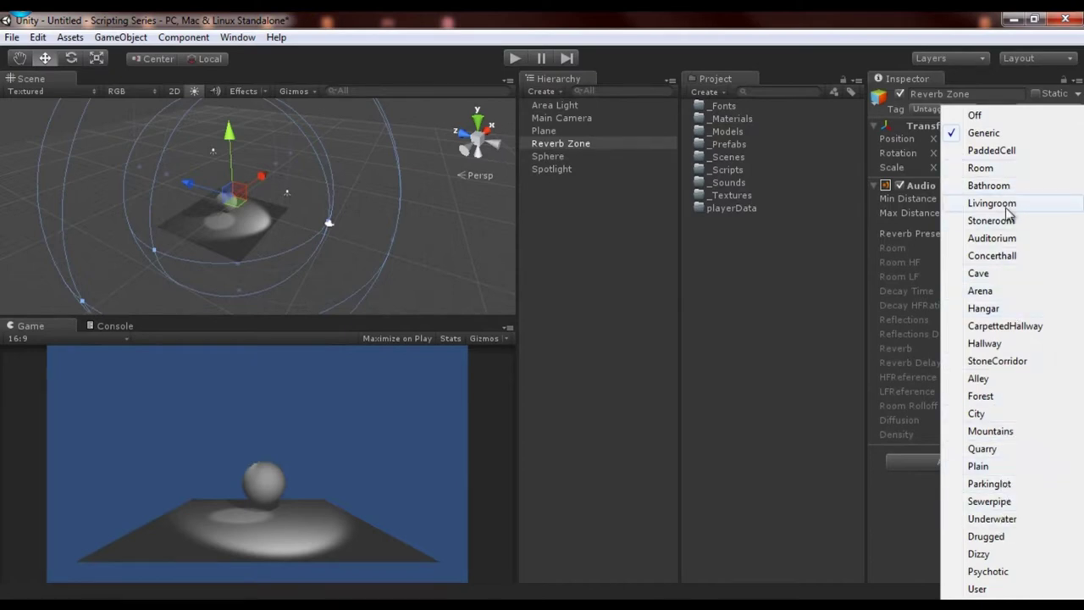
click(1007, 273)
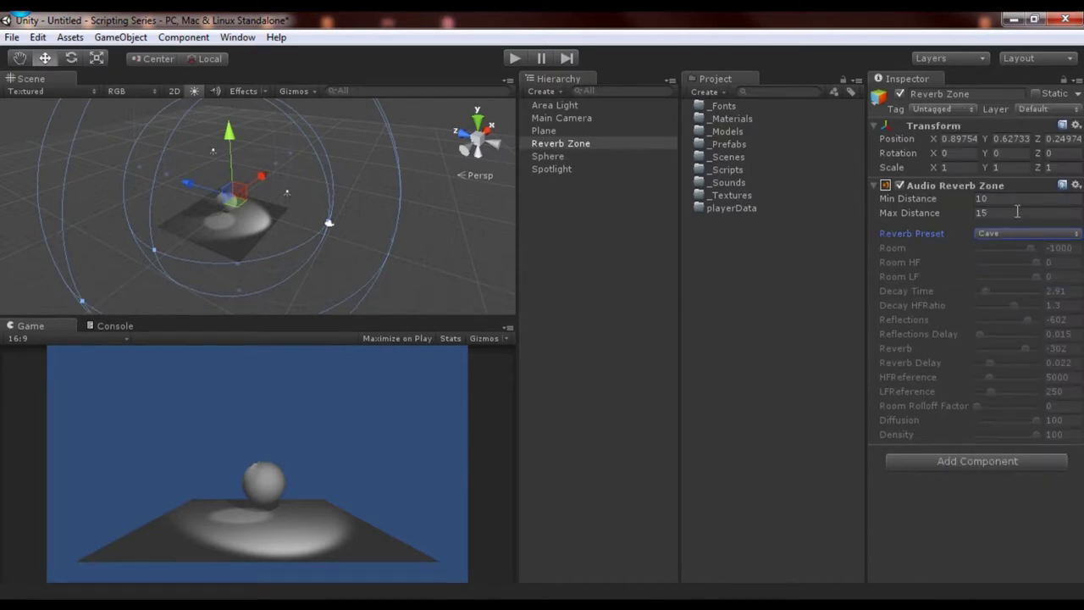
click(1003, 235)
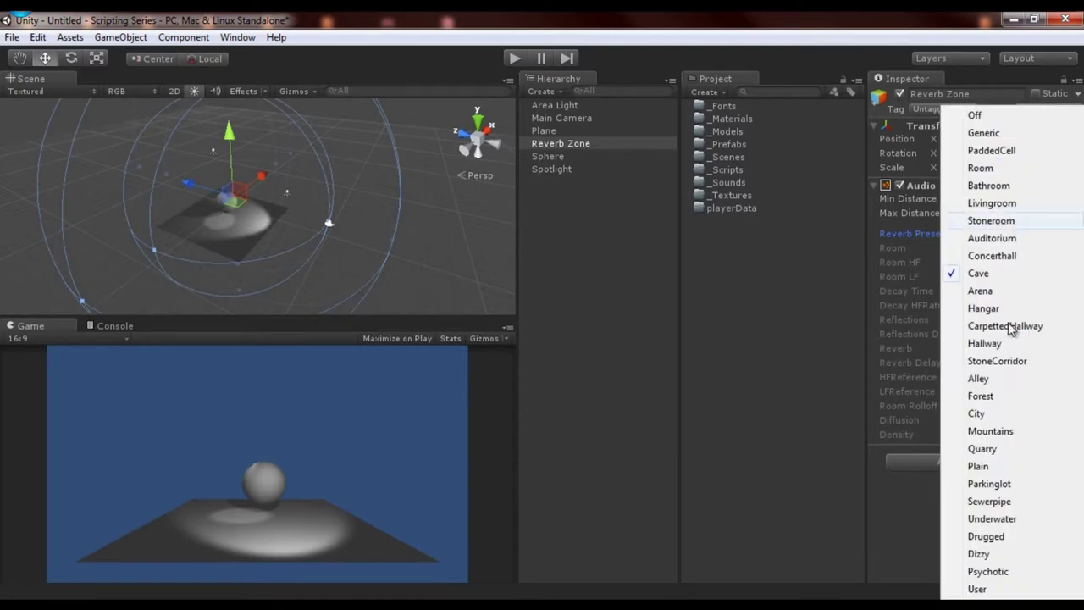
click(1008, 591)
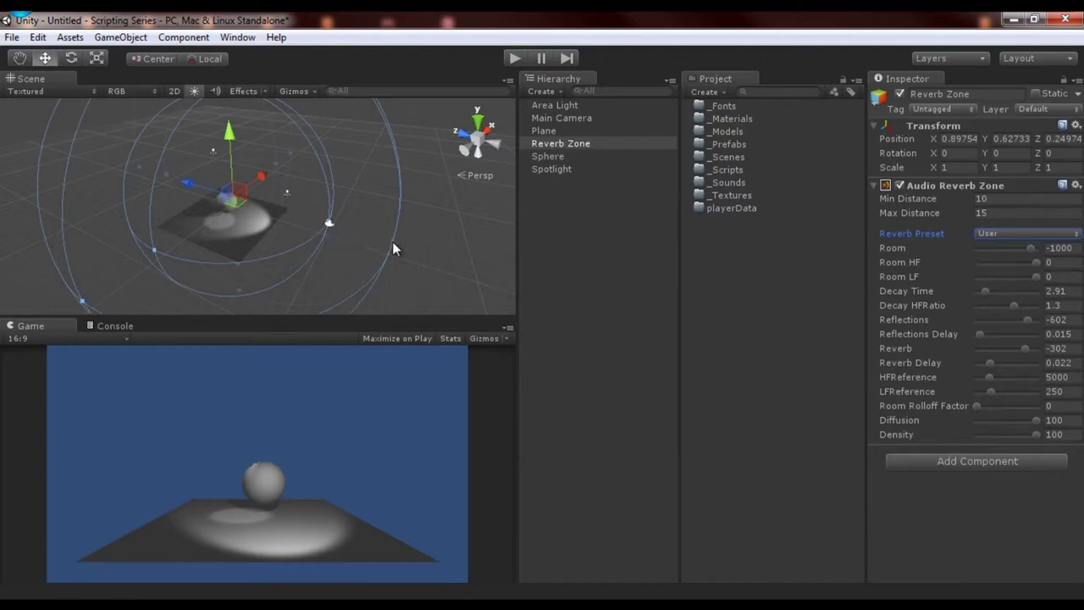
Step: Resize the reverb zone's range spheres to a Max Distance of about 21.04 and a Min Distance of about 6.34
drag(392, 242, 472, 280)
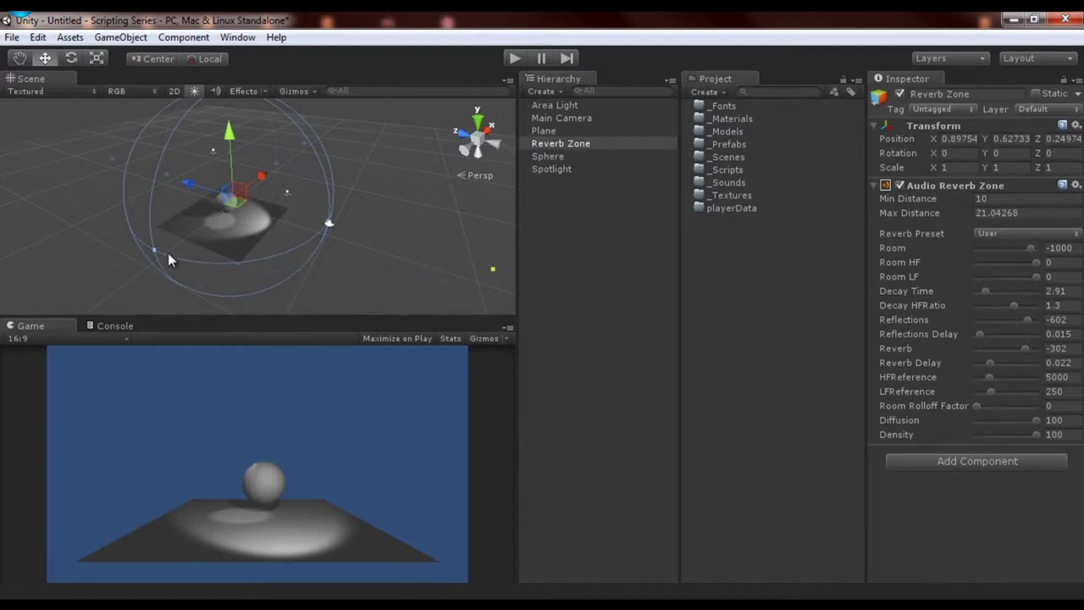
drag(162, 254, 217, 225)
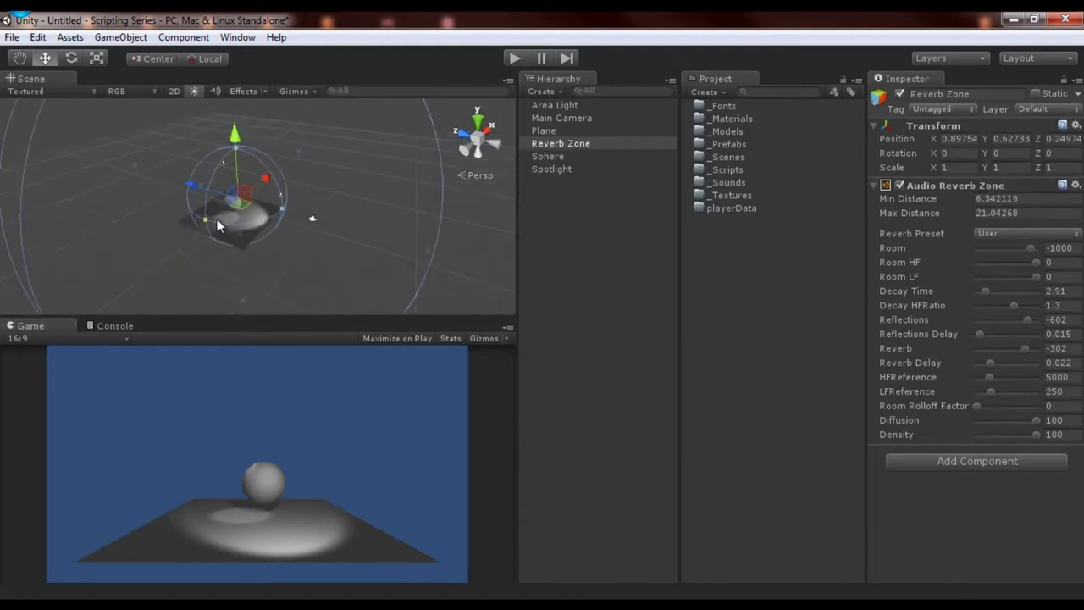
scroll(352, 273, down, 2)
scroll(252, 190, up, 2)
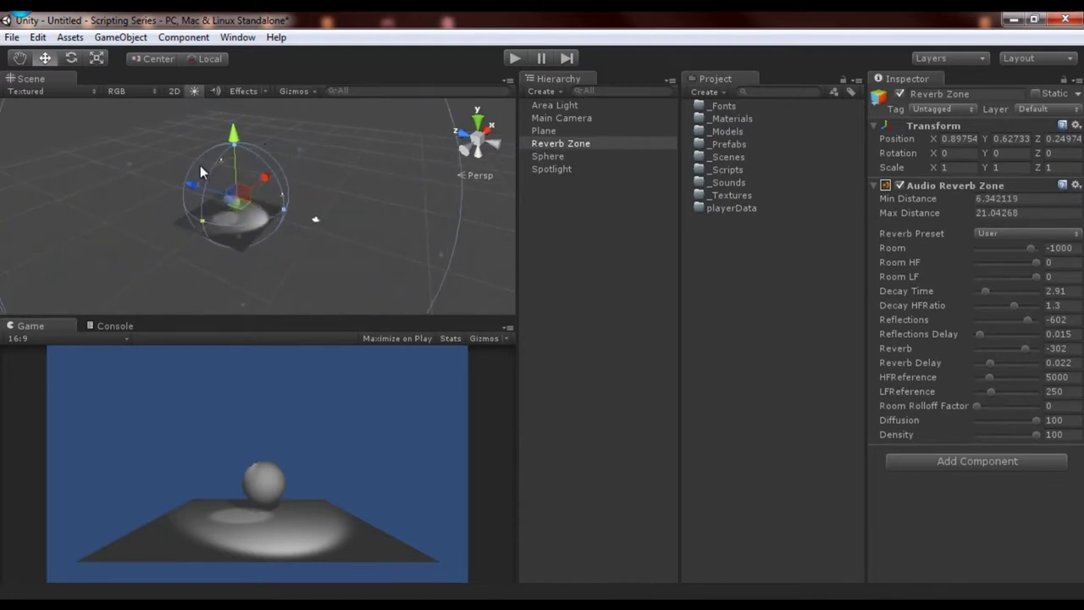
scroll(310, 186, down, 3)
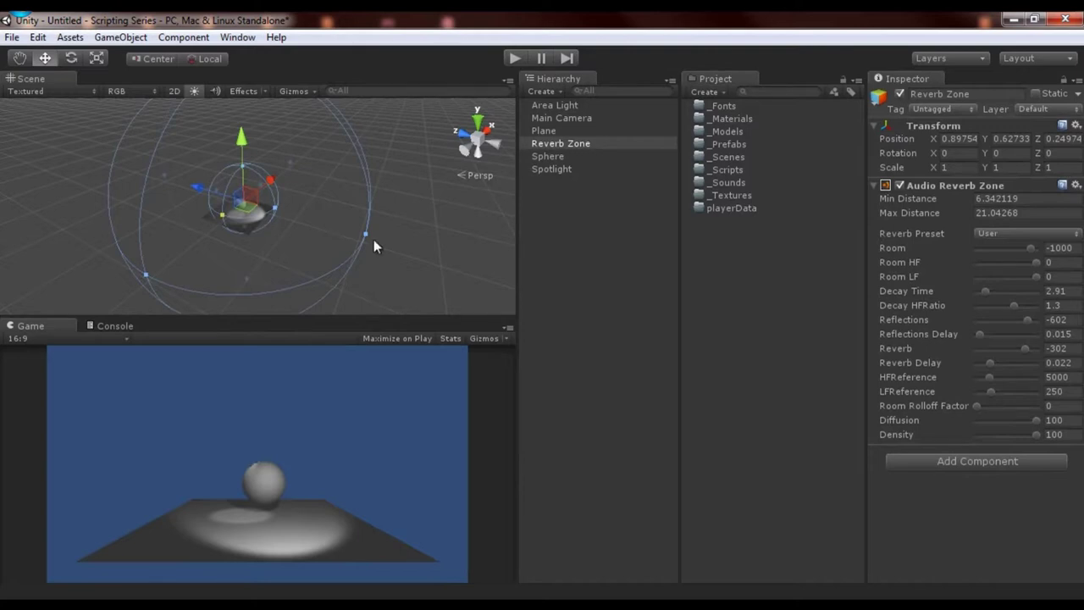
Step: Delete the reverb zone from the scene
click(500, 290)
click(571, 142)
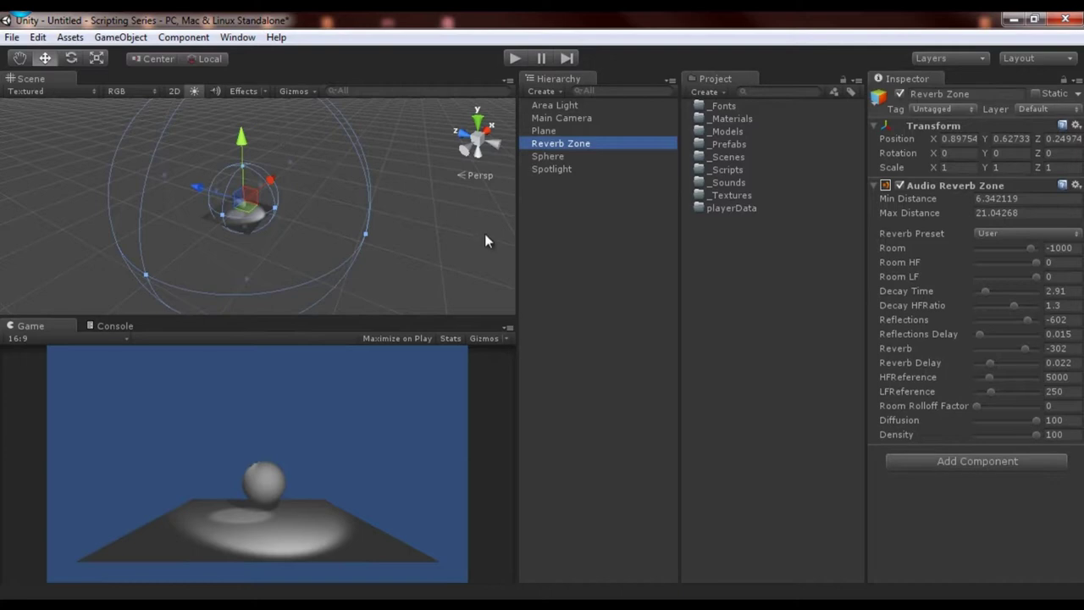
click(594, 206)
click(573, 144)
key(Delete)
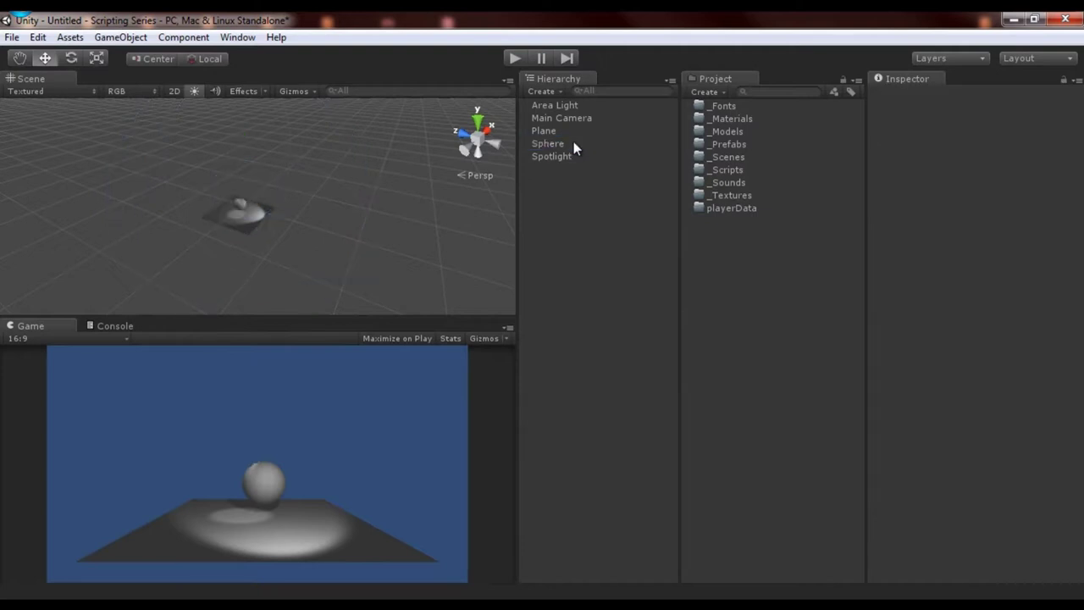
Step: Create a terrain in the scene
click(555, 92)
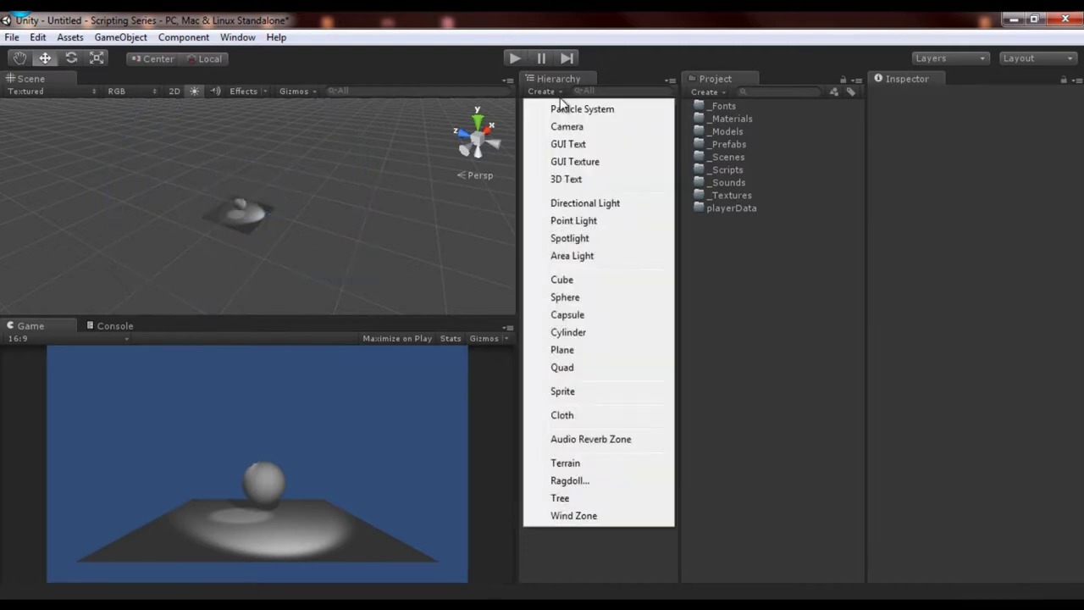
click(607, 470)
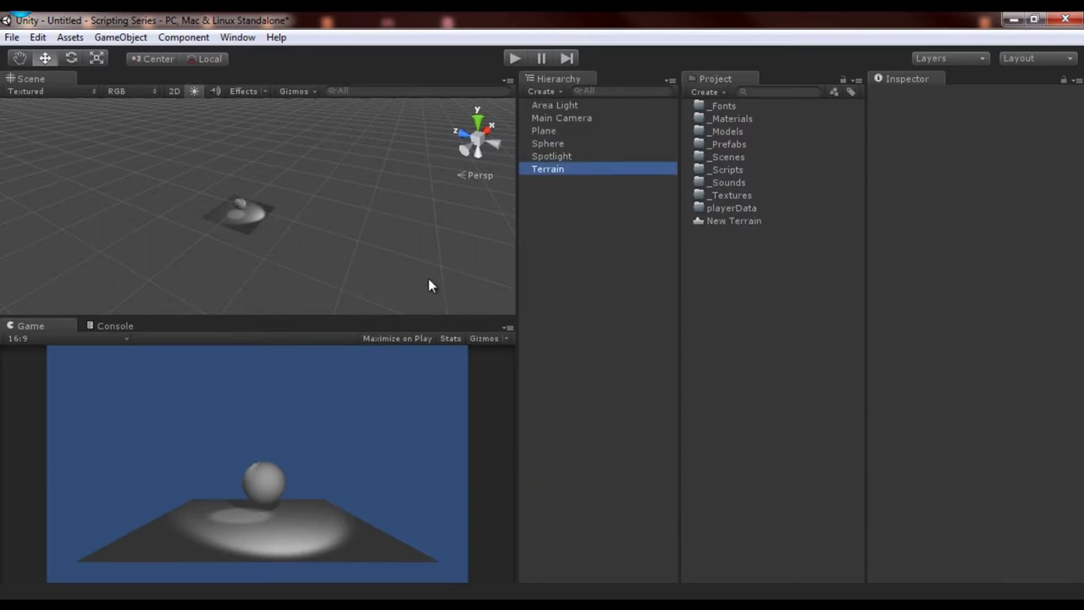
key(alt)
alt+drag(326, 171, 458, 189)
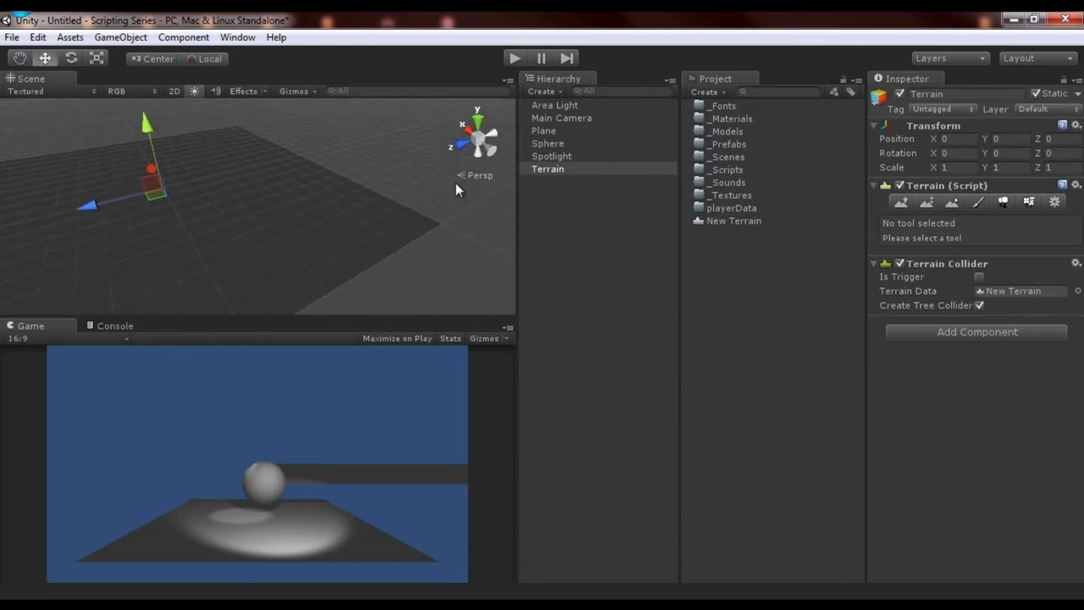
Step: Delete the area light, sphere, plane and spotlight, keeping the main camera and the terrain
click(564, 110)
key(Delete)
click(557, 131)
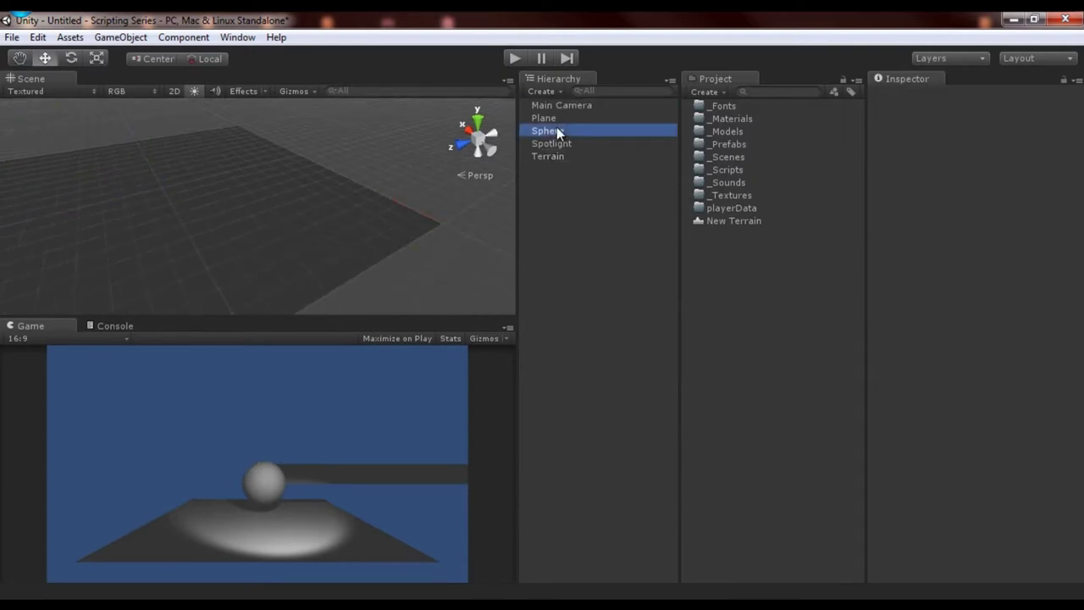
key(Delete)
click(565, 142)
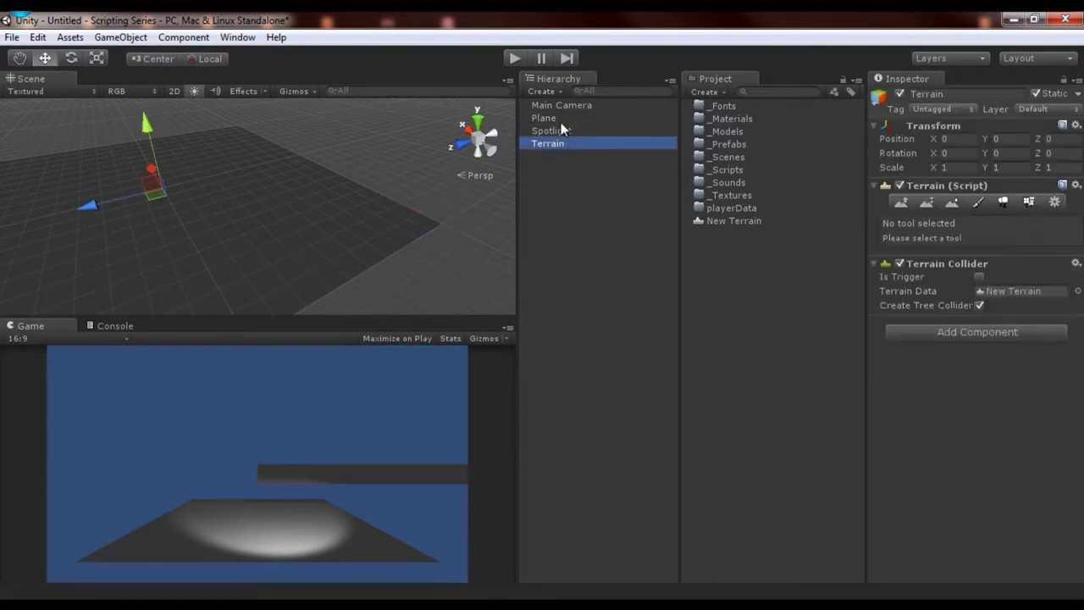
click(561, 121)
key(Delete)
click(559, 121)
key(Delete)
Step: Create a directional light in the scene and set its shadow type to Hard Shadows
click(542, 91)
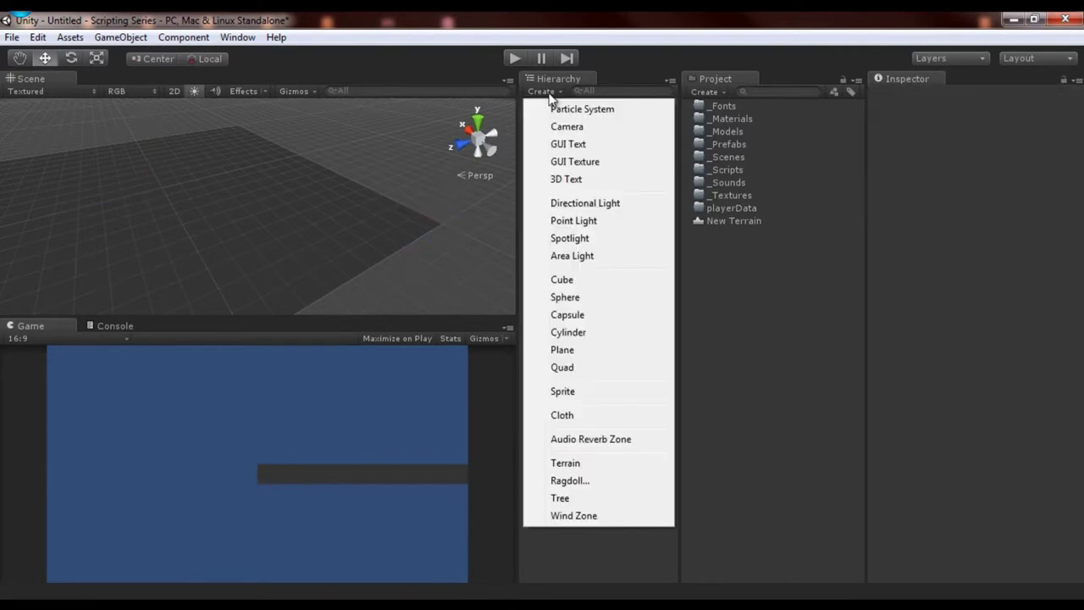
click(557, 206)
alt+drag(358, 218, 106, 169)
click(979, 286)
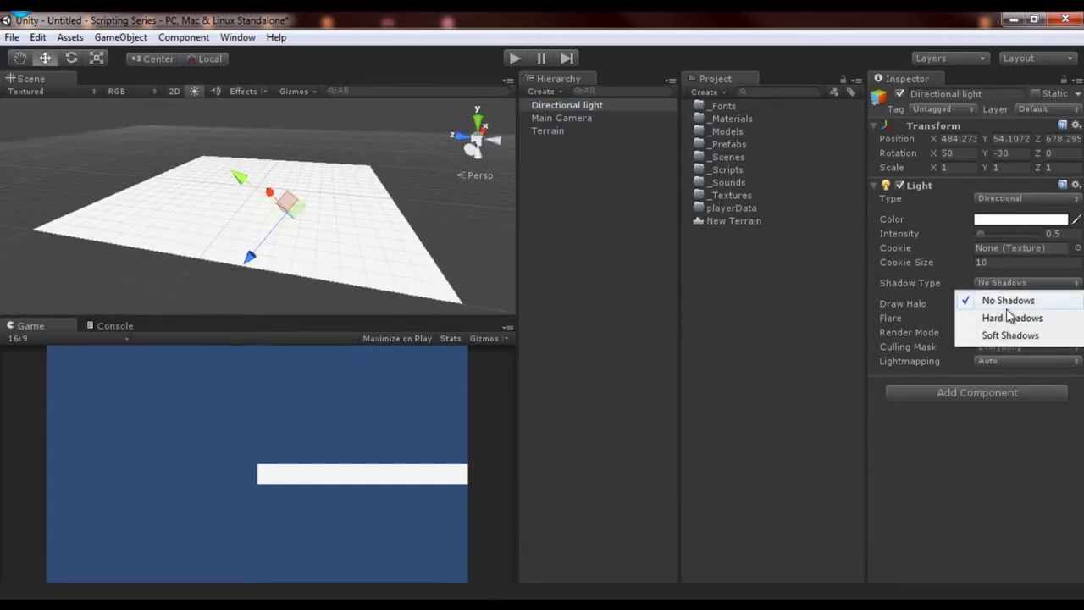
click(996, 316)
Step: Raise a few small bumps on the terrain with the Raise / Lower Terrain tool and lower one spot between them
click(547, 130)
alt+drag(368, 230, 364, 168)
click(901, 203)
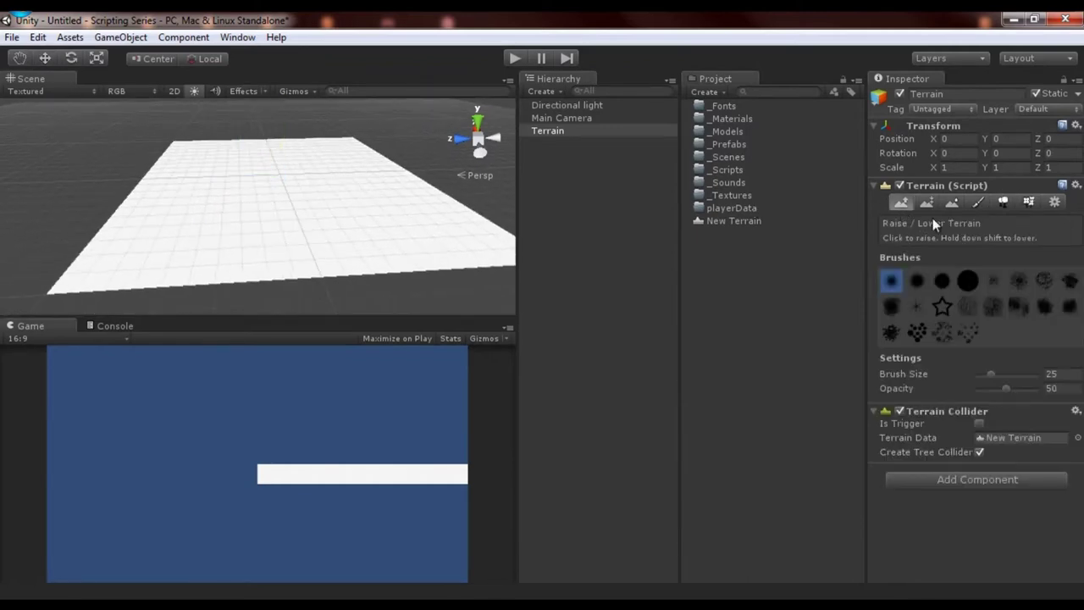
click(380, 232)
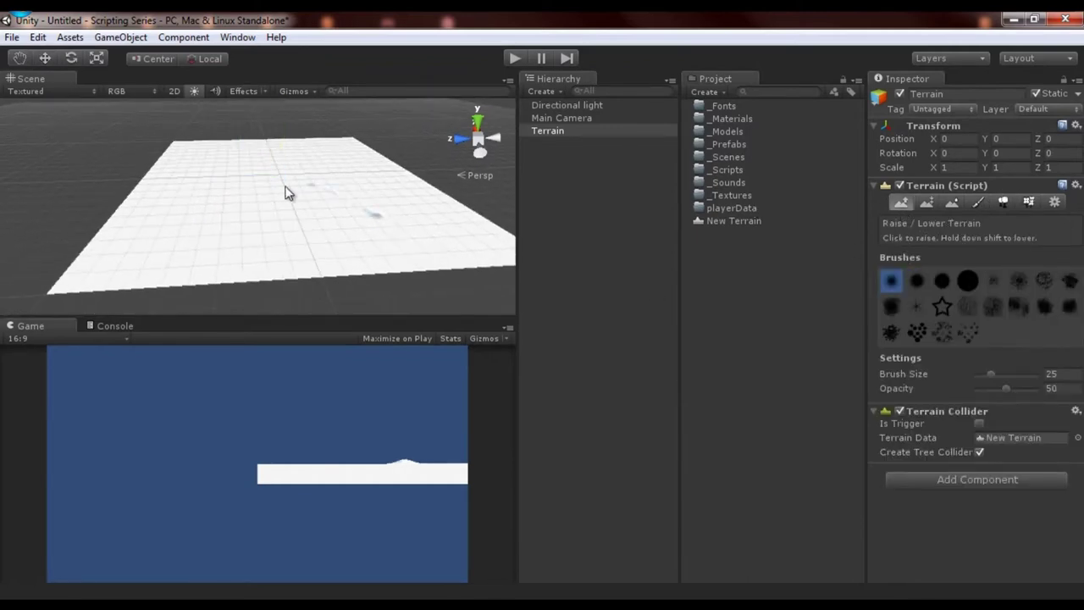
shift+click(338, 203)
Step: Set the terrain brush size to 88 and raise a range of rolling hills and peaks across the terrain
drag(989, 372, 1028, 374)
mouse_move(312, 194)
mouse_down()
mouse_move(258, 199)
mouse_move(315, 231)
mouse_move(361, 208)
mouse_move(288, 201)
mouse_move(254, 211)
mouse_move(310, 220)
mouse_move(297, 225)
mouse_move(332, 201)
mouse_move(415, 197)
mouse_move(388, 205)
mouse_move(262, 126)
mouse_move(133, 70)
mouse_move(98, 85)
mouse_move(92, 103)
mouse_move(262, 224)
mouse_move(273, 251)
mouse_move(304, 228)
mouse_move(374, 213)
mouse_move(285, 274)
mouse_move(250, 256)
mouse_up()
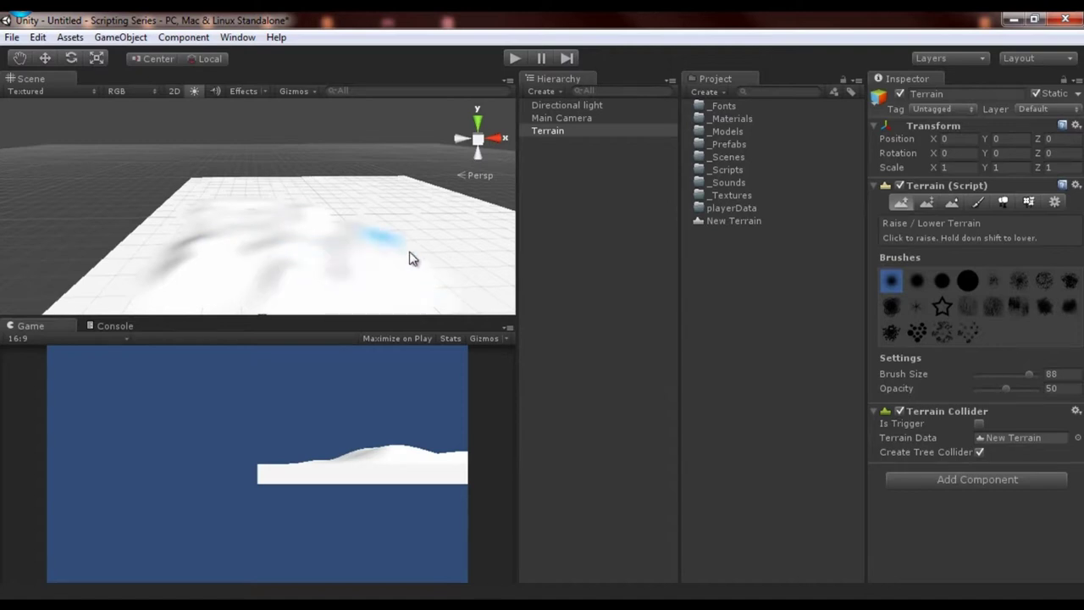
mouse_move(404, 262)
alt+mouse_down()
mouse_move(382, 245)
mouse_move(408, 298)
alt+mouse_up()
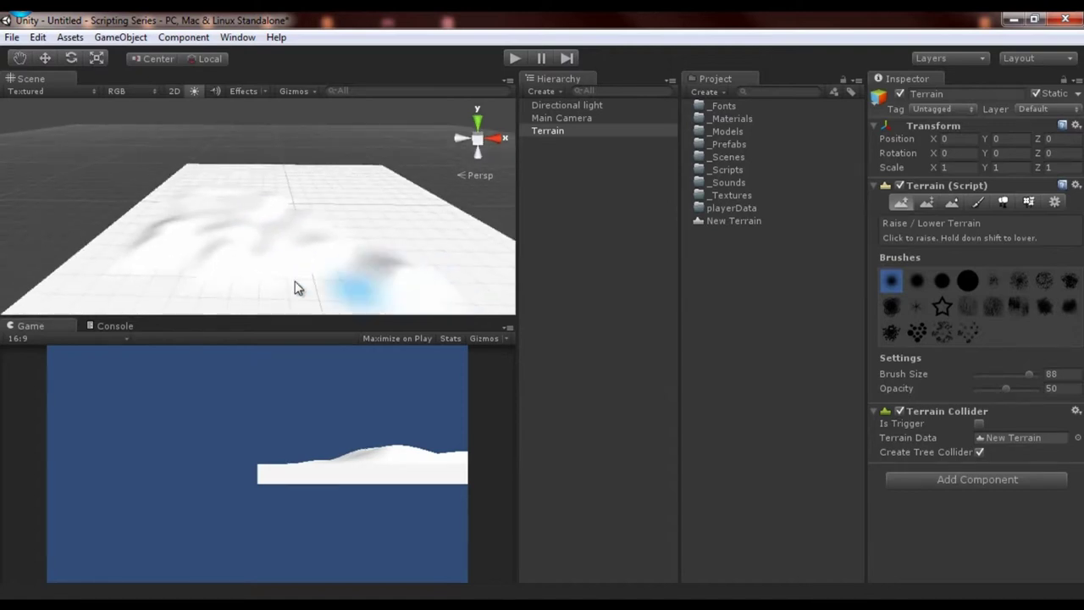
mouse_move(296, 288)
mouse_down()
mouse_move(381, 260)
mouse_move(363, 243)
mouse_move(431, 271)
mouse_up()
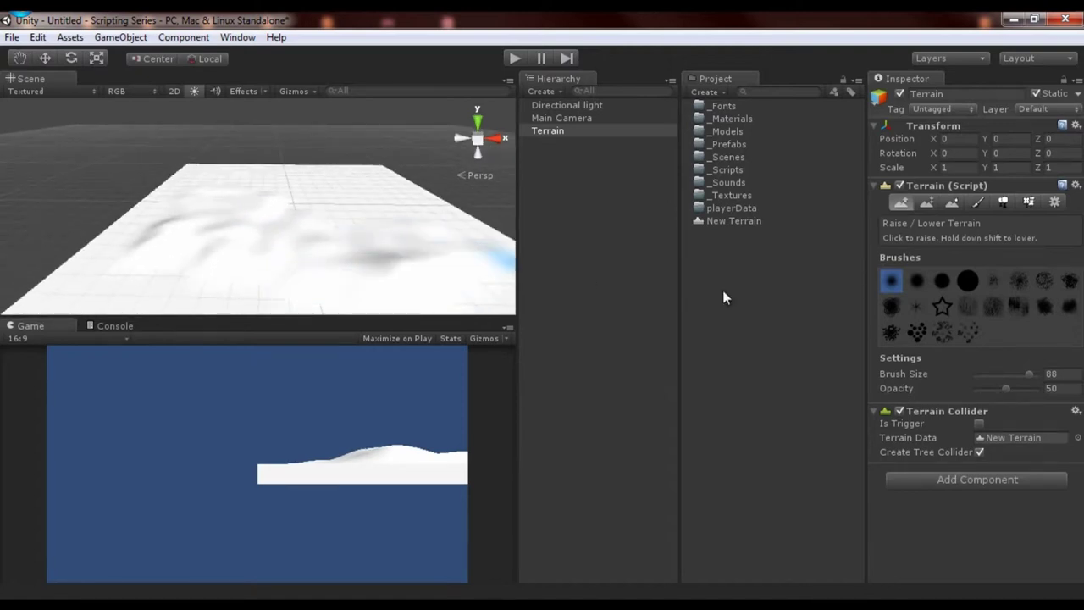
mouse_move(311, 210)
alt+mouse_down()
mouse_move(285, 204)
mouse_move(312, 220)
alt+mouse_up()
alt+drag(407, 189, 319, 198)
mouse_move(356, 218)
mouse_down()
mouse_move(421, 212)
mouse_move(372, 193)
mouse_move(375, 206)
mouse_move(234, 133)
mouse_move(251, 178)
mouse_move(249, 217)
mouse_move(273, 254)
mouse_up()
mouse_move(397, 217)
alt+mouse_down()
mouse_move(416, 186)
mouse_move(293, 179)
mouse_move(353, 170)
mouse_move(389, 230)
mouse_move(375, 206)
mouse_move(370, 215)
alt+mouse_up()
mouse_move(355, 169)
alt+mouse_down()
mouse_move(317, 228)
mouse_move(269, 181)
alt+mouse_up()
mouse_move(129, 257)
mouse_down()
mouse_move(189, 172)
mouse_move(281, 222)
mouse_move(283, 240)
mouse_move(333, 225)
mouse_move(305, 277)
mouse_up()
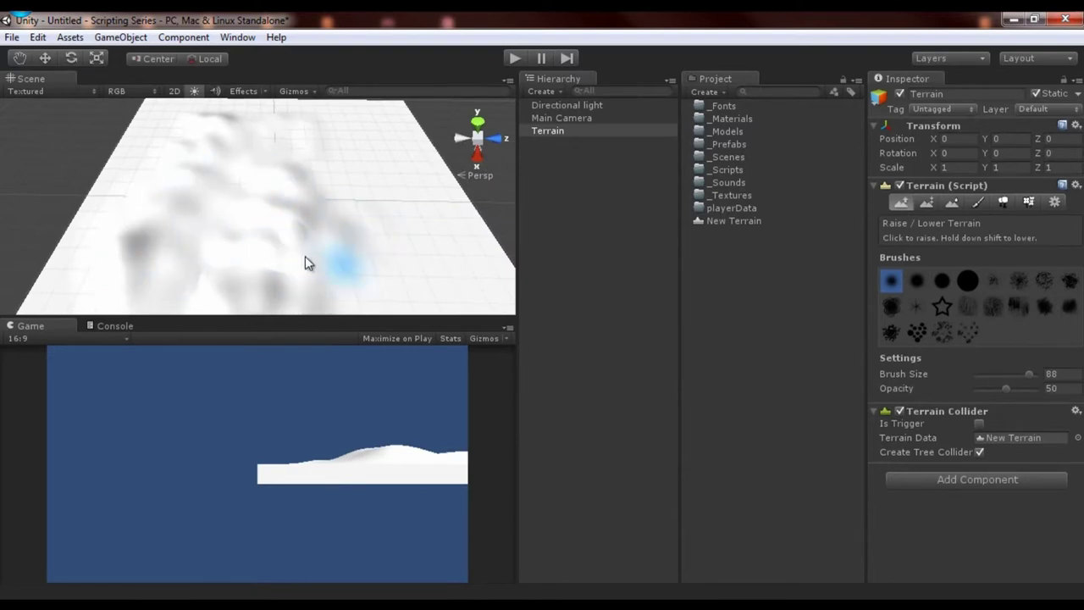
mouse_move(348, 218)
alt+mouse_down()
mouse_move(271, 239)
mouse_move(245, 170)
mouse_move(329, 162)
mouse_move(297, 215)
mouse_move(332, 118)
mouse_move(344, 162)
mouse_move(308, 162)
mouse_move(354, 178)
mouse_move(354, 212)
mouse_move(172, 181)
mouse_move(288, 206)
mouse_move(181, 218)
mouse_move(174, 243)
mouse_move(230, 235)
mouse_move(265, 251)
alt+mouse_up()
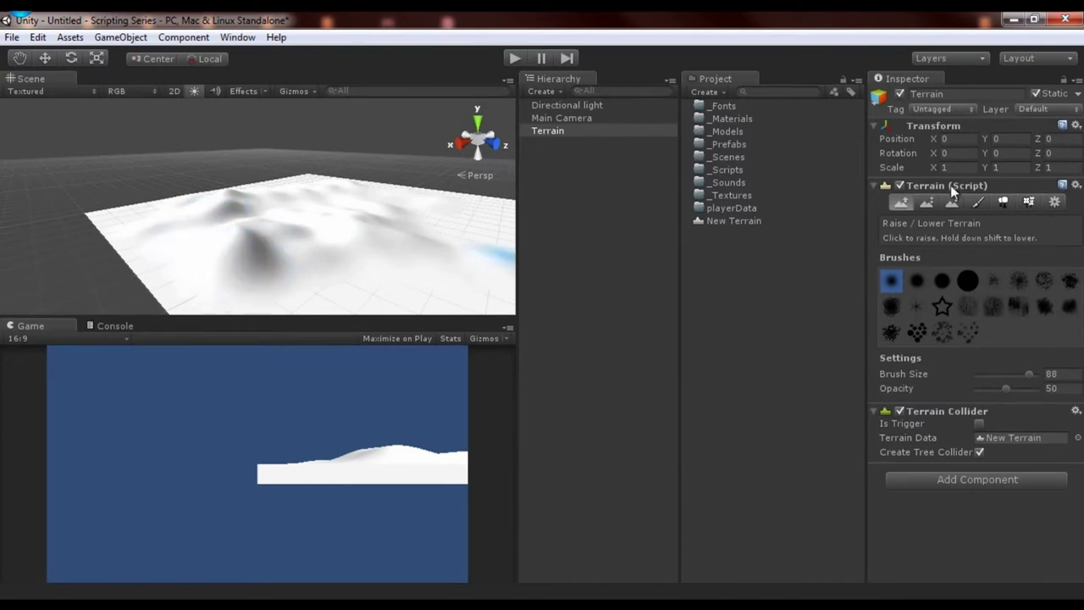
Step: Look through the terrain's Paint Texture, Place Trees and Paint Details tools, including the options for adding textures
click(979, 203)
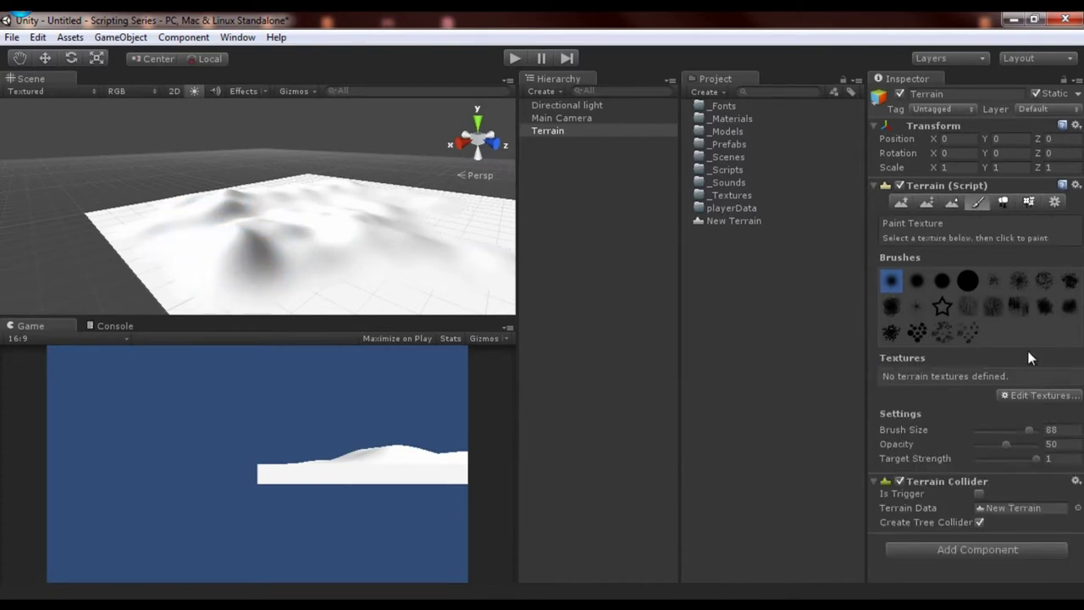
click(1029, 395)
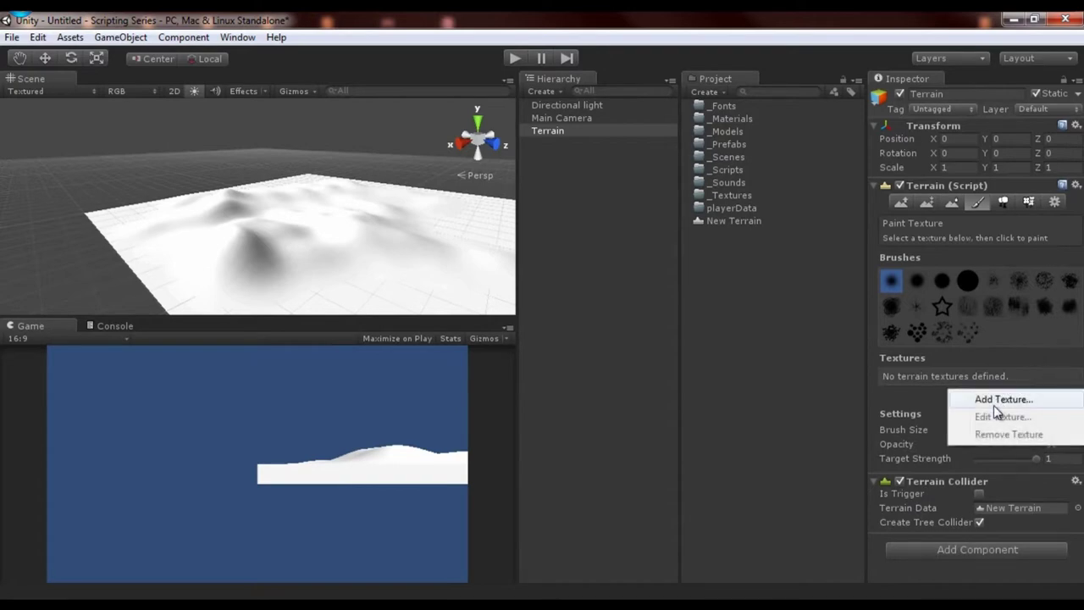
click(782, 377)
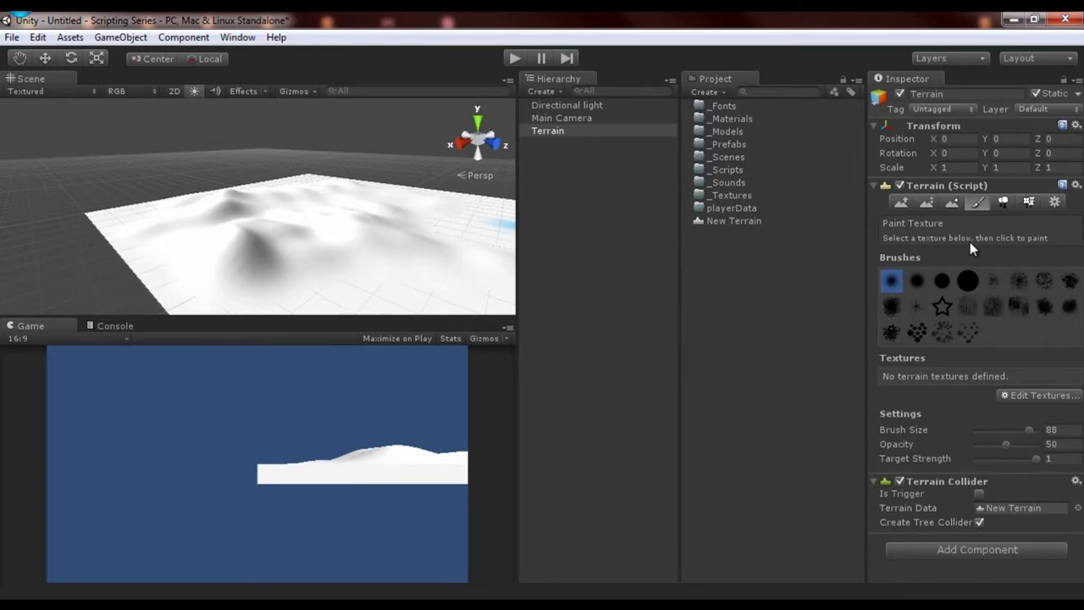
click(1000, 204)
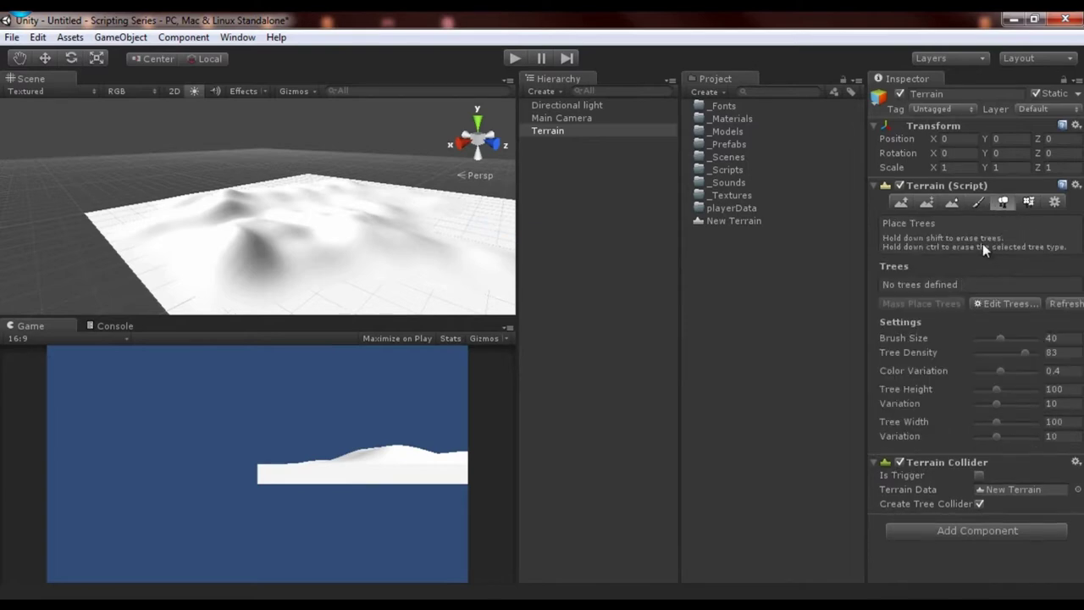
click(1029, 203)
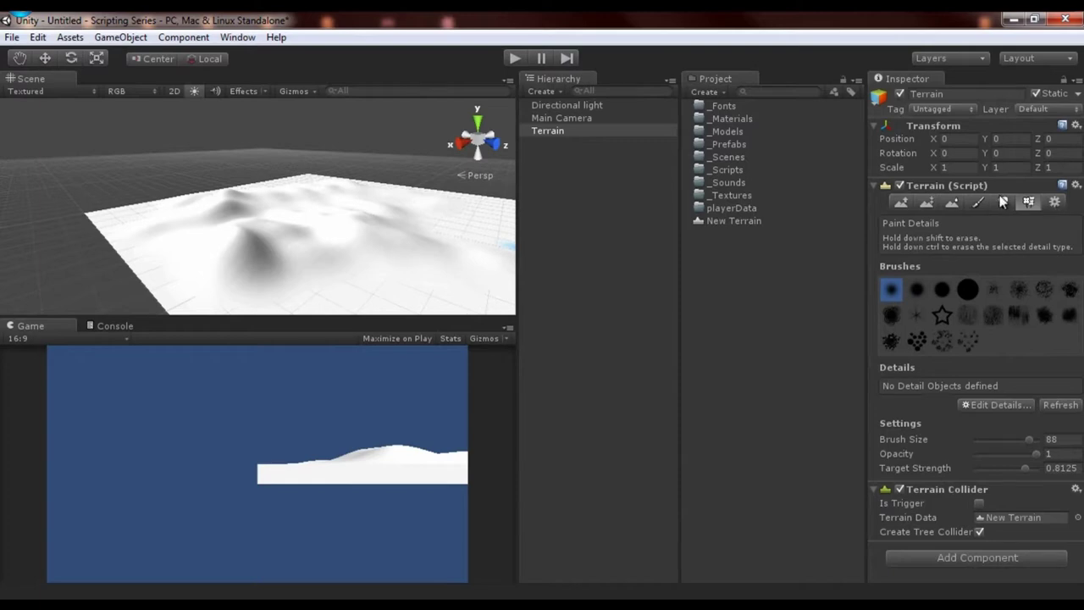
Step: View the list of standard asset packages available for import
click(70, 38)
mouse_move(211, 150)
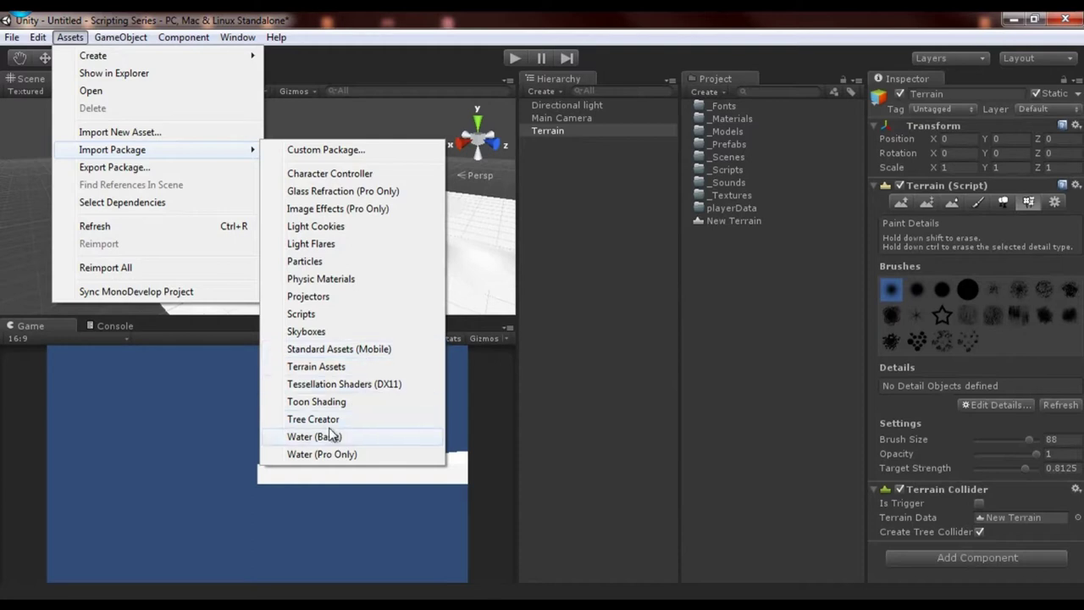
click(467, 74)
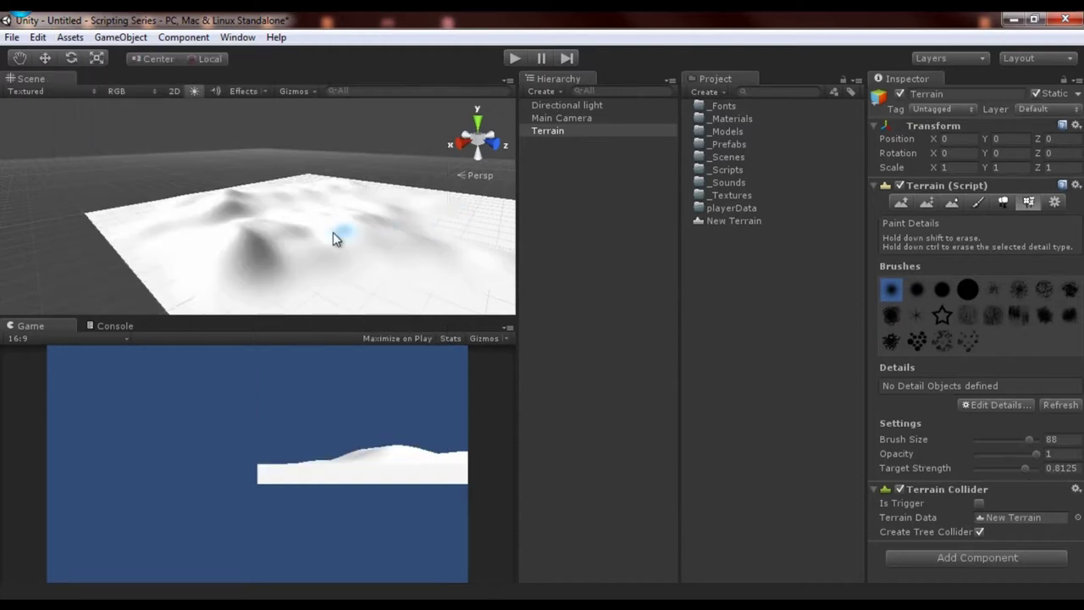
Step: Paint the terrain's hills to a height of 120 with the Paint Height tool and delete the terrain from the scene
click(927, 201)
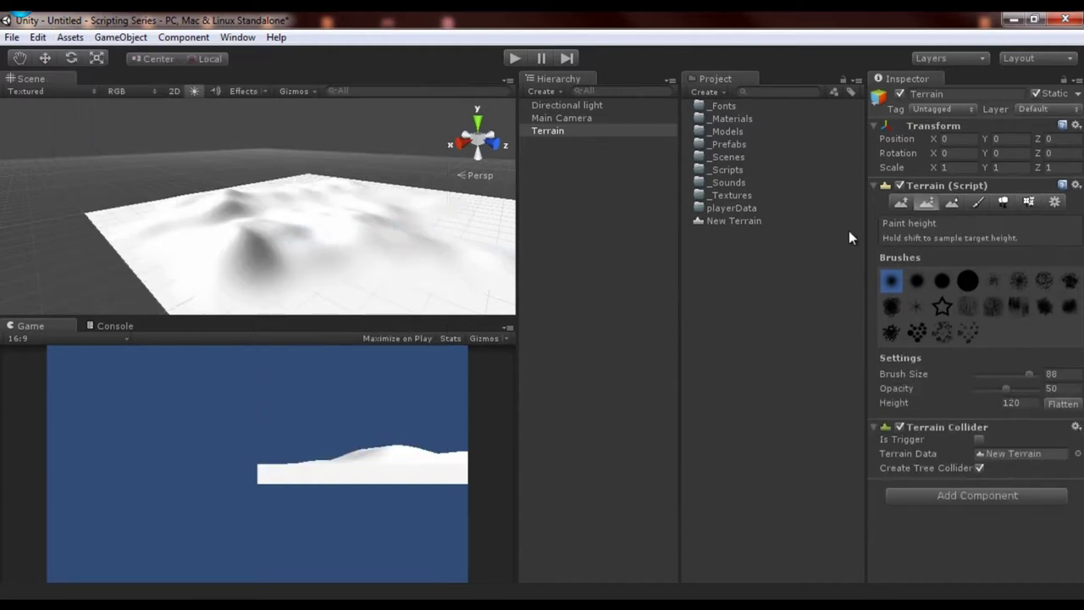
mouse_move(264, 250)
mouse_down()
mouse_move(242, 234)
mouse_move(286, 249)
mouse_move(320, 239)
mouse_move(283, 223)
mouse_move(579, 295)
mouse_move(408, 264)
mouse_move(423, 223)
mouse_move(329, 249)
mouse_move(310, 177)
mouse_move(379, 214)
mouse_up()
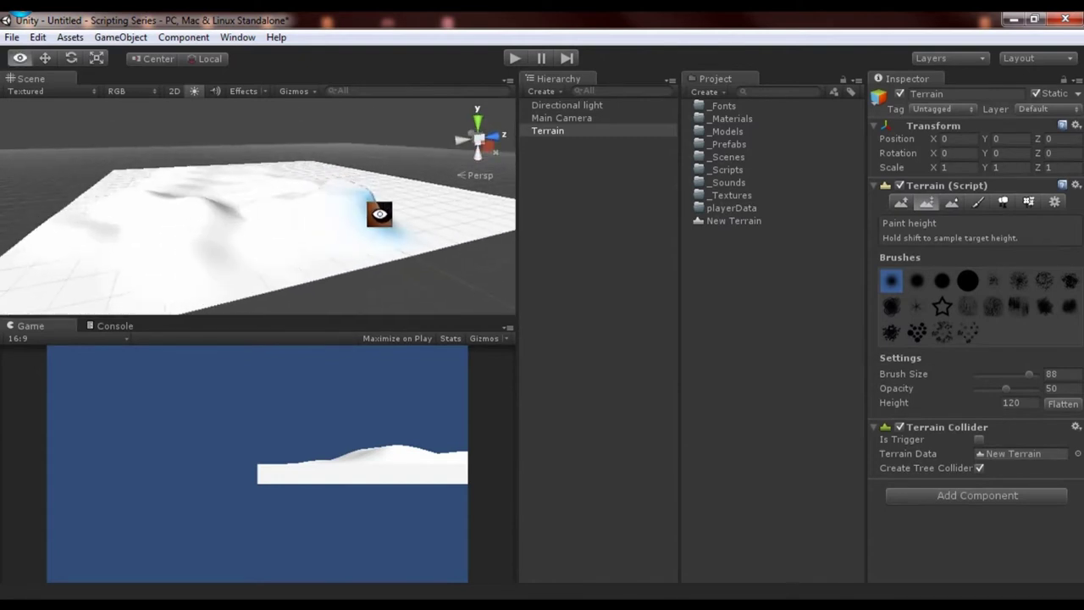
click(595, 134)
key(Delete)
Step: Open the ragdoll wizard to view its body-part assignments and close it without creating a ragdoll
click(556, 93)
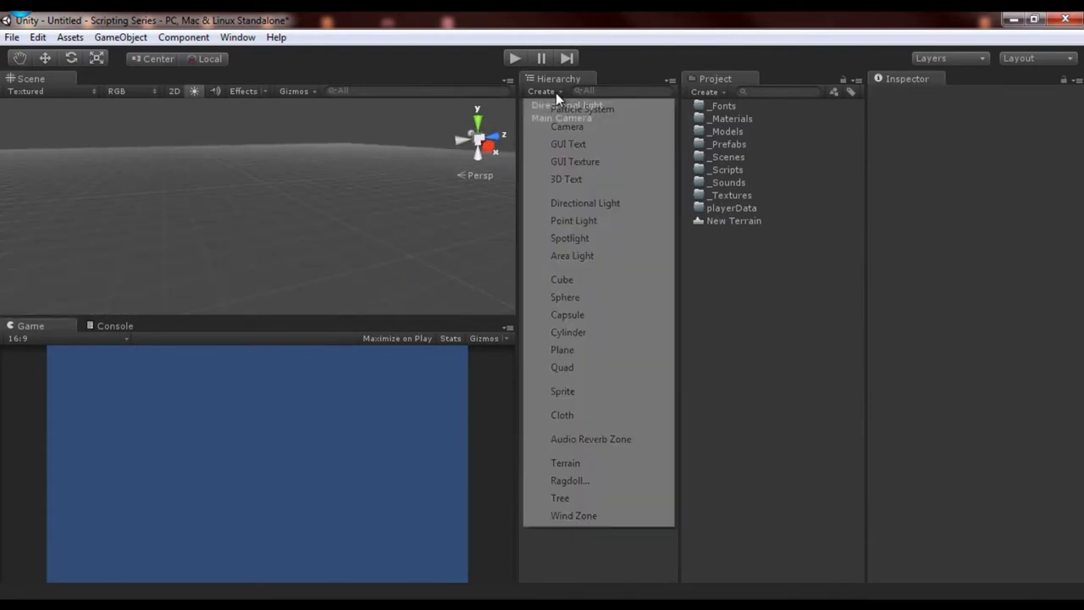
click(566, 480)
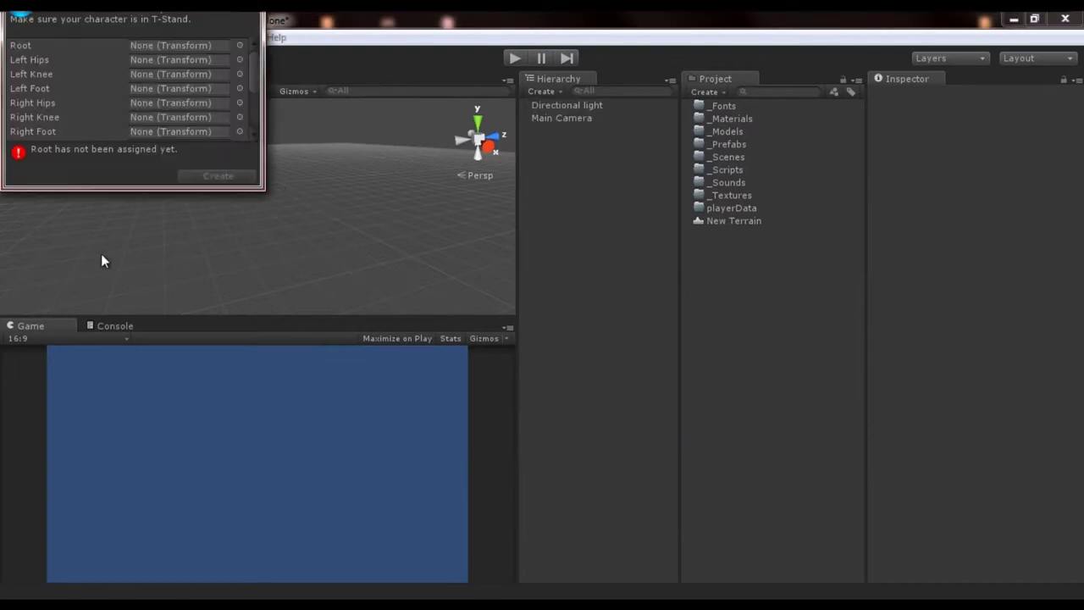
click(434, 67)
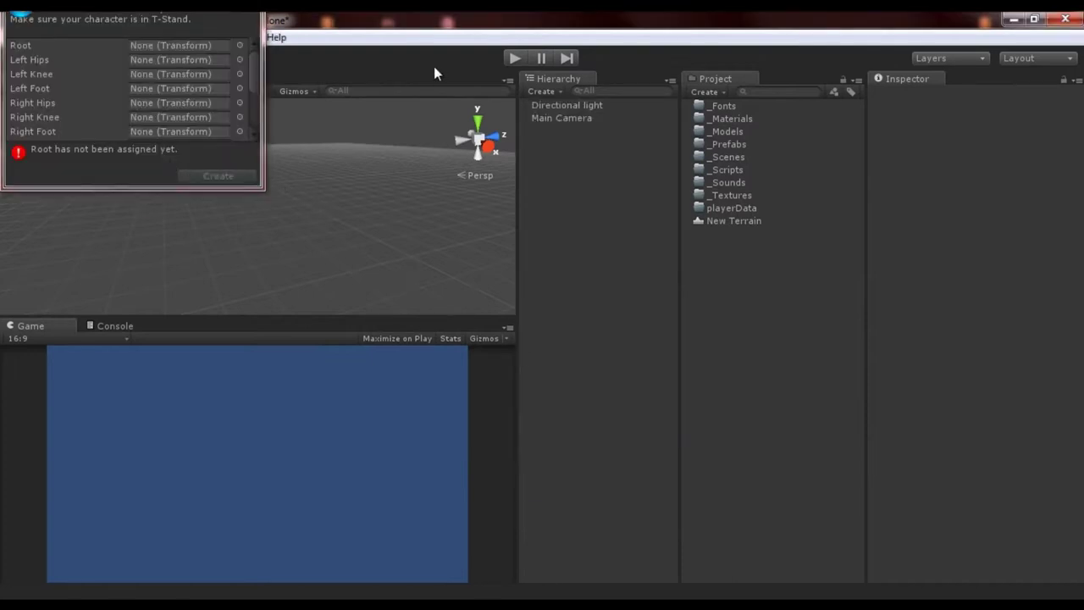
drag(265, 114, 268, 114)
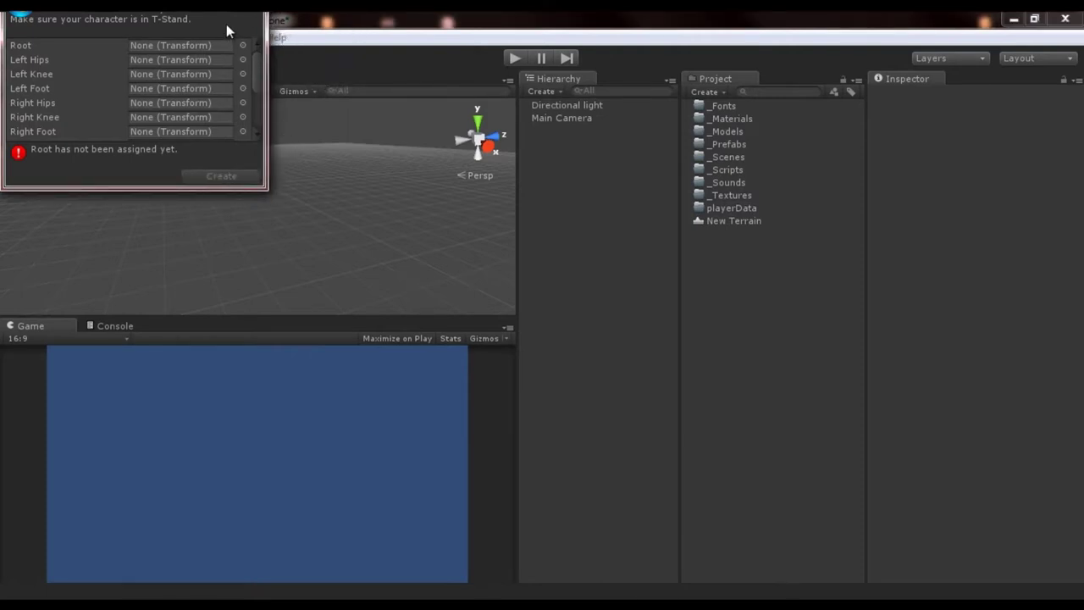
key(Escape)
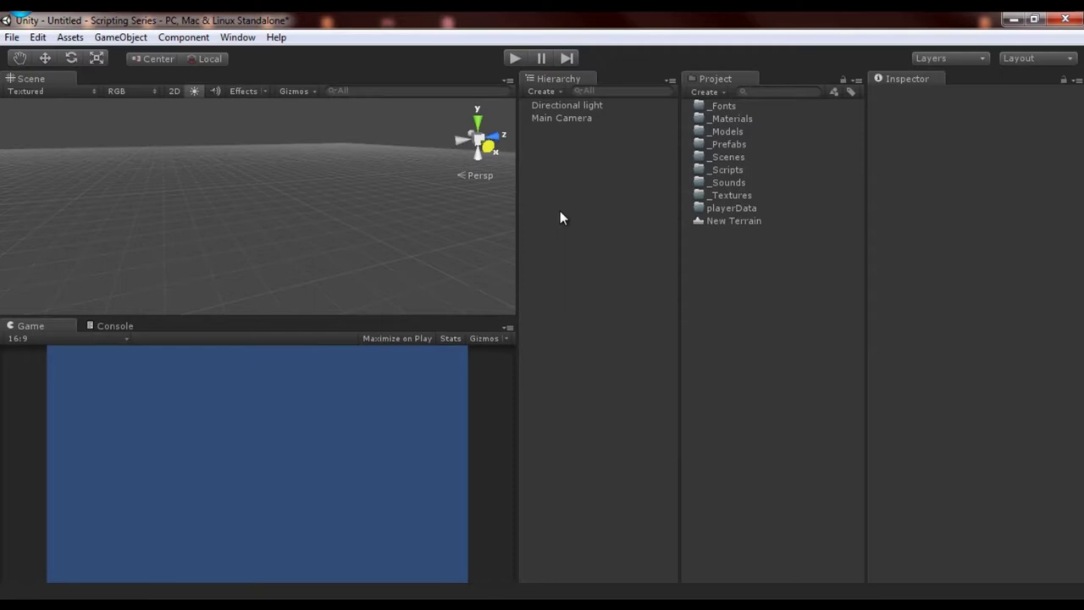
Step: Delete the New Terrain asset from the project
click(734, 222)
key(Delete)
key(Return)
click(184, 37)
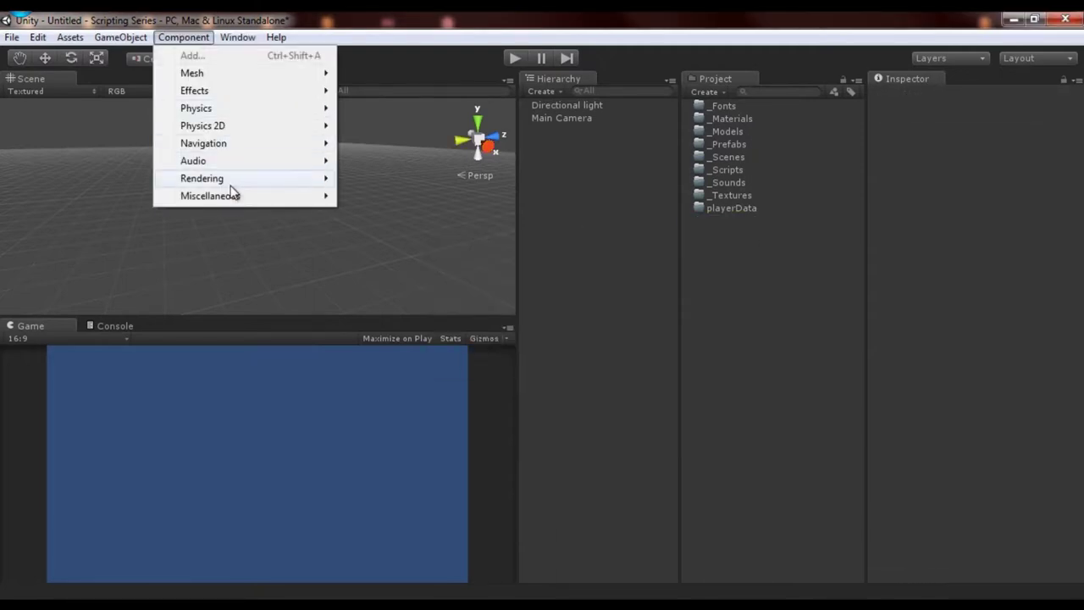
click(530, 208)
Step: Create a tree in the scene and frame it in the Scene view
click(541, 92)
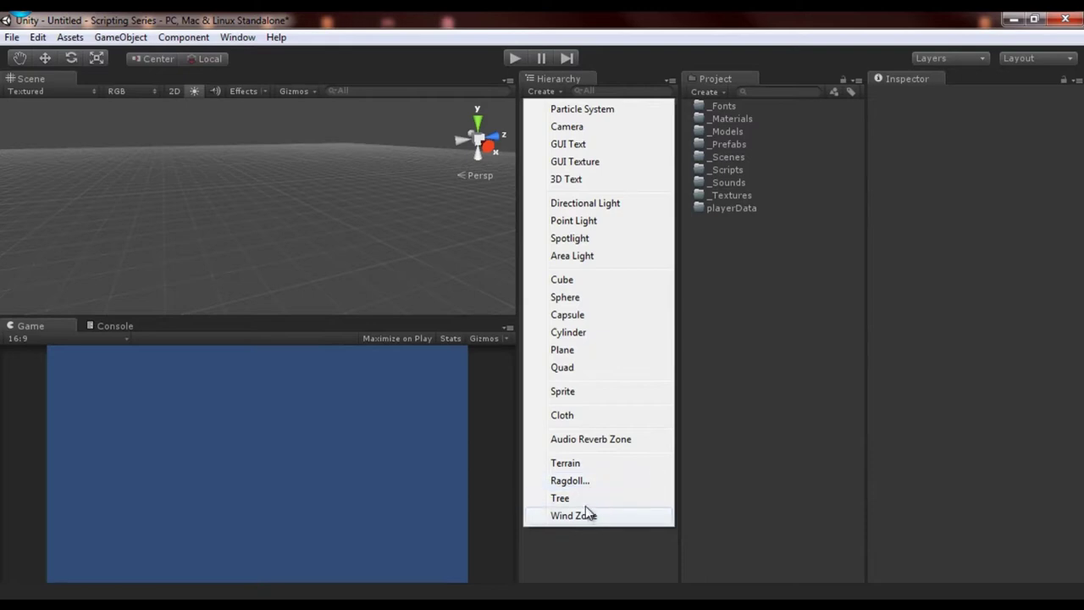
key(Escape)
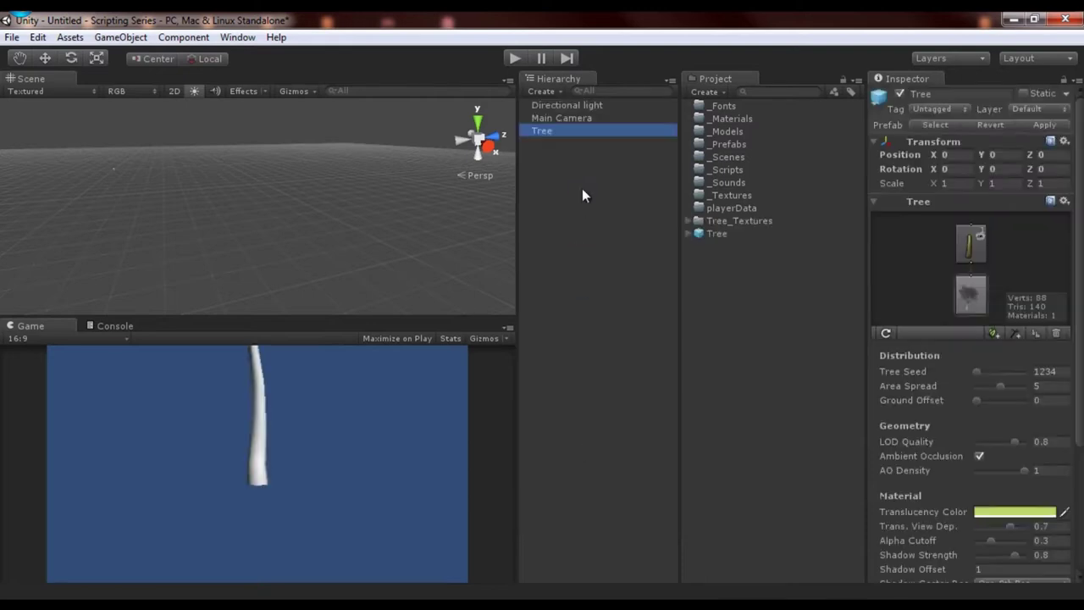
key(f)
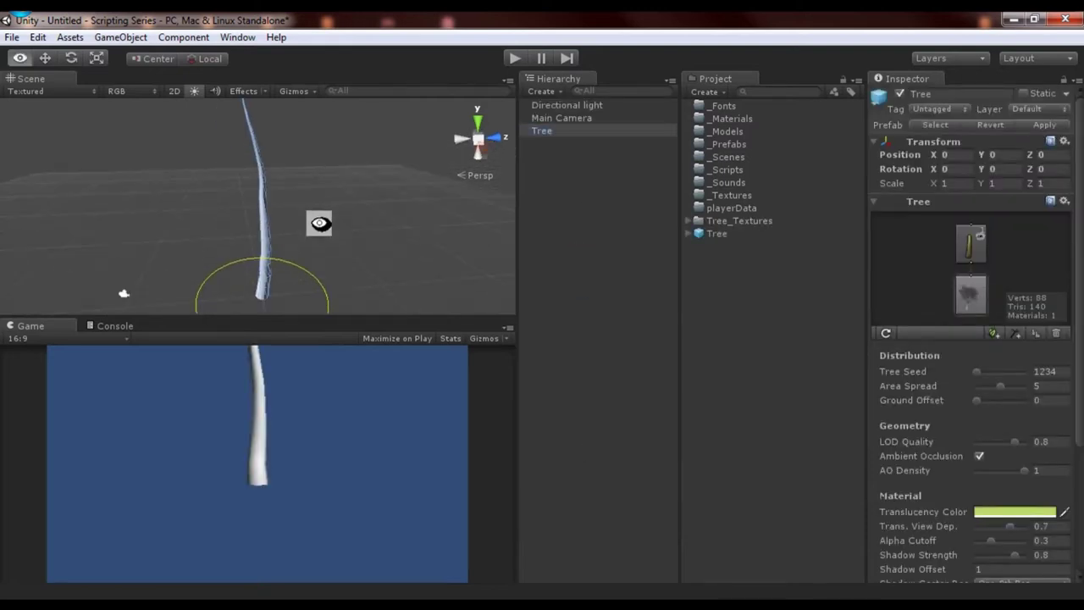
mouse_move(316, 226)
alt+mouse_down()
mouse_move(262, 169)
mouse_move(467, 293)
mouse_move(387, 218)
mouse_move(324, 242)
alt+mouse_up()
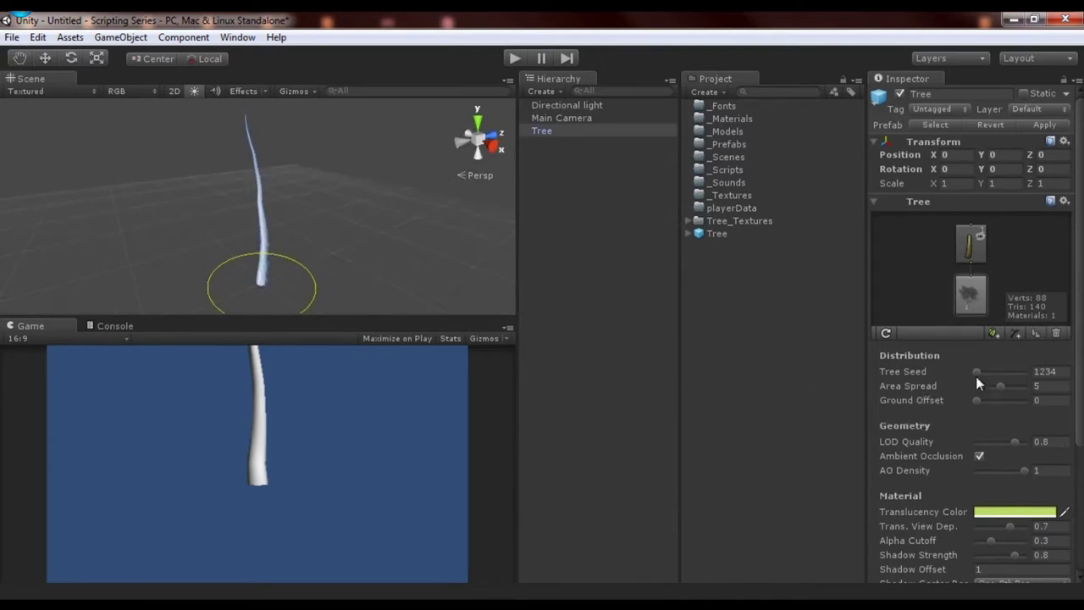
Step: Increase the tree seed, set Area Spread to 3.7, keep Ground Offset at 0 and look over the remaining tree settings
drag(977, 372, 995, 387)
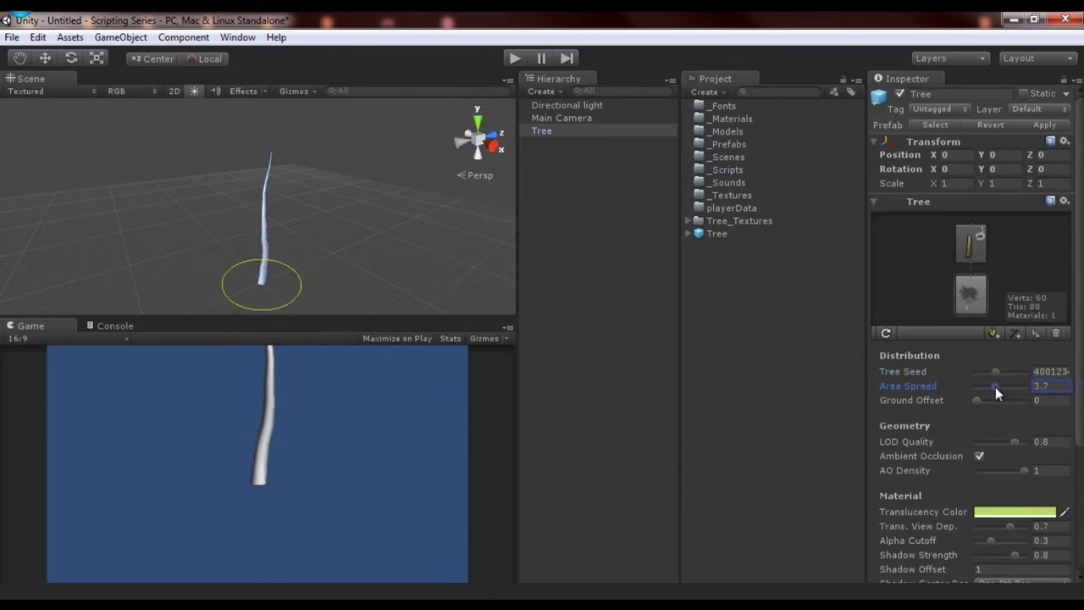
click(977, 402)
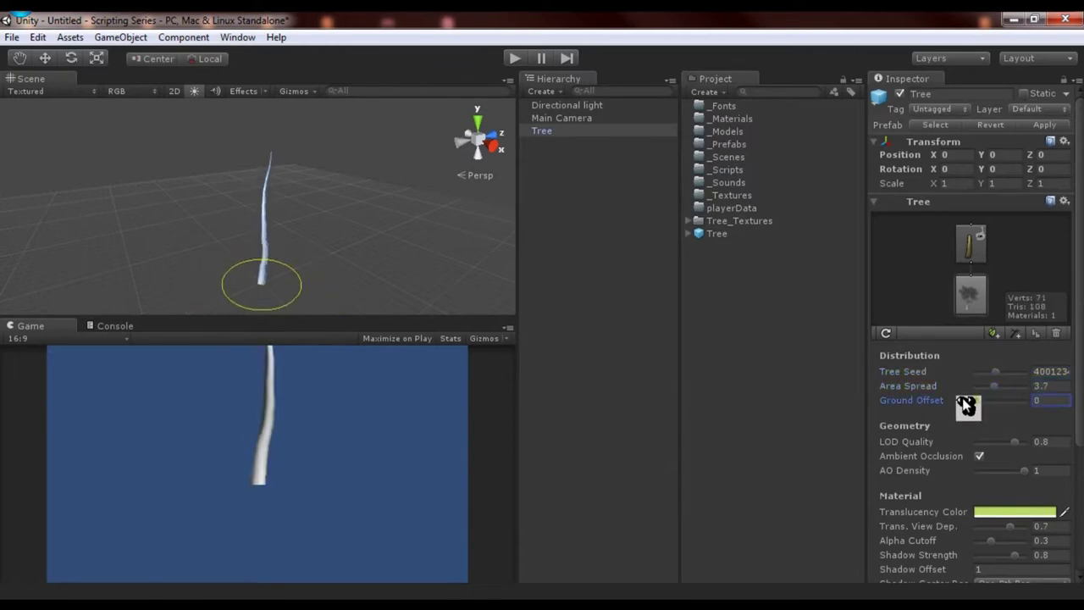
scroll(965, 405, down, 3)
scroll(964, 405, down, 2)
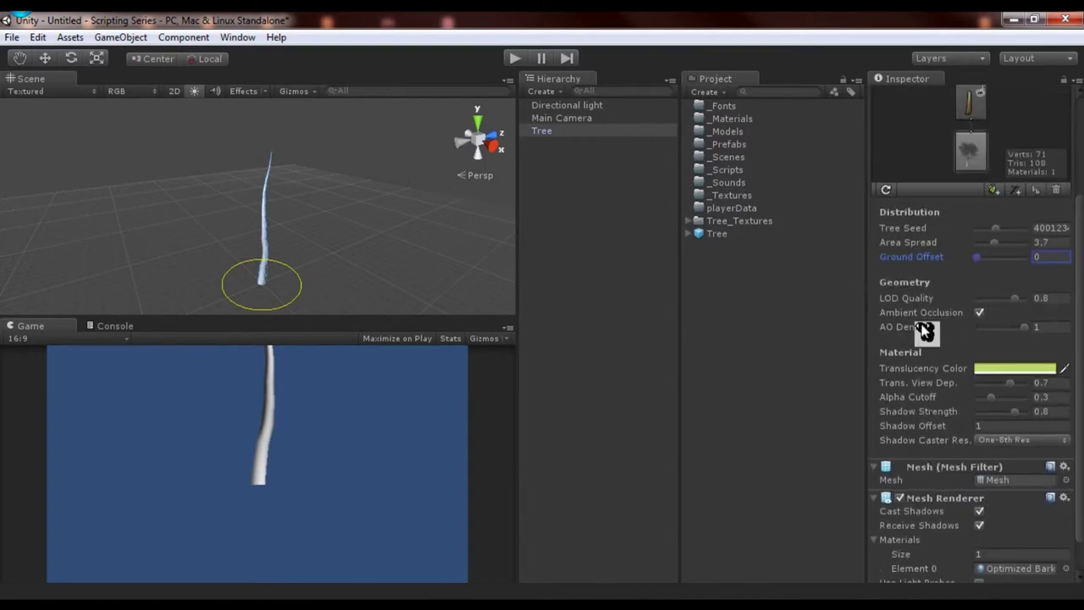
scroll(976, 330, down, 1)
scroll(974, 334, up, 5)
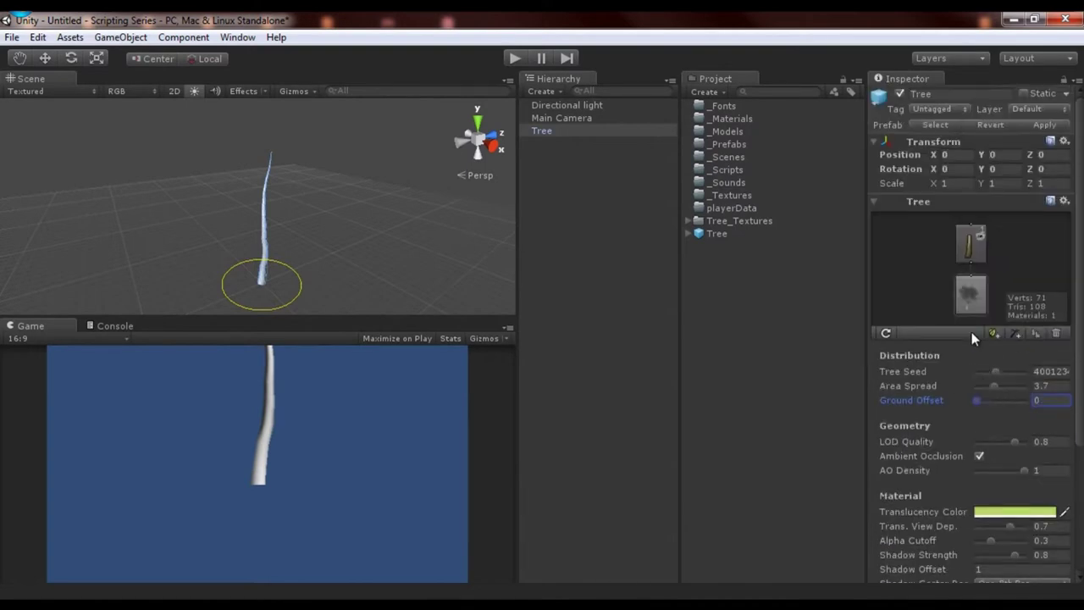
Step: Add a leaf group to the tree's root and a branch group on the trunk with its own leaf group
click(994, 334)
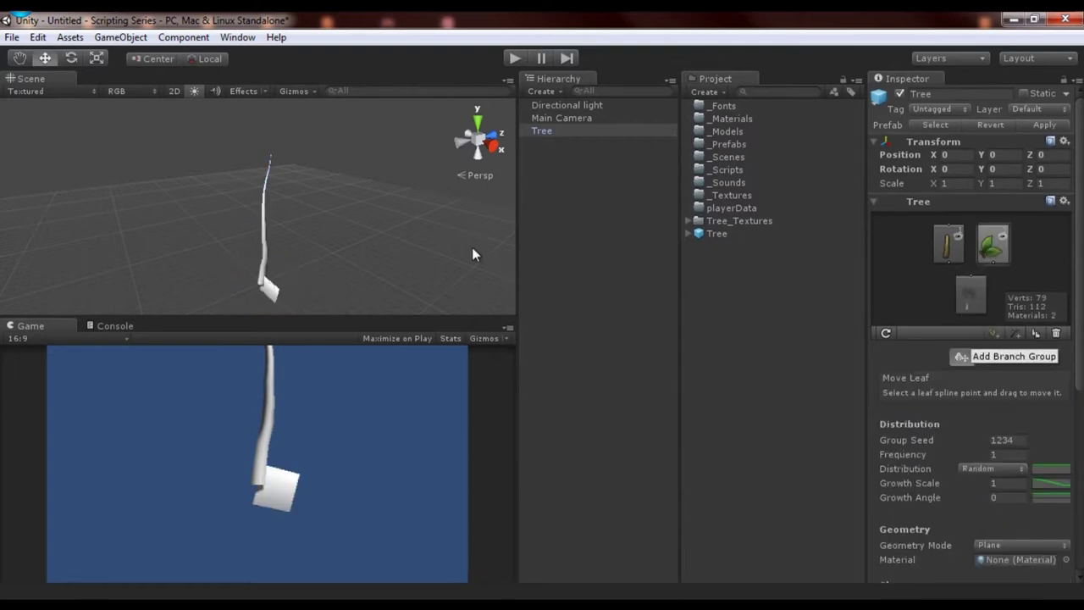
alt+drag(394, 285, 385, 287)
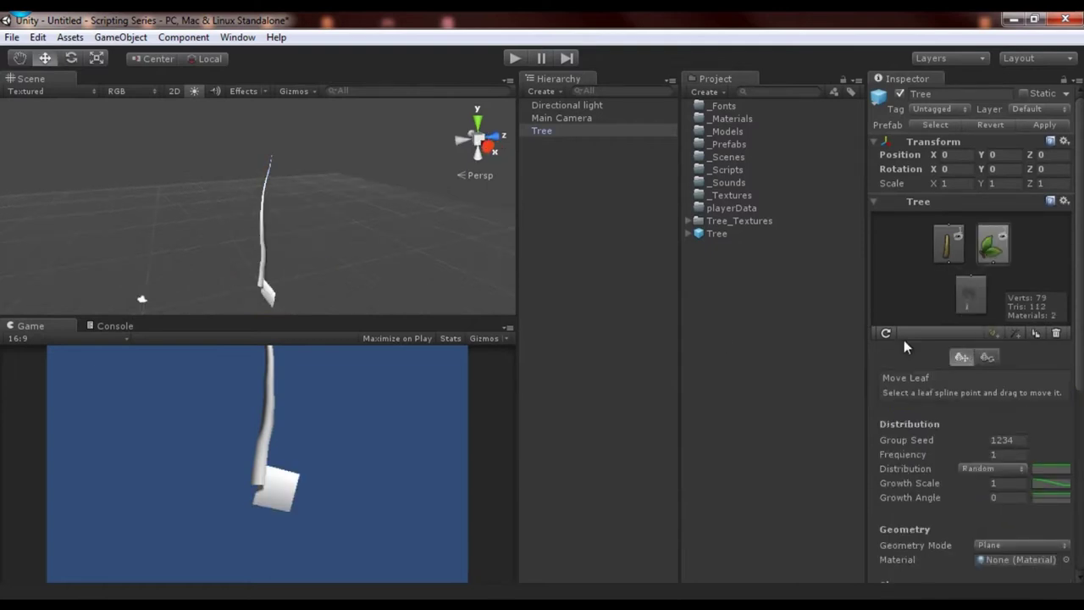
click(1016, 334)
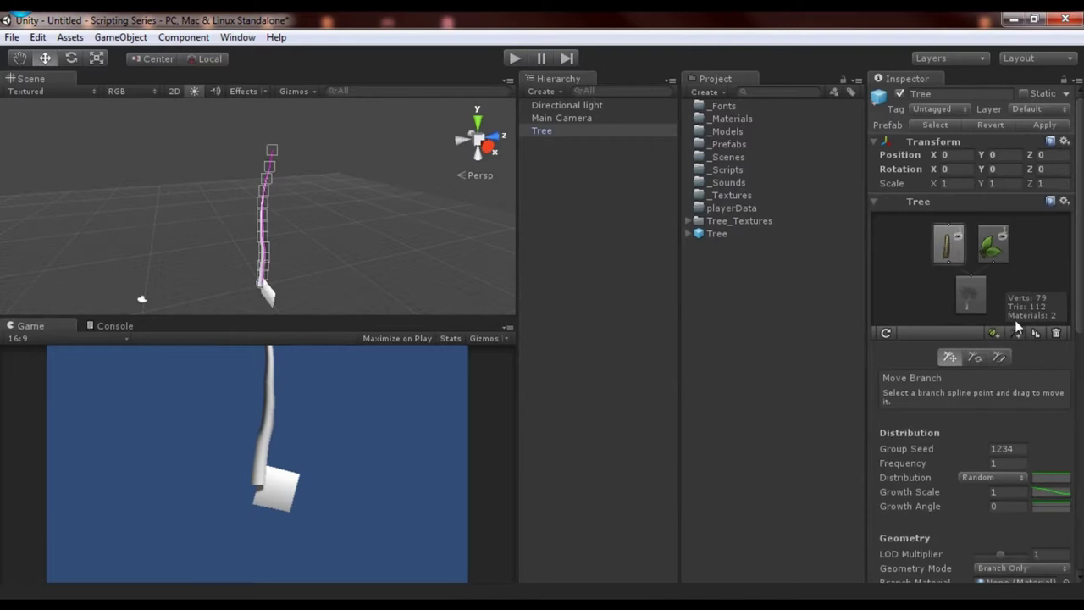
alt+drag(320, 203, 390, 254)
click(990, 385)
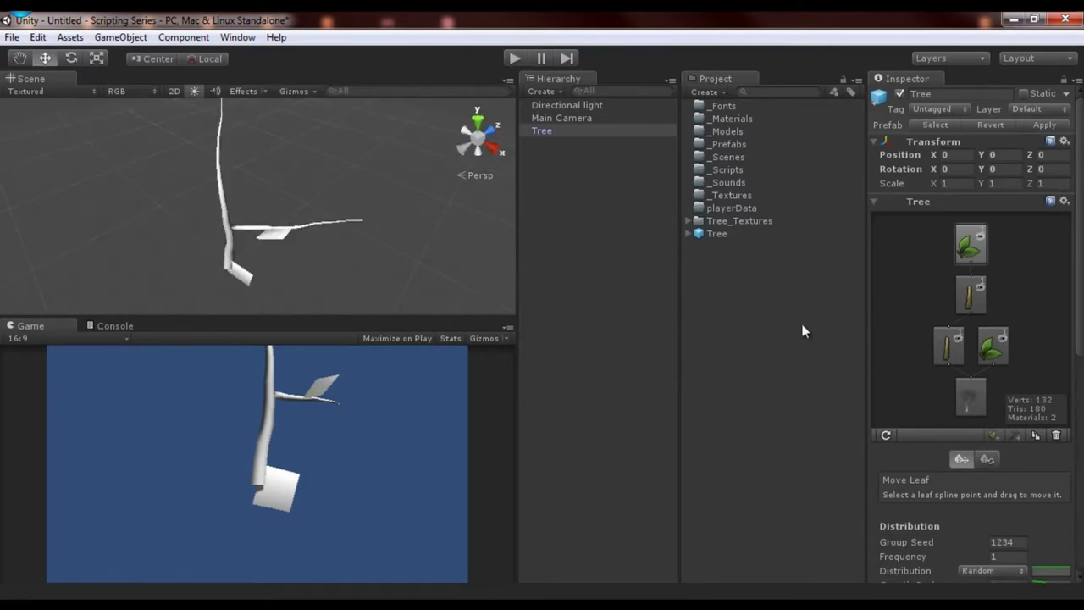
click(554, 202)
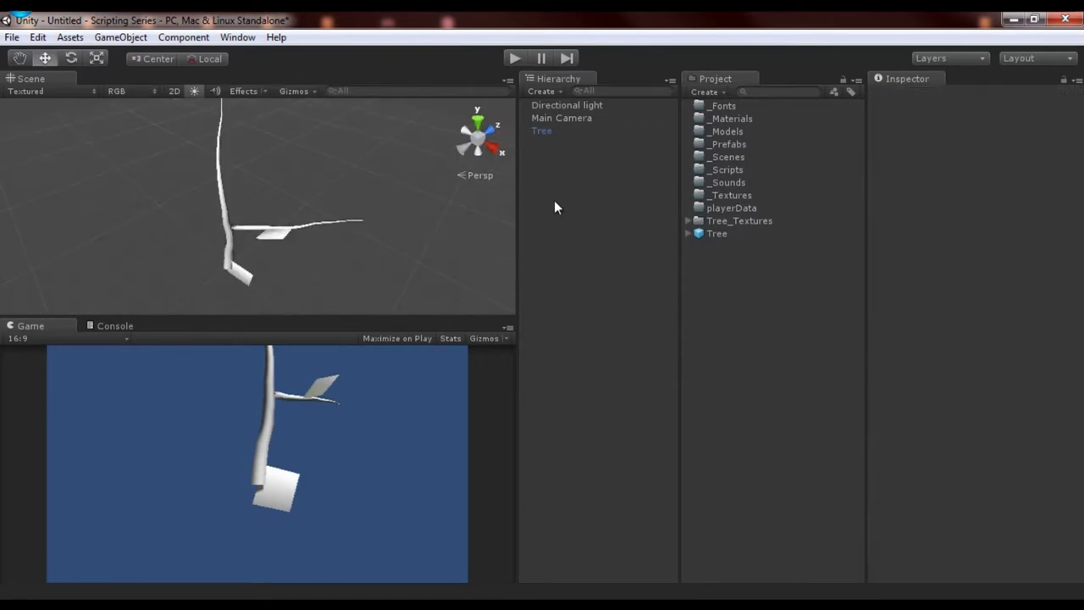
alt+drag(364, 198, 283, 170)
Step: Examine the Tree asset's sub-assets in the project: Tree Data, the optimized leaf and bark materials, and the Mesh
click(566, 129)
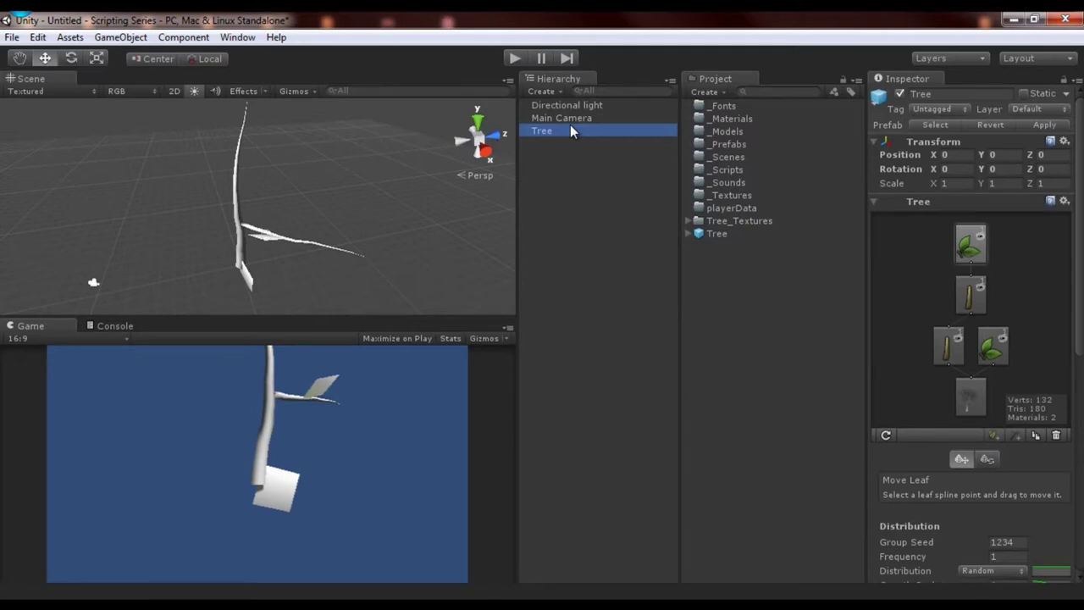
click(690, 235)
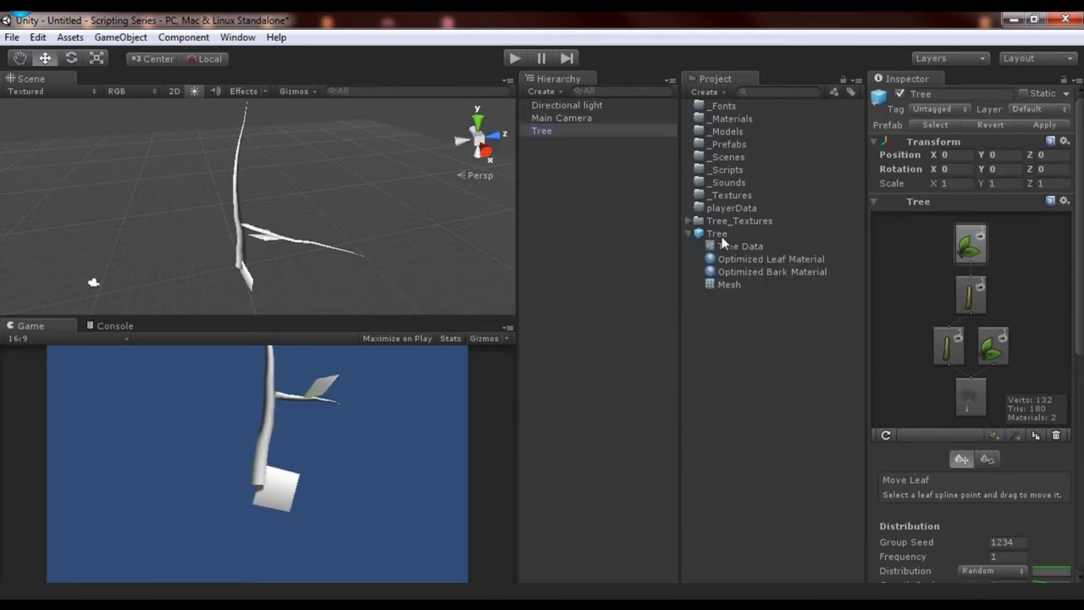
click(732, 247)
click(736, 259)
click(738, 284)
click(758, 272)
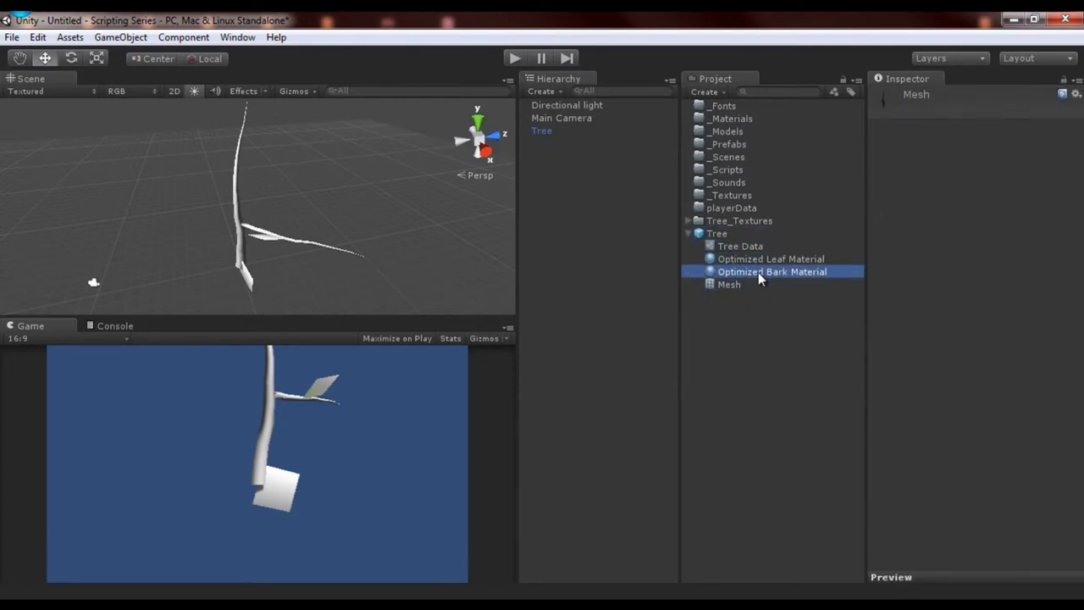
click(758, 264)
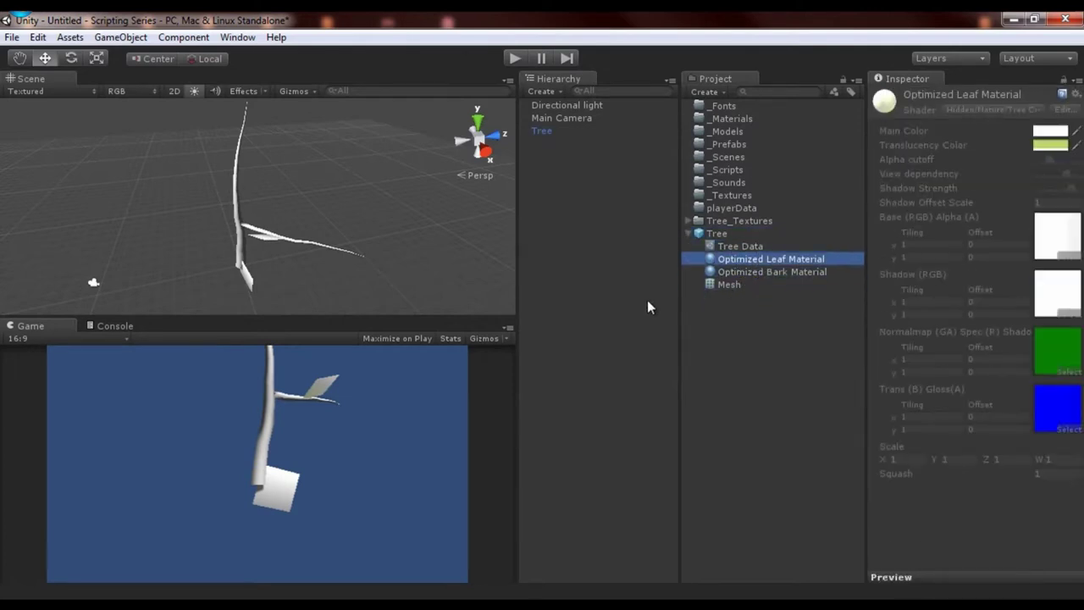
click(739, 285)
Step: Delete the Tree asset from the project and the Tree object from the scene
click(719, 236)
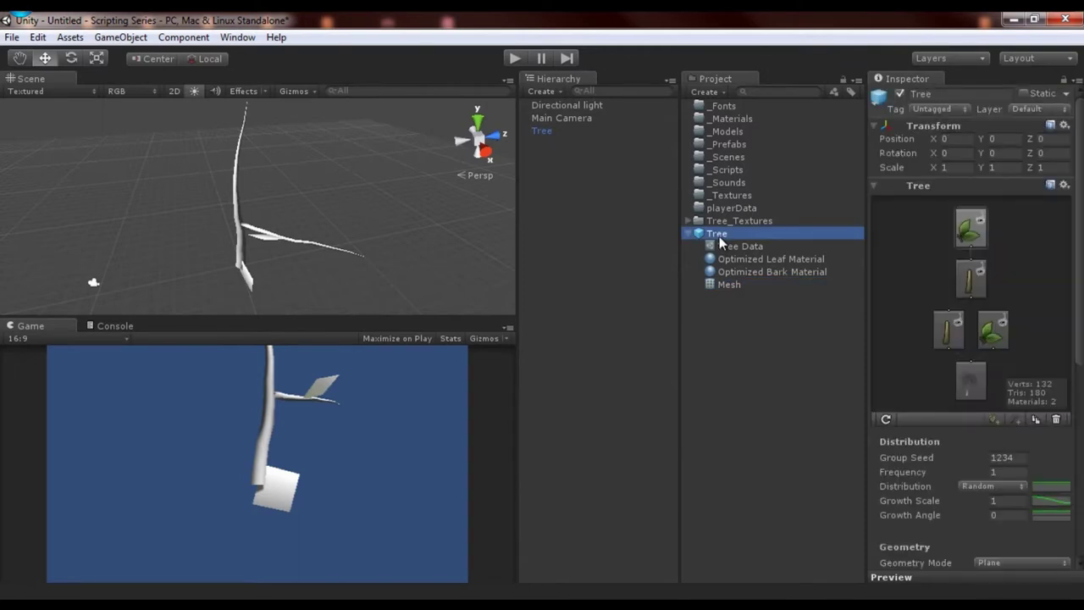
key(Delete)
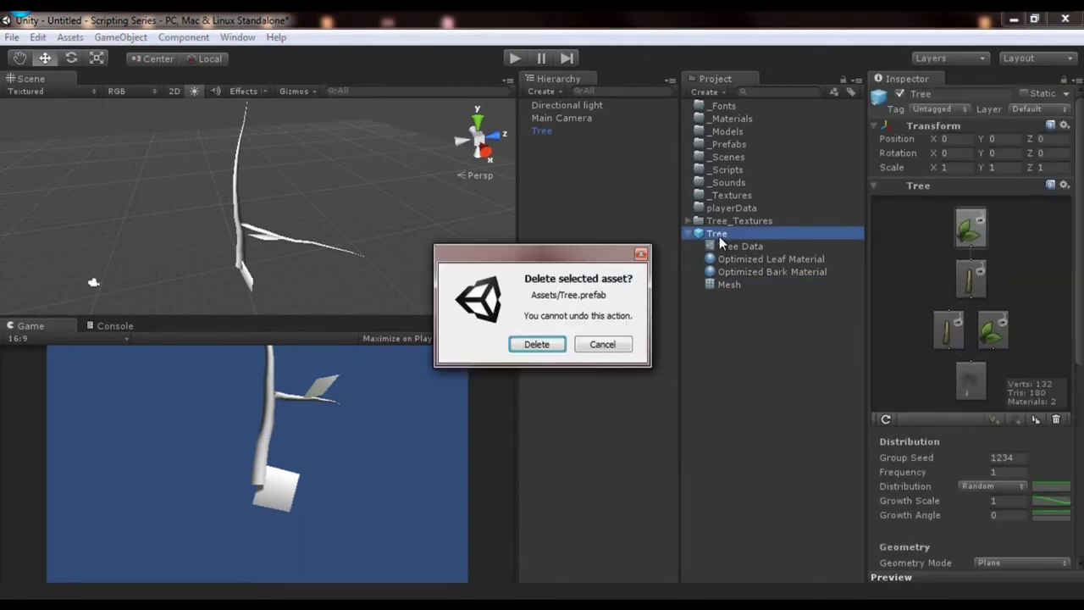
key(Return)
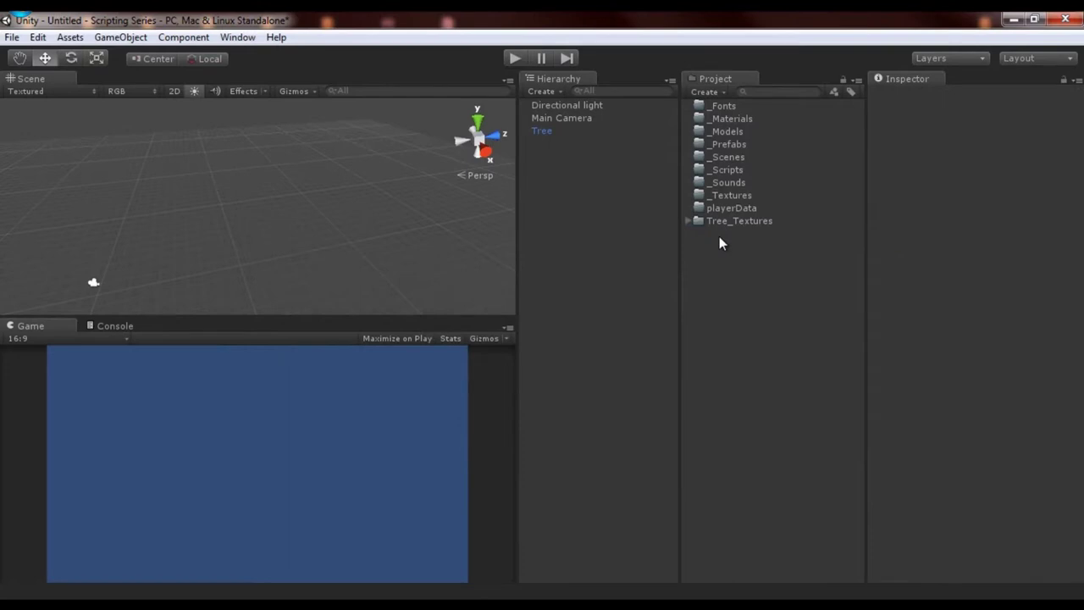
click(568, 131)
key(Delete)
Step: Create a wind zone in the scene and delete it after viewing its direction arrow
click(542, 92)
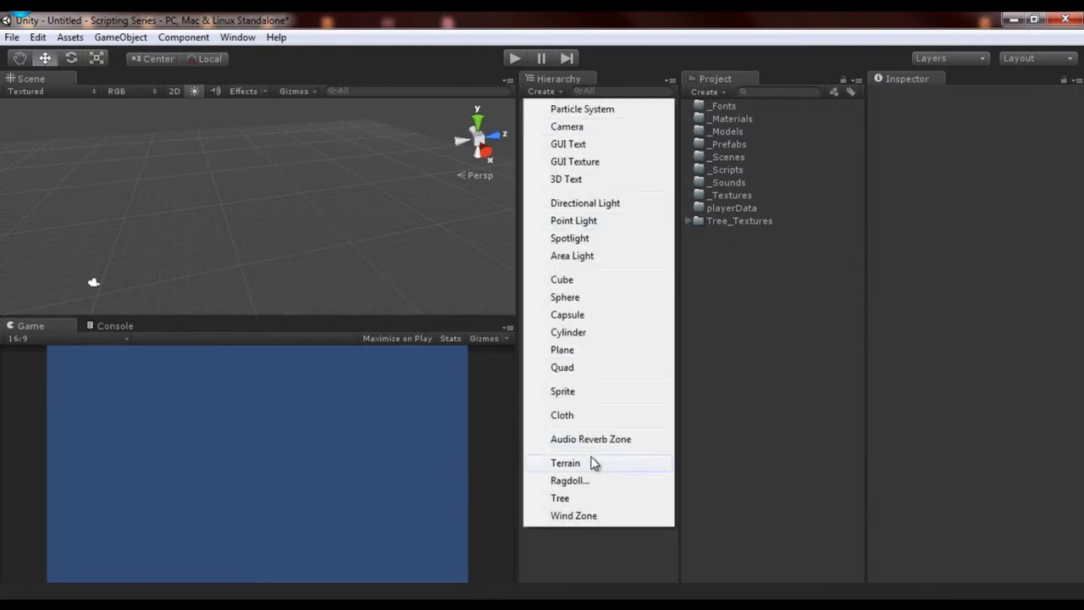
click(585, 517)
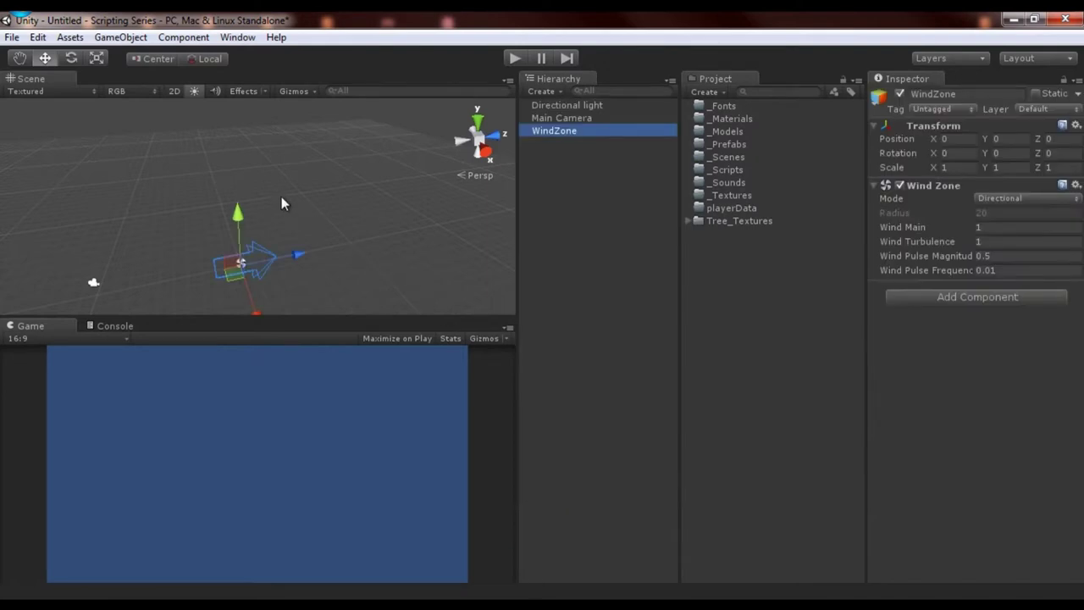
alt+drag(282, 197, 321, 220)
mouse_move(282, 177)
alt+mouse_down()
mouse_move(327, 160)
mouse_move(363, 220)
mouse_move(266, 177)
mouse_move(279, 186)
alt+mouse_up()
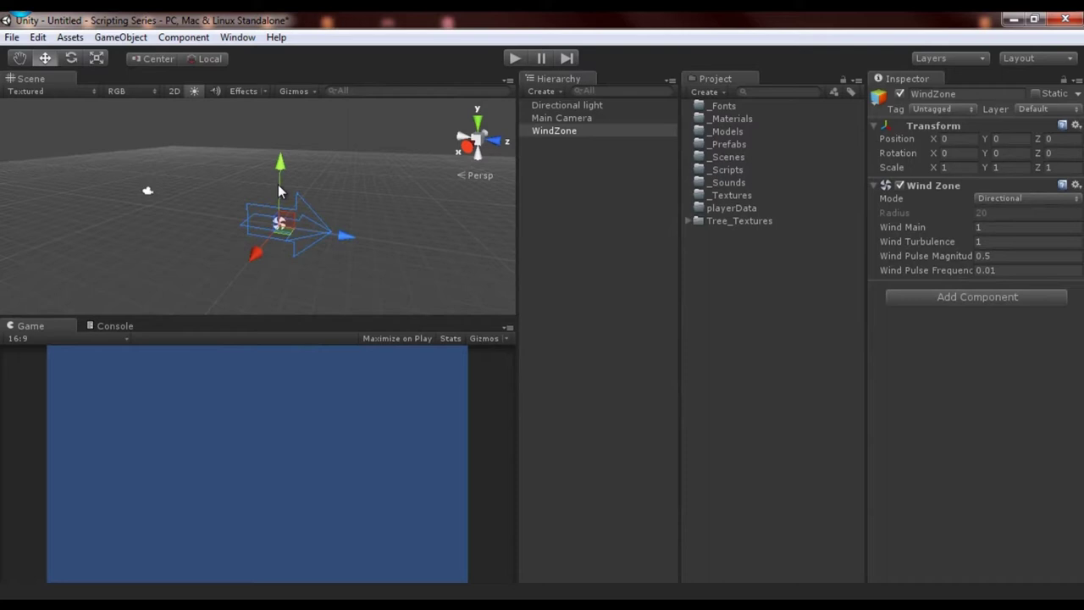
alt+drag(291, 194, 418, 227)
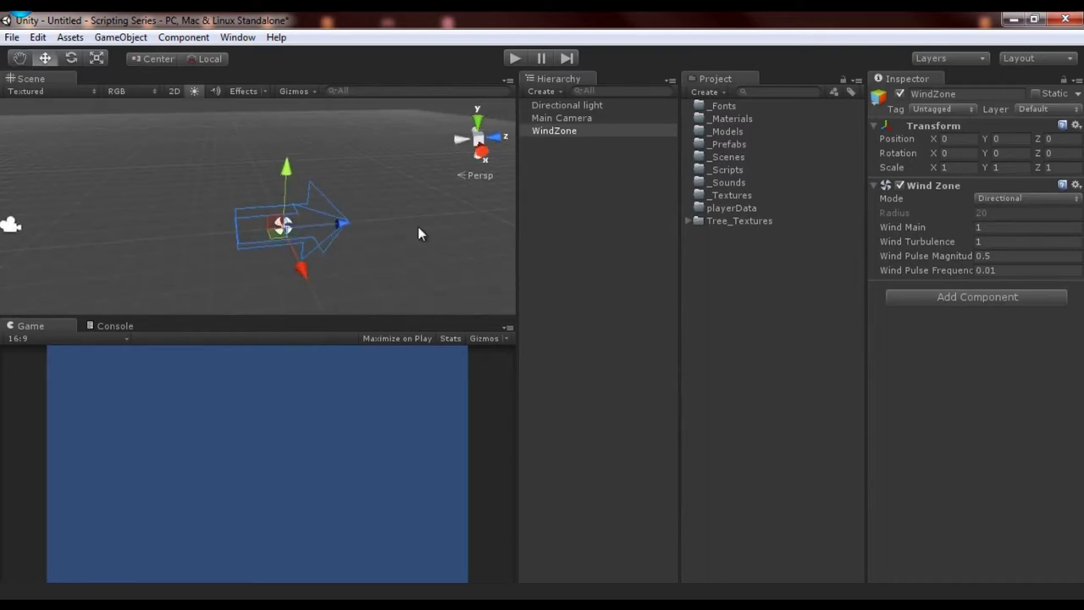
key(Delete)
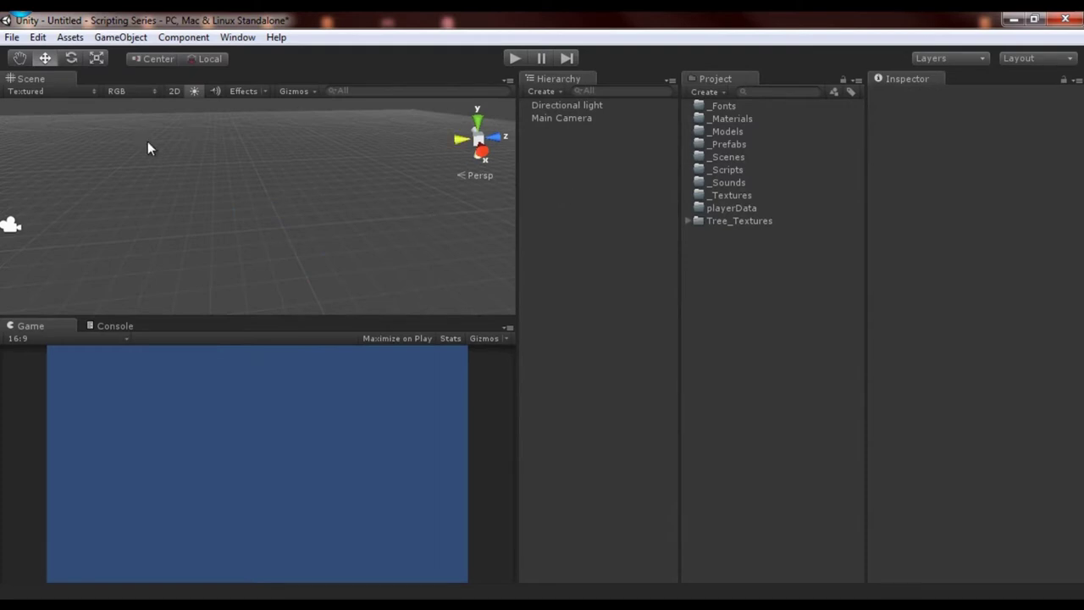
Step: Create a particle system in the scene and expand its Emission and Shape modules
click(542, 91)
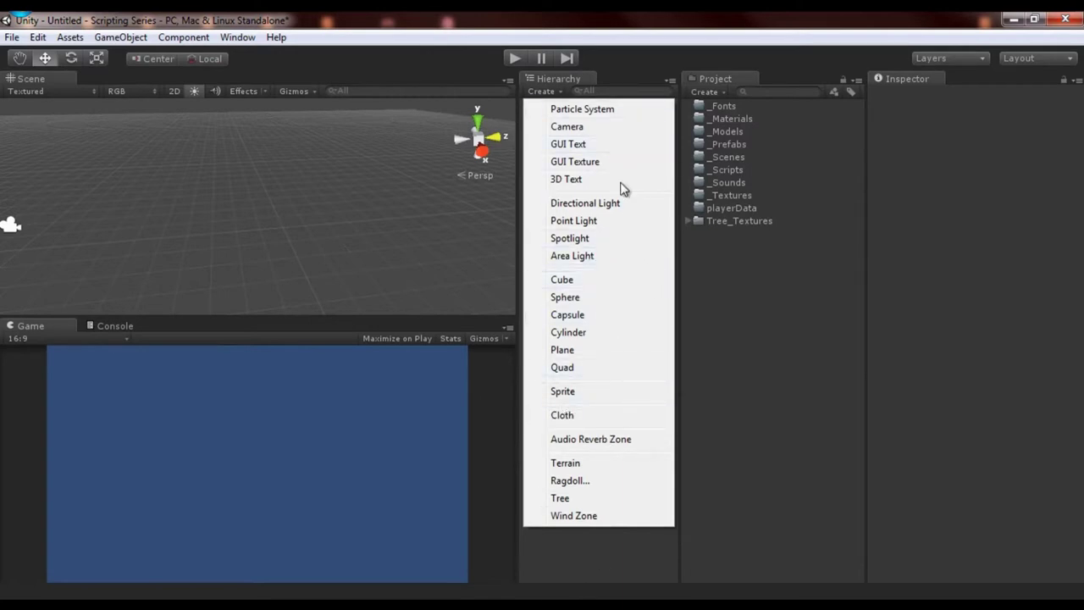
click(617, 109)
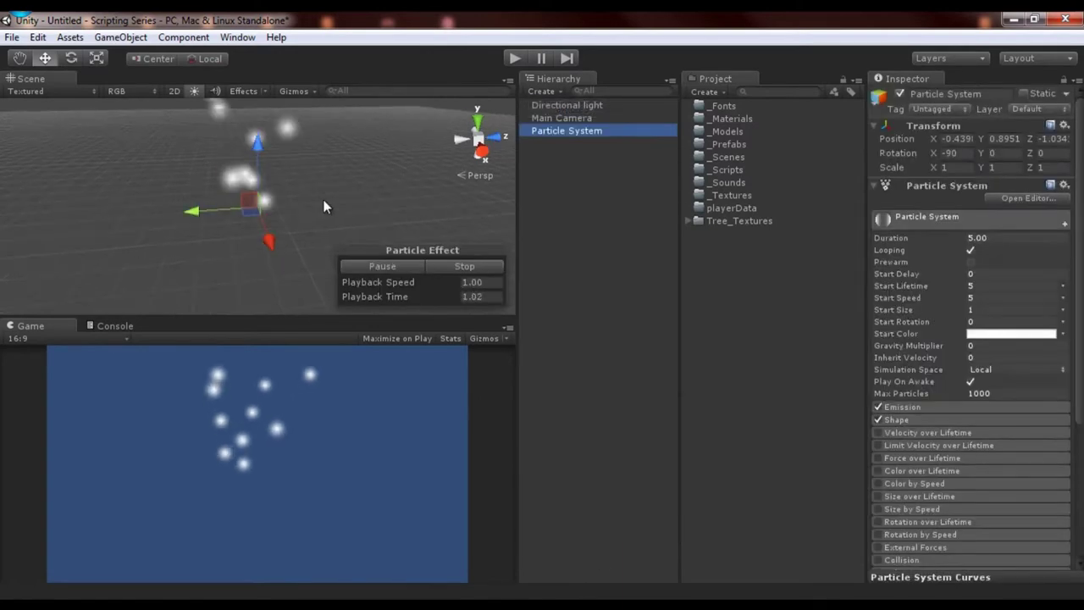
click(968, 410)
scroll(948, 407, down, 3)
click(911, 383)
scroll(923, 372, down, 5)
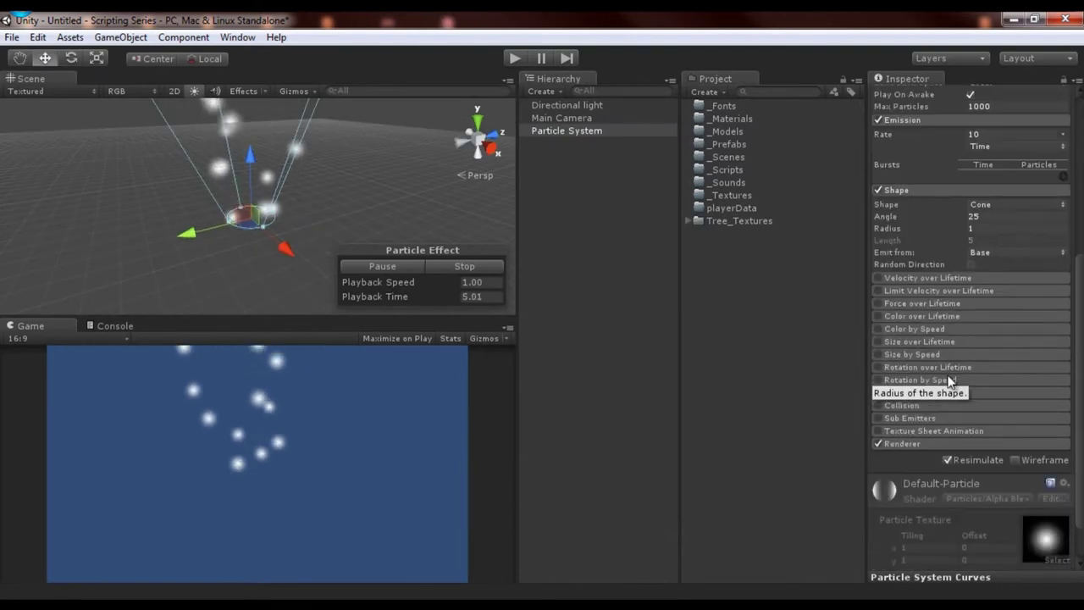
scroll(931, 356, up, 2)
middle_drag(315, 181, 294, 237)
Step: Set the particle system's emitter shape to HemiSphere and deselect it to view the particles
click(1006, 258)
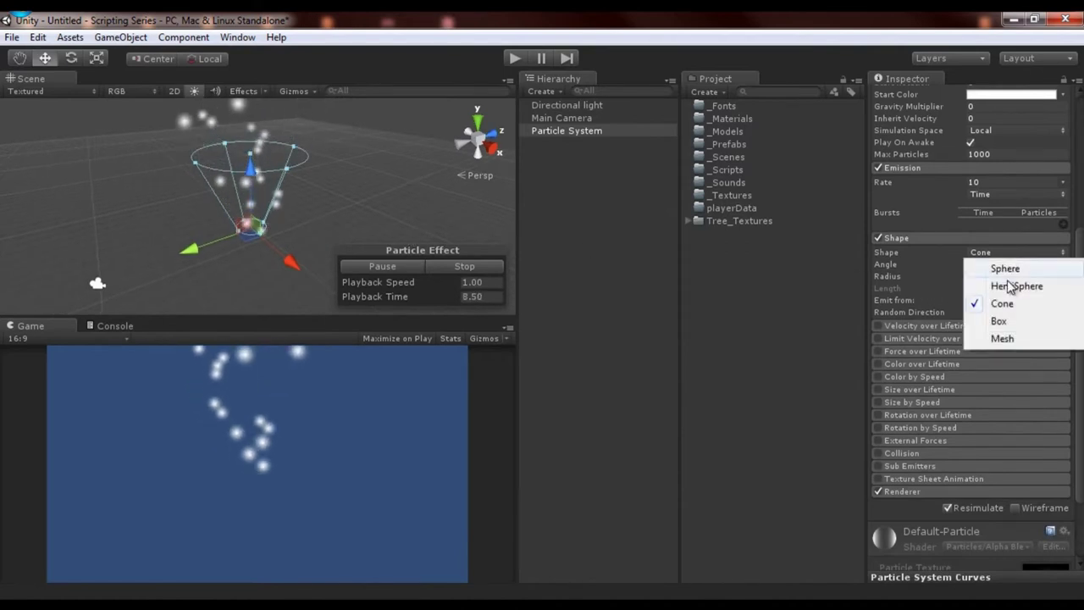
click(1010, 287)
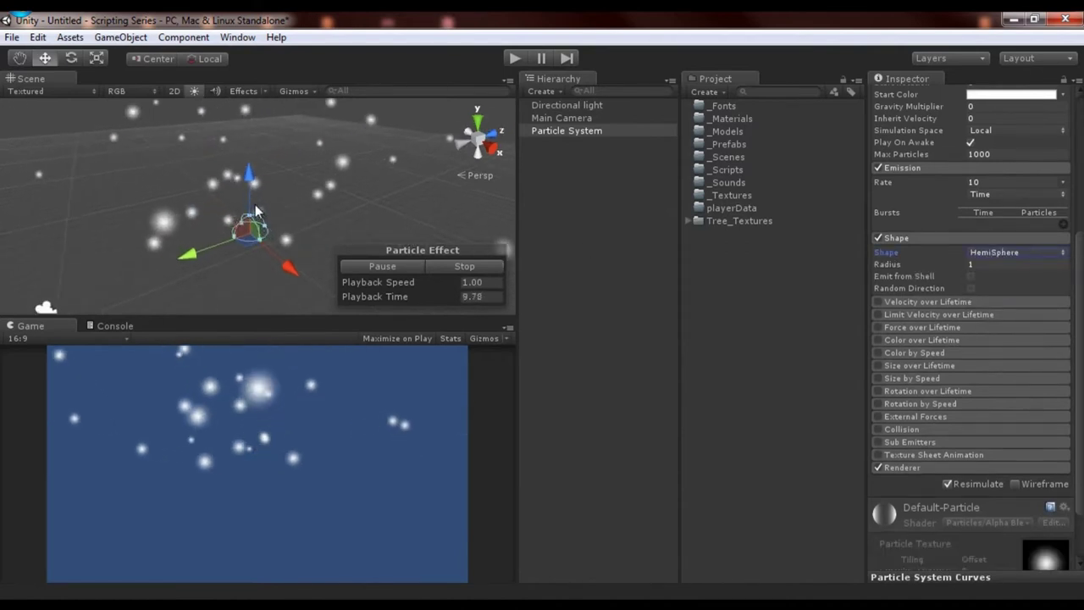
alt+drag(68, 172, 161, 178)
click(563, 223)
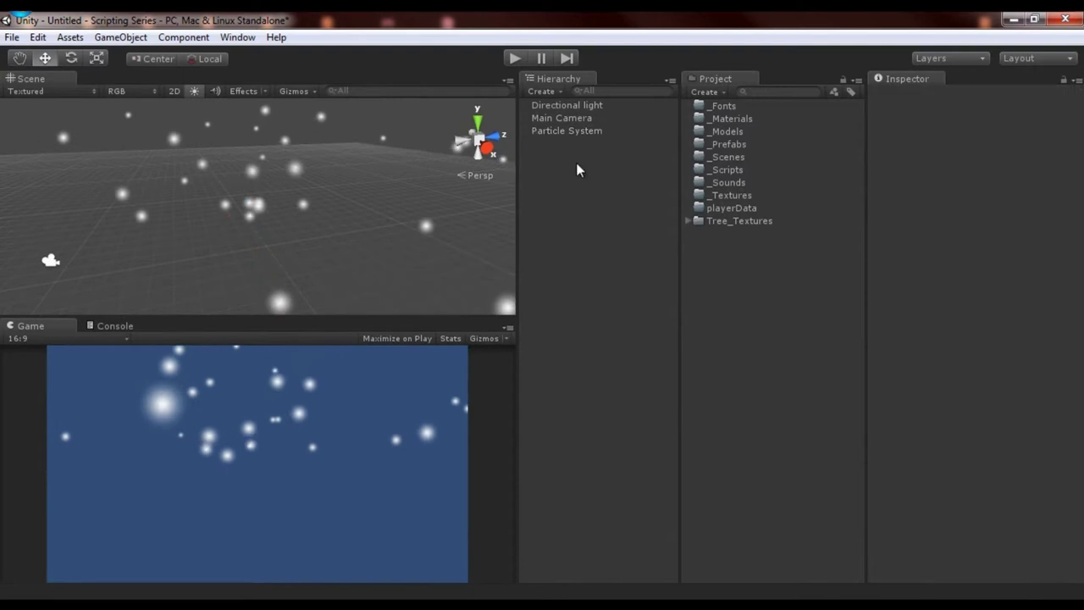
Step: Delete the particle system from the scene
click(584, 131)
alt+drag(259, 246, 281, 250)
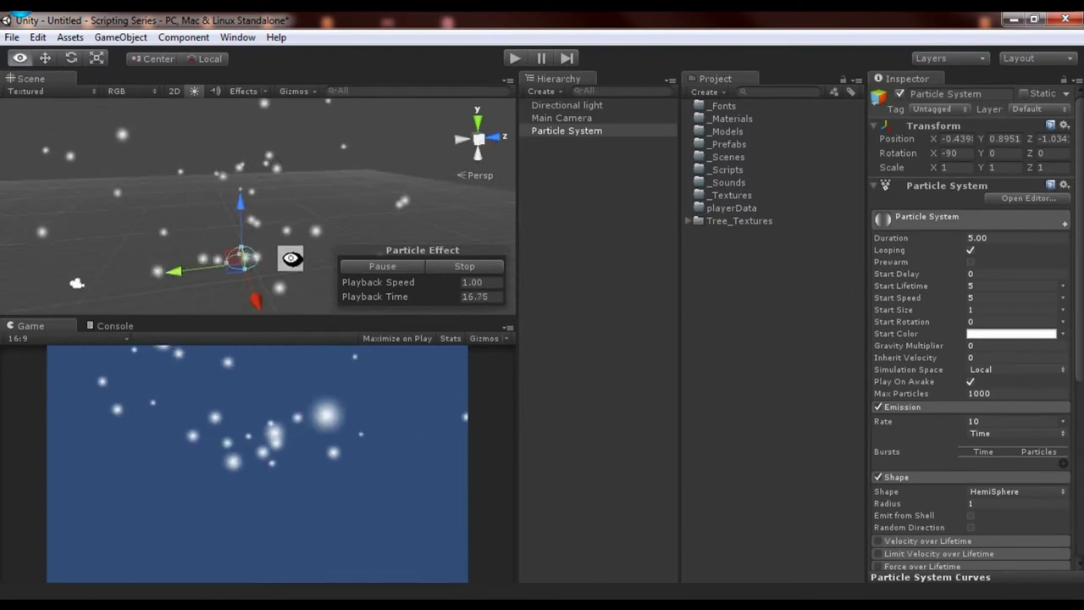
key(Delete)
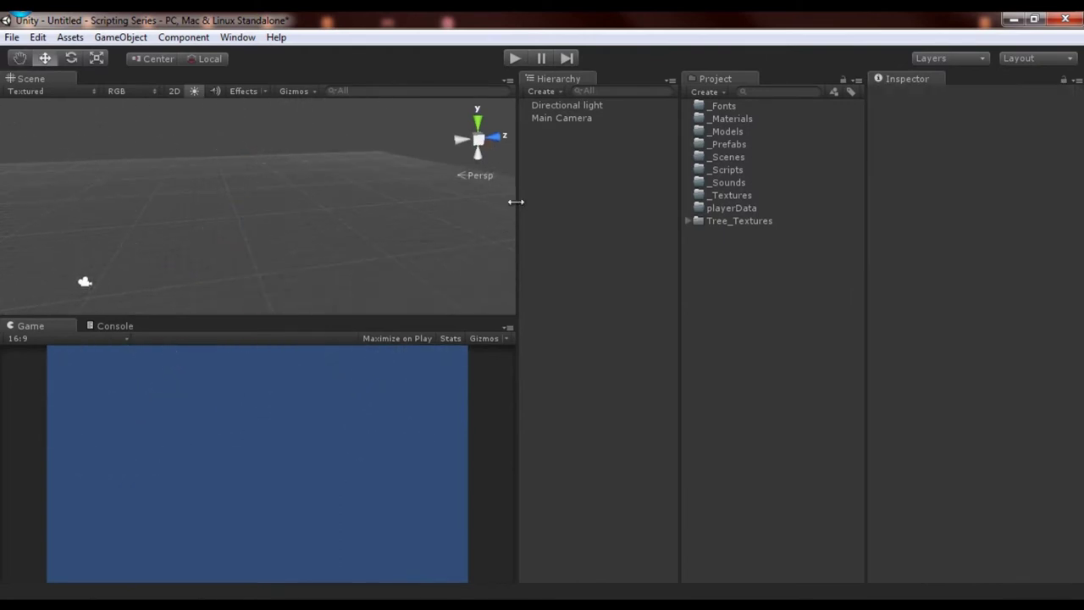
Step: Review the list of object types that can be created in the scene without creating any
click(549, 91)
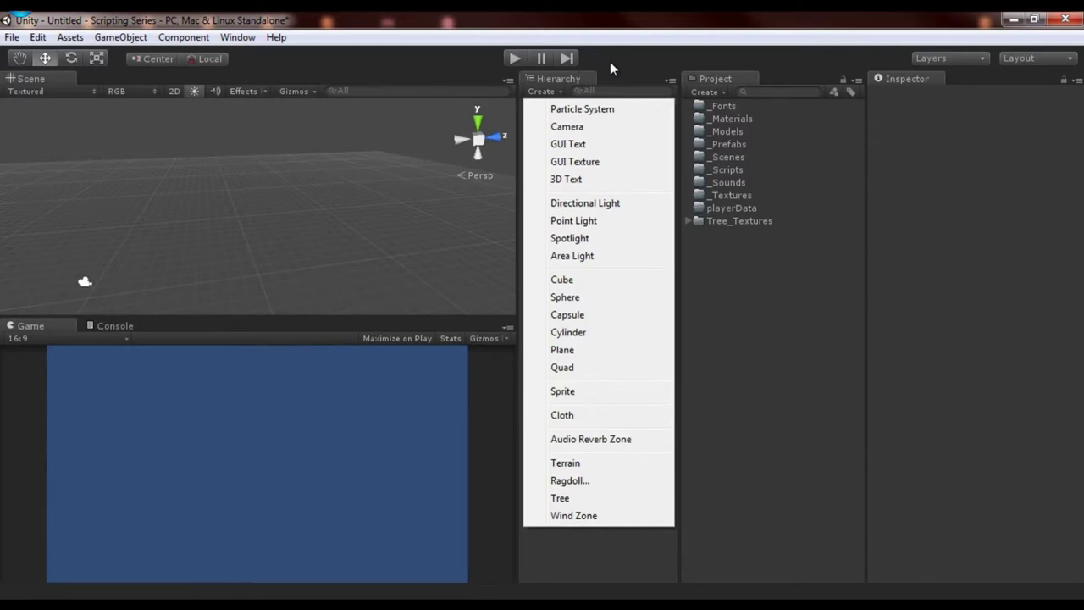
click(610, 60)
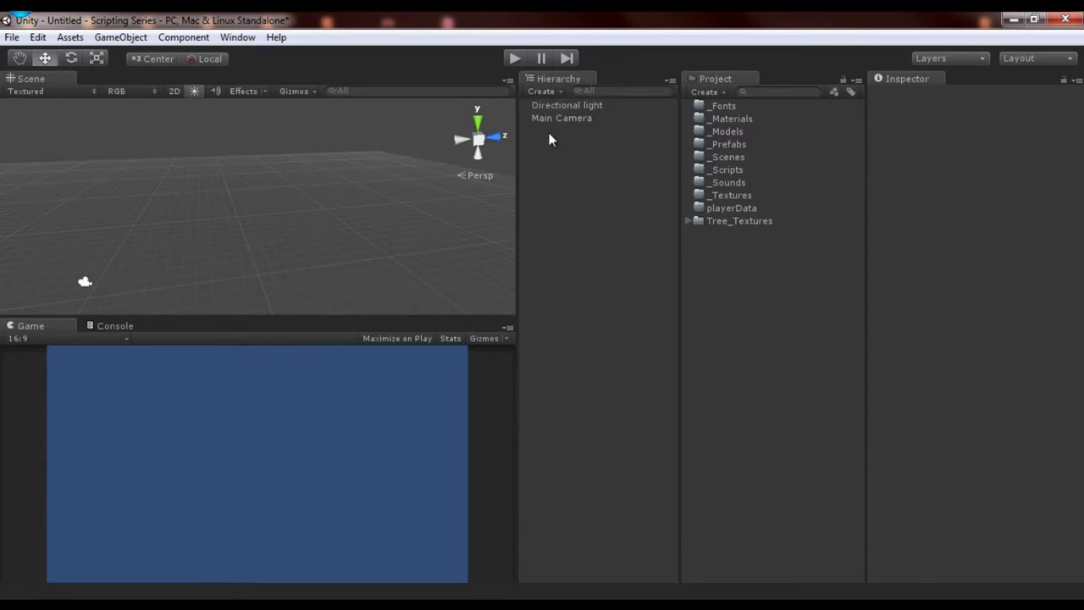
click(546, 92)
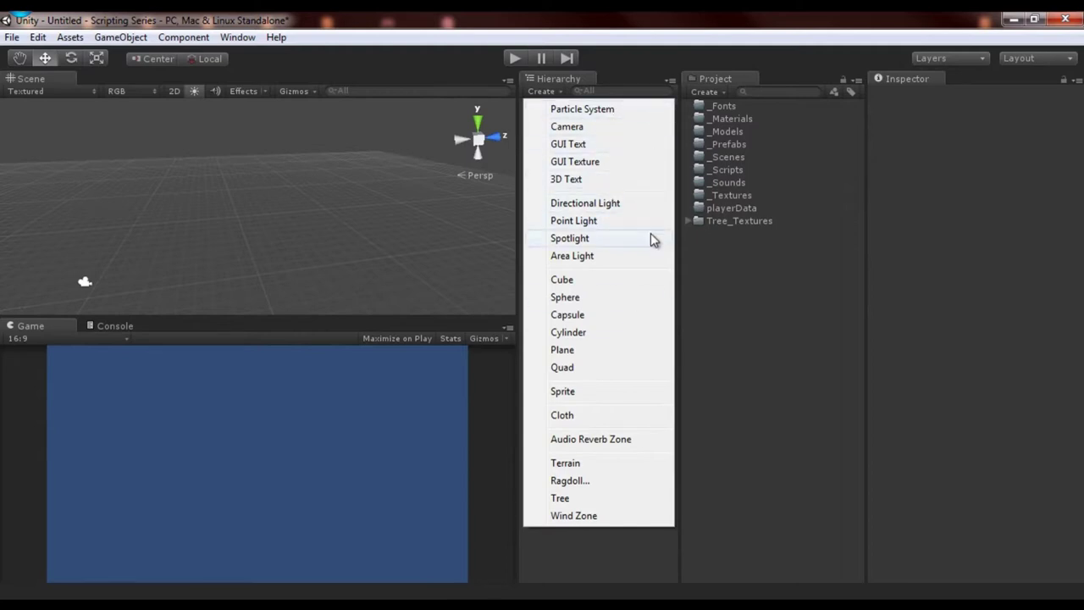
click(634, 55)
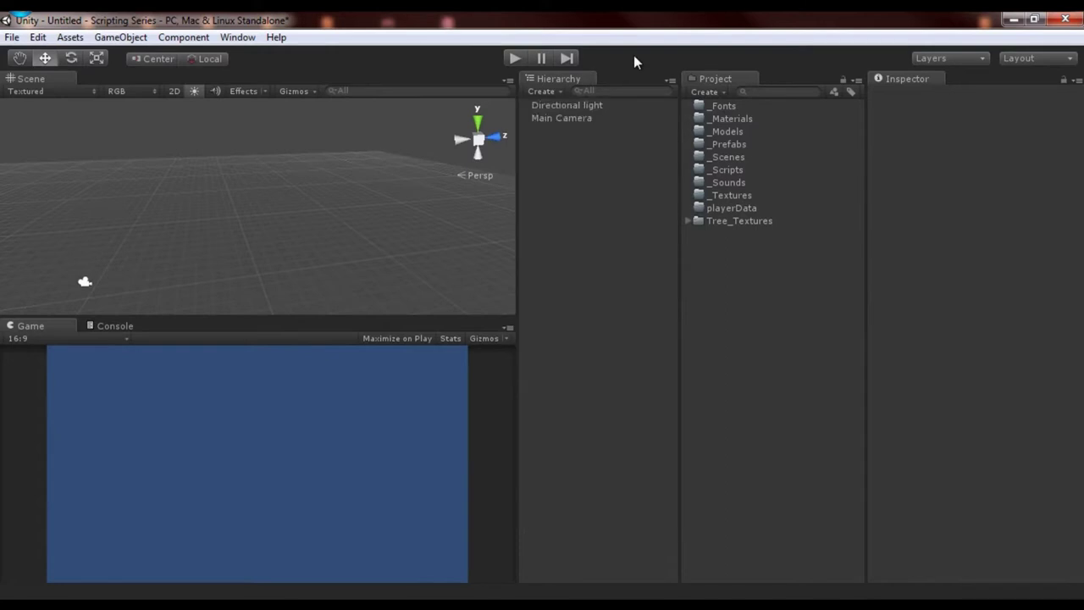
click(542, 90)
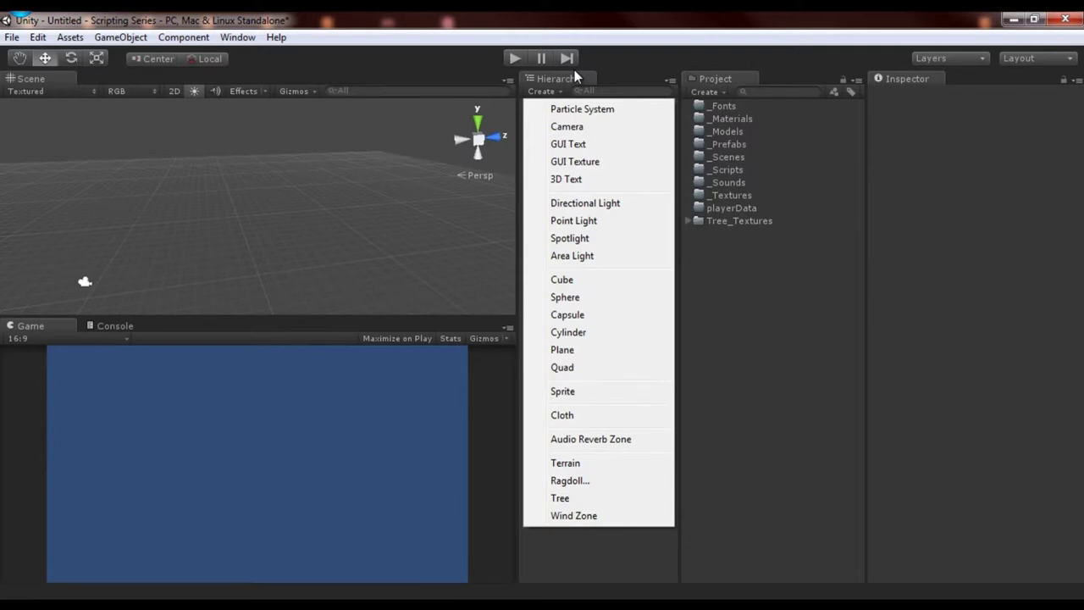
click(573, 67)
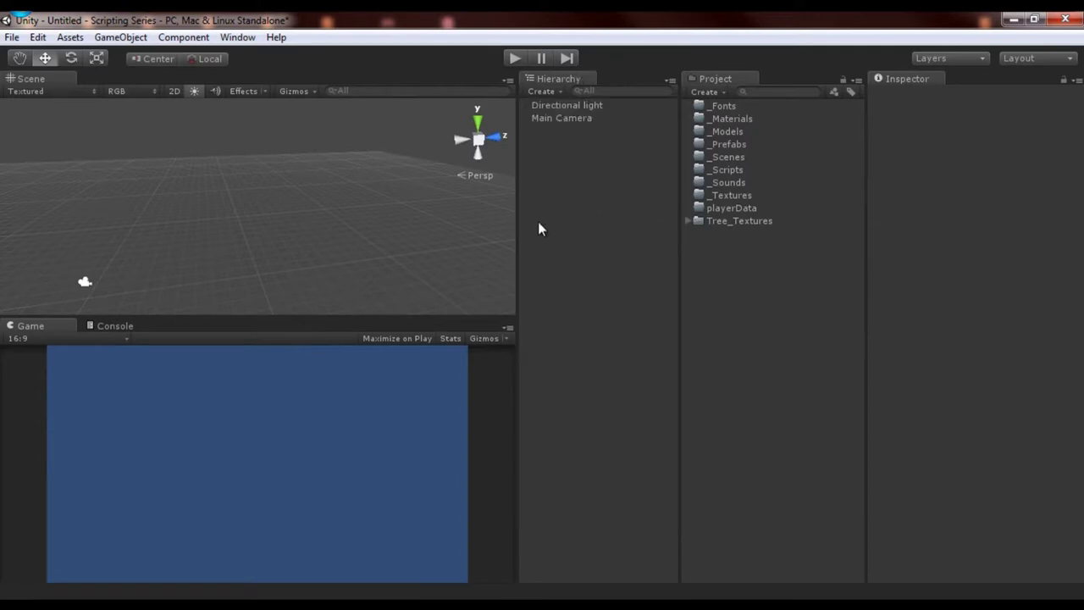
click(541, 91)
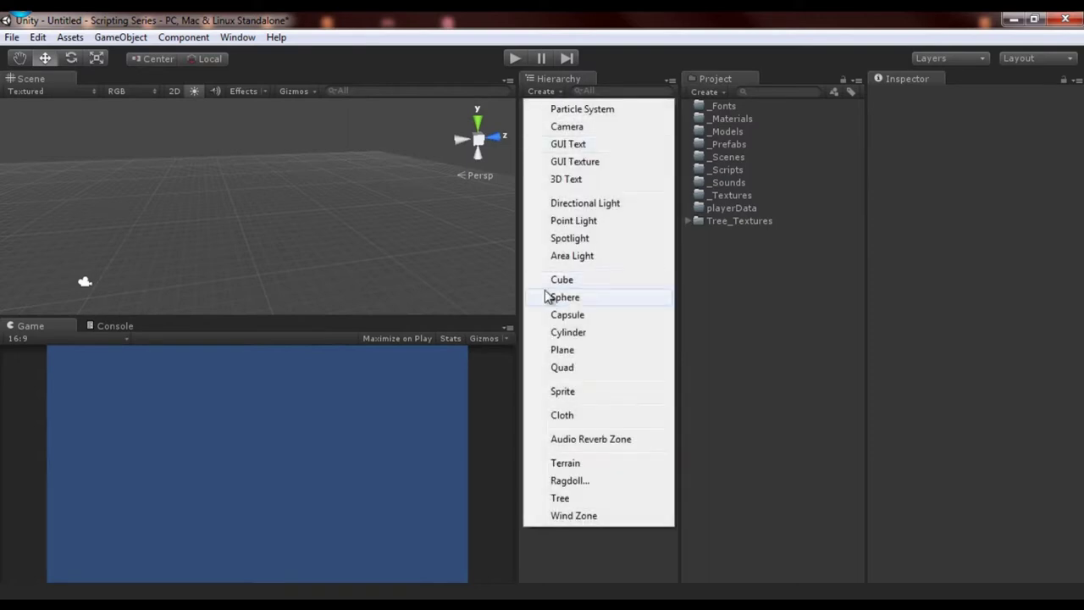
click(396, 66)
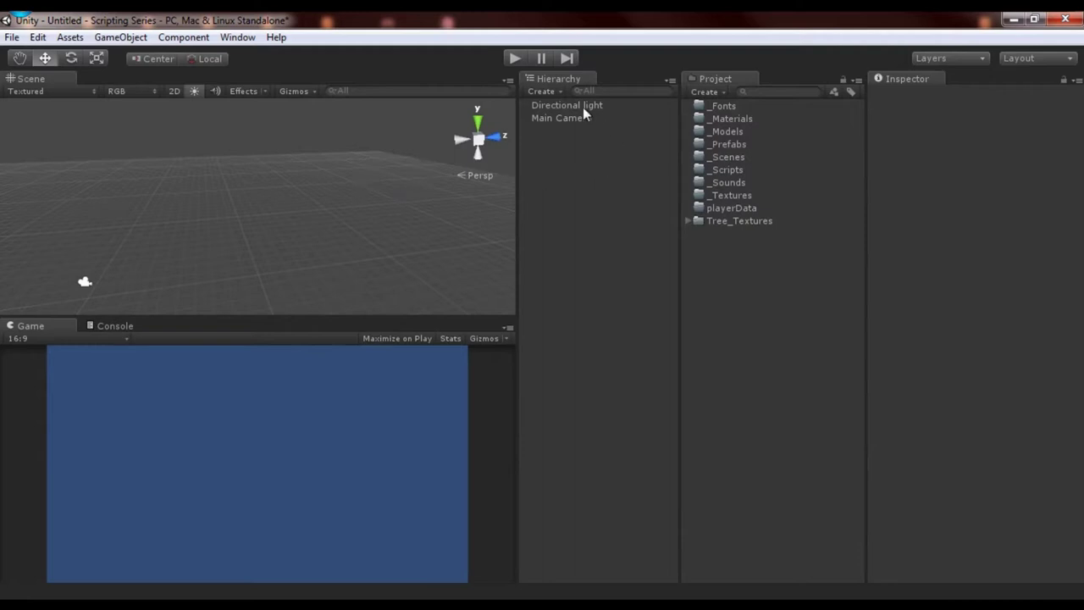
click(556, 94)
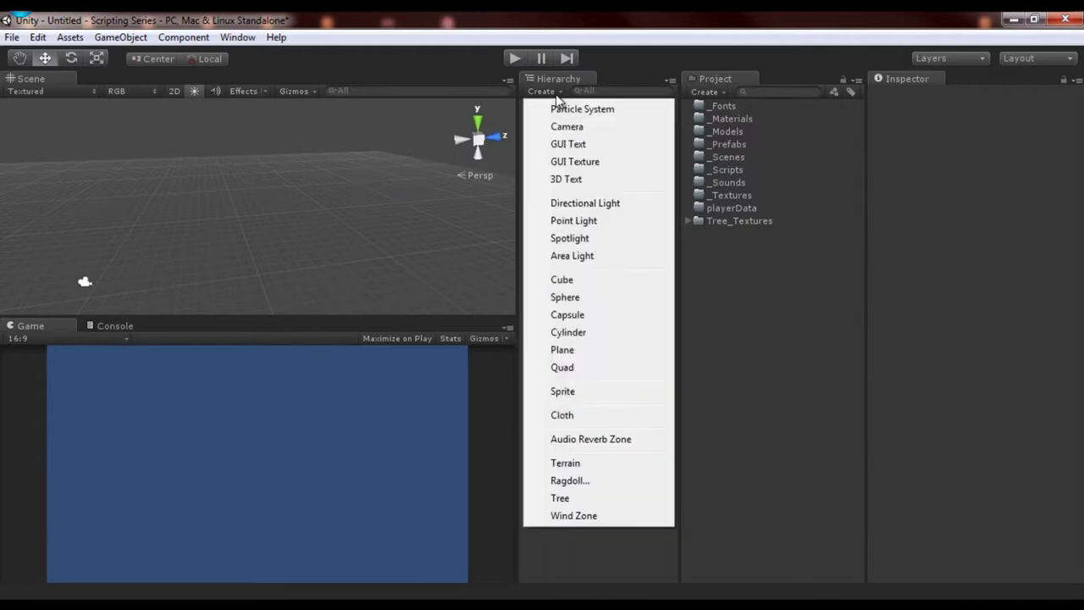
click(188, 131)
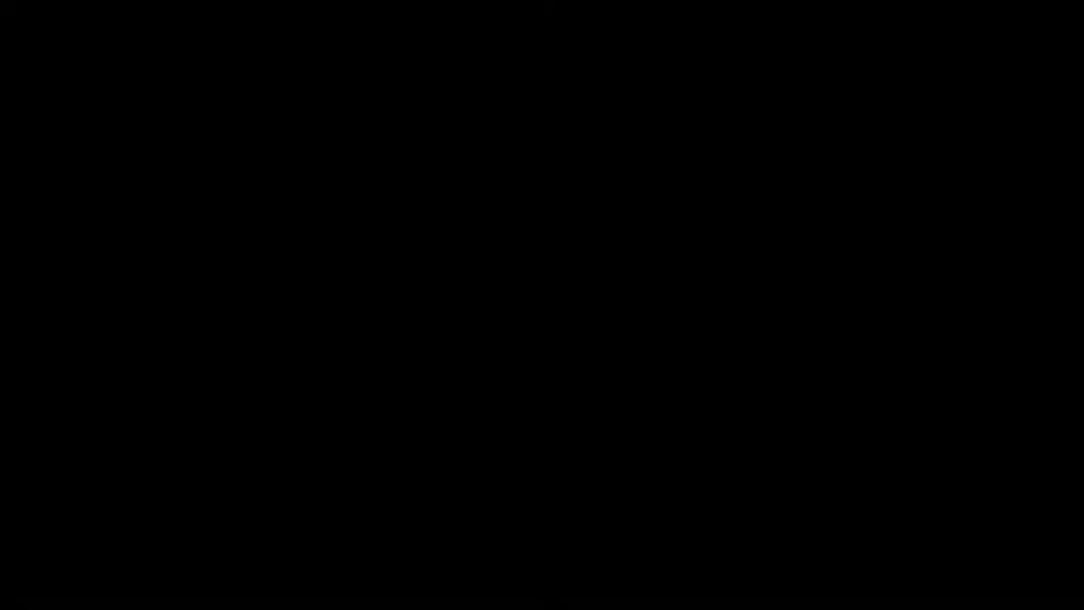
Step: Delete the directional light from the scene
click(560, 107)
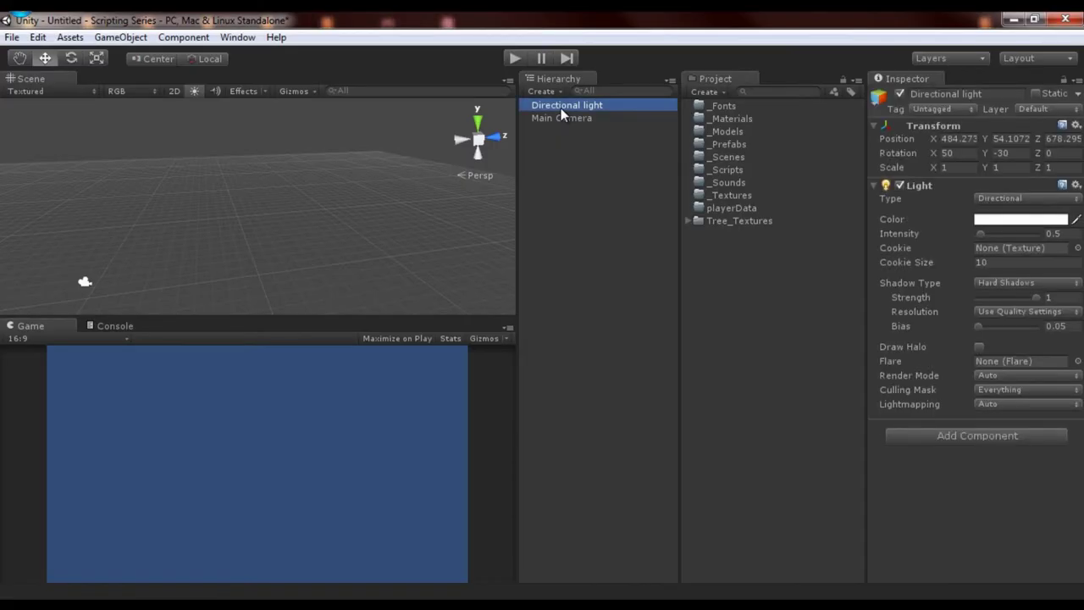
key(Delete)
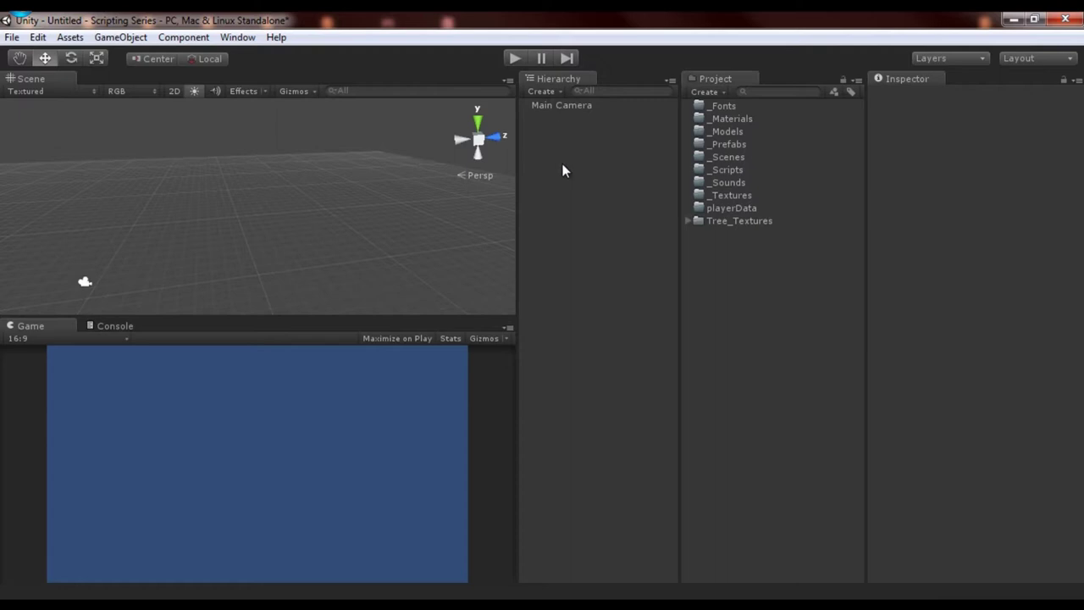
Step: Examine the Main Camera, its view frustum and its components from several angles, and leave nothing selected
click(562, 109)
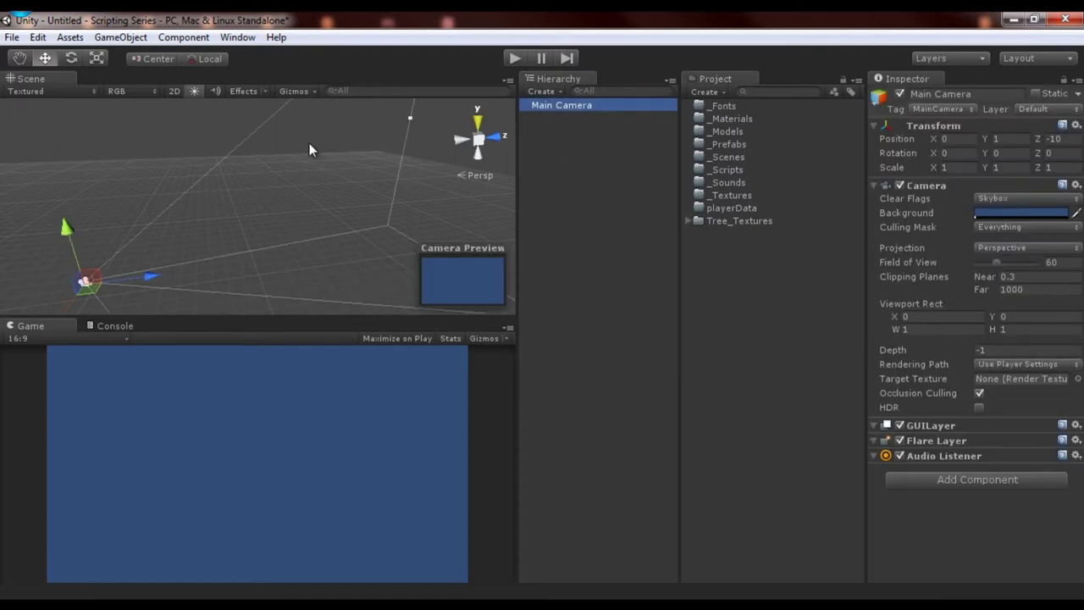
alt+drag(310, 150, 412, 189)
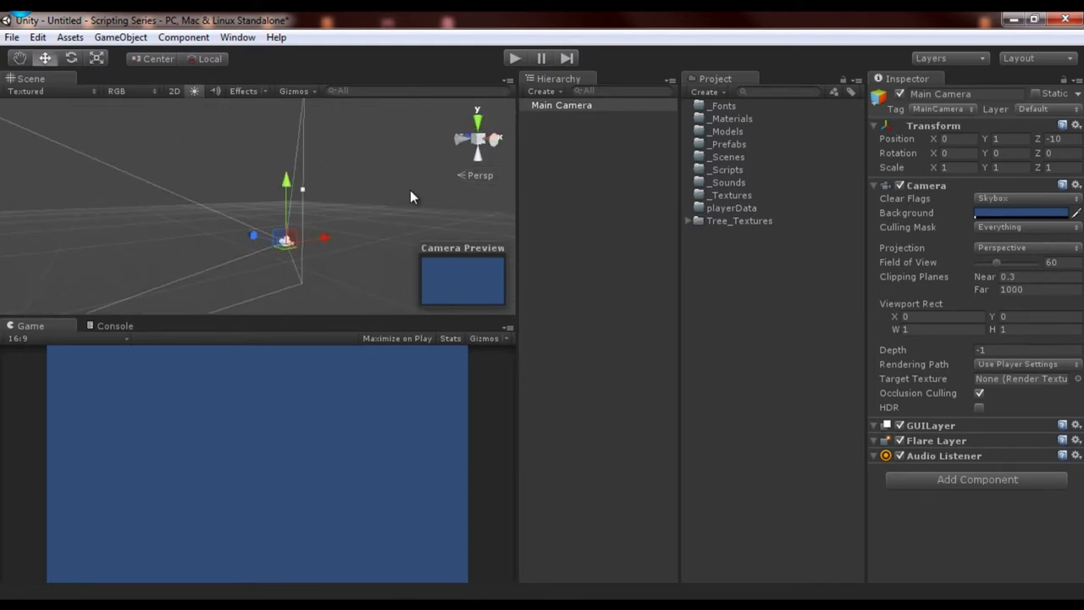
click(594, 177)
click(286, 241)
click(344, 241)
middle_drag(311, 230, 345, 229)
click(348, 236)
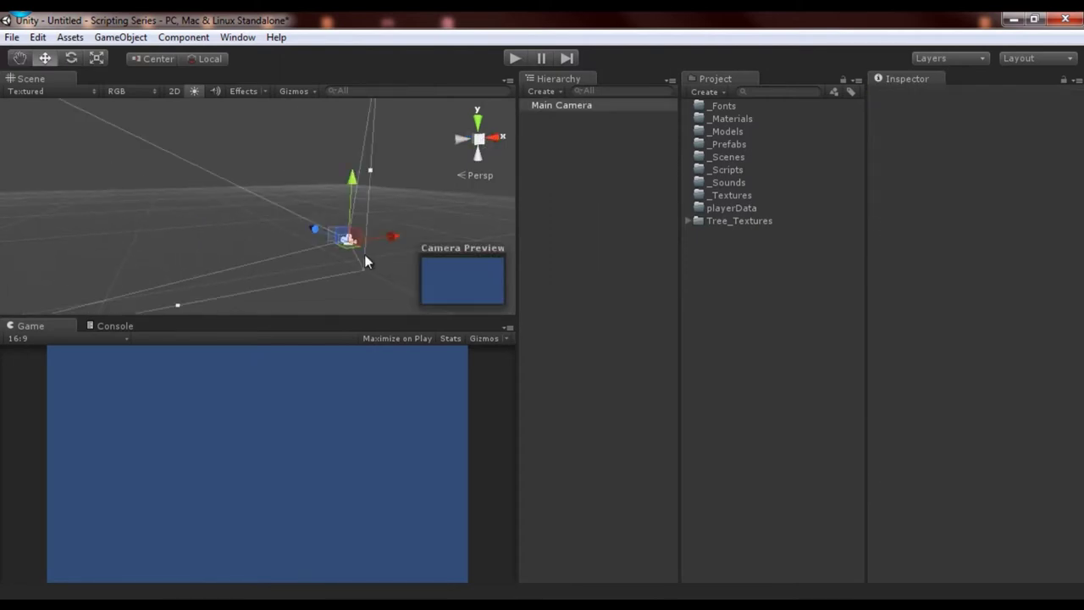
alt+drag(401, 201, 344, 206)
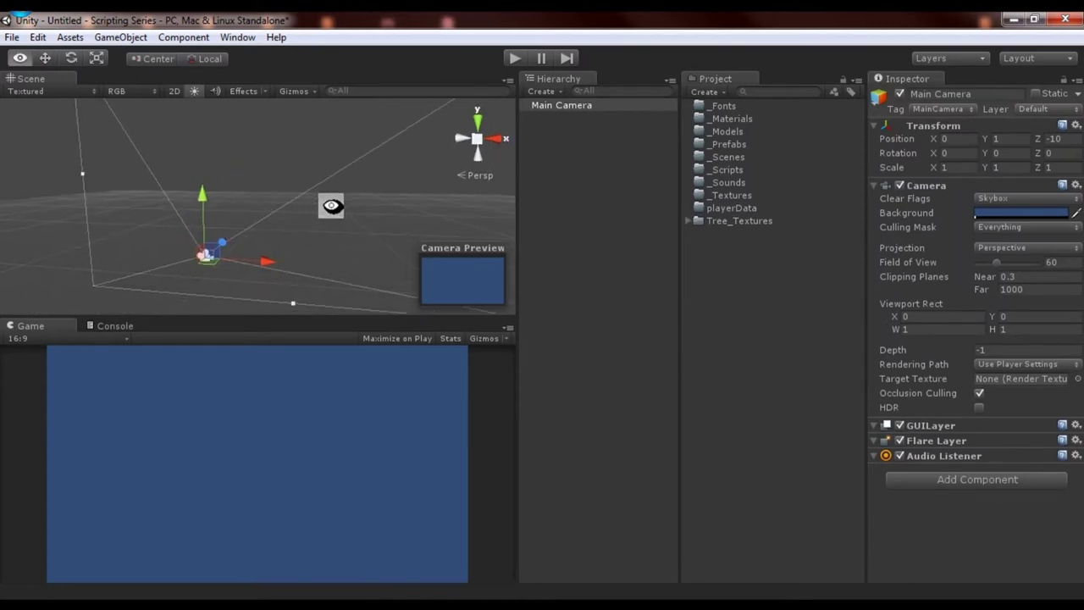
click(584, 180)
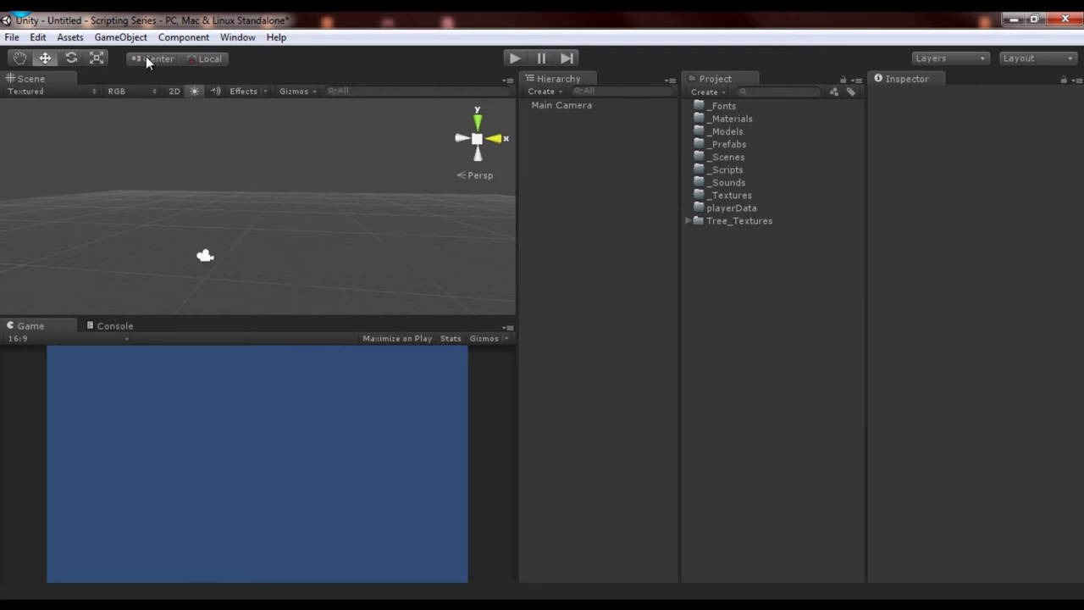
Step: Create a cube in the scene within the Main Camera's view
click(543, 91)
click(582, 281)
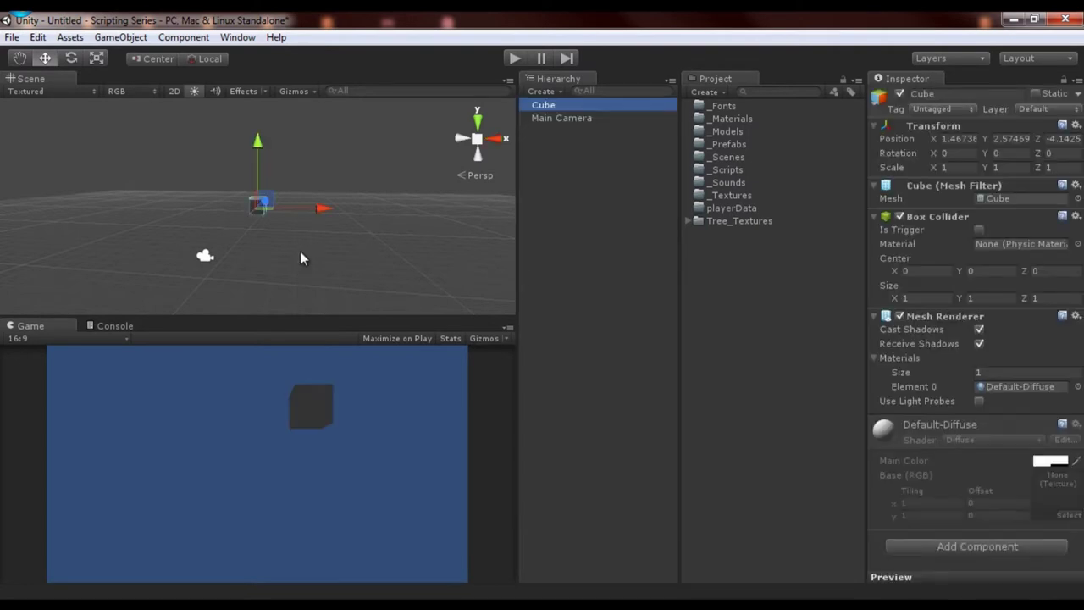
alt+drag(300, 253, 266, 239)
Step: Add a directional light to the scene and set its shadow type to Hard Shadows
click(544, 94)
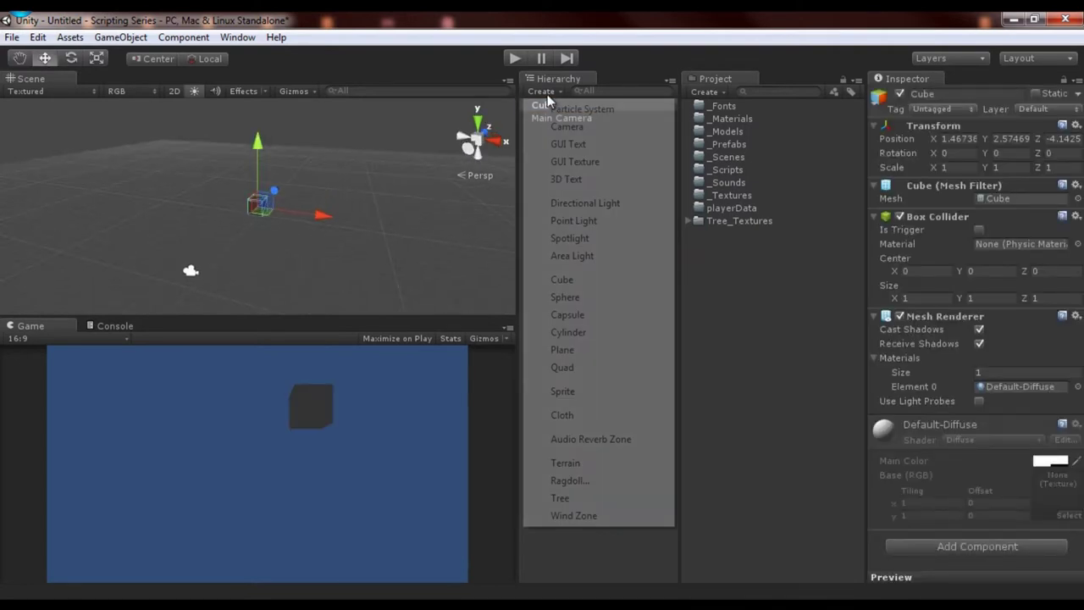
click(593, 203)
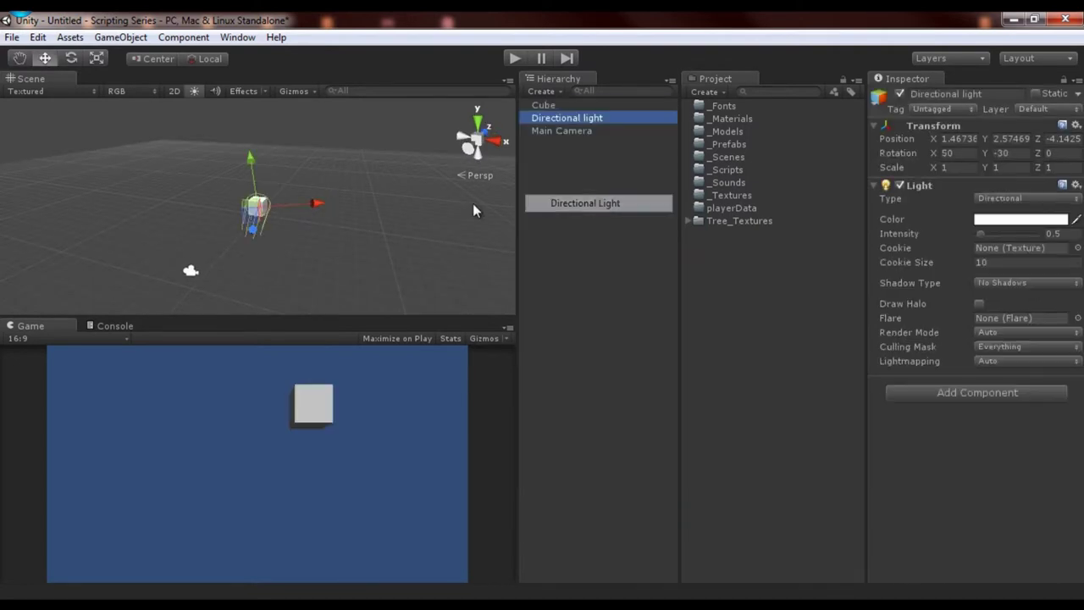
click(1026, 283)
click(997, 317)
alt+drag(385, 233, 326, 227)
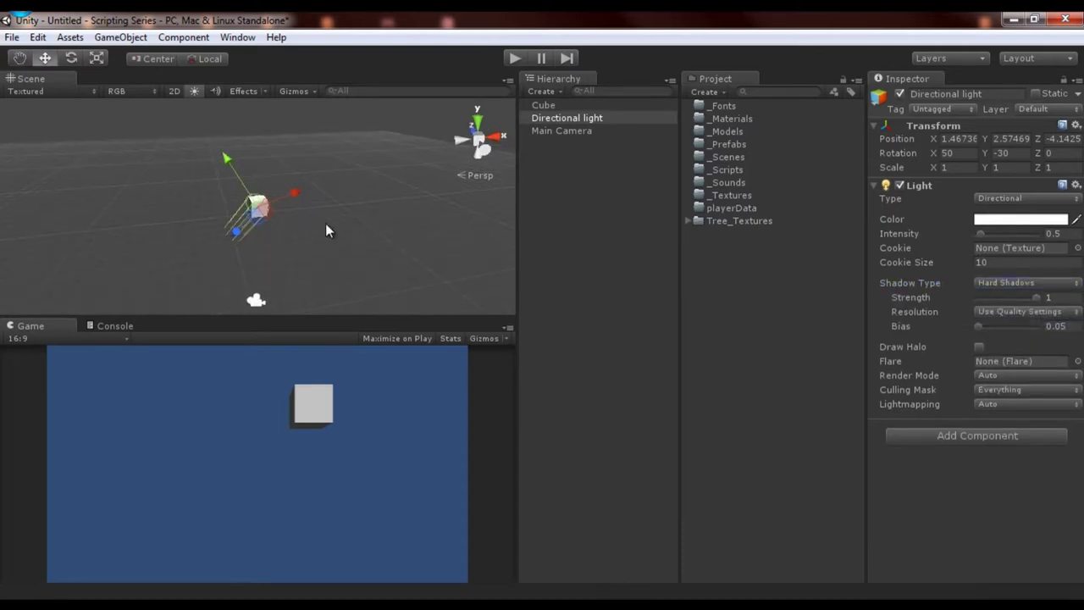
click(580, 245)
Step: Create a plane and move it below the cube, to about Y -1.31 and Z -1.63
click(543, 105)
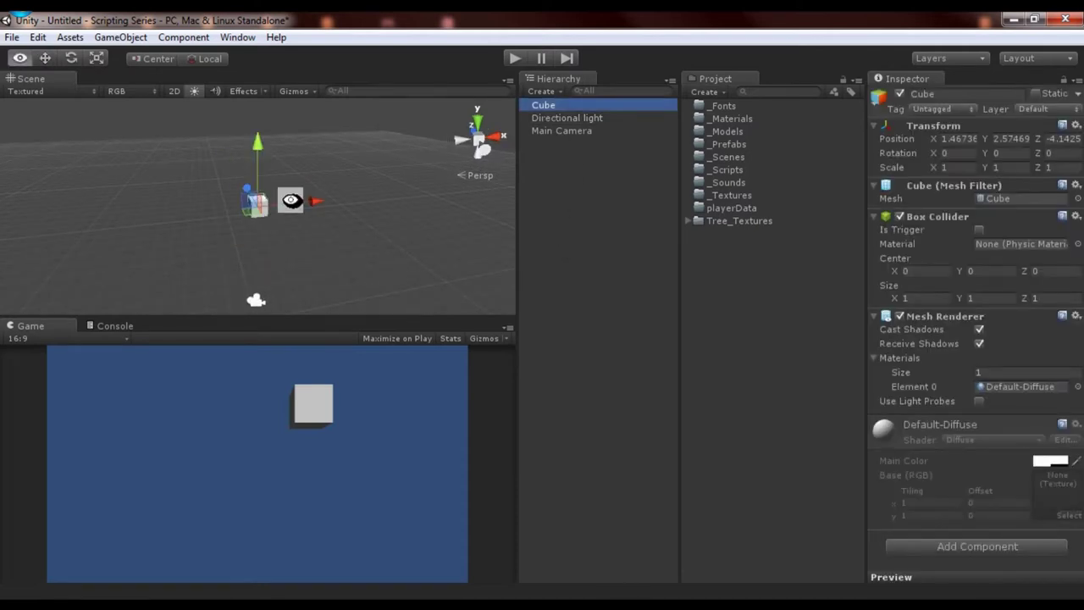
middle_drag(297, 212, 250, 215)
click(121, 38)
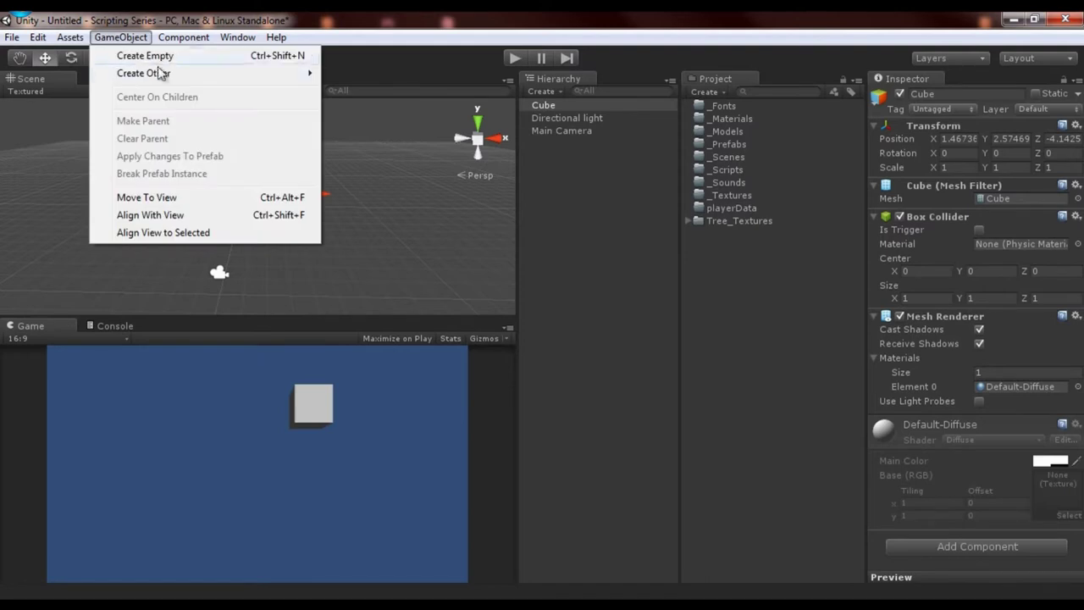
mouse_move(212, 76)
click(543, 91)
click(544, 90)
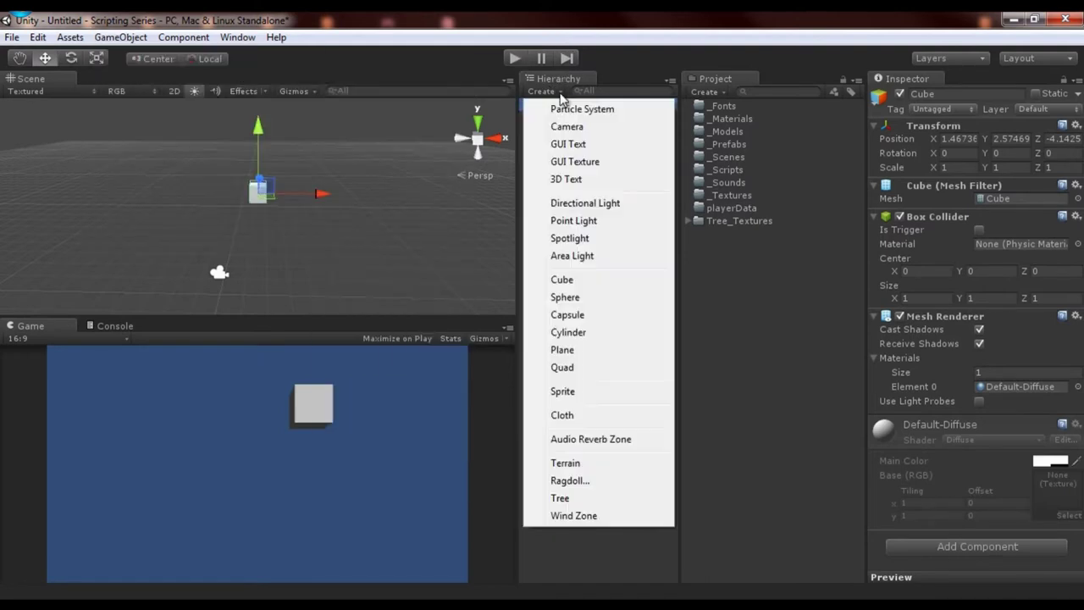
click(562, 350)
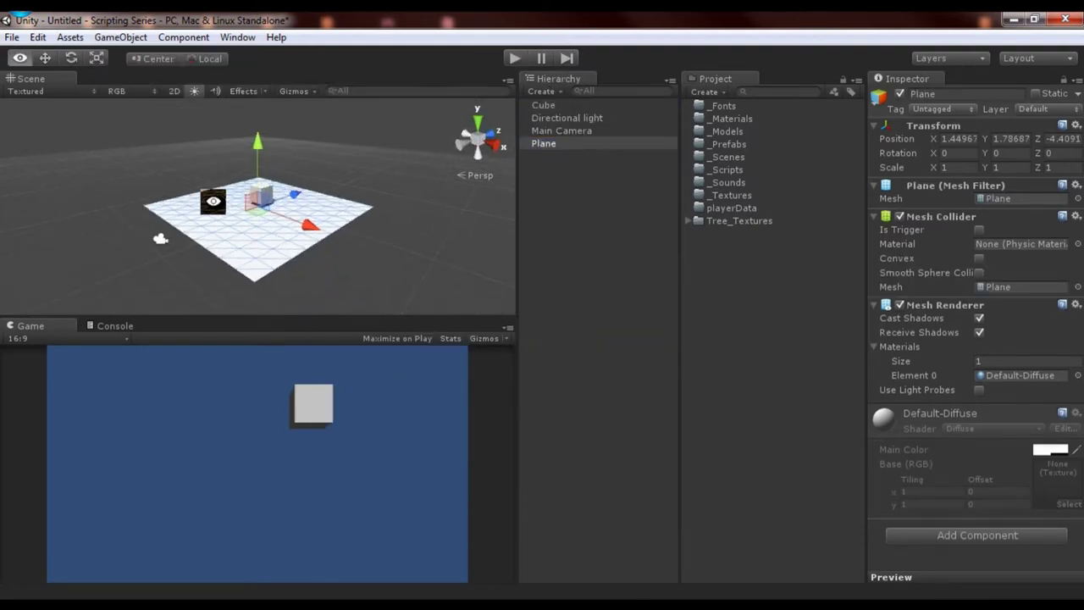
drag(258, 145, 263, 188)
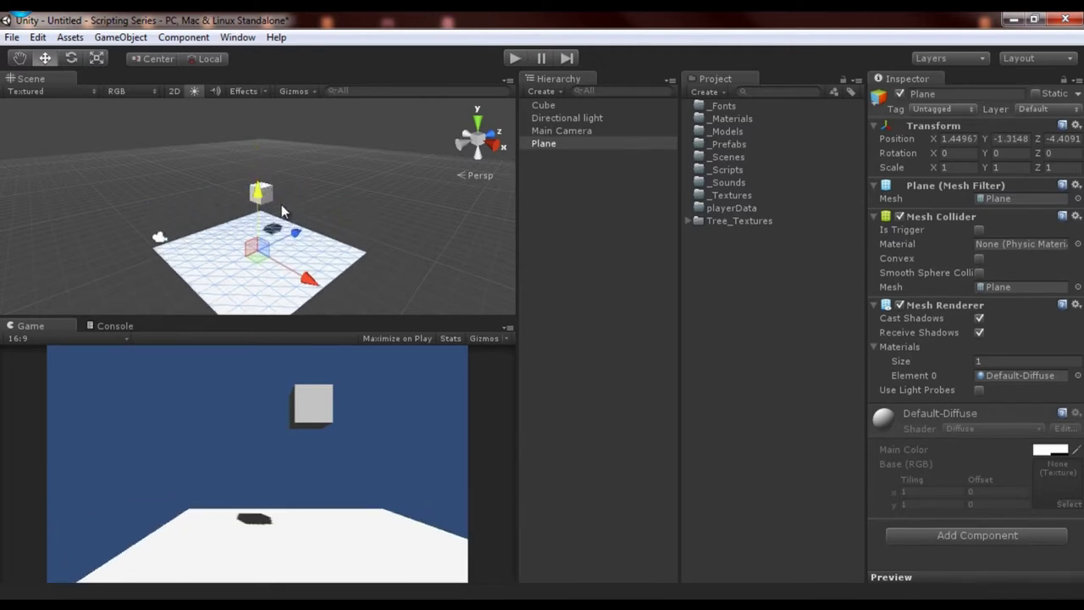
drag(308, 235, 335, 219)
Step: Set the plane's position to X 0, Y -1.5 and Z 0
click(974, 138)
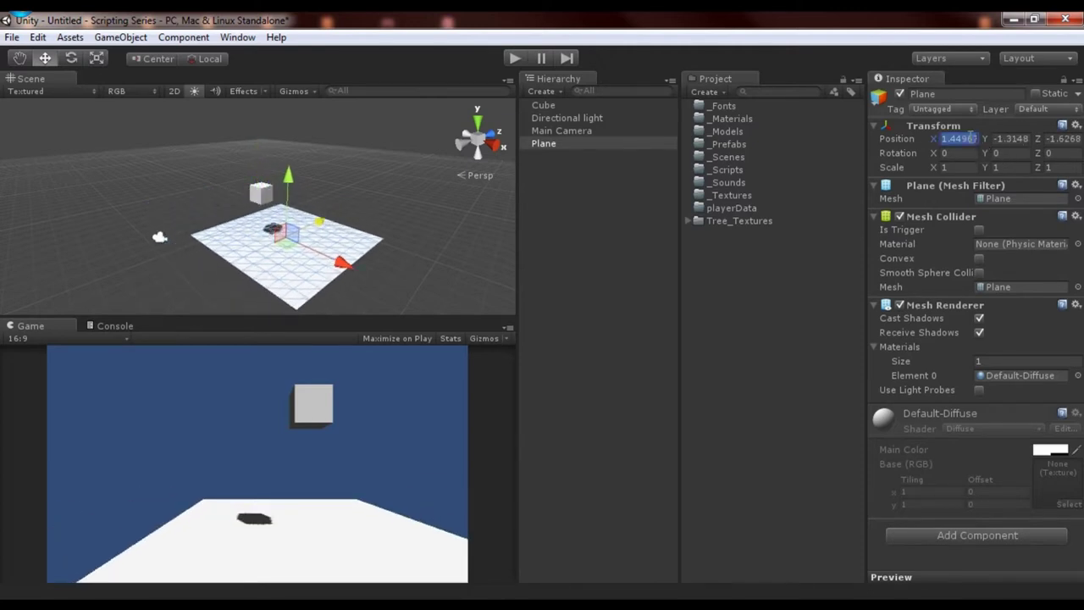
text(0)
key(Tab)
key(Tab)
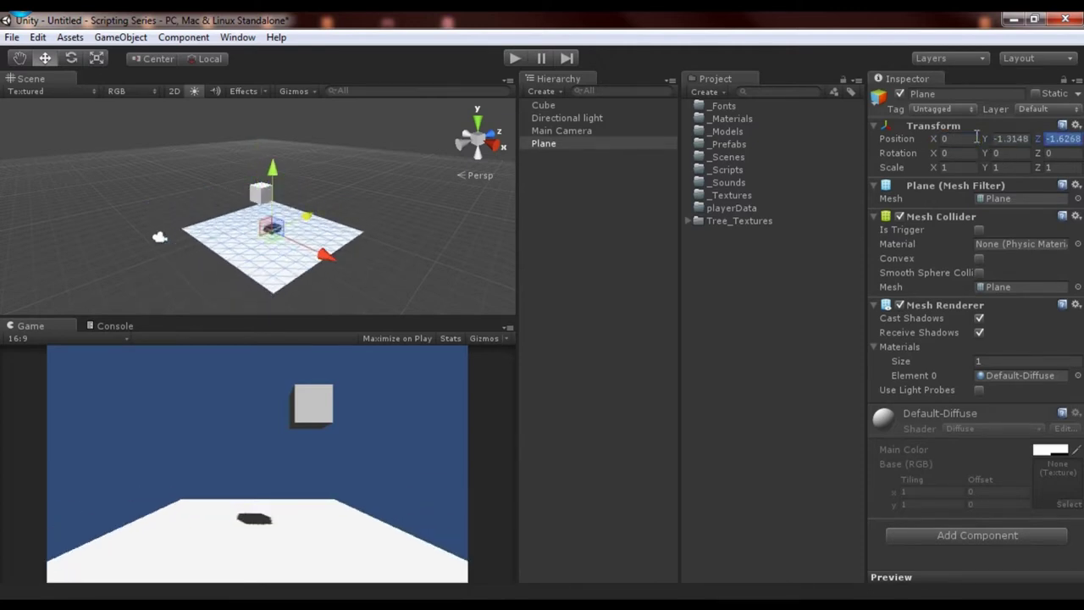
text(5)
key(BackSpace)
text(3)
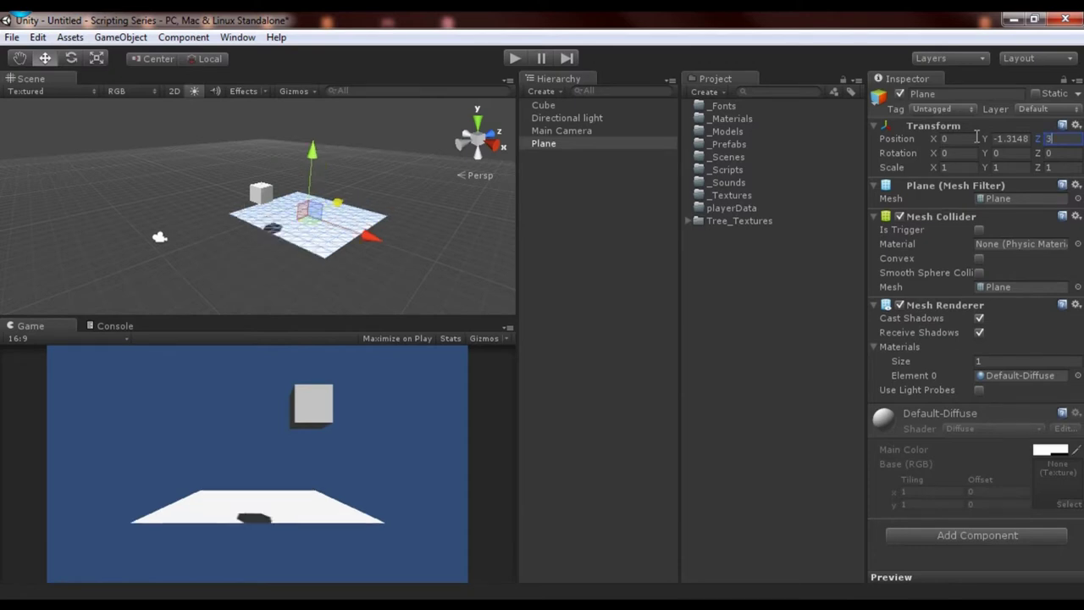
key(BackSpace)
text(1)
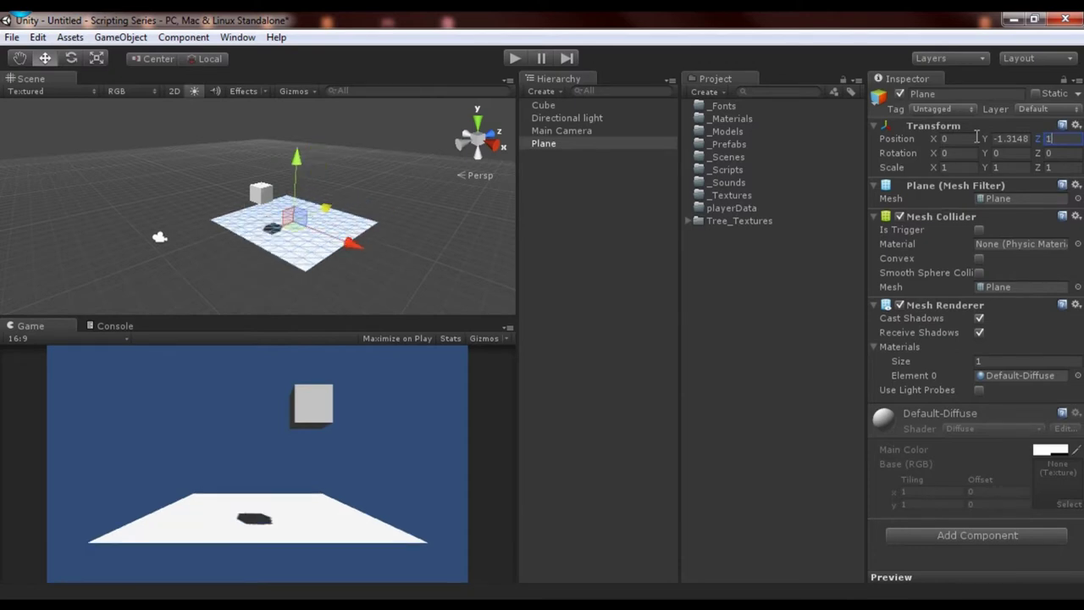
key(BackSpace)
text(0)
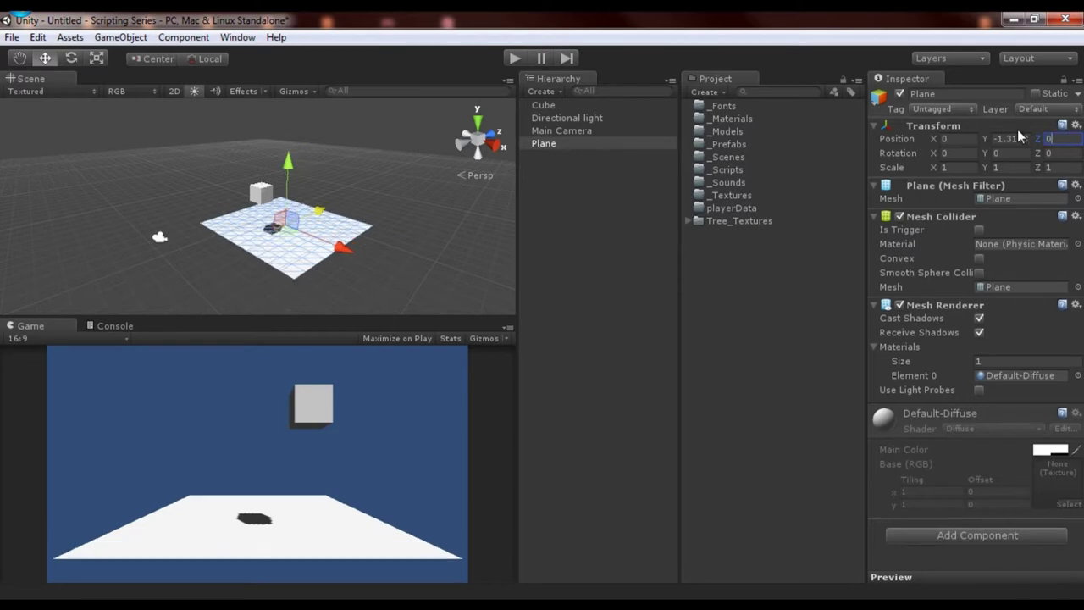
click(1020, 136)
text(-1.5)
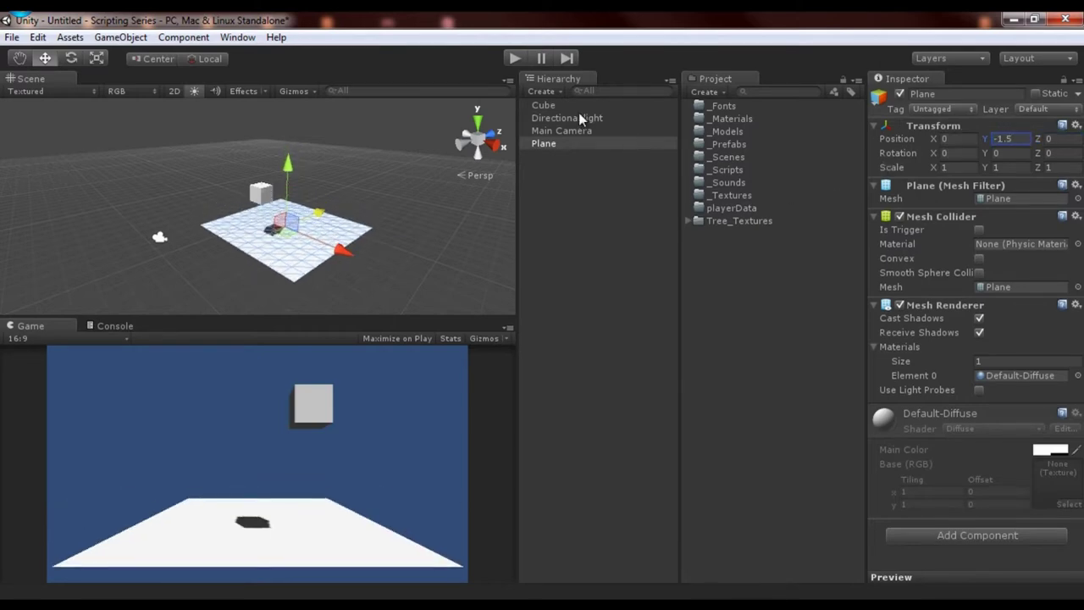
Step: Move the cube to about X 0.78, Z -1.51 above the plane and tilt it to about X 0.46, Y 11.5, Z -44.2 degrees
click(543, 105)
alt+drag(338, 212, 386, 207)
key(e)
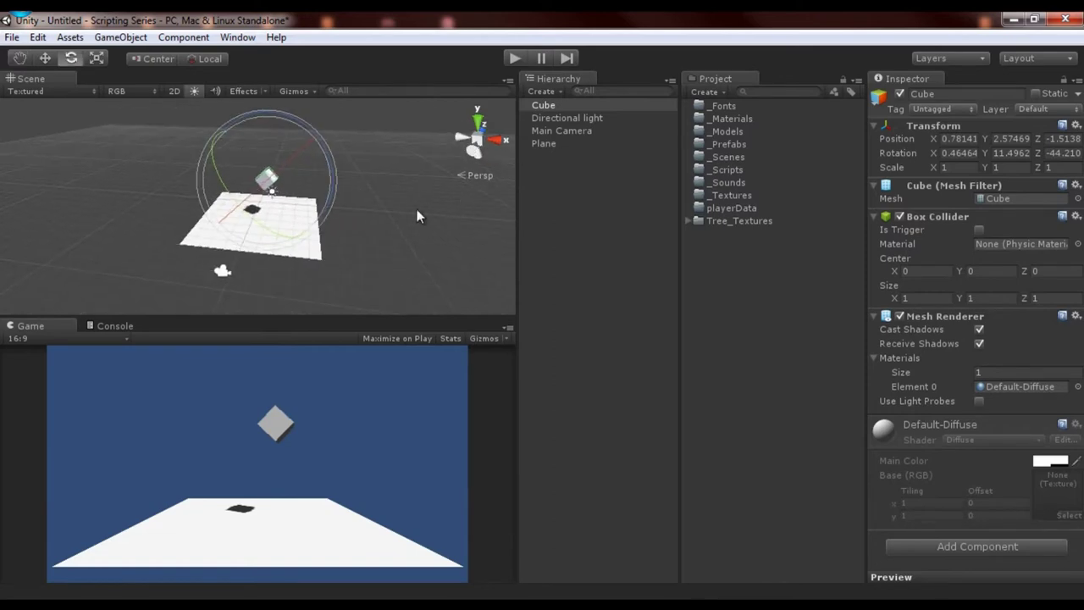
click(608, 213)
Step: Add a Rigidbody physics component to the cube and review its settings, including the Constraints
click(561, 105)
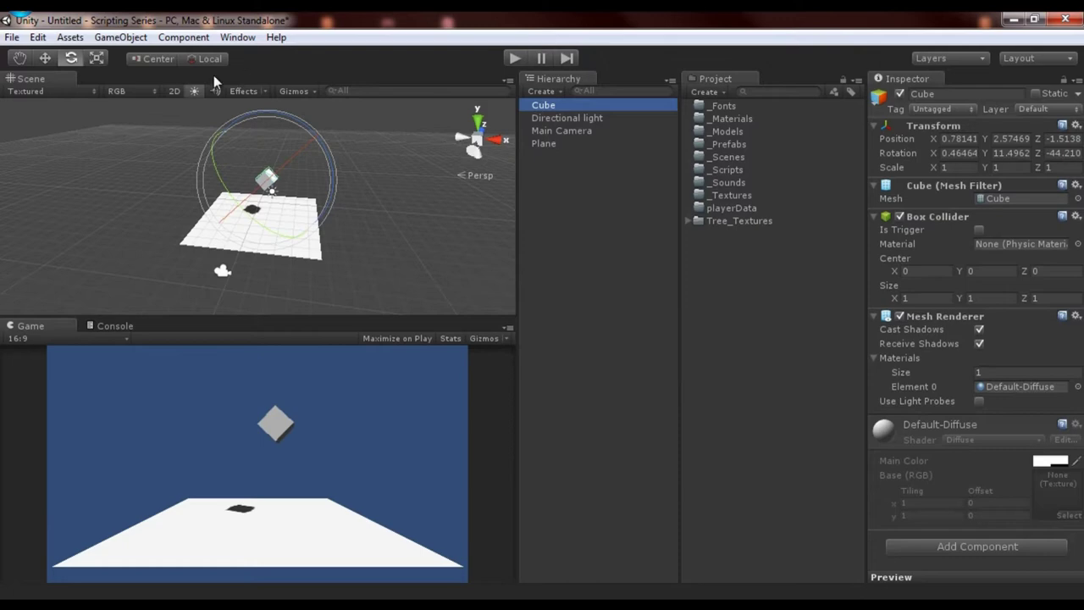
click(597, 237)
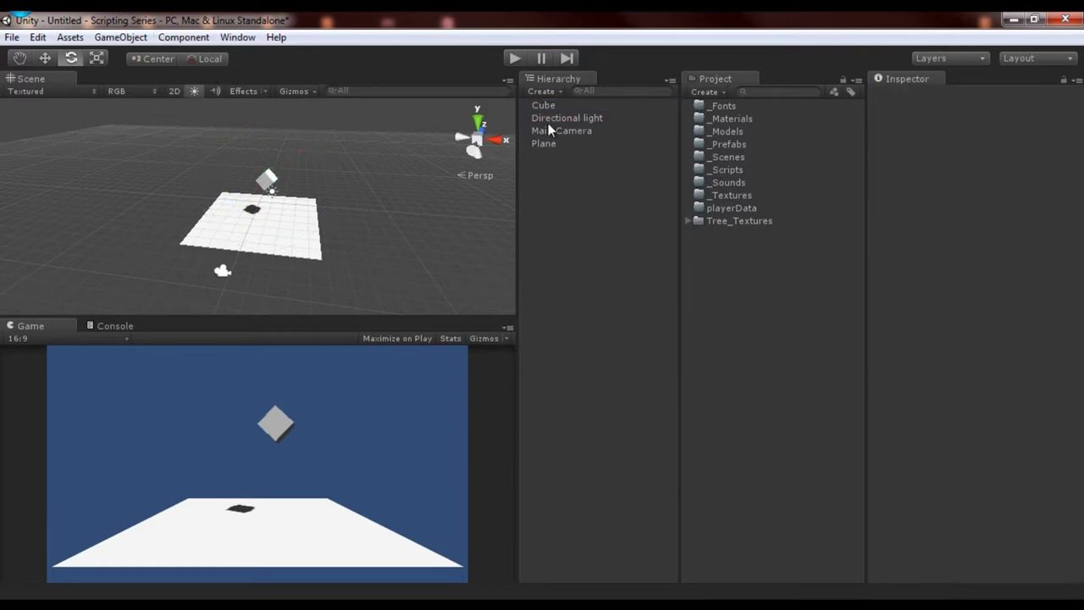
click(547, 106)
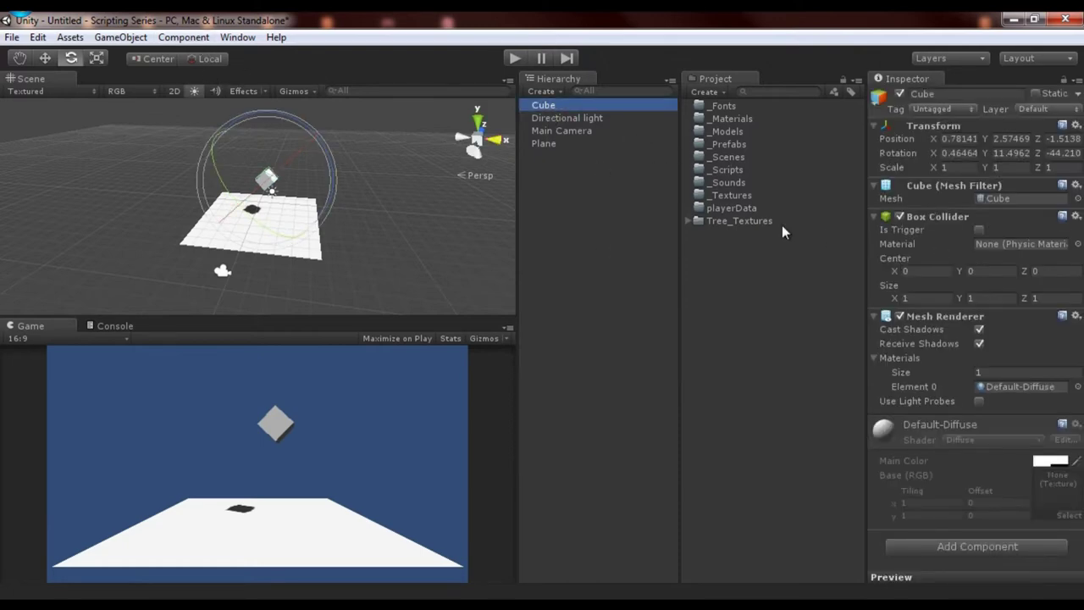
click(184, 39)
mouse_move(240, 111)
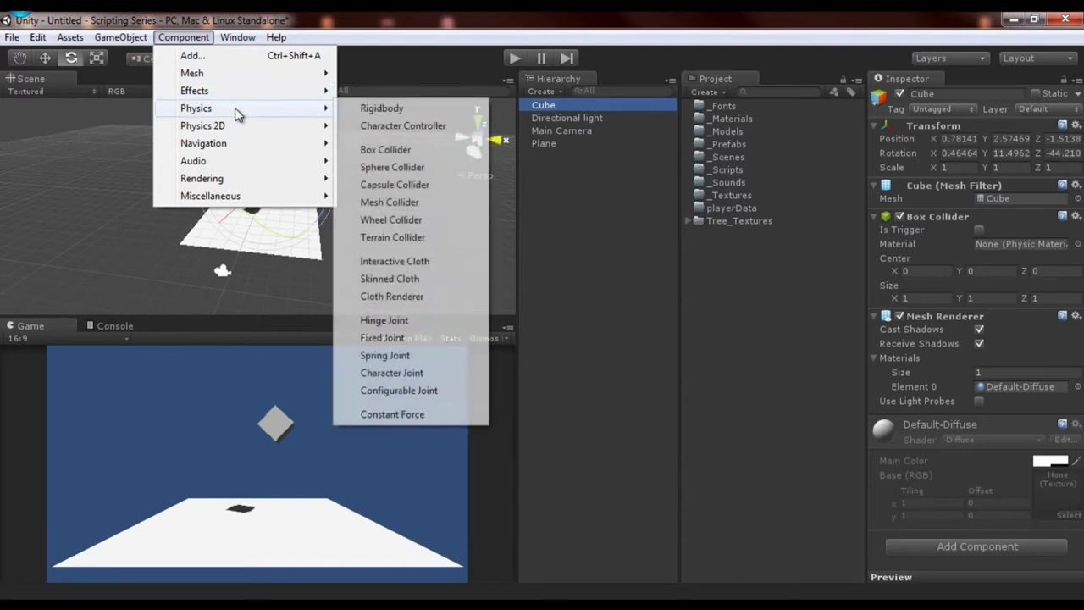
click(423, 109)
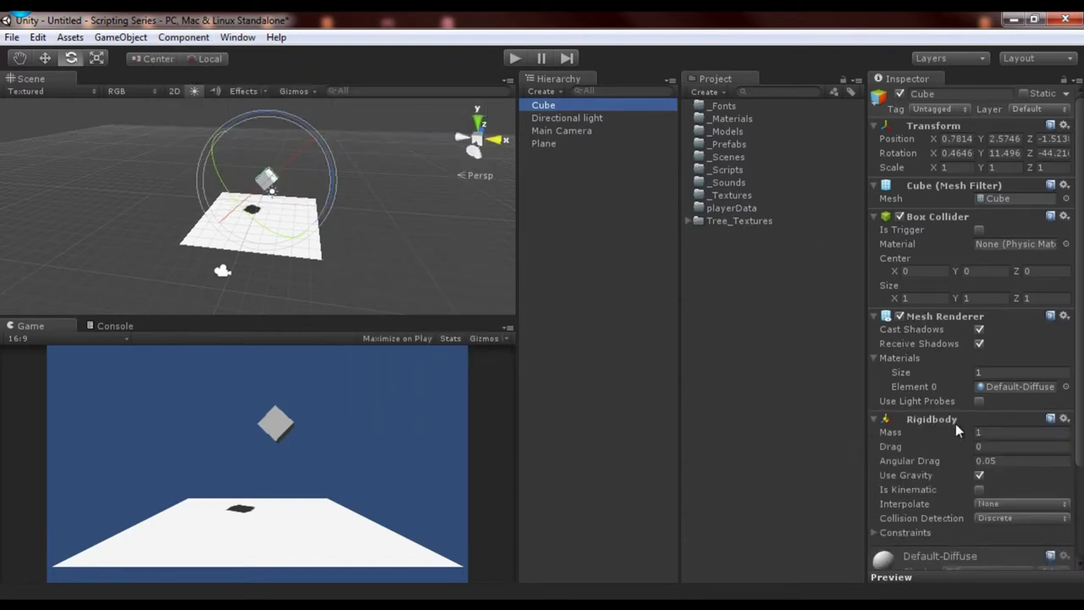
scroll(1008, 437, down, 2)
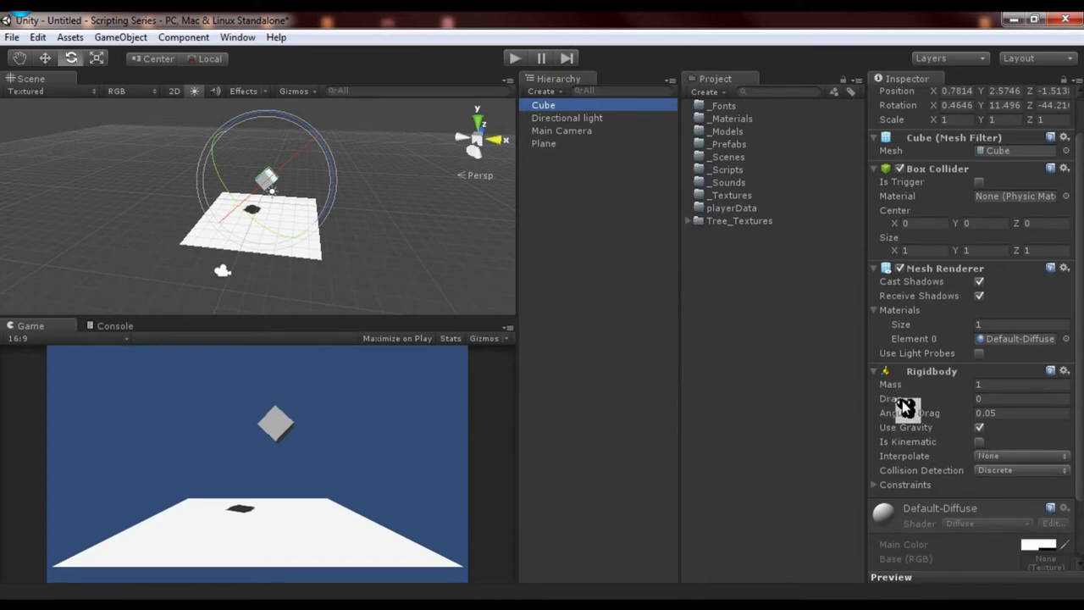
click(873, 485)
click(873, 486)
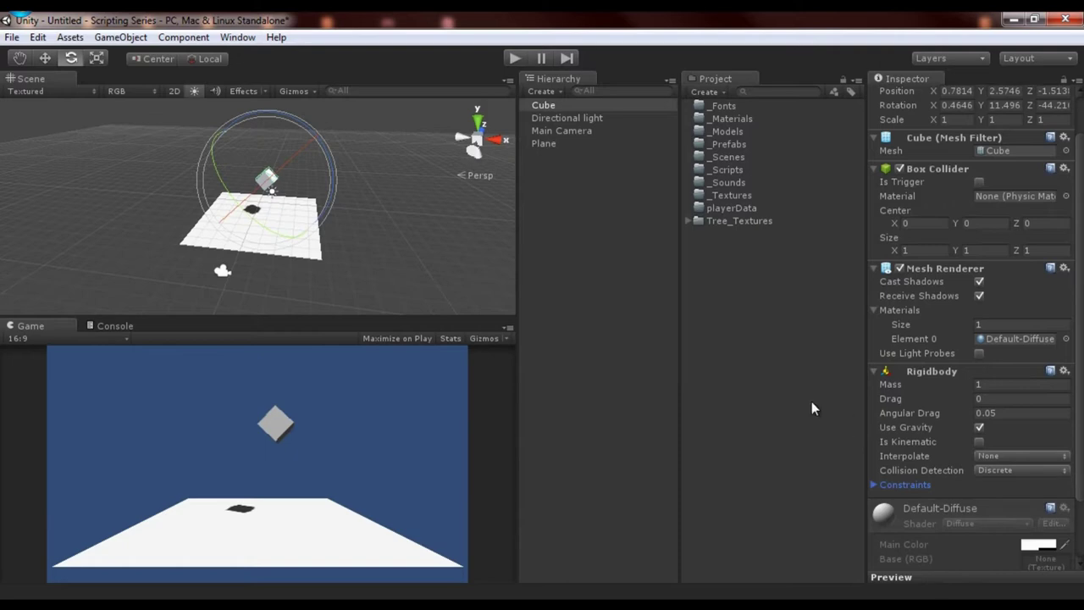
Step: Run the scene to watch the cube fall, inspect it up close on the plane, and stop playback
click(514, 61)
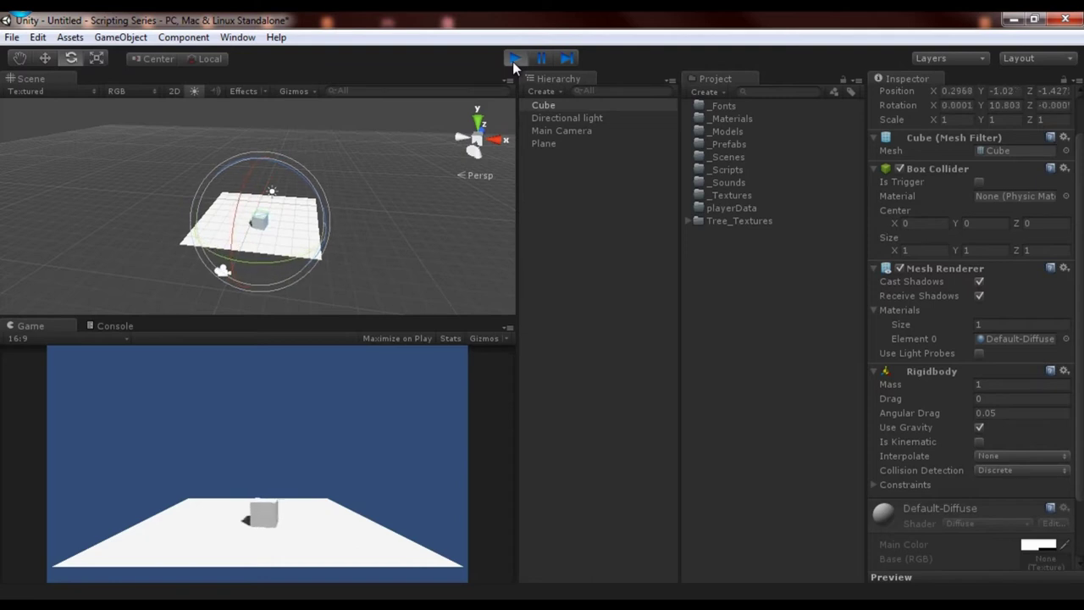
scroll(382, 190, up, 3)
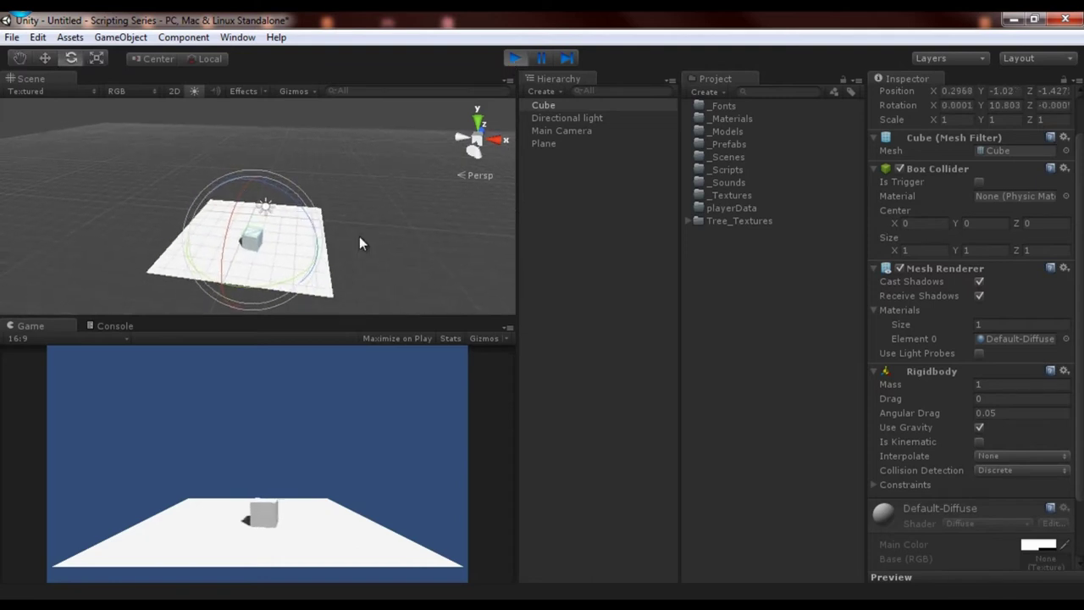
scroll(360, 236, up, 5)
scroll(360, 237, down, 3)
alt+drag(360, 235, 137, 214)
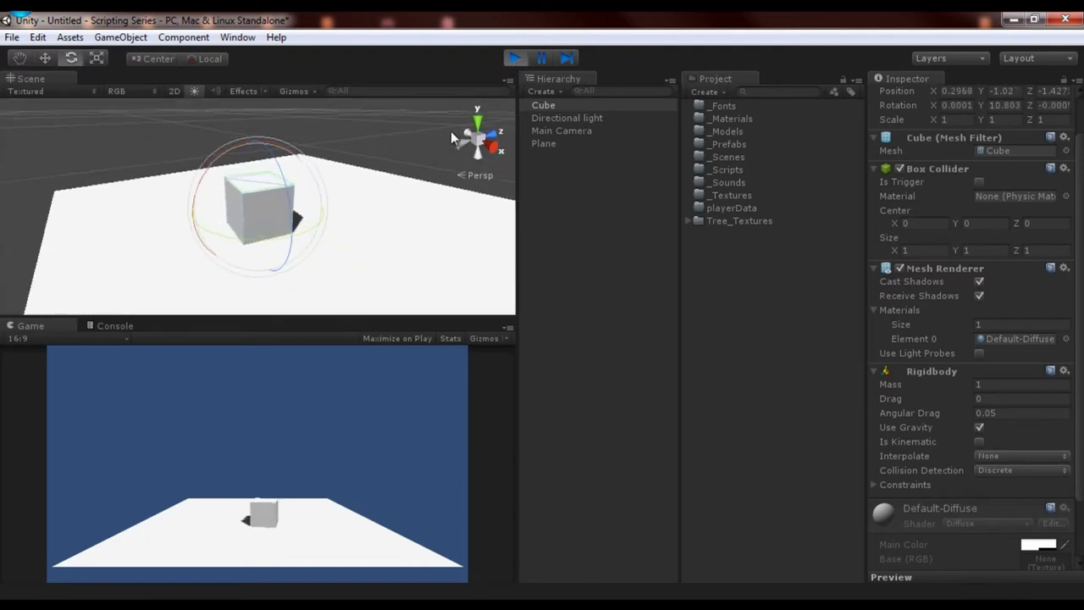
click(514, 58)
Step: Rotate the cube above the plane to about X 19, Y 32, Z 319 degrees
scroll(412, 193, down, 2)
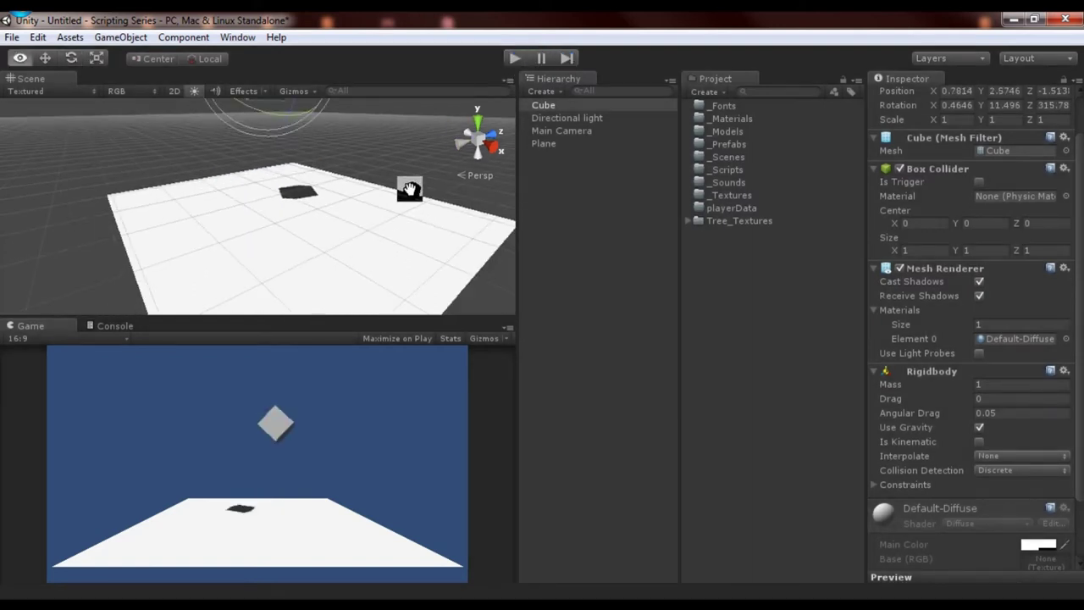
alt+drag(407, 184, 473, 88)
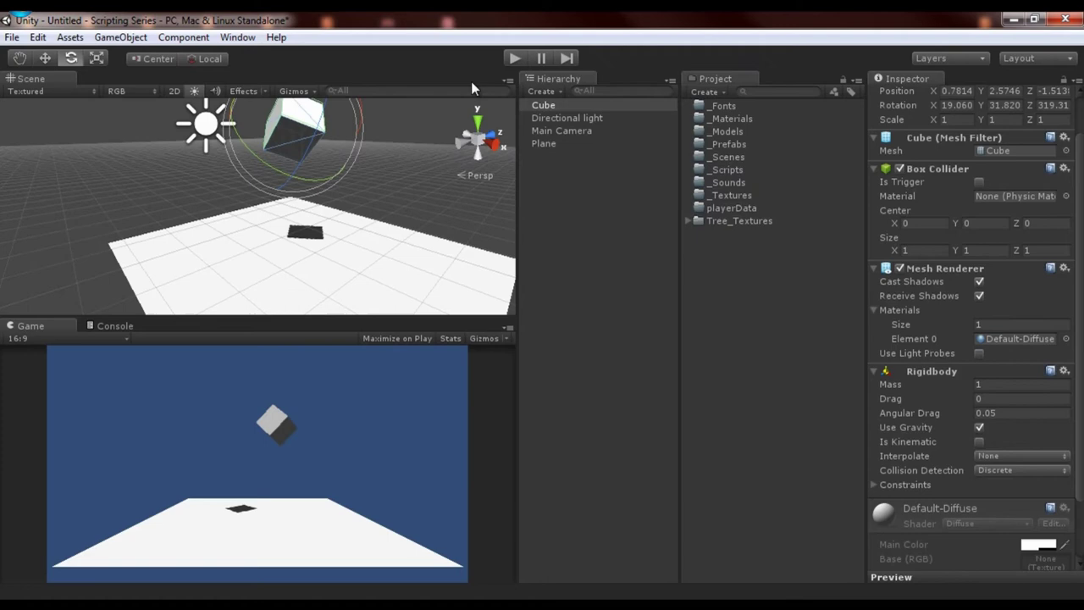
Step: Run the scene to watch the rotated cube fall onto the plane, and stop playback
click(514, 59)
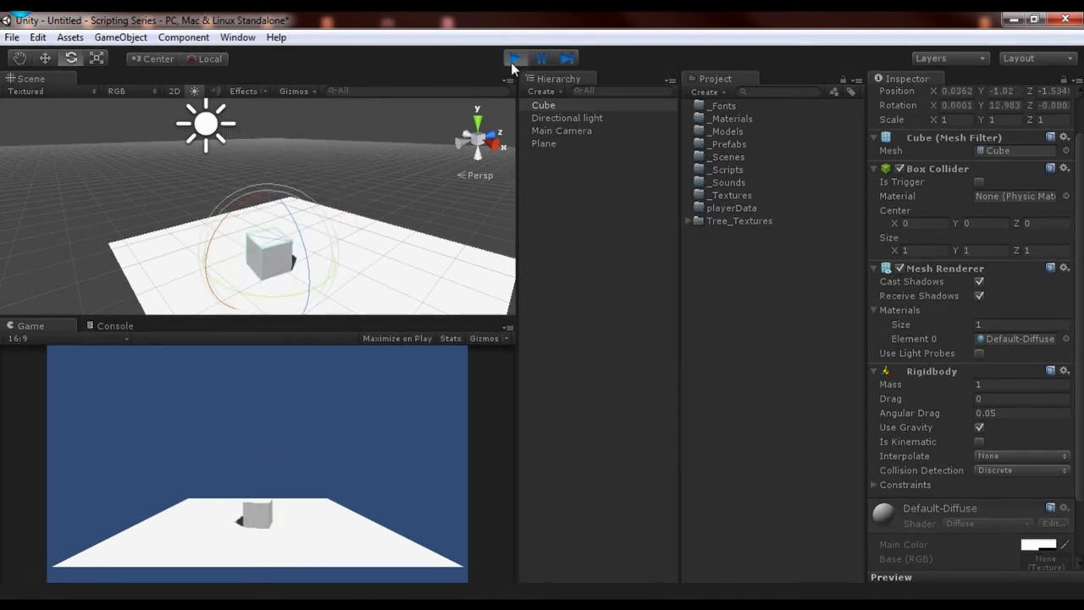
click(514, 59)
alt+drag(415, 182, 378, 213)
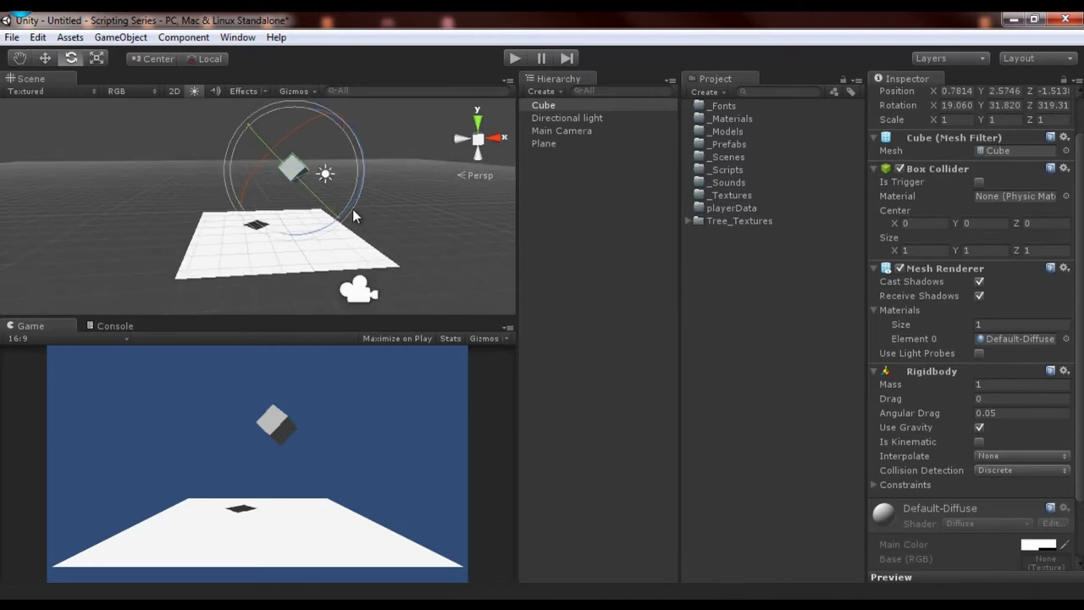
alt+drag(382, 198, 317, 272)
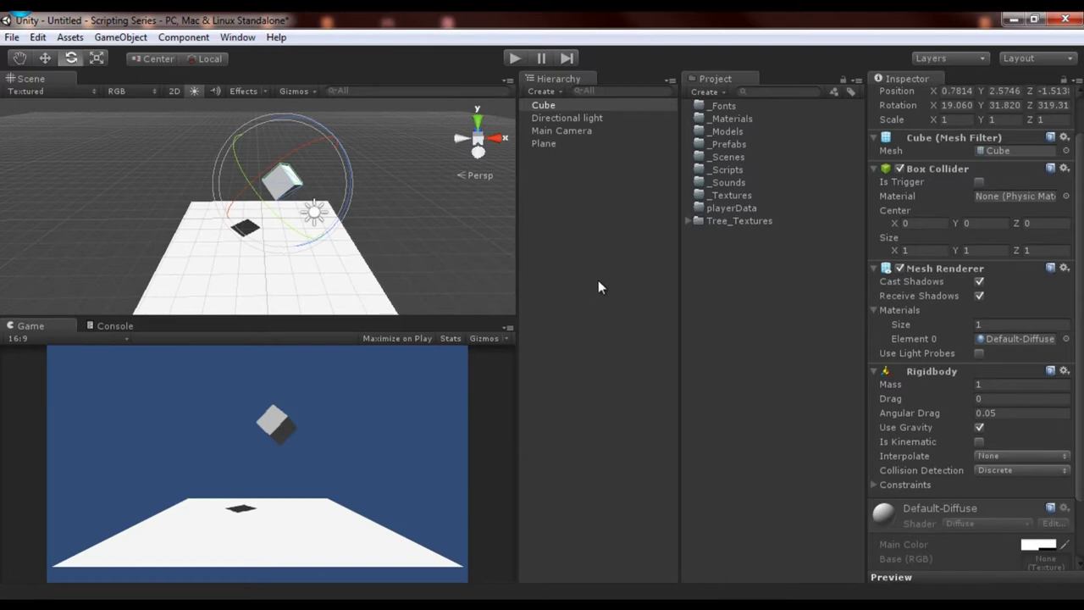
scroll(439, 224, down, 3)
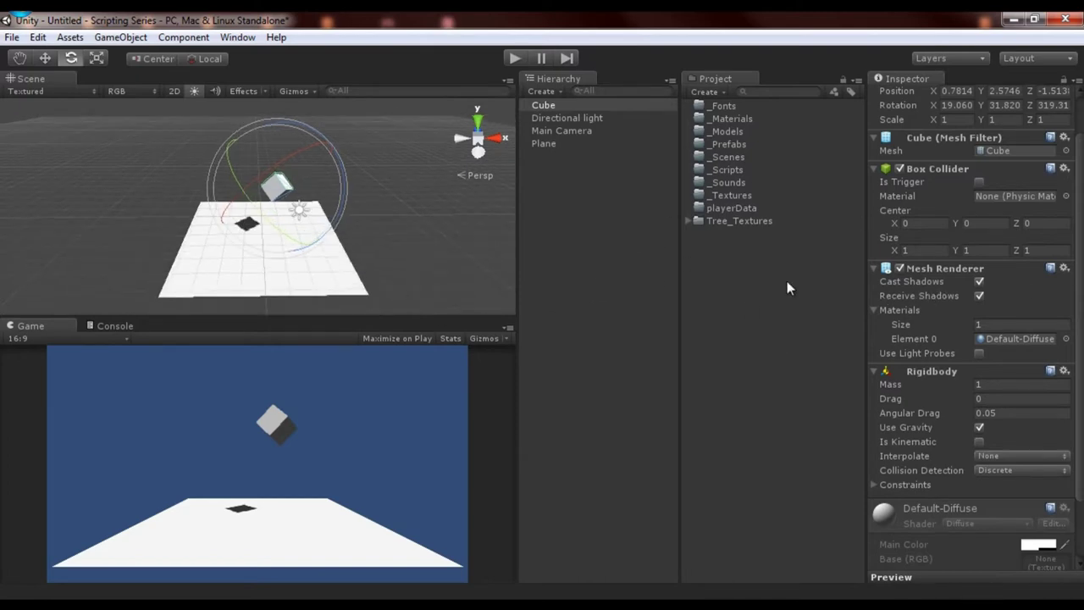
Step: Import the Physic Materials package with all of its items: Bouncy, Ice, Metal, Rubber and Wood
click(76, 37)
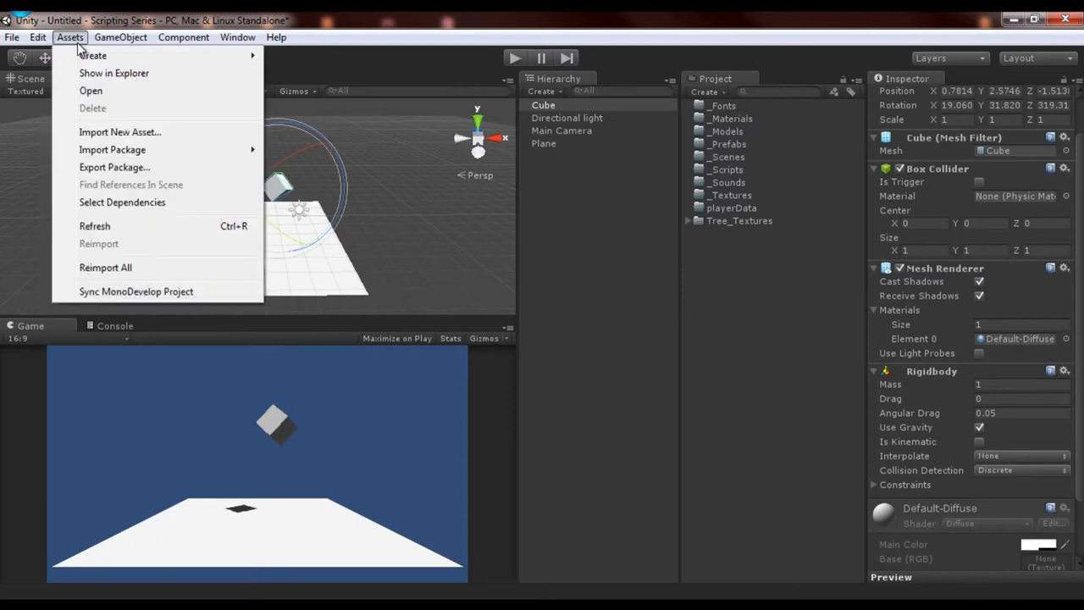
mouse_move(238, 148)
mouse_move(122, 150)
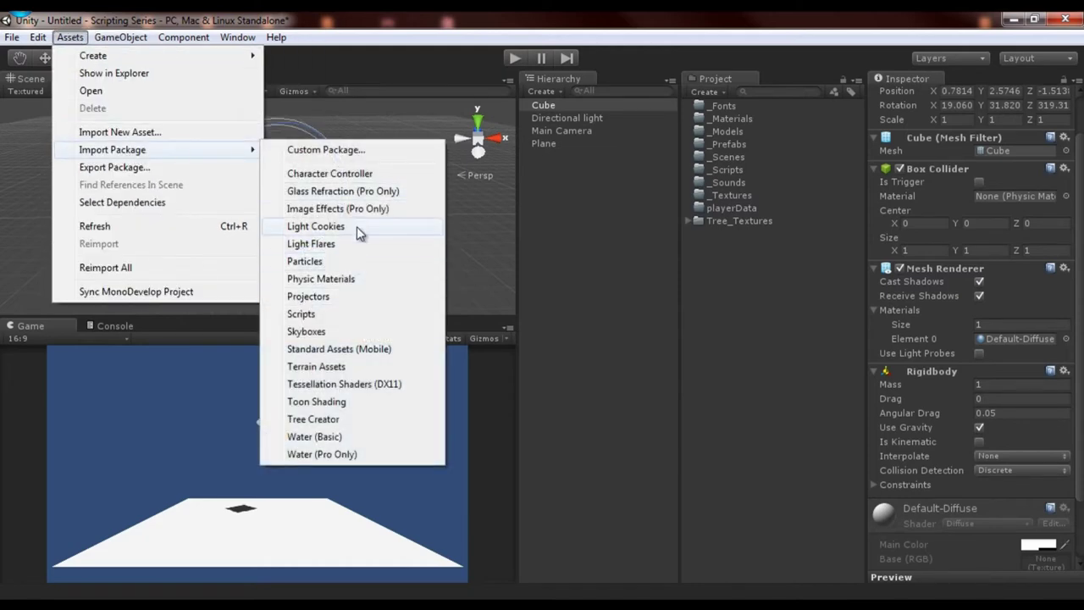
click(343, 283)
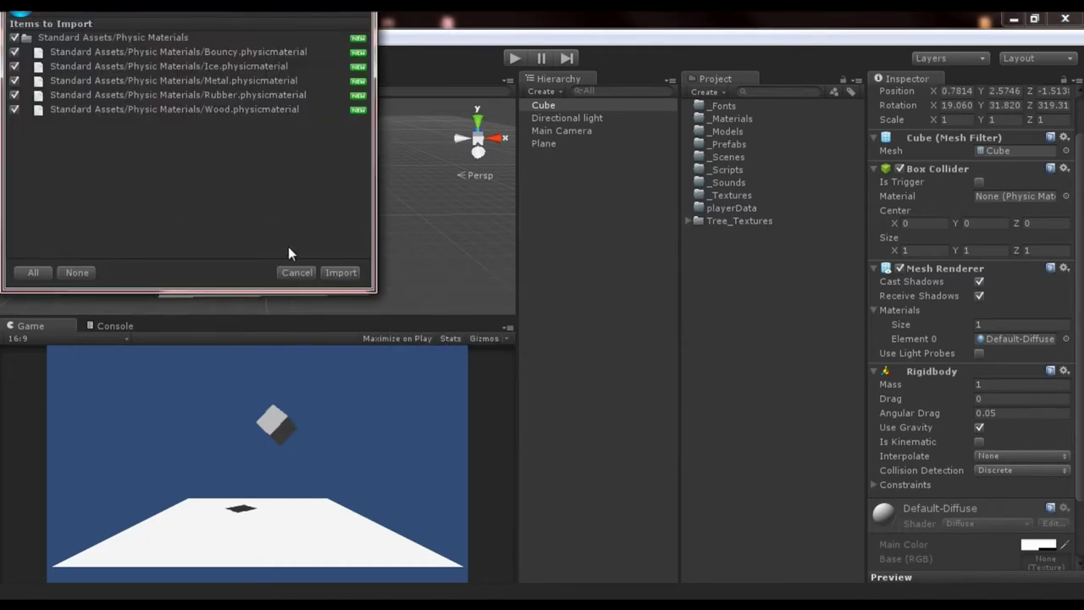
click(337, 272)
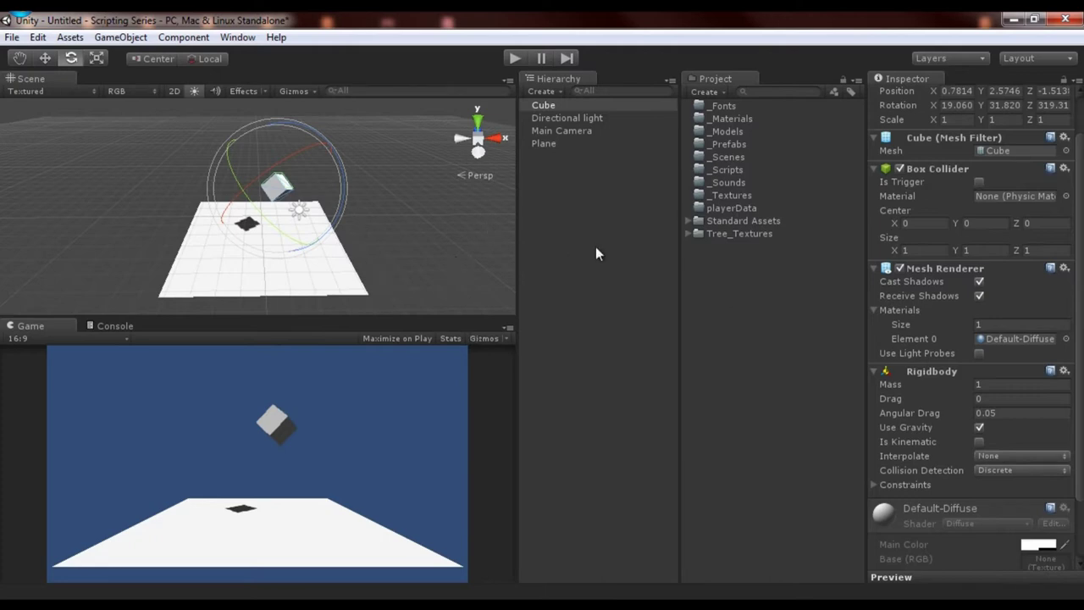
click(733, 275)
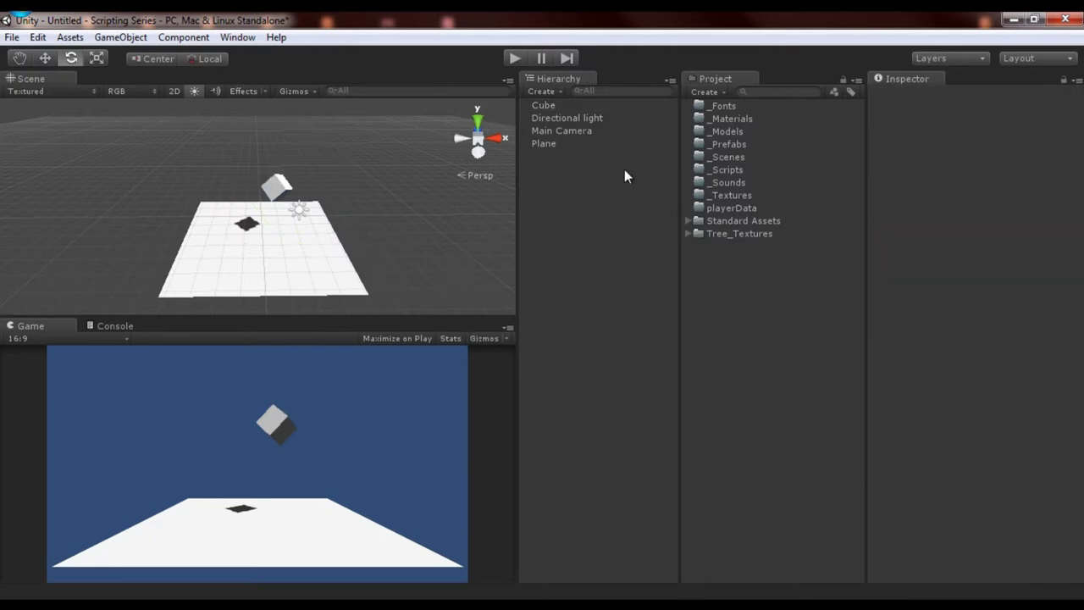
Step: Assign the Bouncy physic material to the cube's Box Collider and test it by running and stopping the scene
click(547, 105)
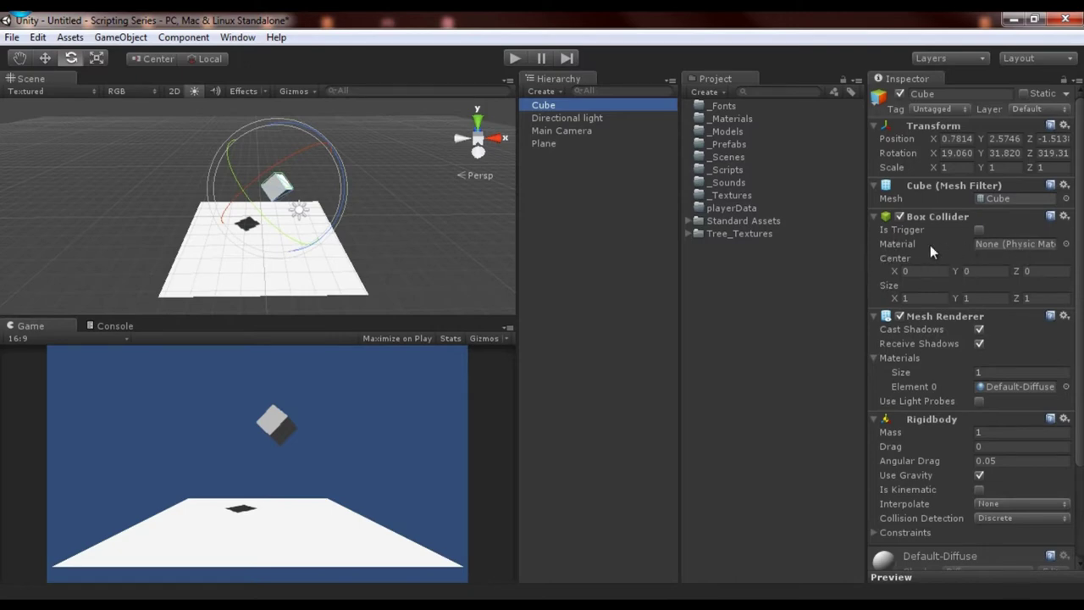
click(1066, 244)
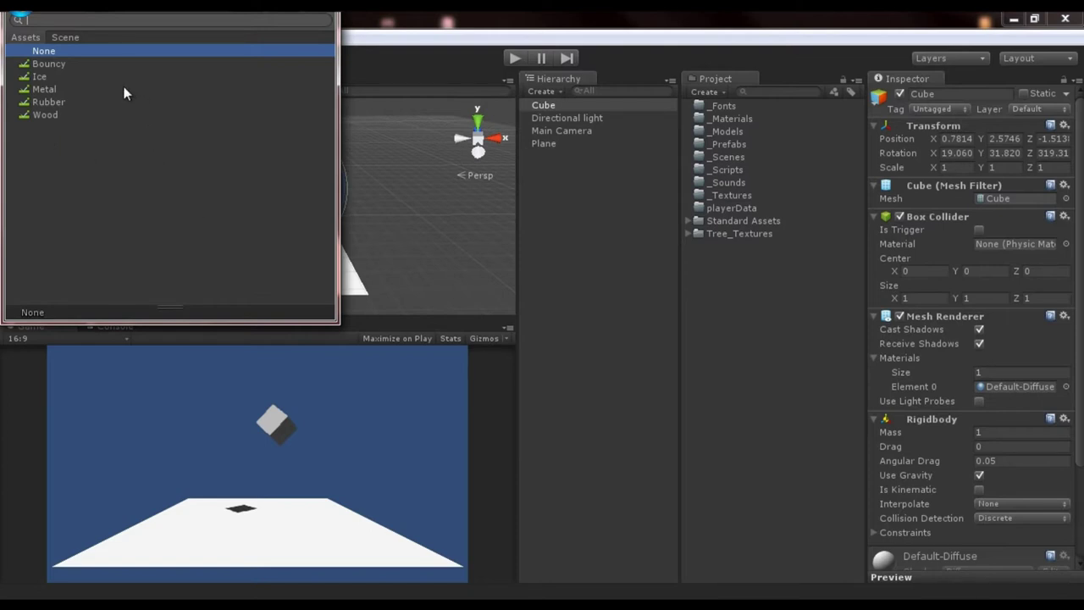
double_click(59, 66)
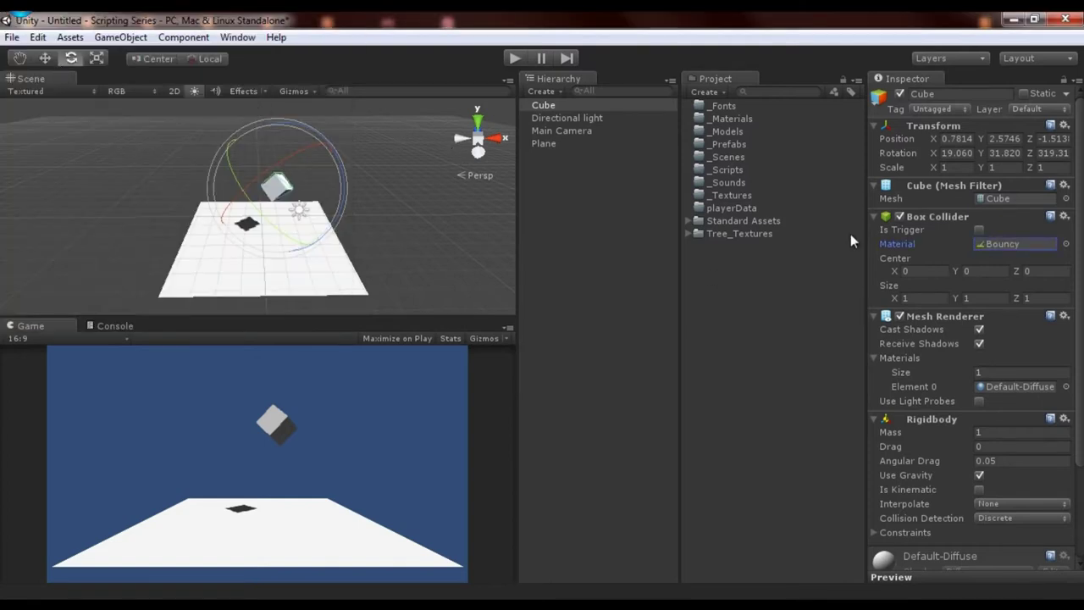
click(513, 56)
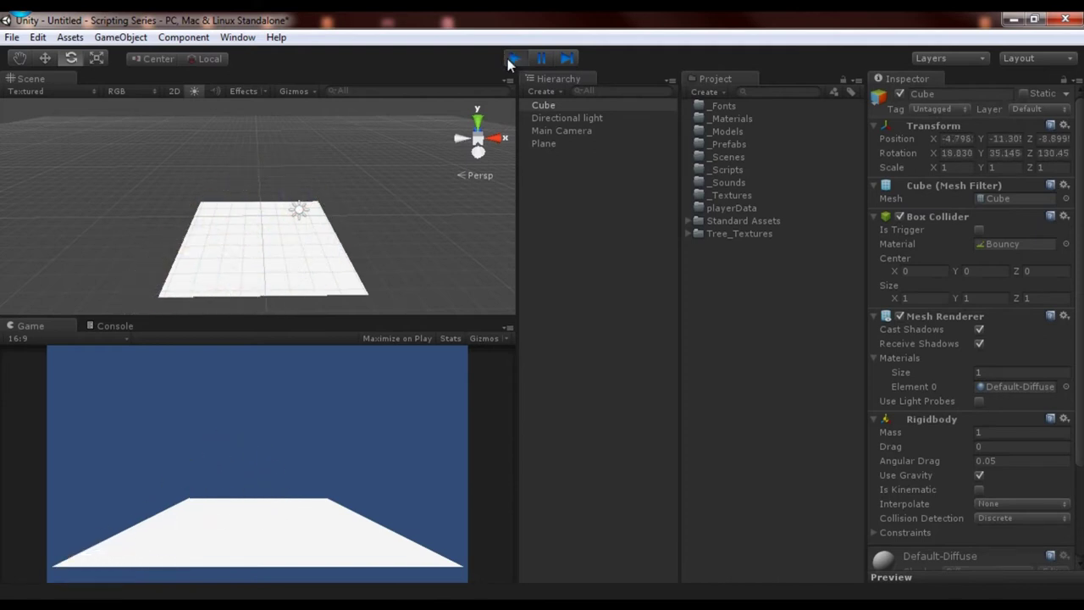
click(507, 59)
Step: Scale the plane up freehand so it spreads much wider and deeper beneath the cube
click(331, 272)
alt+drag(330, 272, 298, 266)
key(r)
drag(265, 233, 372, 233)
Step: Move the Main Camera back along Z to about -15.5, and run the scene to watch the cube bounce before stopping playback
click(535, 131)
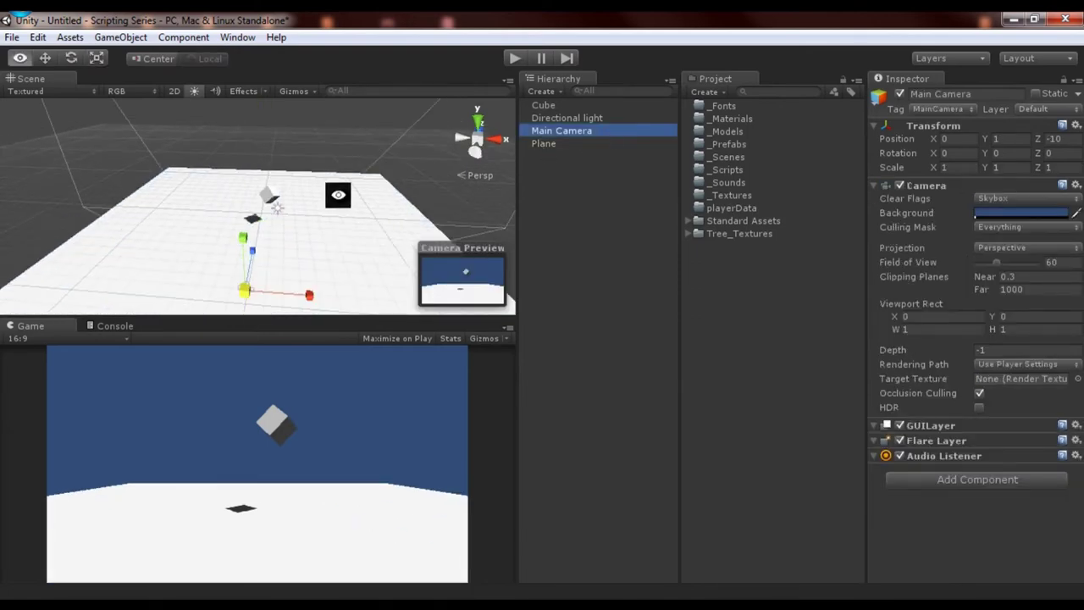
middle_drag(339, 220, 210, 230)
key(w)
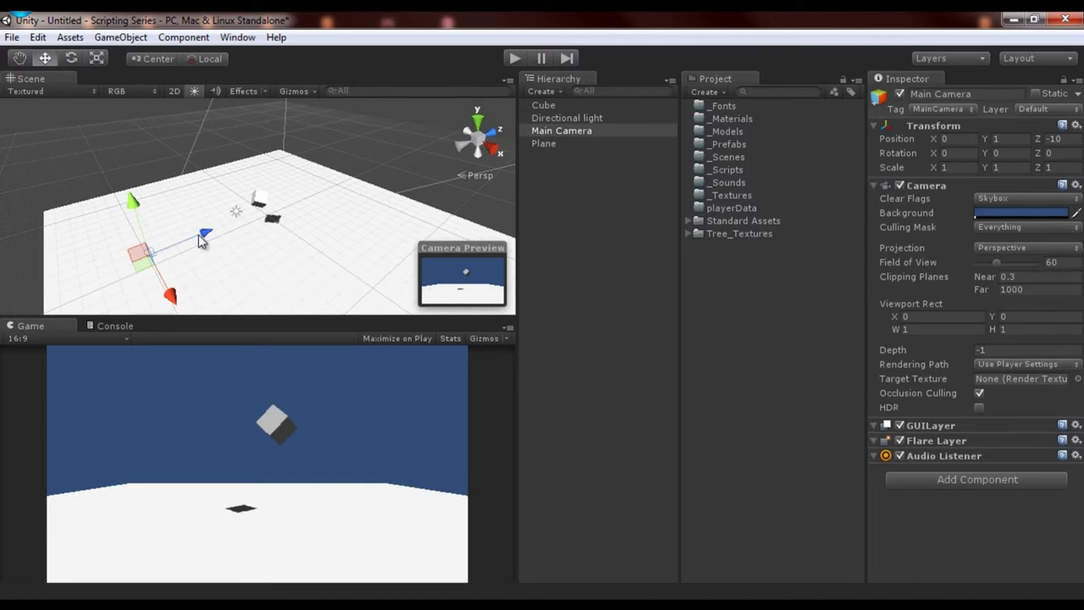
drag(202, 246, 110, 271)
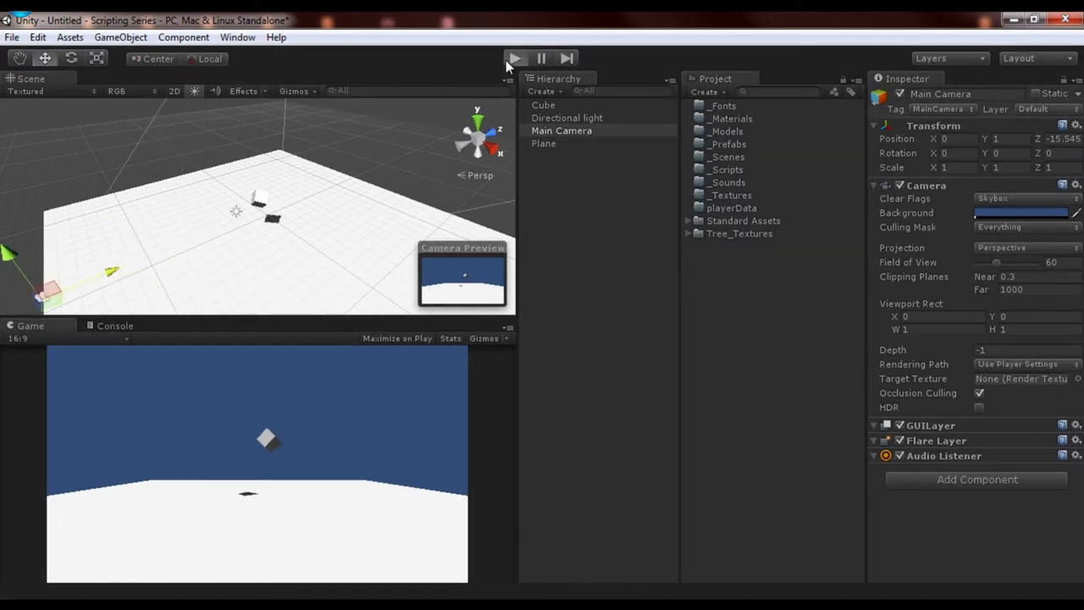
click(514, 59)
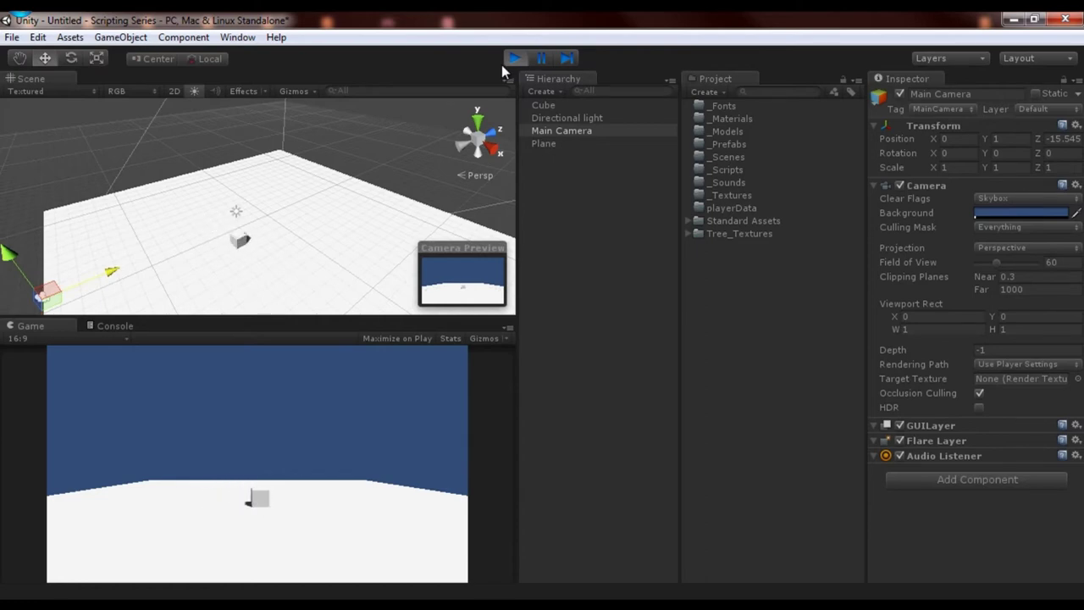
click(513, 60)
Step: Set the cube's Rigidbody mass to 10, and run the scene to test the fall before stopping playback
click(572, 106)
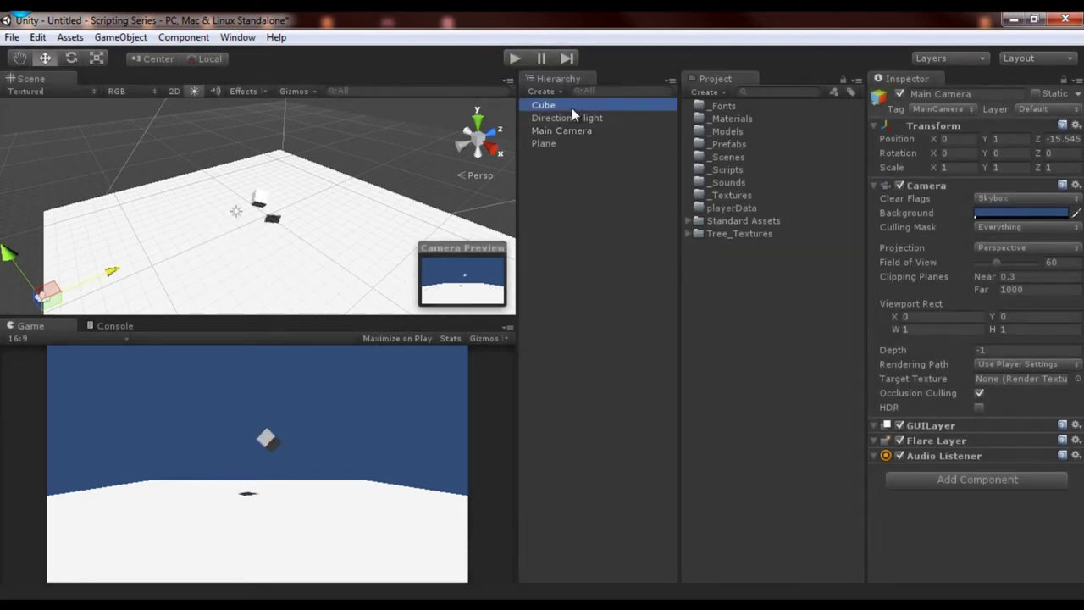
click(1007, 431)
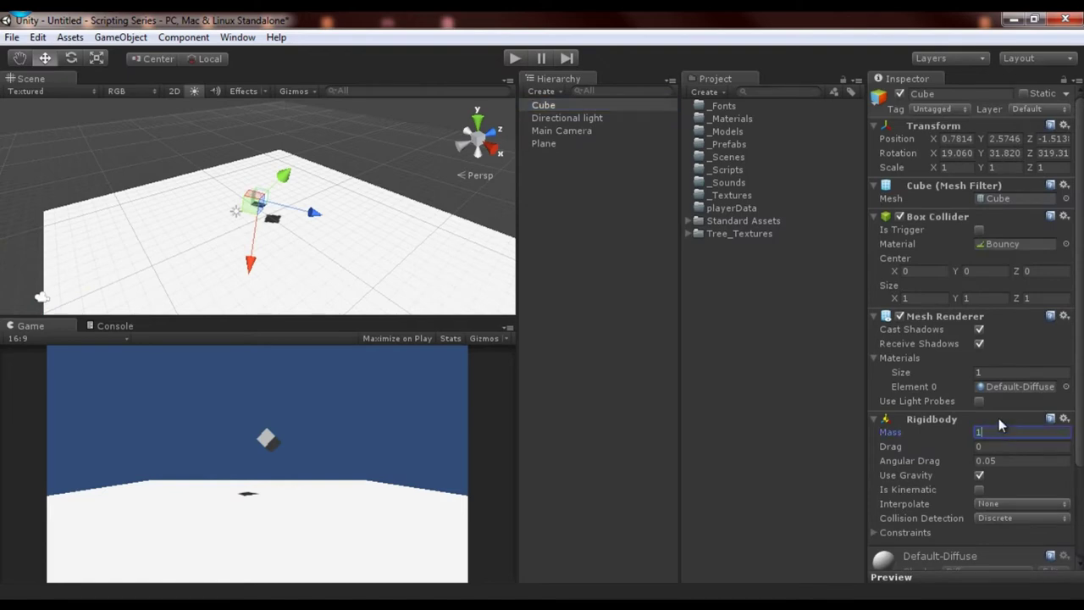
text(0)
key(Return)
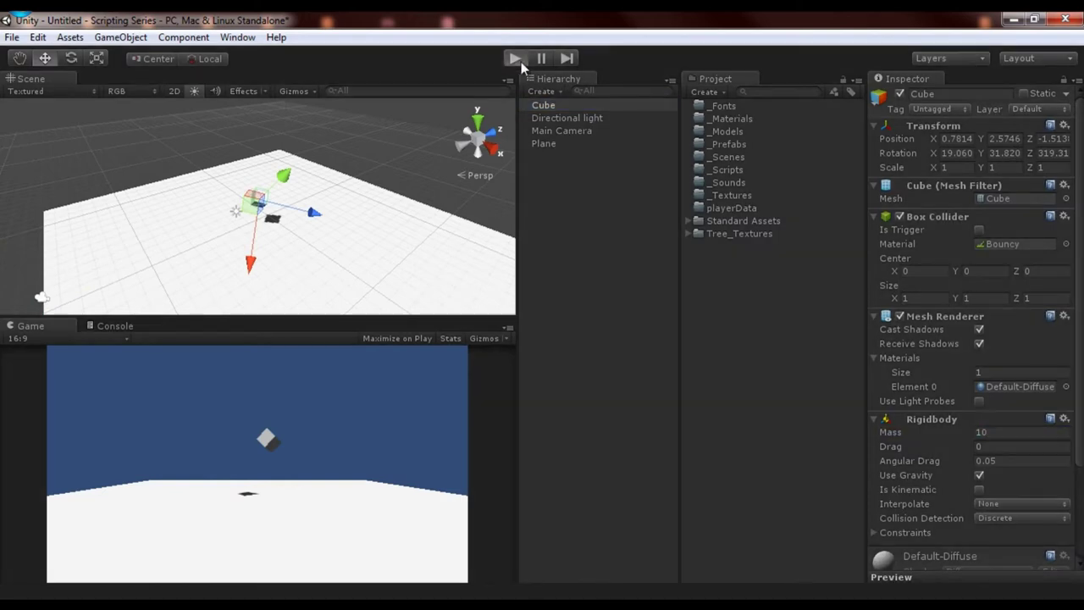
click(520, 62)
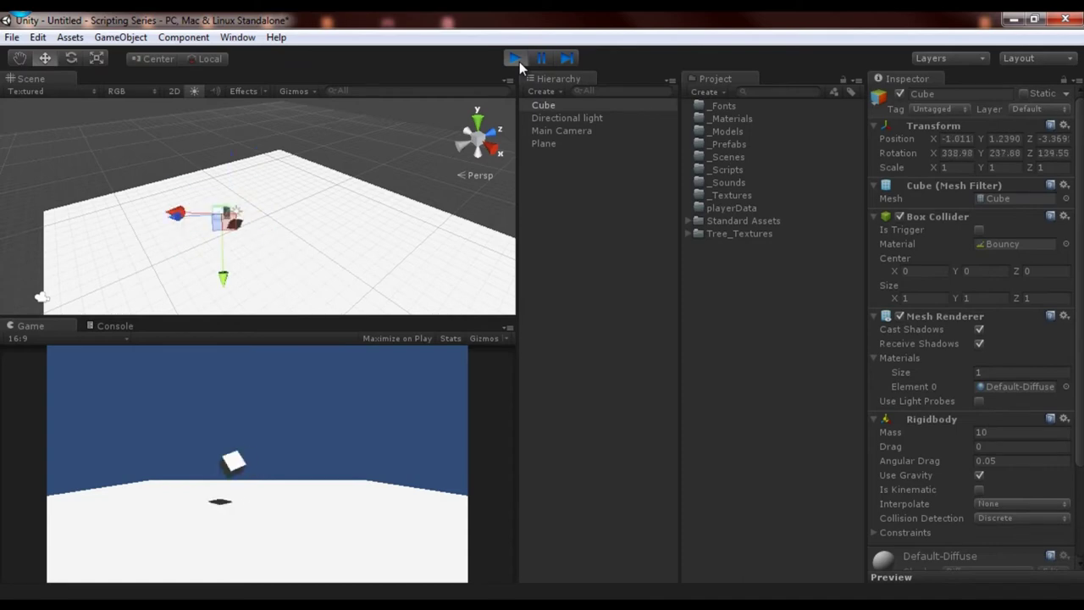
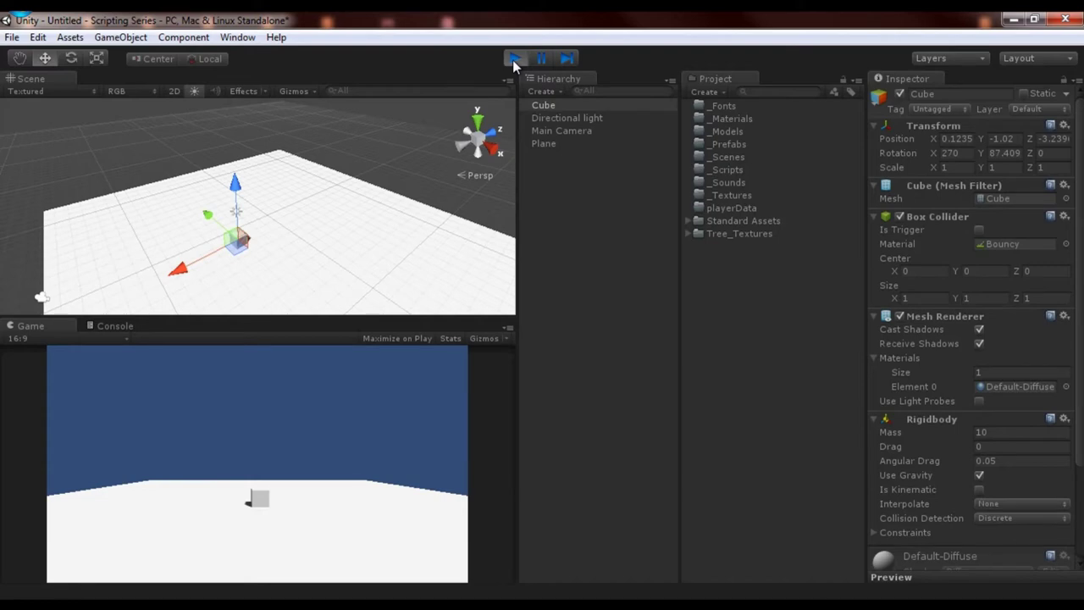
click(513, 59)
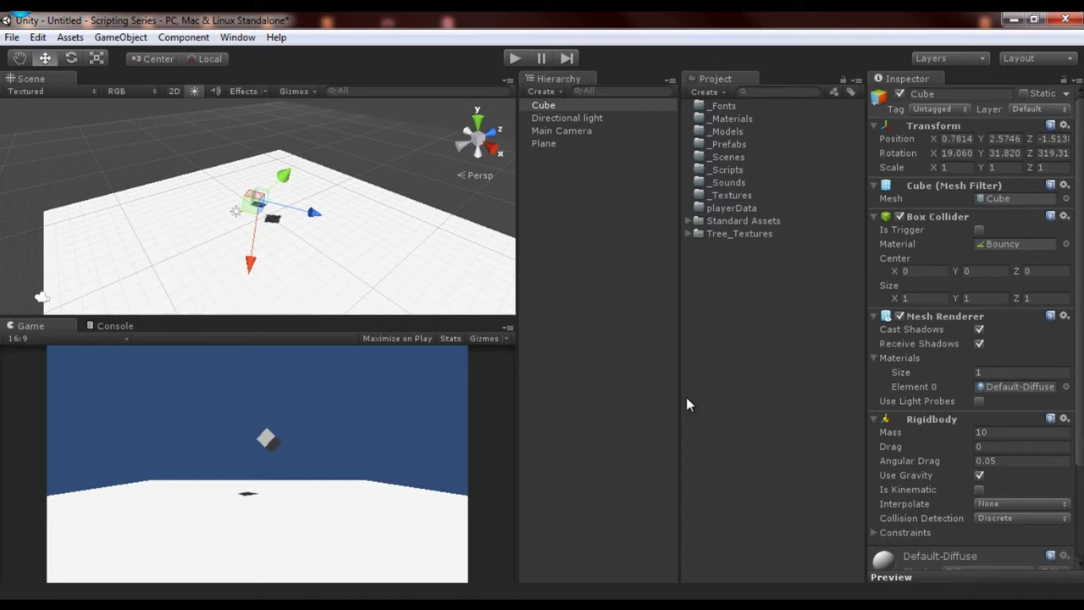
Step: Raise the cube's Rigidbody drag to 1.08, and run the scene briefly to test the slower fall
click(901, 449)
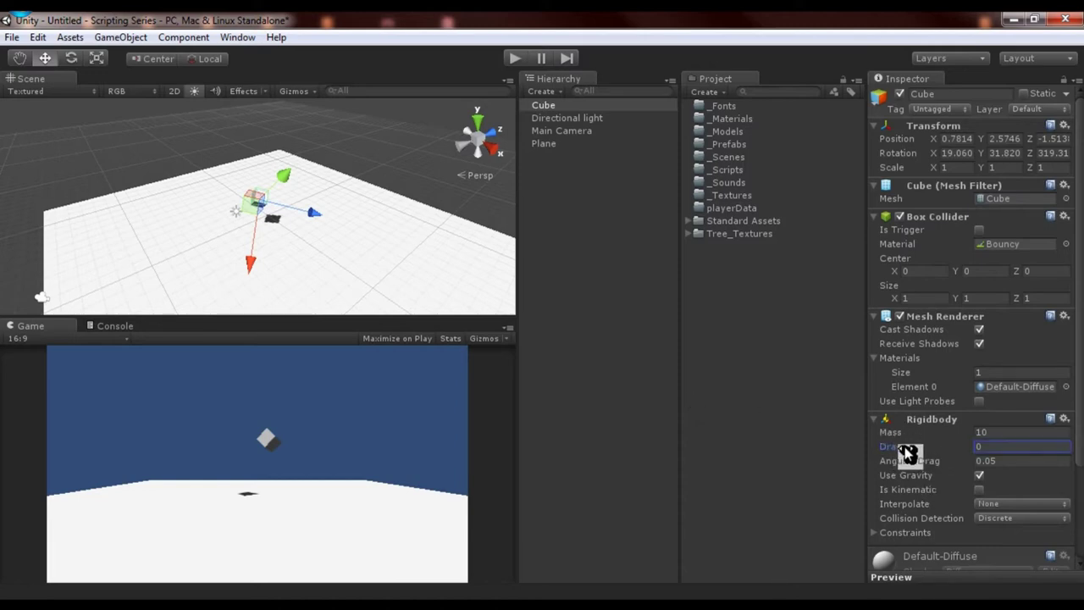
drag(906, 453, 927, 450)
click(523, 63)
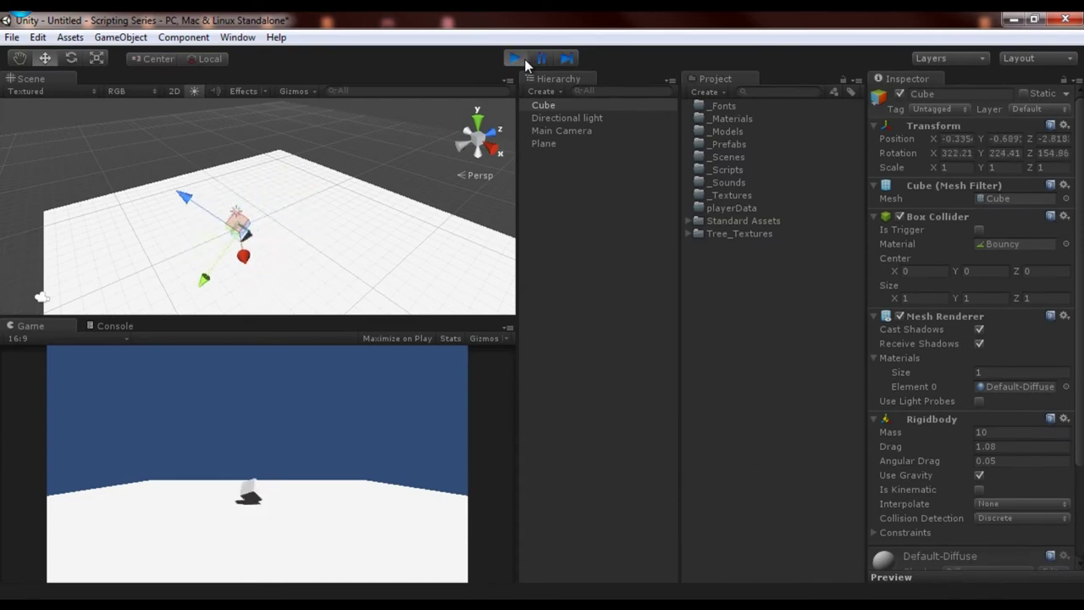
click(516, 60)
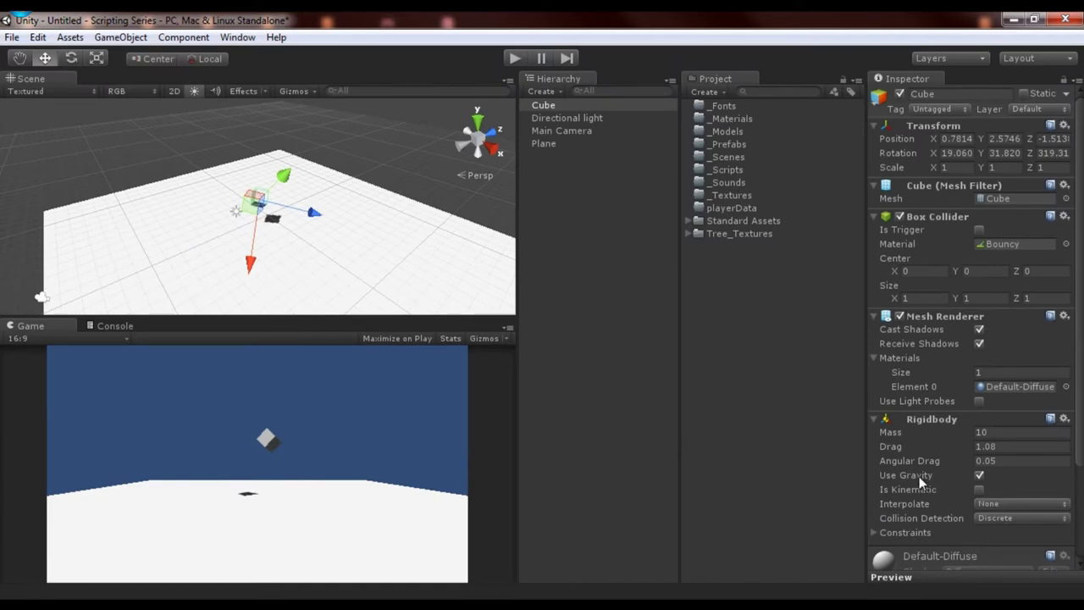
Step: Raise the cube's Rigidbody angular drag to 1.65, and run the scene to test it before stopping playback
drag(919, 460, 966, 459)
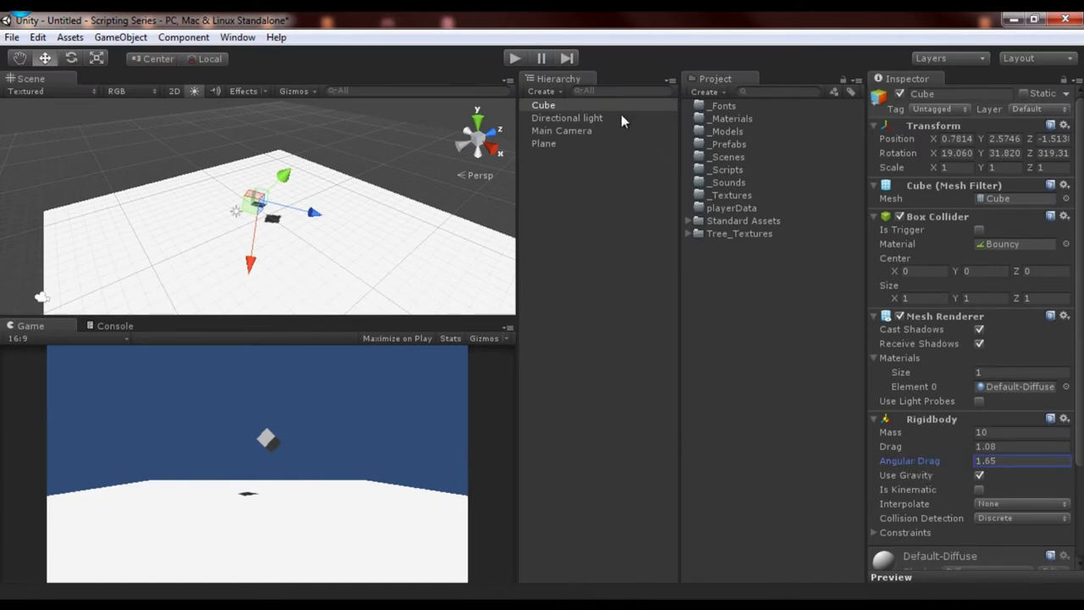
click(516, 58)
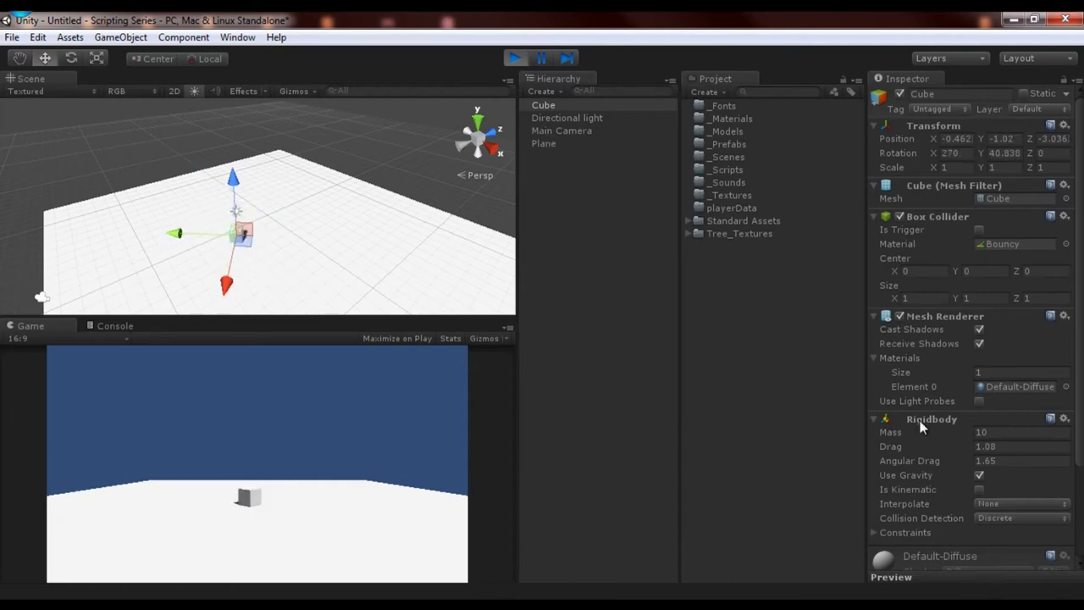
click(514, 57)
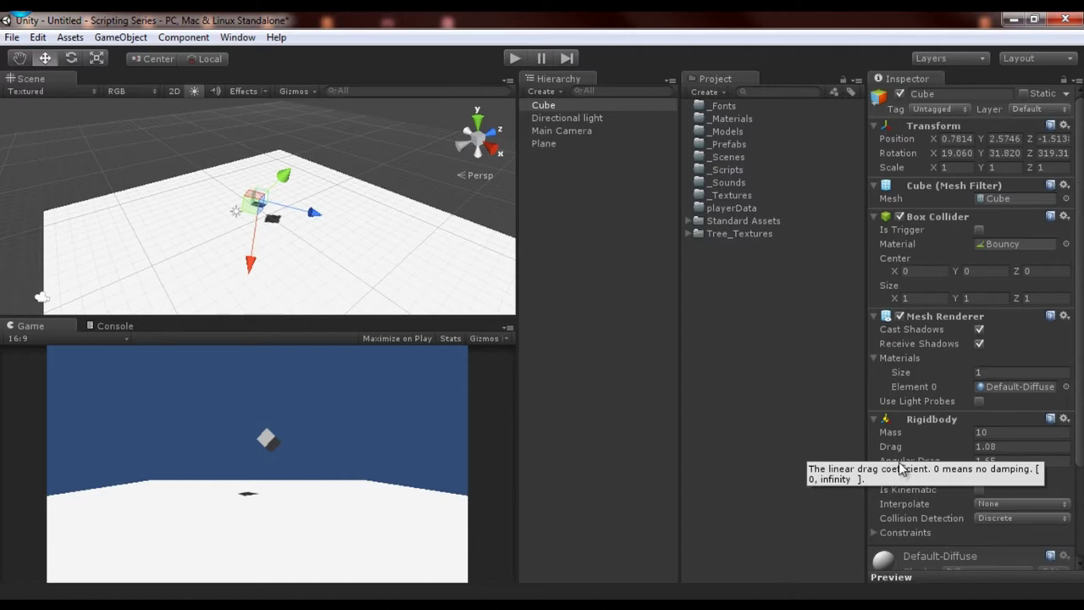
click(811, 455)
click(559, 108)
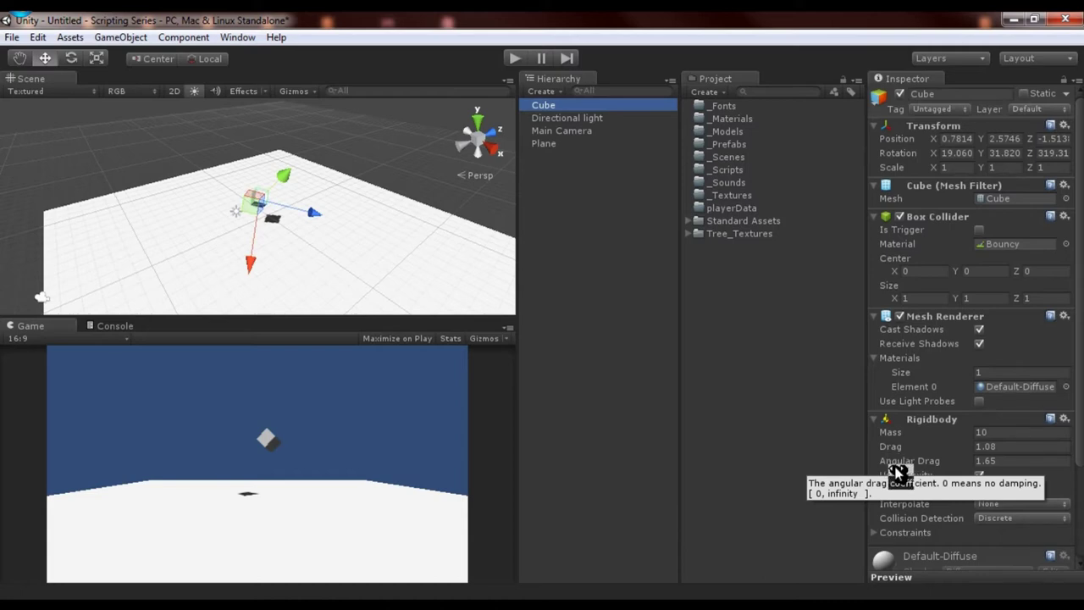
click(590, 198)
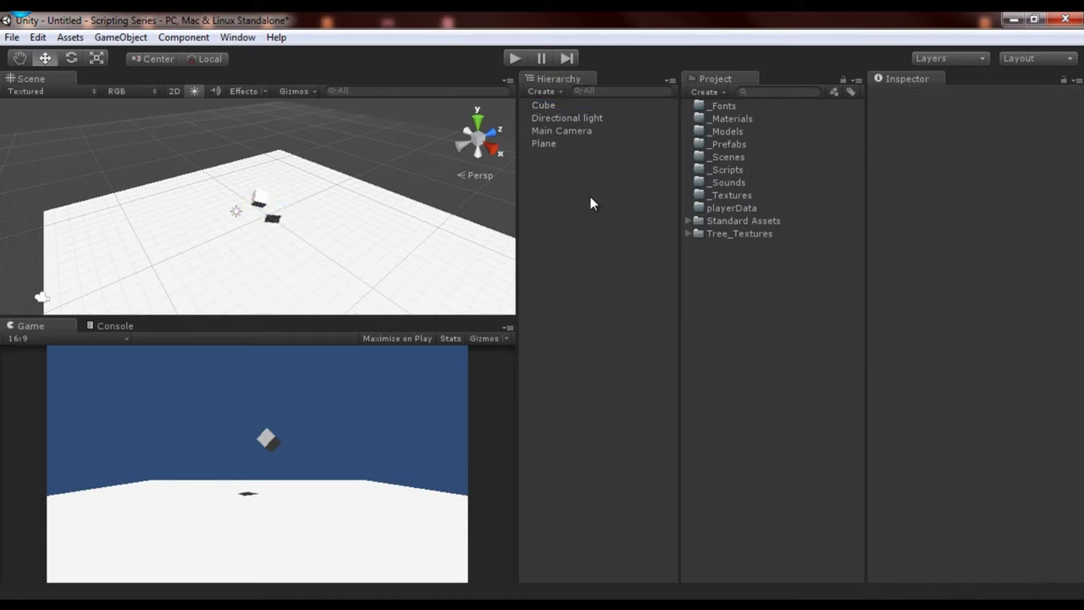
Step: Change the physic material of the cube's Box Collider to Ice
click(546, 106)
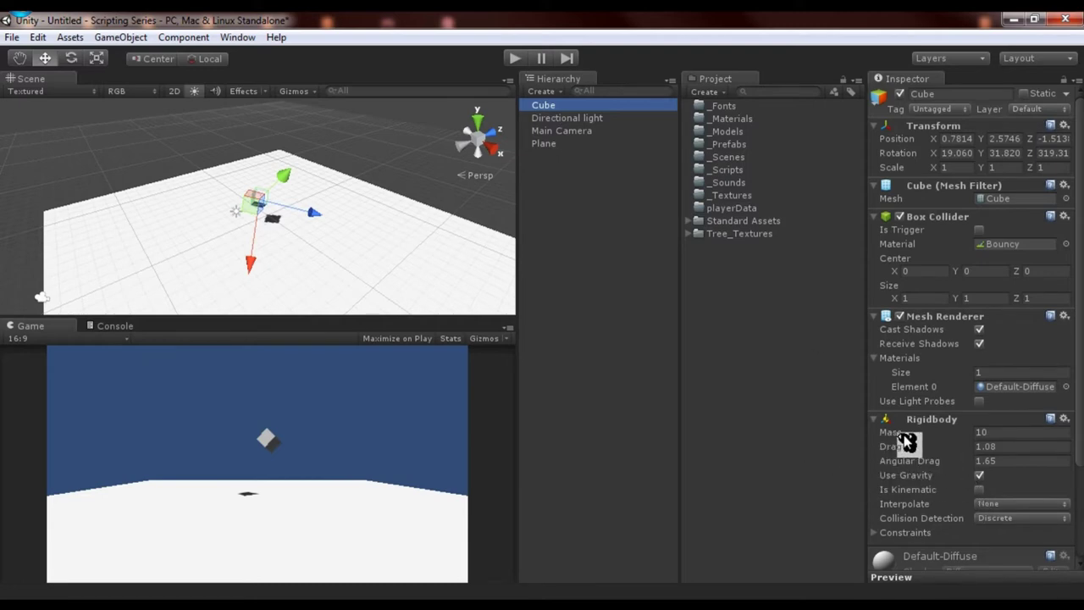
scroll(313, 266, up, 1)
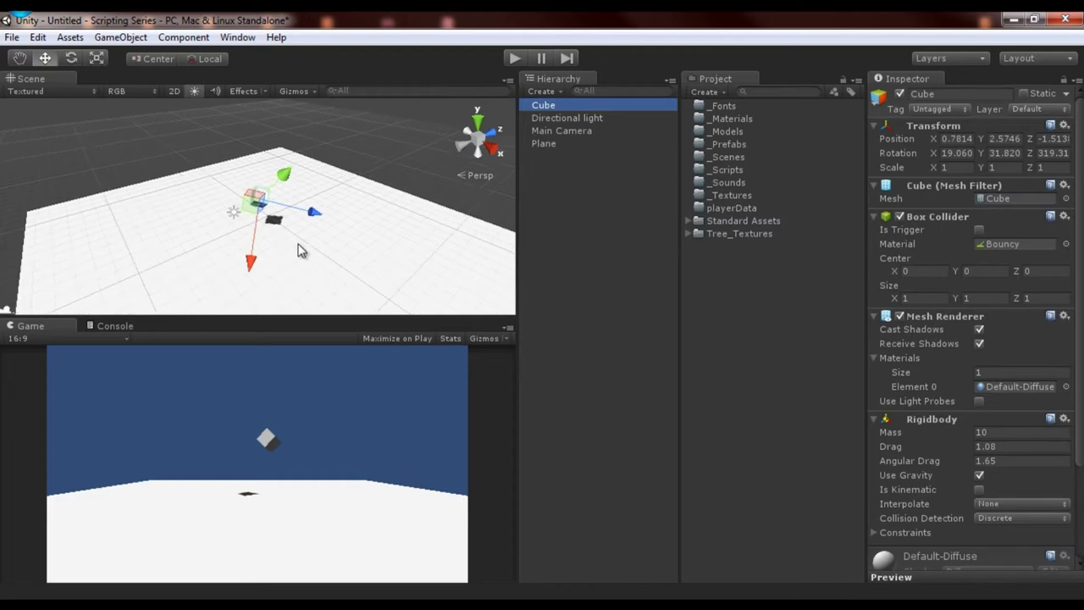
scroll(302, 247, down, 1)
click(1065, 244)
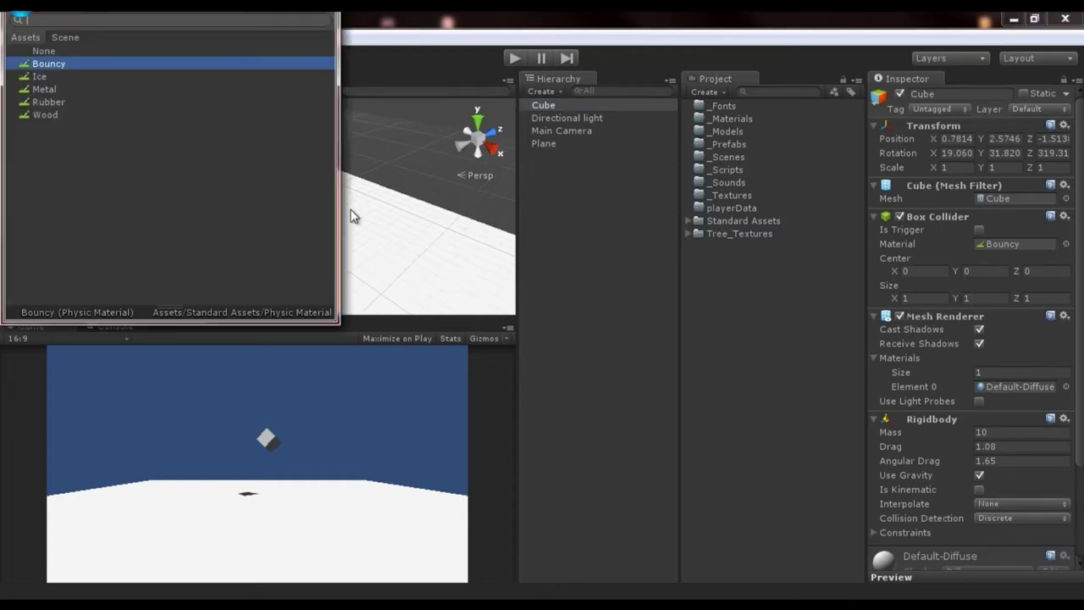
click(49, 78)
click(49, 78)
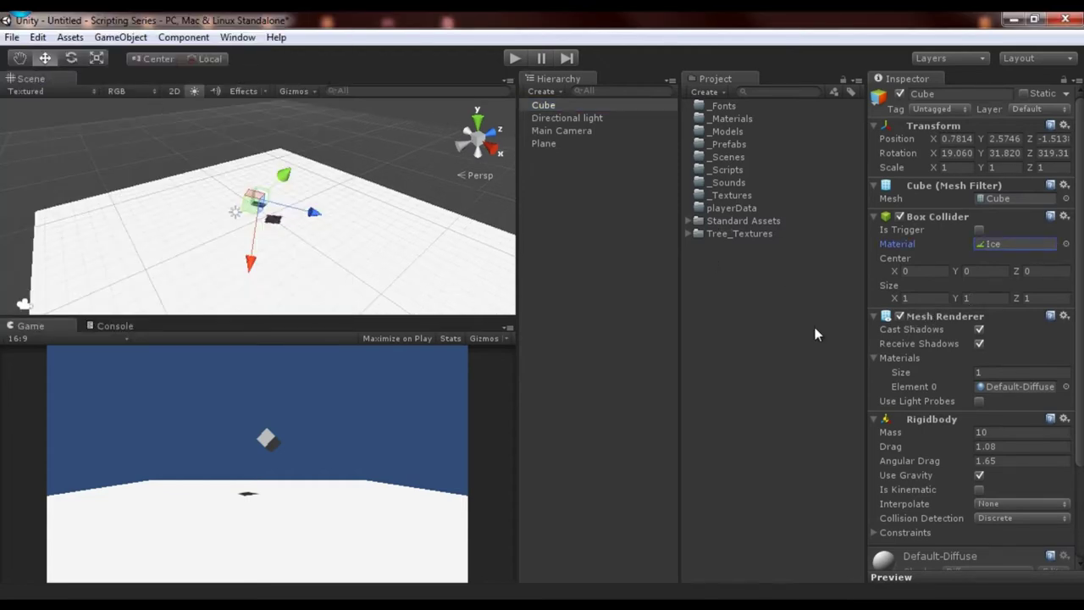
Step: Run the scene to test how the cube falls with the Ice physic material, and stop playback
click(514, 60)
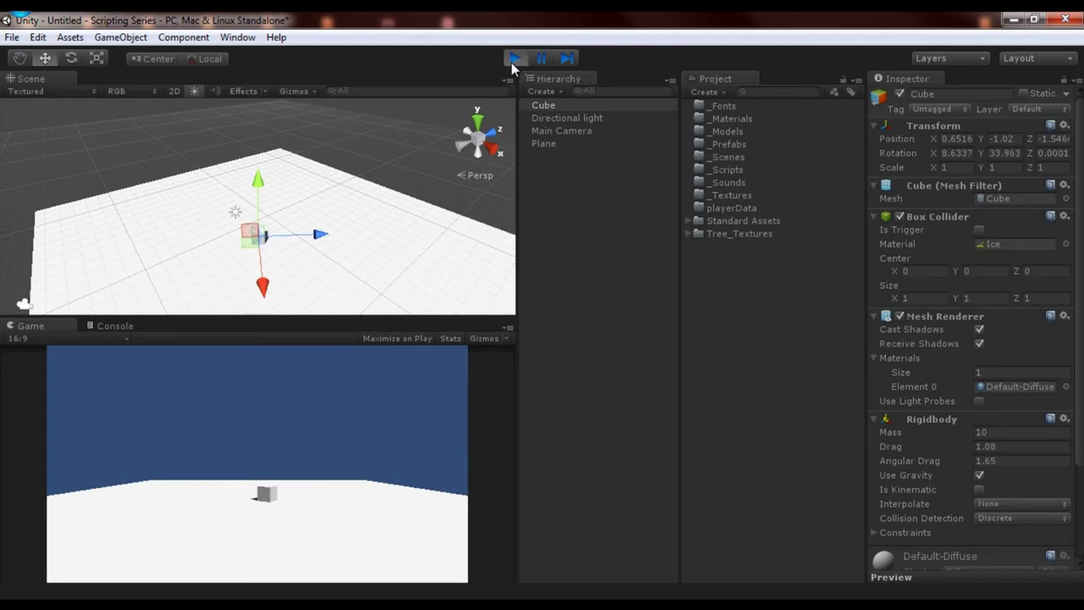
click(513, 61)
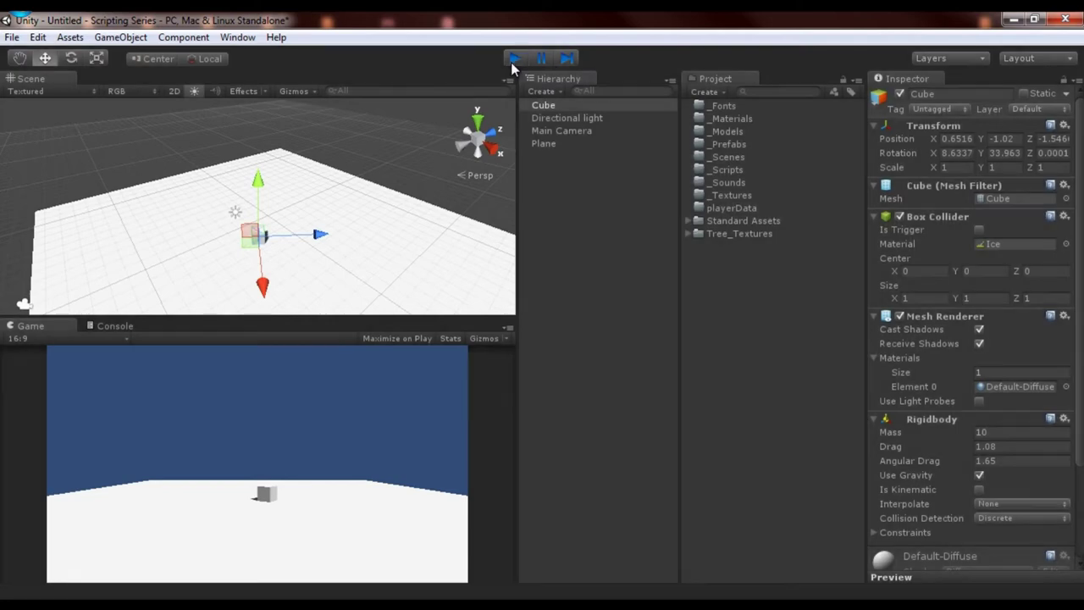
Step: Change the physic material of the cube's Box Collider to Metal, and run the scene to test the fall before stopping playback
click(1067, 245)
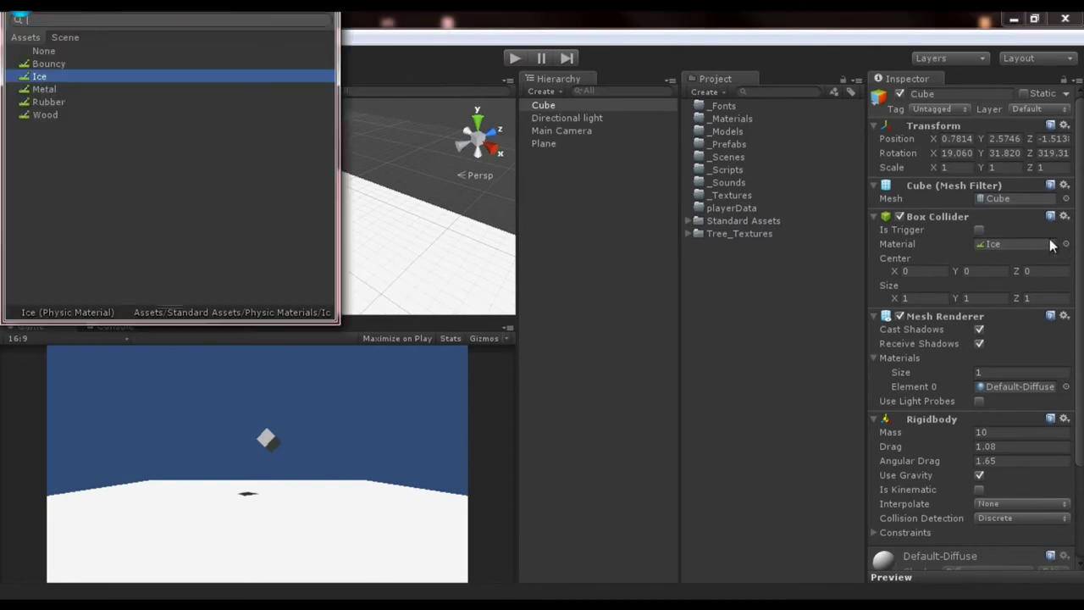
click(152, 89)
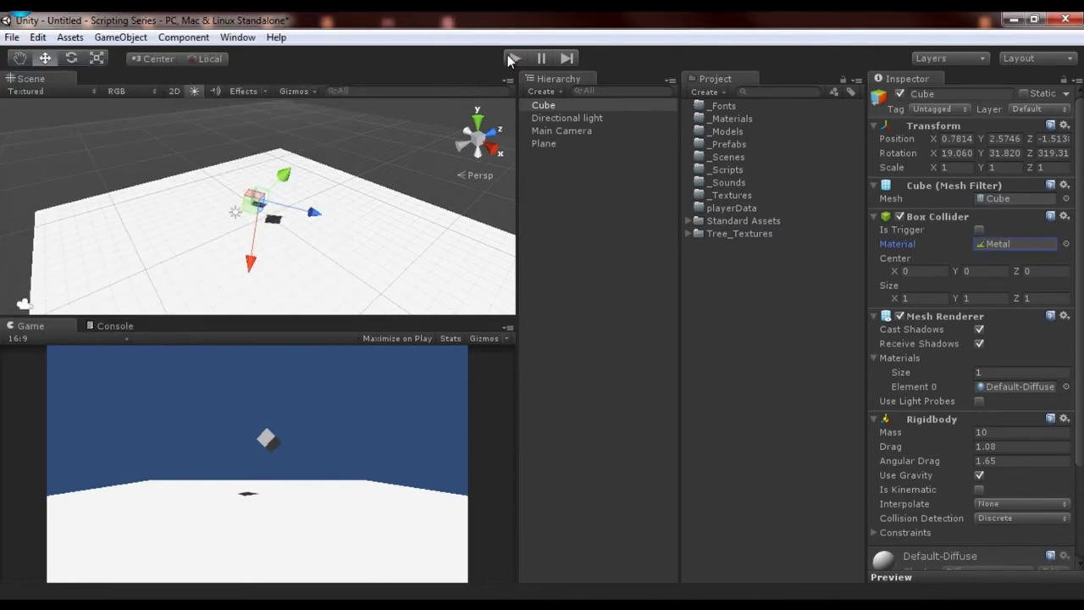
click(508, 56)
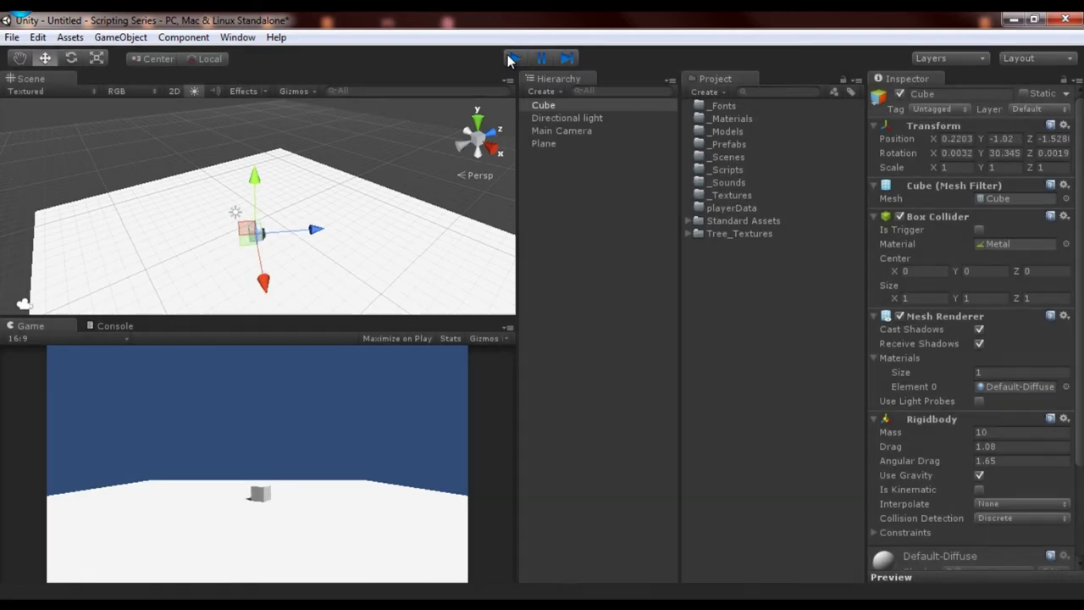
click(508, 57)
Step: Change the physic material of the cube's Box Collider to Rubber, and run the scene to test the fall before stopping playback
click(1065, 244)
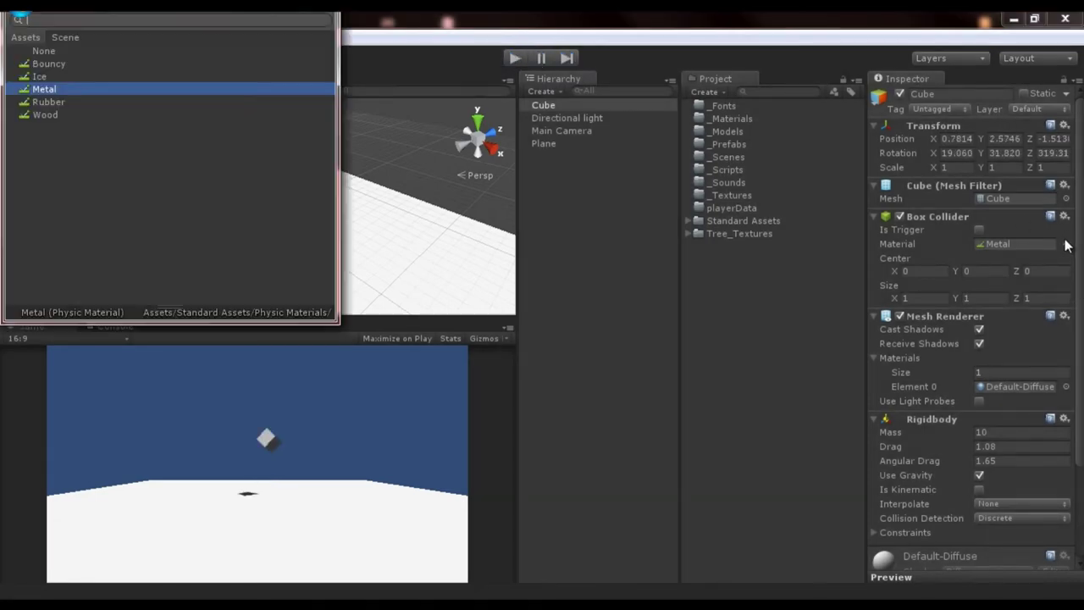
double_click(58, 103)
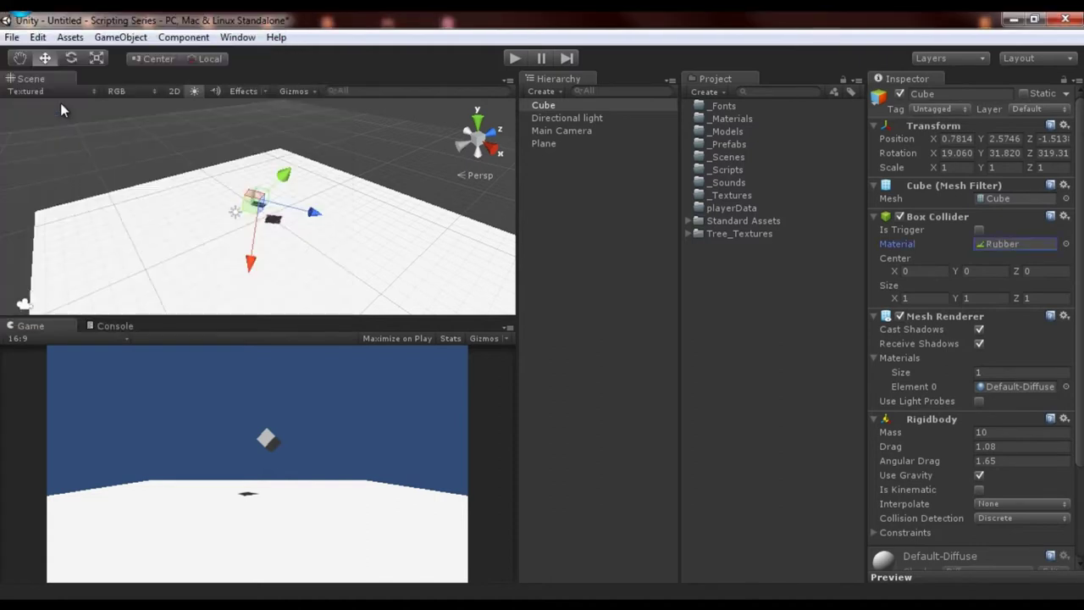
click(518, 58)
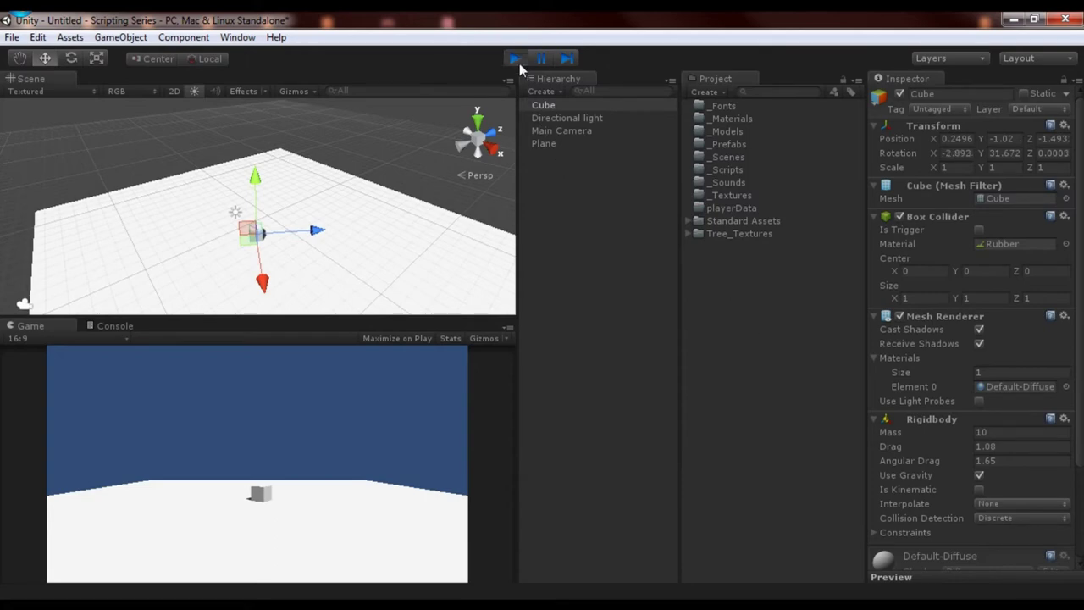
click(519, 61)
Step: Change the physic material of the cube's Box Collider to Wood, and run the scene to test the fall before stopping playback
click(1065, 244)
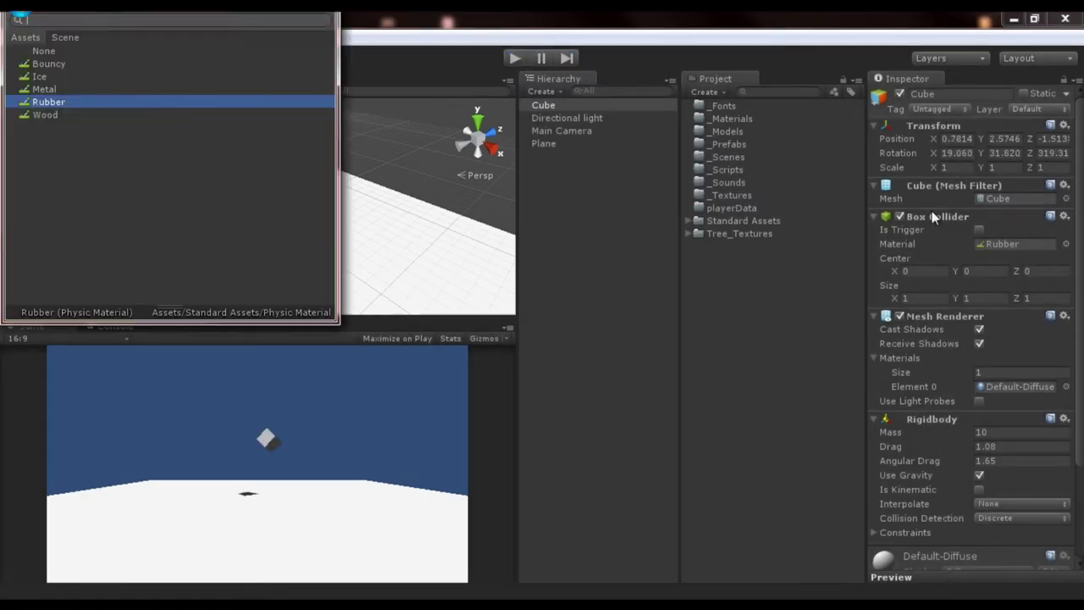
double_click(55, 116)
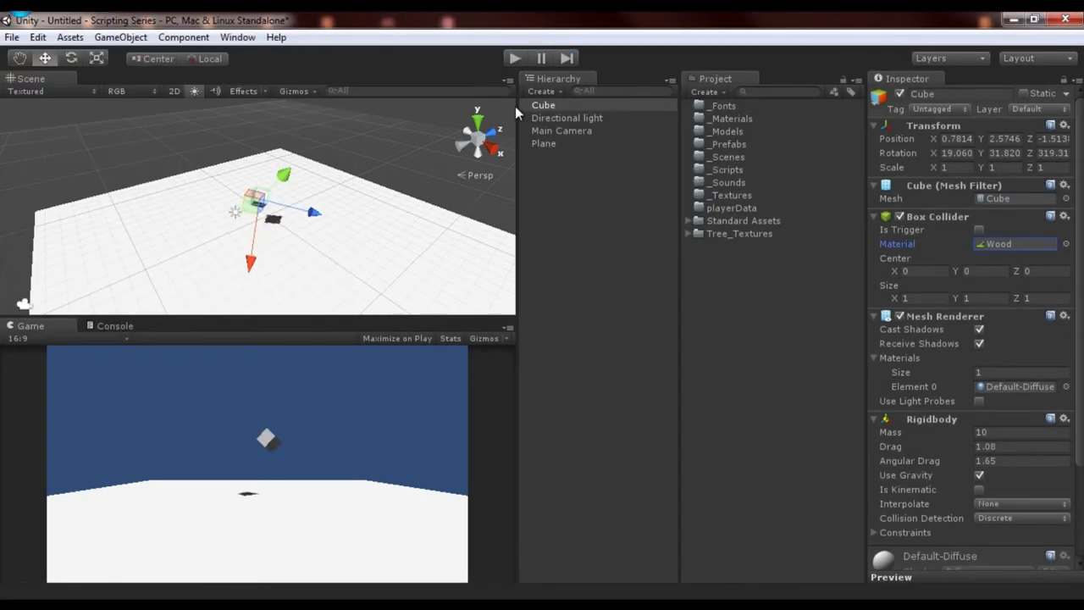
click(515, 61)
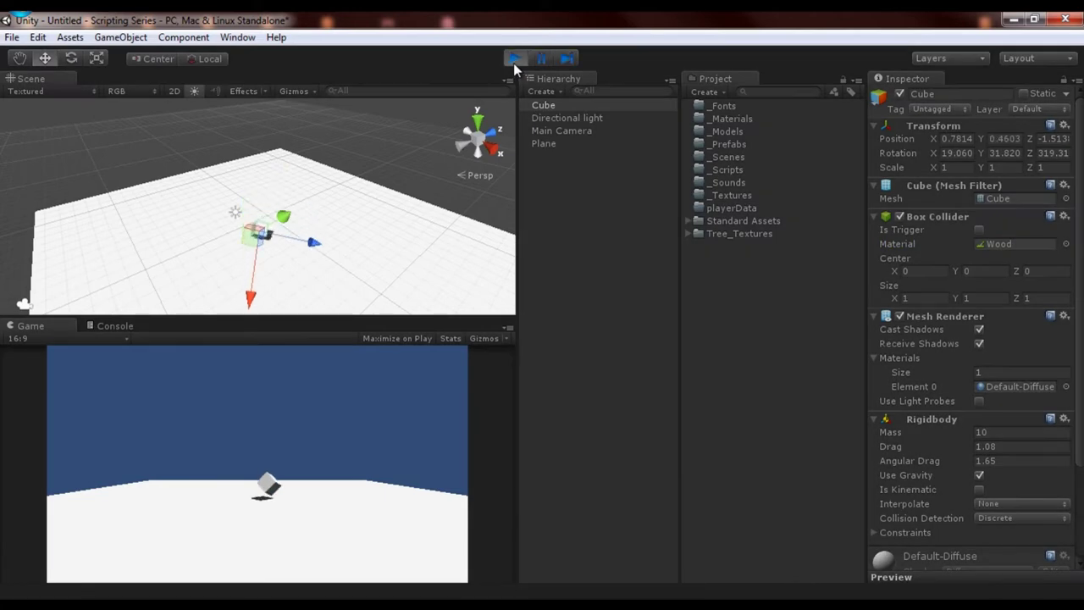
click(513, 62)
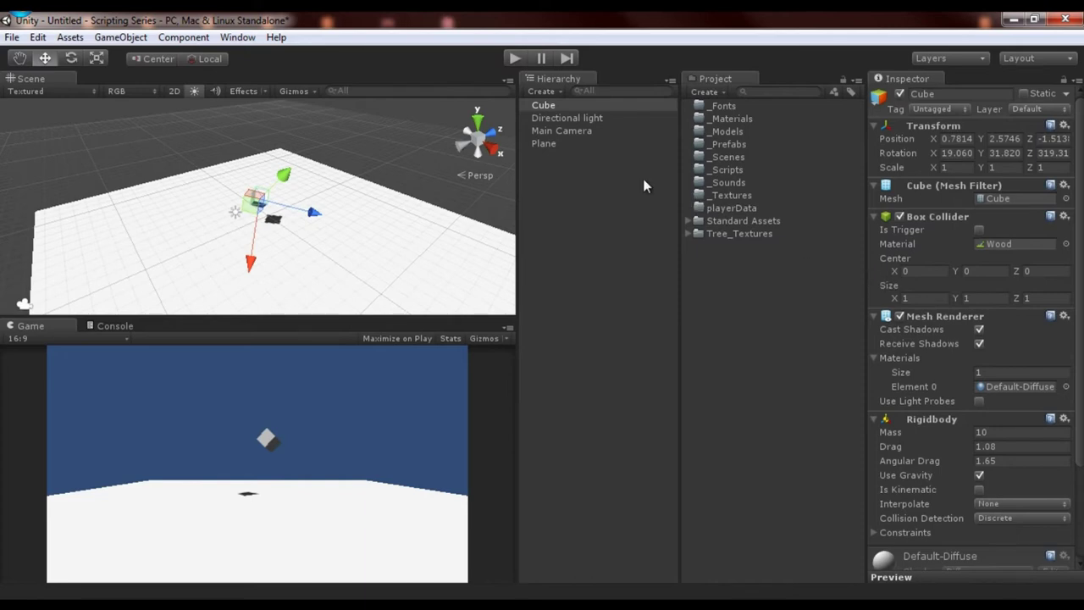
Step: Add a Sphere Collider component to the cube and remove its Box Collider component
click(559, 105)
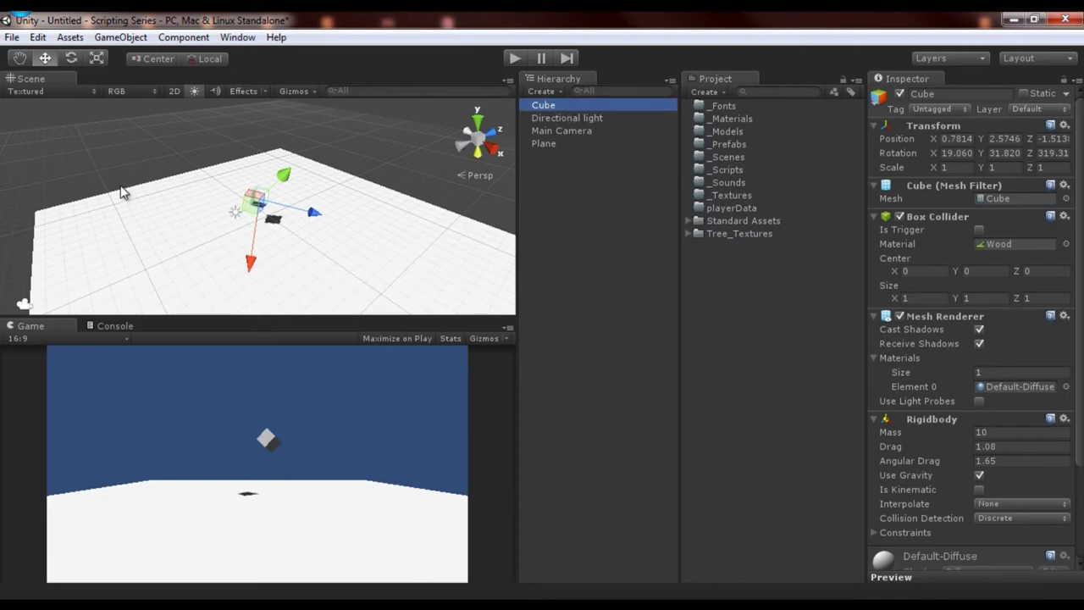
click(183, 37)
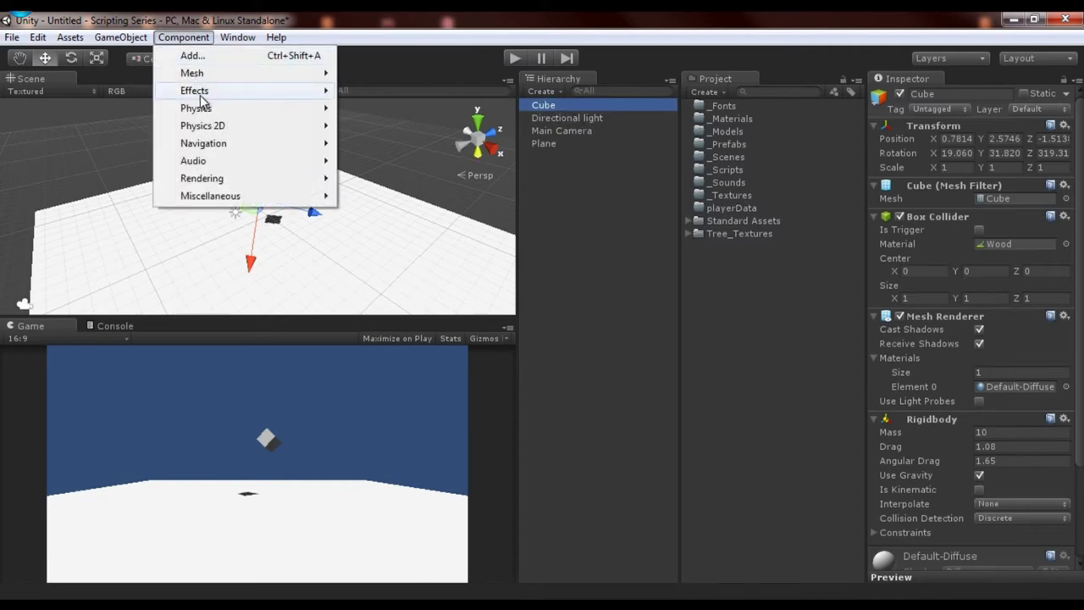
mouse_move(203, 109)
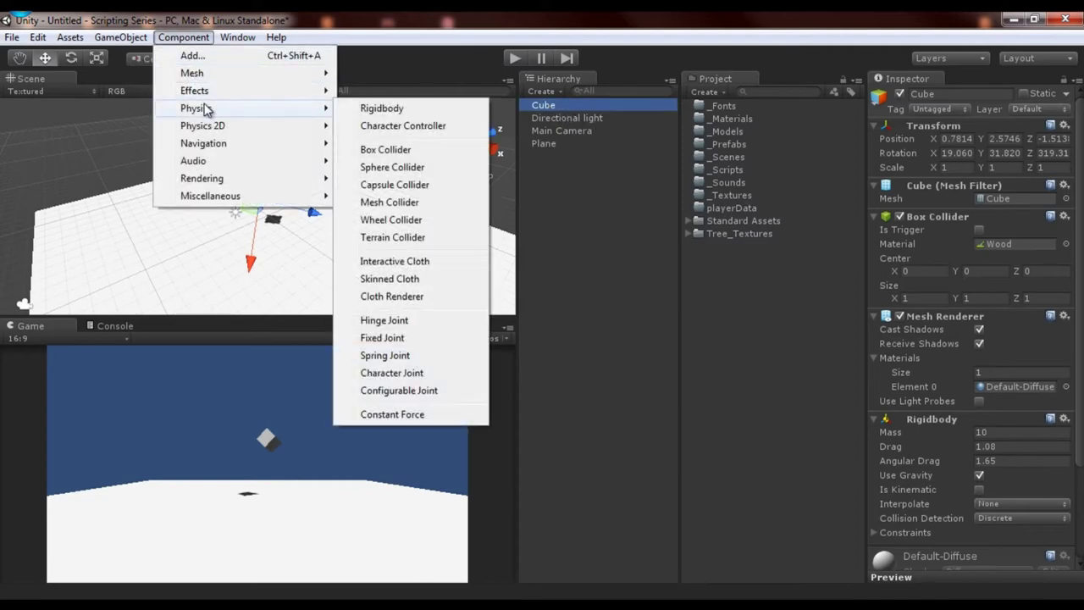
click(390, 169)
right_click(940, 221)
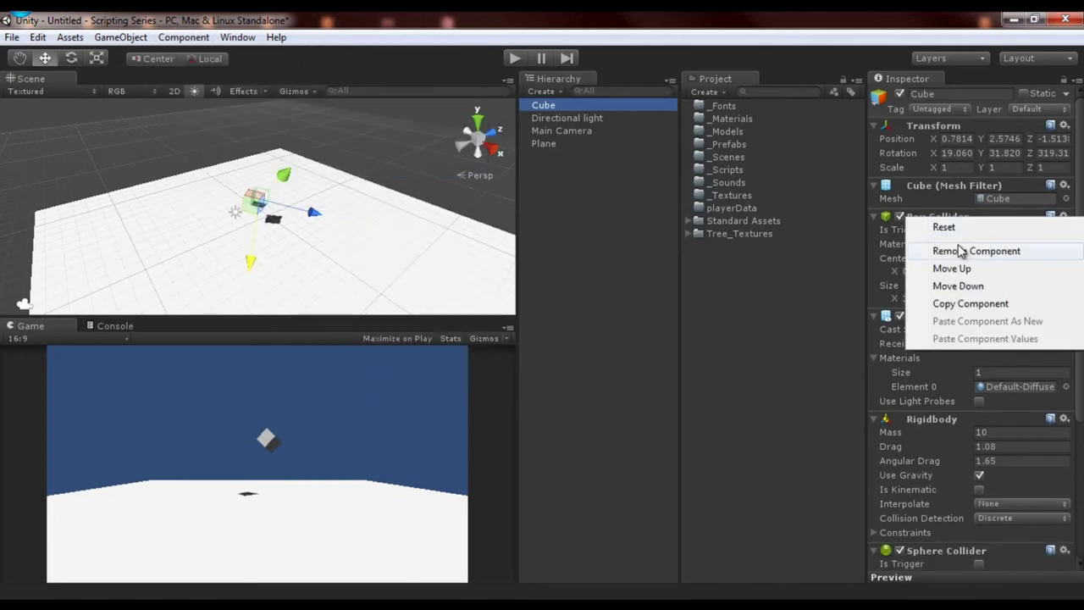
click(960, 249)
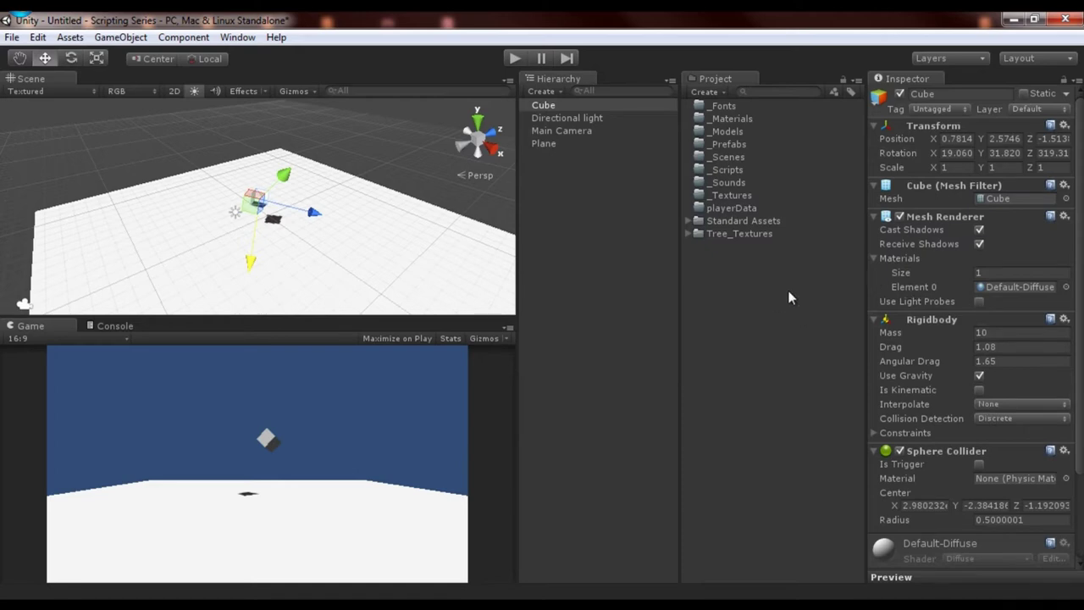
Step: Run the scene and watch up close how the cube lands with its Sphere Collider, and stop playback
key(f)
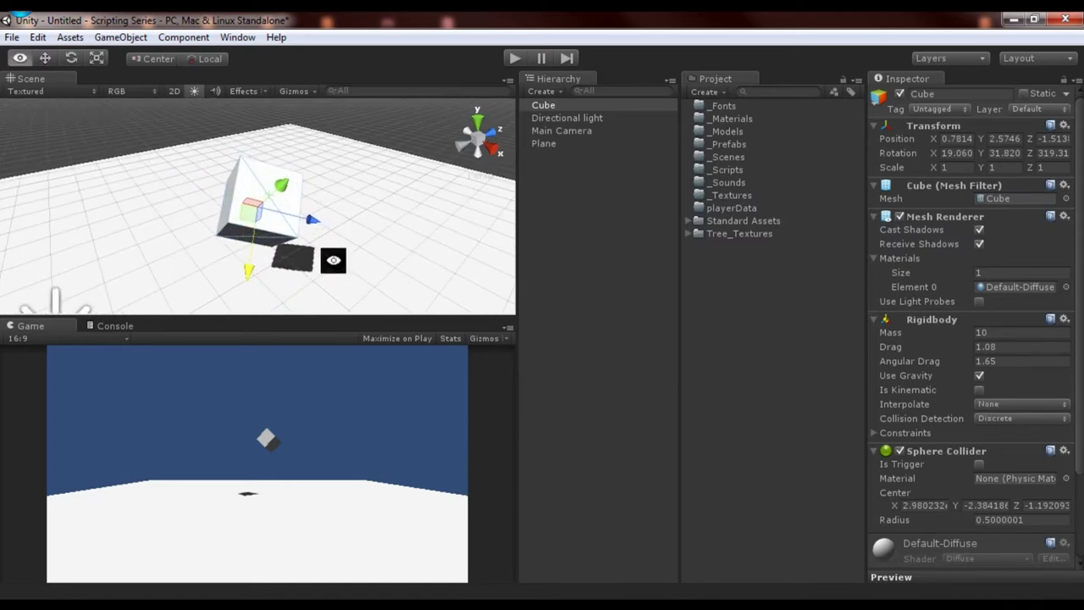
alt+drag(380, 225, 276, 194)
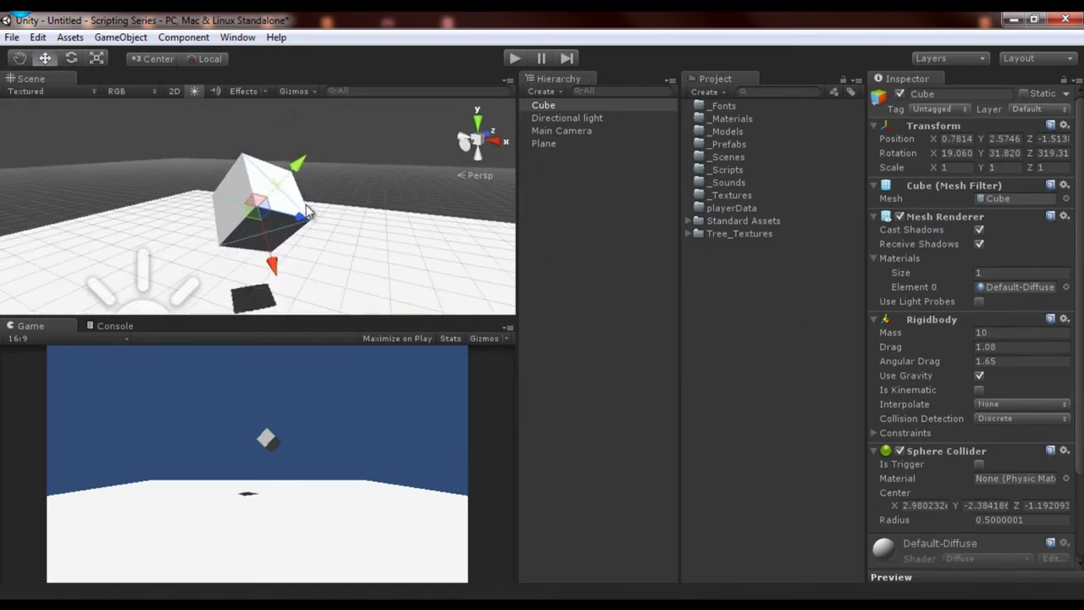
alt+right_drag(364, 206, 332, 207)
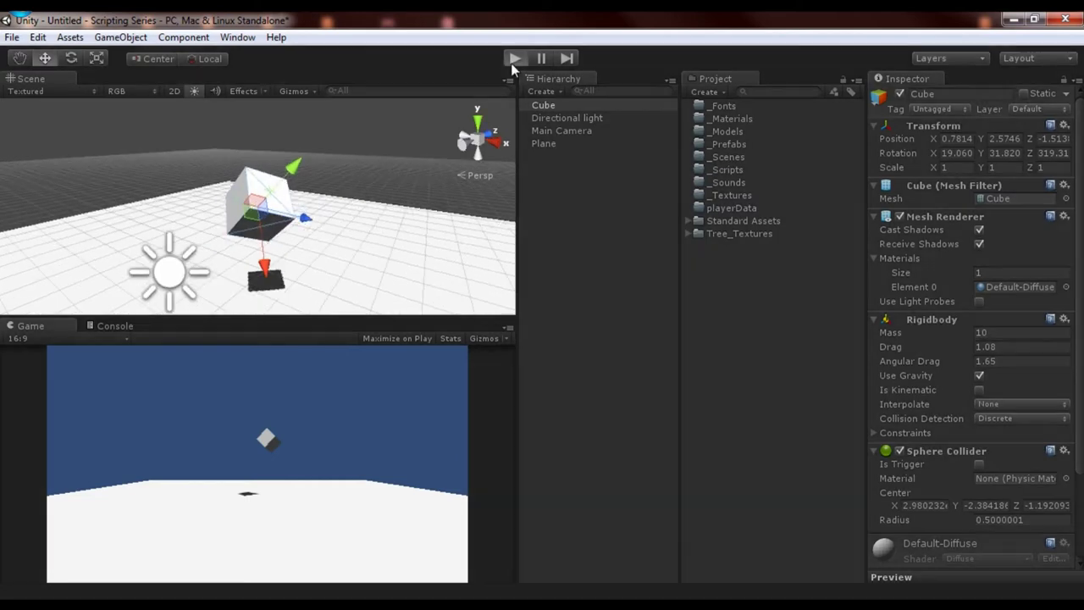
click(513, 59)
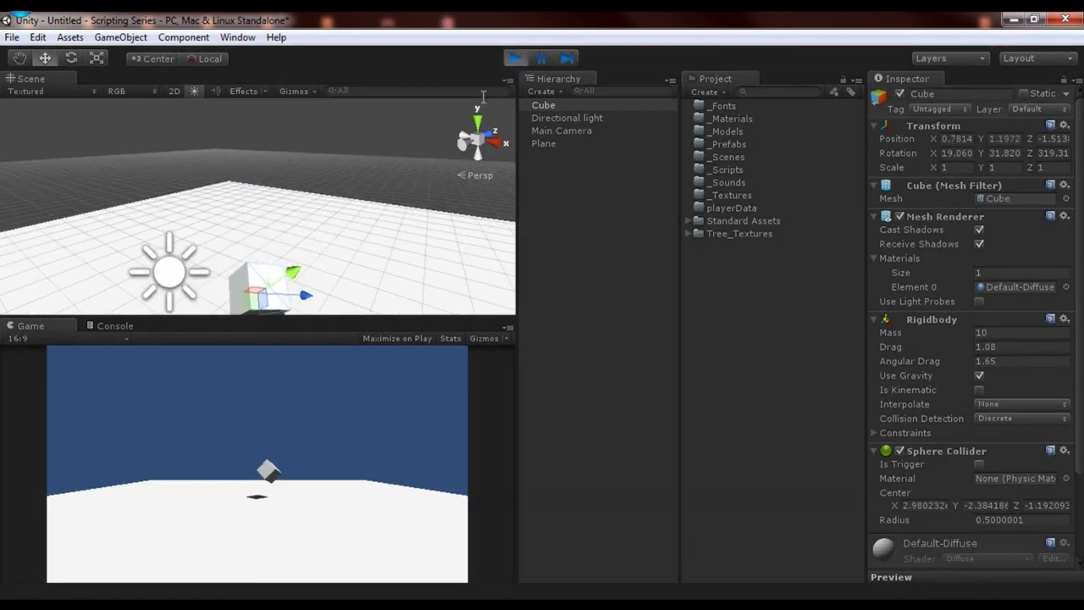
key(f)
alt+drag(340, 218, 396, 238)
click(513, 59)
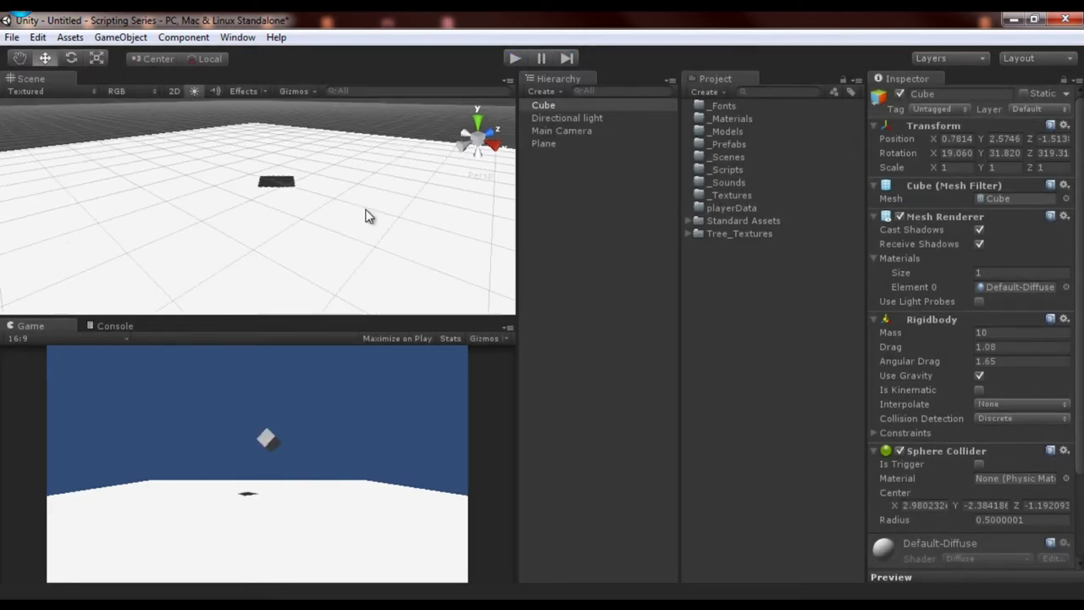
Step: Set the physic material of the cube's Sphere Collider to Bouncy, and run the scene to test the fall before stopping playback
alt+drag(364, 216, 367, 187)
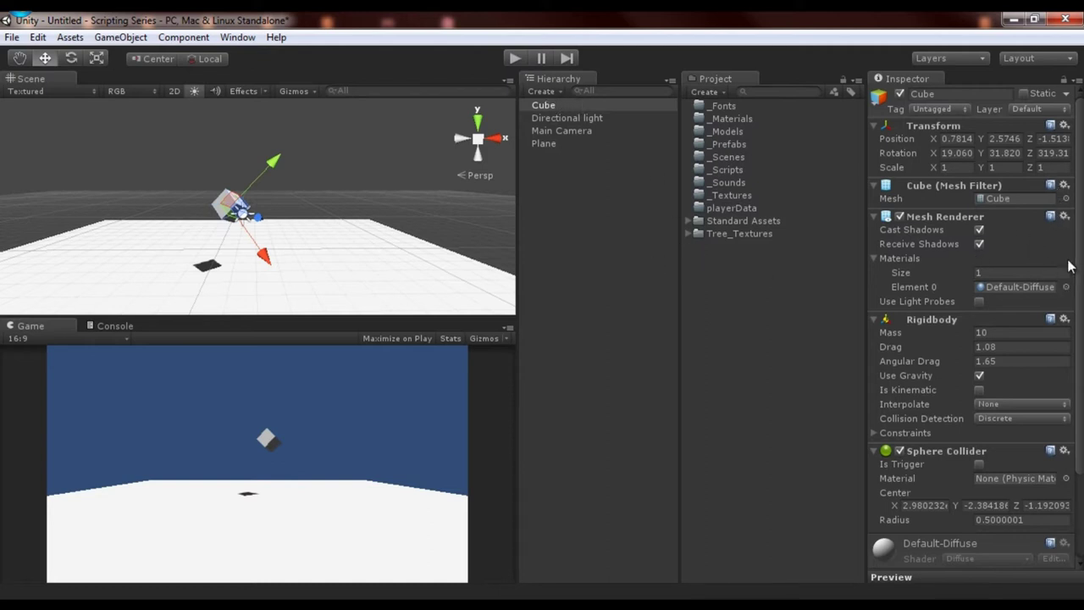
click(1065, 478)
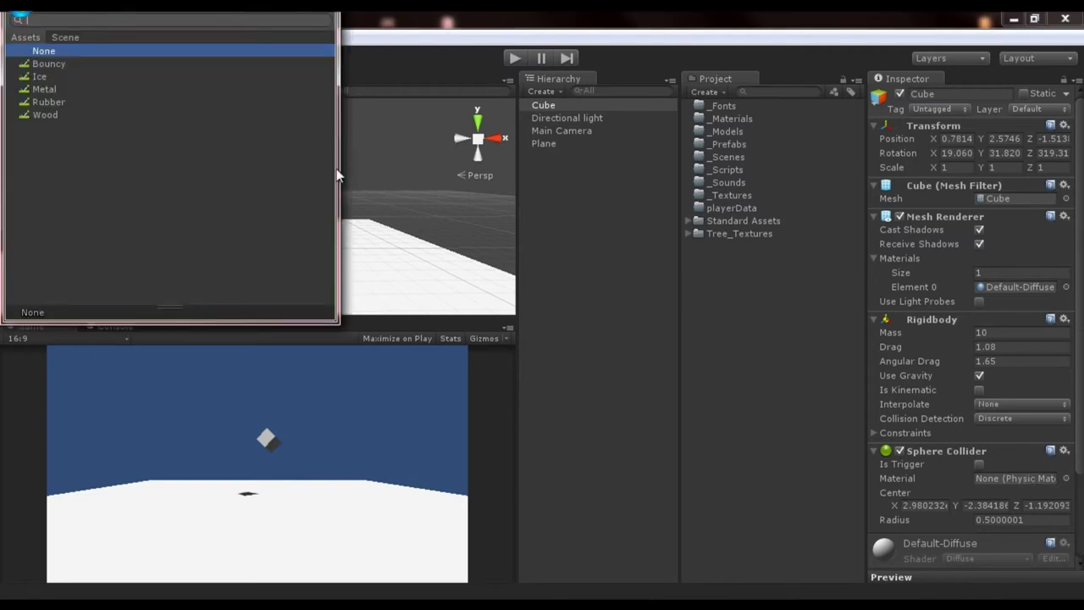
double_click(72, 66)
click(513, 58)
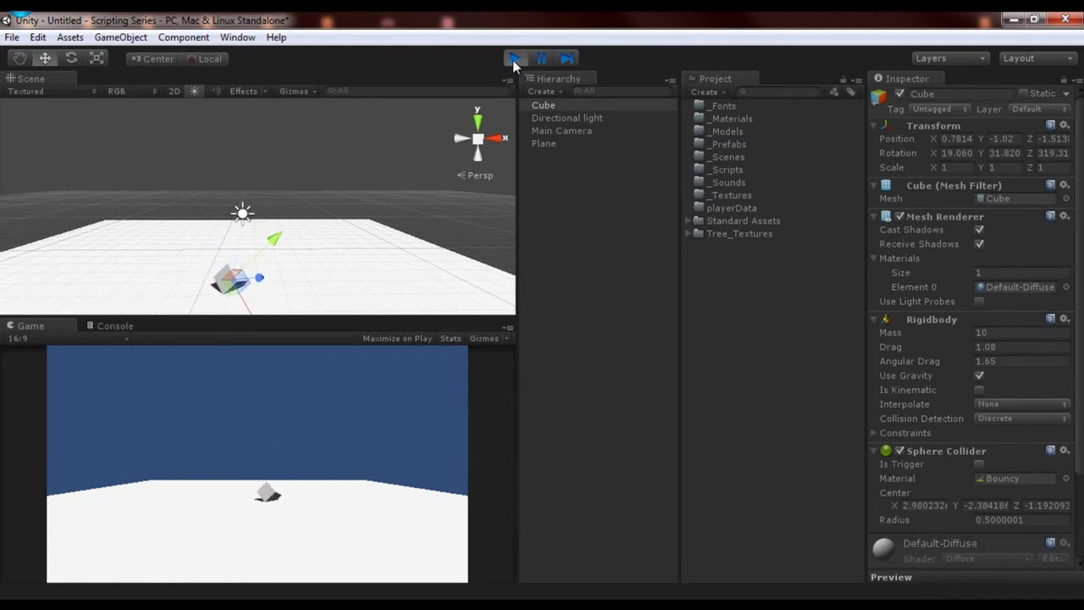
click(513, 59)
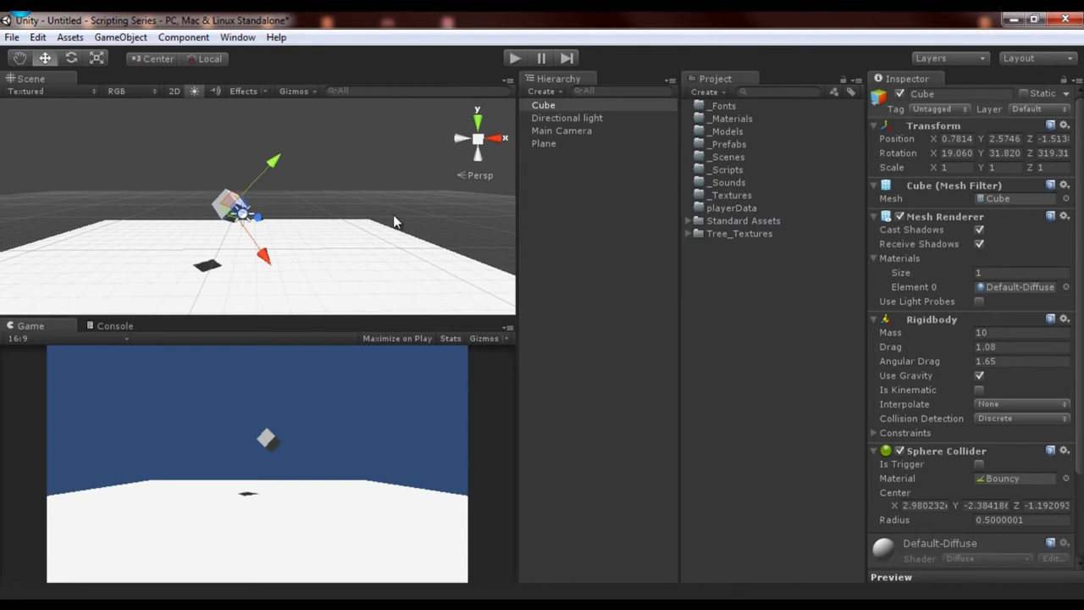
alt+drag(347, 222, 285, 284)
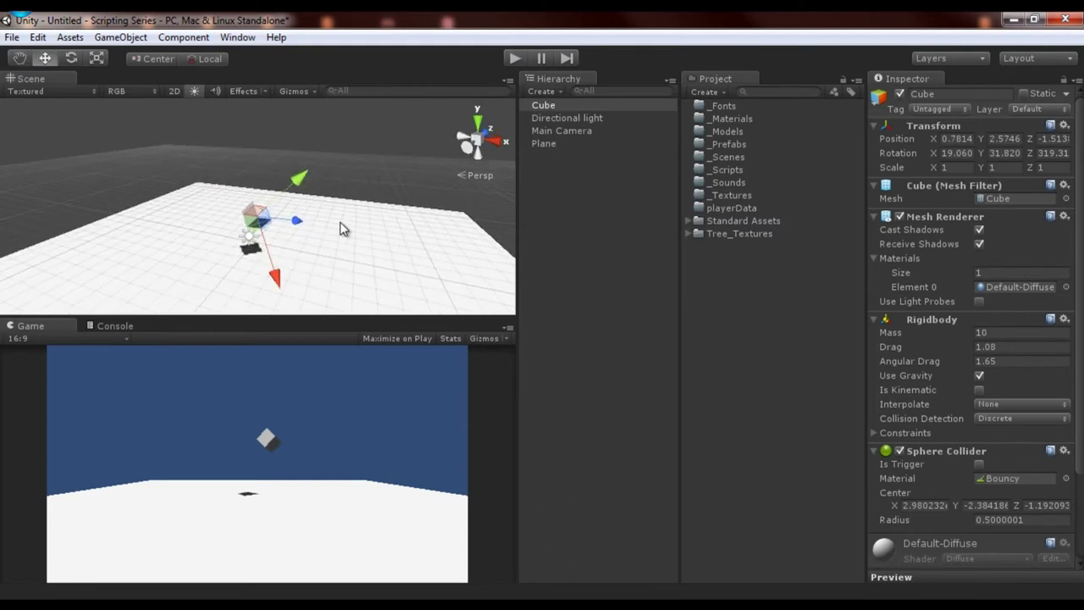
click(547, 94)
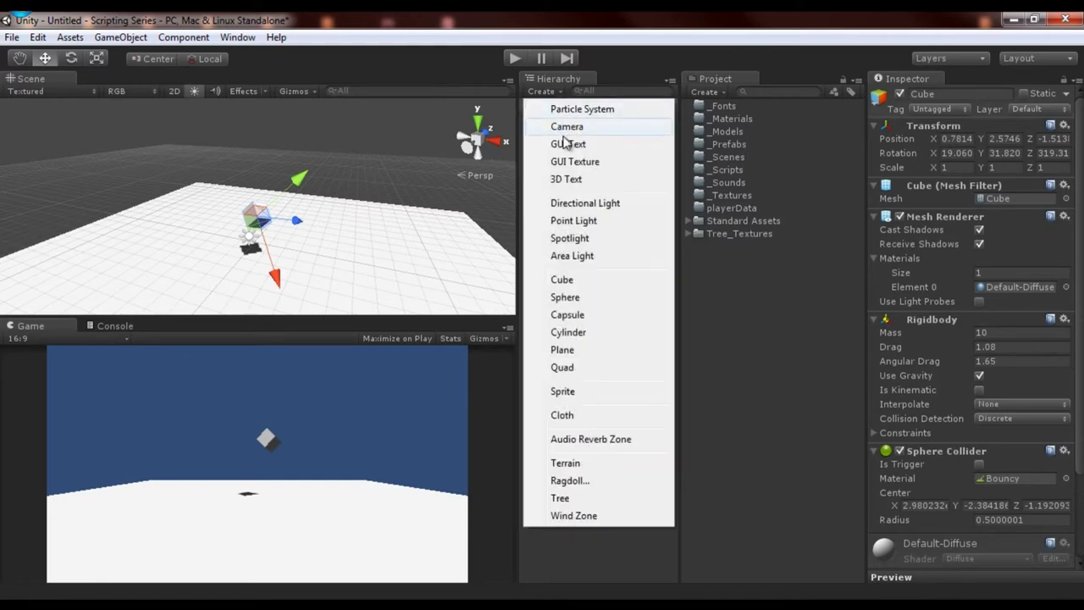
click(582, 297)
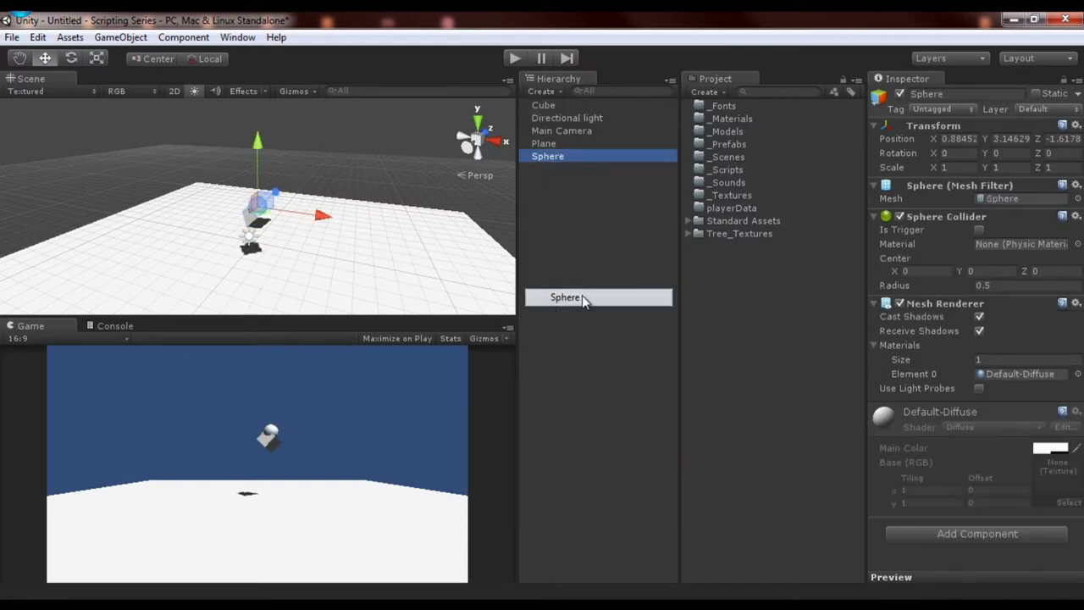
key(ctrl+z)
Step: Create a second cube in the scene and scale it up uniformly to about 2.99
click(541, 93)
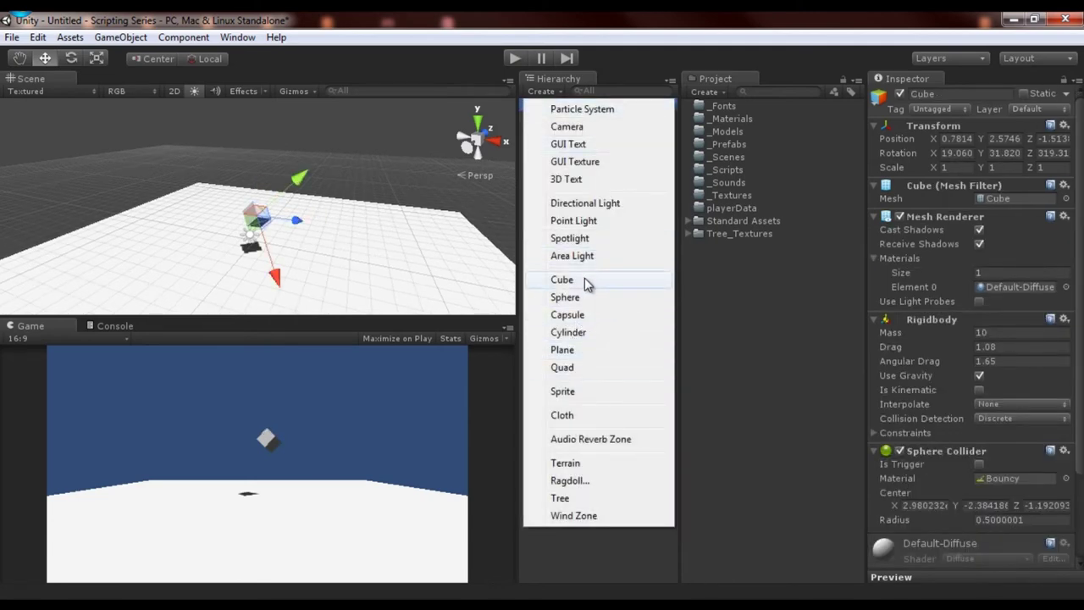
click(584, 279)
key(r)
drag(265, 213, 415, 262)
Step: Position the large cube on the plane below the small cube at about X 2.39, Y -1.09, tilted about 17 degrees around Z
key(w)
drag(273, 141, 286, 215)
key(e)
key(w)
drag(269, 269, 342, 249)
Step: Run the scene to test the small cube falling onto the tilted large cube, stop playback, and select the small cube
click(513, 59)
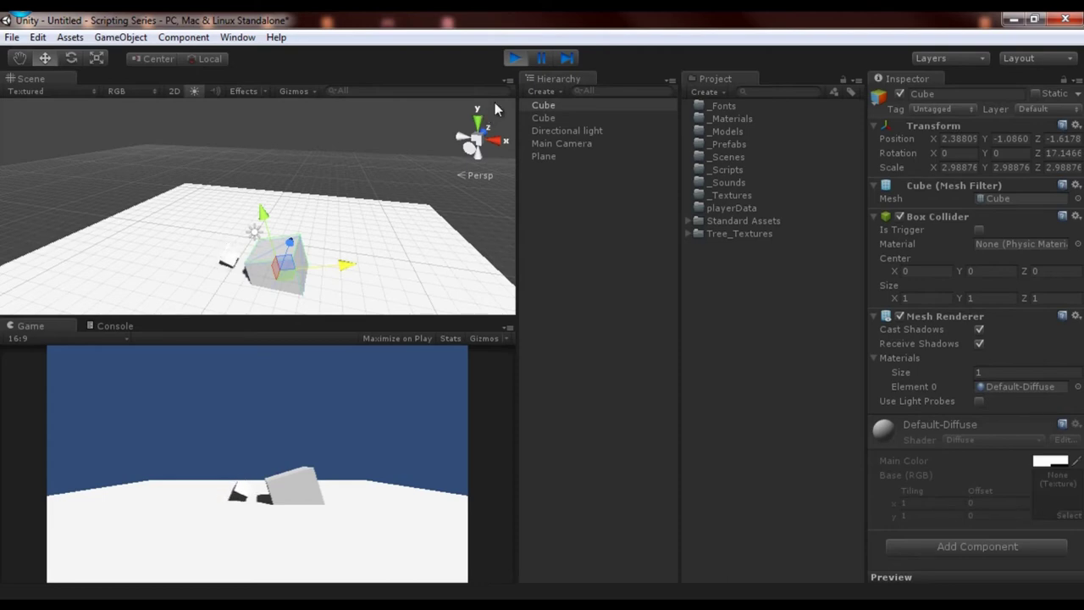
click(519, 60)
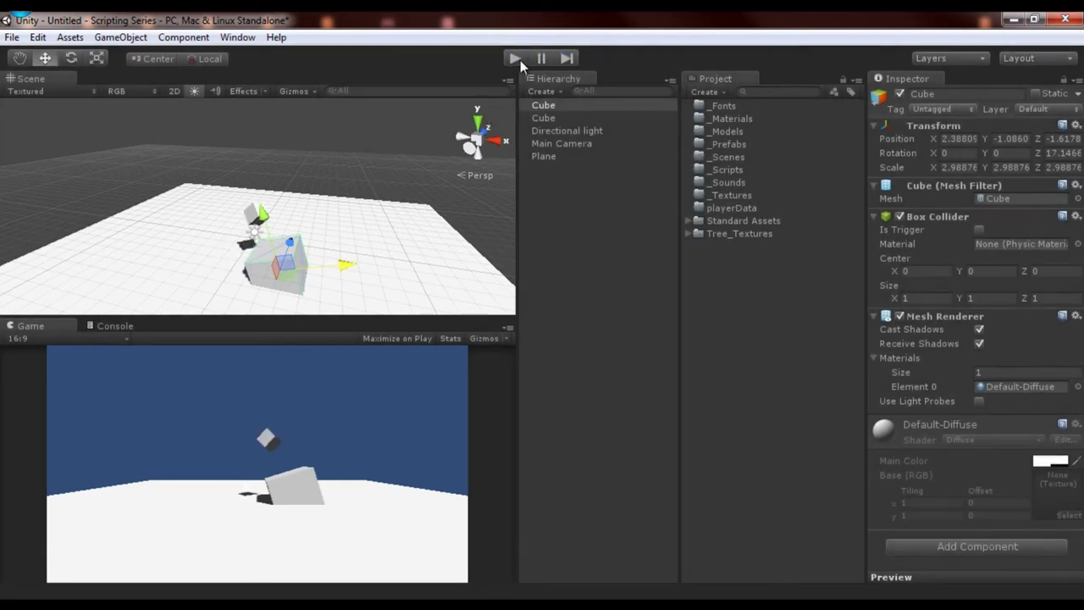
click(546, 118)
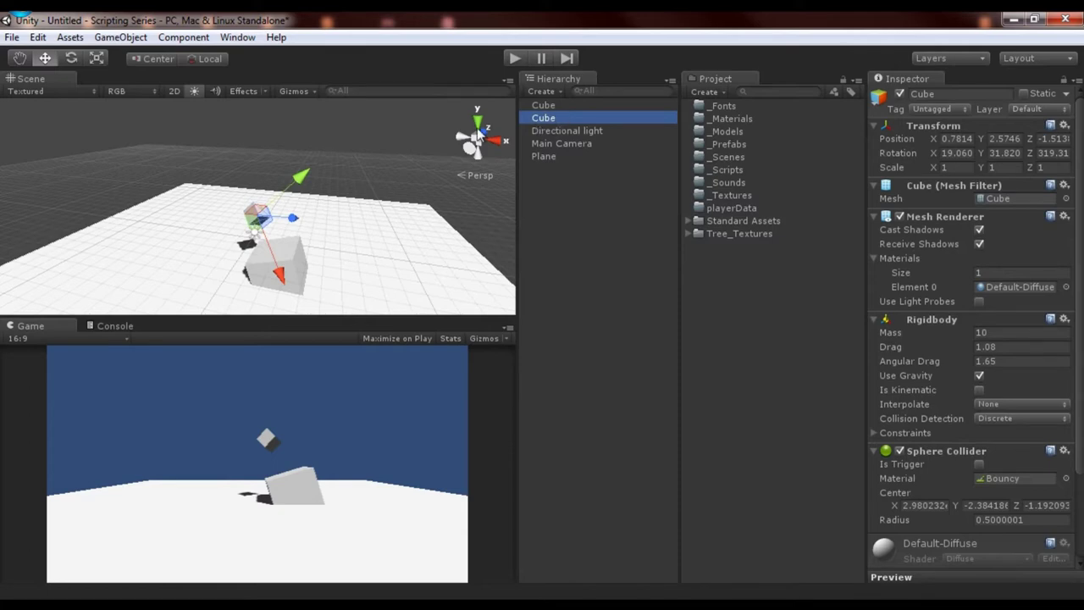
alt+drag(341, 242, 274, 188)
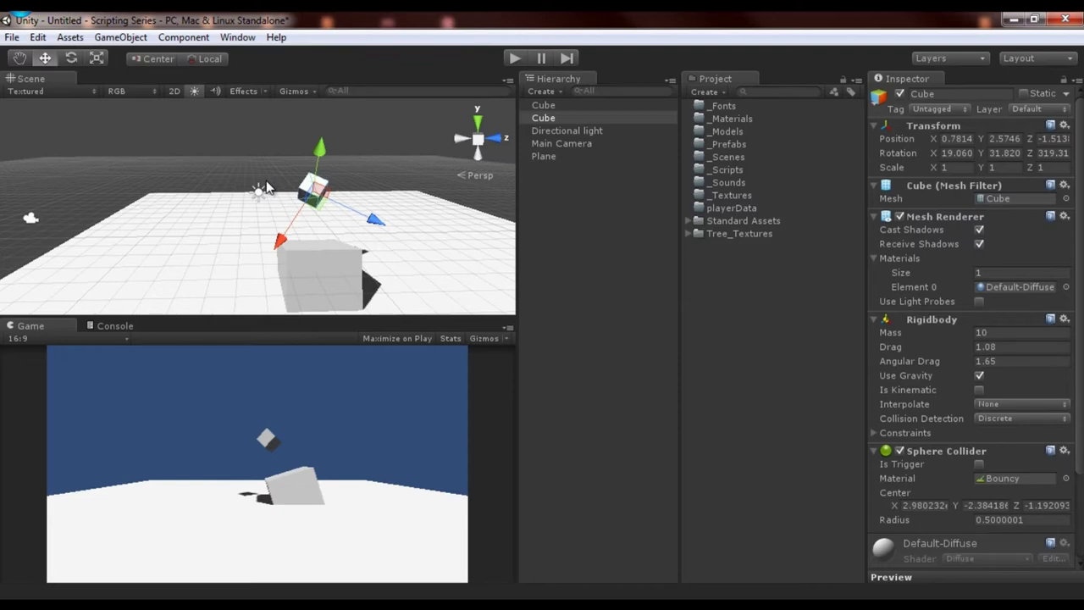
alt+drag(265, 187, 363, 176)
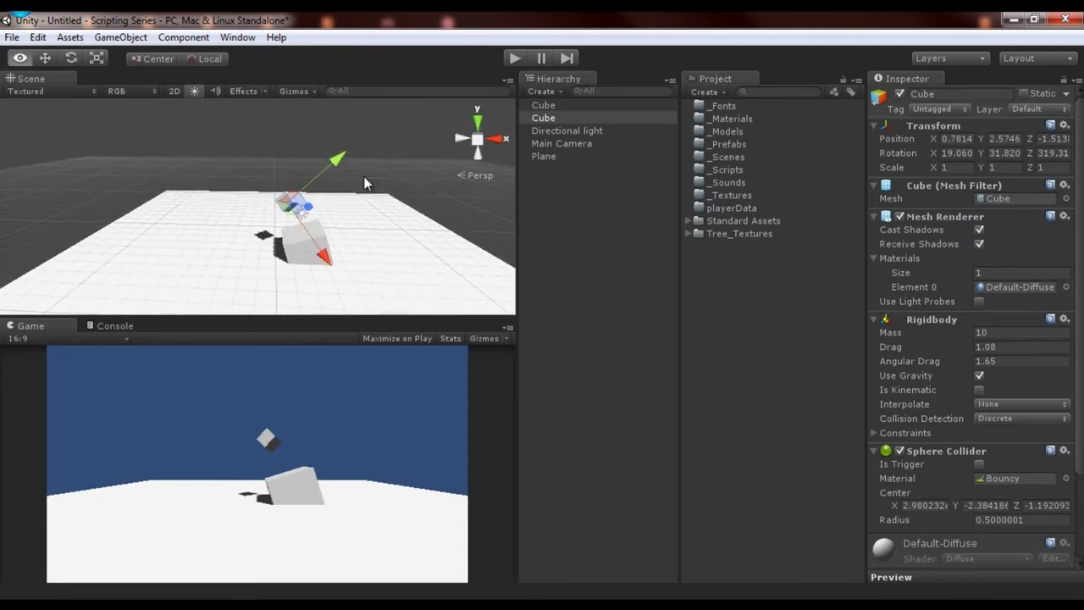
Step: Run the scene and examine up close how the small cube comes to rest on the plane beside the large cube
click(522, 65)
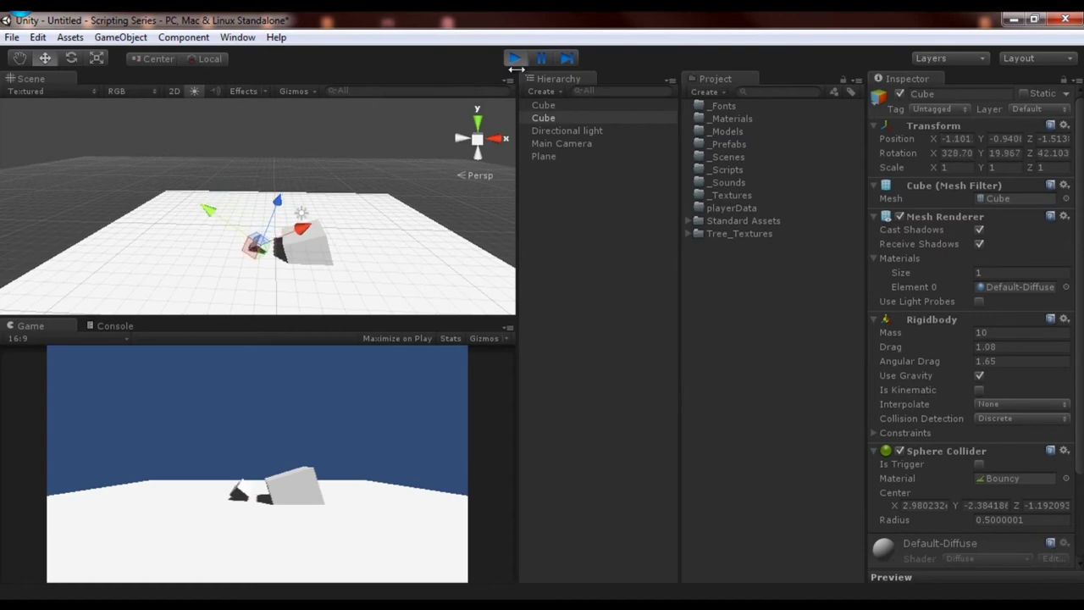
scroll(304, 241, up, 2)
scroll(246, 241, up, 5)
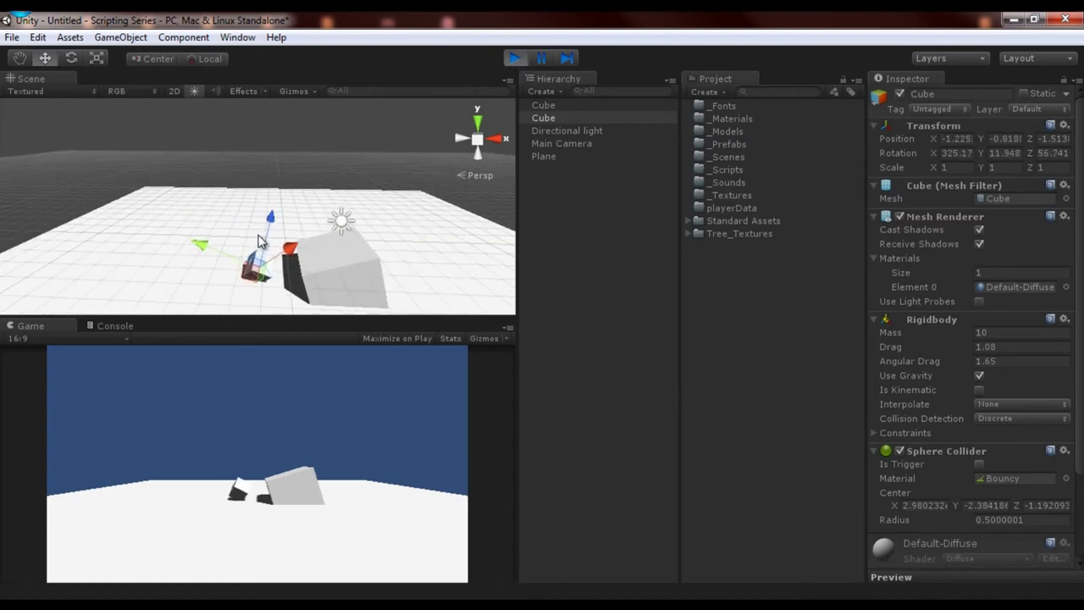
right_drag(305, 272, 320, 155)
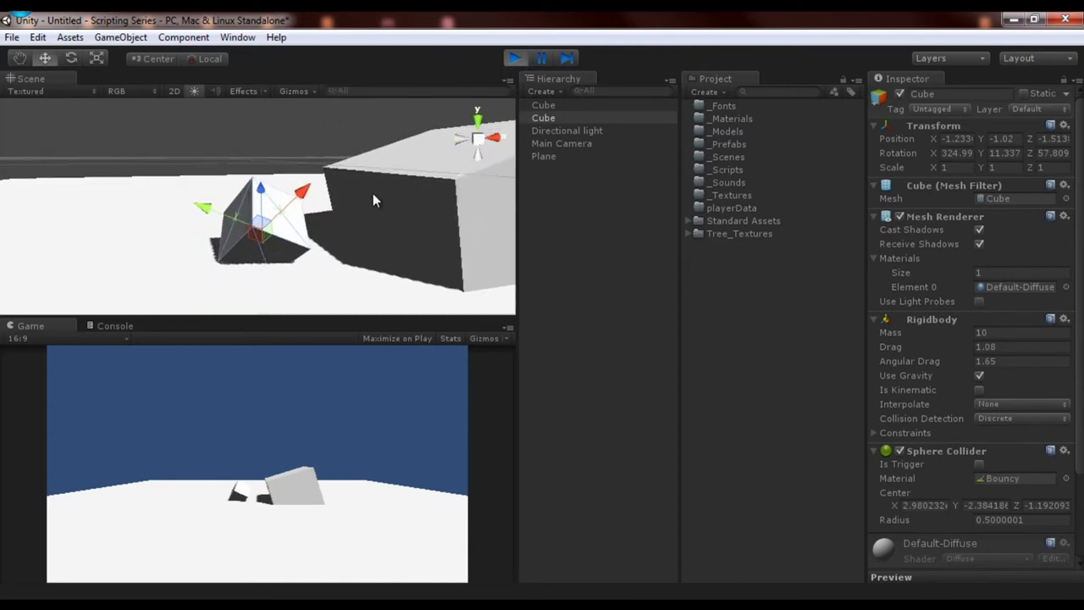
right_drag(259, 266, 321, 212)
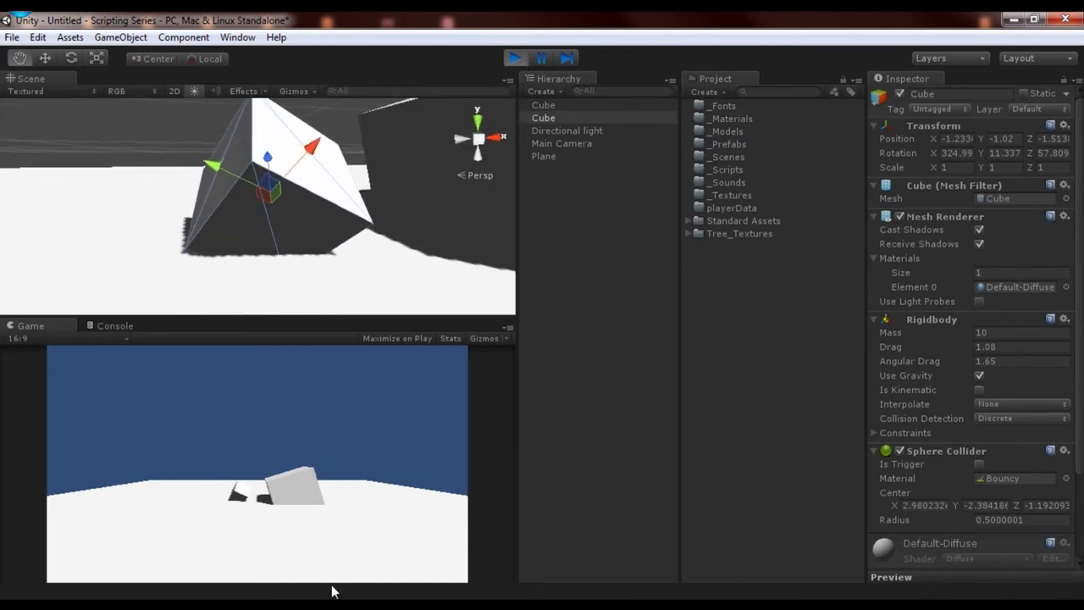
right_drag(331, 591, 375, 392)
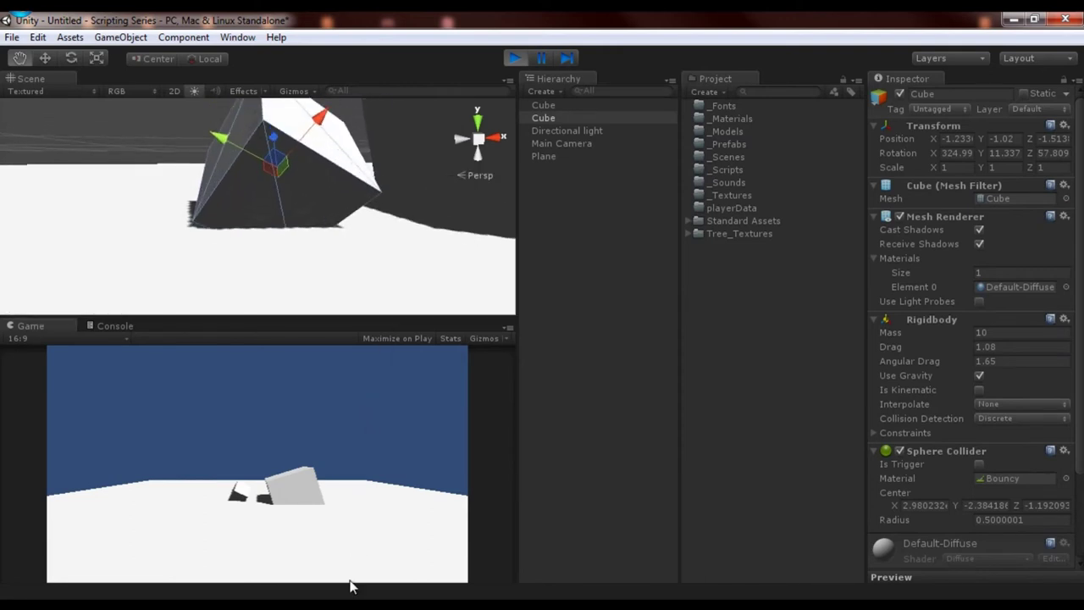
right_drag(351, 586, 867, 296)
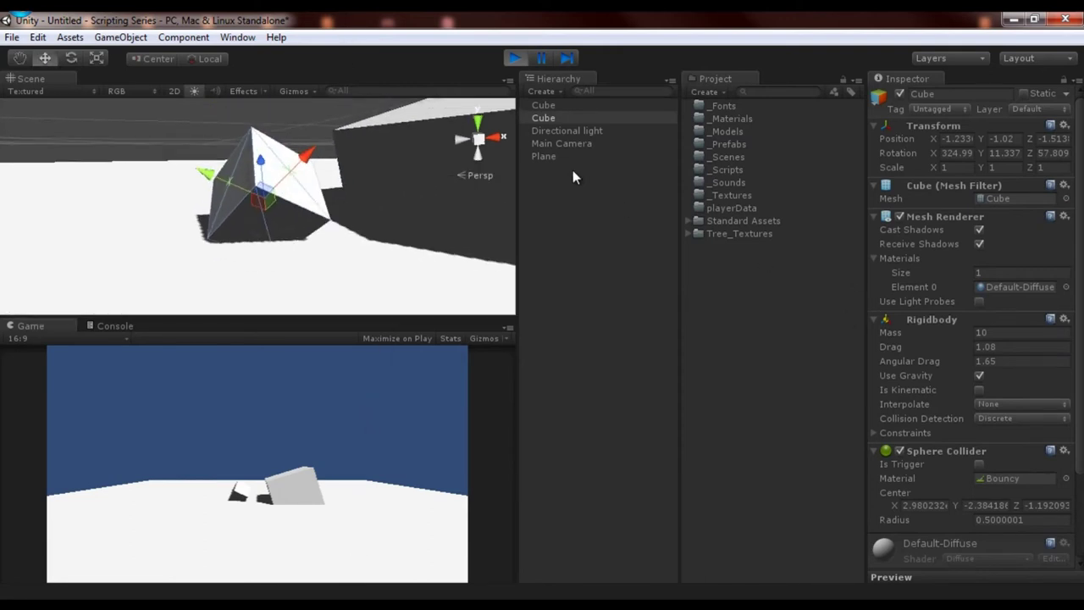
Step: Turn off the small cube's Mesh Renderer during play to examine its Sphere Collider outline, and stop playback
click(551, 117)
key(Up)
key(Down)
key(Down)
key(Up)
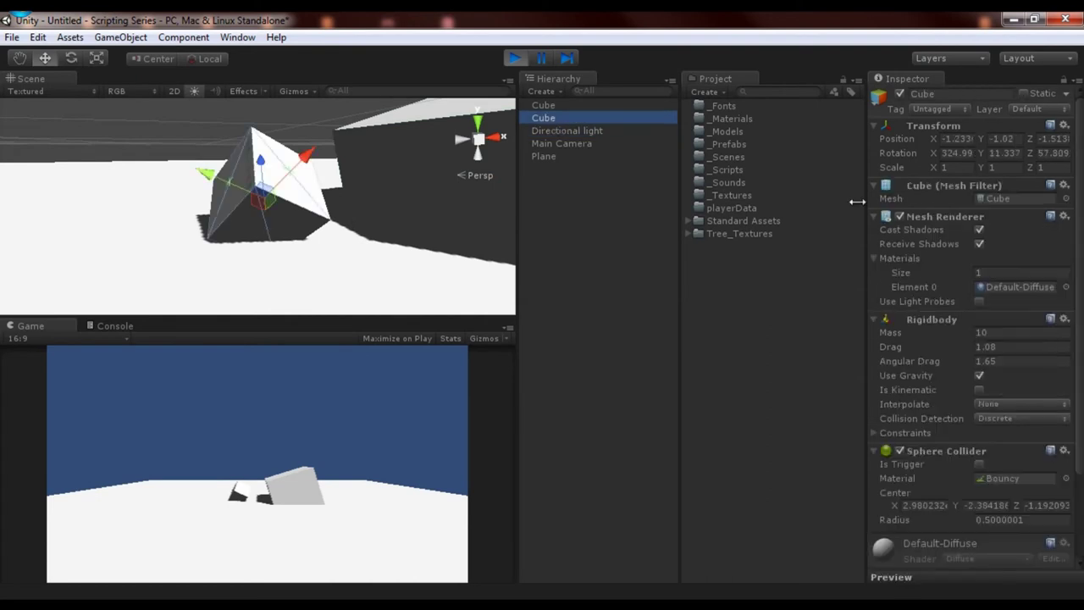
click(900, 216)
right_drag(474, 229, 314, 149)
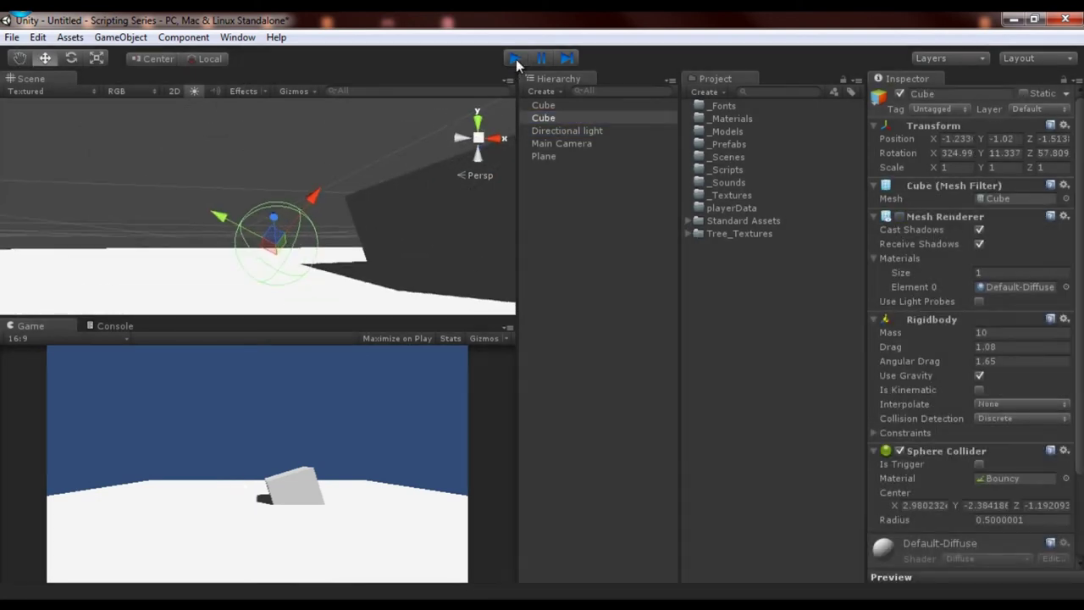
click(515, 59)
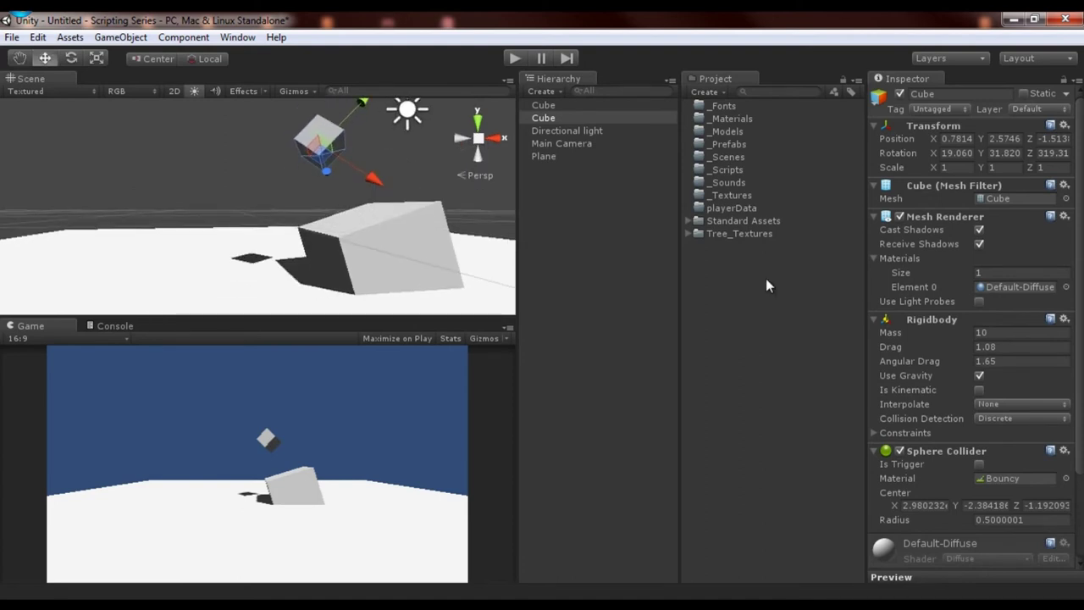
Step: Enable Is Kinematic on the small cube's Rigidbody and run the scene to test it before stopping playback
click(977, 390)
click(517, 60)
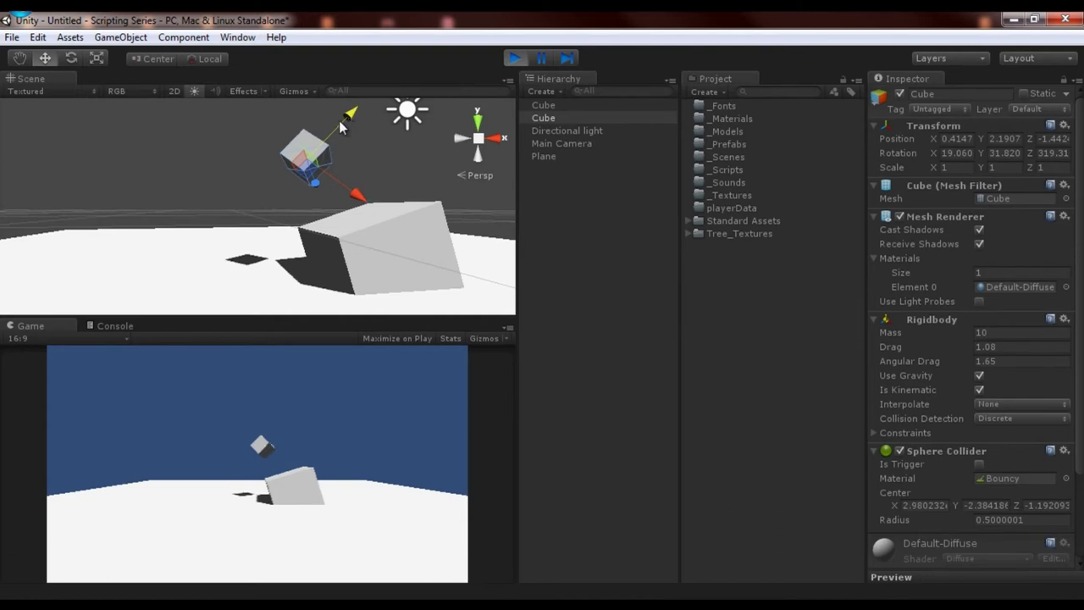
click(515, 57)
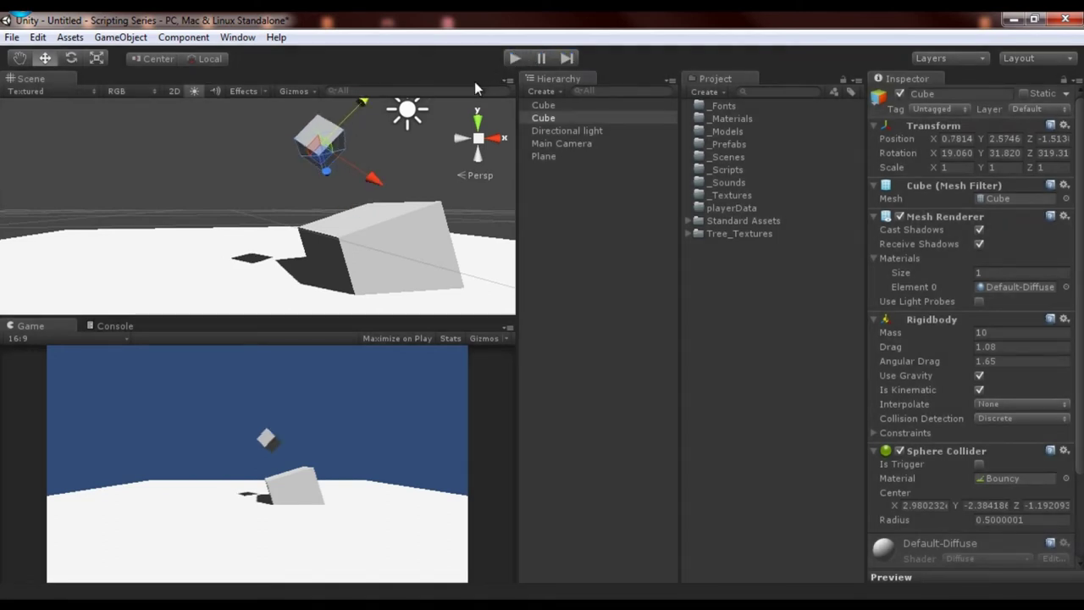
Step: Expand the Constraints of the small cube's Rigidbody and freeze its position on the Z axis
click(906, 391)
click(908, 431)
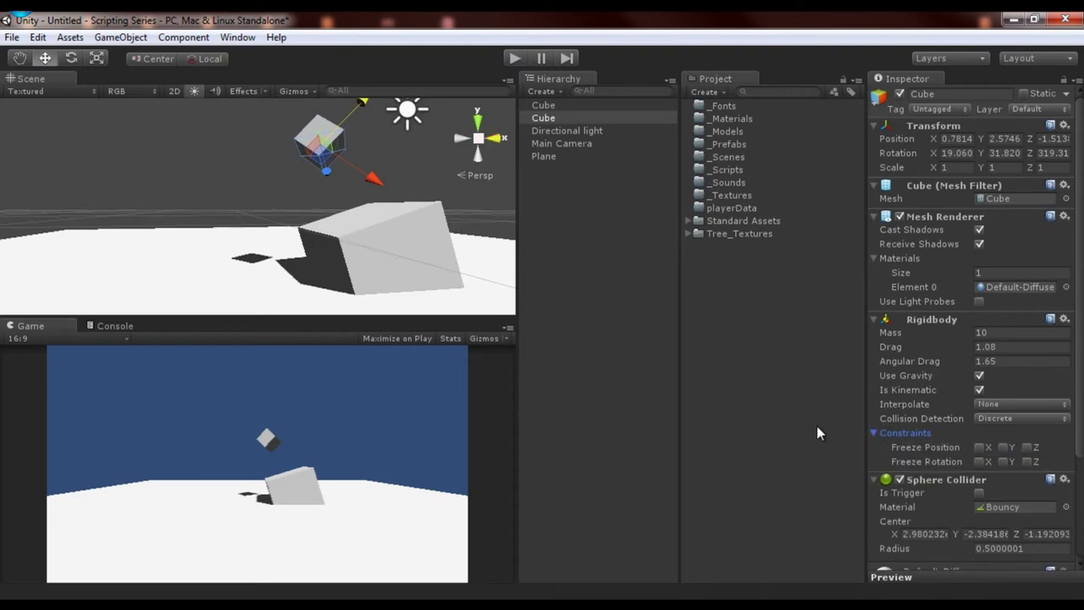
middle_drag(421, 262, 362, 259)
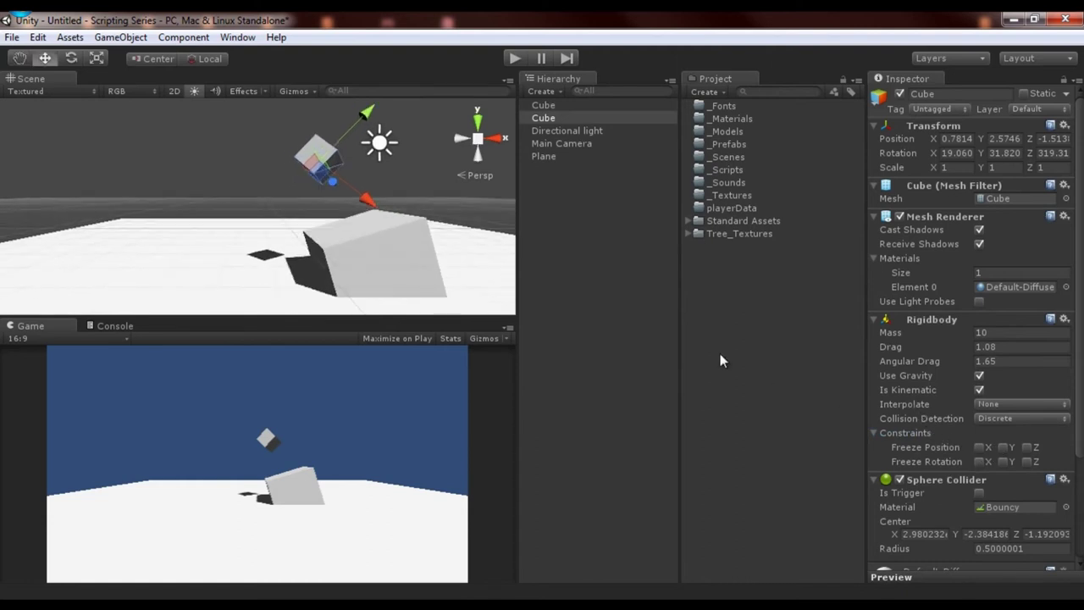
alt+drag(390, 237, 438, 221)
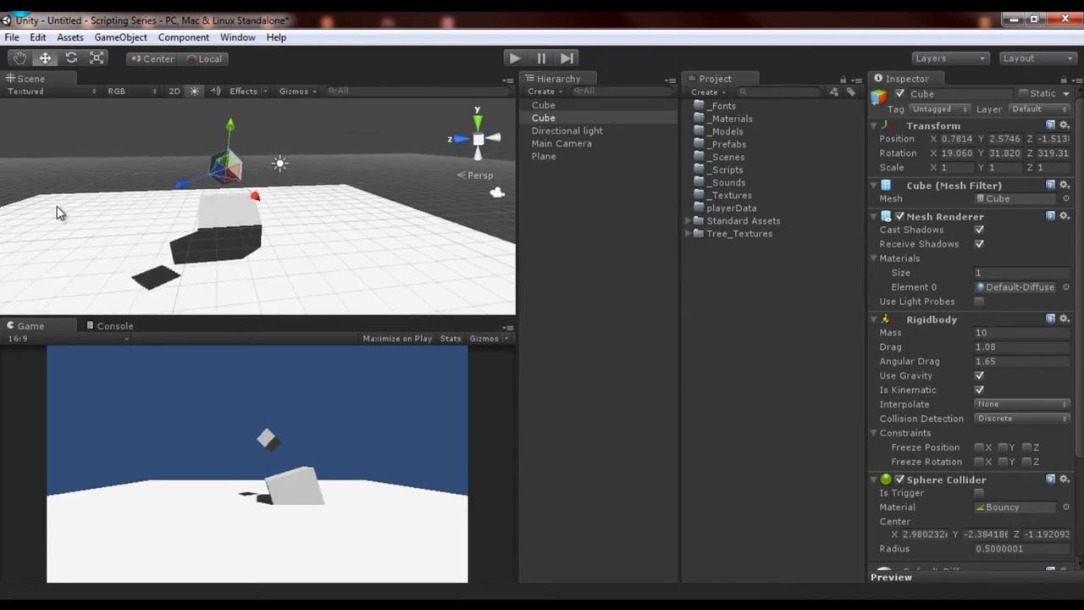
alt+drag(231, 219, 502, 244)
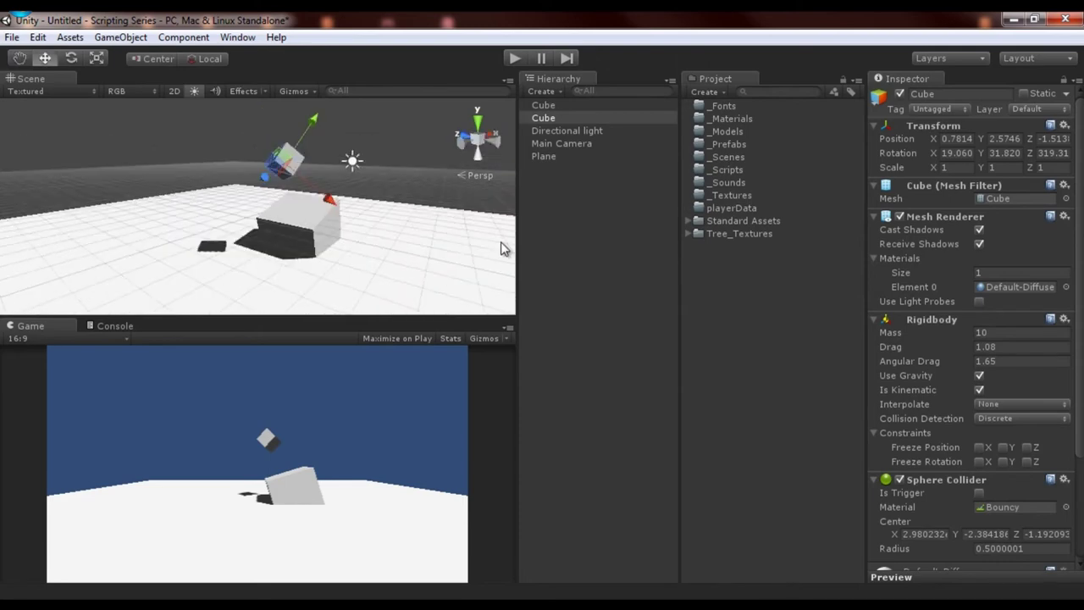
click(1026, 447)
Step: Rotate the large cube to about X -15.8, Y -5.0, Z 17.8 degrees, and briefly run the scene before stopping playback
alt+drag(371, 258, 303, 257)
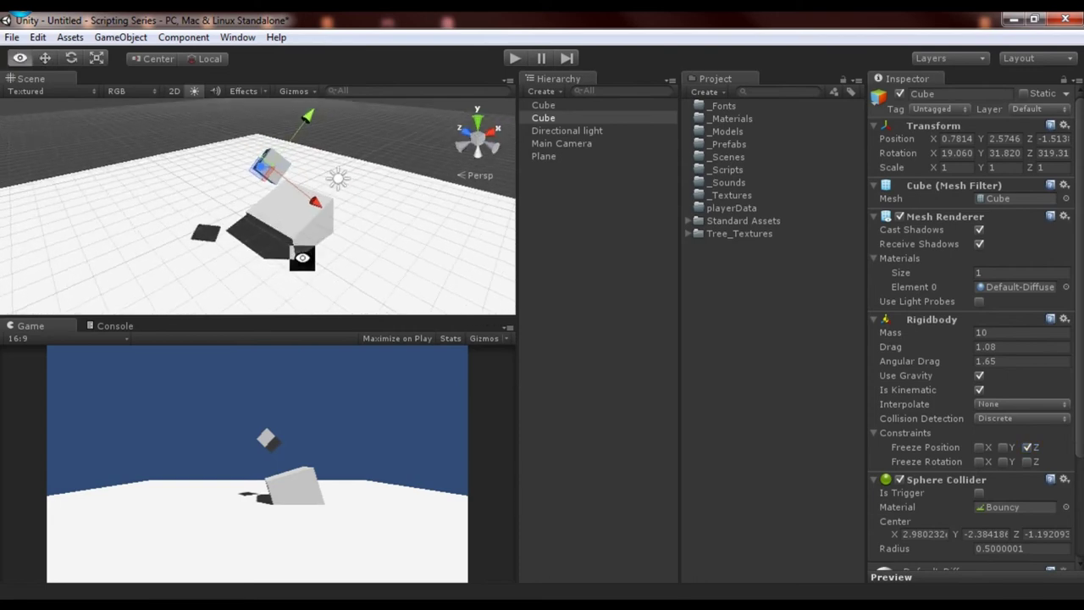
click(288, 233)
key(e)
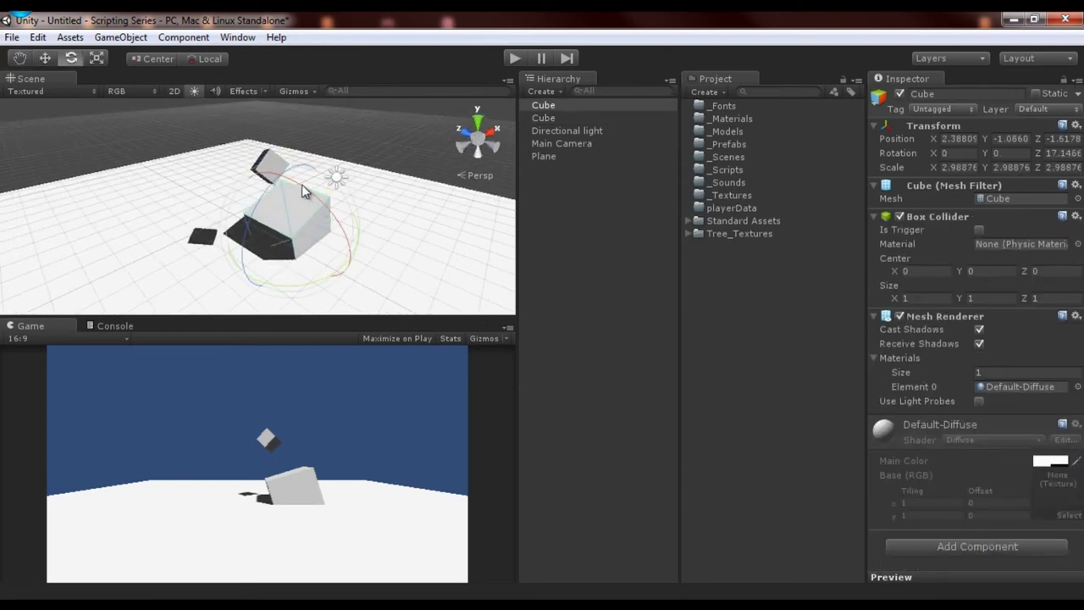
drag(305, 190, 293, 213)
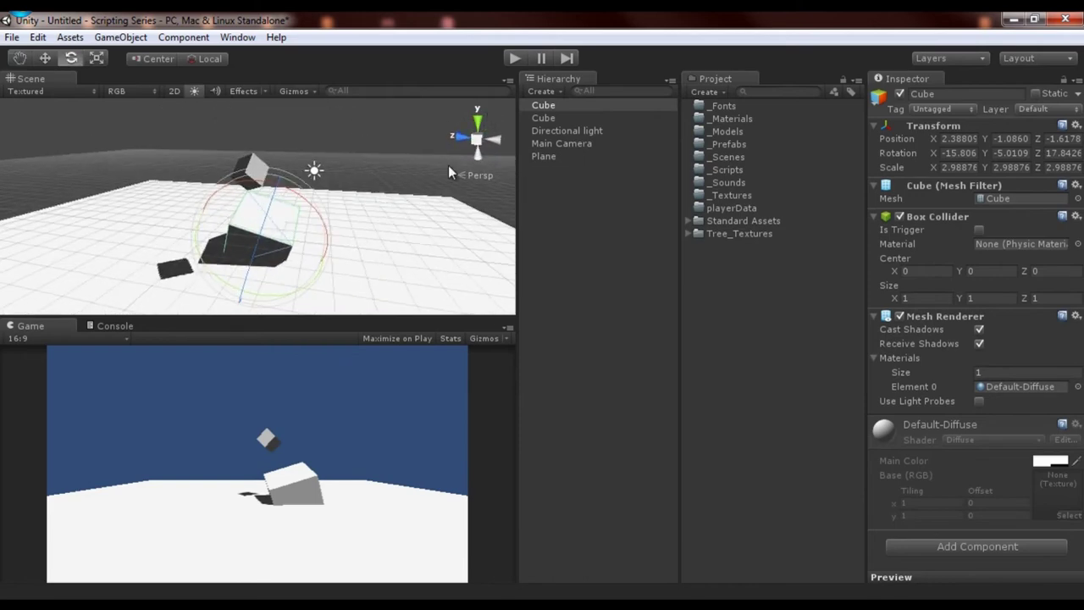
click(521, 56)
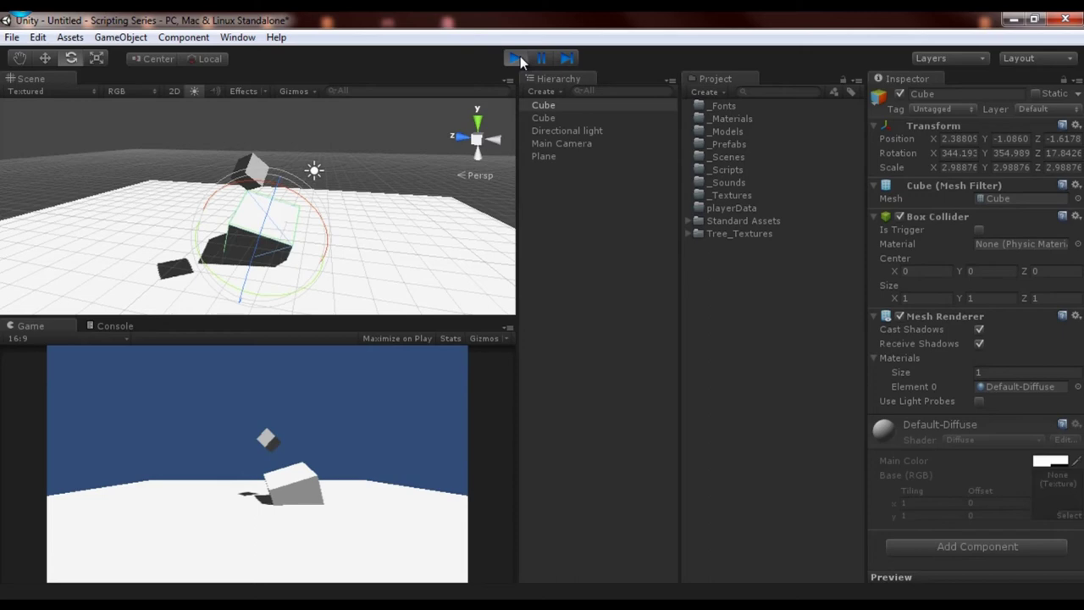
click(520, 56)
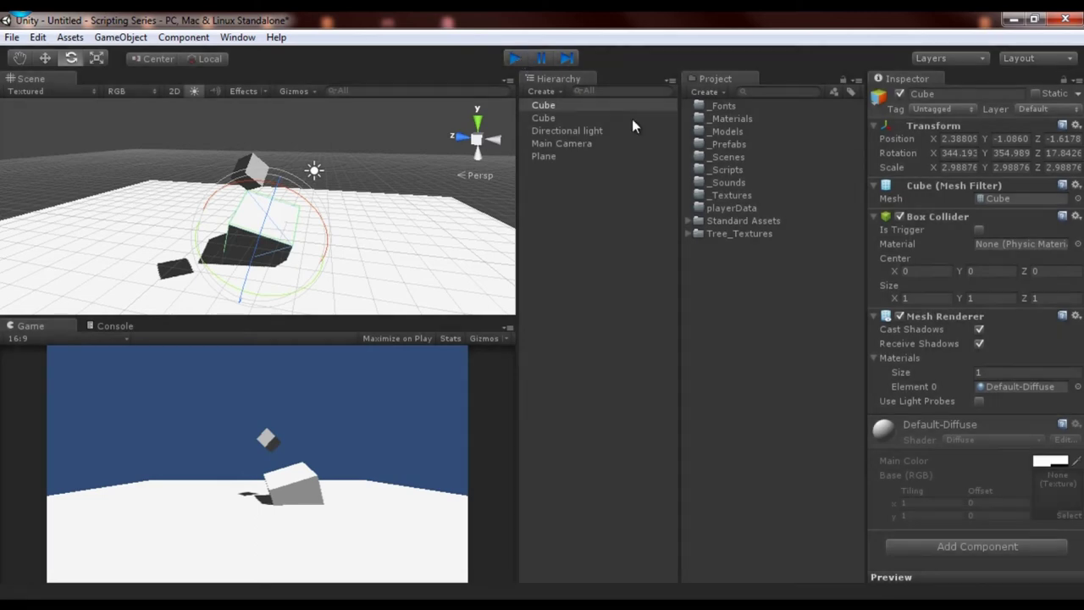
Step: Disable Is Kinematic on the small cube and run the scene to test its fall with Z position frozen before stopping playback
click(563, 119)
click(979, 390)
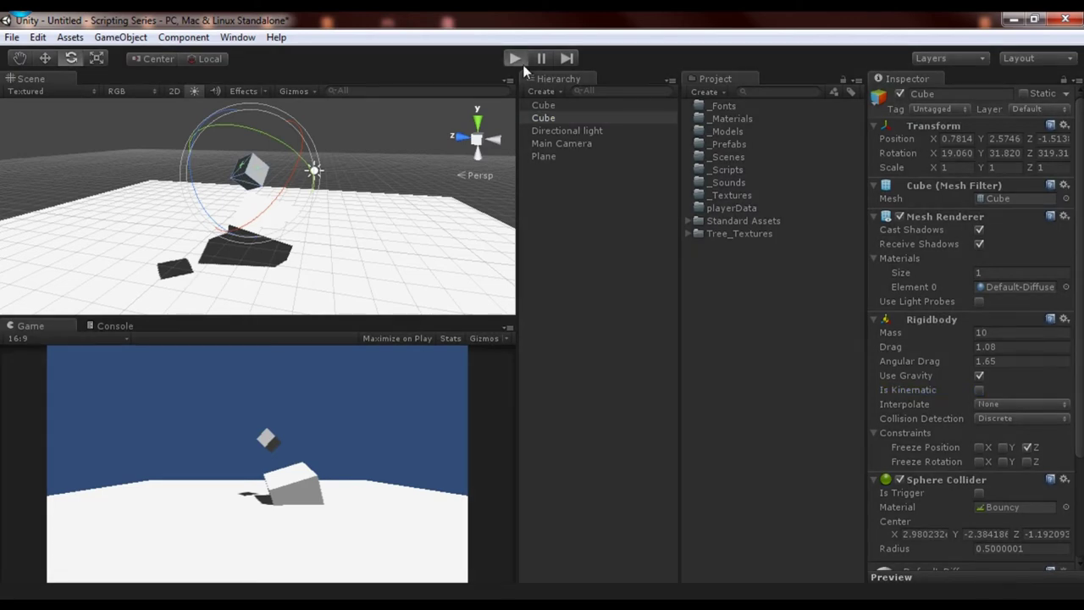
click(518, 59)
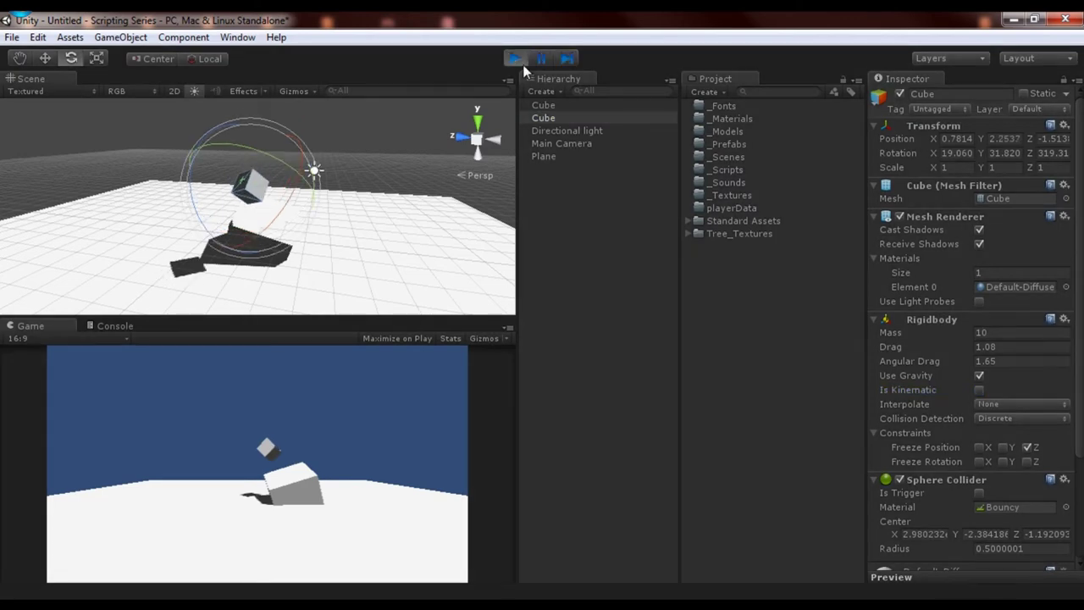
alt+drag(458, 135, 326, 133)
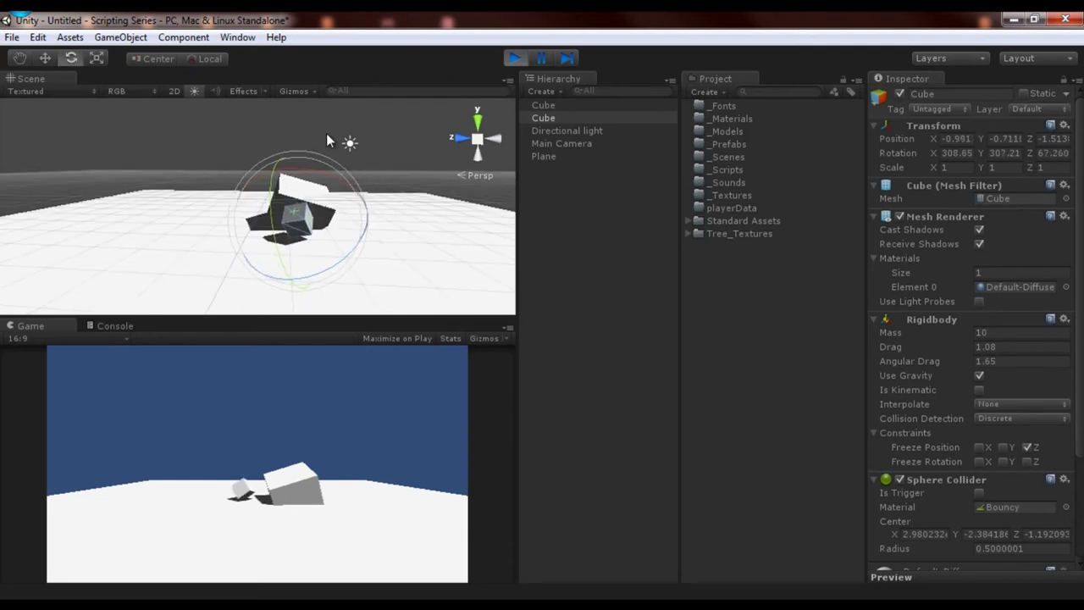
alt+drag(305, 256, 398, 165)
click(526, 59)
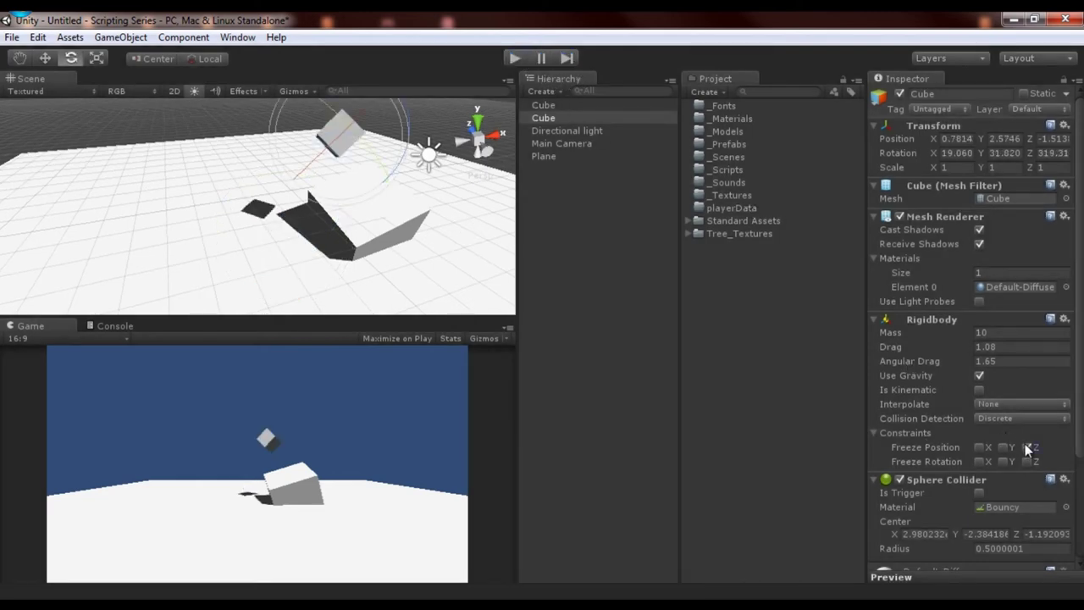
Step: Unfreeze the small cube's Z position and run the scene to compare its fall before stopping playback
click(1027, 447)
click(519, 64)
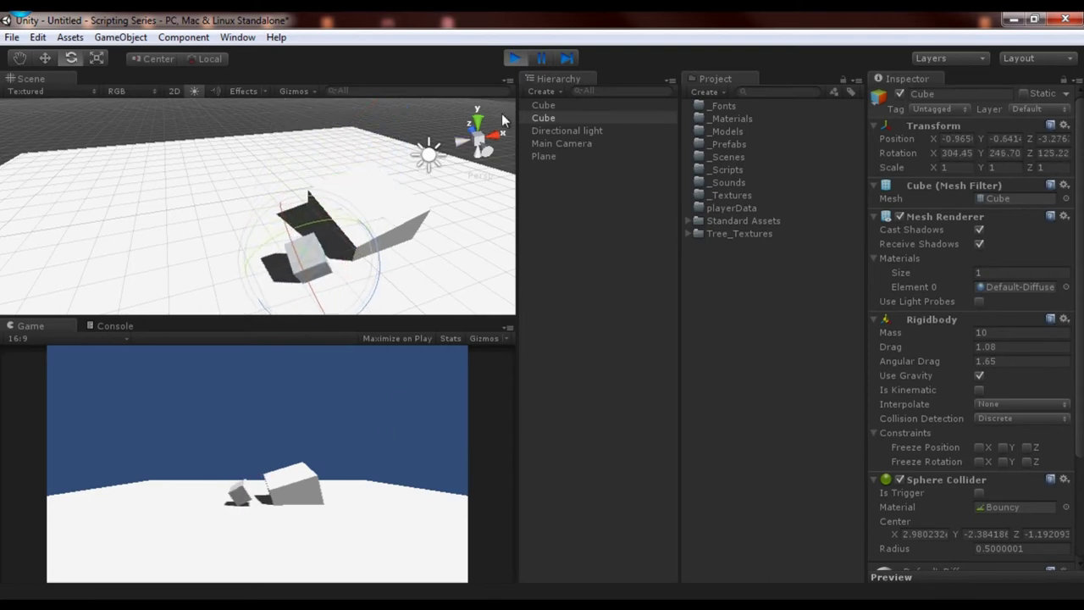
click(527, 60)
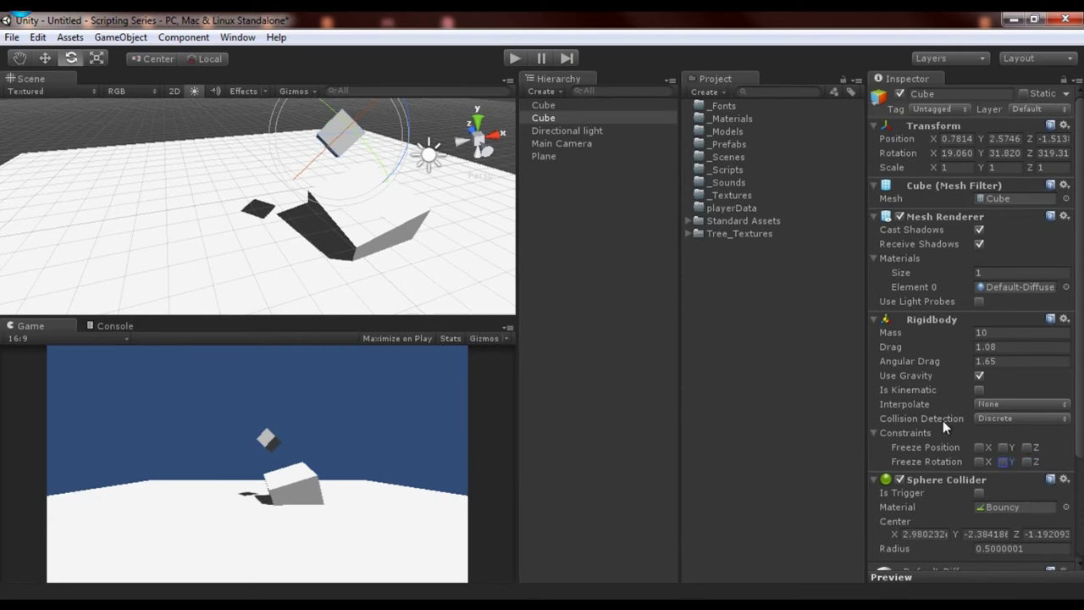
Step: Delete both cubes from the scene
click(584, 280)
click(556, 105)
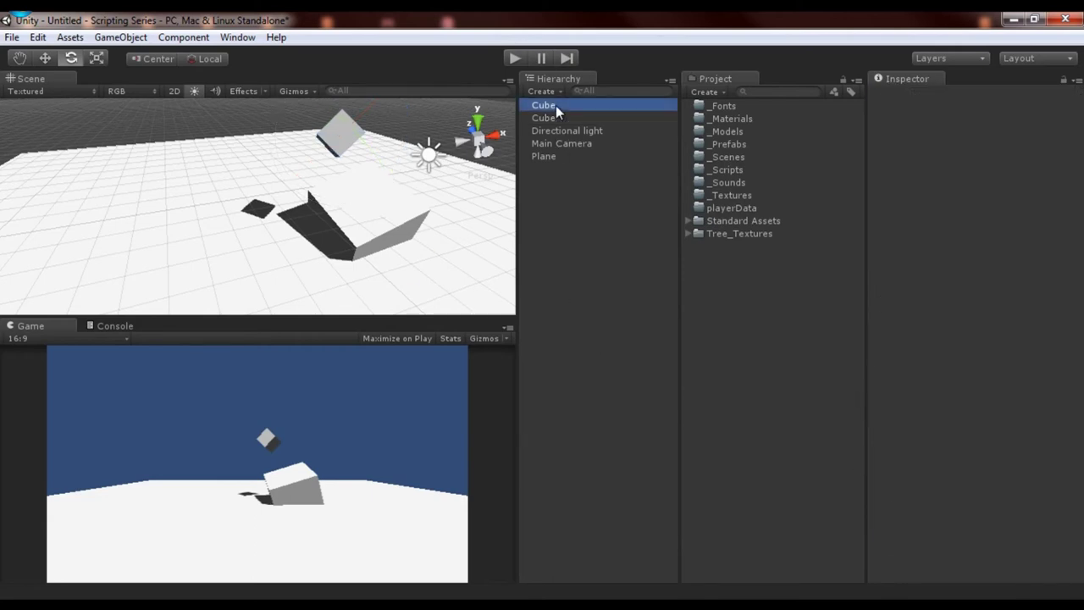
ctrl+click(554, 117)
key(Delete)
Step: Create a sphere on the plane
click(553, 93)
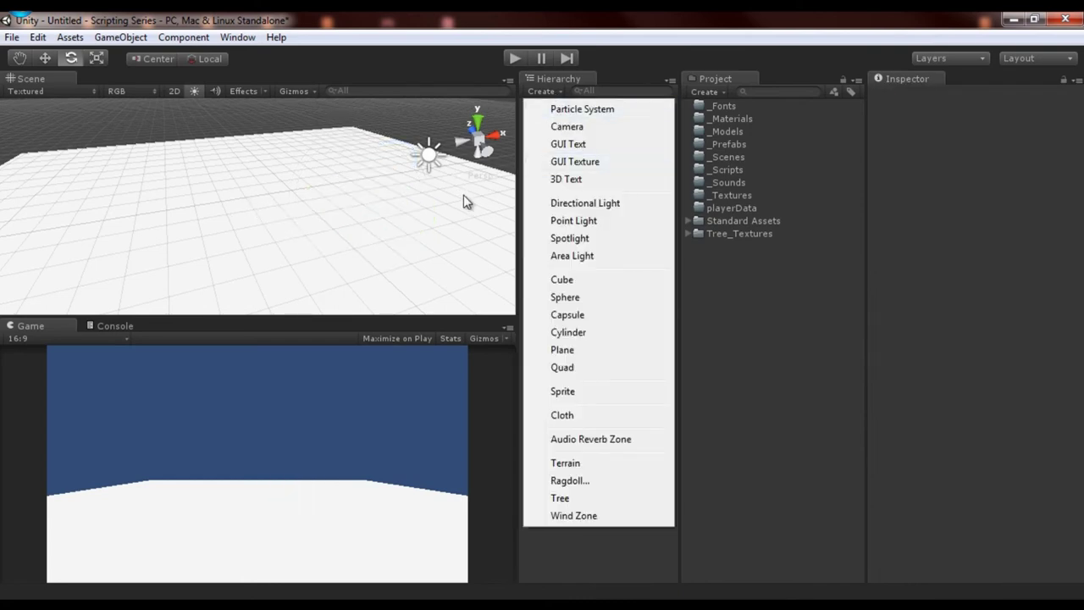
click(422, 285)
click(424, 288)
click(540, 90)
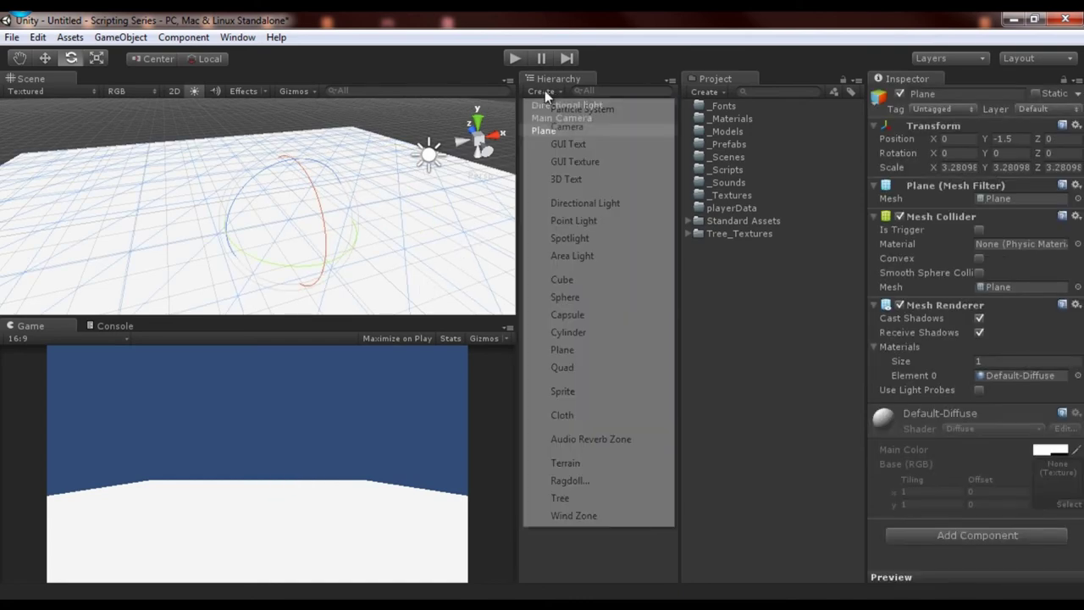
click(583, 299)
Step: Add an Interactive Cloth physics component to the sphere
click(186, 40)
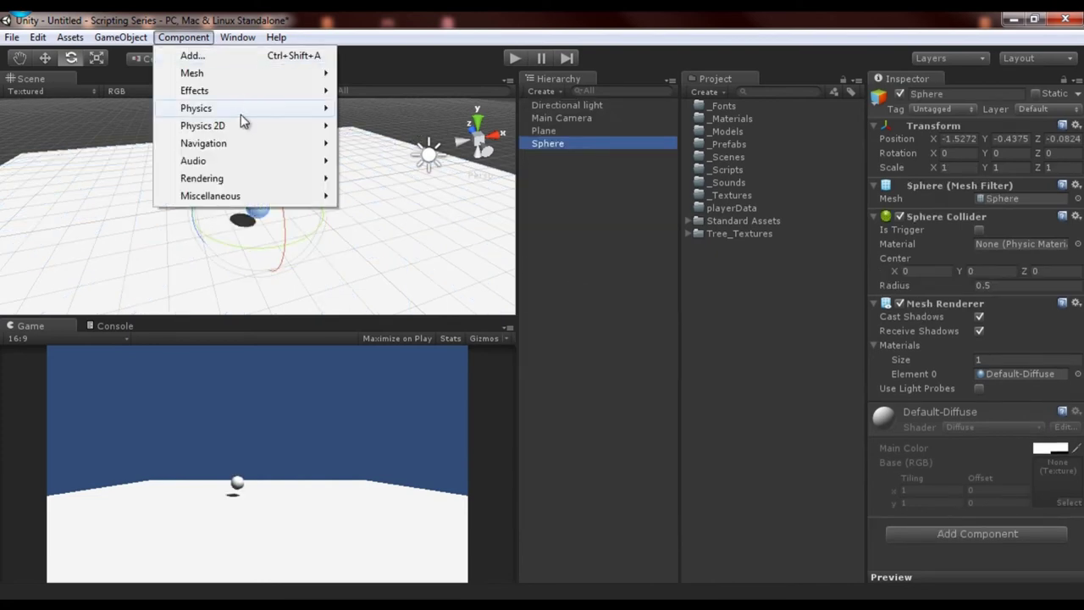
mouse_move(262, 110)
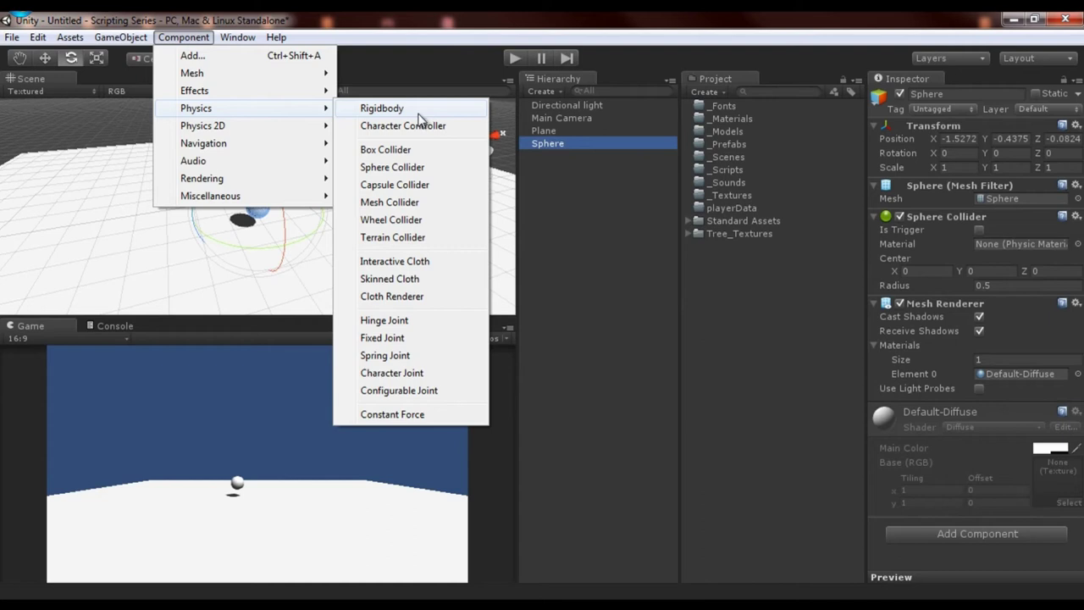
click(409, 261)
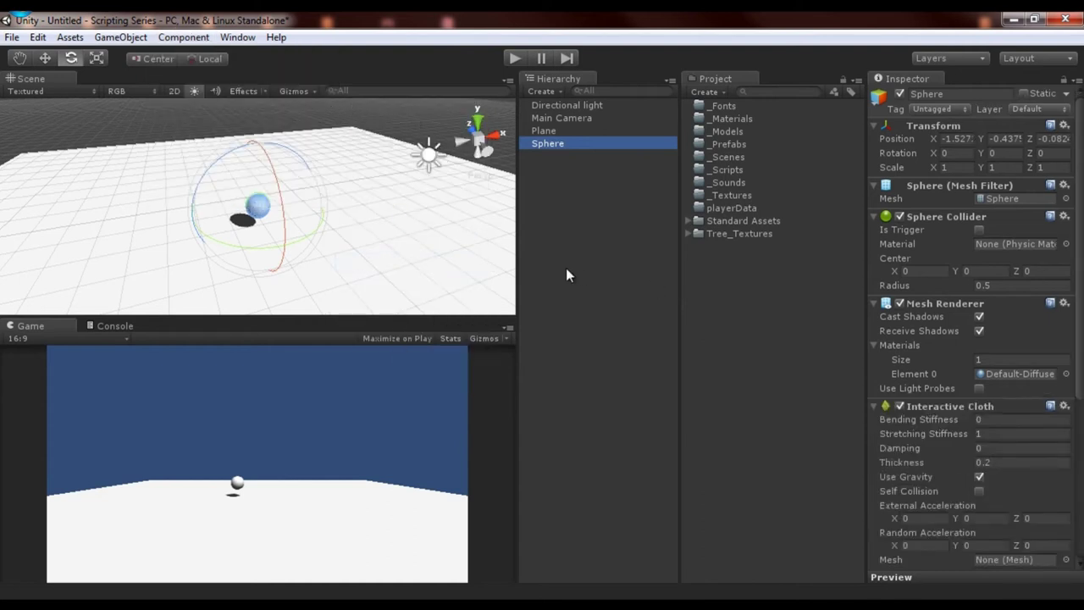
Step: Create a cloth object in the scene and raise it above the sphere to about Y 1.68
click(572, 204)
click(542, 92)
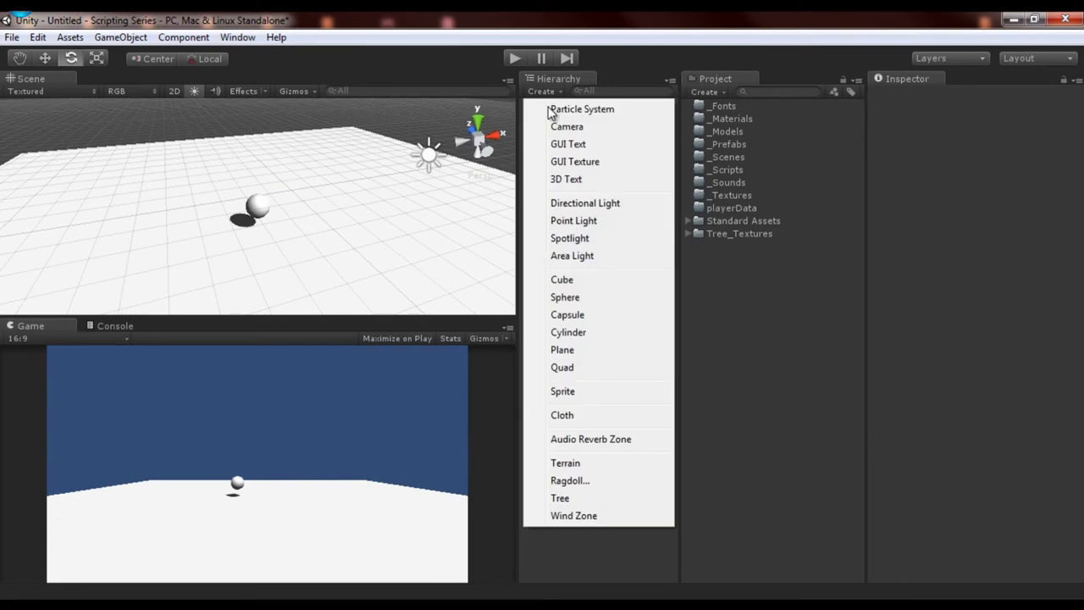
click(574, 418)
alt+drag(327, 249, 365, 245)
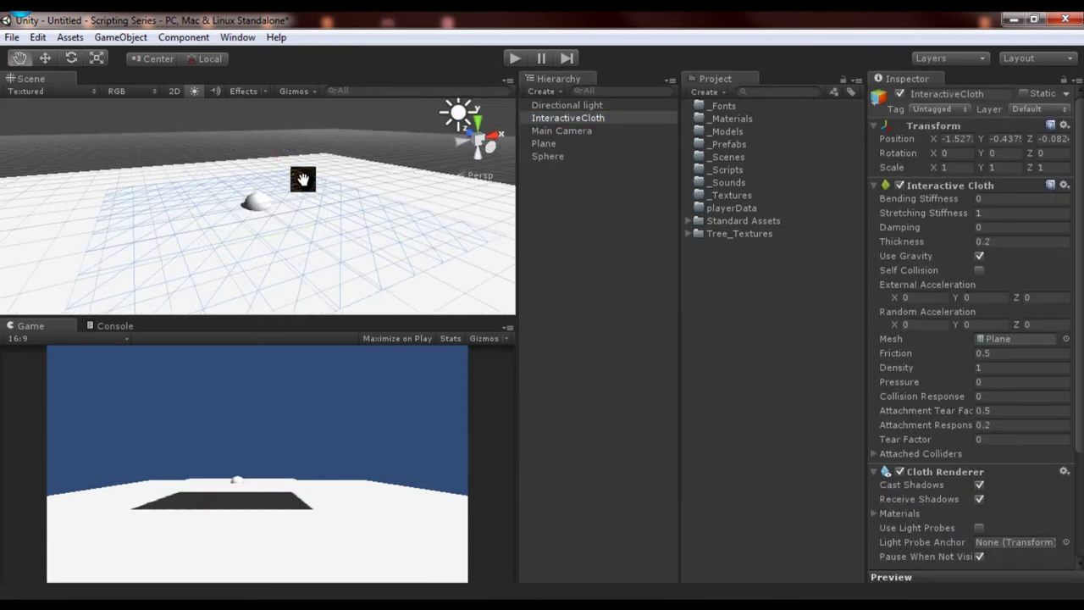
key(w)
drag(260, 163, 260, 96)
Step: Scale the interactive cloth down uniformly to about 0.31
key(r)
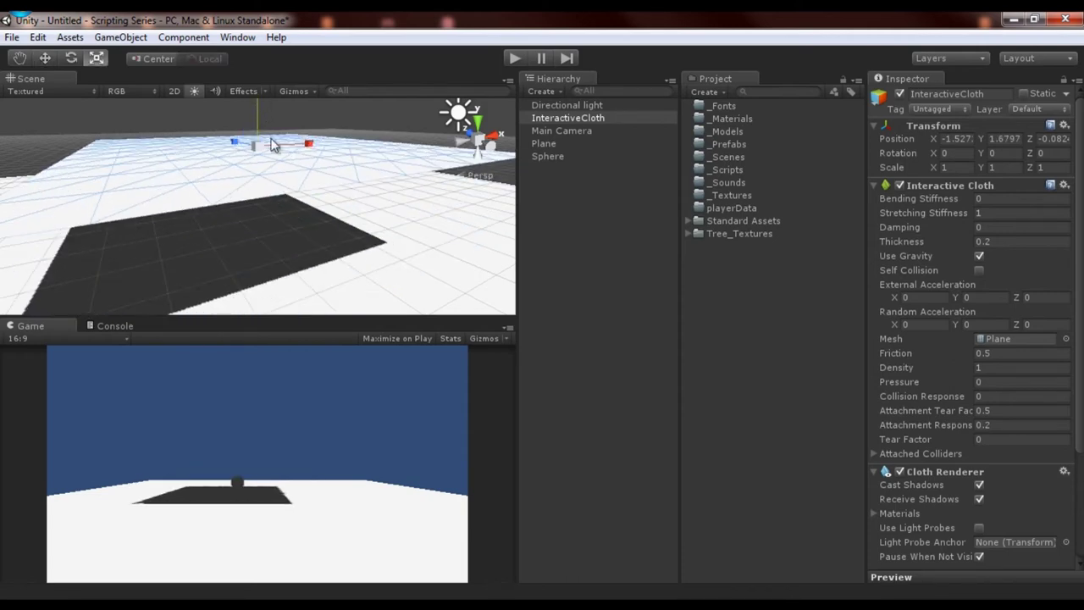
drag(258, 142, 361, 237)
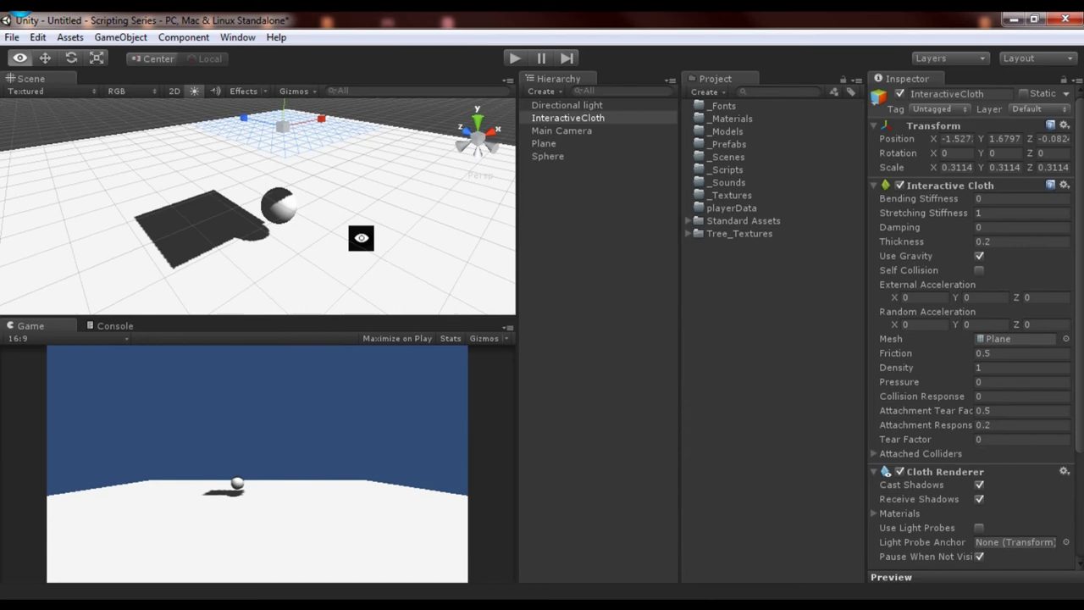
Step: Add a Rigidbody component to the sphere and assign the Bouncy physic material to its collider
click(298, 215)
click(286, 205)
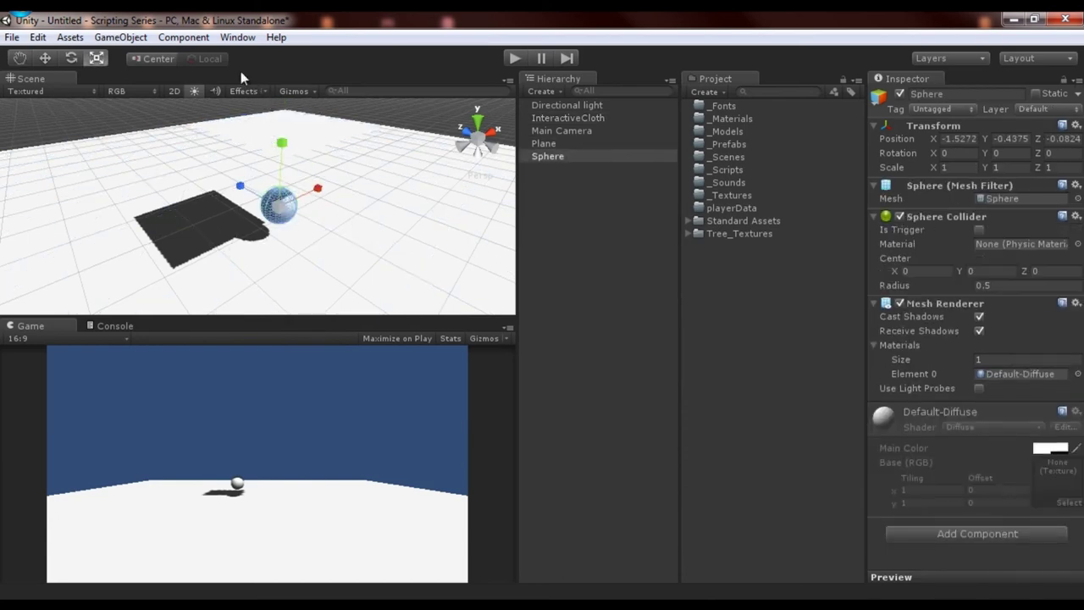
click(172, 39)
mouse_move(234, 117)
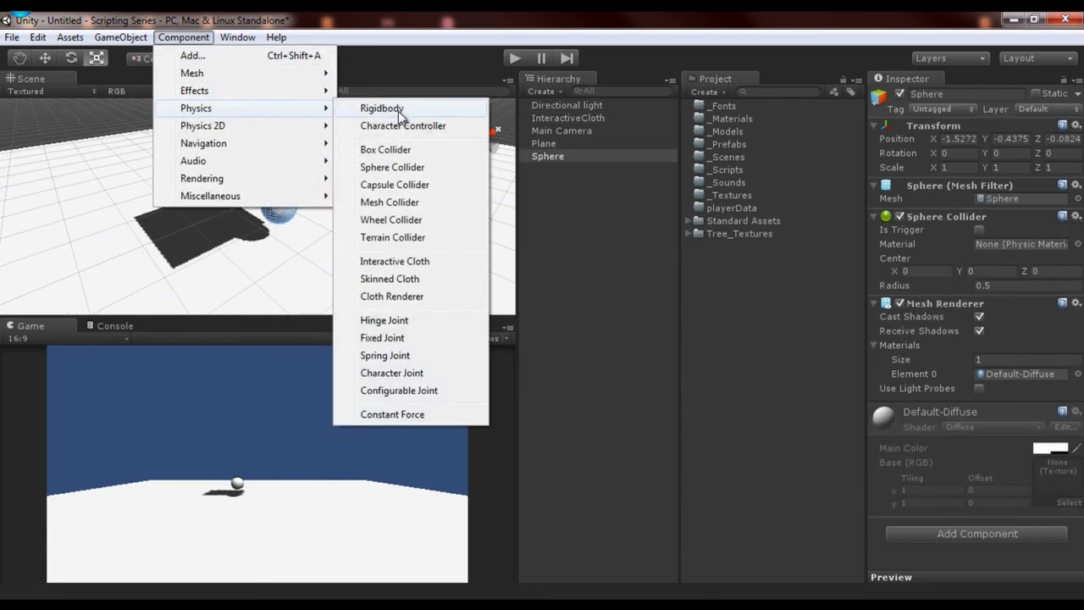
click(381, 107)
click(1065, 244)
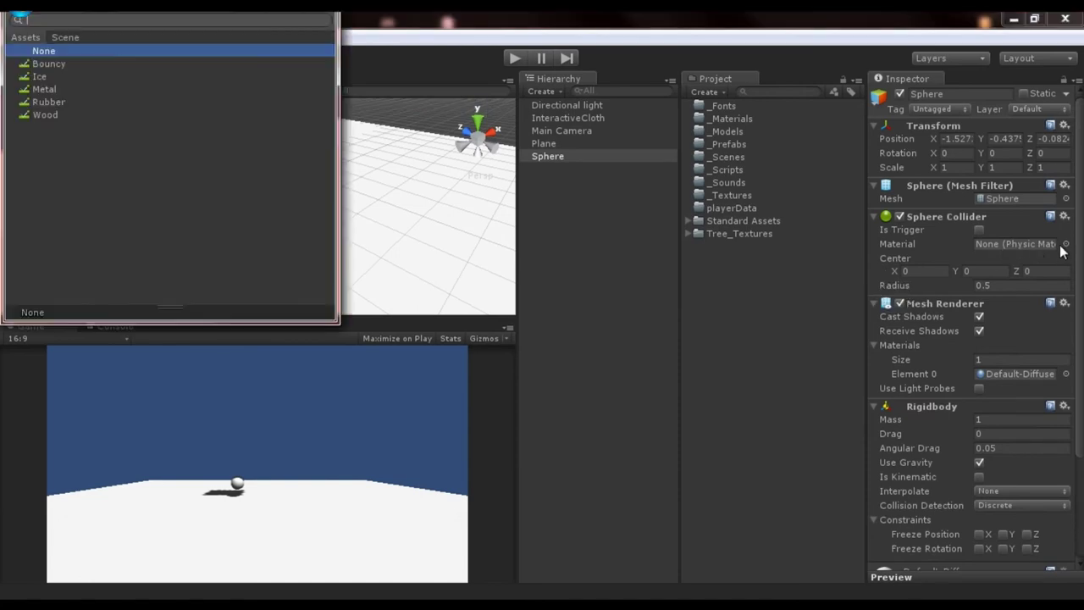
click(72, 67)
Step: Play the scene and watch how the cloth interacts with the bouncing sphere from several angles
click(500, 57)
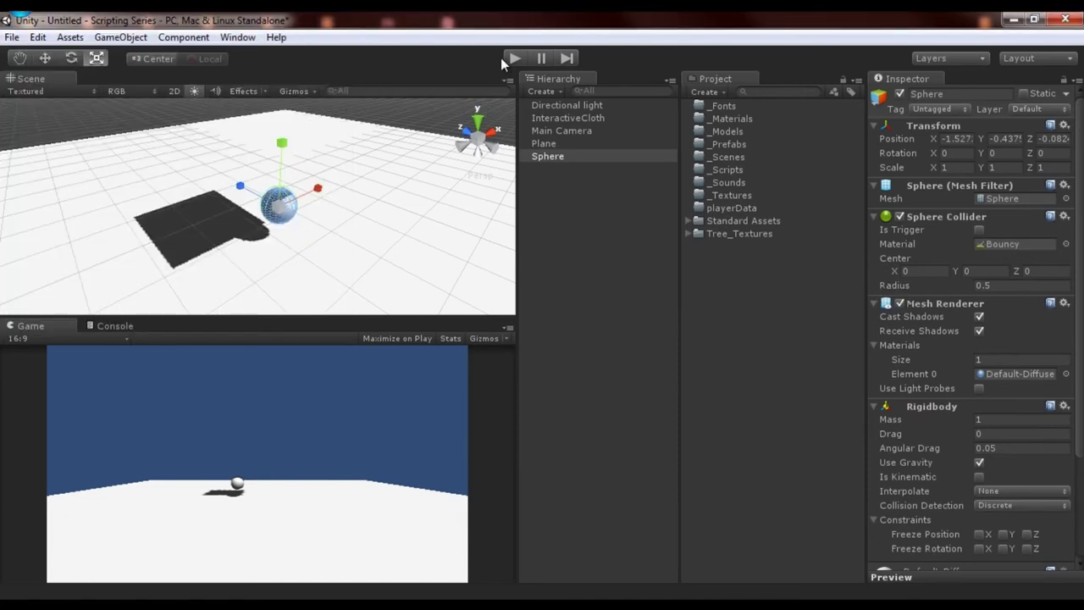
click(507, 61)
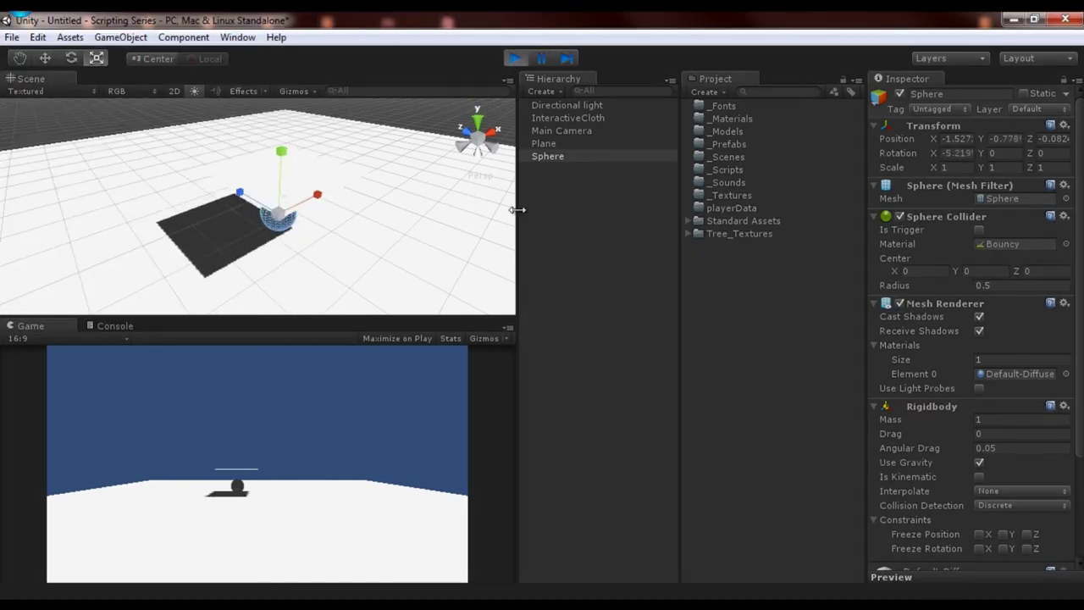
alt+drag(323, 288, 330, 228)
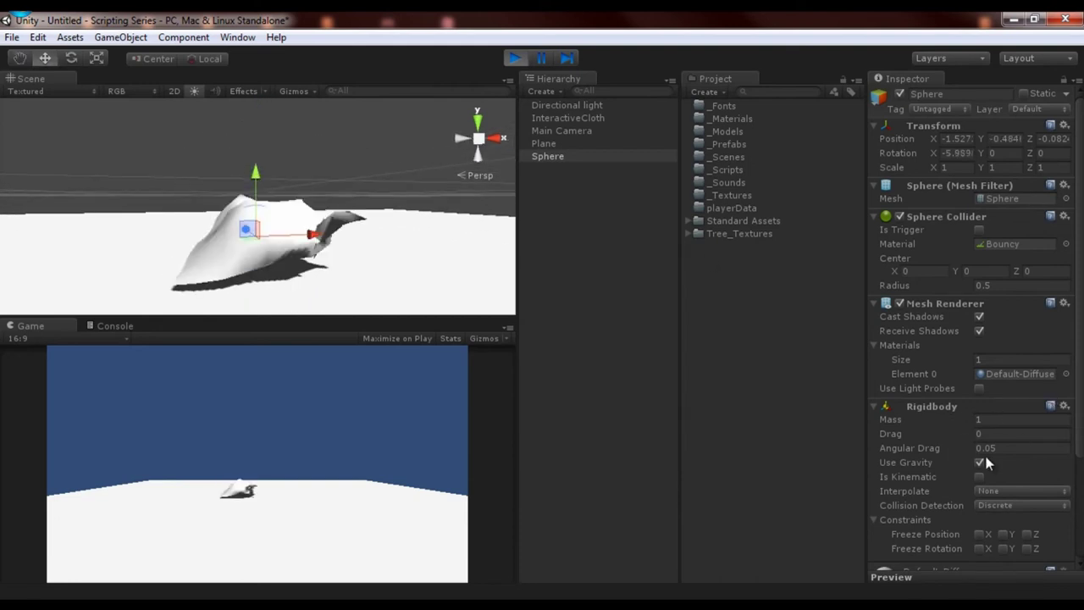
middle_drag(313, 203, 388, 254)
alt+drag(387, 254, 499, 113)
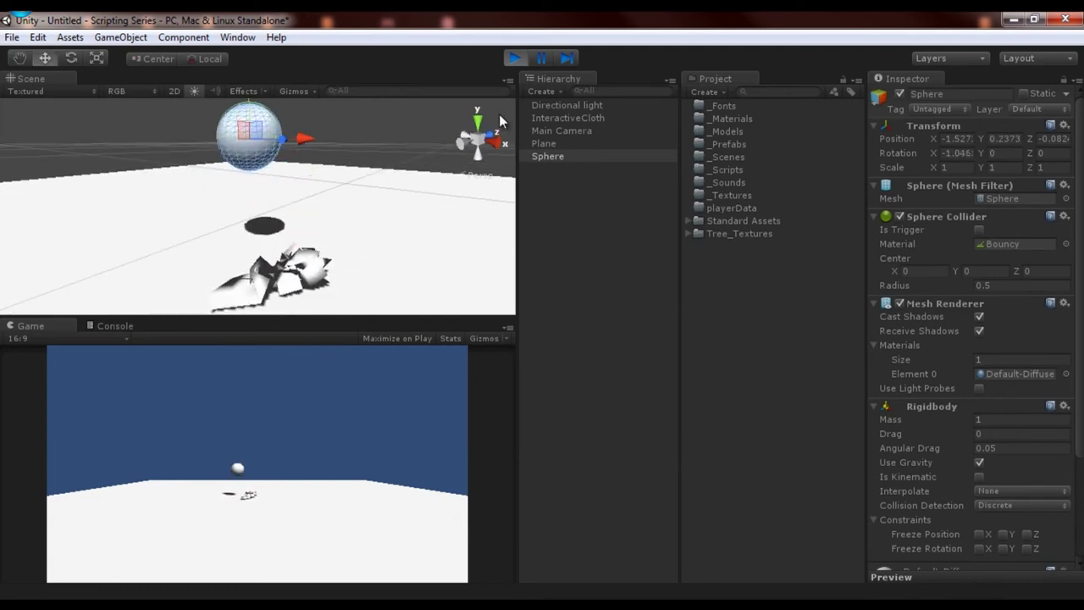
Step: Try a Rigidbody drag of 0.5 on the sphere while the scene is playing, and stop the playback
click(986, 433)
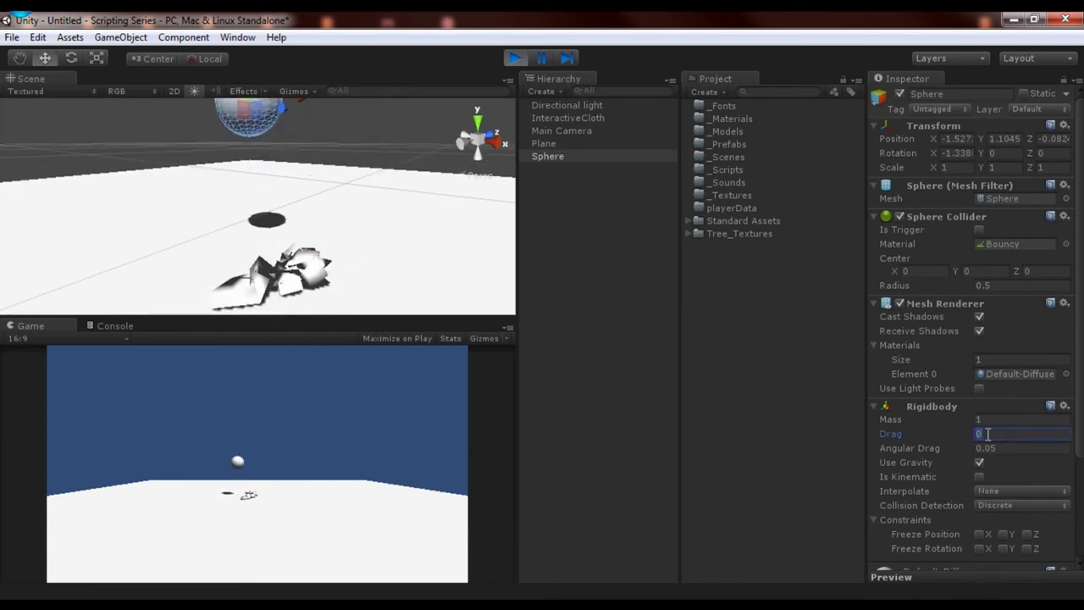
text(0.)
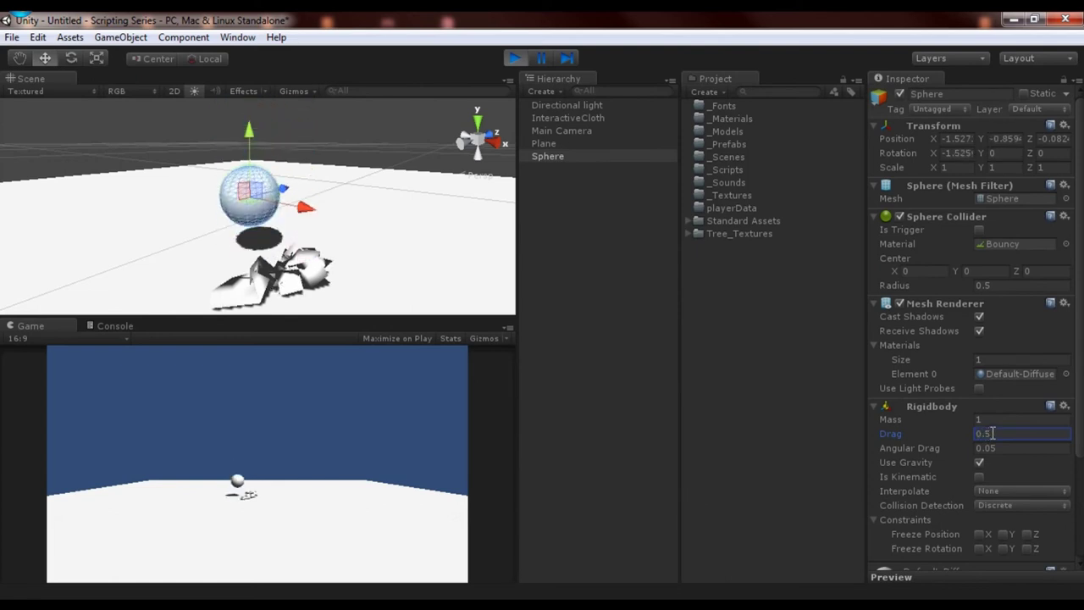
text(5)
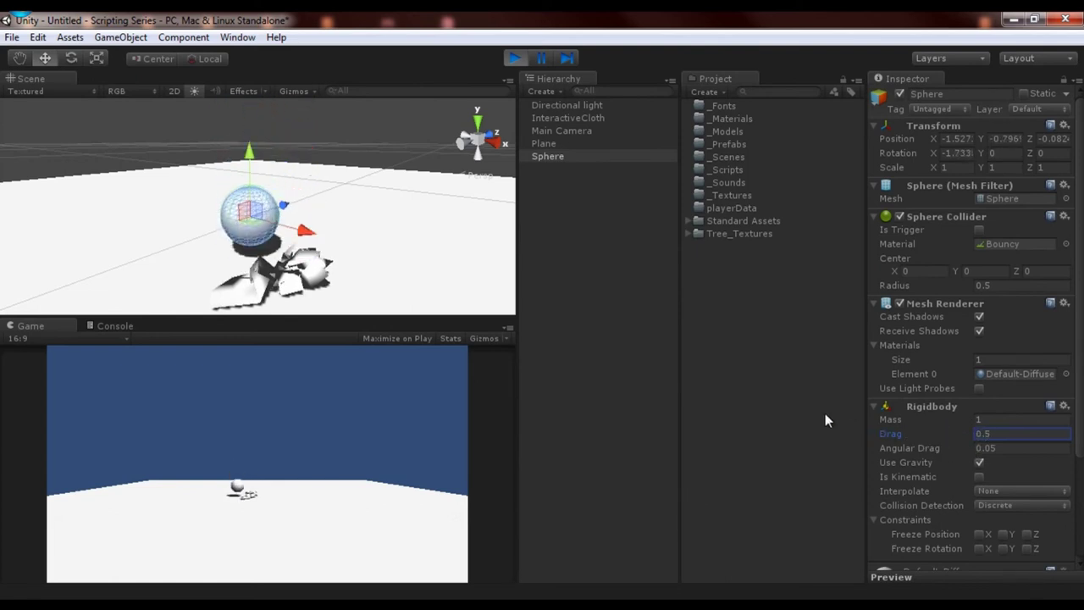
click(514, 57)
Step: Enable Self Collision and disable Use Gravity on the interactive cloth
right_drag(291, 178, 327, 165)
click(305, 140)
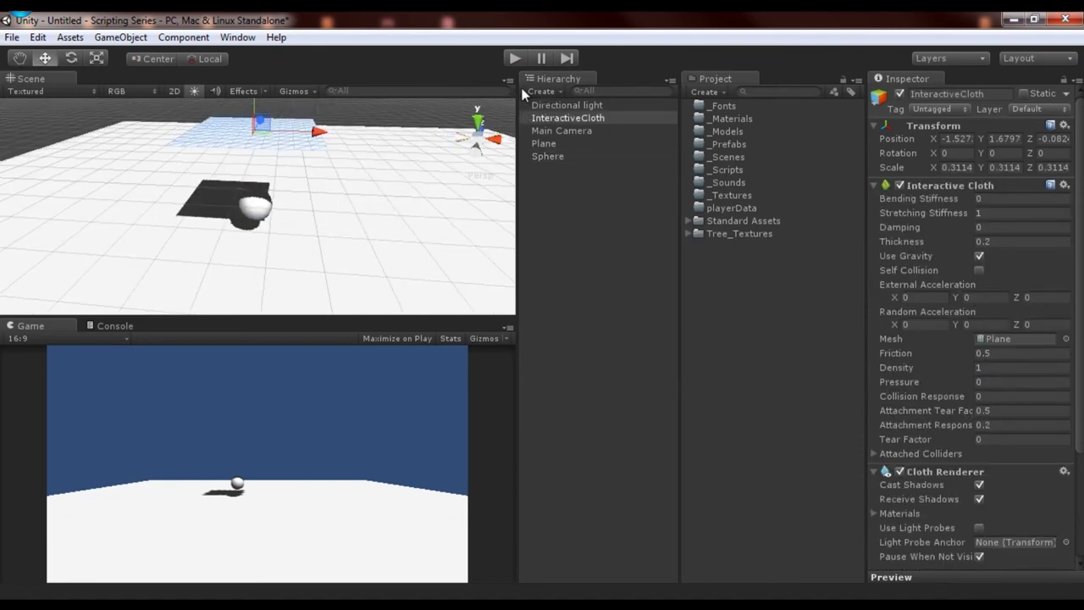
scroll(936, 284, down, 3)
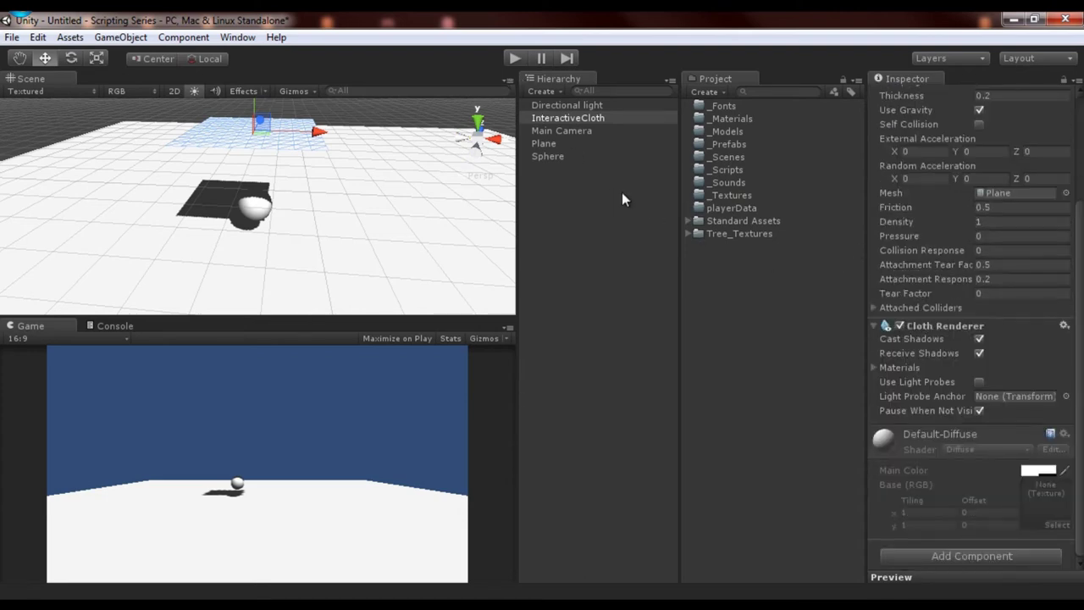
scroll(918, 278, up, 3)
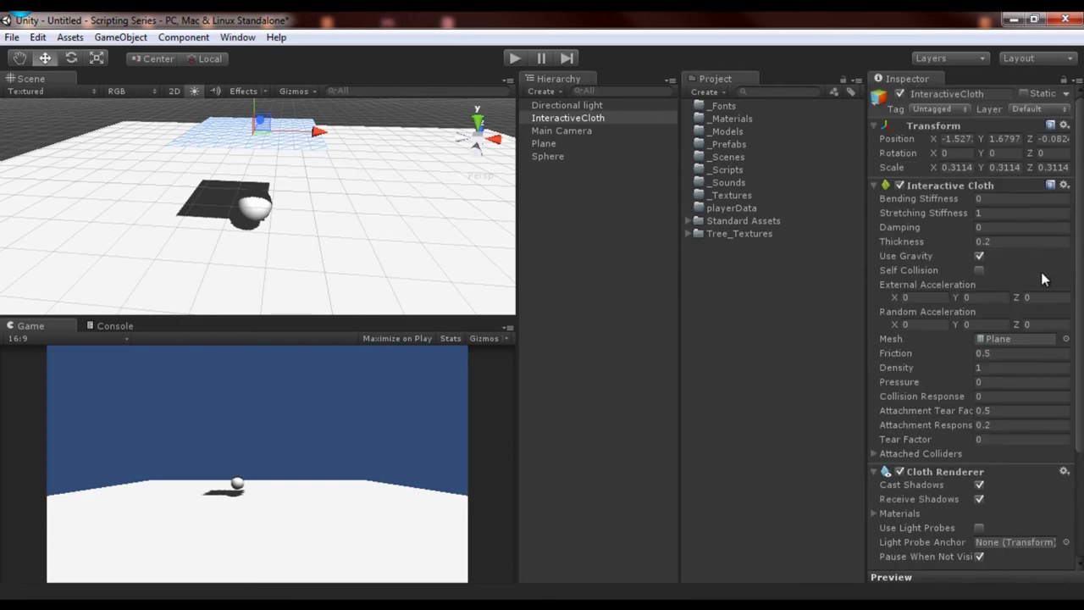
click(980, 270)
click(980, 255)
Step: Raise the sphere above the cloth to about Y 3.04
middle_drag(356, 163, 359, 169)
alt+drag(359, 169, 339, 184)
key(w)
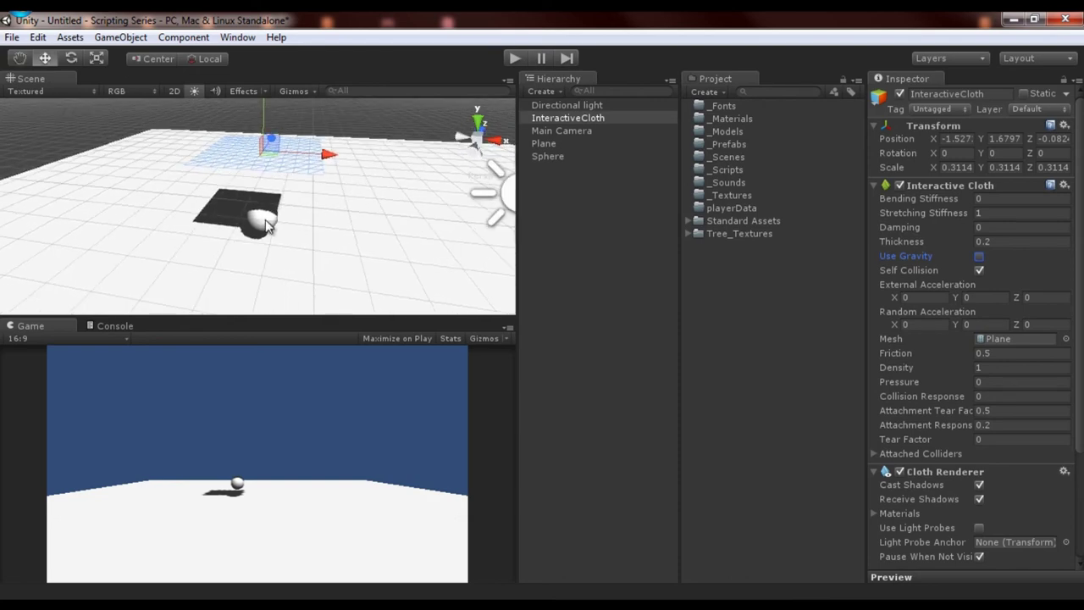
click(261, 223)
alt+drag(261, 223, 263, 150)
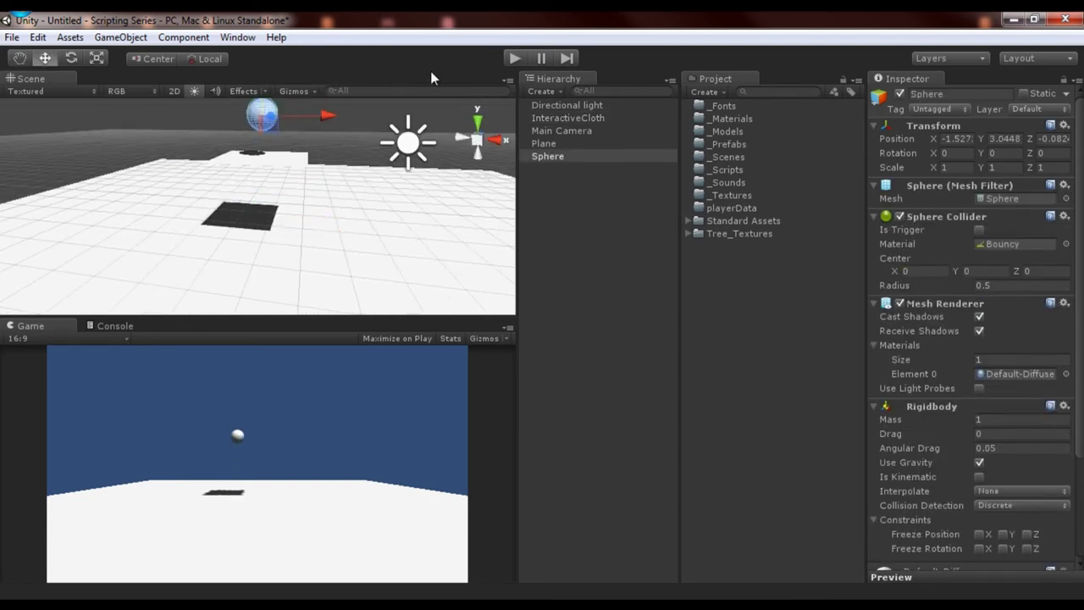
Step: Play the scene to watch the falling sphere hit the weightless cloth, and stop the playback
click(512, 57)
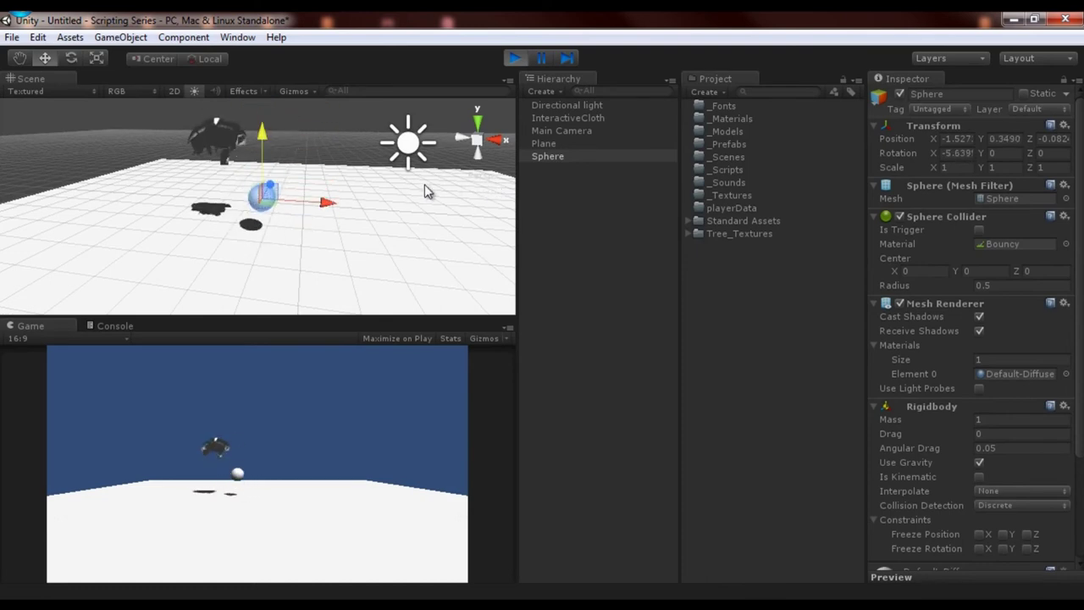
alt+drag(210, 235, 283, 220)
middle_drag(282, 221, 242, 194)
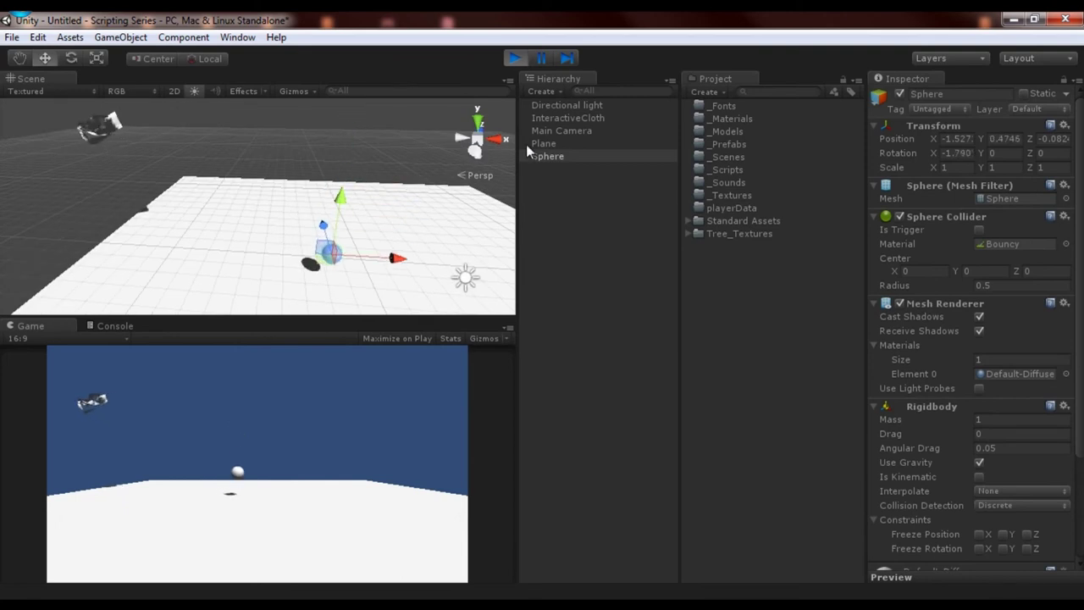
click(514, 58)
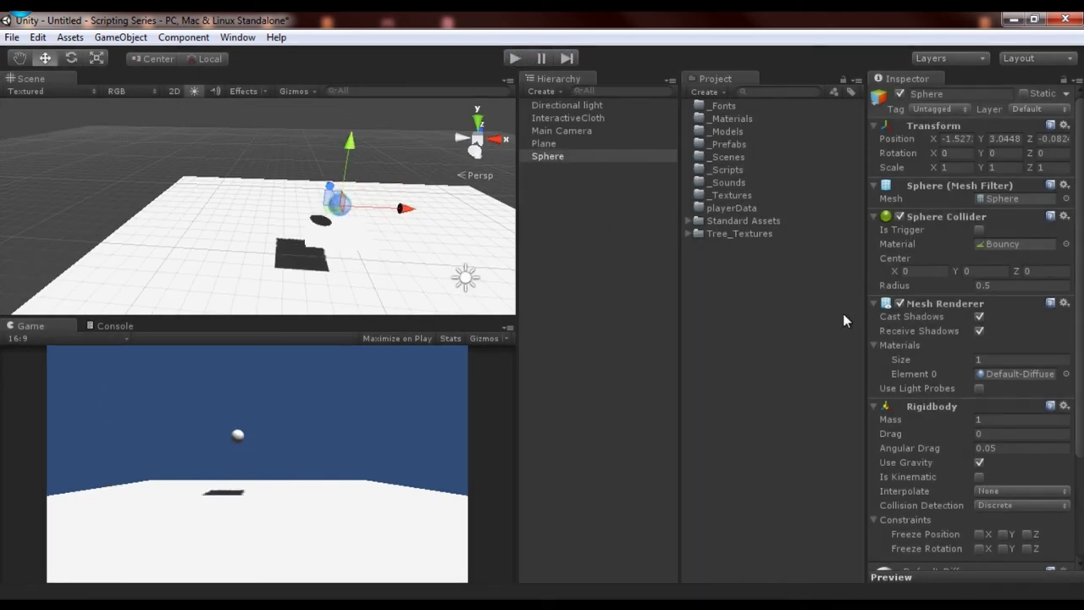
Step: Delete the interactive cloth from the scene
click(978, 463)
click(978, 463)
click(586, 118)
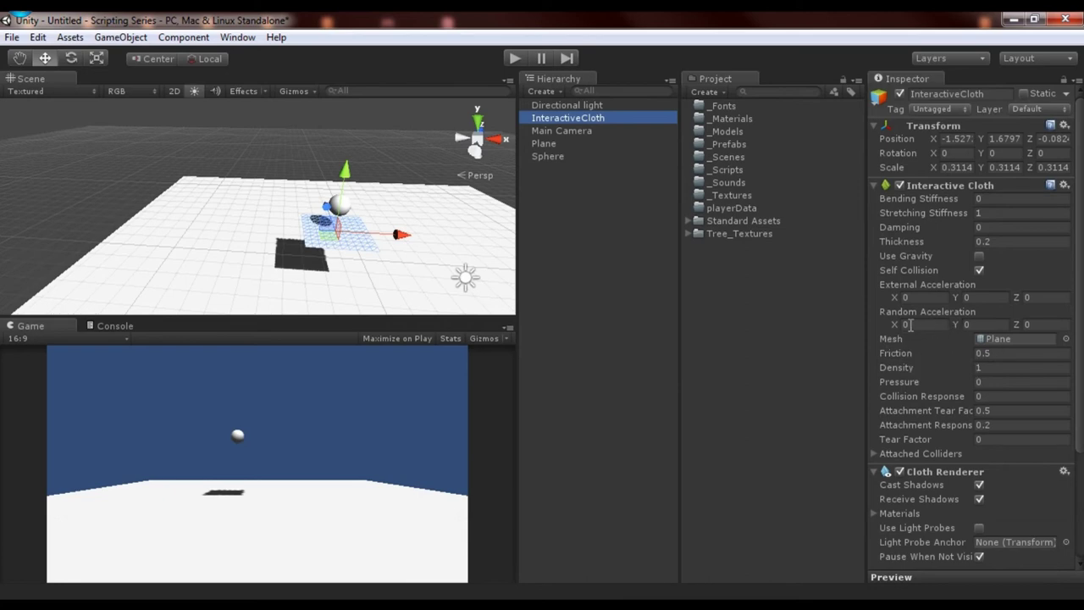
click(632, 202)
click(598, 115)
click(582, 182)
click(557, 118)
key(Delete)
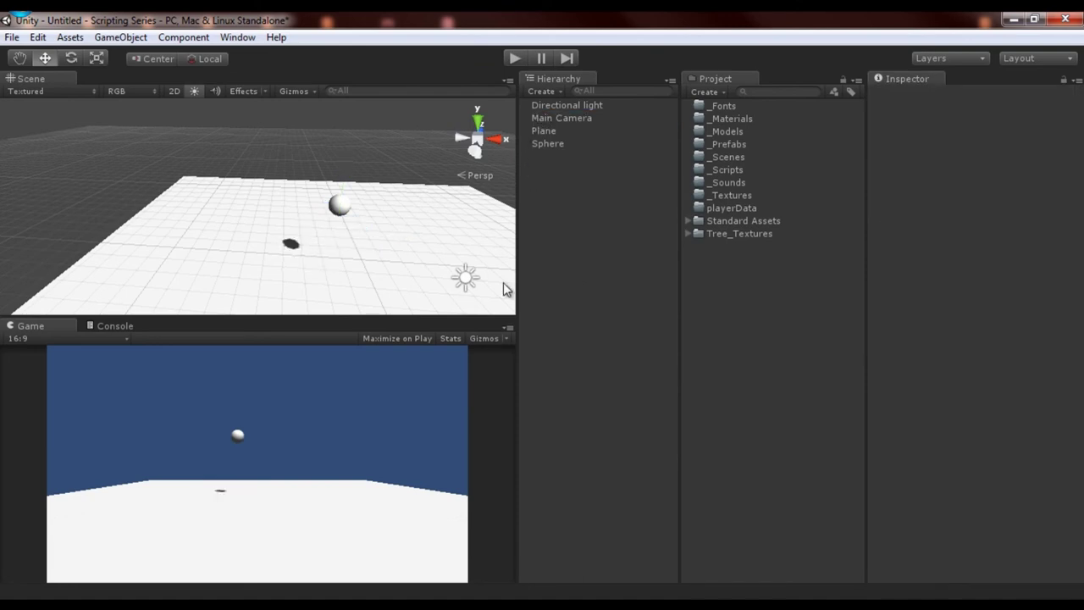
Step: Frame the sphere in the scene and examine the Interpolate options of its Rigidbody
double_click(546, 144)
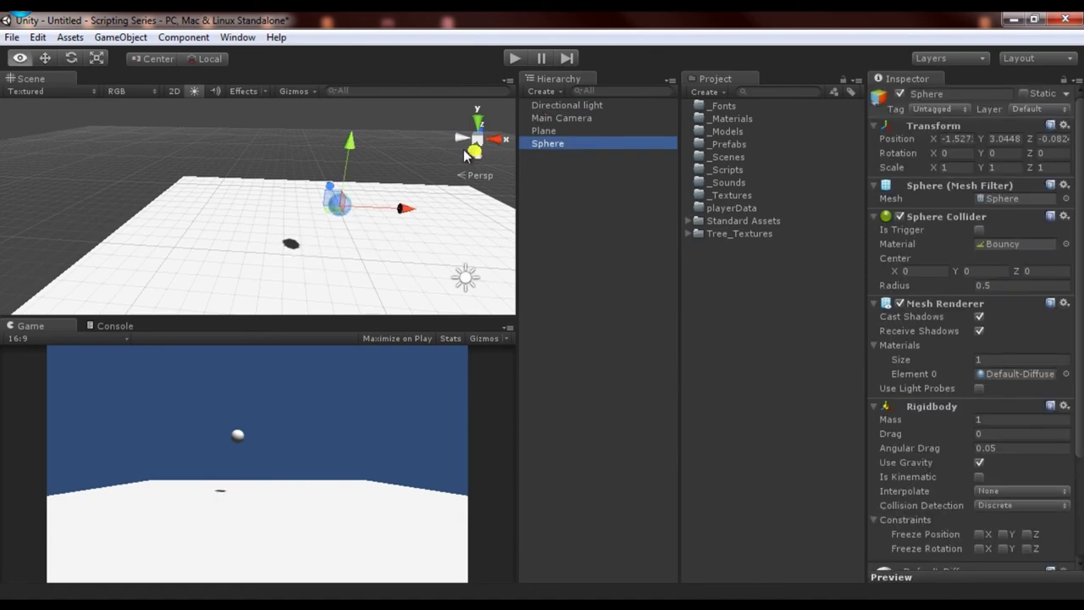
key(alt)
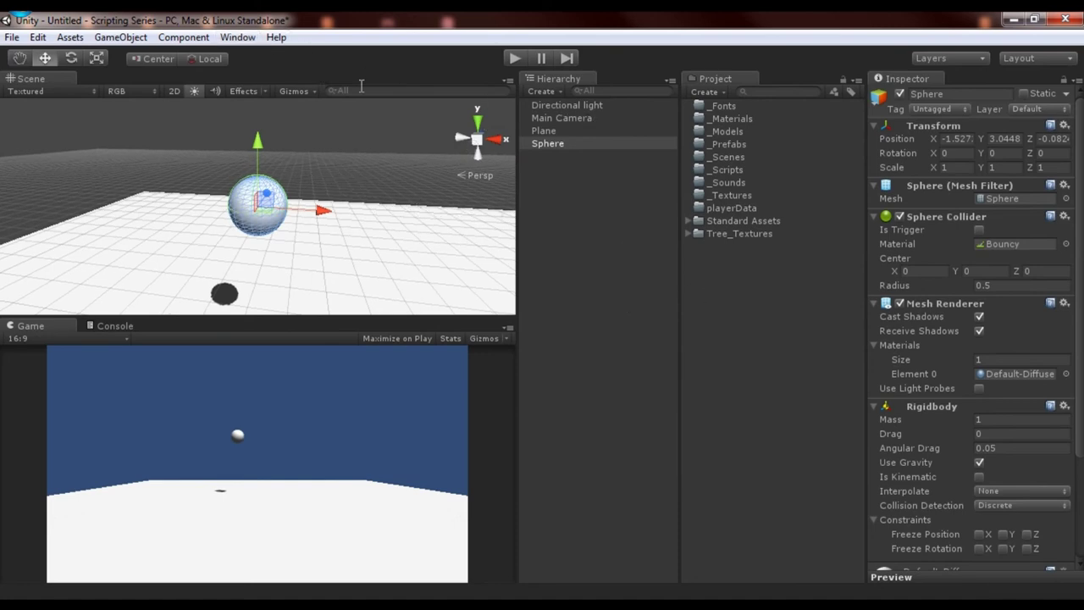
scroll(931, 349, down, 3)
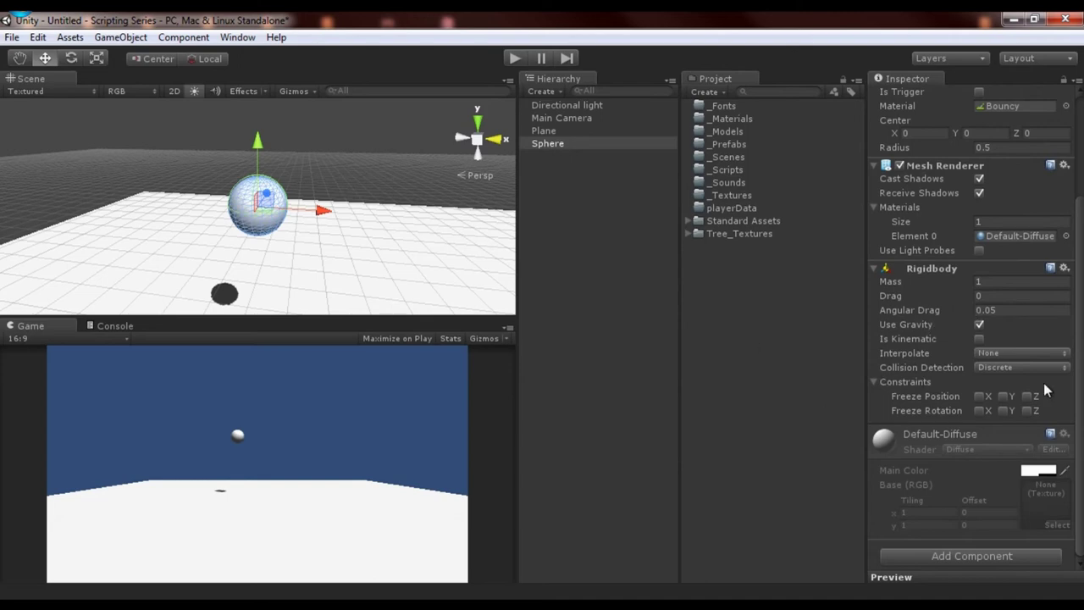
click(1007, 350)
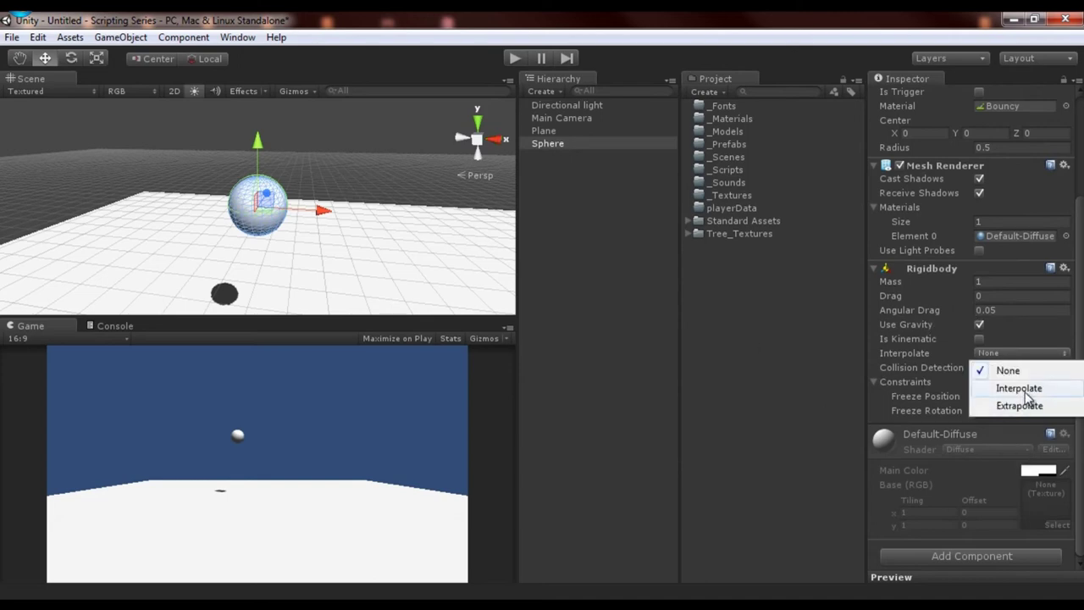
click(805, 397)
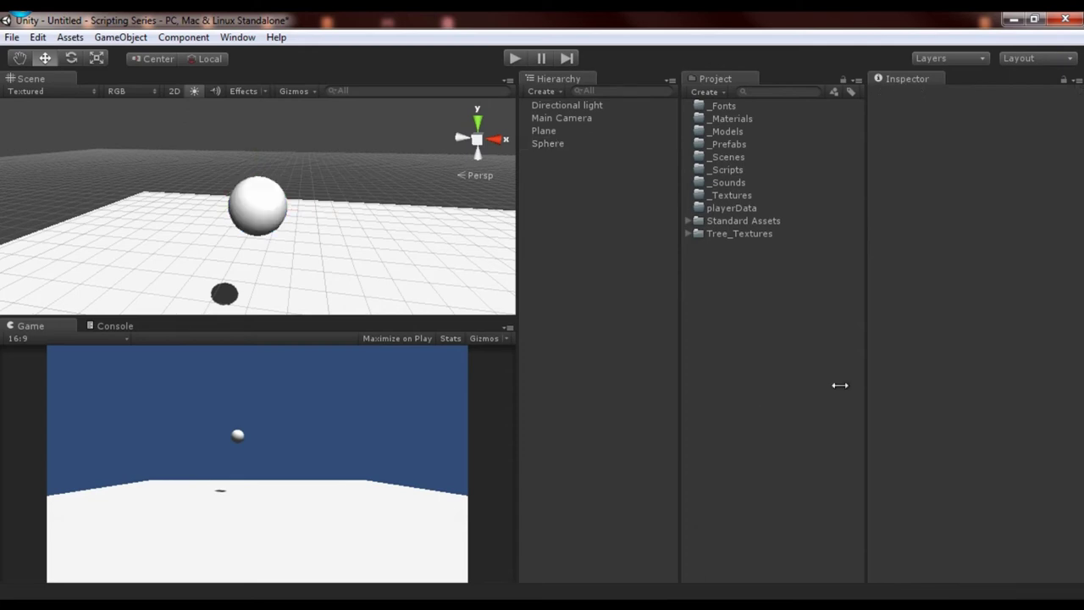
click(546, 143)
scroll(957, 411, down, 5)
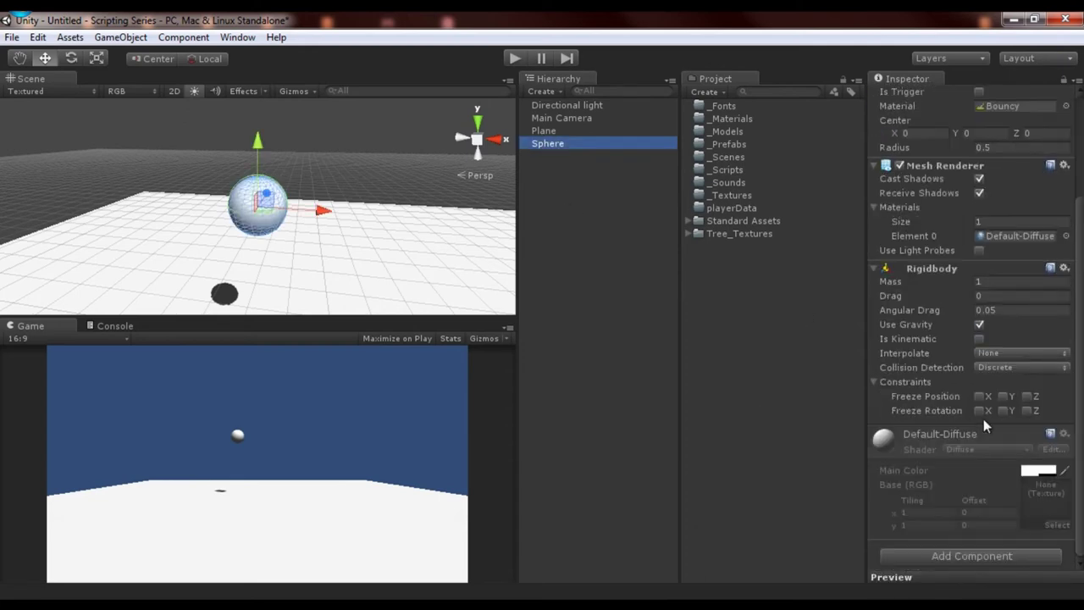
click(1008, 355)
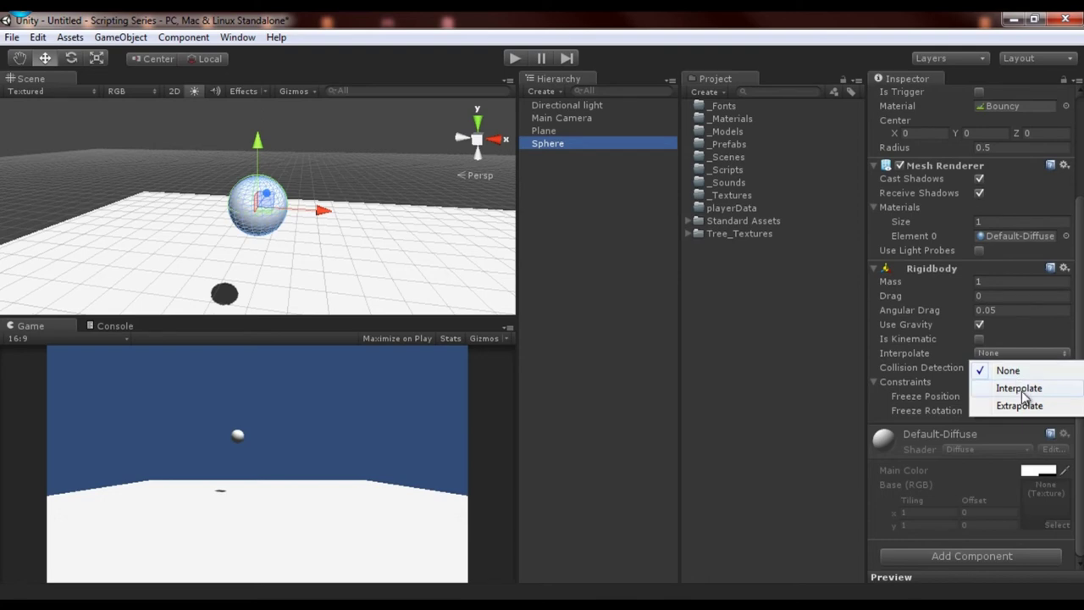
click(558, 143)
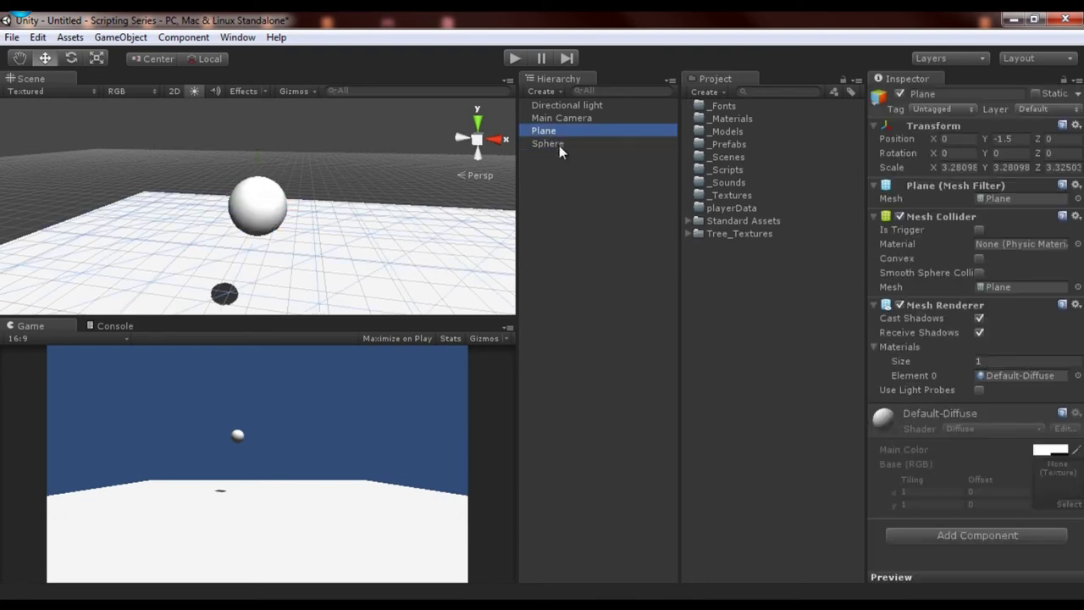
Step: Examine the Collision Detection options of the sphere's Rigidbody, leaving it on Discrete
click(559, 145)
click(1008, 503)
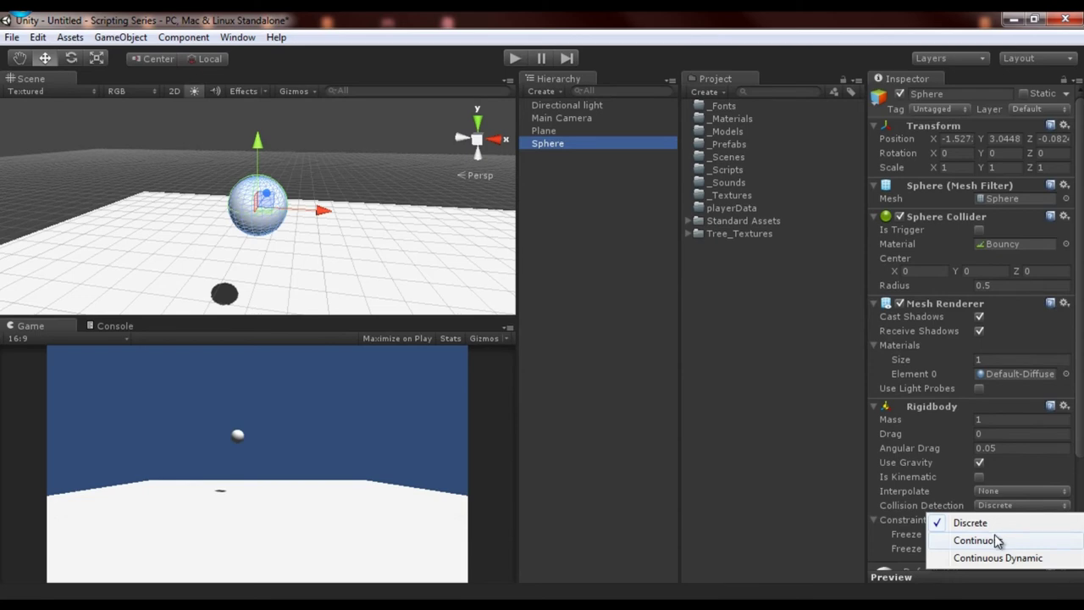
click(1057, 488)
scroll(1057, 488, down, 3)
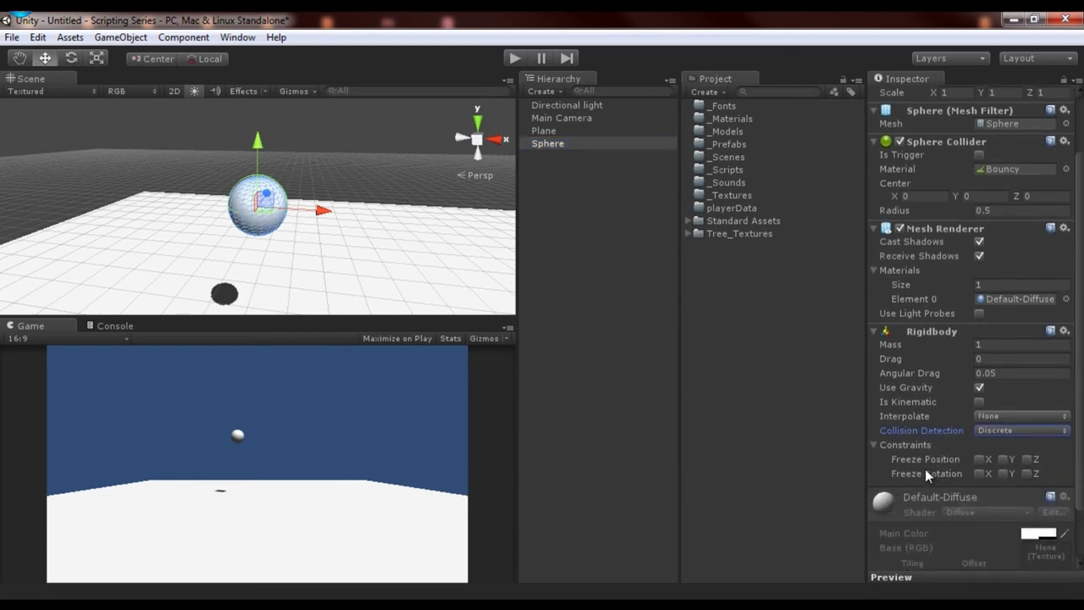
Step: Look over the Rigidbody's Interpolate options again and play the scene with the sphere selected
click(997, 414)
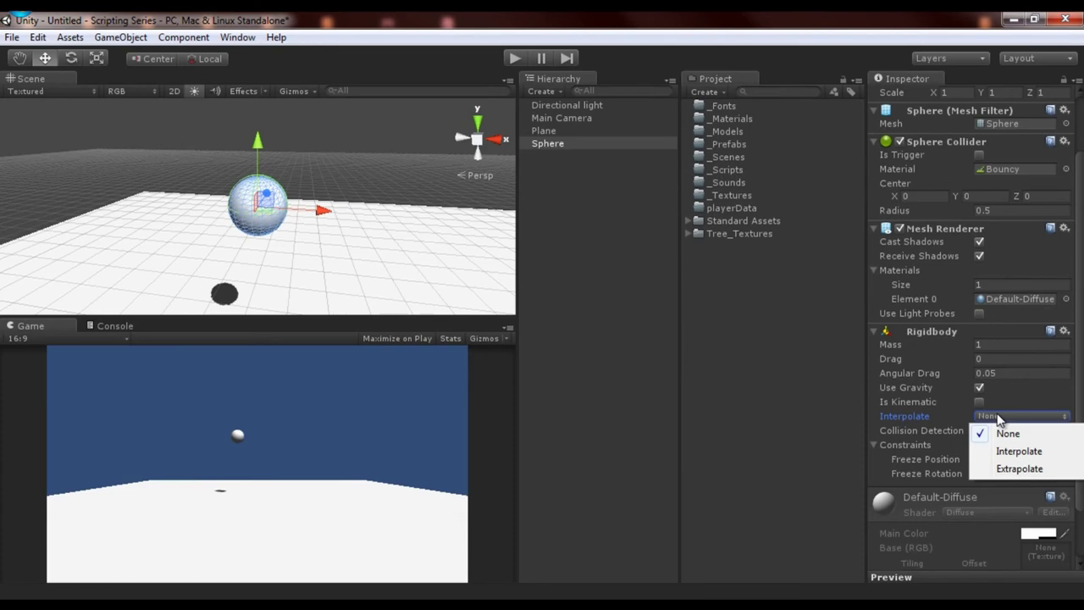
click(526, 222)
click(257, 203)
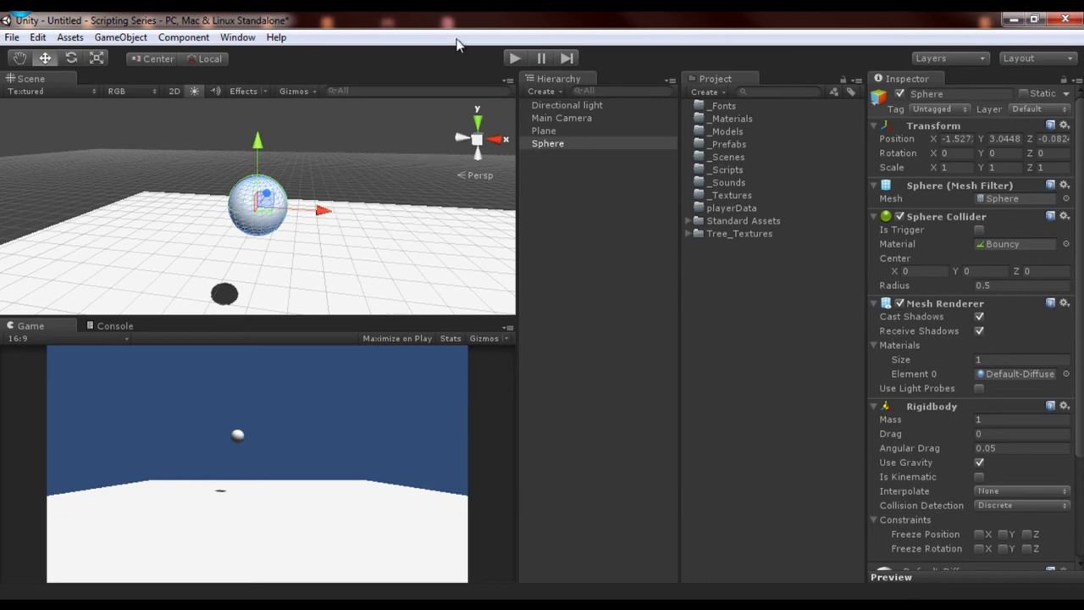
click(513, 58)
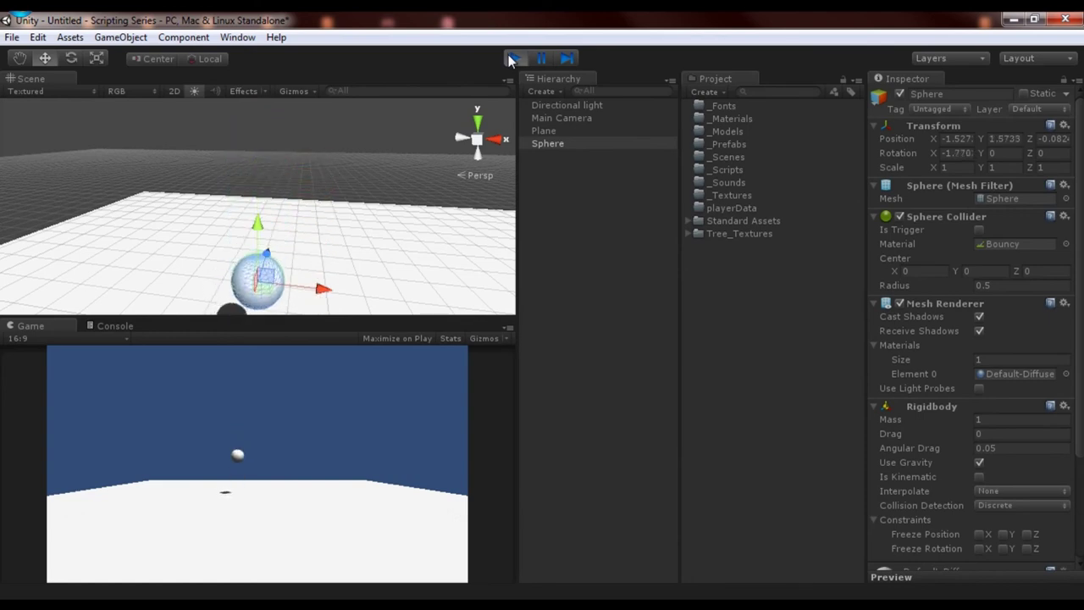
Step: Stop the play test and move the sphere along the X axis to about 6.39
click(508, 54)
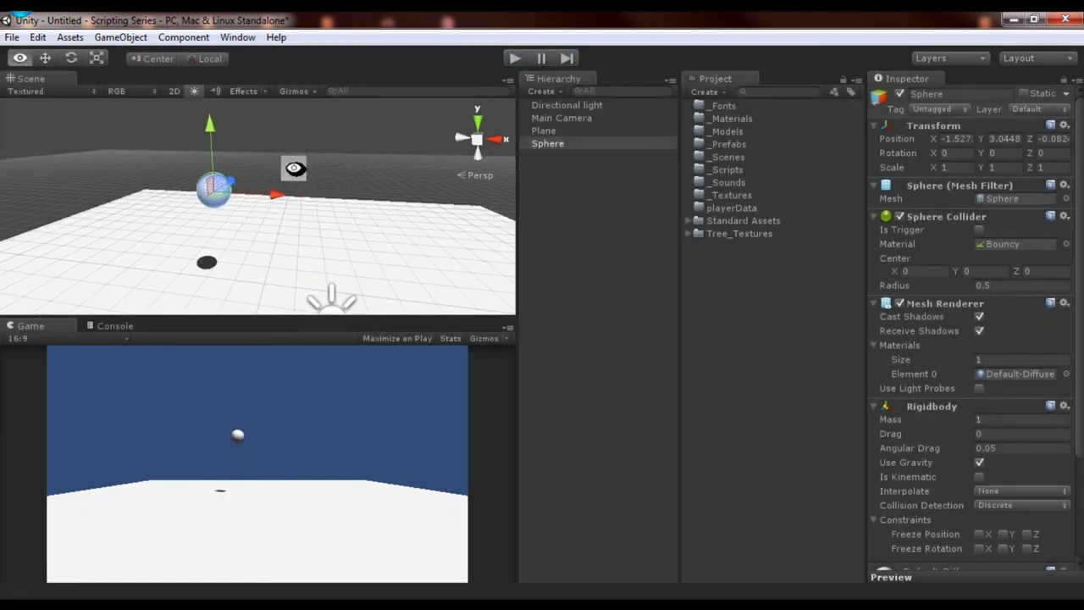
drag(322, 208, 508, 212)
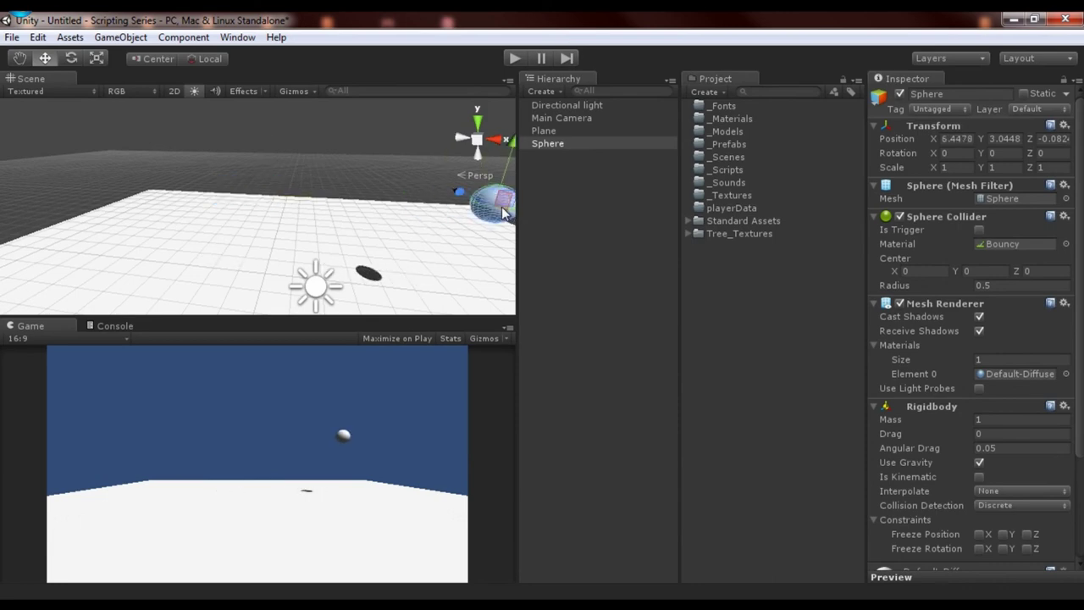
middle_drag(508, 212, 265, 263)
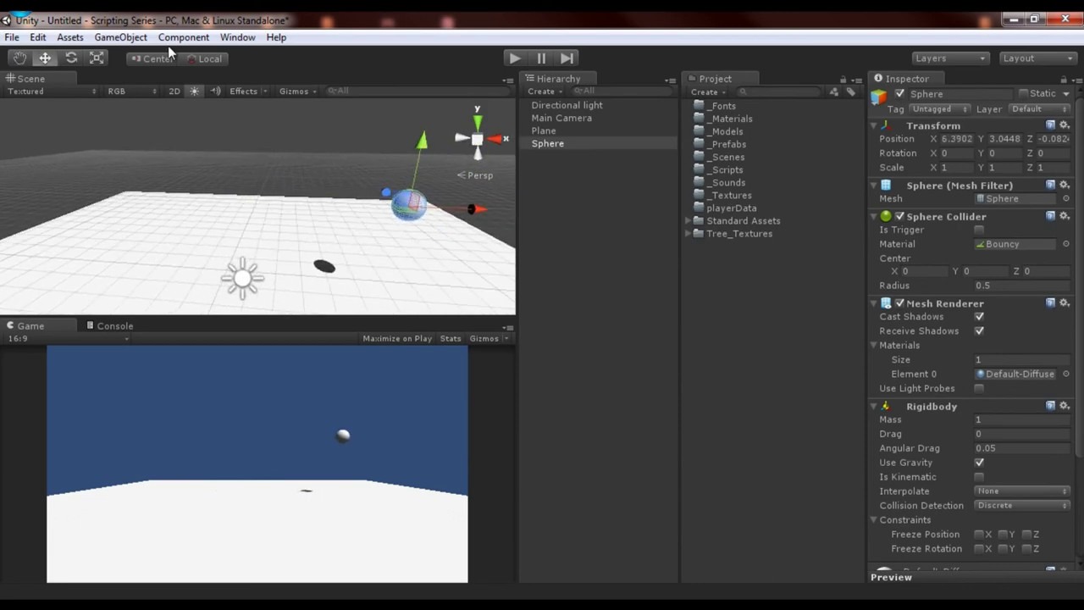
Step: Add a cube to the scene and stretch it into a tall wall about 10.25 high and 5.92 deep on the plane
click(120, 37)
mouse_move(218, 73)
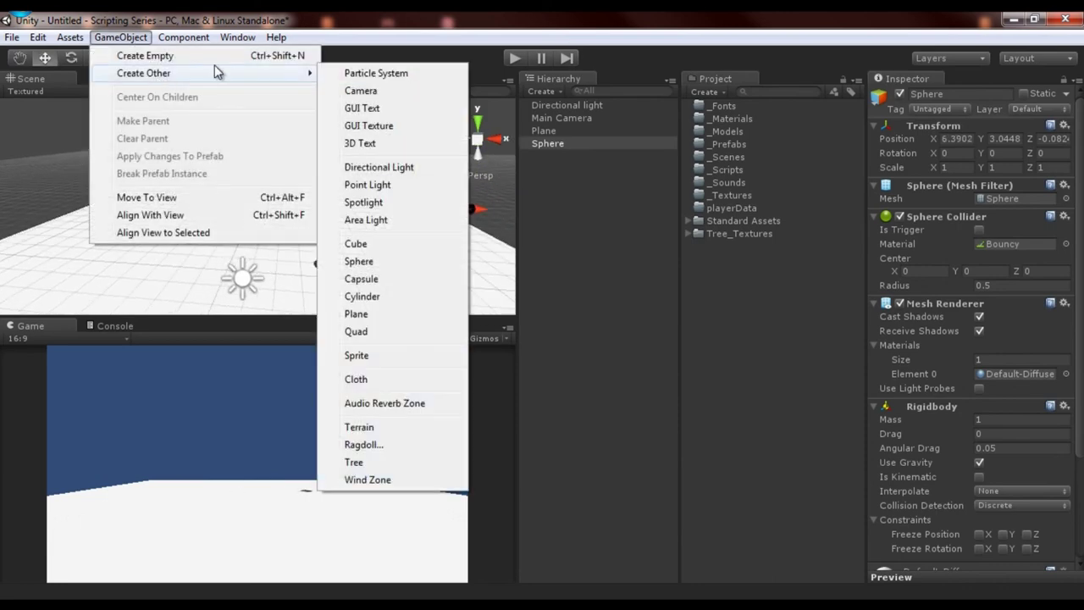
click(356, 244)
alt+drag(356, 244, 305, 193)
key(r)
drag(262, 156, 432, 255)
Step: Slide the sphere back and forth along the X axis through the wall, ending at about X -3.53
click(361, 205)
key(w)
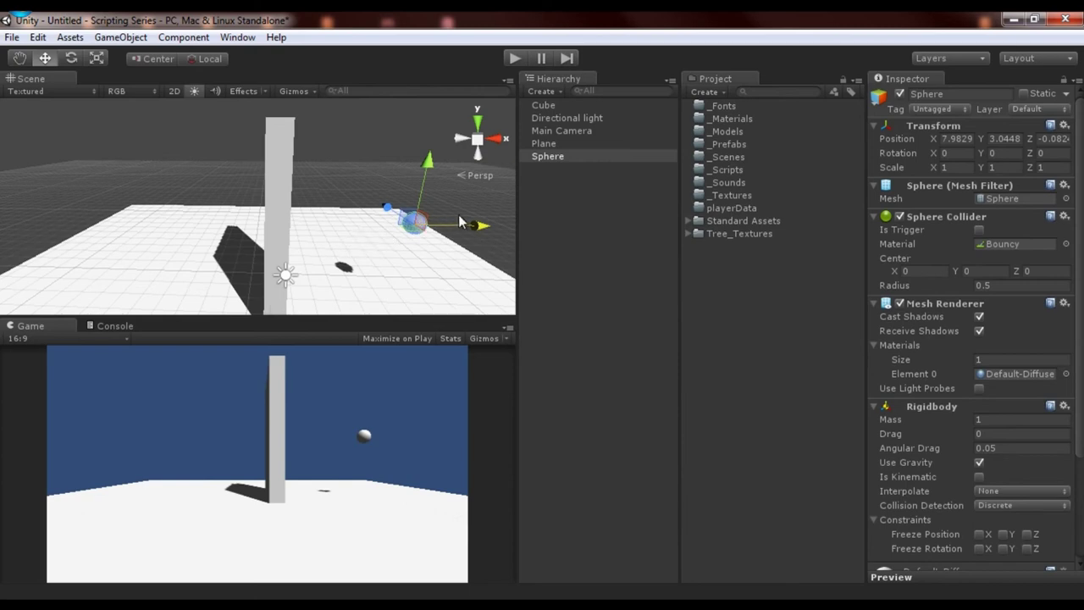
drag(480, 227, 218, 229)
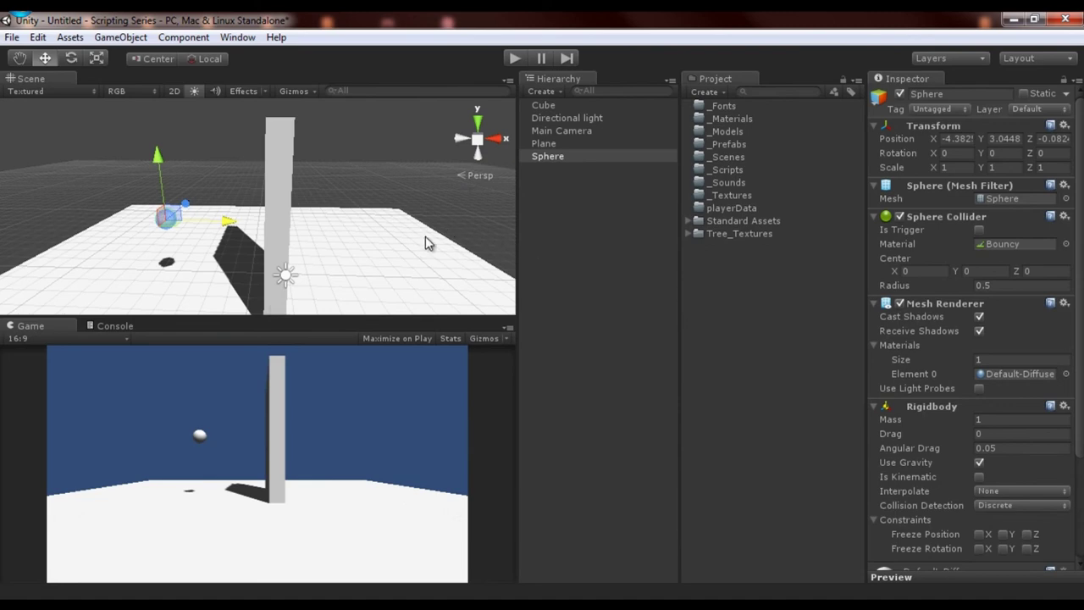
drag(232, 222, 462, 227)
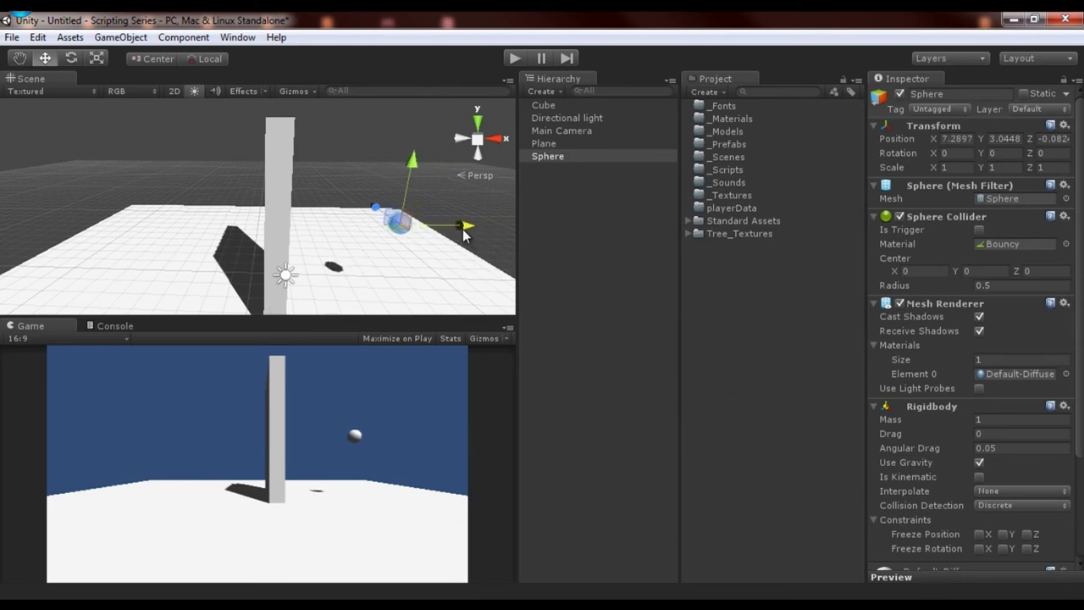
drag(464, 227, 246, 213)
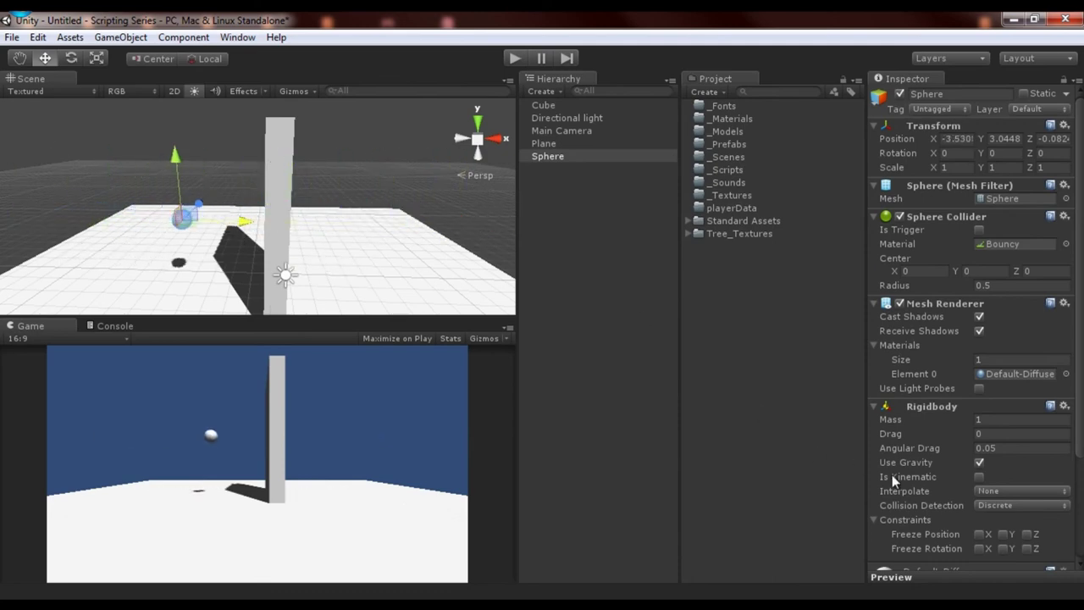
Step: Check the sphere's Collision Detection options and move the sphere to the other side of the wall, at about X 5.67
click(991, 505)
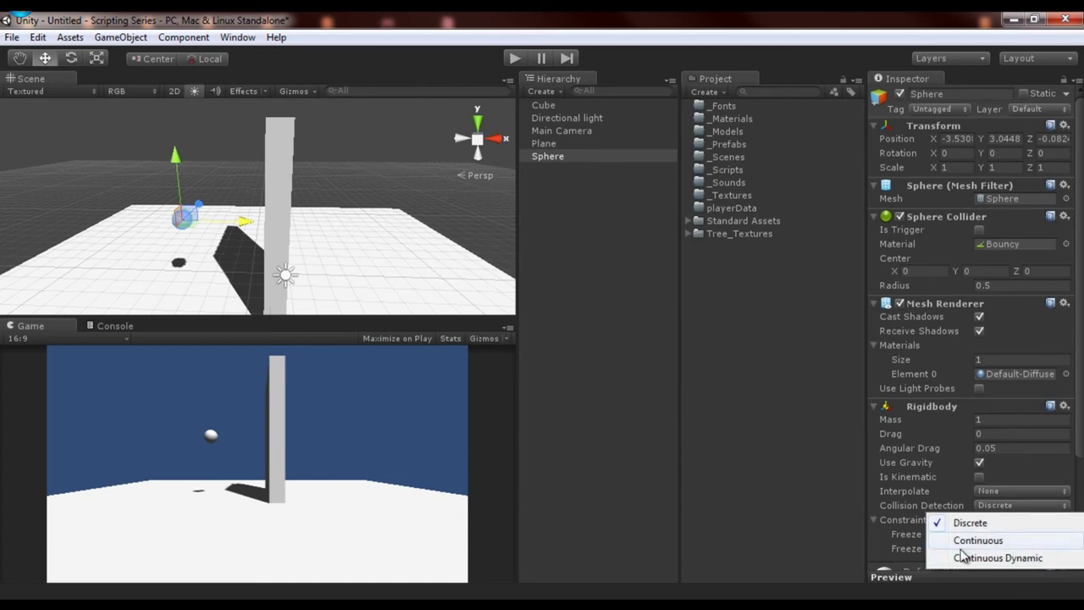
click(596, 322)
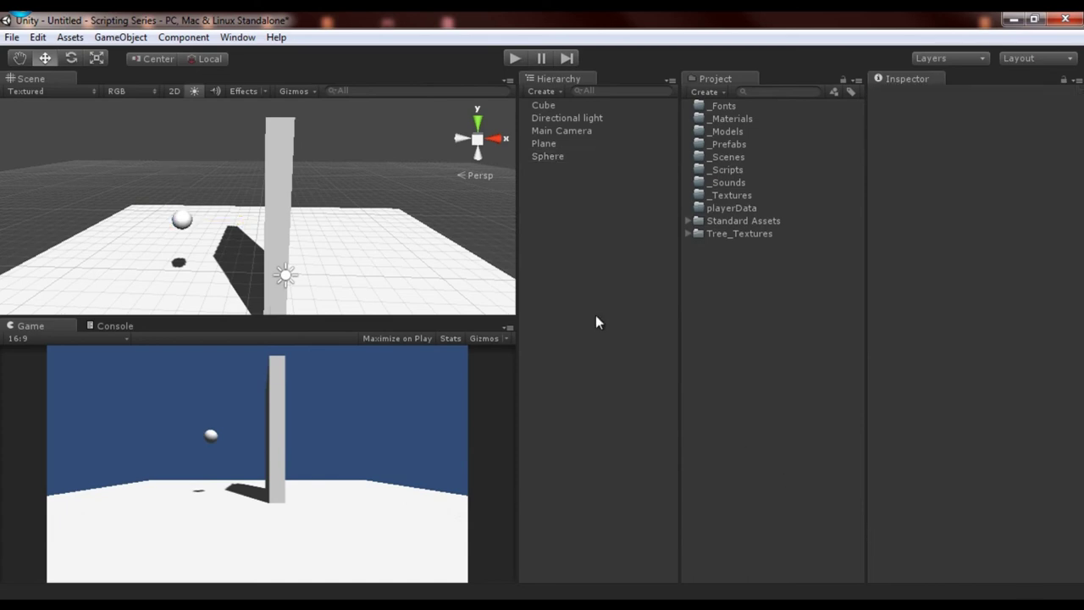
click(549, 158)
drag(244, 223, 533, 234)
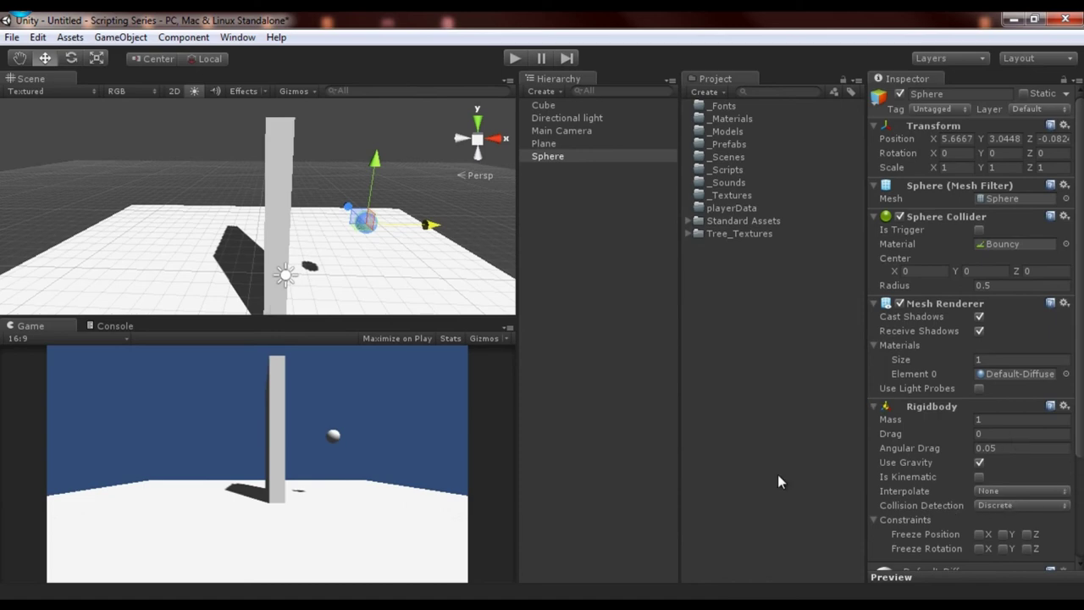
Step: Examine the Collision Detection choices Discrete, Continuous and Continuous Dynamic, plus the Interpolate options, of the sphere's Rigidbody
click(549, 157)
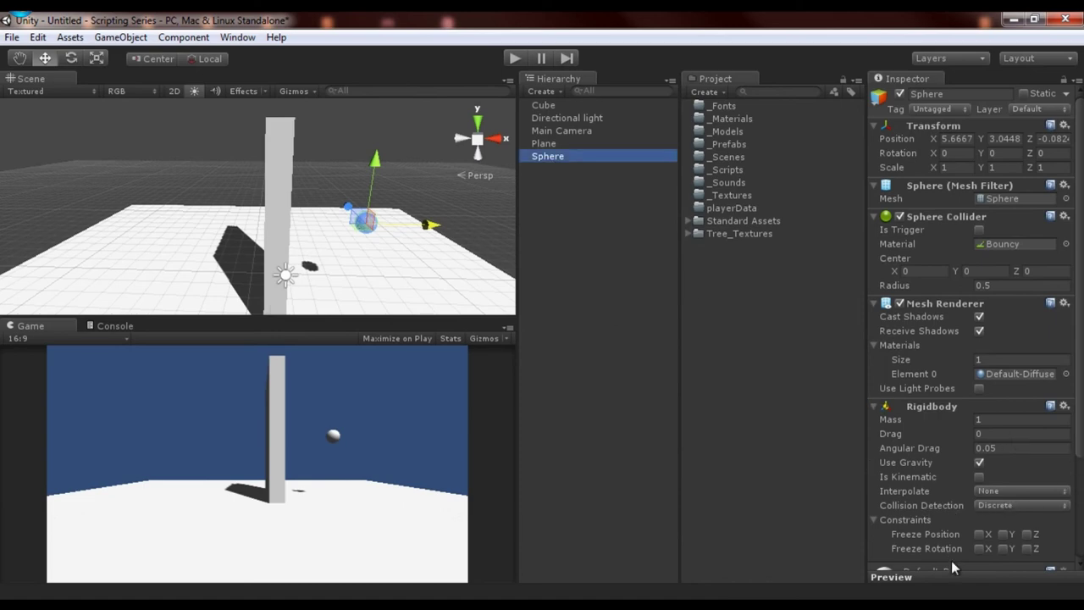
click(1012, 507)
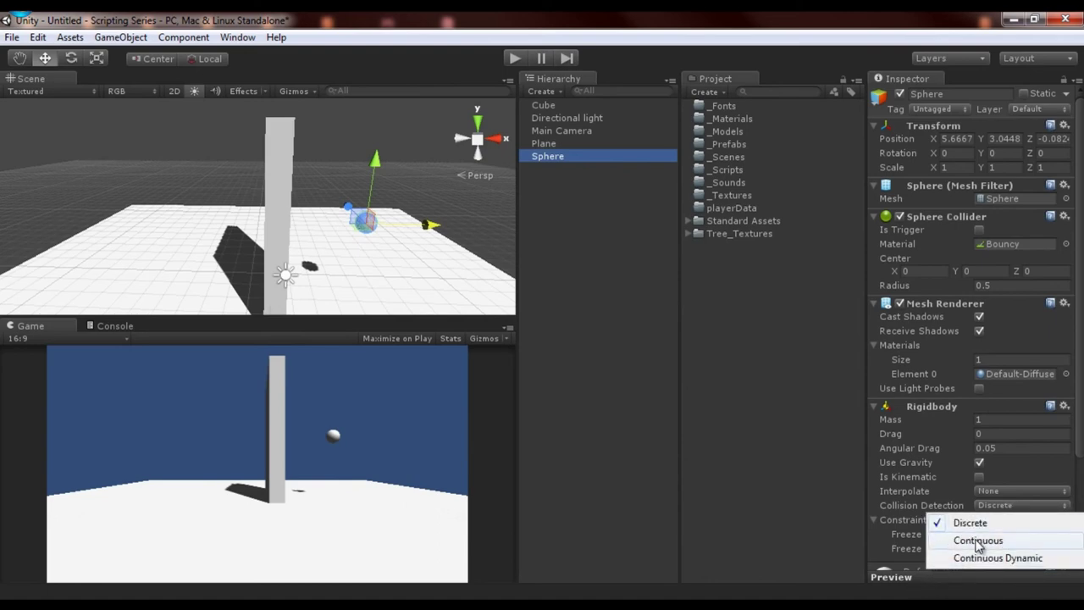
click(553, 158)
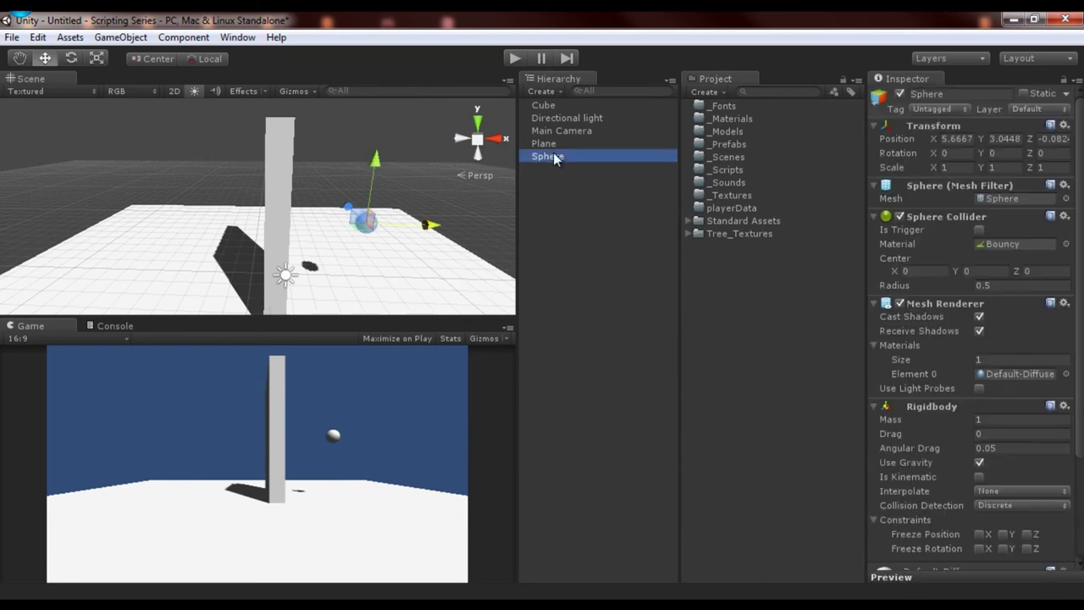
click(972, 492)
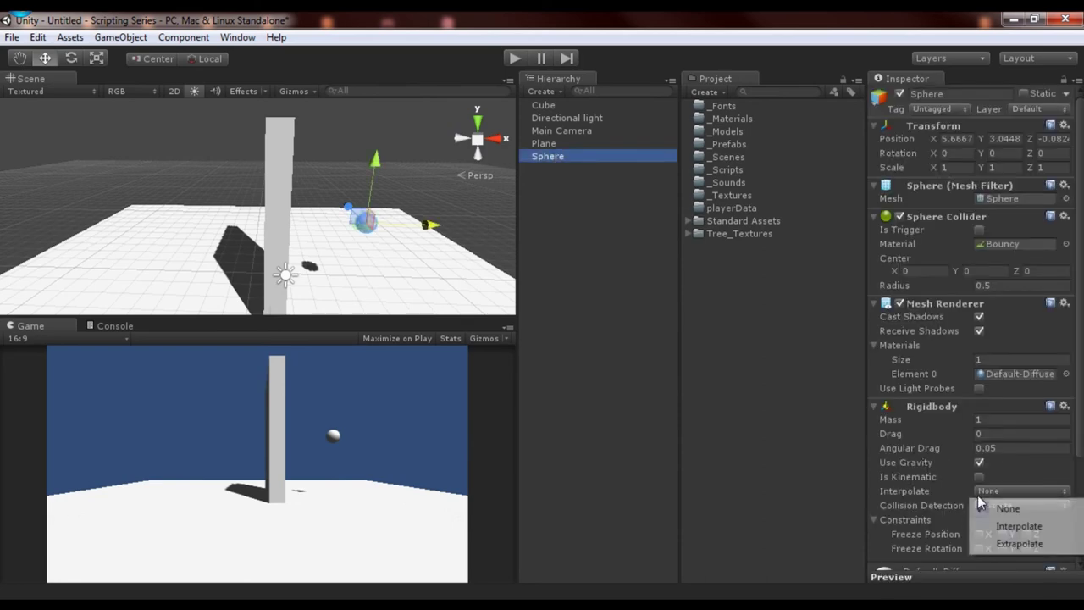
click(548, 174)
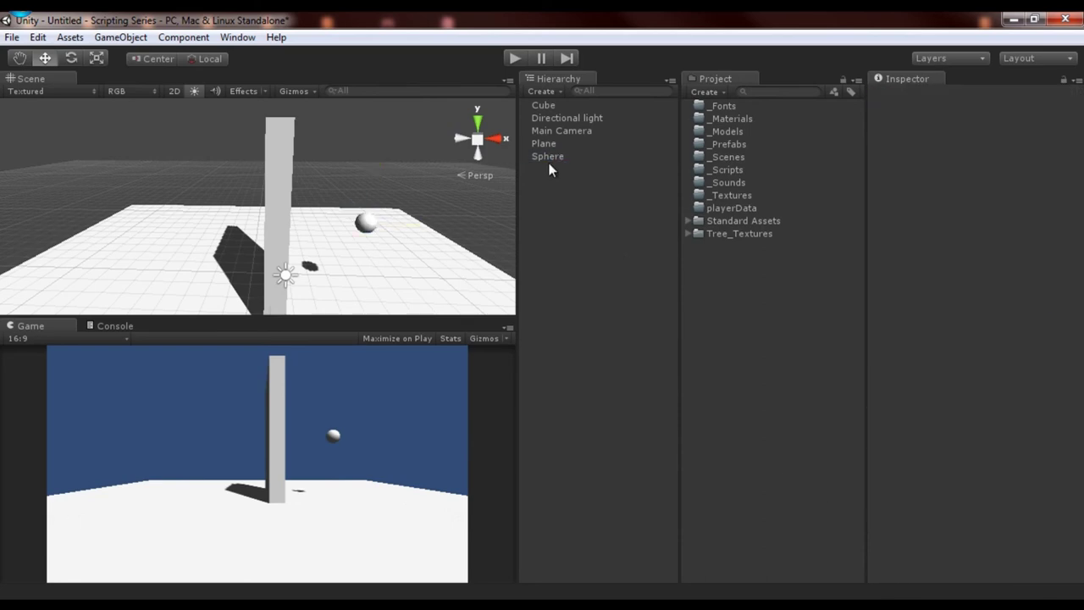
click(549, 157)
click(1009, 506)
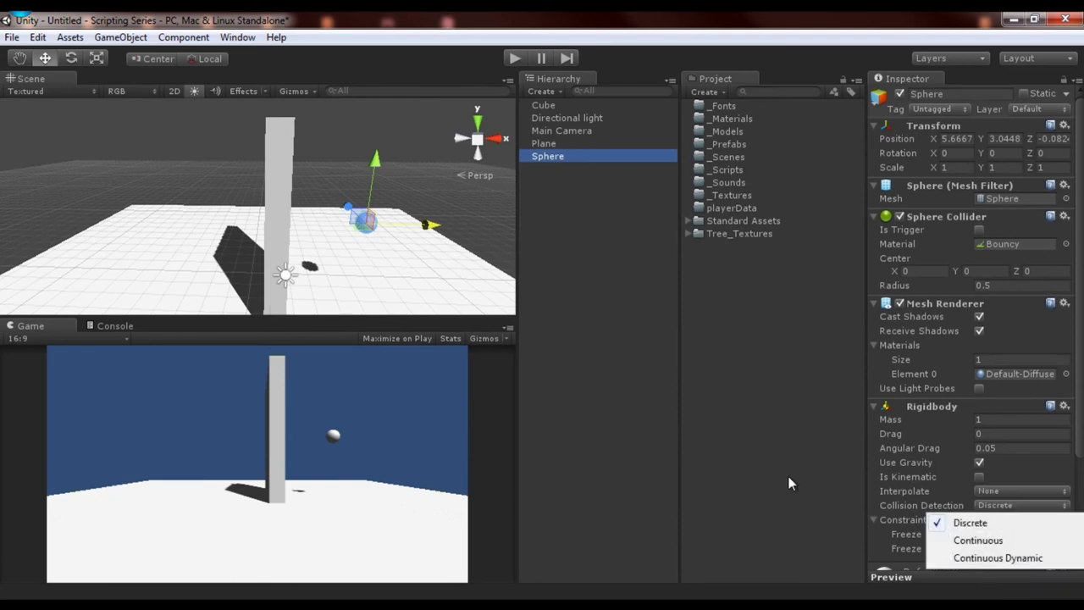
click(621, 260)
click(574, 157)
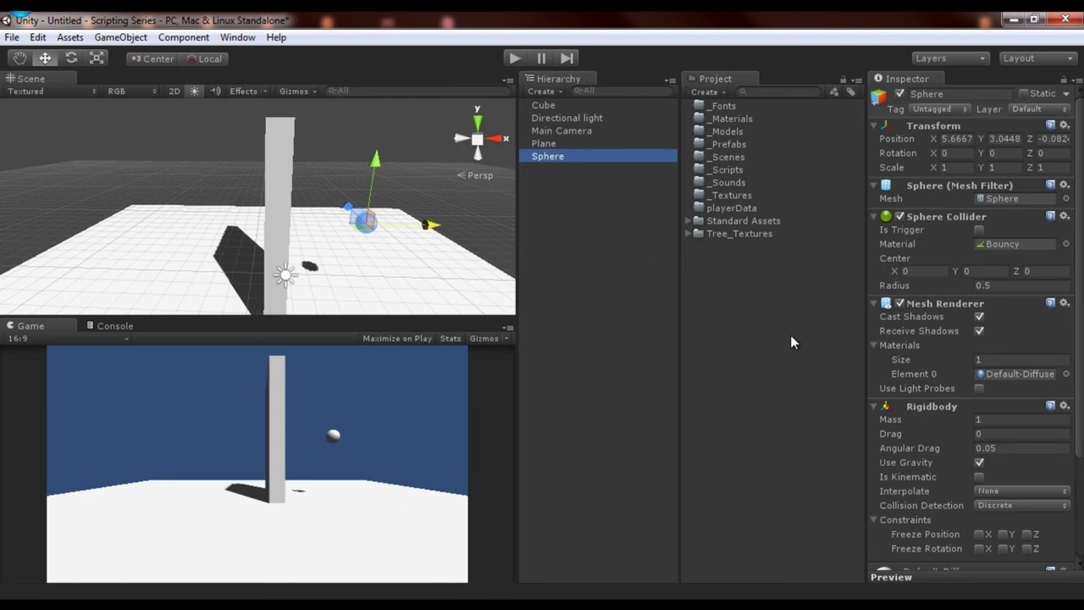
scroll(943, 375, down, 5)
click(1002, 368)
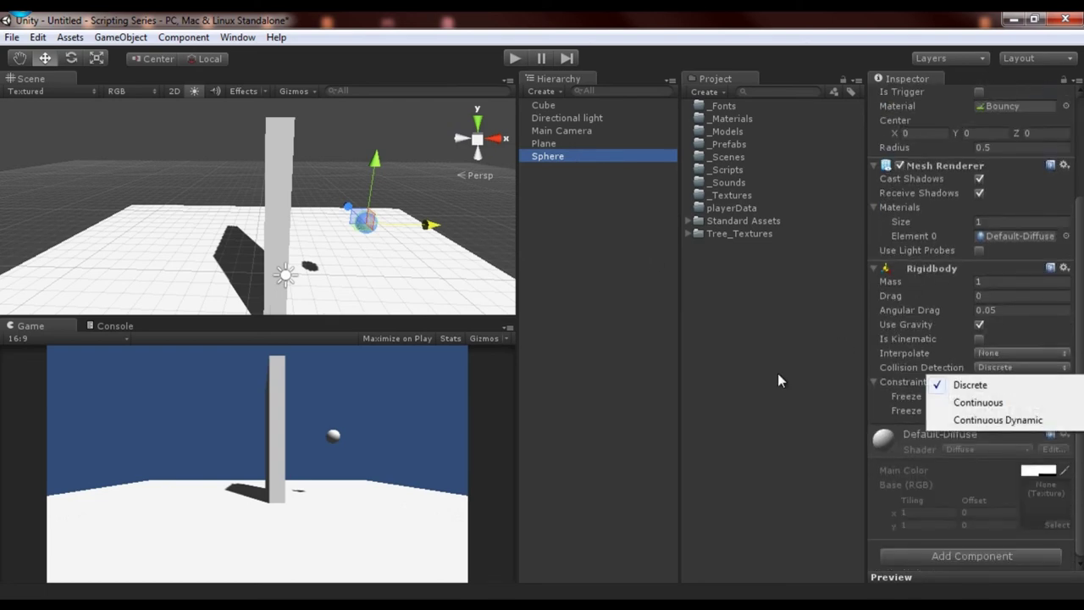
click(543, 257)
click(554, 157)
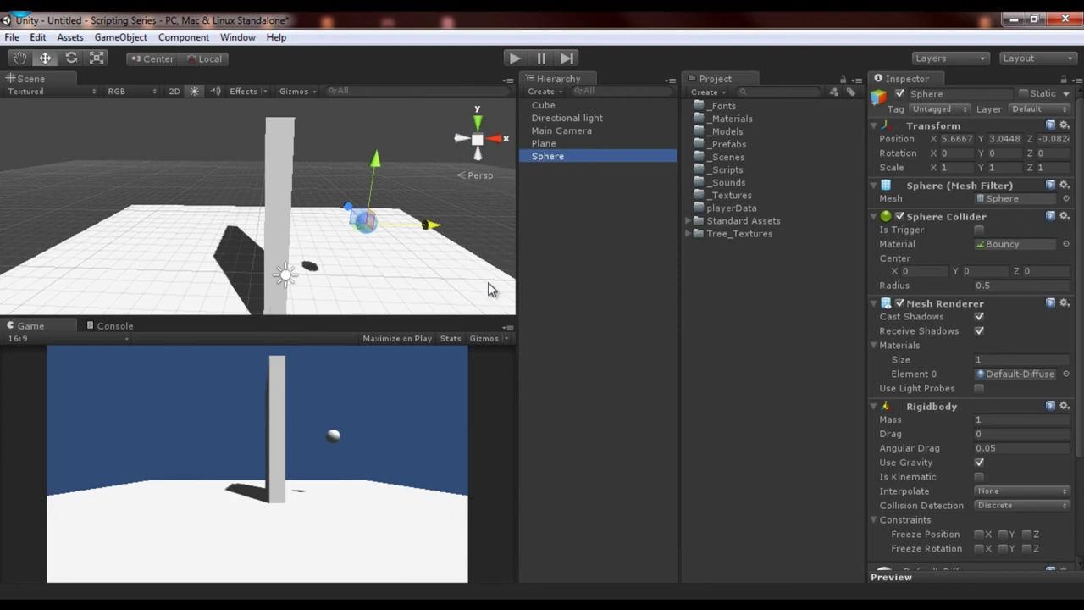
Step: Lengthen the cube to about 36.34 along Y and rotate it about 60 degrees around Z to form a ramp
alt+drag(373, 199, 419, 222)
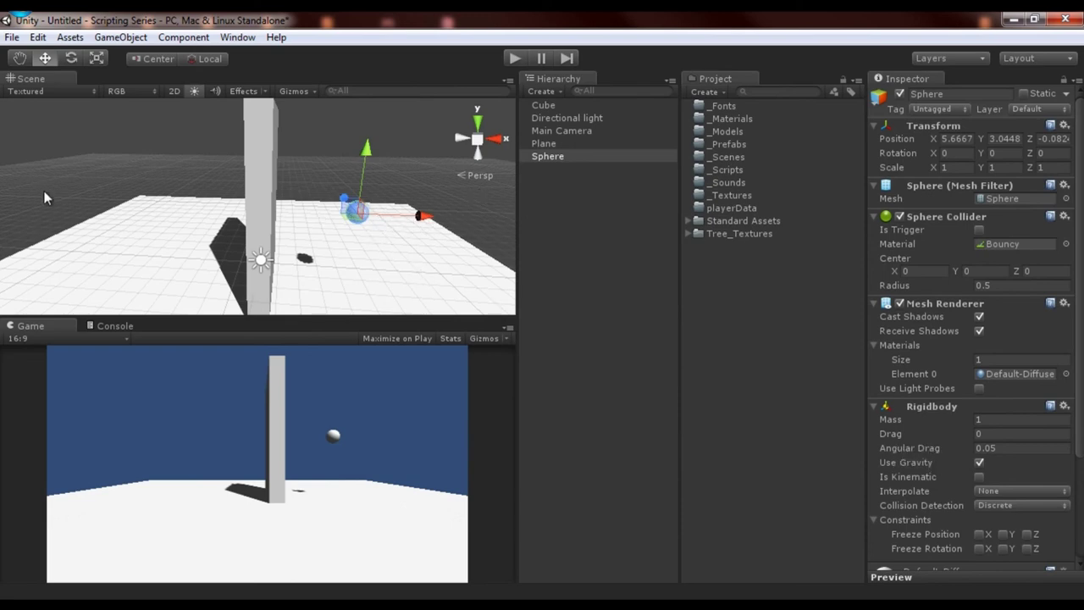
scroll(272, 202, down, 1)
click(272, 203)
alt+drag(273, 202, 307, 207)
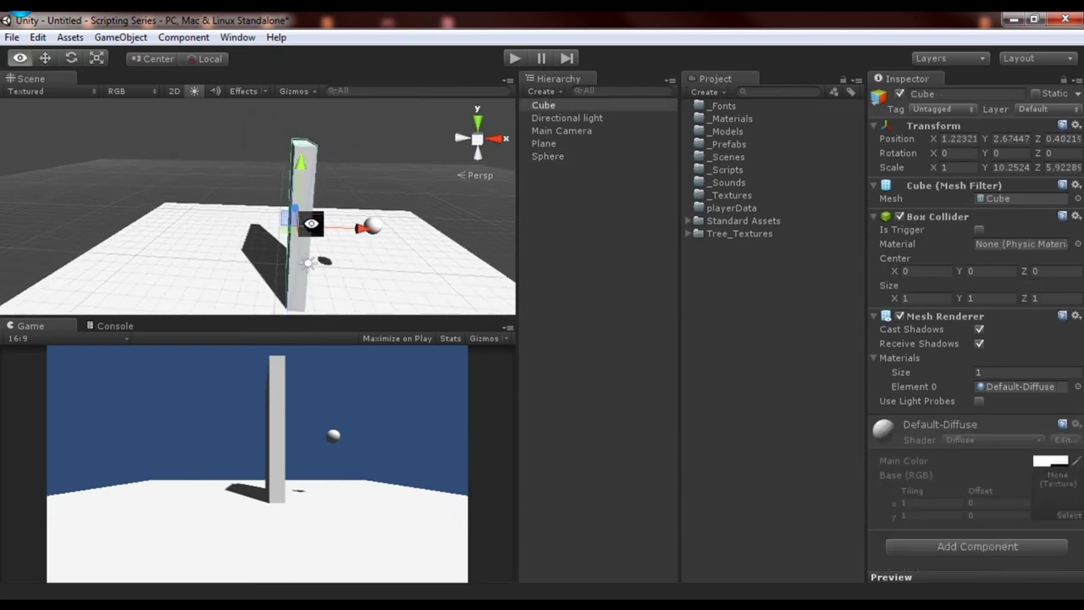
key(r)
drag(301, 162, 300, 17)
alt+drag(286, 193, 191, 115)
key(e)
click(493, 200)
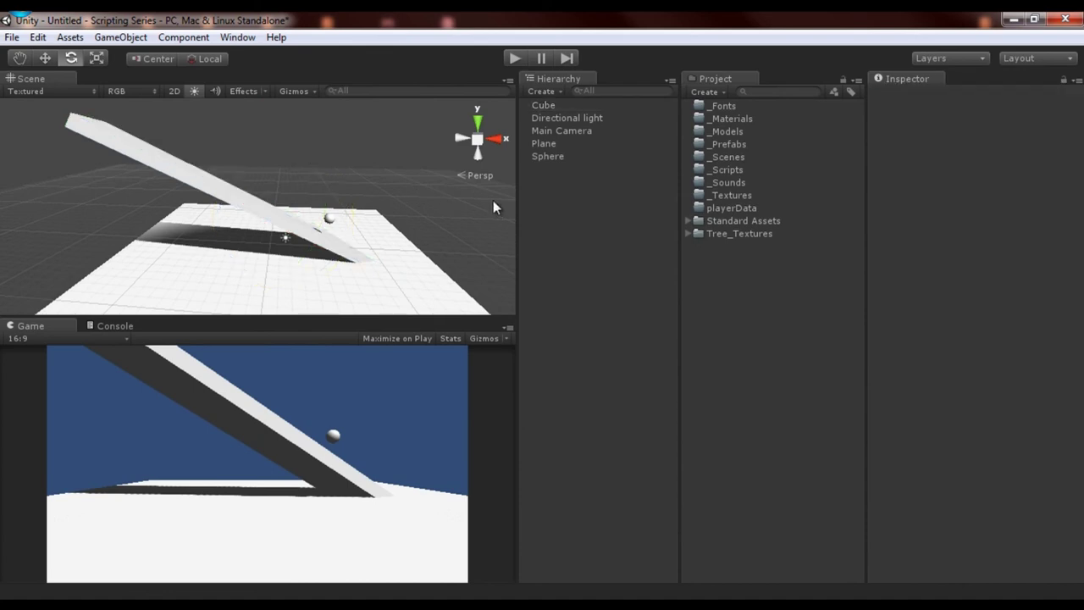
Step: Move the sphere above the upper end of the ramp, at about X -13.97, Y 13.24
click(327, 219)
key(w)
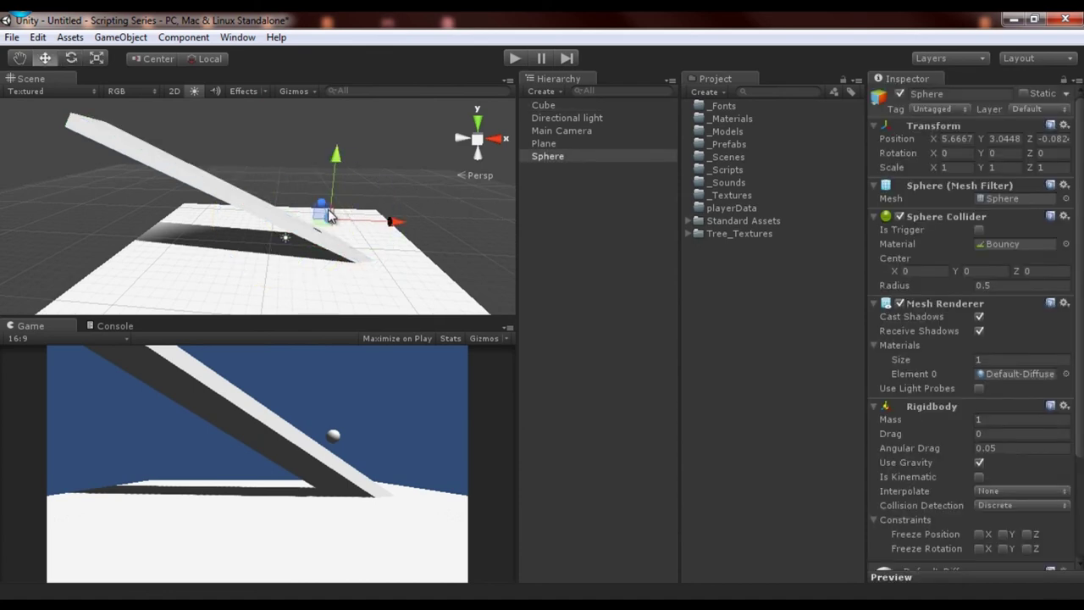
drag(322, 214, 311, 145)
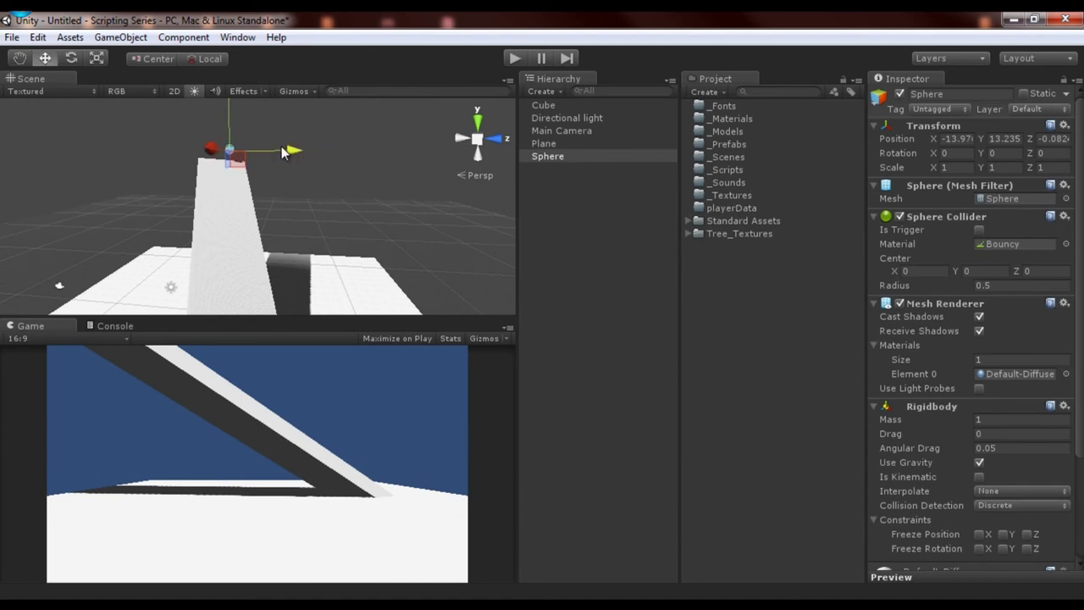
Step: Straighten the ramp by setting its X and Y rotation to 0, keeping its Z tilt
click(218, 222)
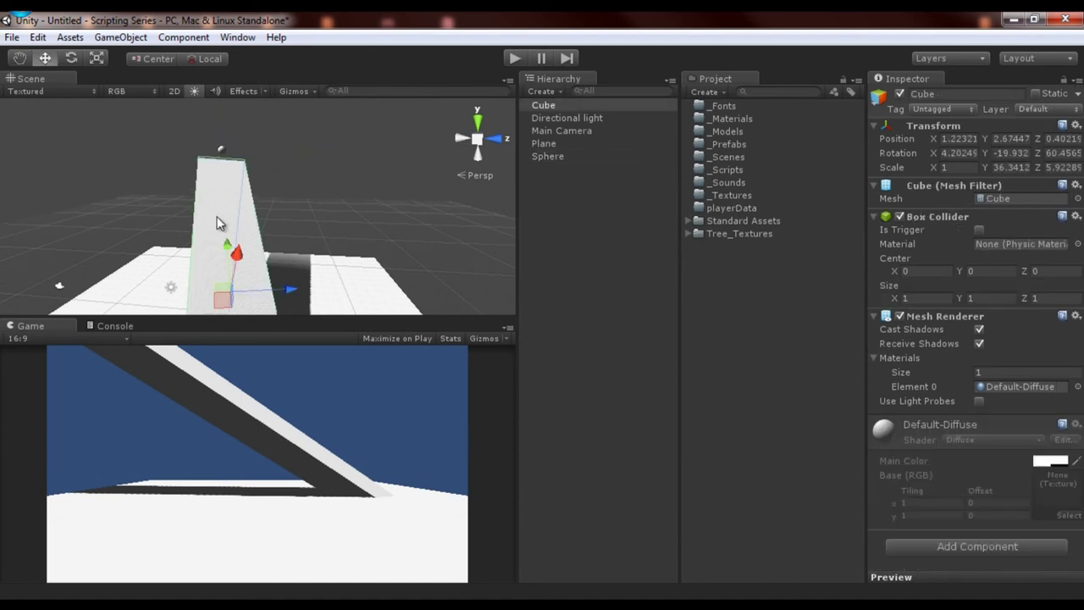
click(1021, 149)
text(0)
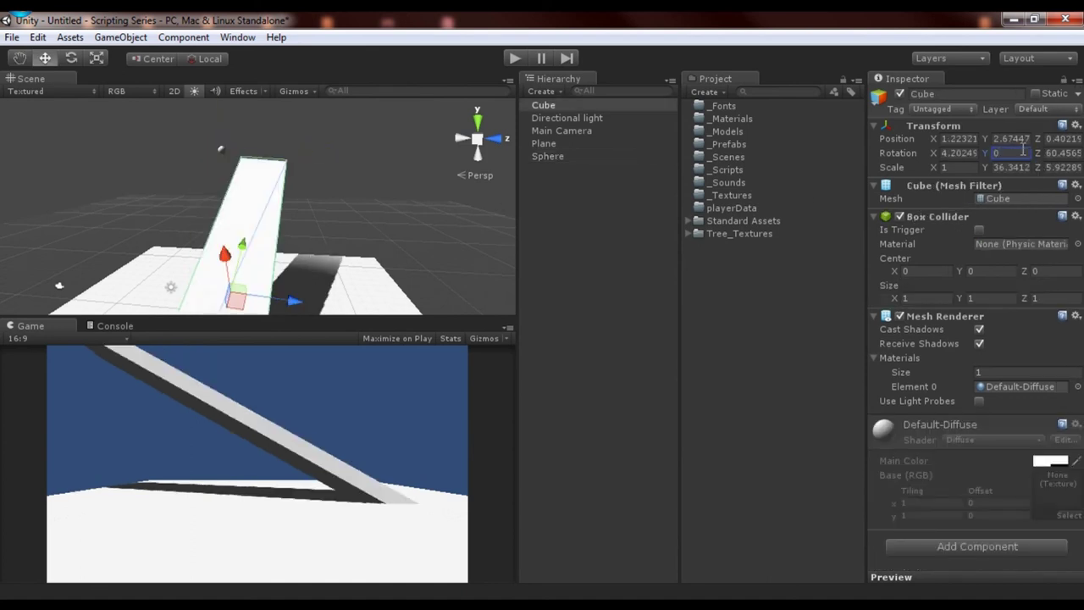
click(1066, 153)
text(0)
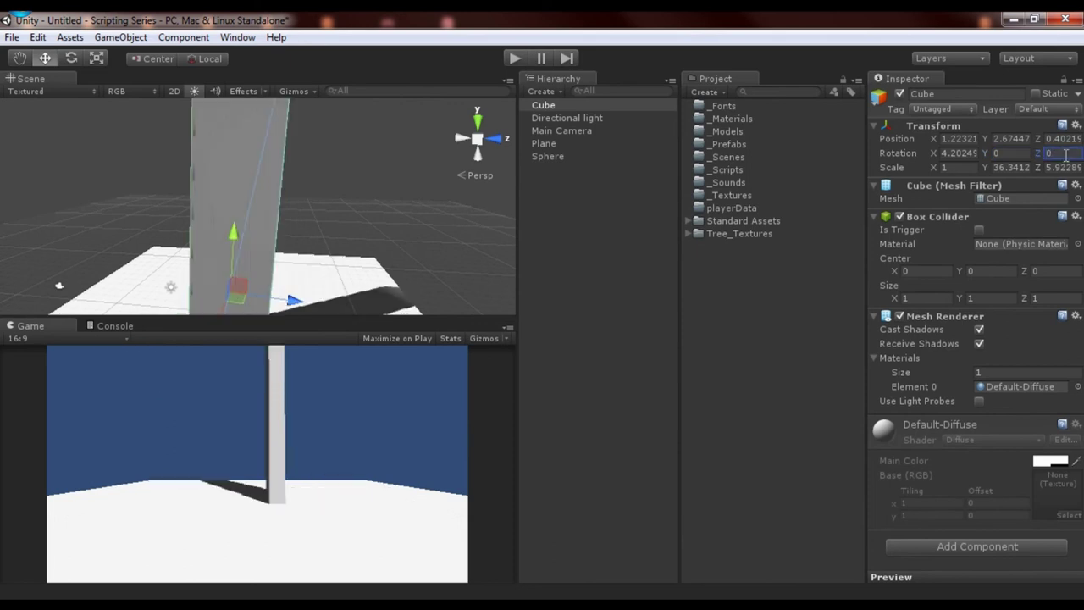
key(Escape)
click(946, 152)
text(0)
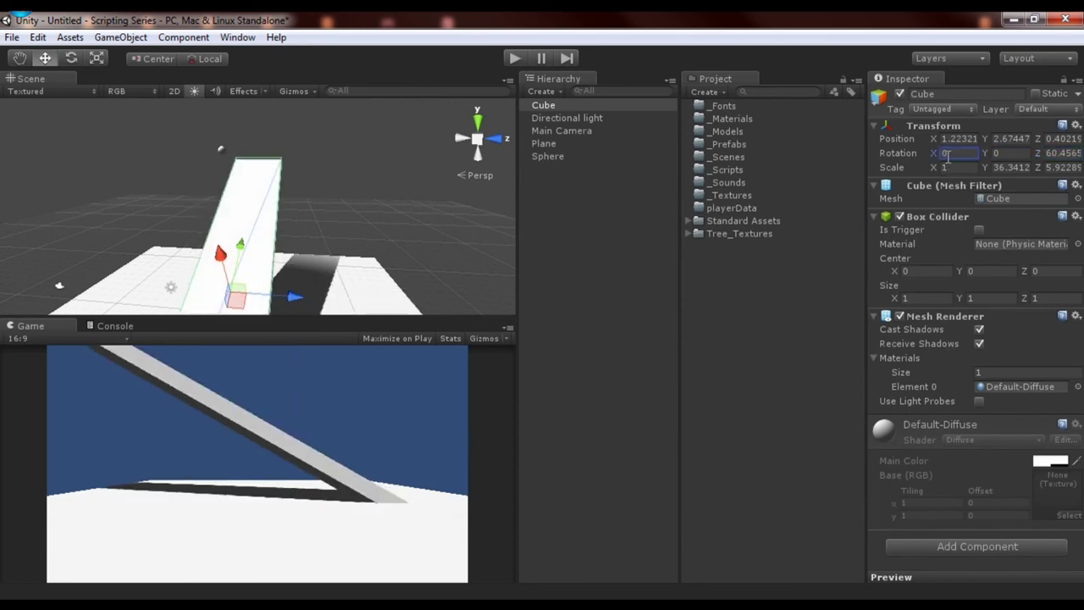
alt+drag(341, 142, 404, 150)
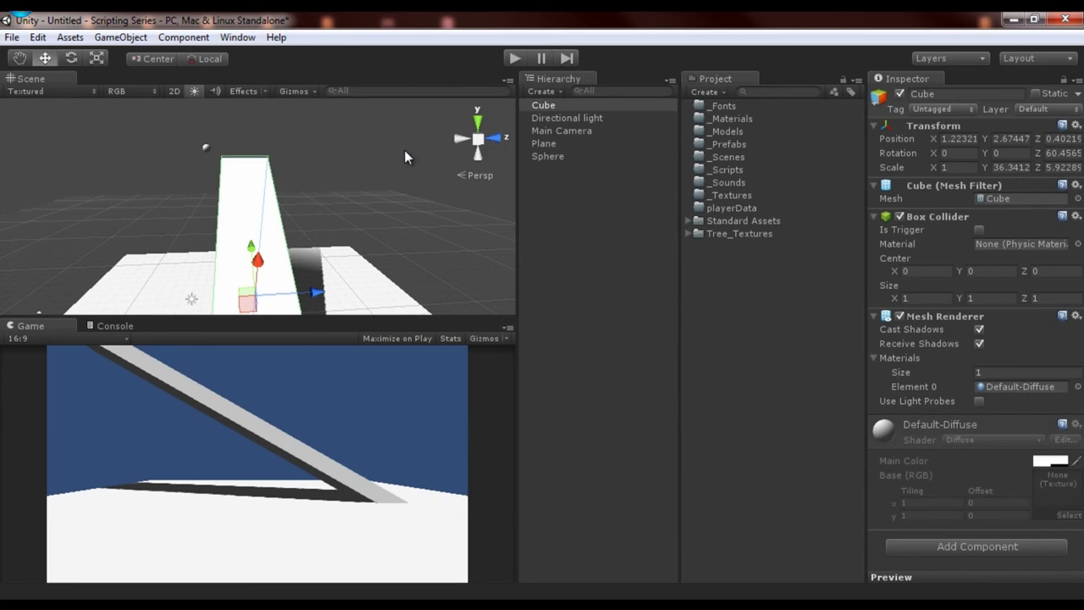
Step: Center the sphere over the ramp's upper end at about X -13.27, Z 0.66, and assign the Metal physic material to its collider
click(208, 149)
drag(259, 153, 178, 130)
click(1064, 246)
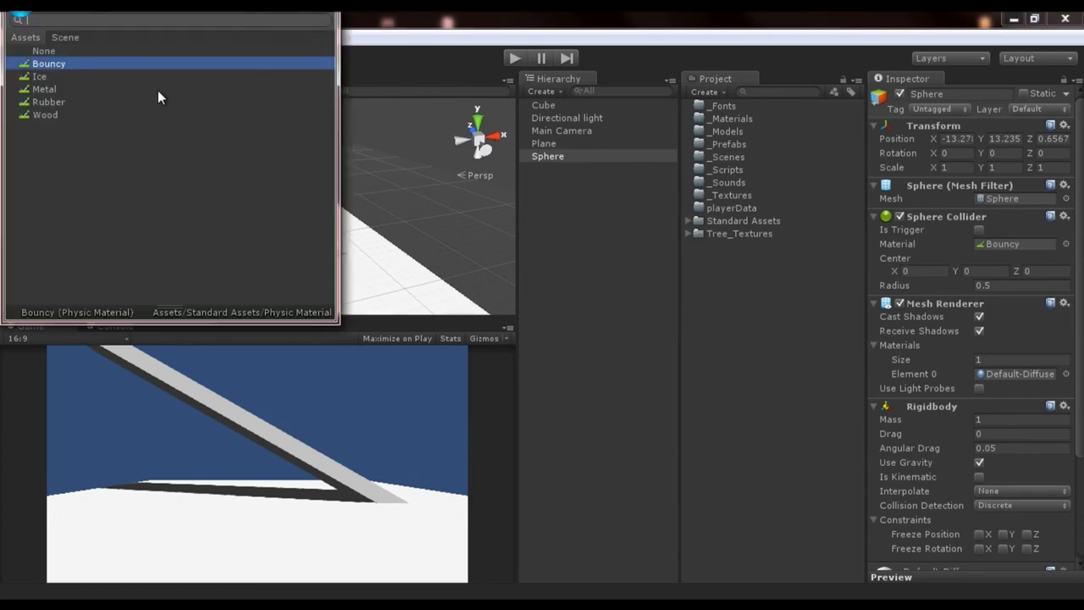
double_click(70, 88)
alt+drag(331, 215, 416, 128)
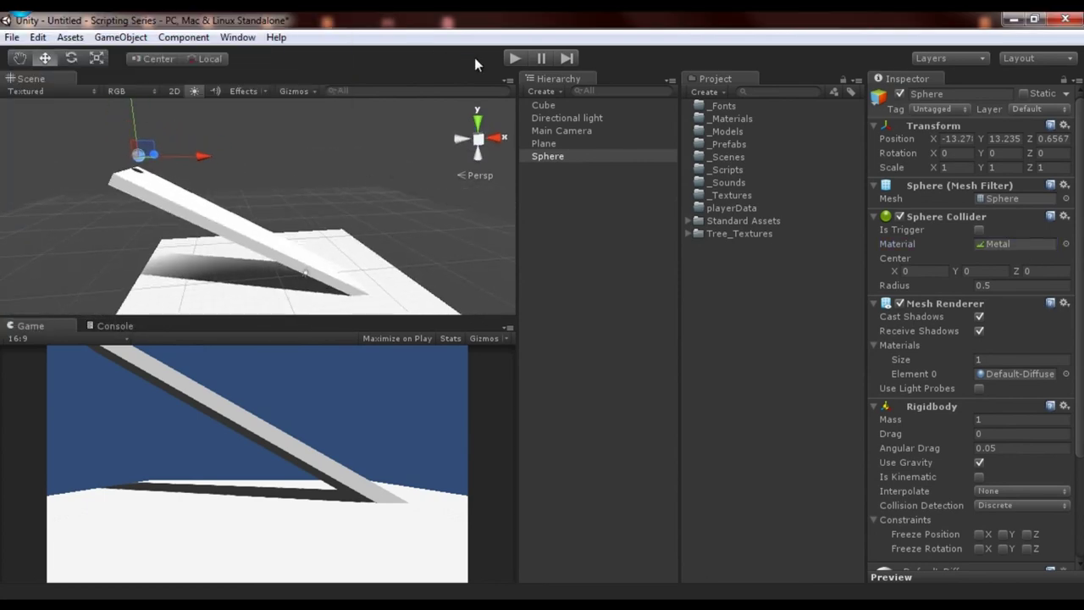
Step: Play the scene to roll the sphere down the ramp, stop it, and set the Rigidbody's Angular Drag to 6.59
click(515, 61)
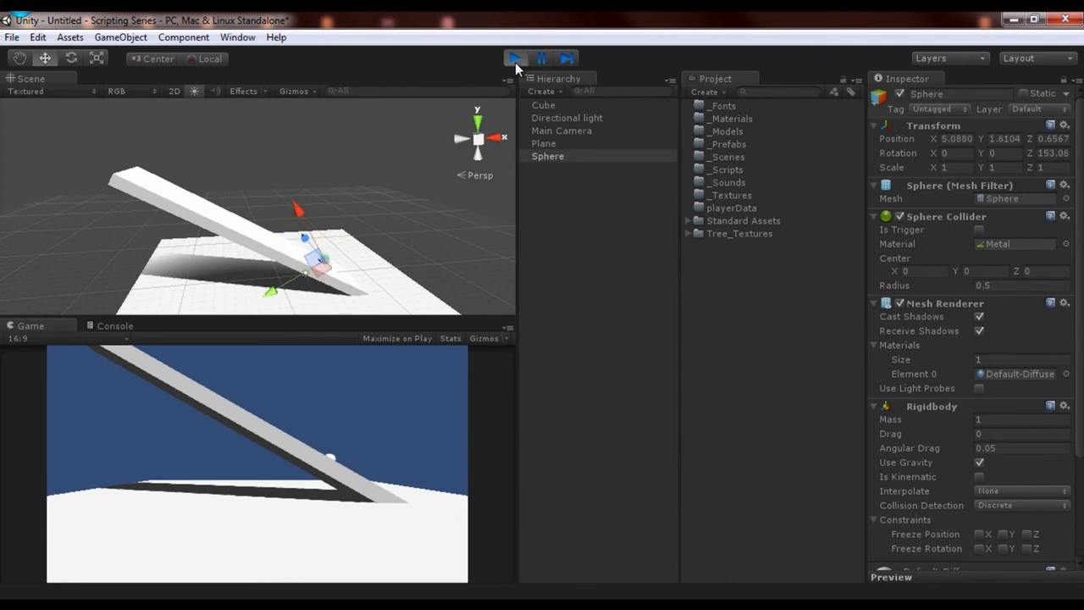
click(515, 59)
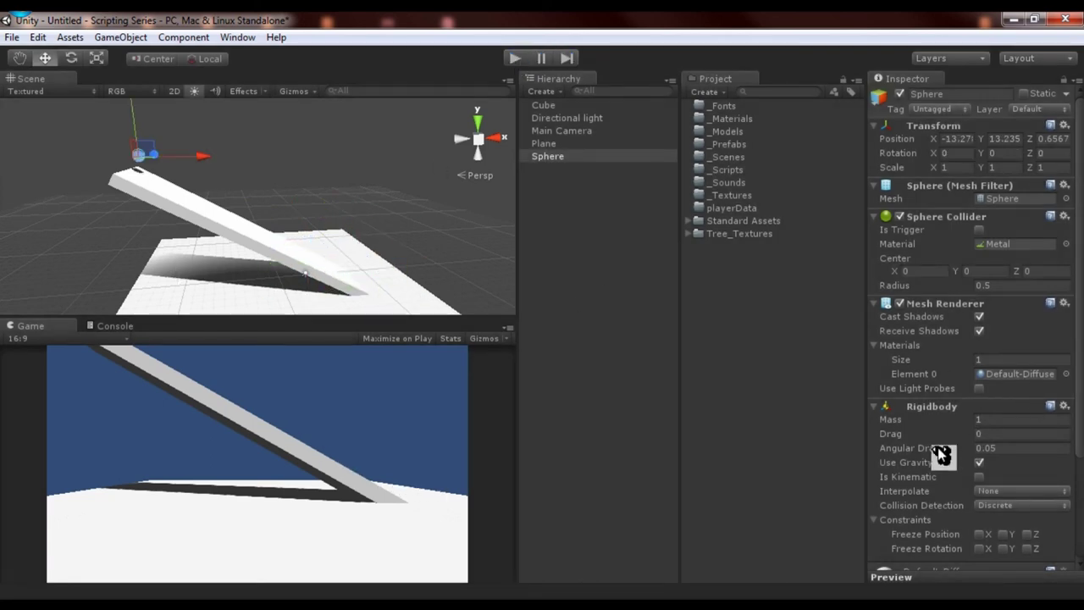
drag(928, 450, 54, 463)
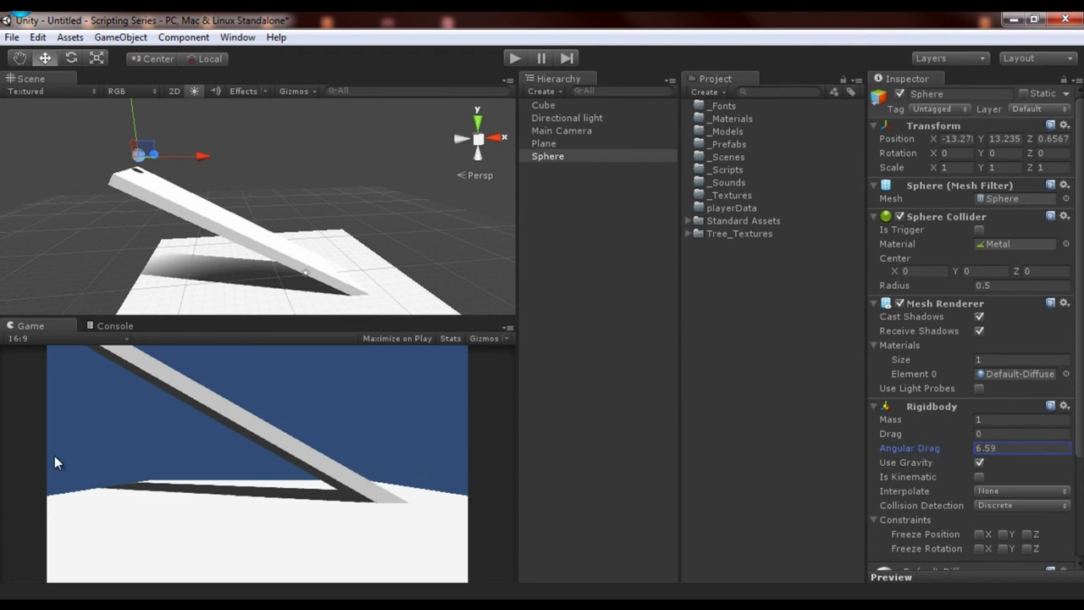
Step: Set the sphere's Angular Drag to 44.85, play the scene to test its roll down the ramp, and stop playback
drag(511, 78, 511, 77)
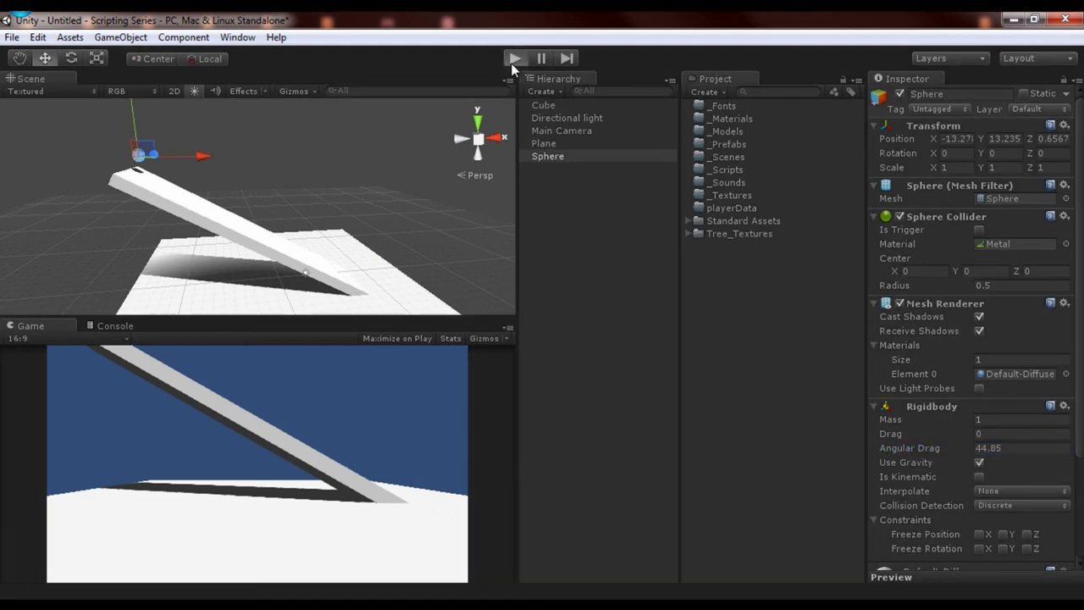
click(510, 63)
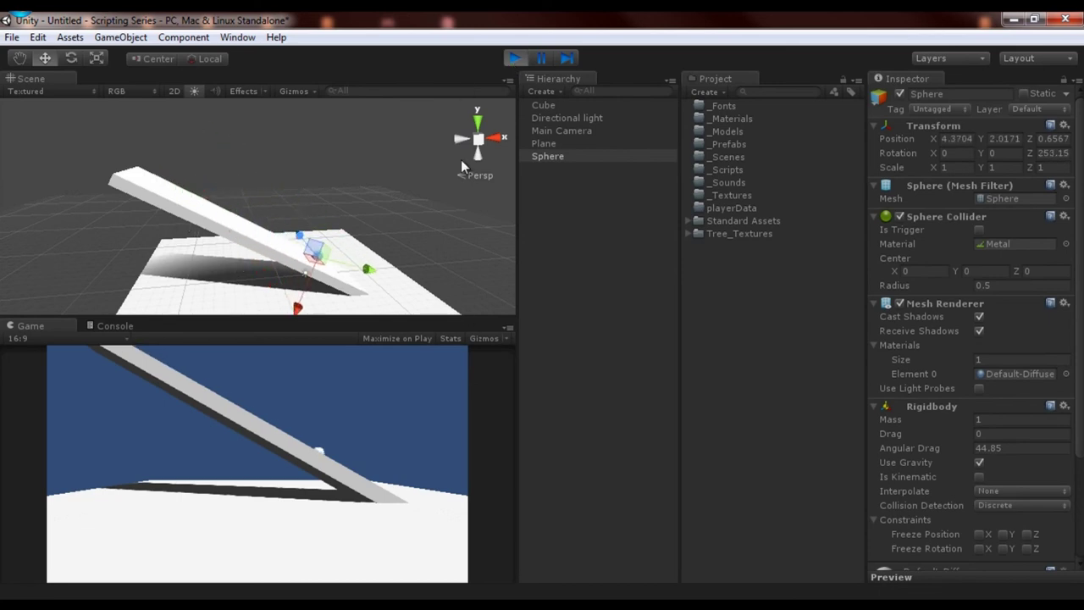
click(511, 63)
Step: Set the sphere's Rigidbody Drag to 62.3, briefly play the scene to test the fall, and stop playback
drag(891, 433, 372, 457)
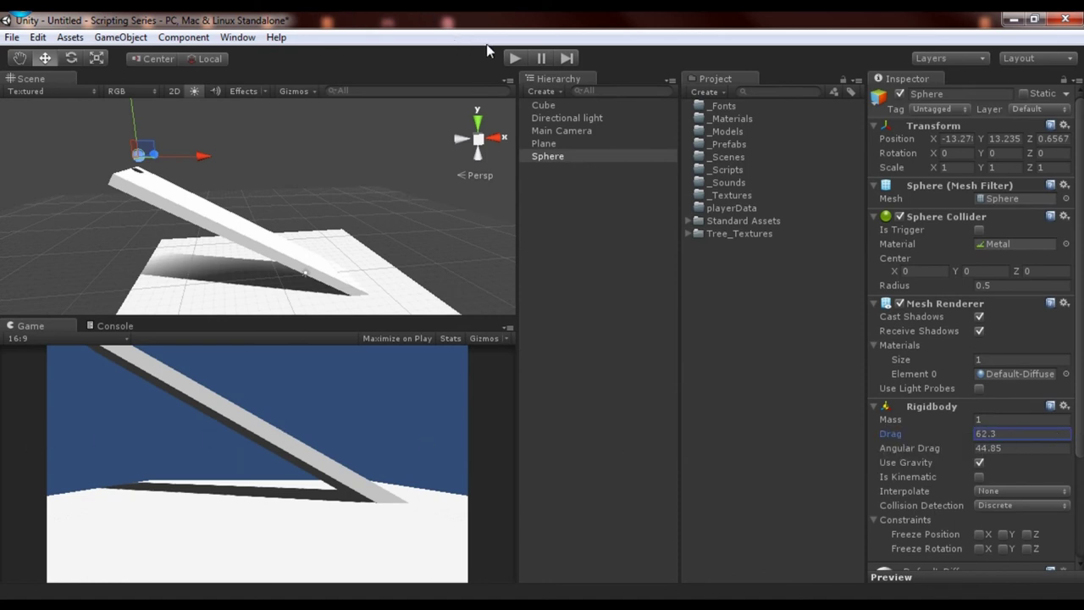
click(513, 60)
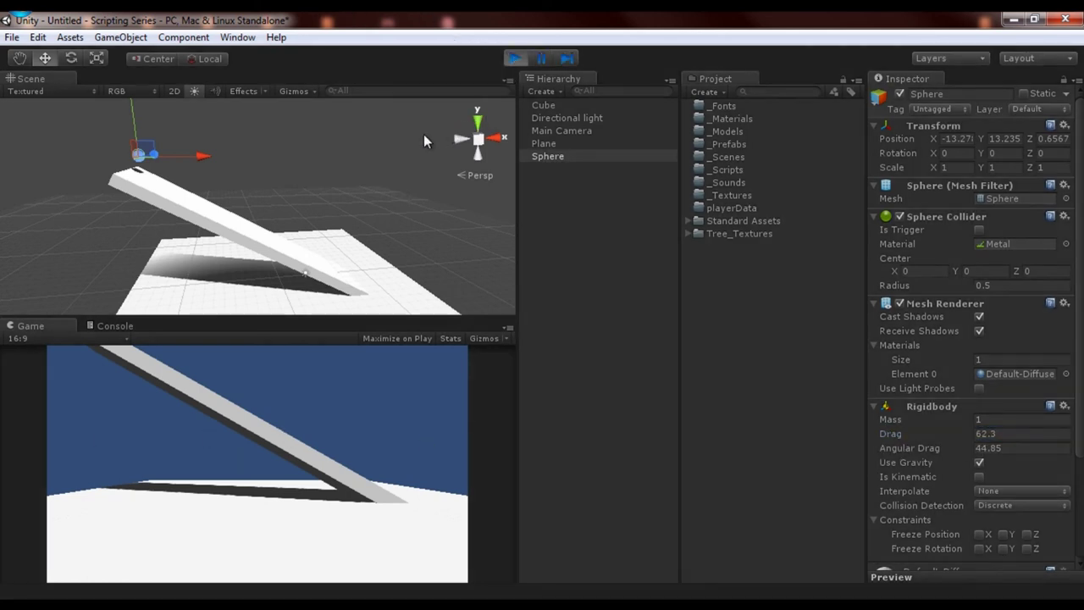
click(516, 60)
click(517, 60)
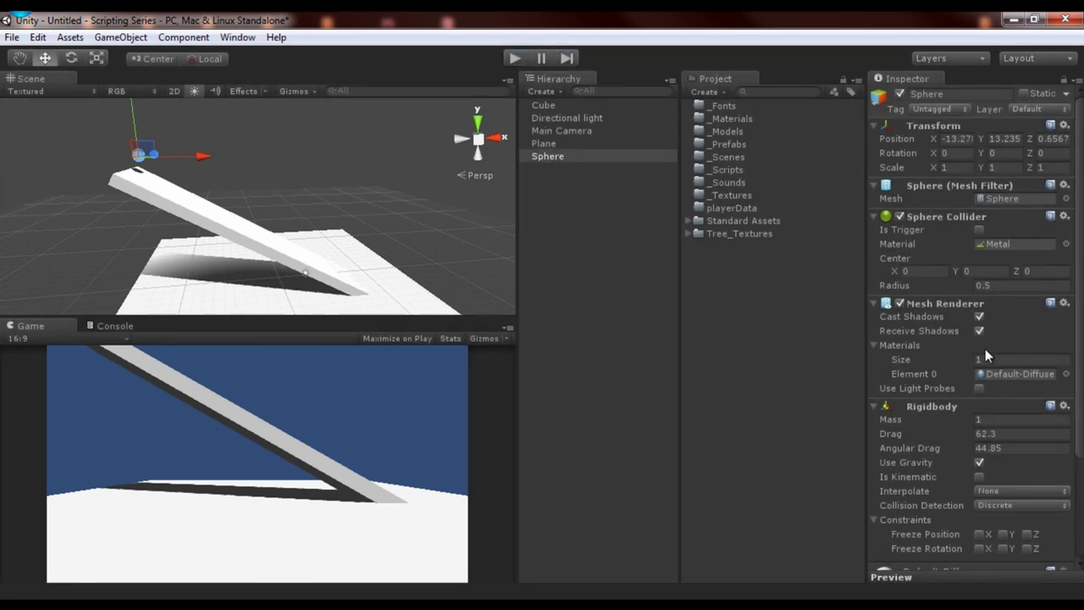
Step: Lower the sphere's Drag to 34.72, play the scene while framing the sphere up close, and stop playback
click(986, 434)
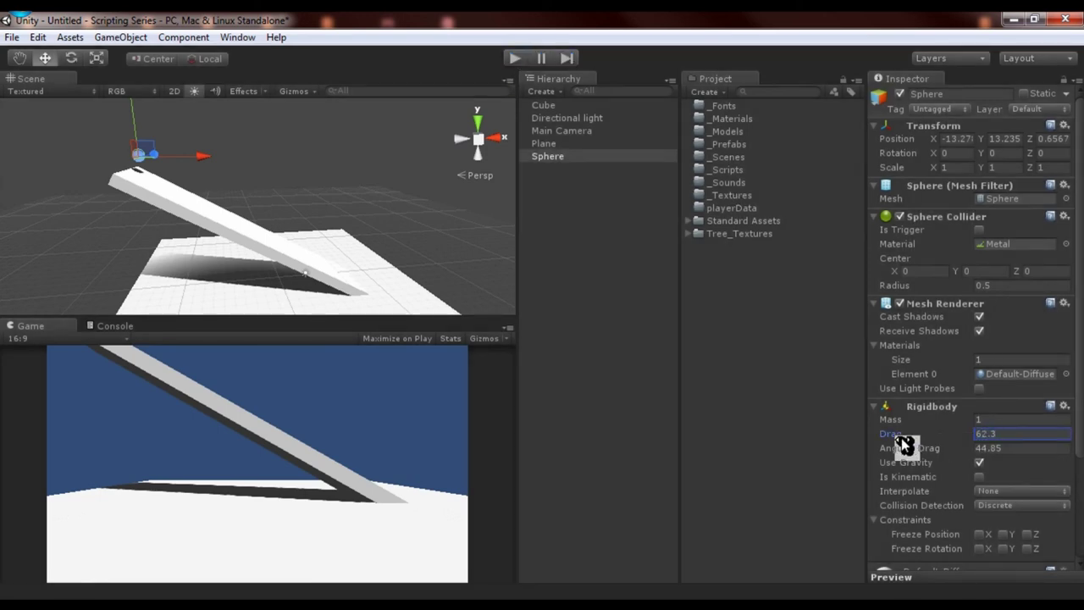
drag(905, 444, 711, 449)
click(513, 57)
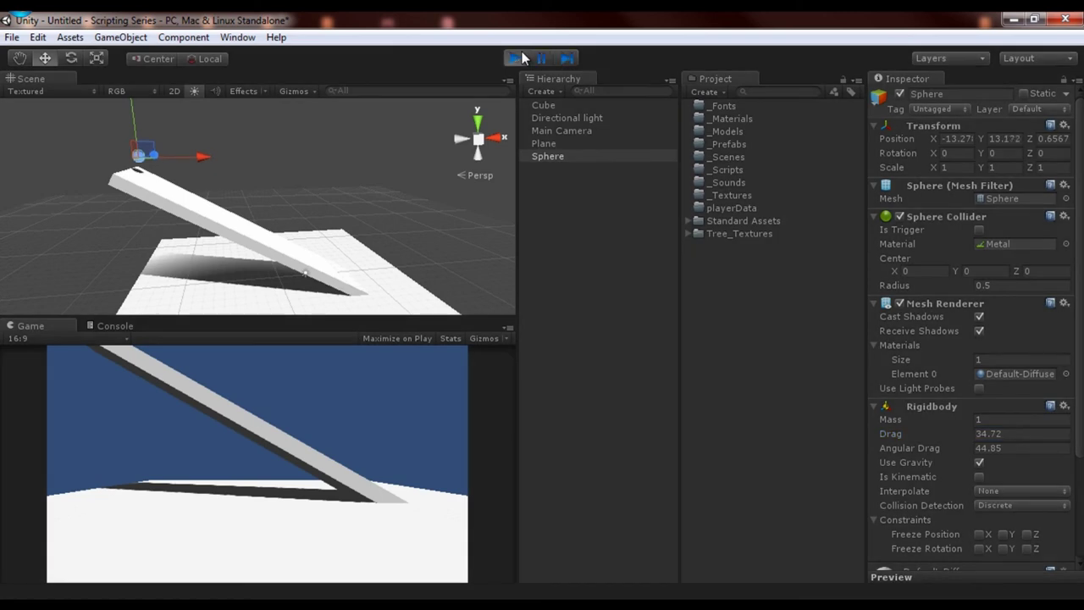
scroll(209, 188, up, 2)
scroll(263, 169, up, 2)
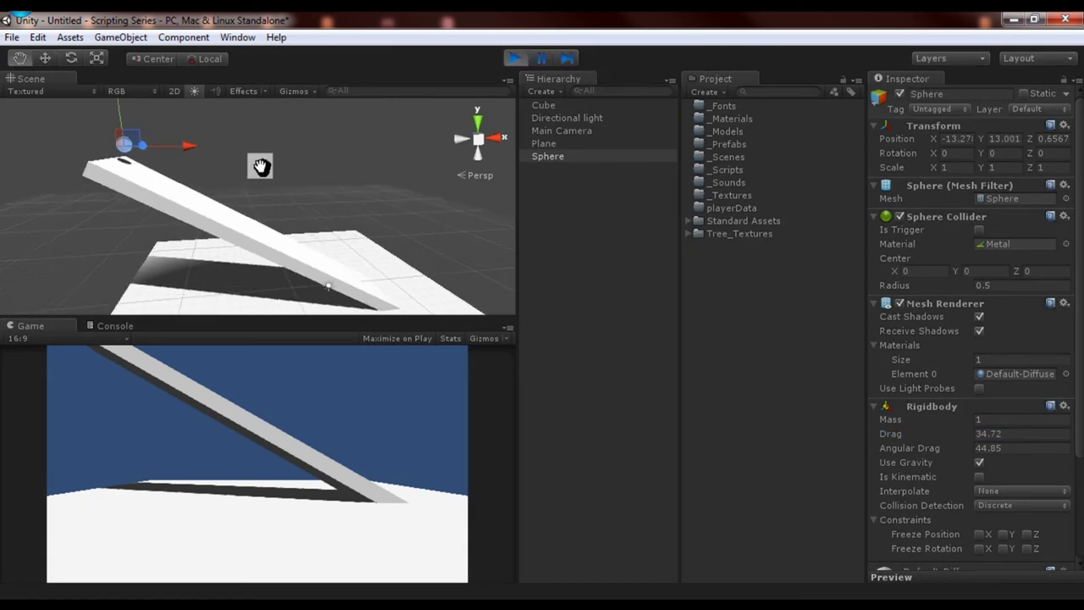
key(f)
key(q)
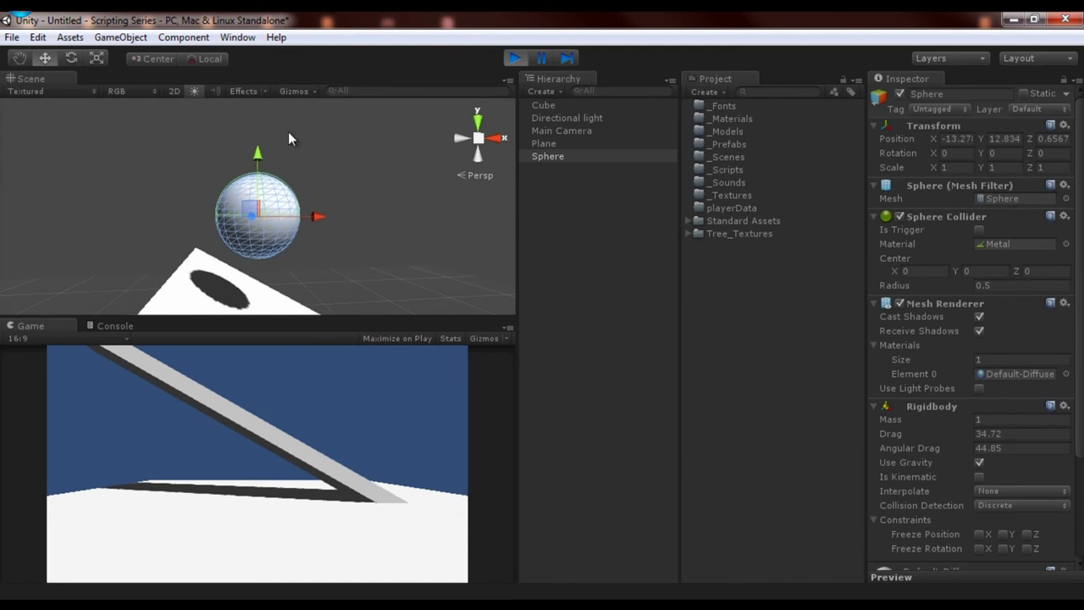
drag(287, 143, 314, 218)
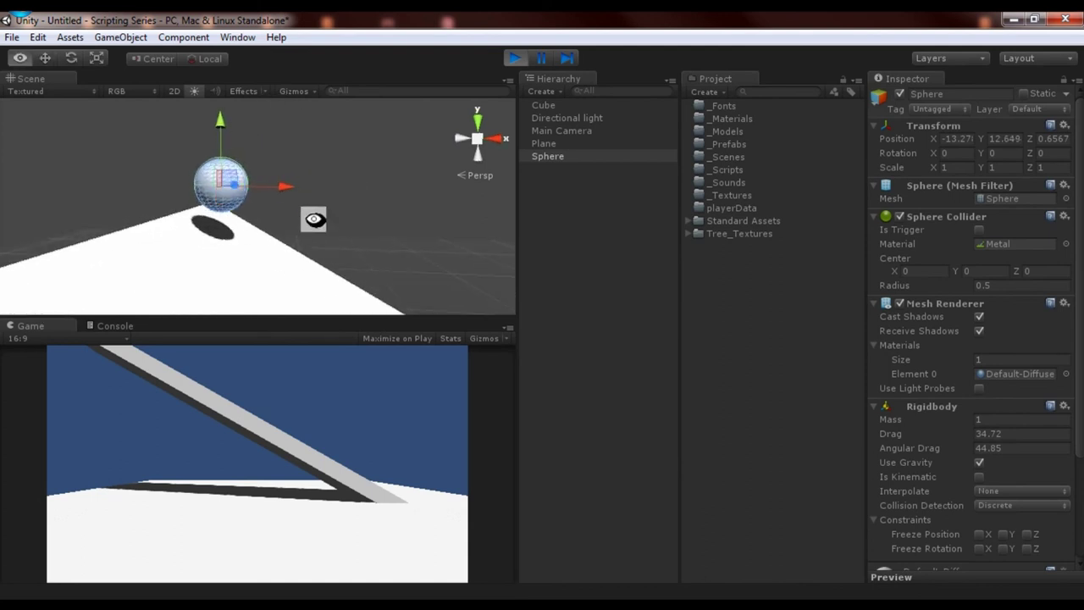
key(w)
click(514, 58)
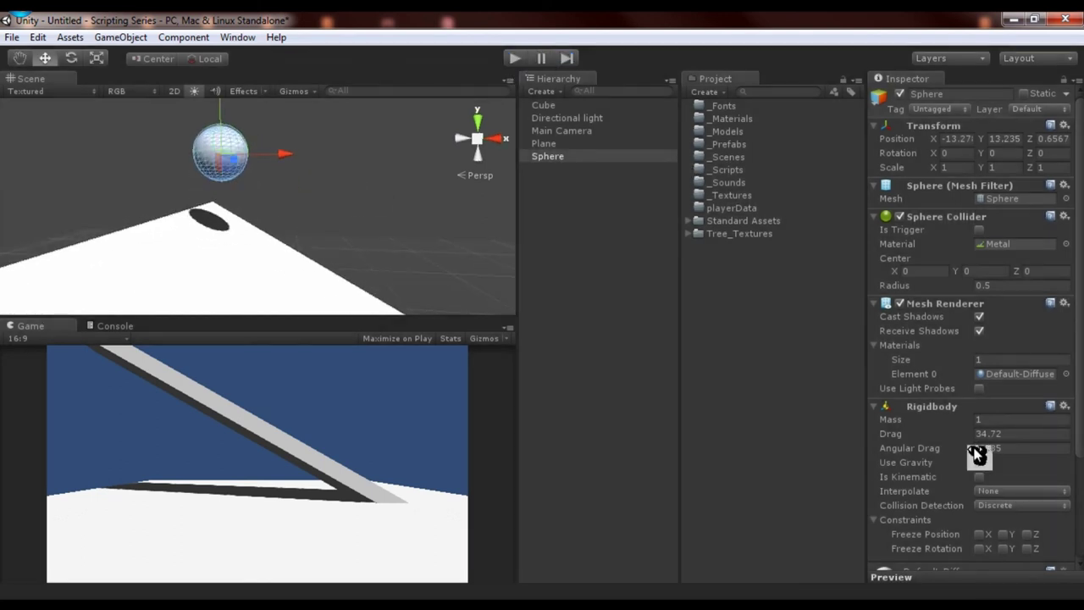
Step: Reduce the sphere's Drag to 6.14, play the scene to watch it roll on the ramp, and stop playback
drag(915, 435, 568, 430)
click(519, 59)
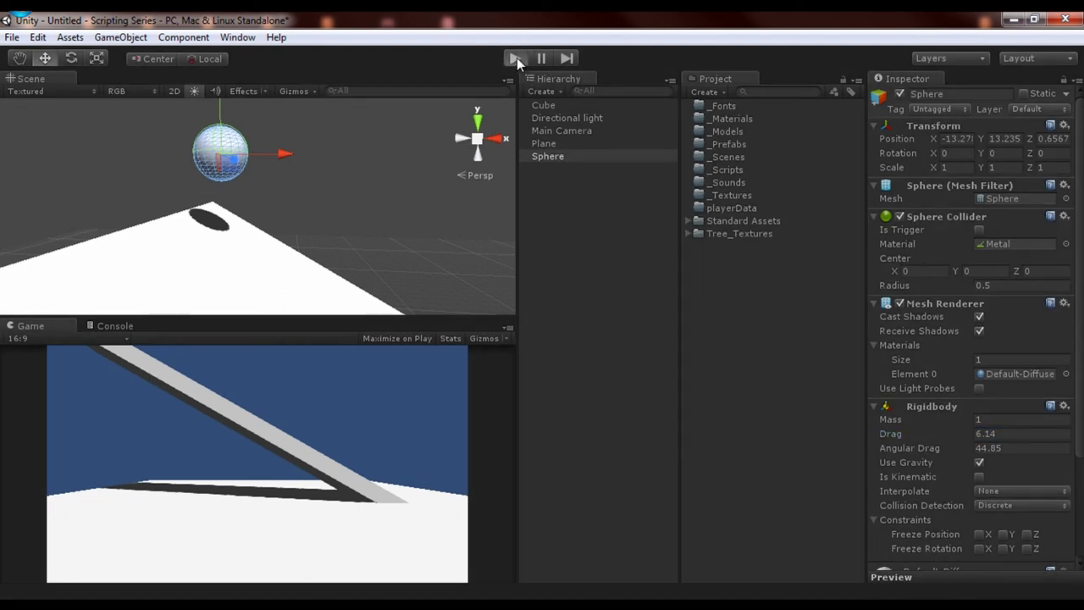
right_drag(417, 138, 315, 204)
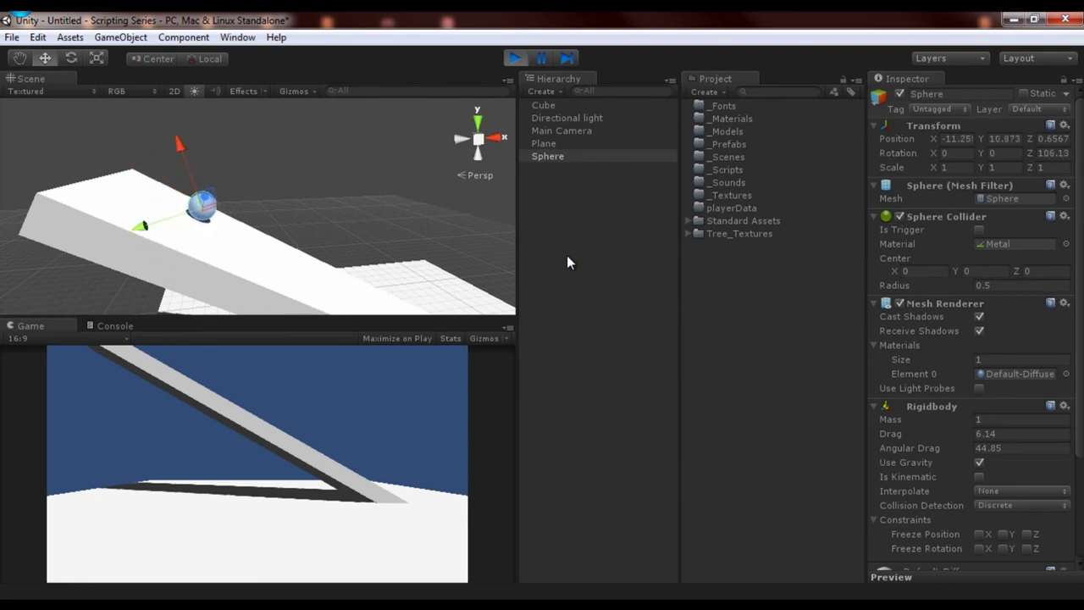
scroll(400, 211, down, 2)
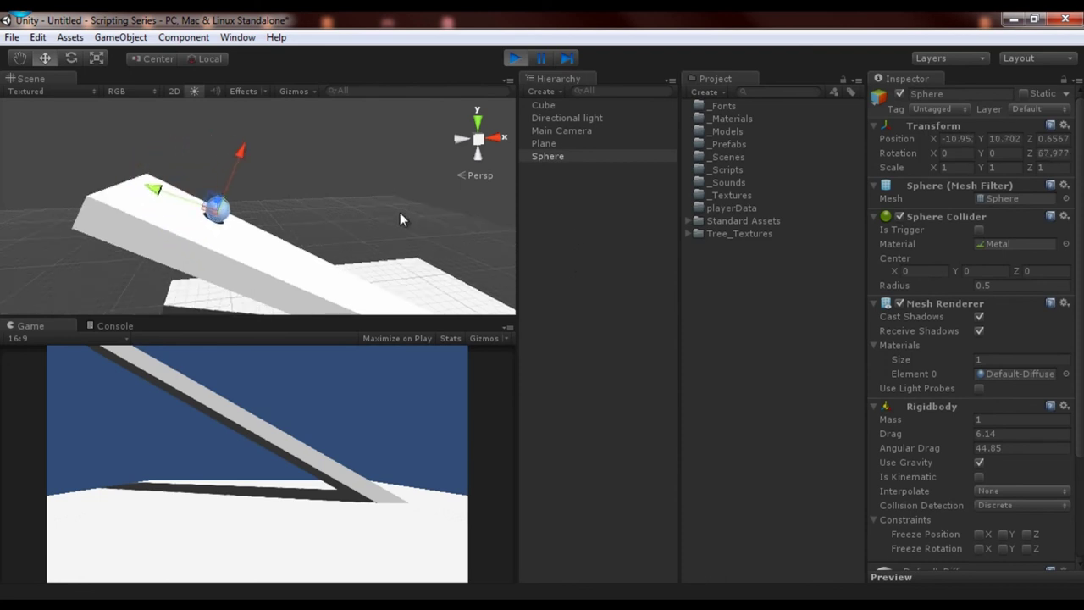
middle_drag(399, 214, 305, 195)
scroll(326, 212, down, 2)
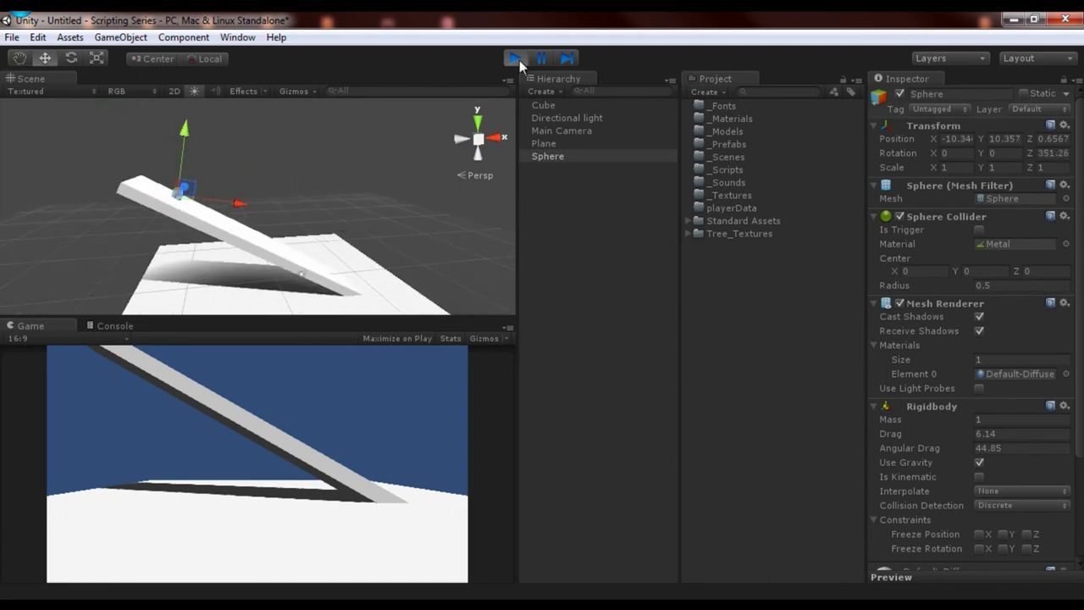
click(517, 60)
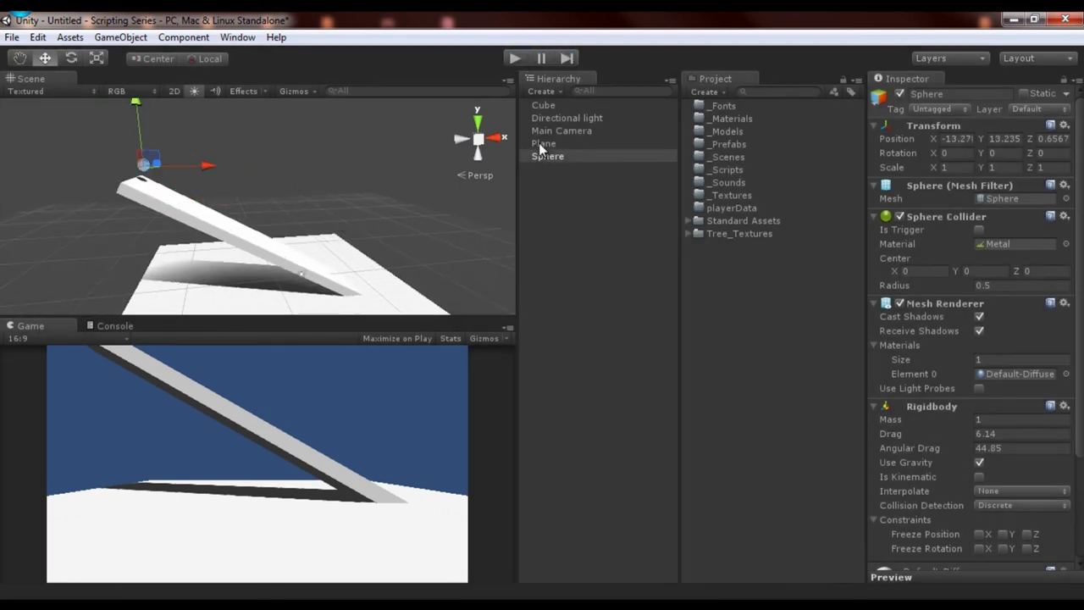
Step: Set the sphere's Rigidbody Mass to 10, Drag to 0 and Angular Drag to 30
click(997, 420)
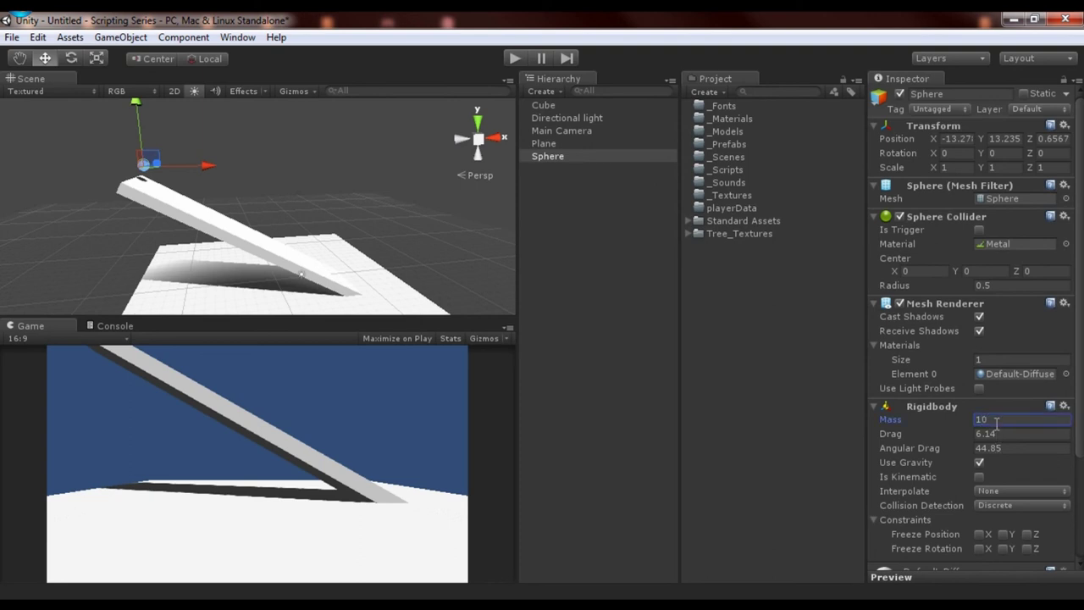
click(1003, 433)
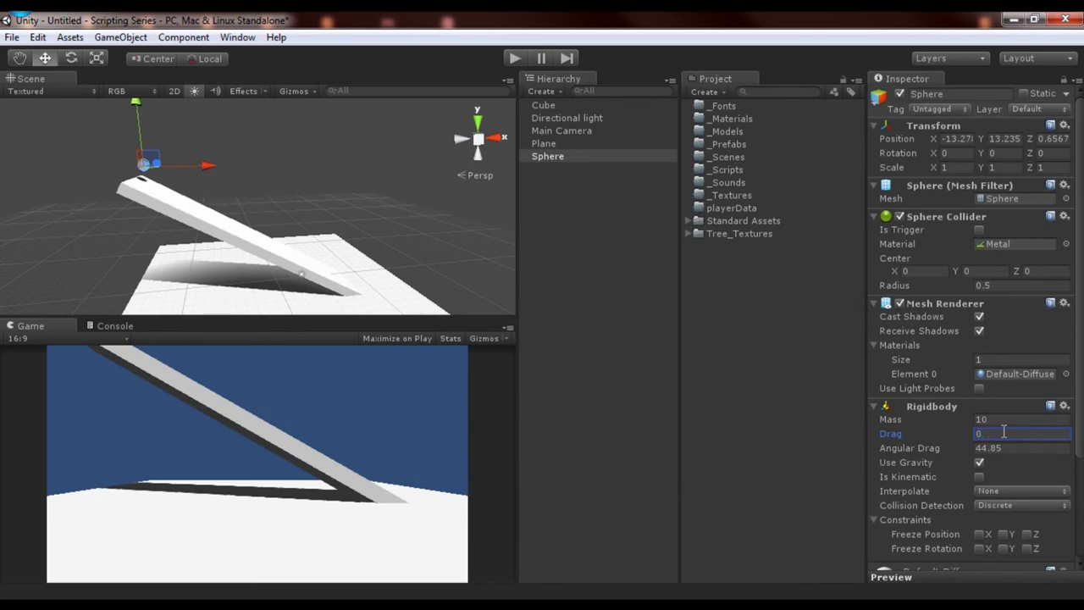
text(0)
click(1014, 446)
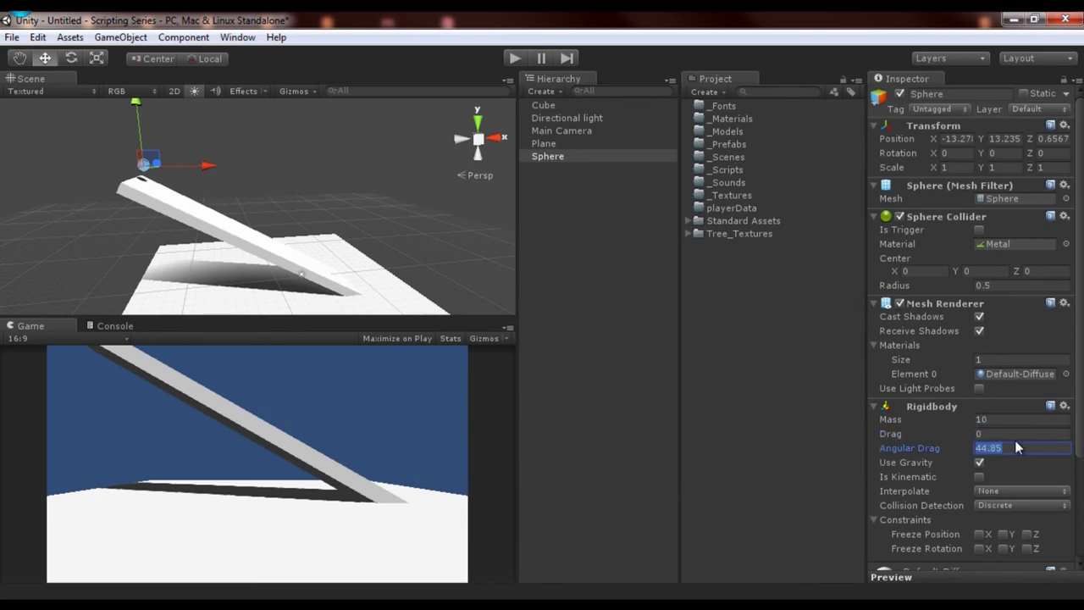
text(30)
Step: Play the scene to watch the heavier sphere roll down the ramp onto the plane, and stop playback
click(518, 59)
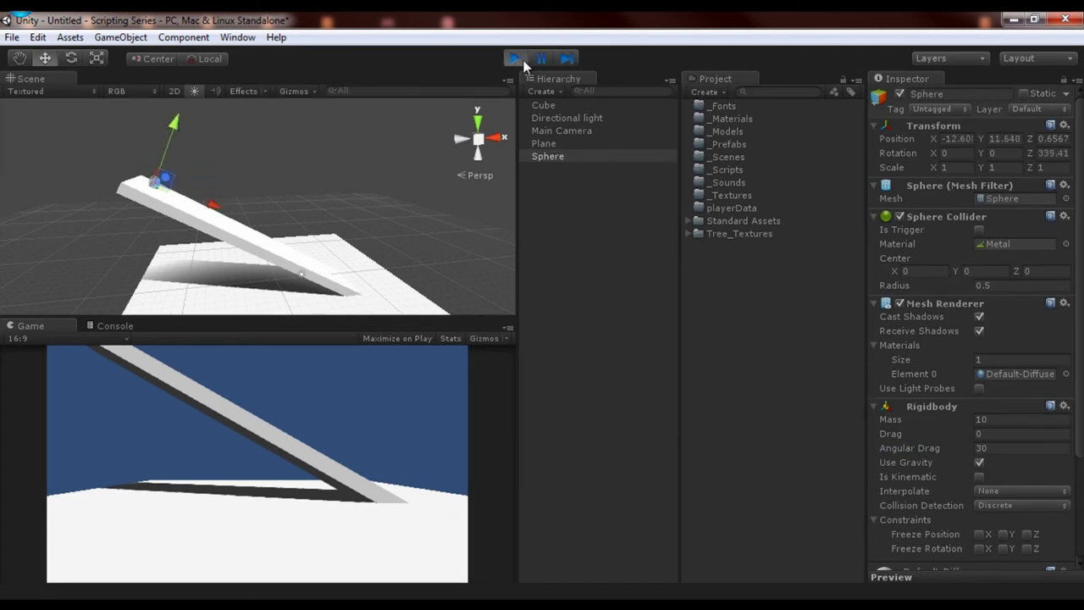
scroll(309, 186, up, 2)
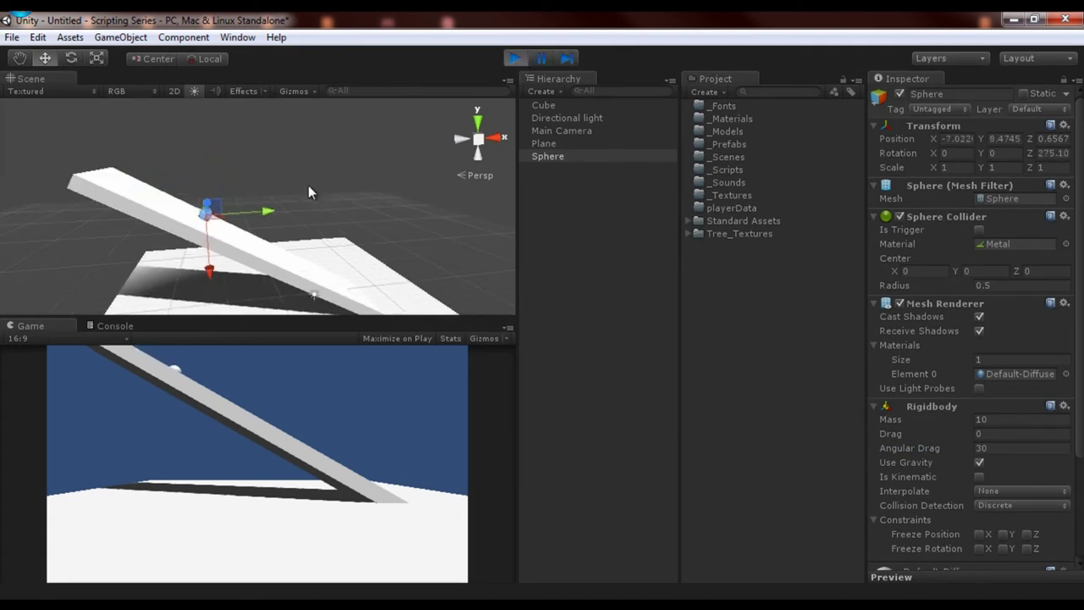
alt+drag(308, 188, 476, 135)
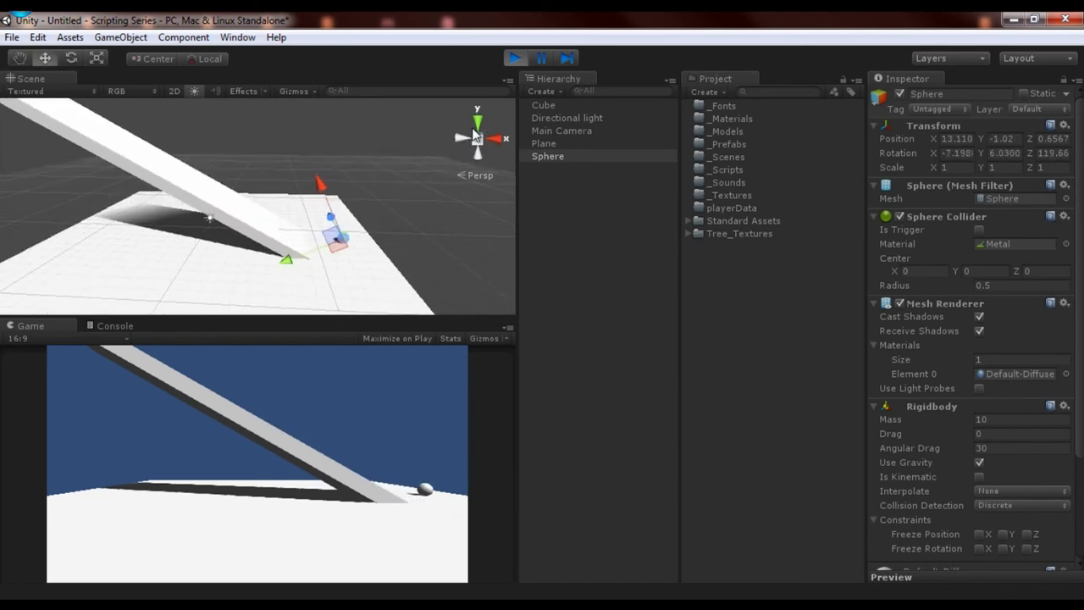
click(515, 57)
alt+drag(364, 152, 305, 246)
click(583, 232)
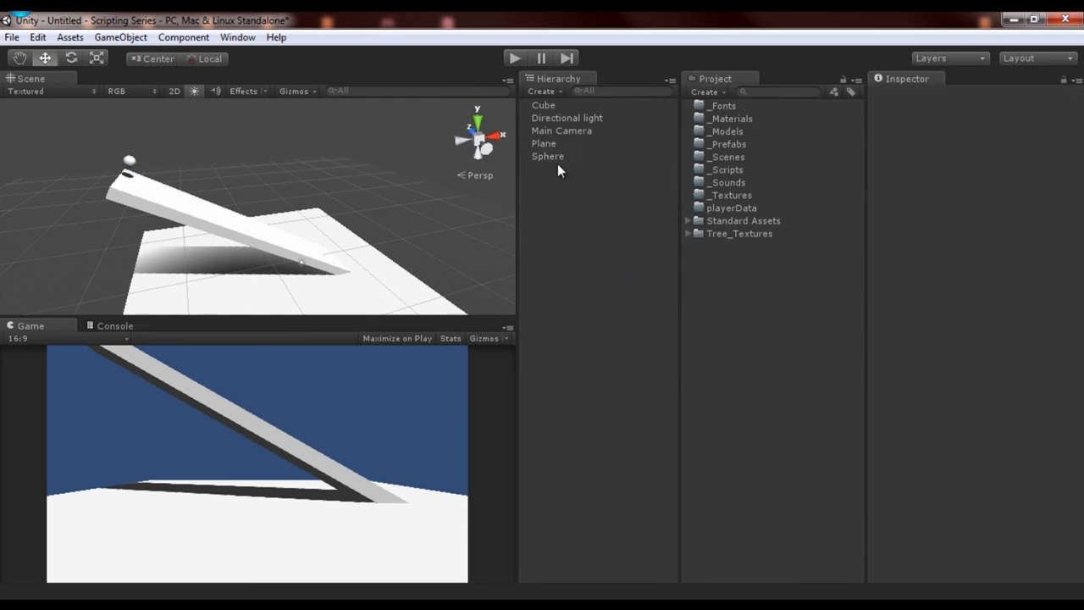
click(557, 156)
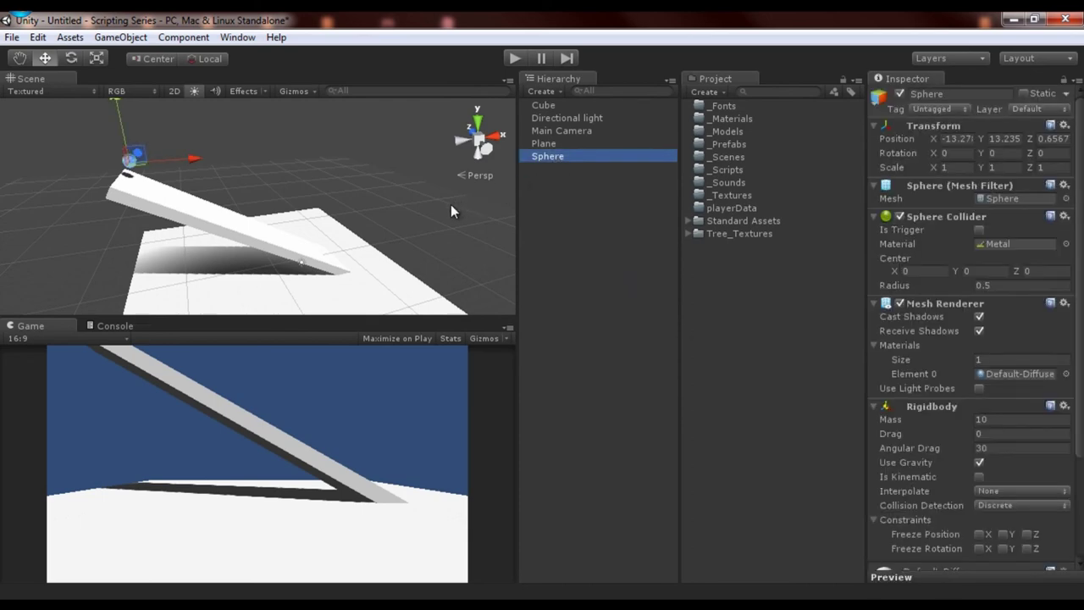
scroll(1004, 477, down, 5)
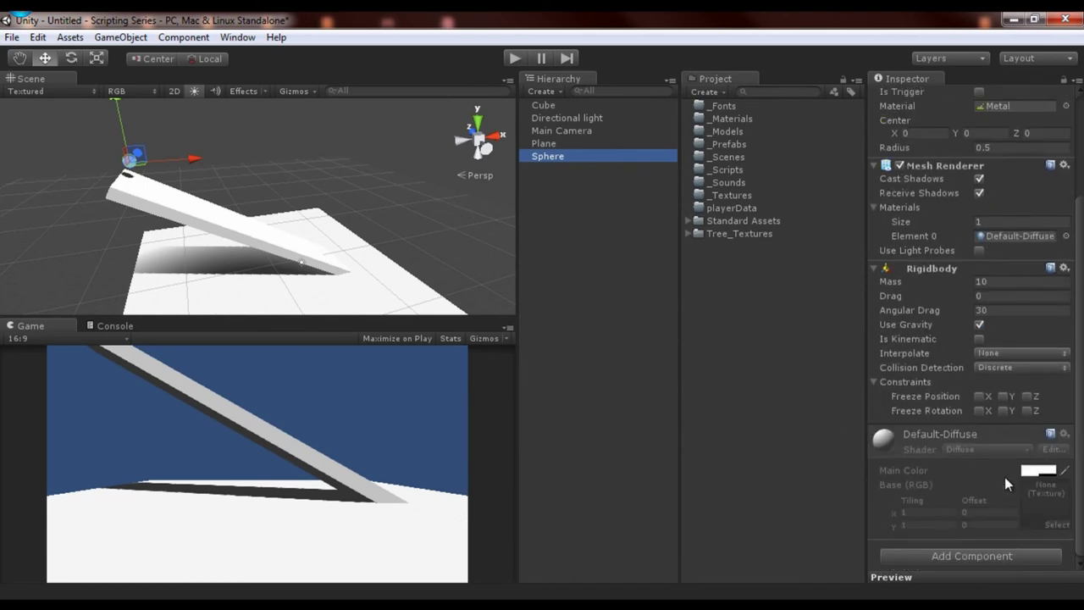
scroll(1004, 477, up, 5)
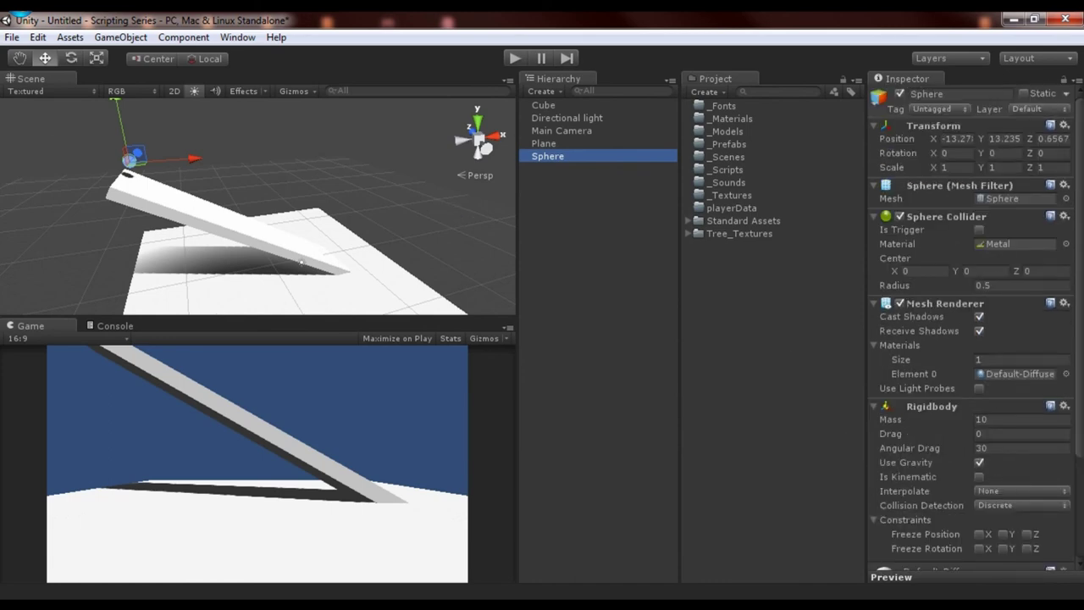
click(386, 188)
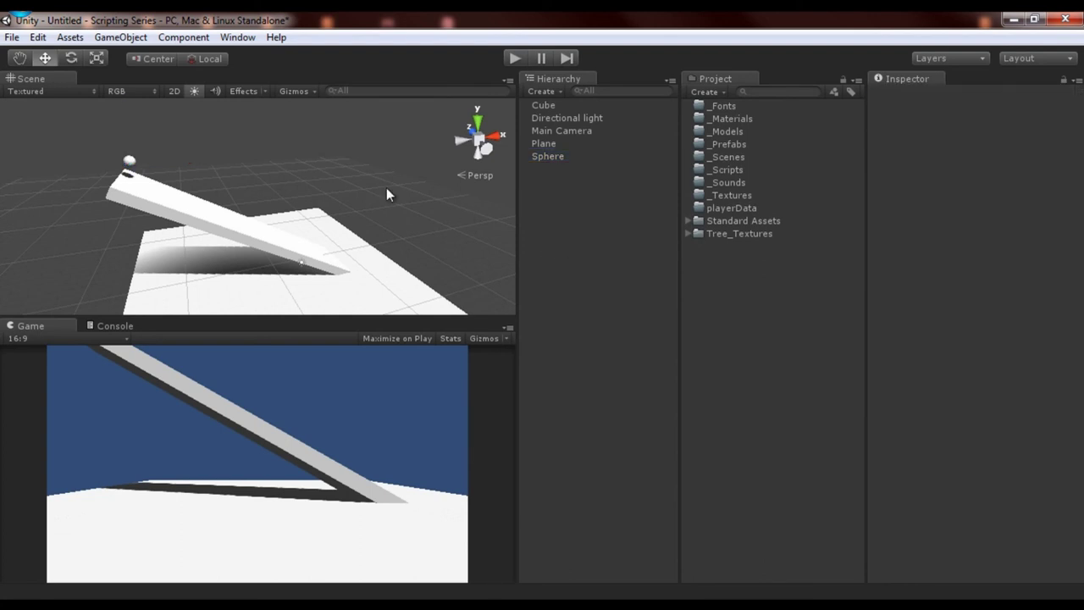
Step: Delete the sphere and the ramp cube from the scene together
alt+drag(333, 200, 345, 247)
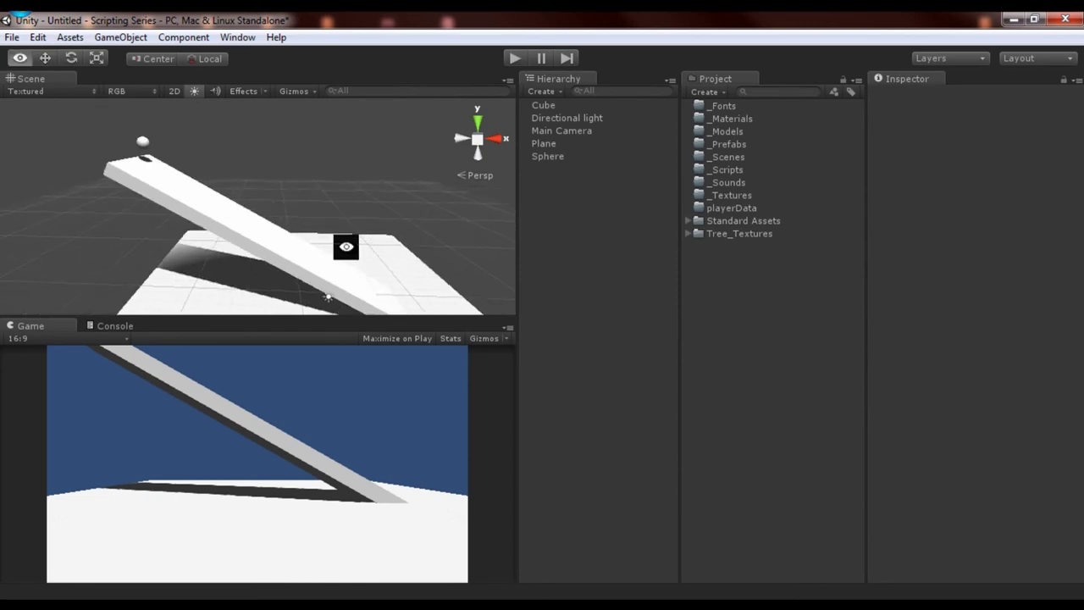
click(144, 144)
shift+click(161, 192)
key(Delete)
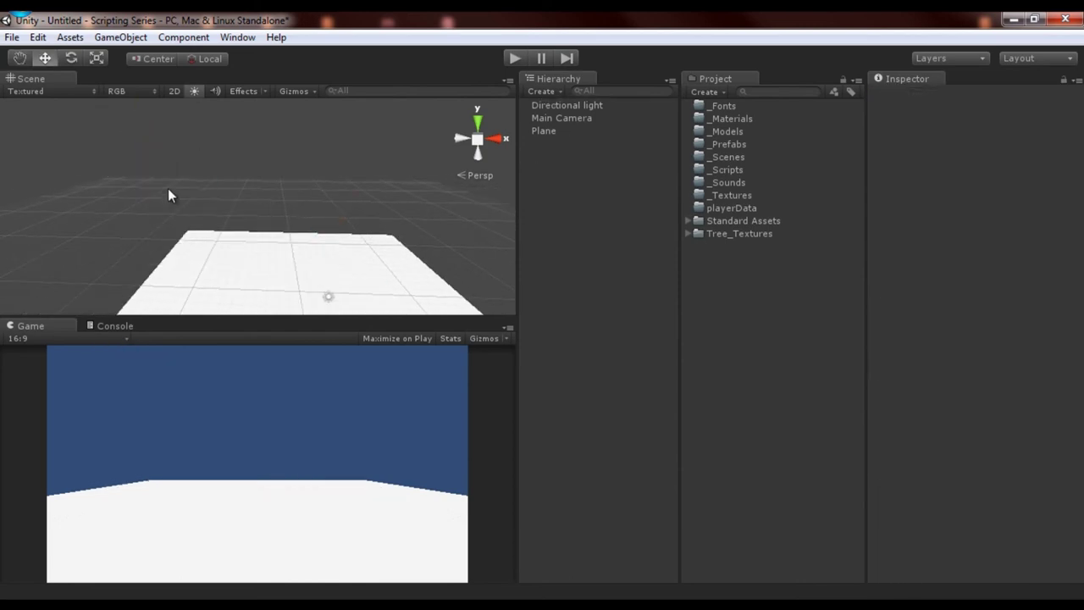
Step: Delete the directional light and the plane, leaving only the Main Camera in the scene
click(543, 133)
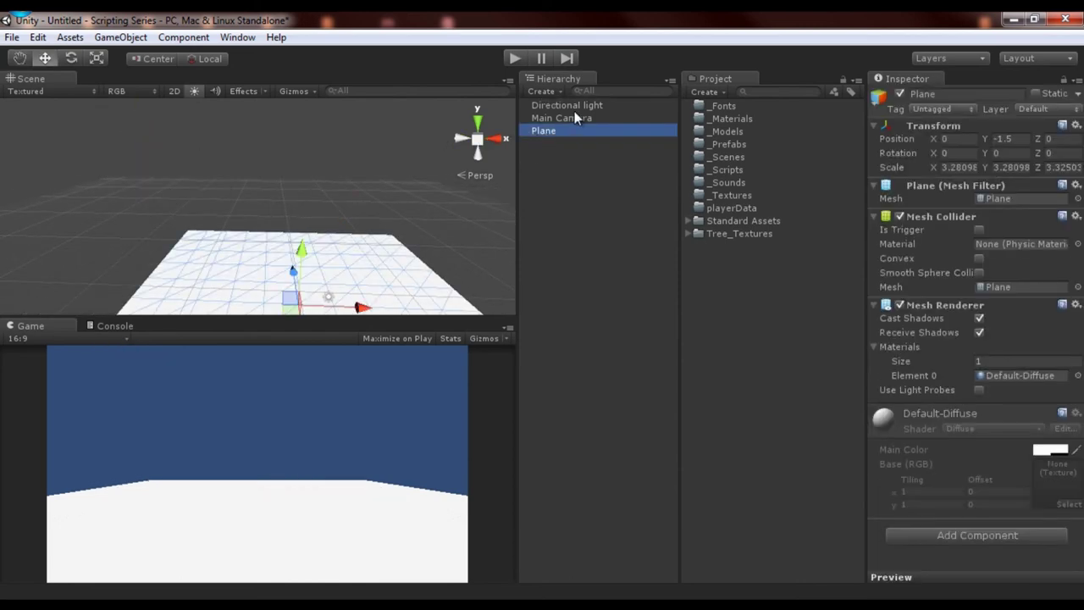
ctrl+click(575, 107)
click(553, 107)
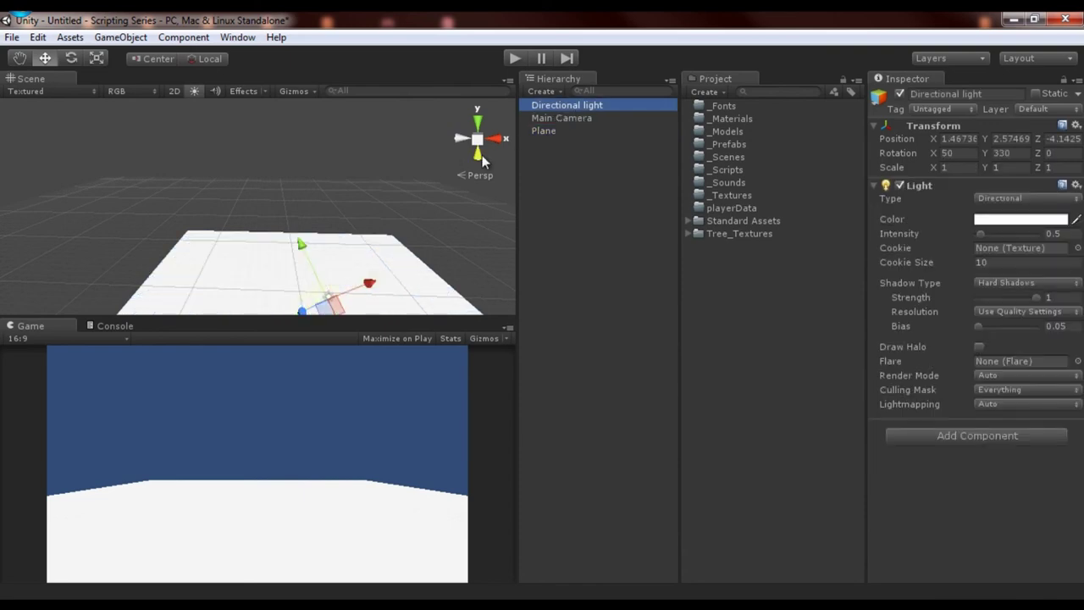
key(Delete)
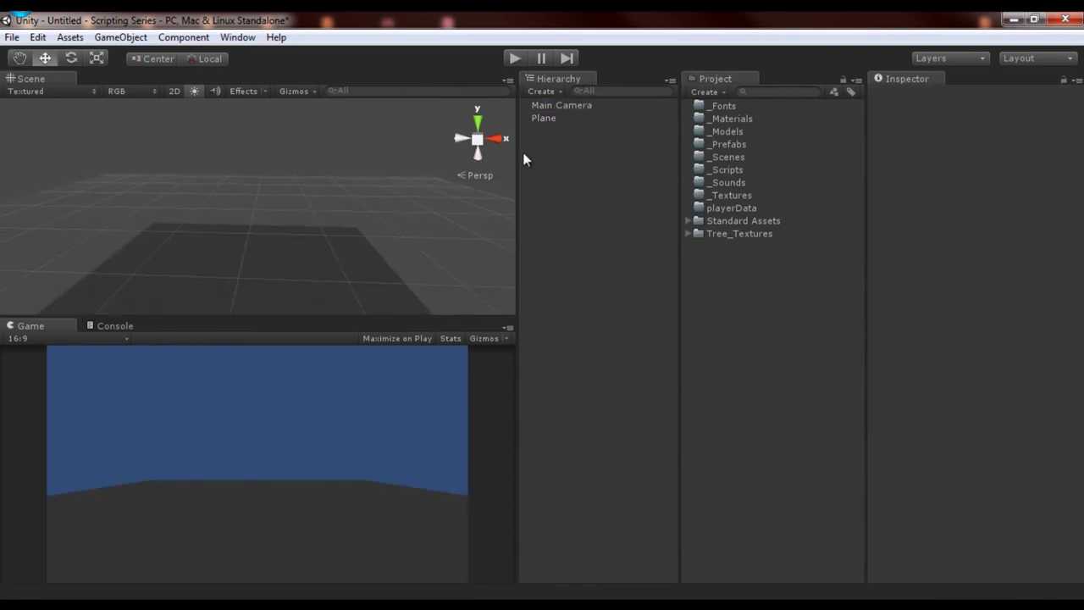
click(565, 116)
key(Delete)
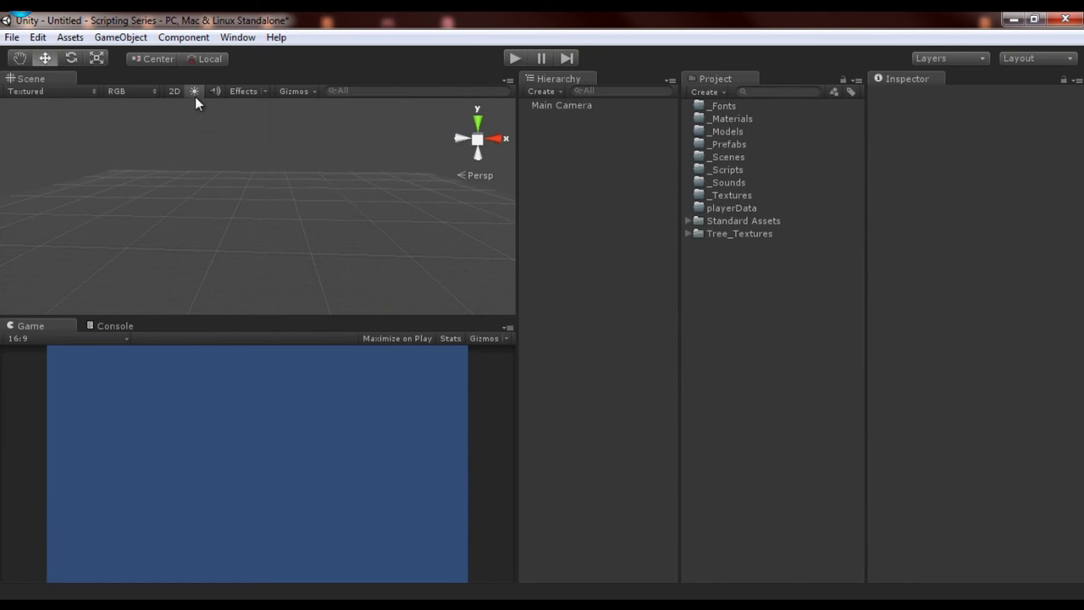
alt+drag(199, 153, 298, 195)
key(w)
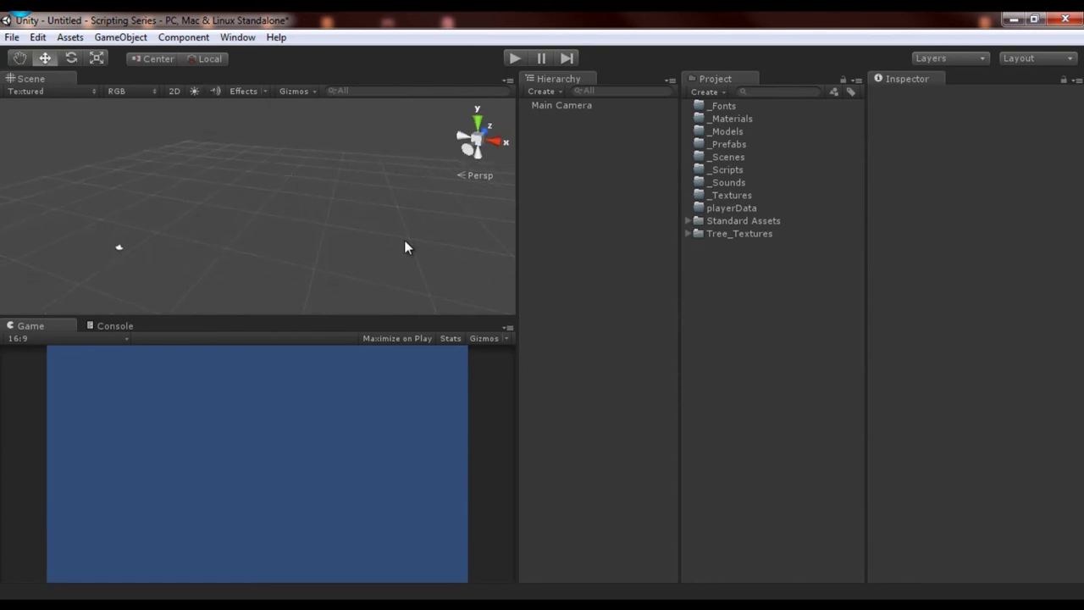